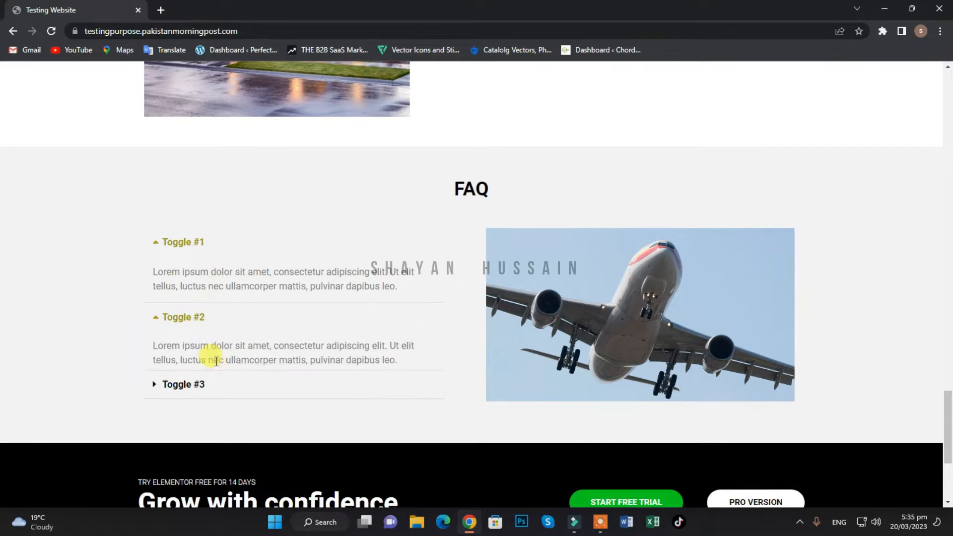
Expand Toggle #3 in the FAQ section, view the footer, and return to the start of the page.
left_click(219, 391)
scroll(324, 332, "down", 5)
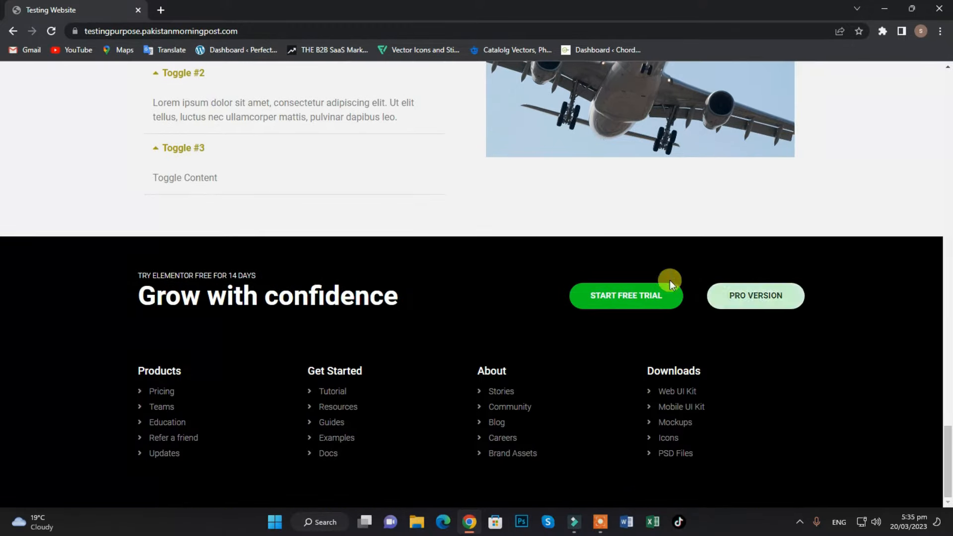
scroll(484, 350, "up", 5)
scroll(492, 370, "up", 15)
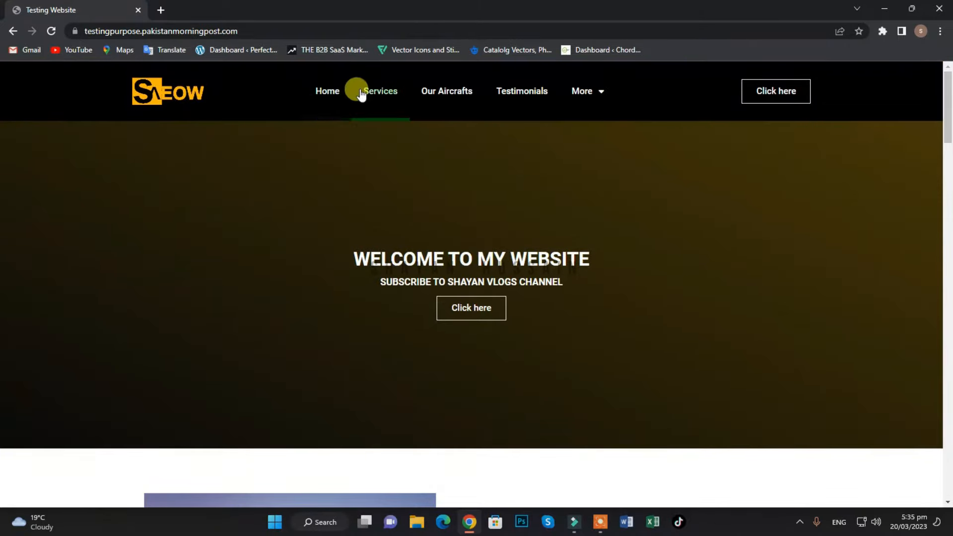
Test the Home, Services, Our Aircrafts and Testimonials links in the site's navigation menu.
left_click(323, 87)
left_click(382, 90)
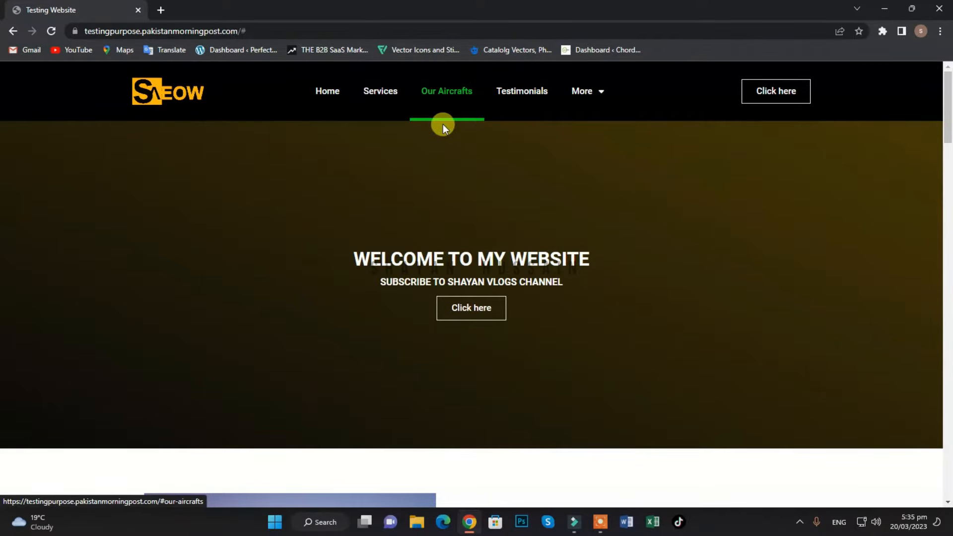
left_click(451, 91)
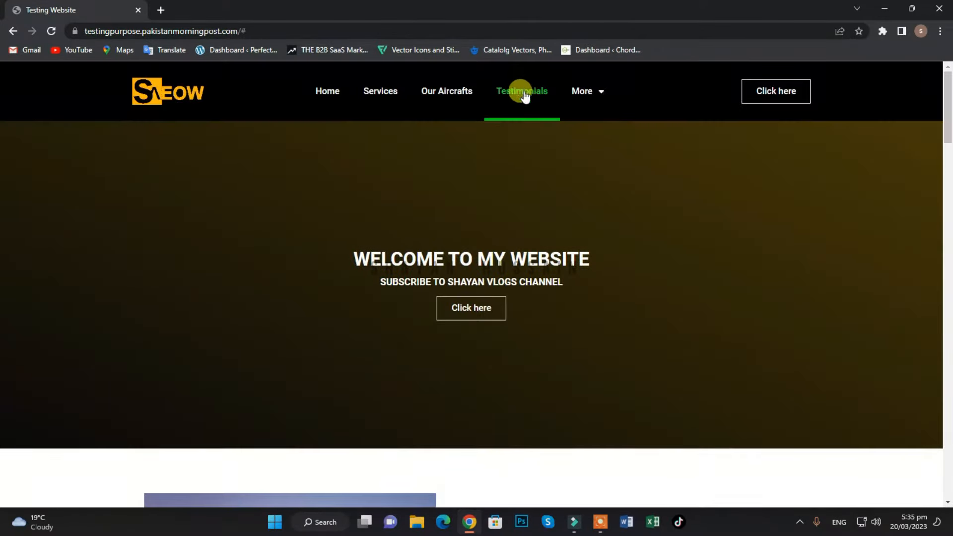
left_click(519, 91)
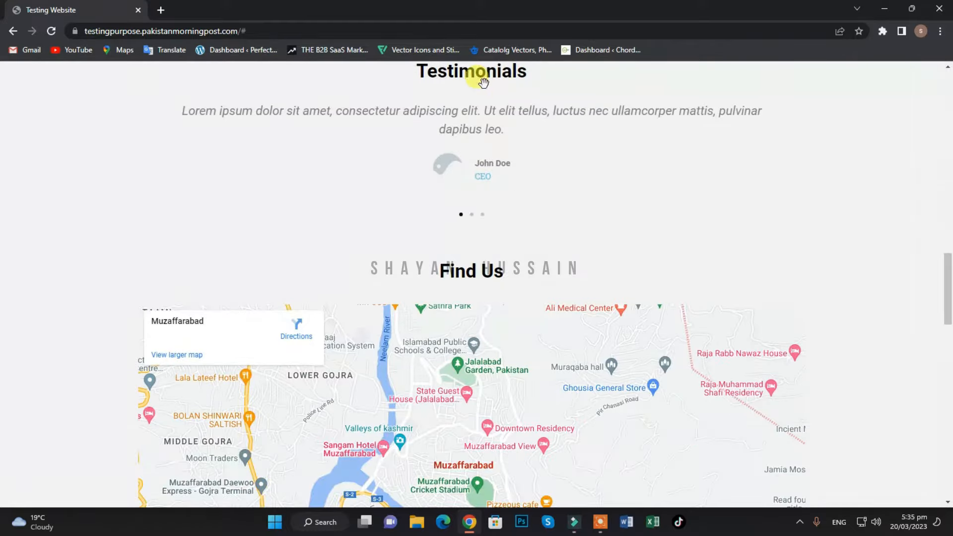
scroll(495, 171, "up", 19)
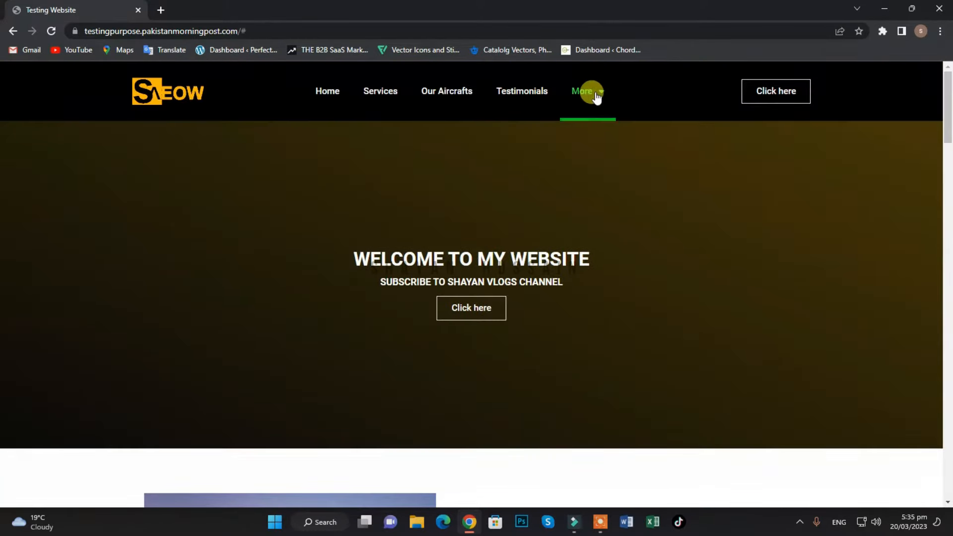
Test the Find Us, Contact Us and FQAS links in the More submenu, returning to the header after each.
mouse_move(596, 96)
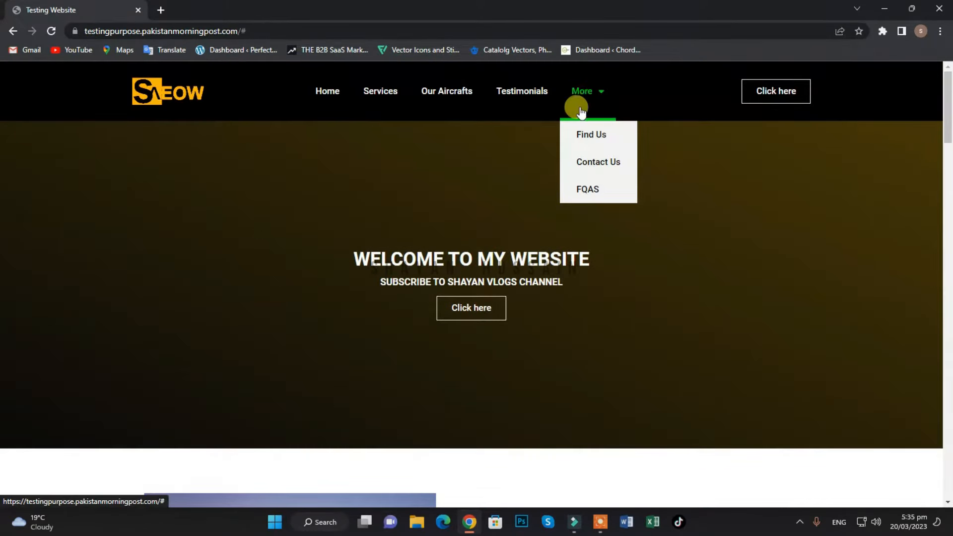
left_click(591, 141)
scroll(548, 145, "up", 15)
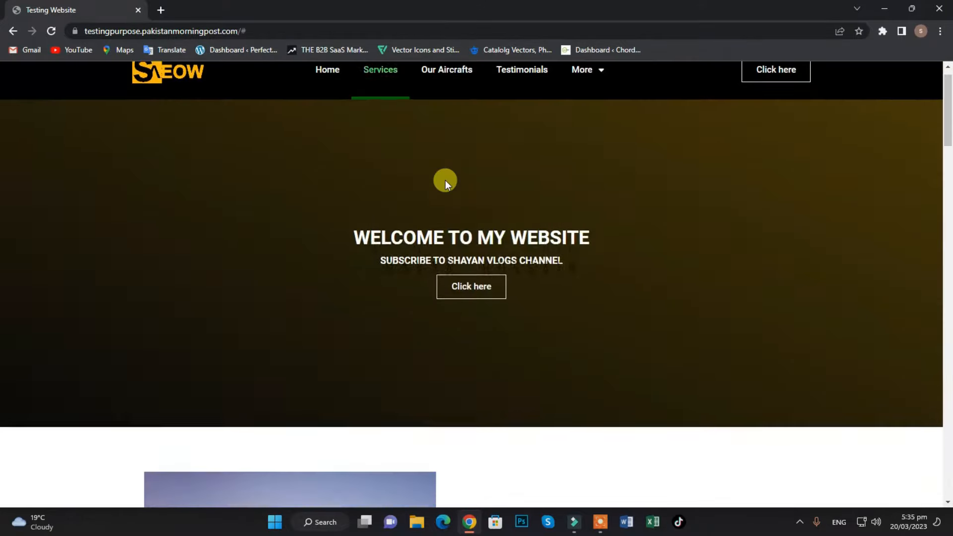
mouse_move(599, 89)
left_click(587, 161)
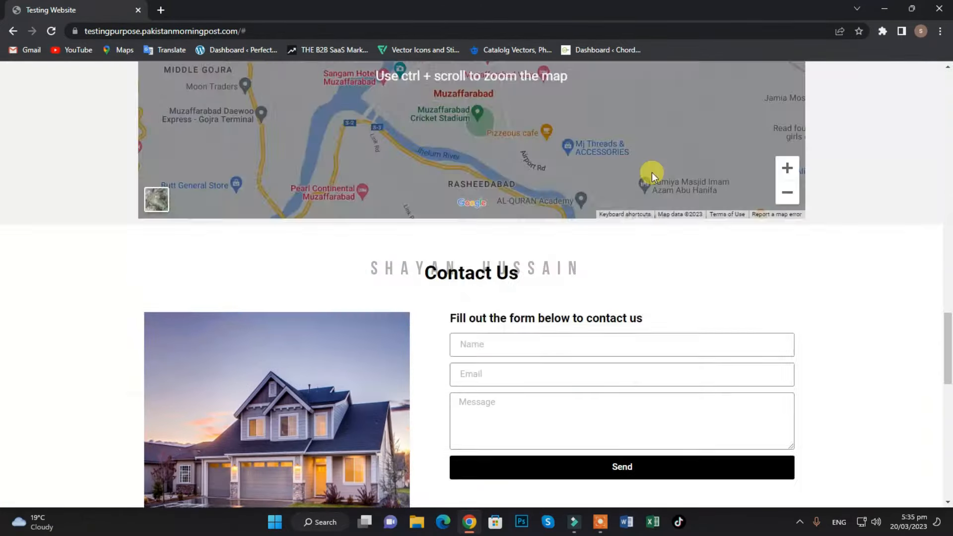
scroll(544, 218, "up", 15)
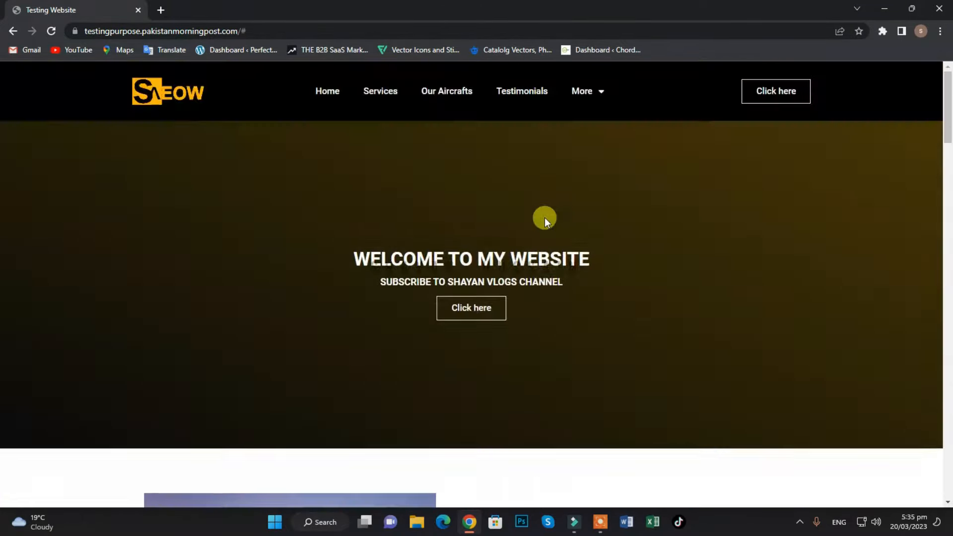
mouse_move(587, 91)
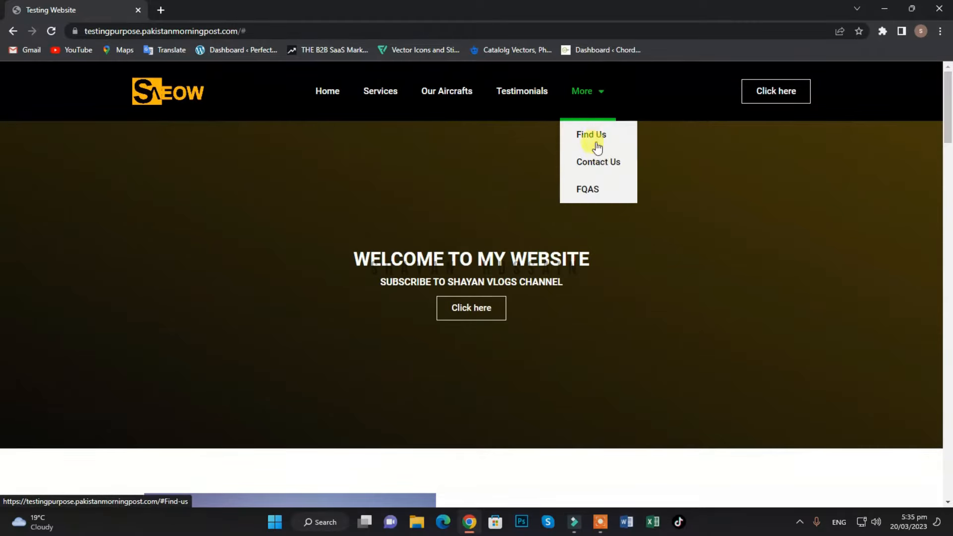
left_click(588, 191)
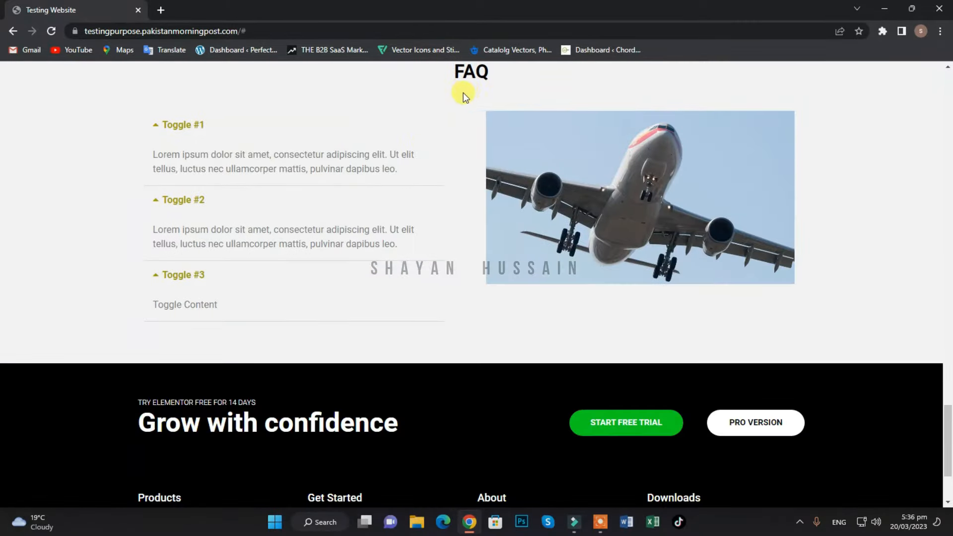
scroll(400, 227, "up", 15)
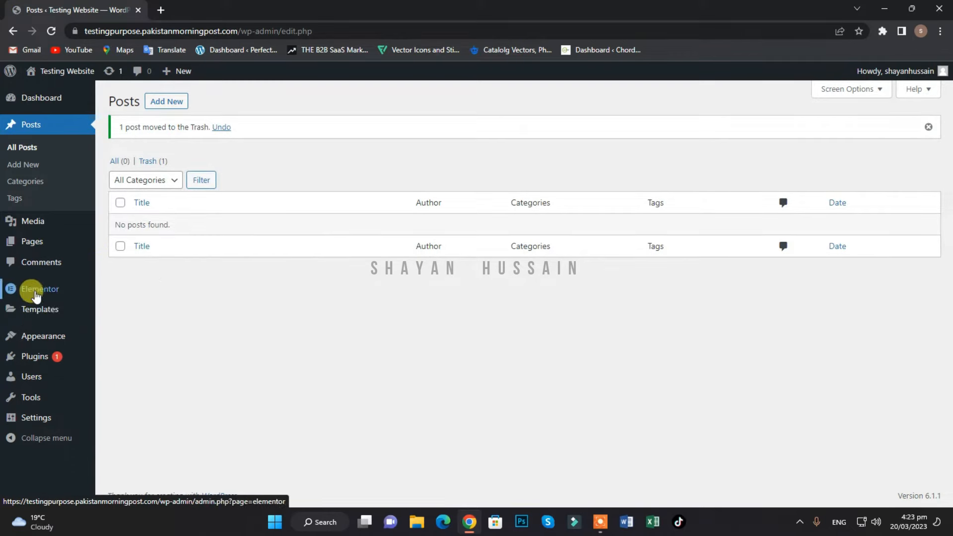
View the site's installed themes in the WordPress admin and open the page for adding a theme.
left_click(40, 336)
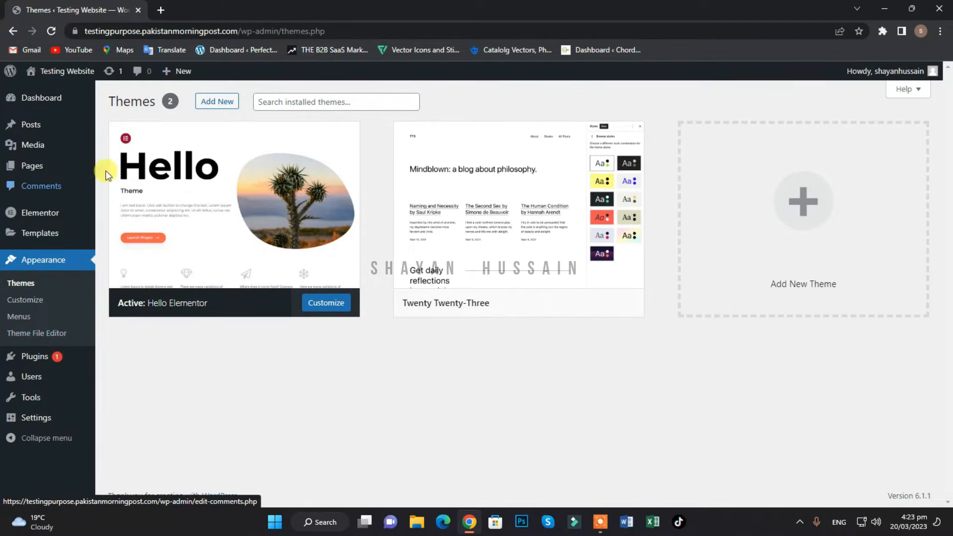
left_click(221, 106)
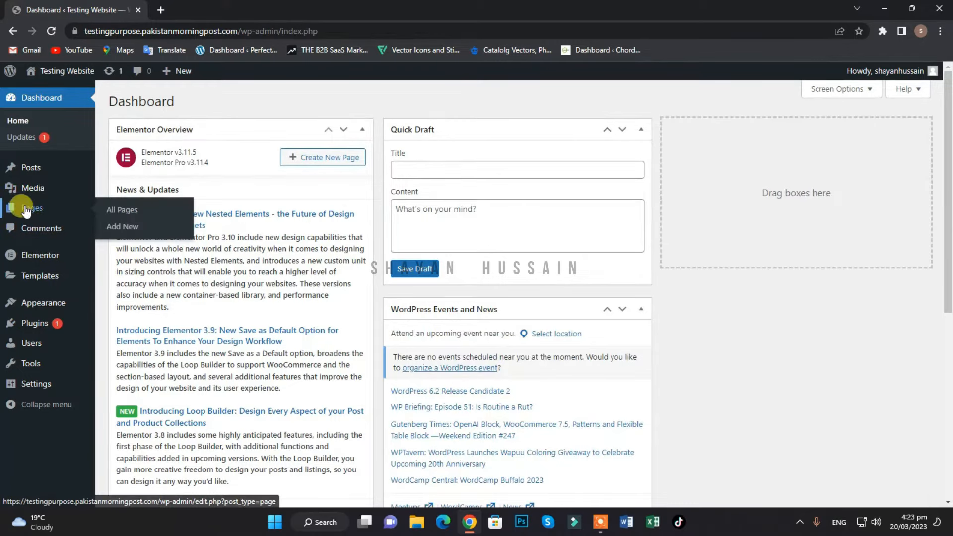
Add a new WordPress page titled "Home".
left_click(25, 209)
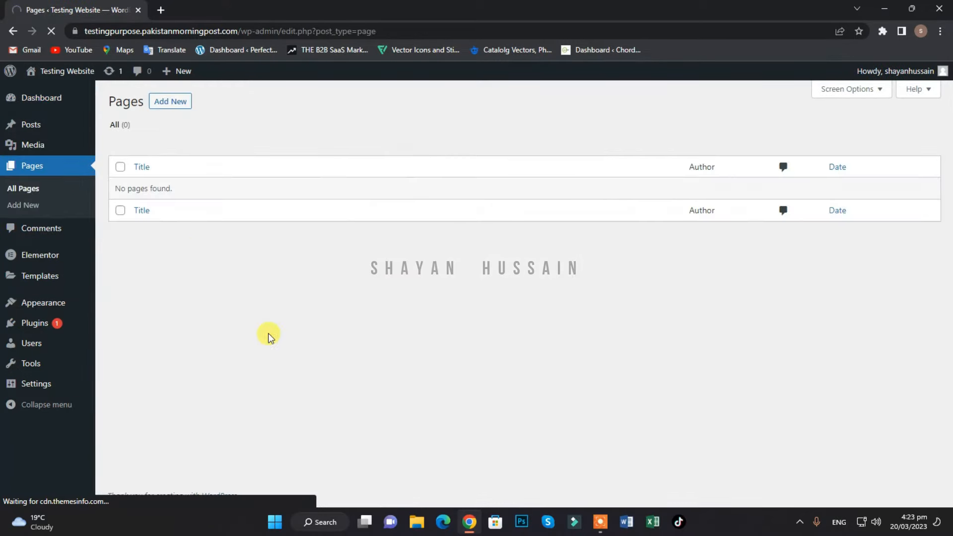
left_click(164, 101)
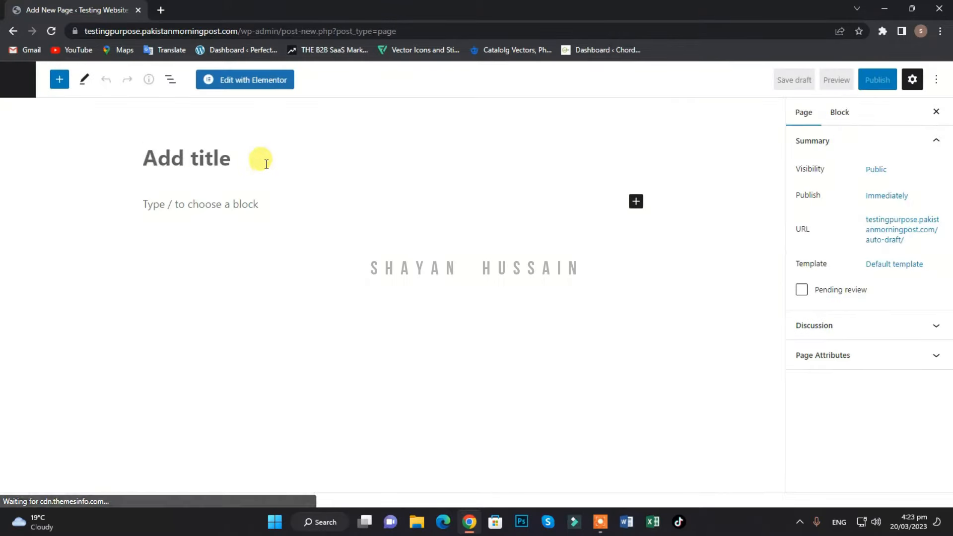
type("Home")
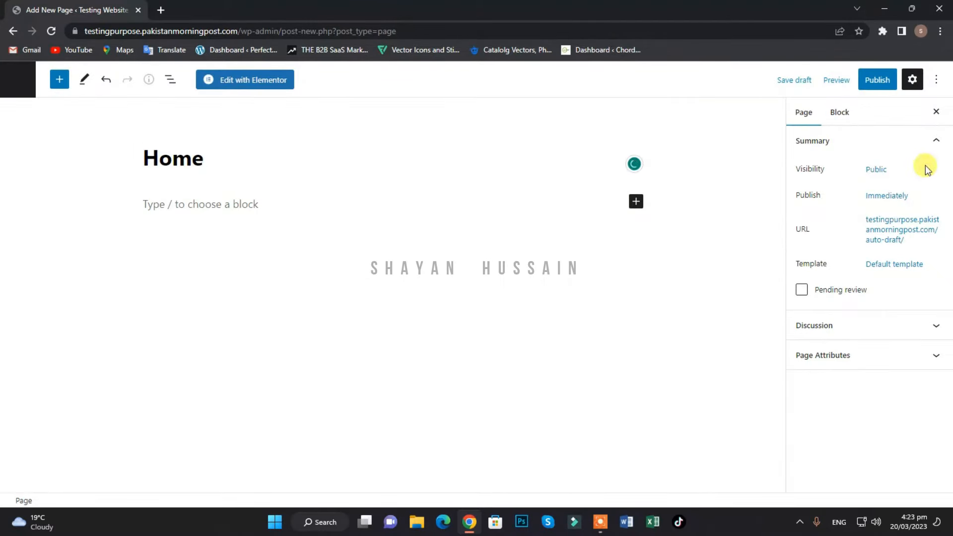
Set the Home page's template to Elementor Full Width and publish the page.
left_click(886, 263)
left_click(840, 354)
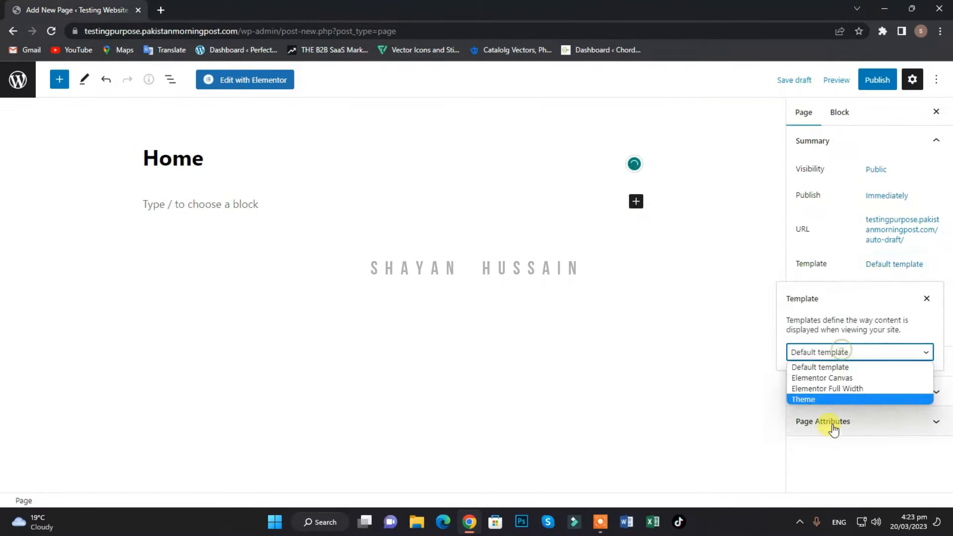
left_click(838, 391)
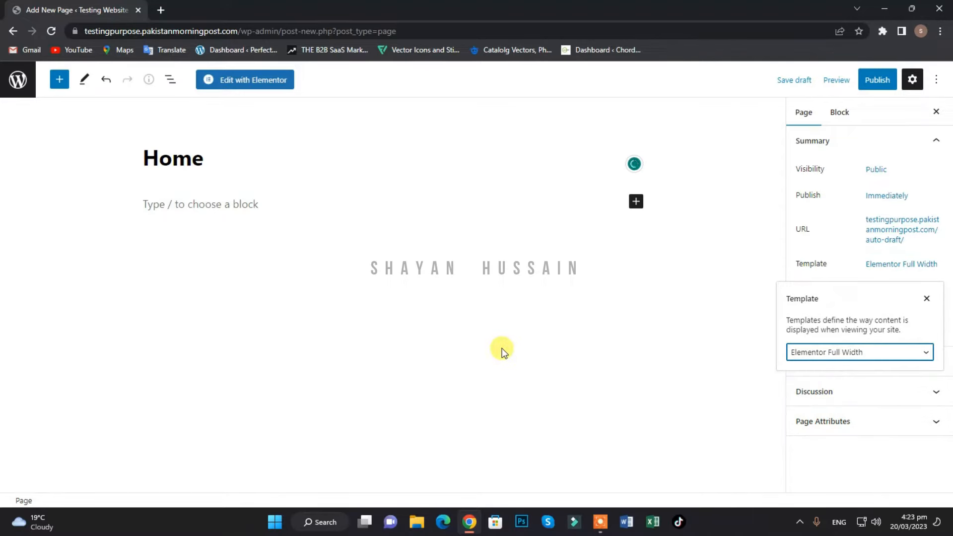
left_click(876, 80)
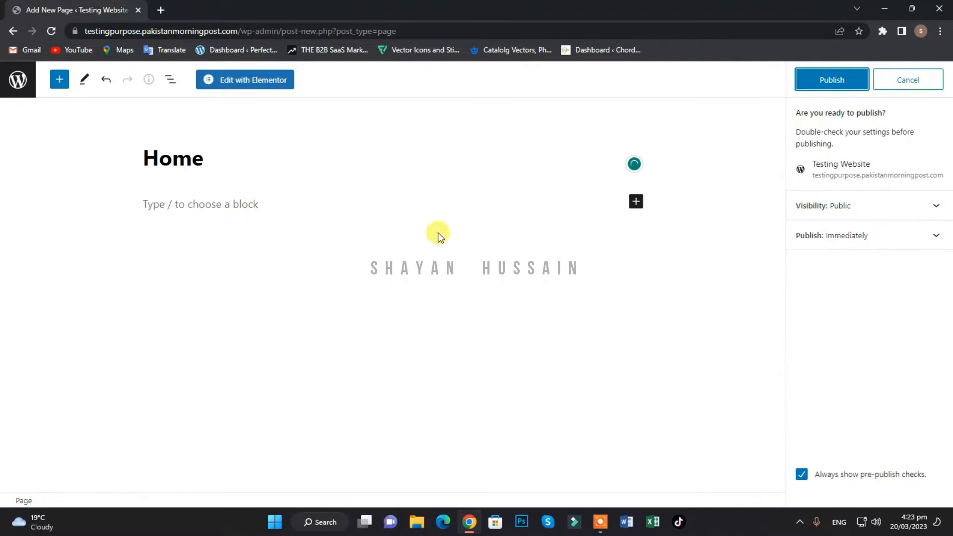
left_click(829, 84)
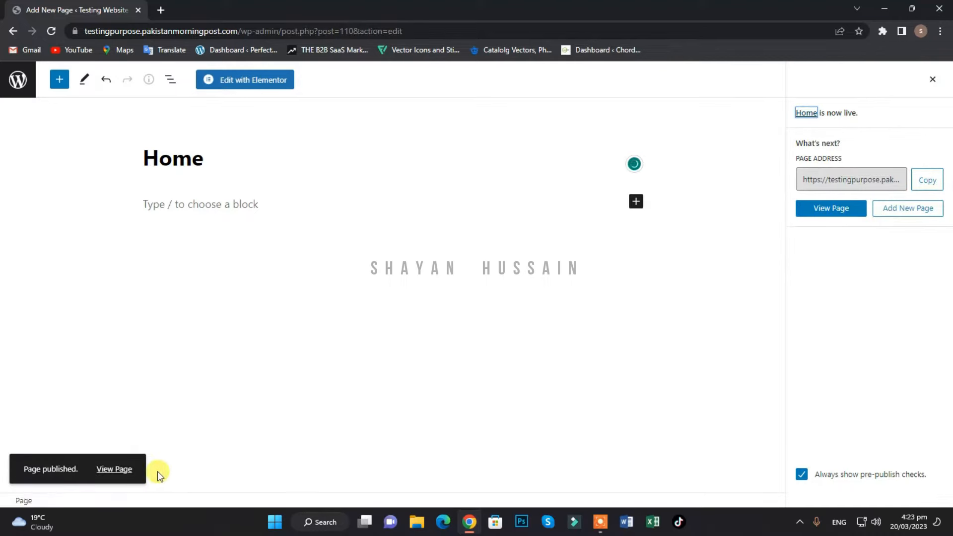
View the published Home page in a new browser tab and go to the site's front page through its title.
right_click(107, 469)
left_click(174, 357)
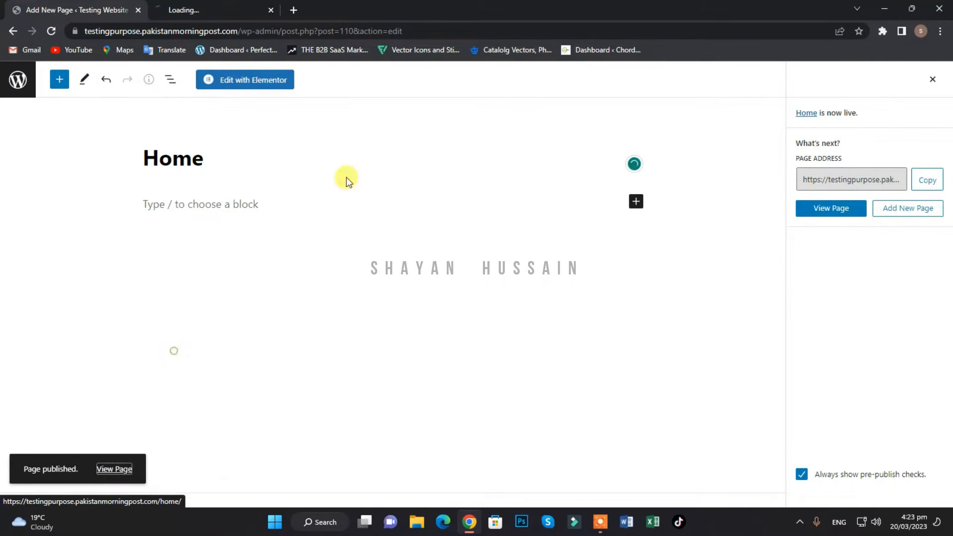
left_click(211, 10)
left_click(214, 106)
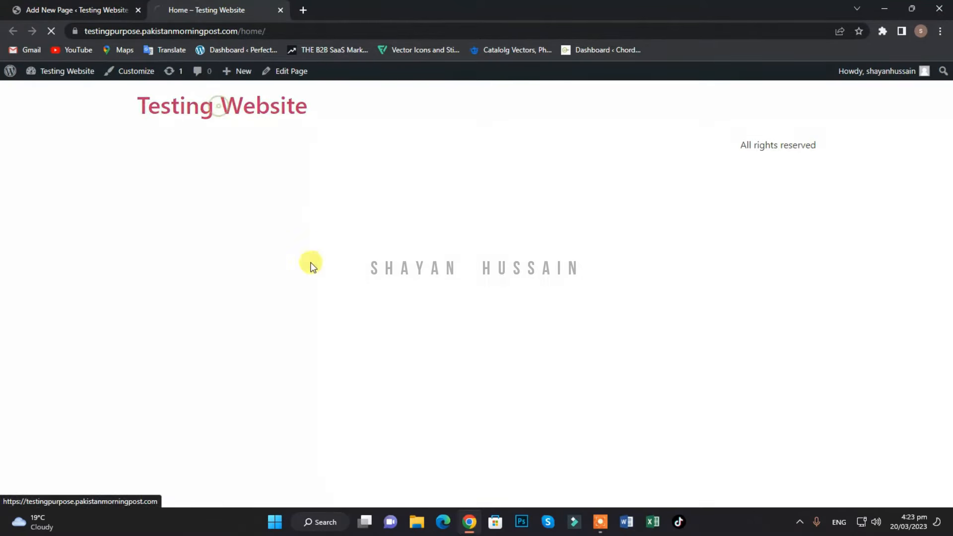
Customize the homepage settings to display a static page with Home as the homepage, publish, and close the customizer tab.
left_click(122, 71)
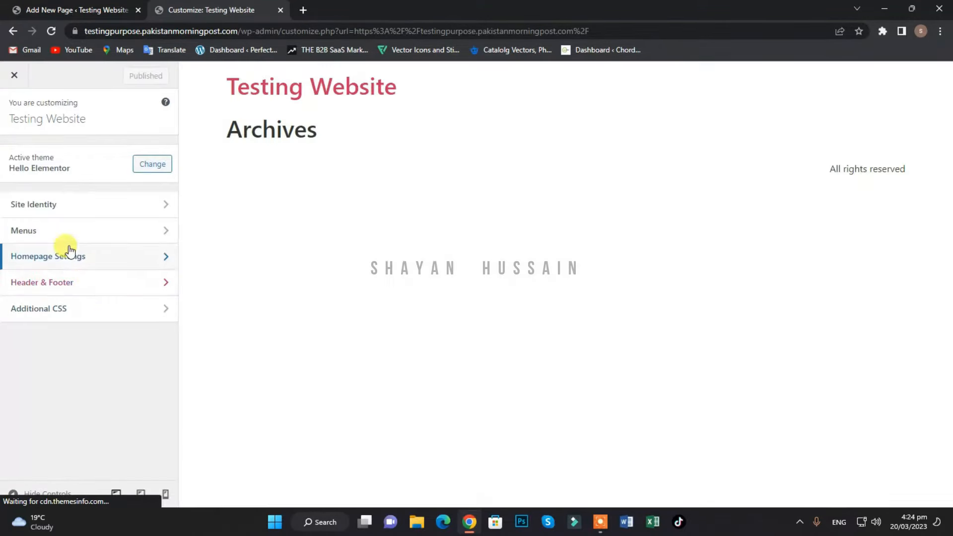
left_click(67, 249)
left_click(40, 277)
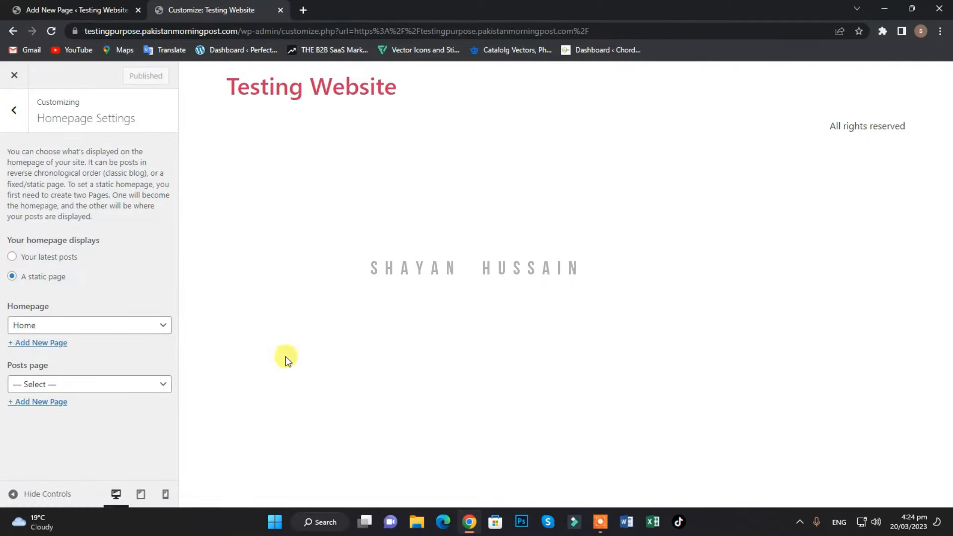
left_click(280, 9)
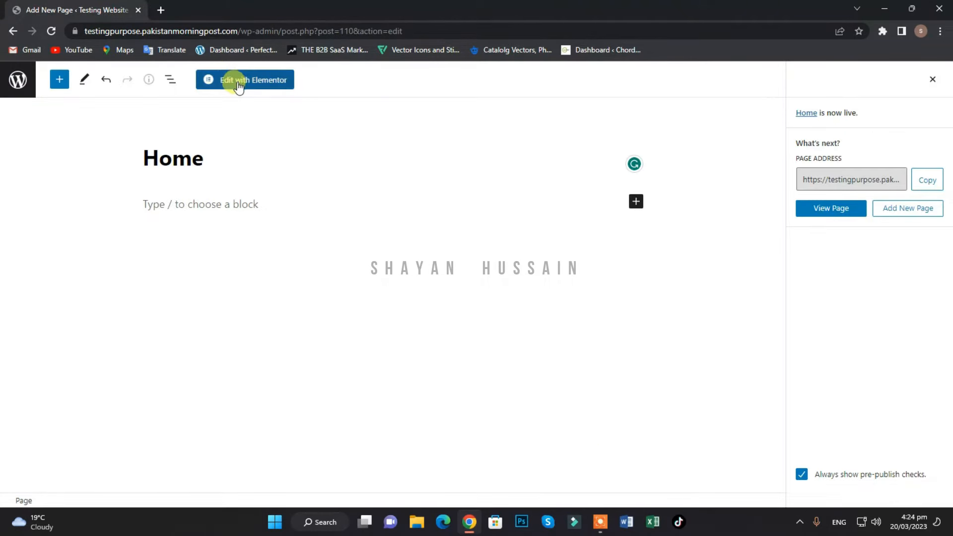
Create a new Elementor template of type Header named "Header".
left_click(13, 31)
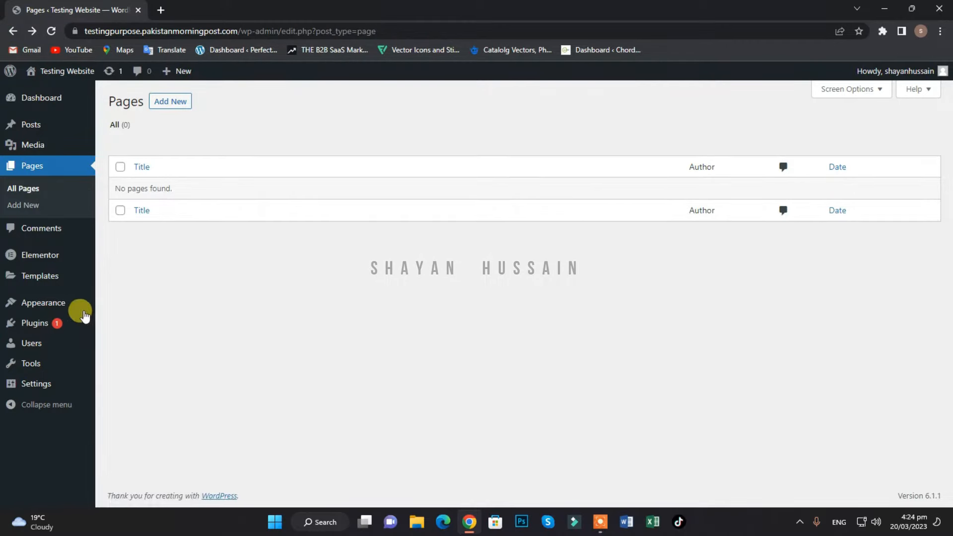
left_click(32, 276)
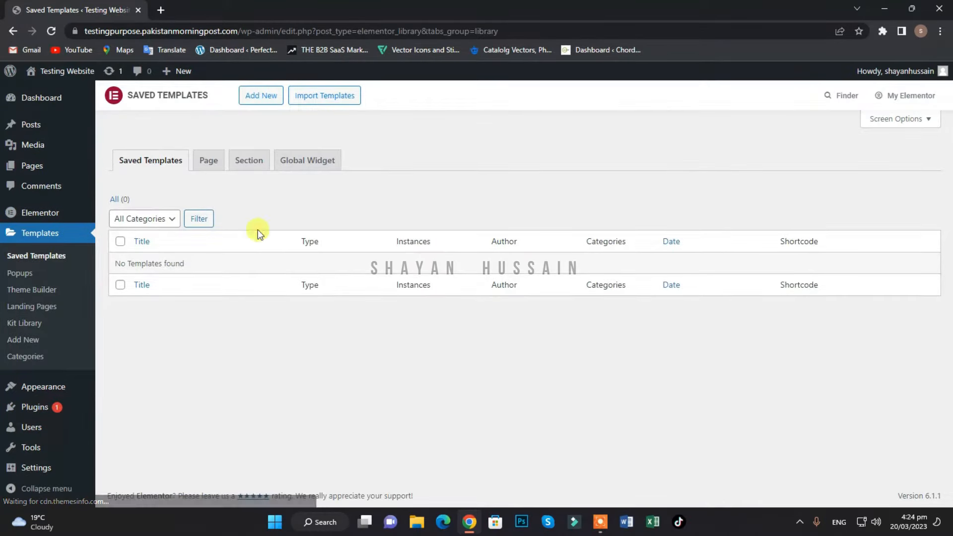
left_click(265, 103)
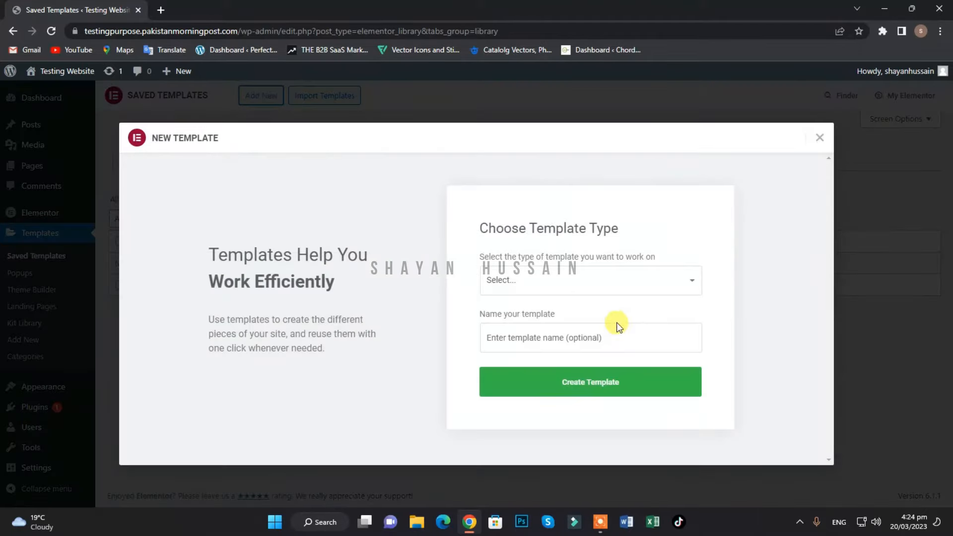
left_click(551, 281)
left_click(524, 343)
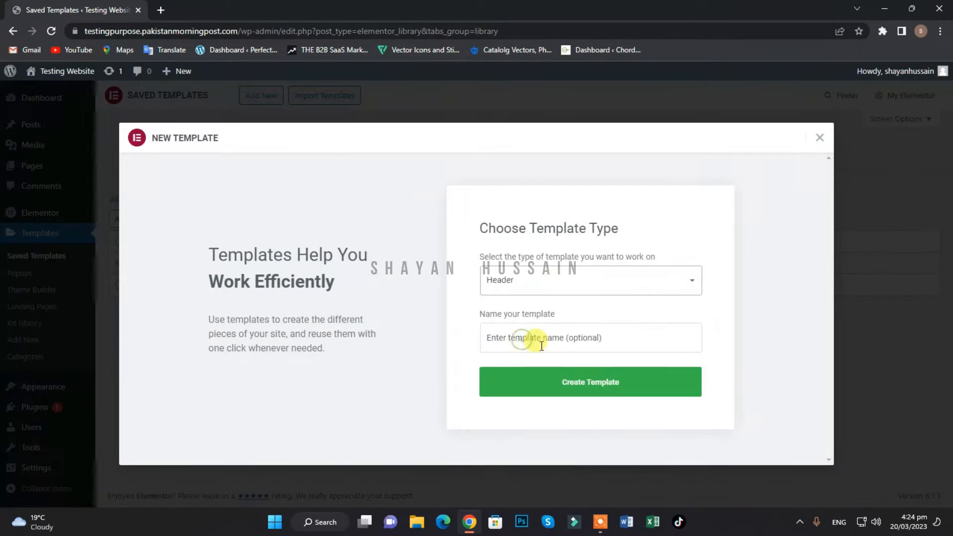
left_click(544, 338)
left_click(561, 394)
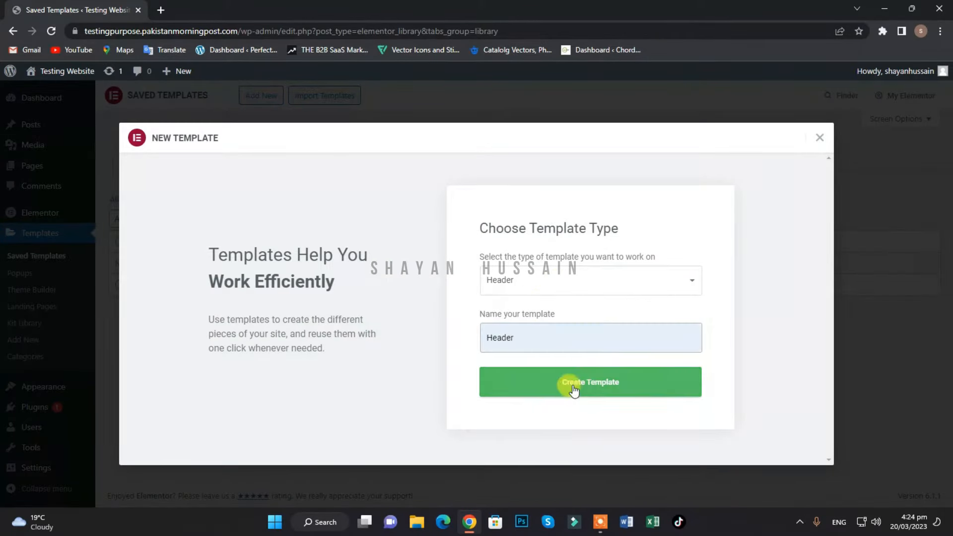
left_click(571, 387)
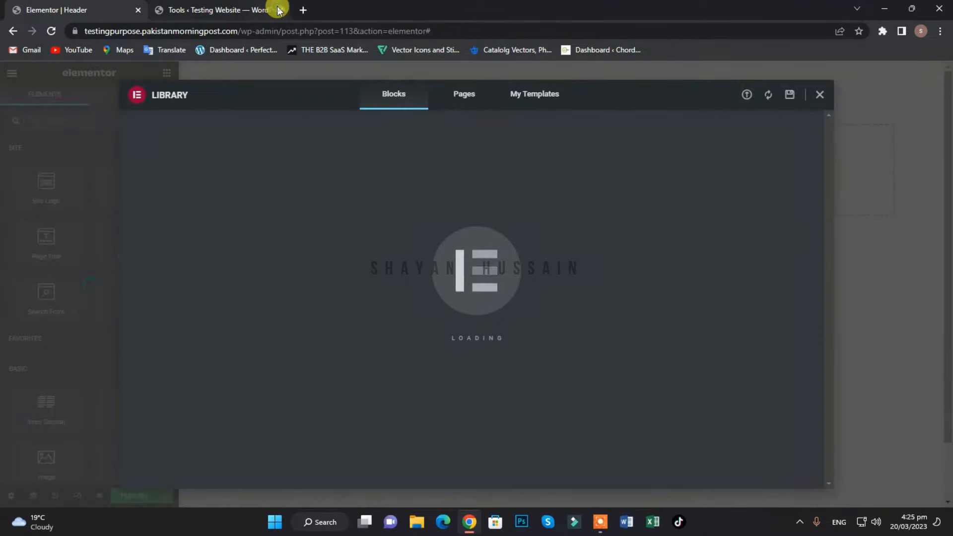
Close the Tools browser tab and insert the black Metro header block from the template library.
left_click(278, 10)
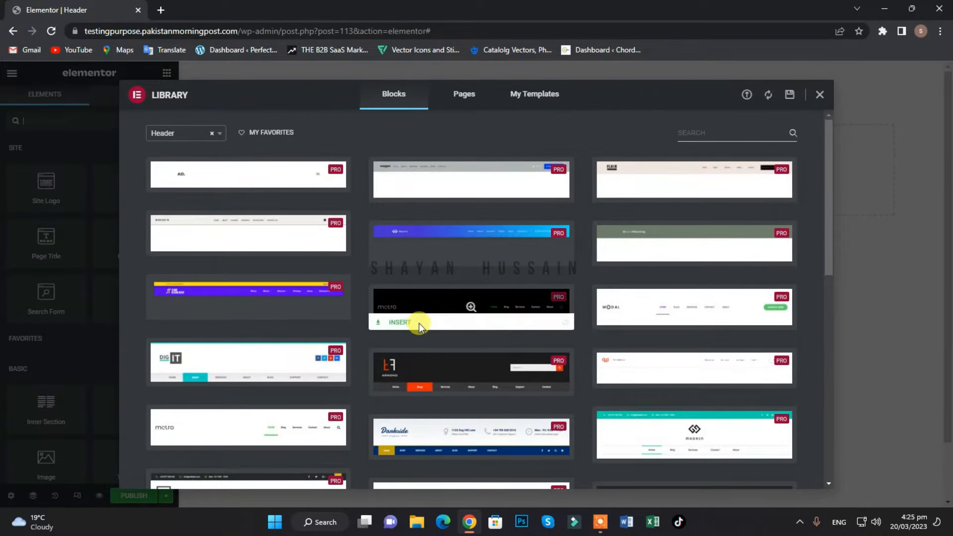
scroll(454, 334, "down", 1)
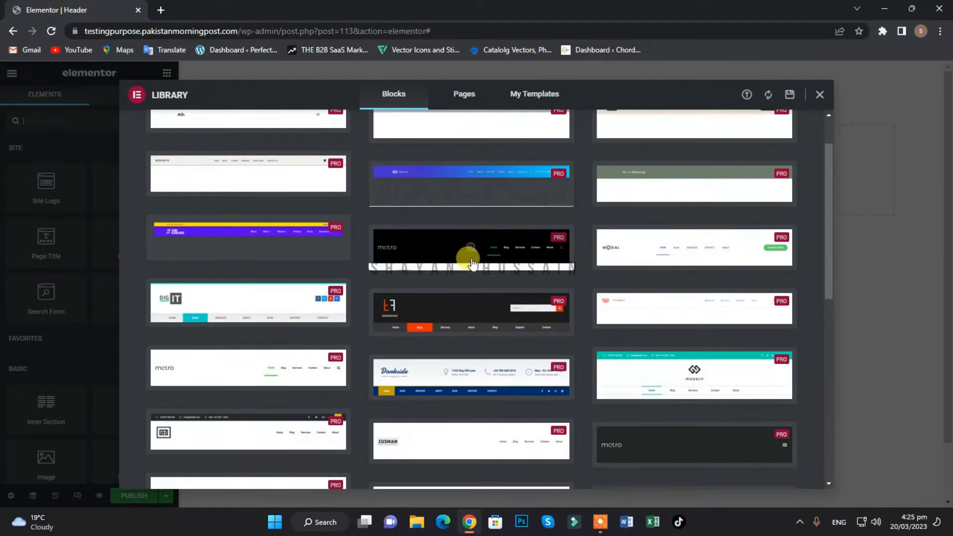
left_click(402, 264)
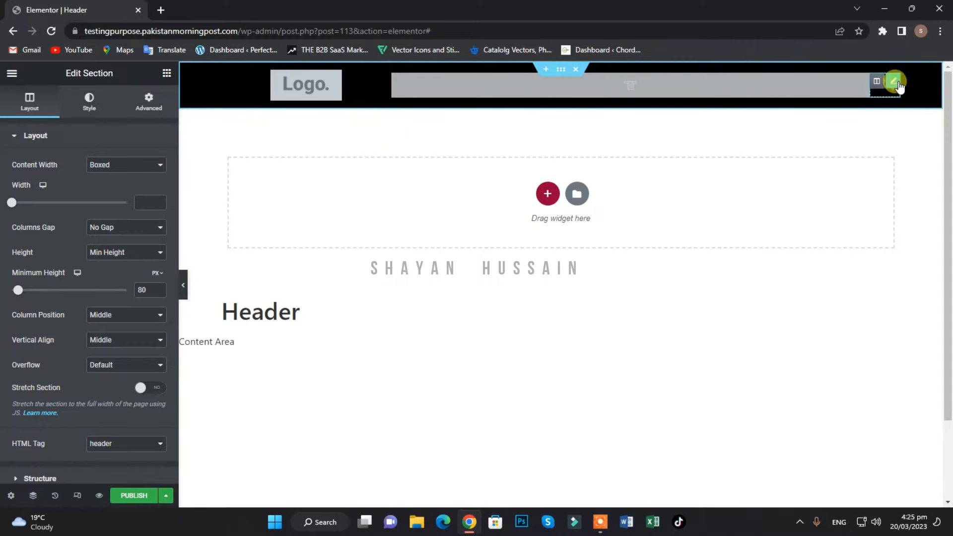
Change the header's site logo to the uploaded image saeowheaderlogopng.png in the site identity settings.
left_click(305, 90)
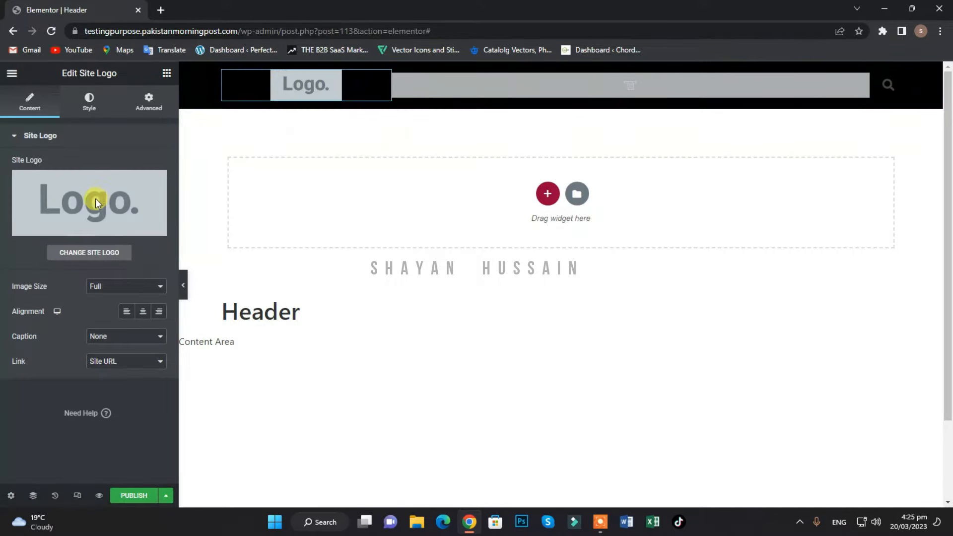
left_click(80, 251)
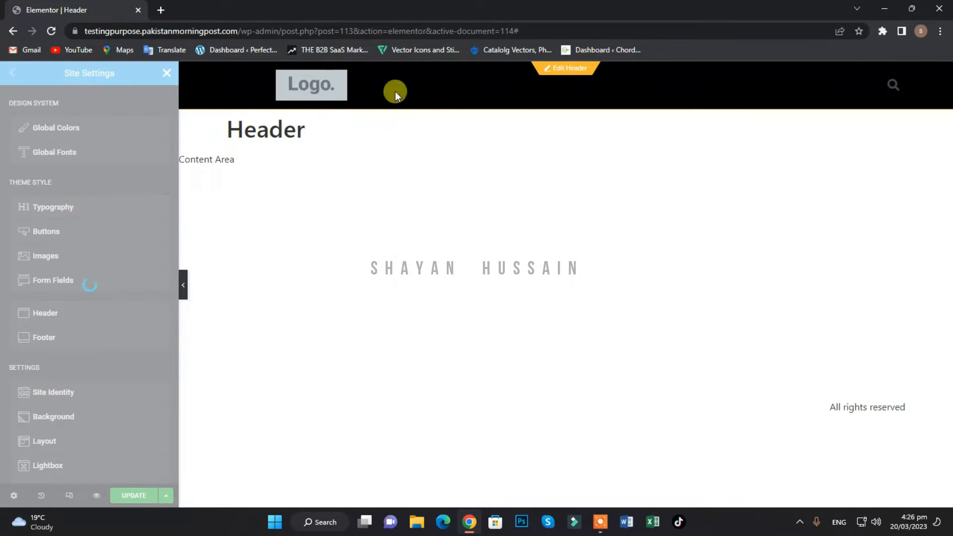
left_click(81, 292)
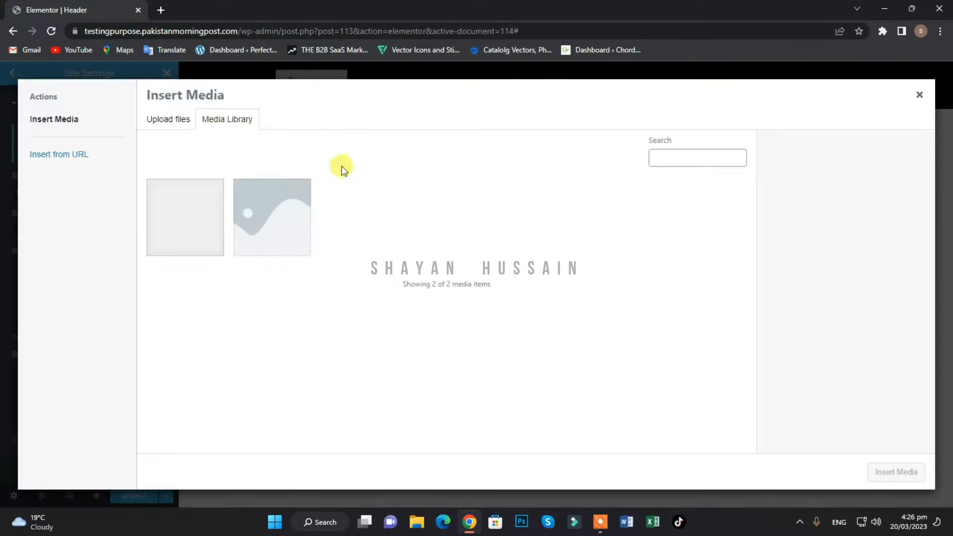
left_click(169, 120)
left_click(537, 284)
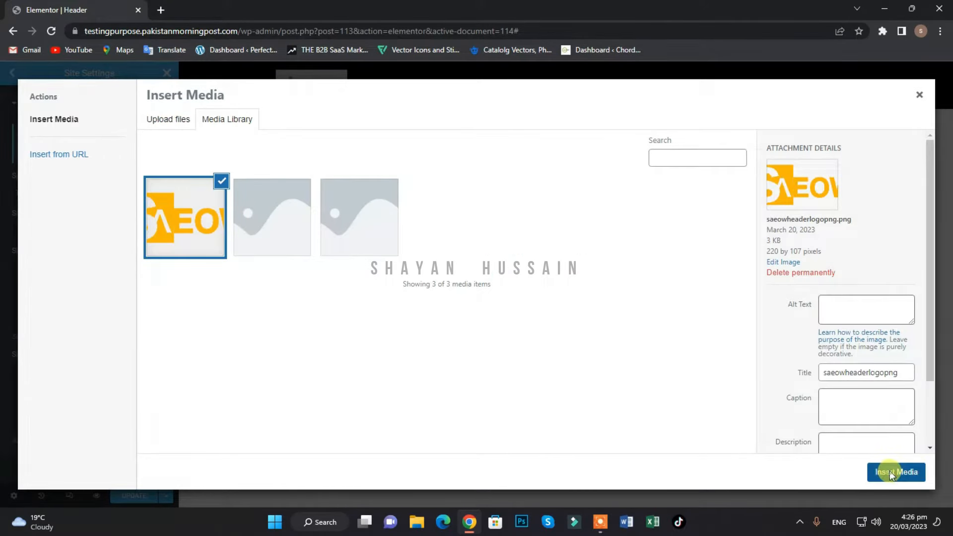
left_click(893, 472)
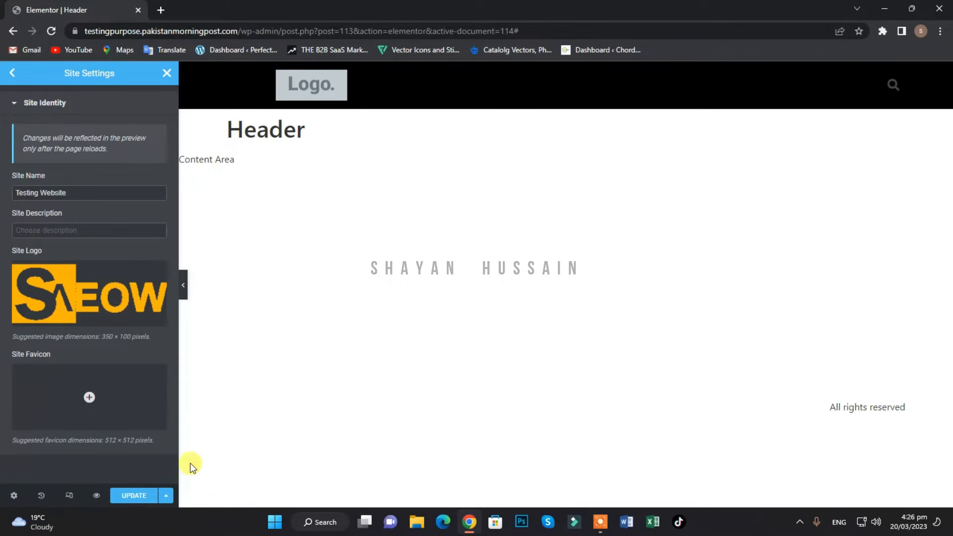
Save the updated site settings and return to editing the header template.
left_click(133, 497)
left_click(8, 71)
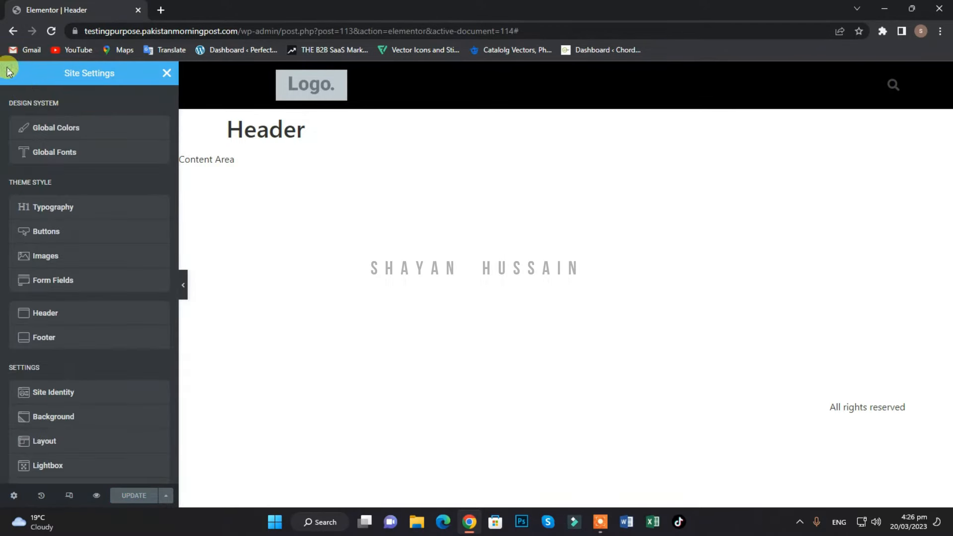
left_click(167, 74)
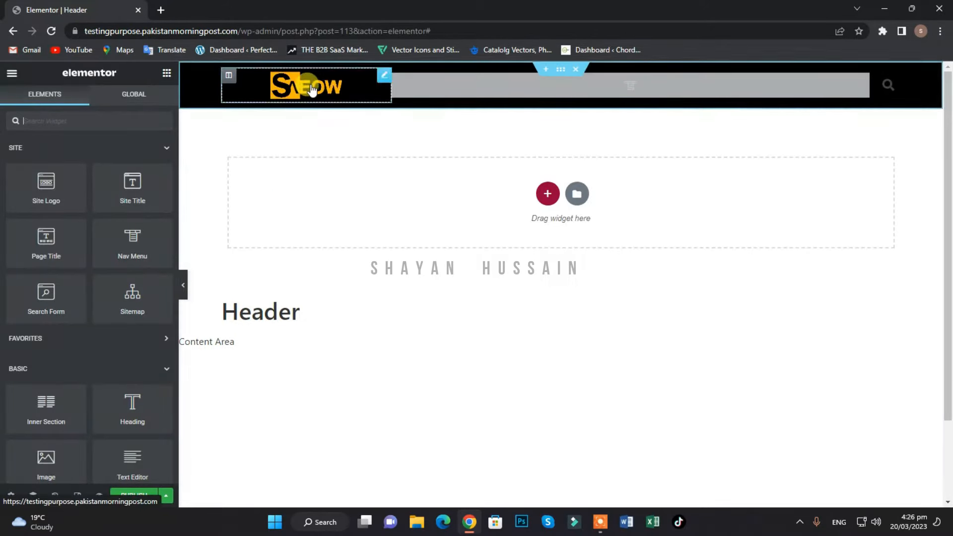
Narrow the nav menu column so that the search icon's column becomes wider.
left_click(586, 85)
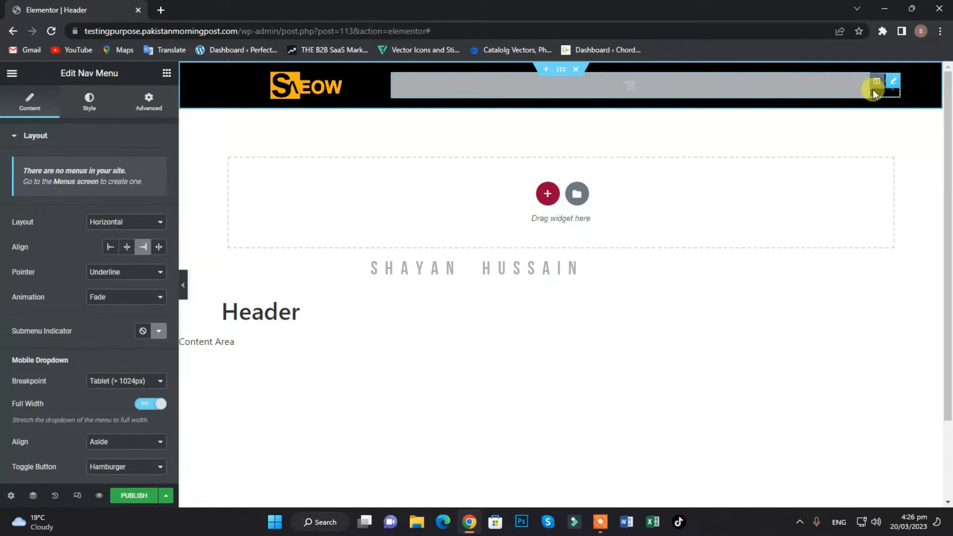
left_click_drag(871, 90, 842, 89)
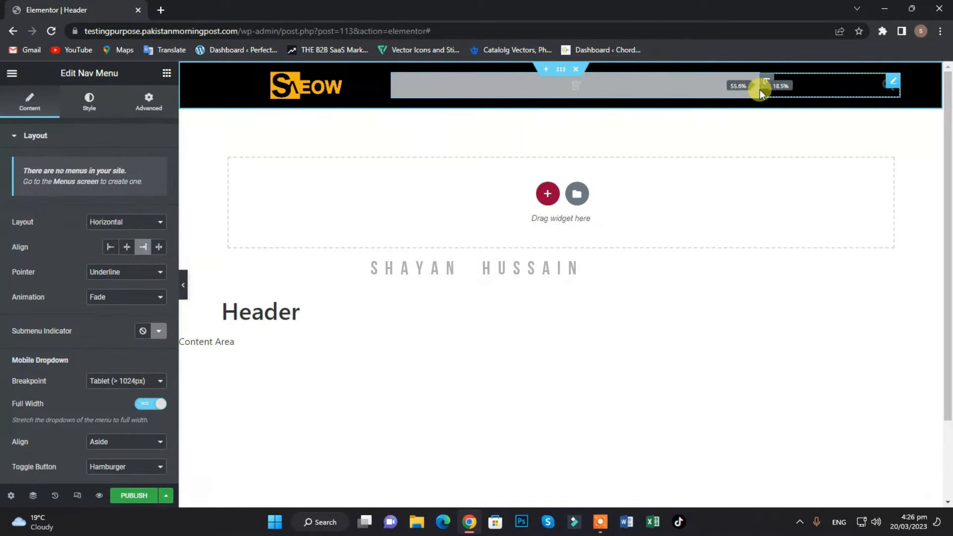
left_click_drag(760, 90, 750, 89)
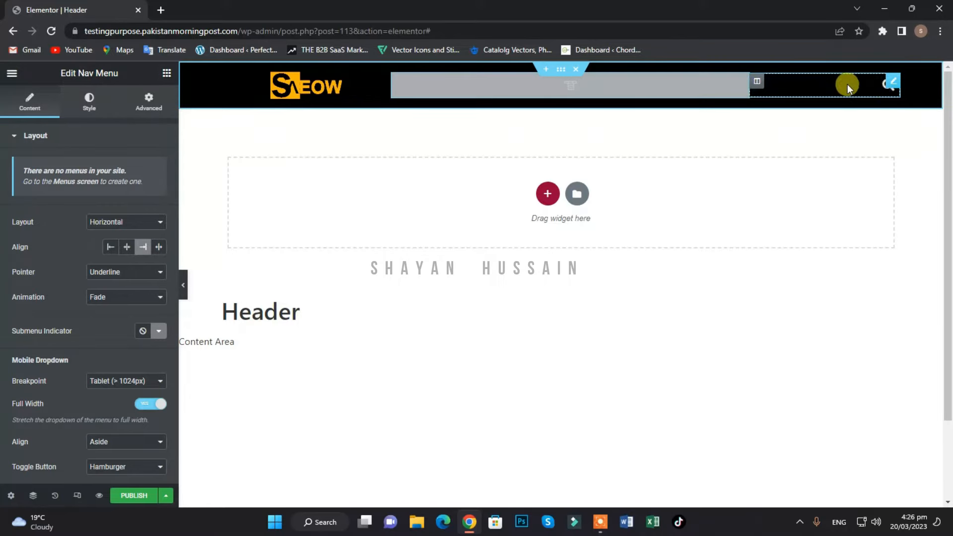
Delete the search form widget from the header's last column.
left_click(885, 85)
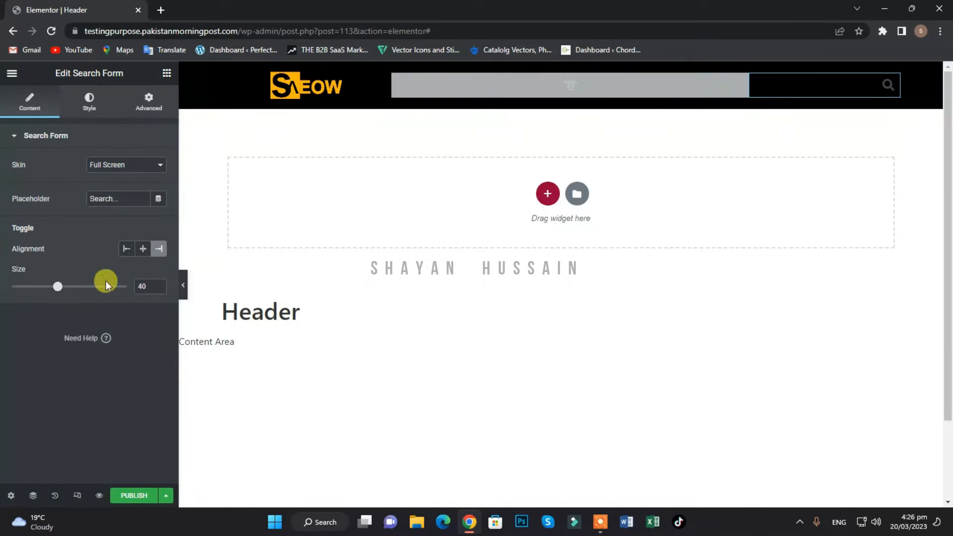
right_click(887, 84)
left_click(862, 285)
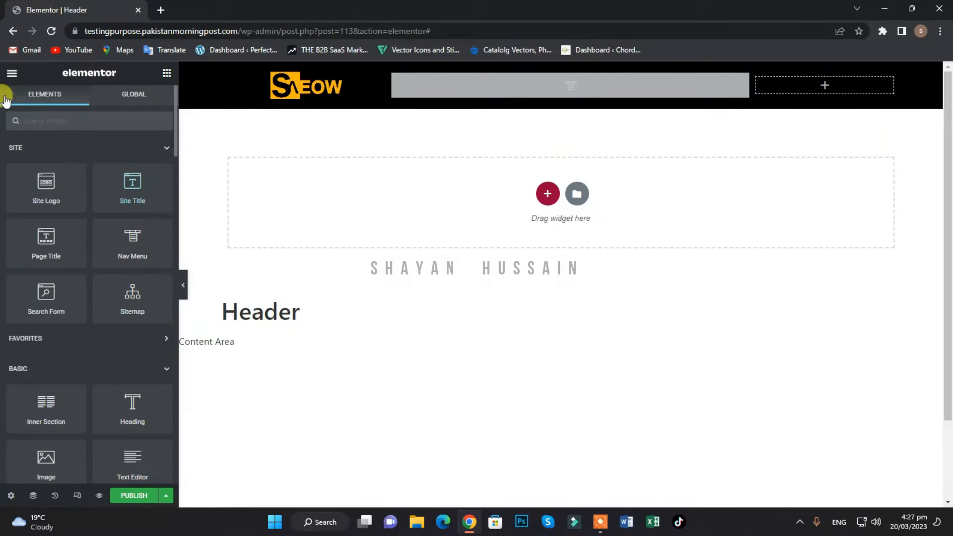
Add a Button widget to the empty header column and align it right.
left_click(75, 118)
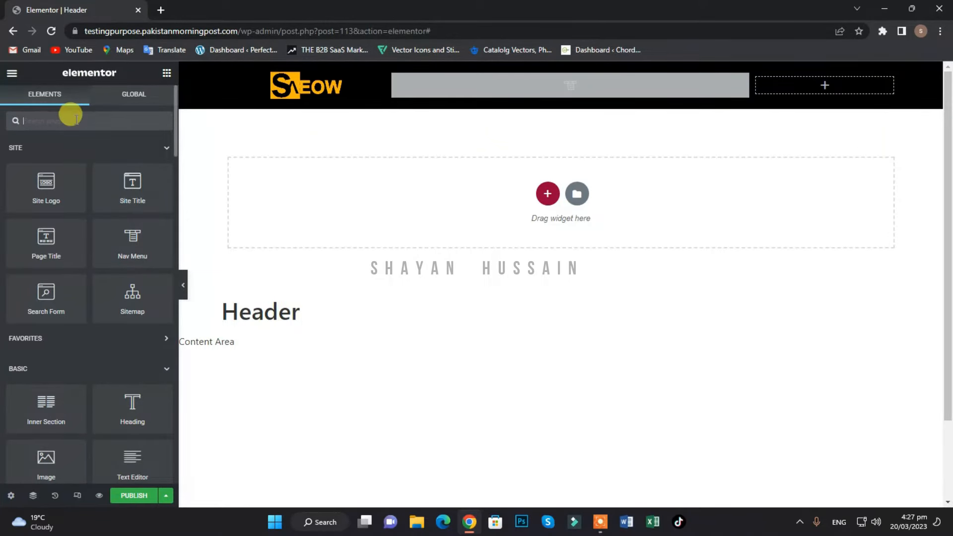
type("butt")
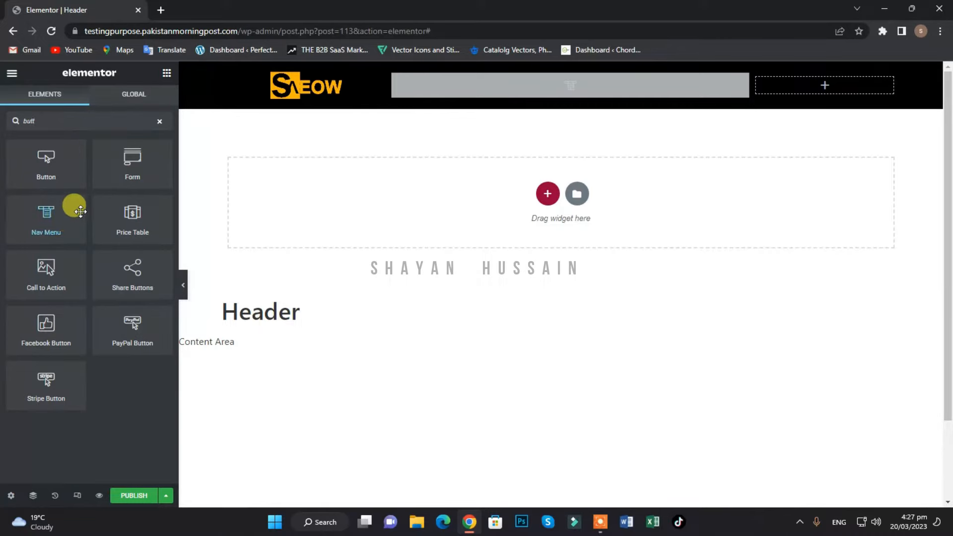
left_click_drag(30, 167, 827, 88)
left_click(143, 253)
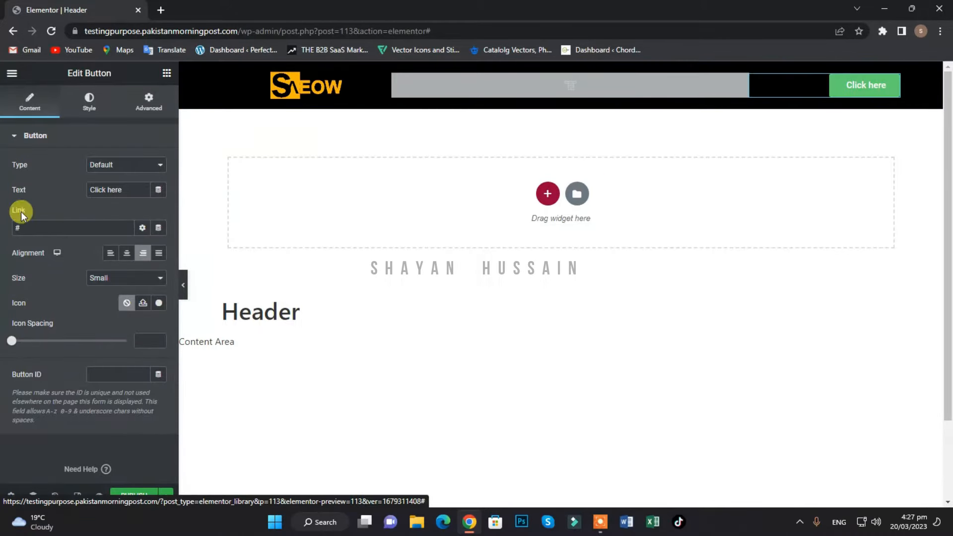
Make the header button's normal background color fully transparent.
left_click(90, 101)
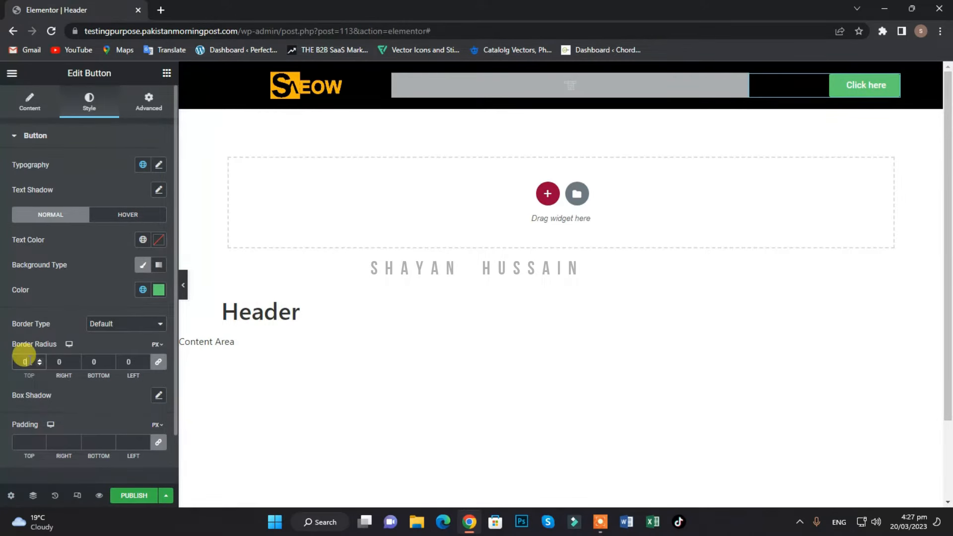
left_click(158, 291)
left_click_drag(159, 454, 15, 455)
left_click(110, 282)
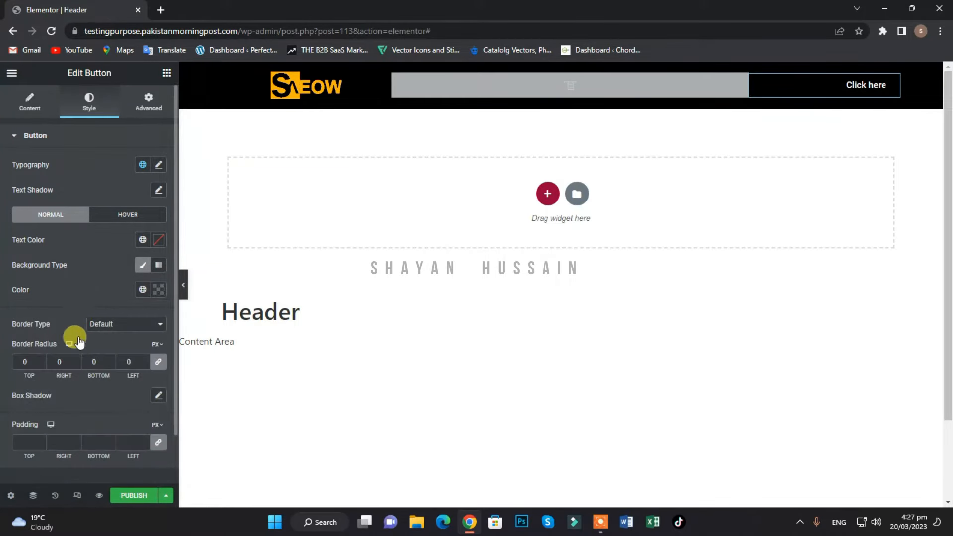
Give the header button a Solid border with width 1 on all sides and color #FFFFFF.
left_click(107, 324)
left_click(111, 325)
left_click(110, 325)
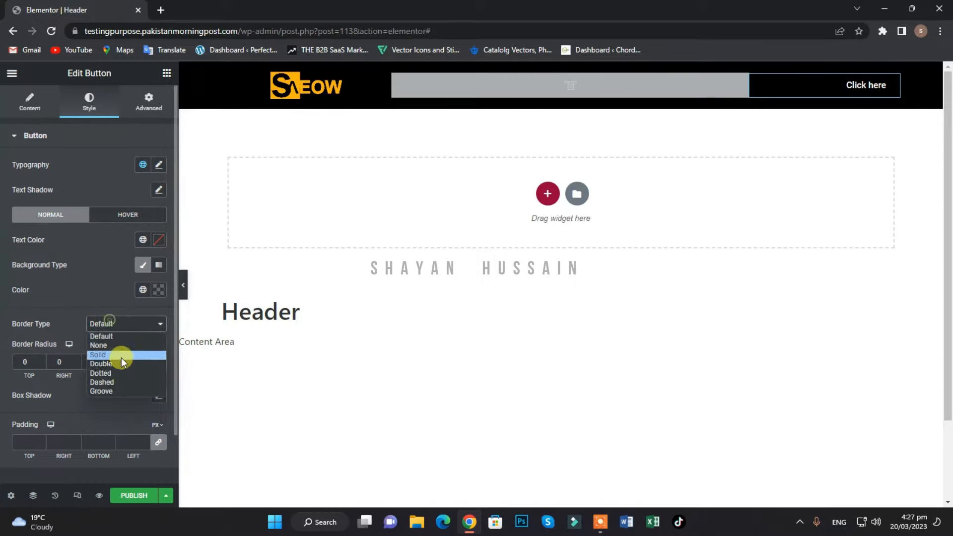
left_click(115, 356)
left_click(40, 360)
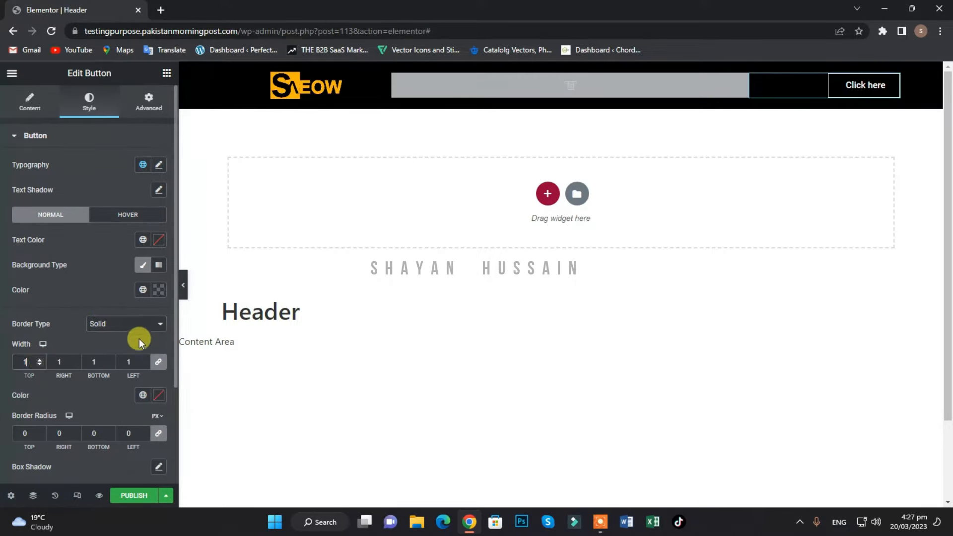
left_click(156, 396)
type("#FFFFFF")
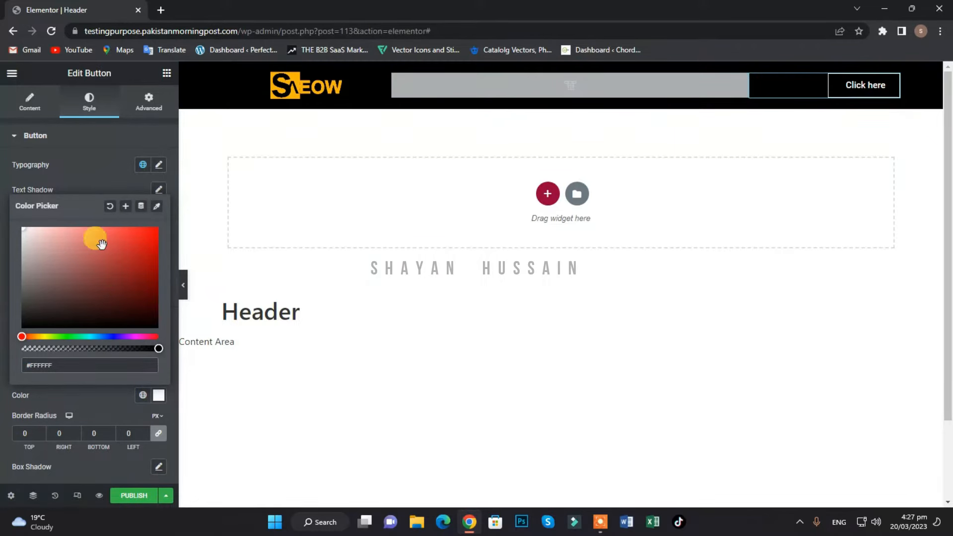
left_click(88, 177)
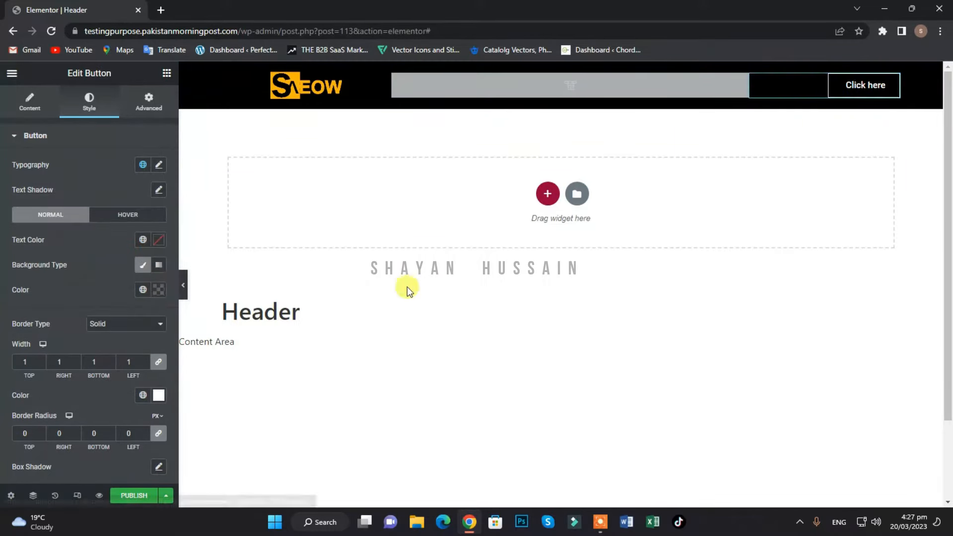
Align the site logo left in its column and clear the nav menu's right alignment.
left_click(585, 81)
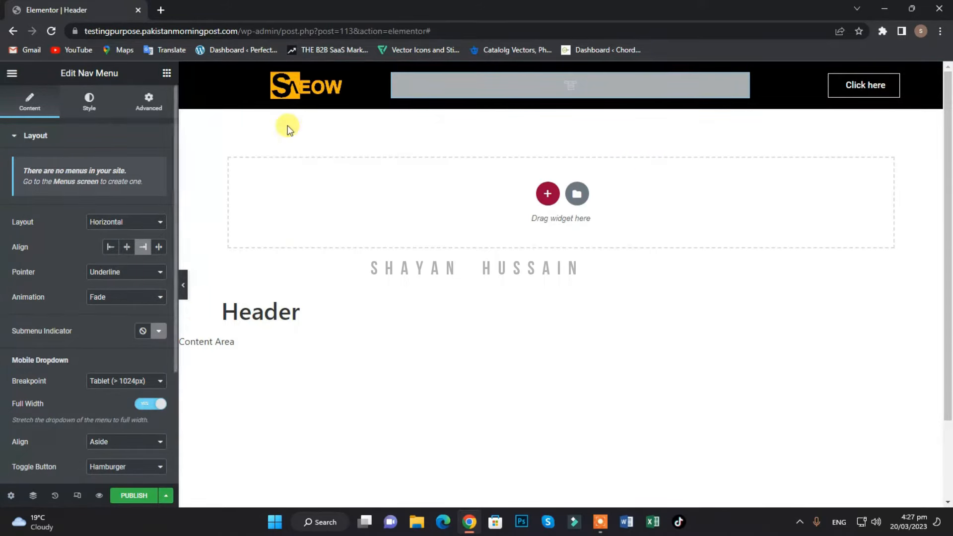
left_click(298, 87)
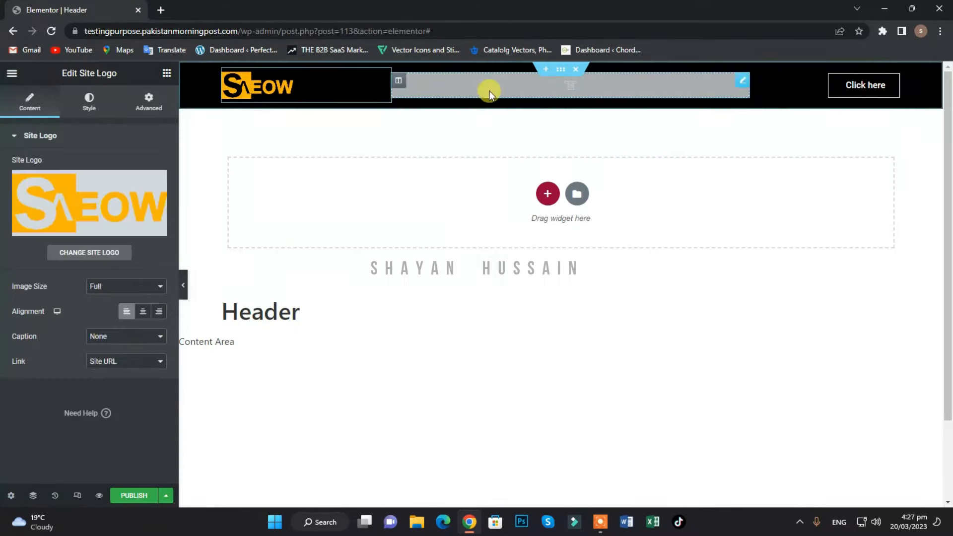
left_click(633, 86)
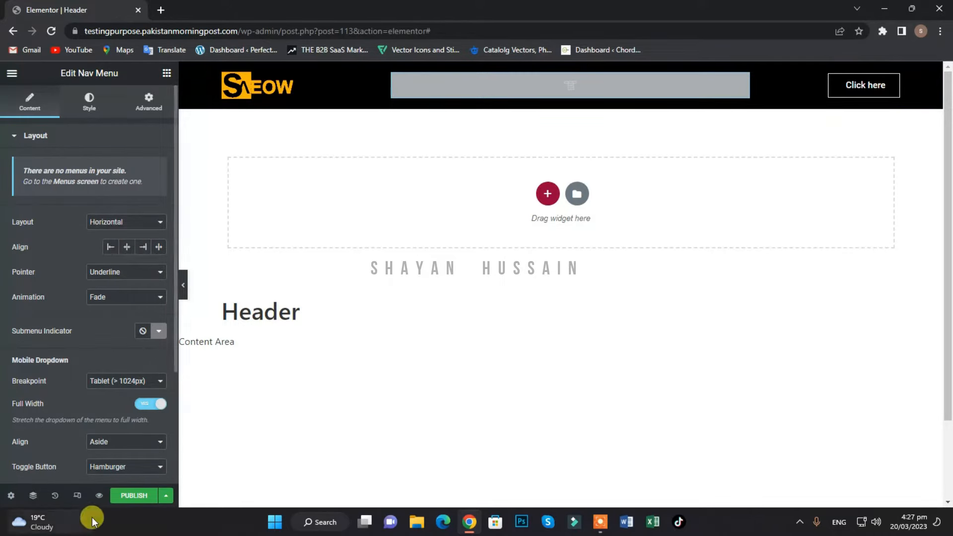
Publish the header template with a single display condition that includes Entire Site.
left_click(121, 496)
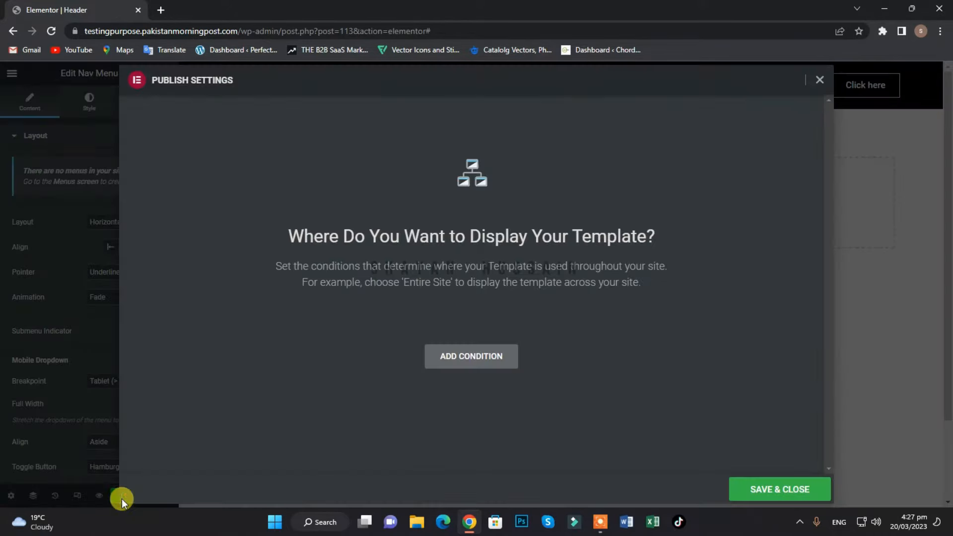
left_click(471, 368)
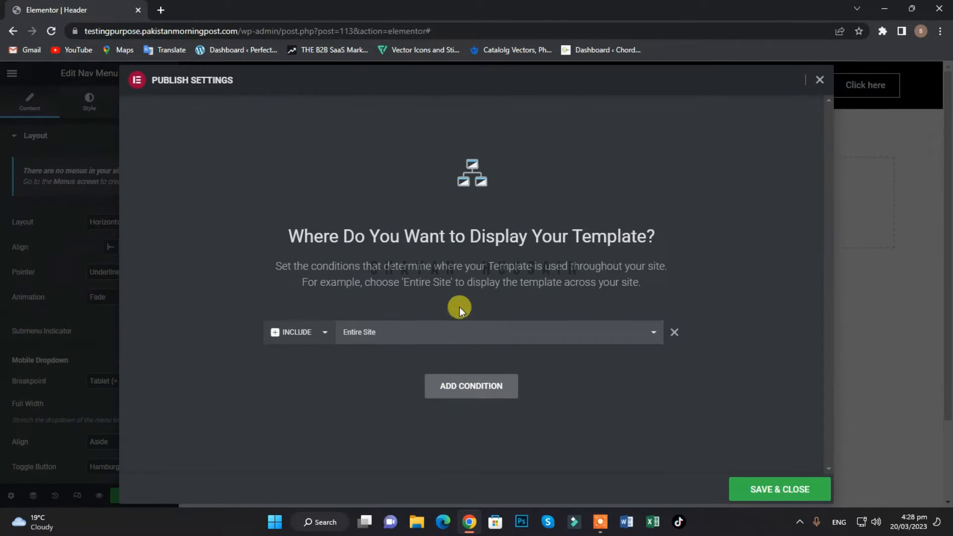
left_click(397, 337)
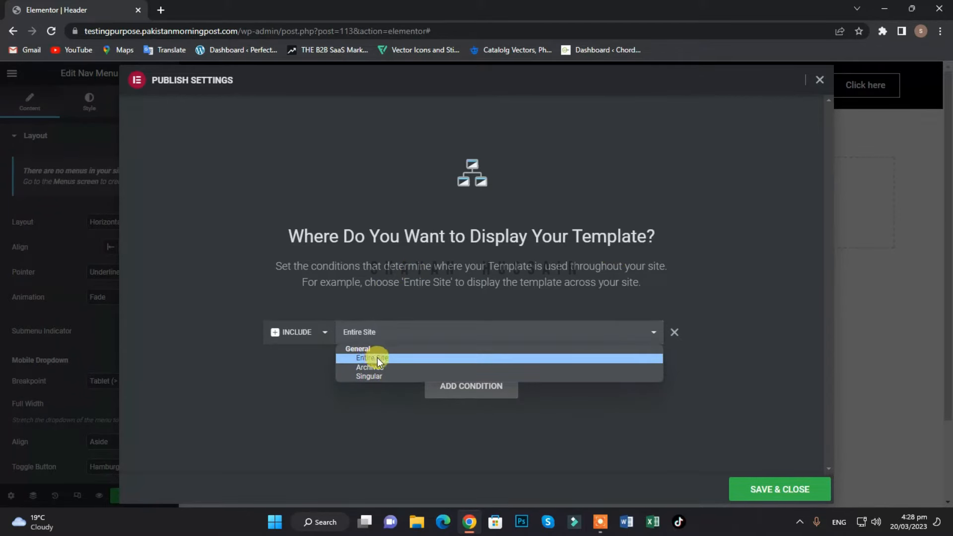
left_click(377, 359)
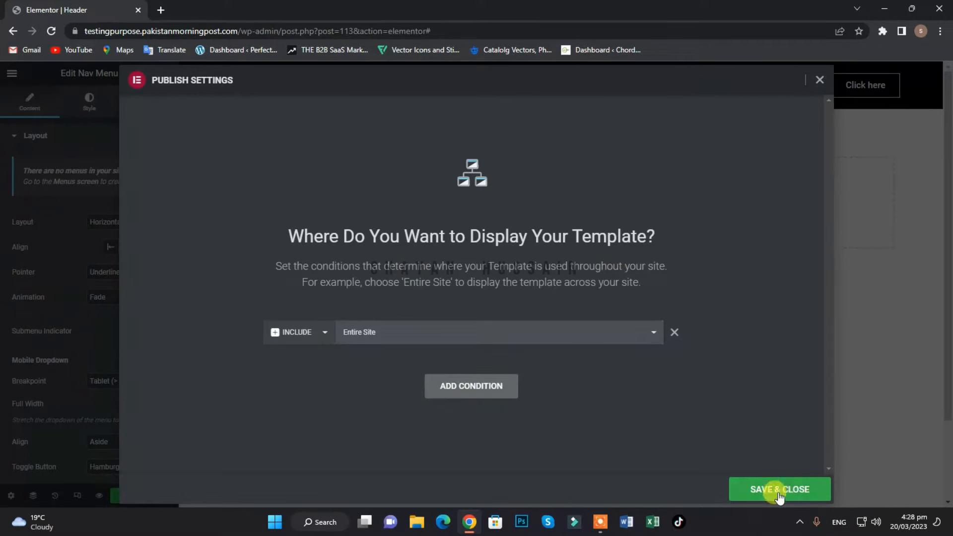
left_click(512, 390)
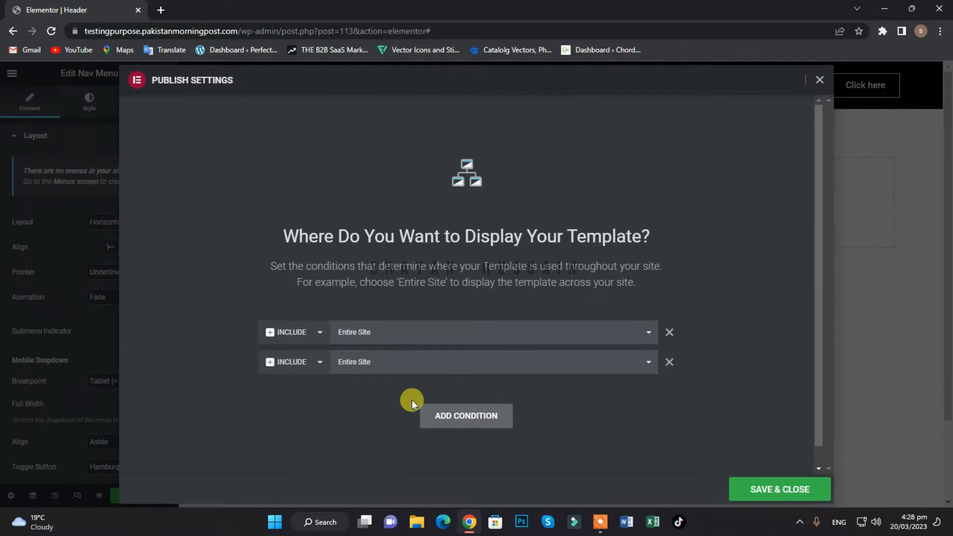
left_click(670, 362)
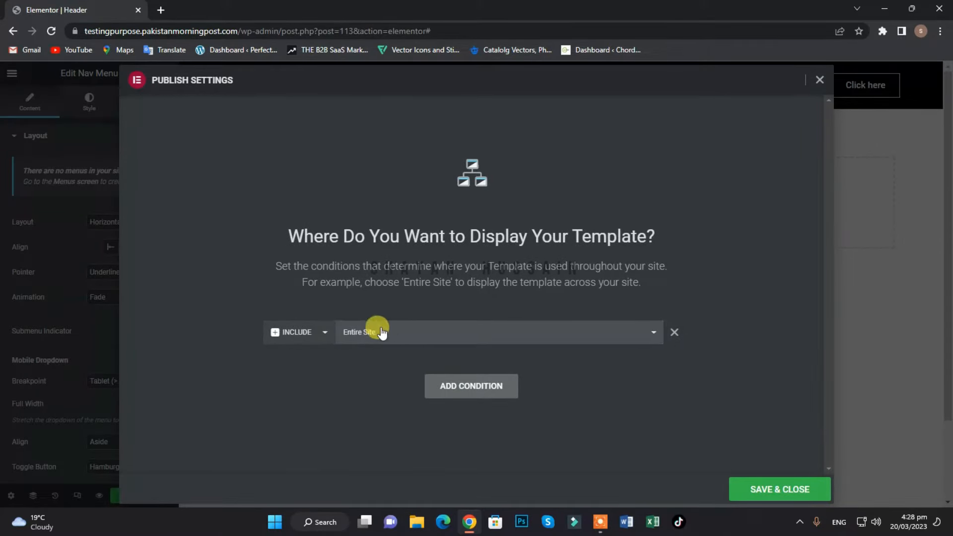
left_click(785, 492)
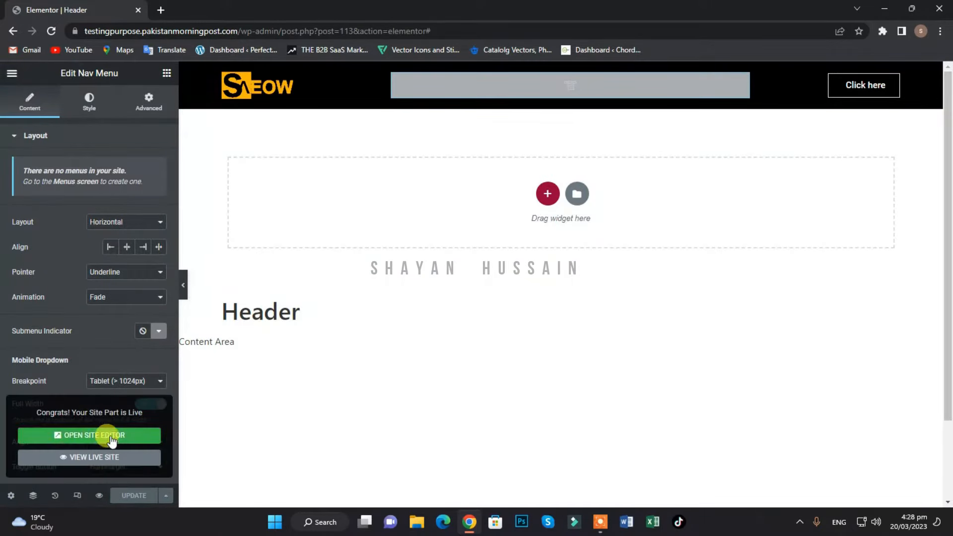
Open the live site in a new tab, go to its home page and reload it to check the published header.
right_click(99, 458)
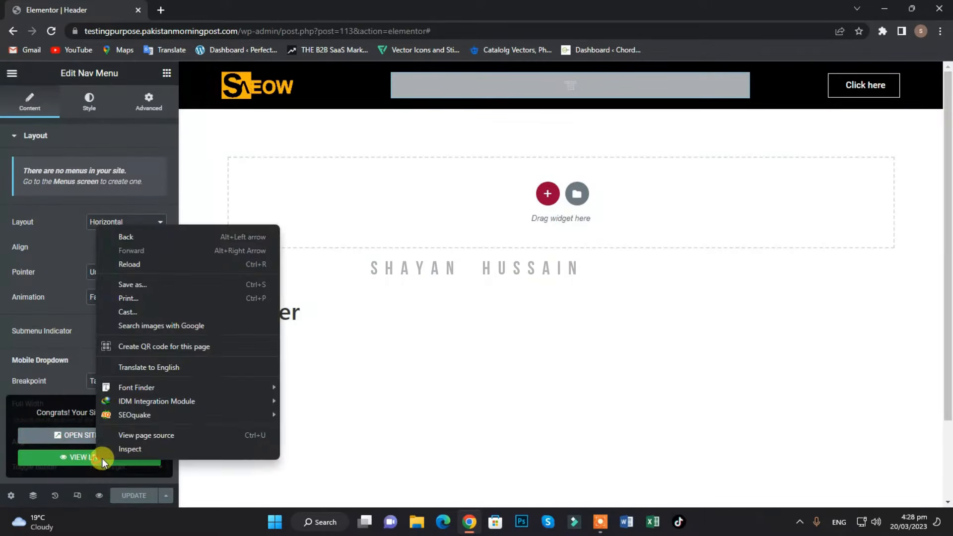
left_click(77, 463)
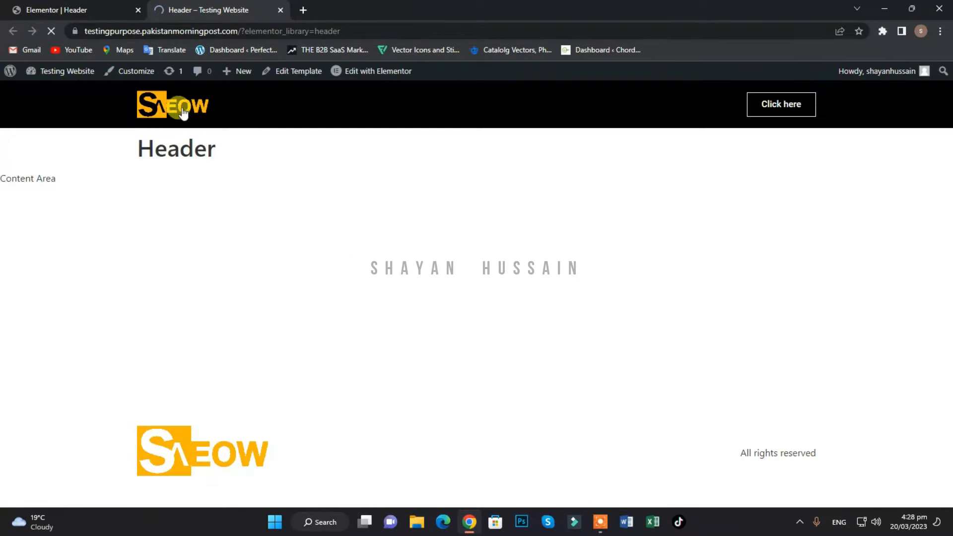
left_click(184, 113)
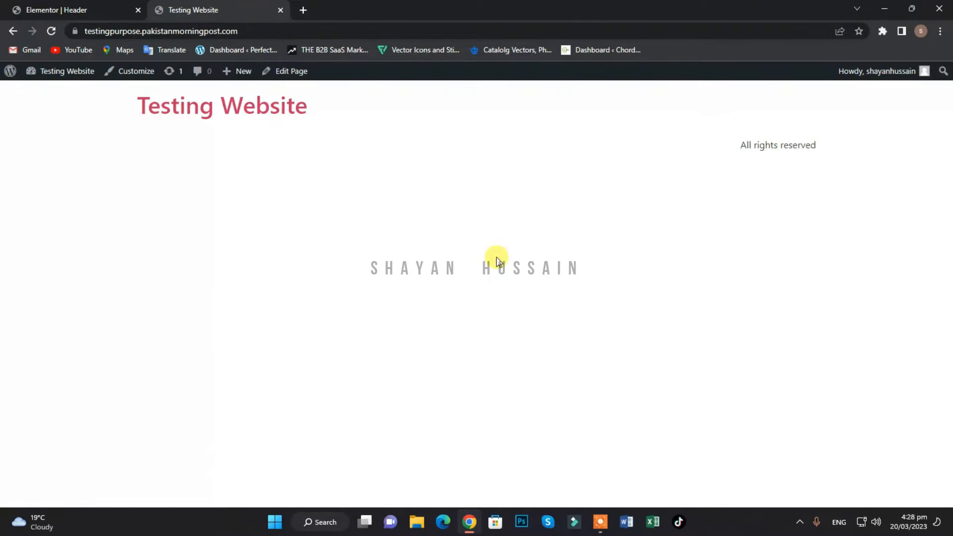
left_click(50, 32)
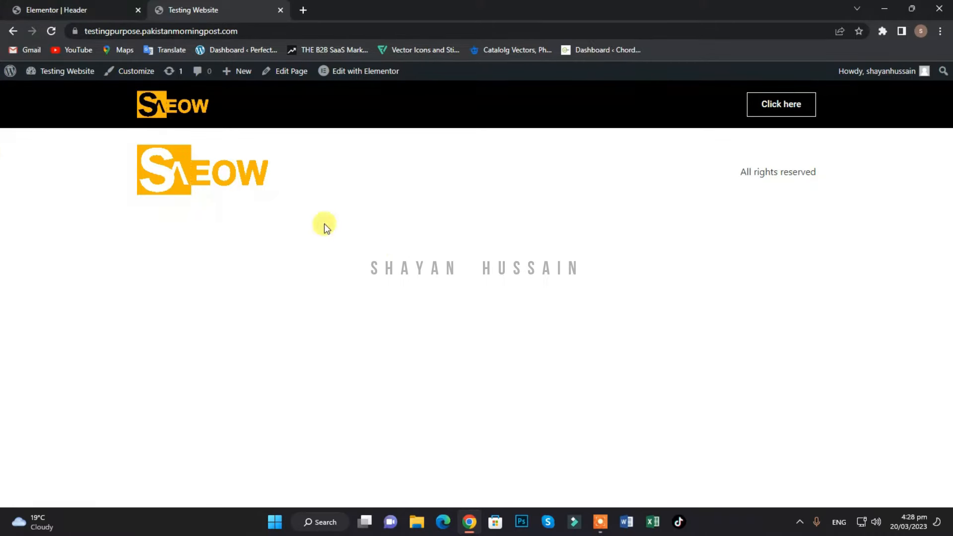
Return to the saved templates and create a new template of type Footer named footer.
left_click(106, 6)
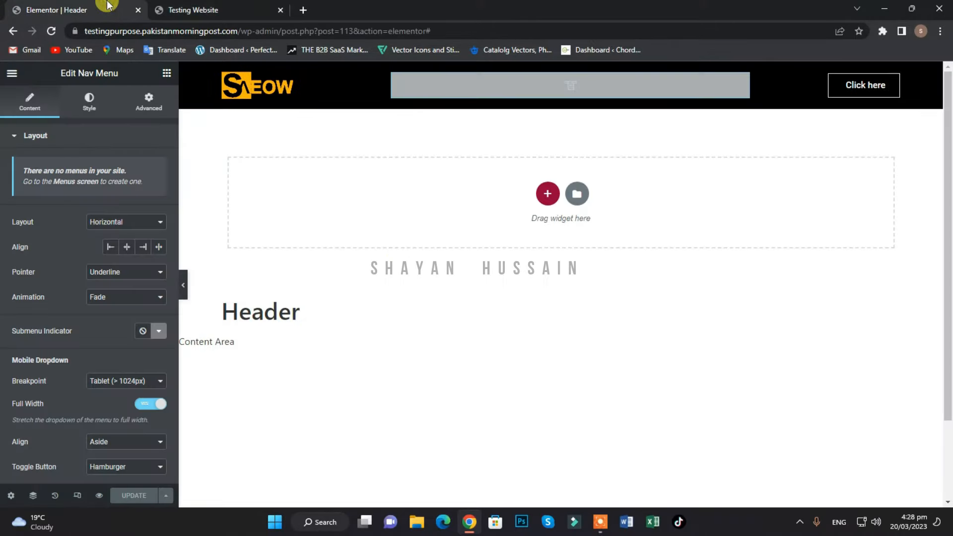
left_click(11, 31)
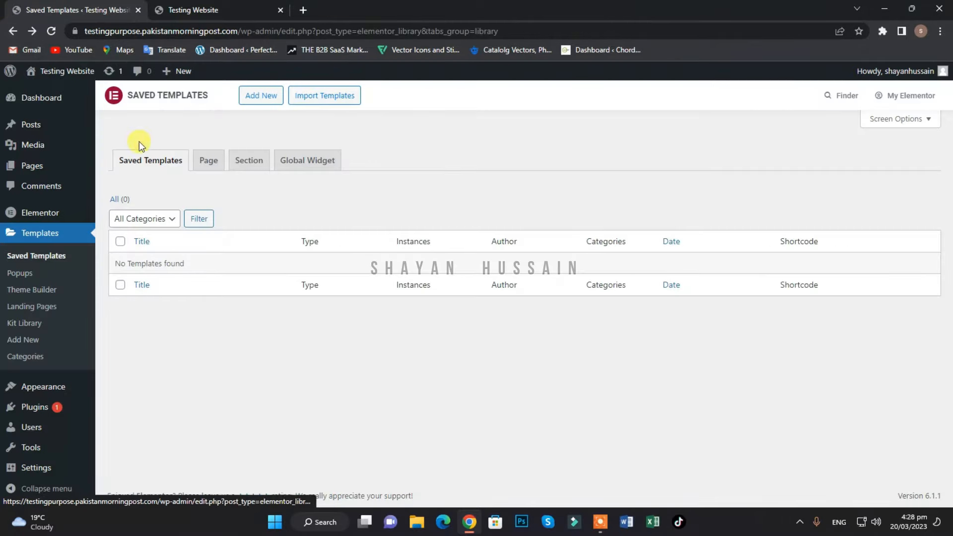
left_click(261, 96)
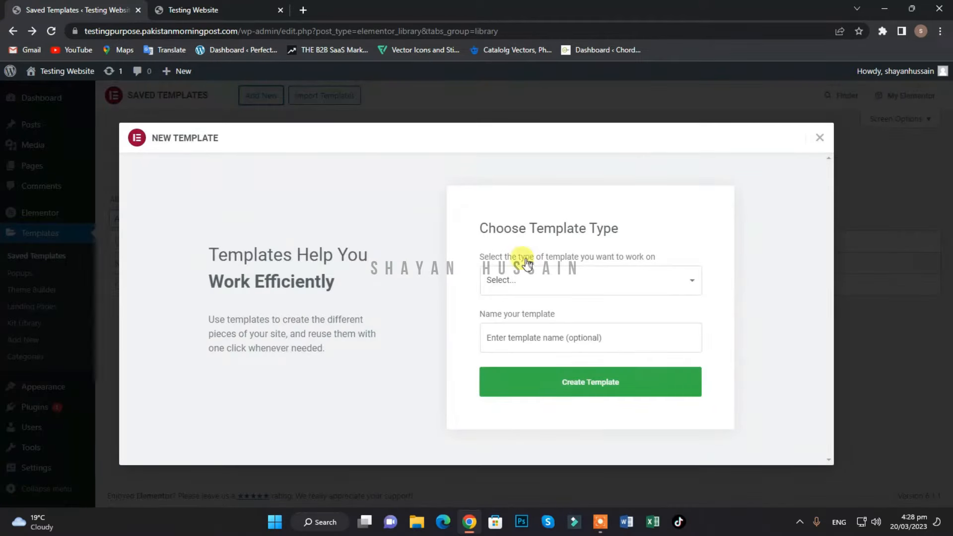
left_click(527, 274)
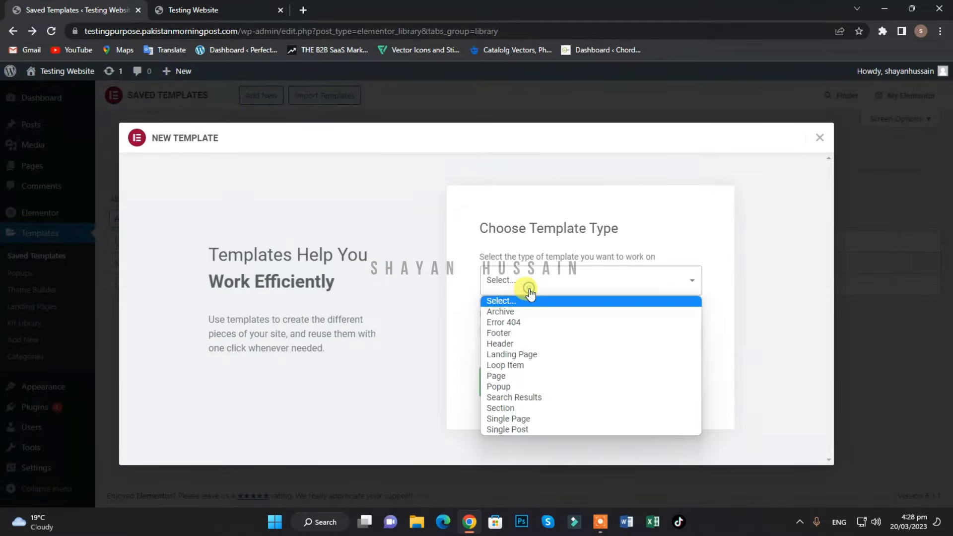
left_click(513, 335)
left_click(553, 337)
left_click(555, 422)
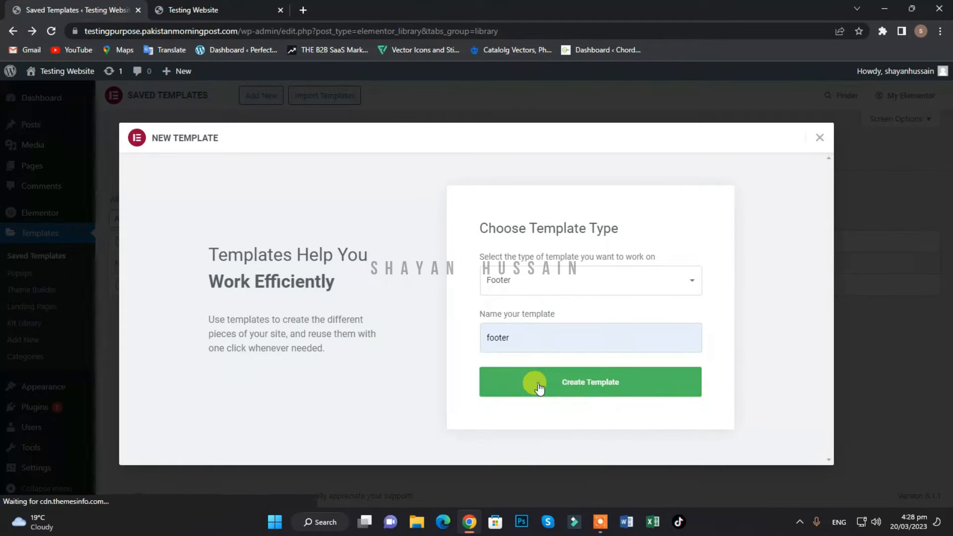
left_click(539, 386)
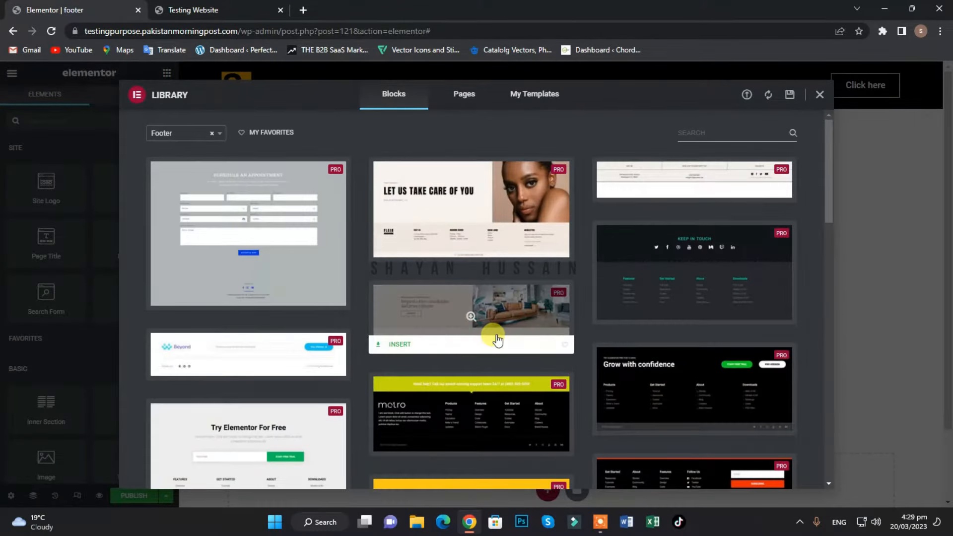
Insert the dark "Grow with confidence" footer block from the library and delete its "All rights reserved" section.
scroll(447, 315, "down", 1)
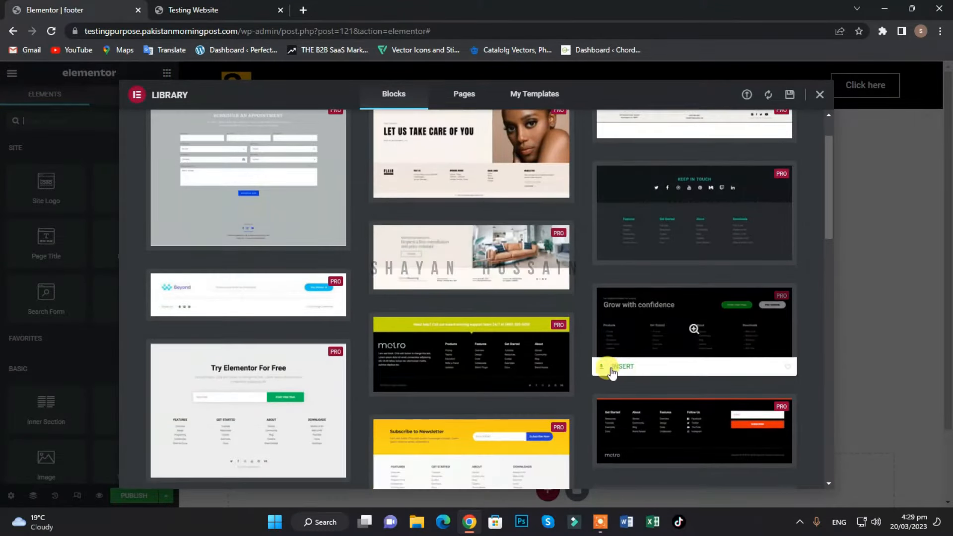
left_click(612, 370)
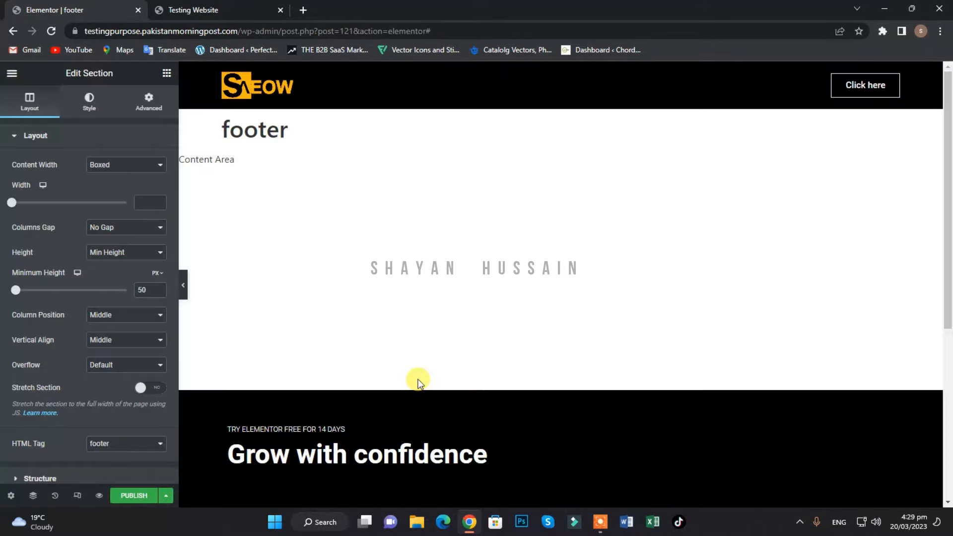
scroll(419, 380, "down", 7)
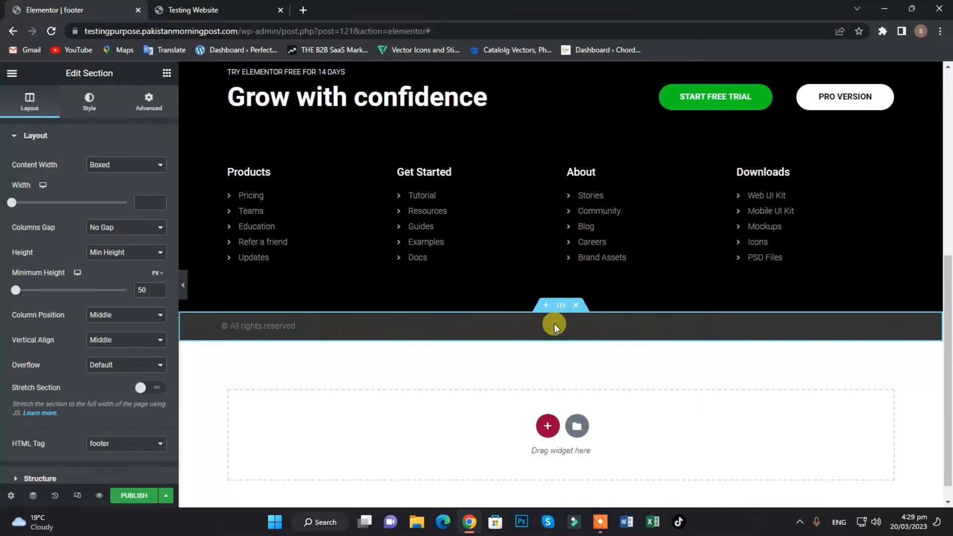
left_click(576, 306)
scroll(549, 378, "up", 4)
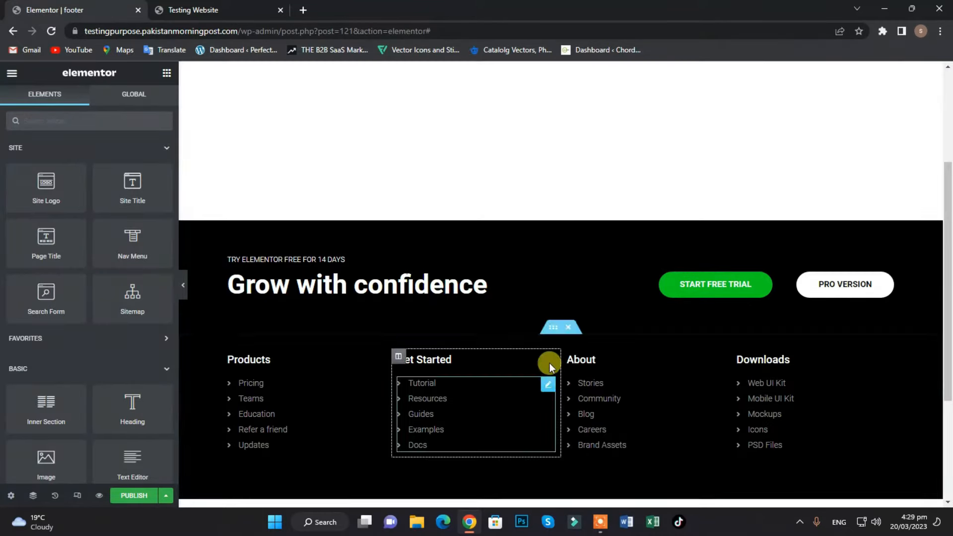
Publish the footer template with a display condition that includes Entire Site, and reload the live home page to check it.
left_click(127, 496)
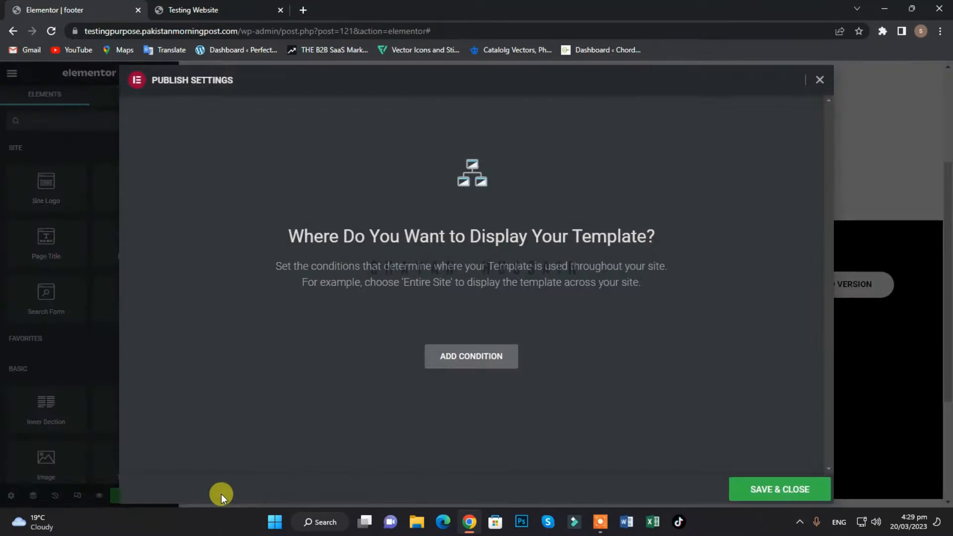
left_click(465, 361)
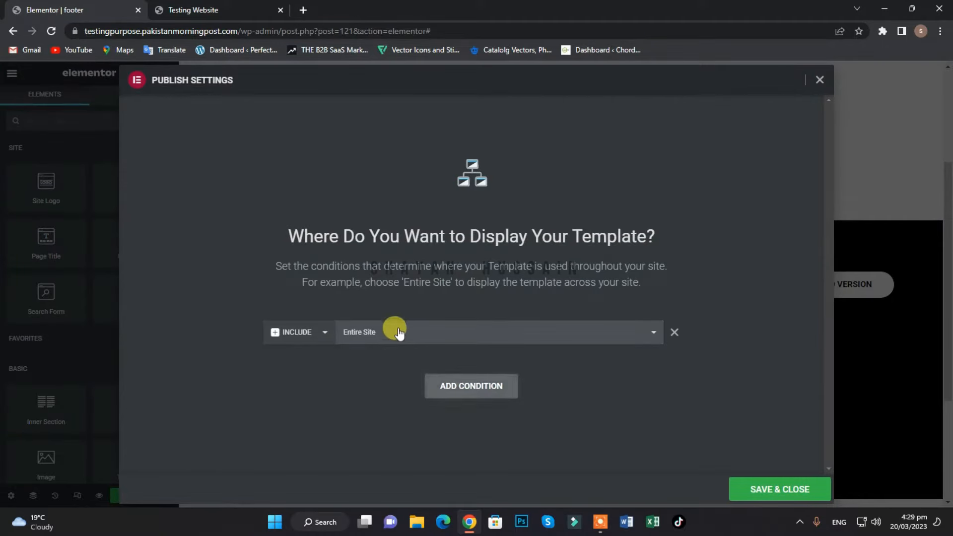
left_click(760, 489)
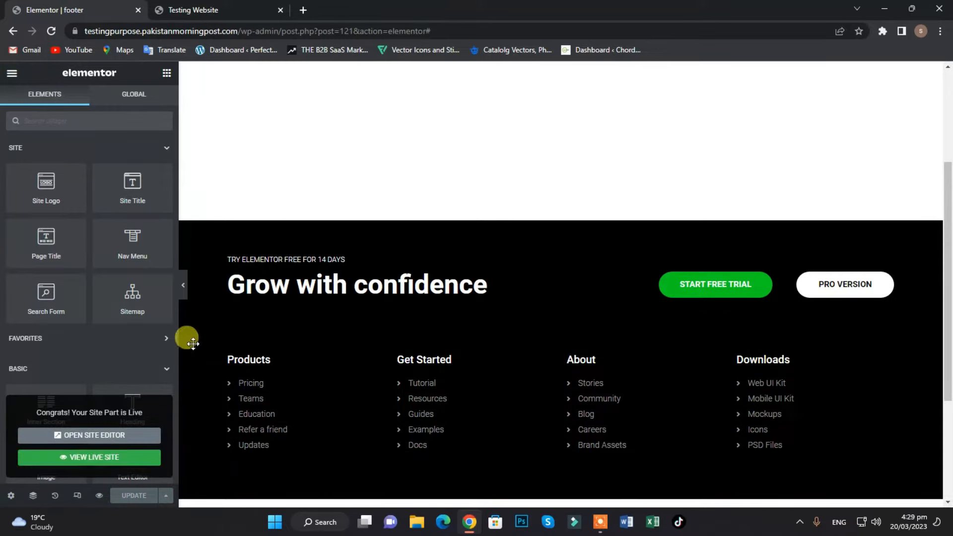
left_click(204, 9)
left_click(52, 31)
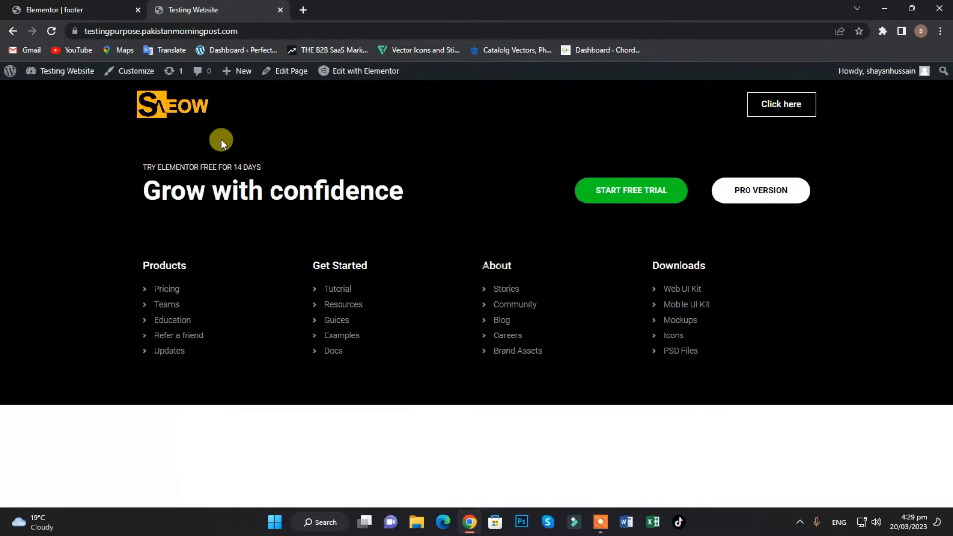
Go back to the WordPress dashboard and open the Home page for editing with Elementor.
left_click(54, 10)
left_click(13, 30)
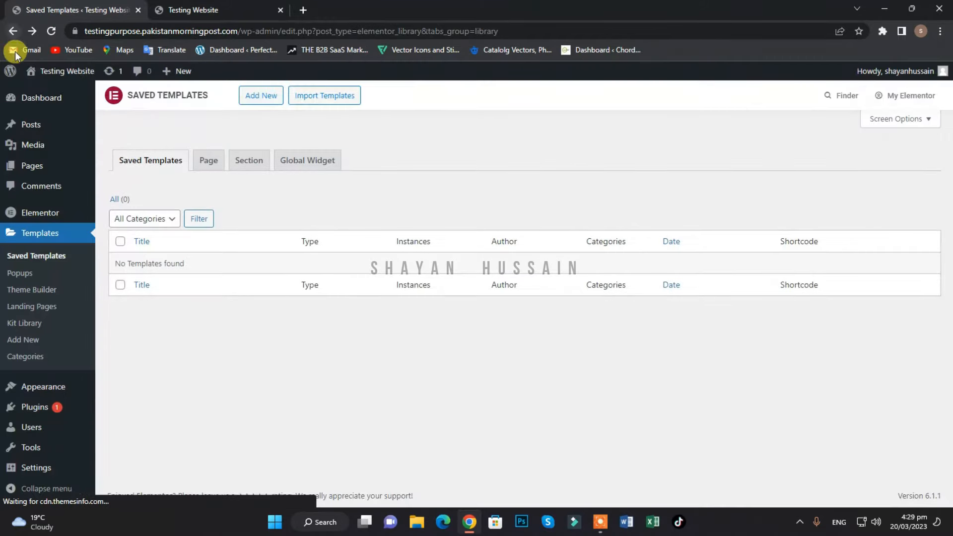
left_click(33, 101)
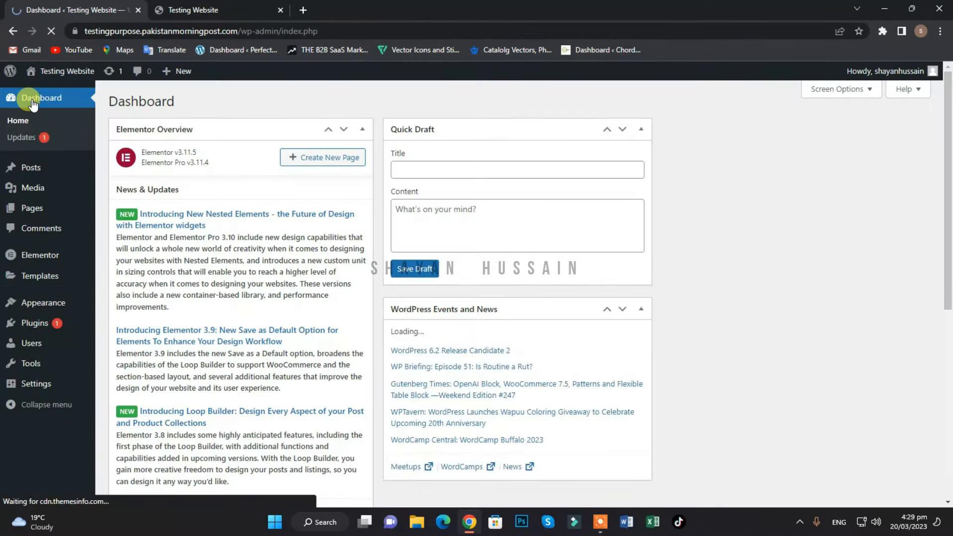
left_click(35, 203)
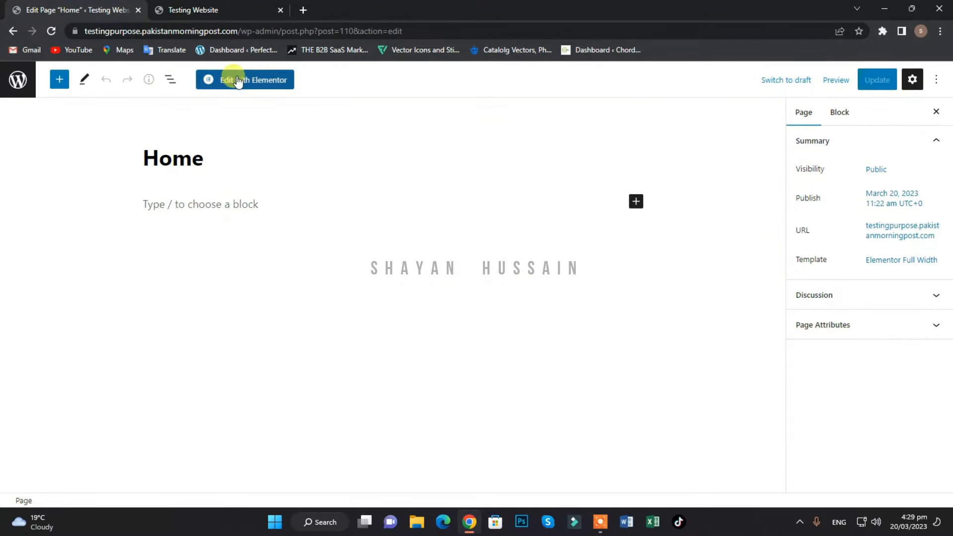
left_click(237, 84)
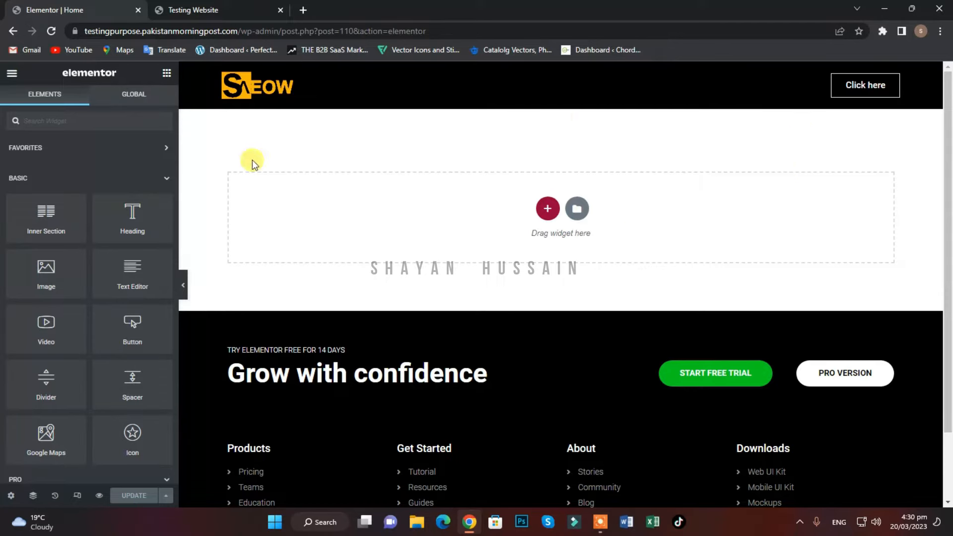
Add a new section between the header and footer and give it a second column.
left_click(548, 208)
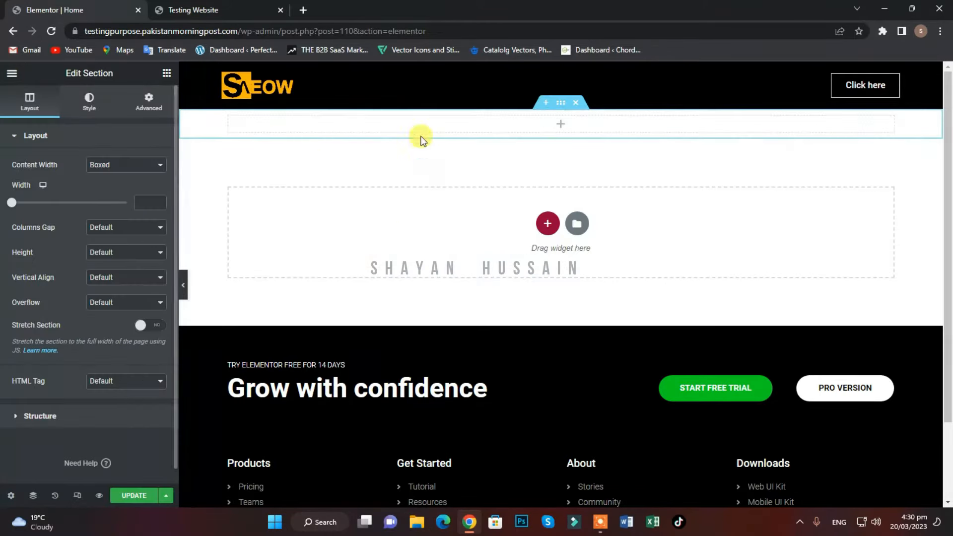
left_click(12, 75)
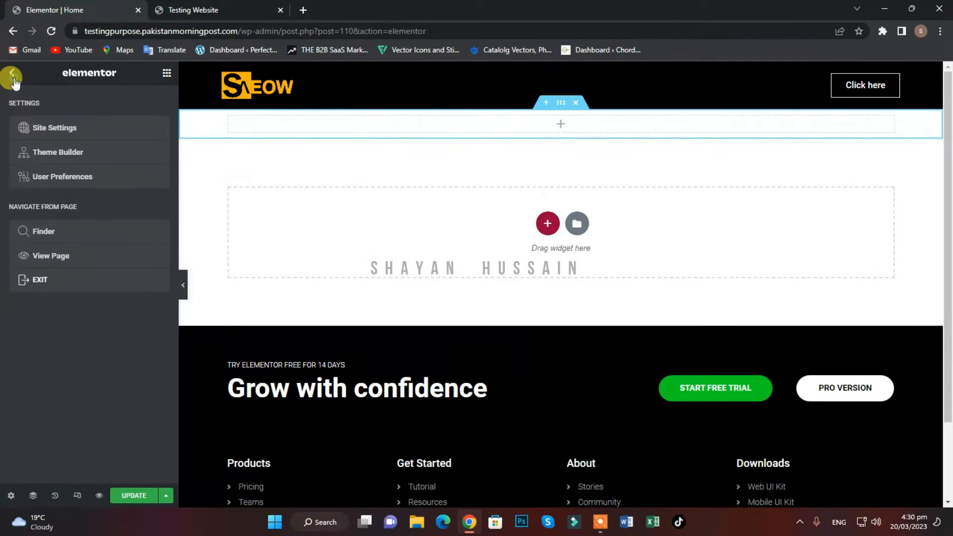
left_click(13, 77)
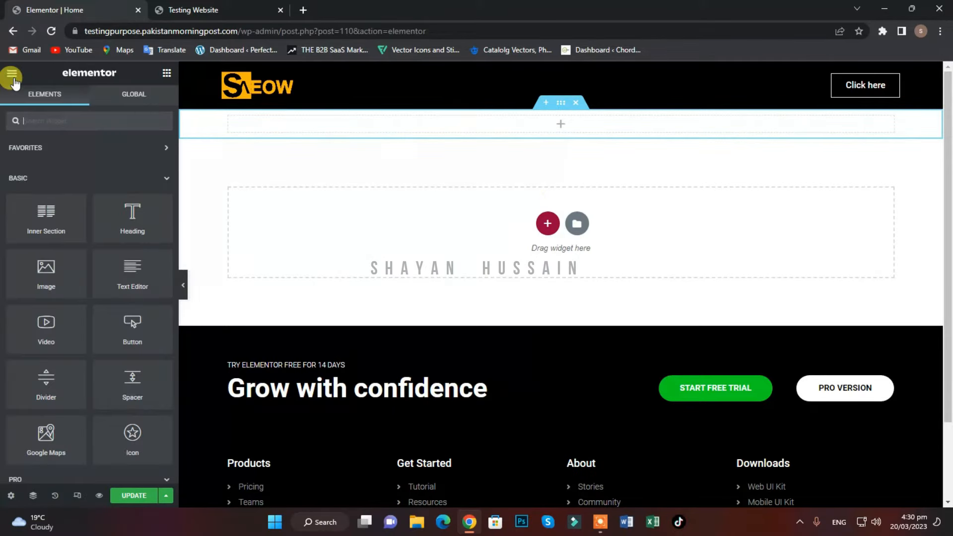
left_click(561, 102)
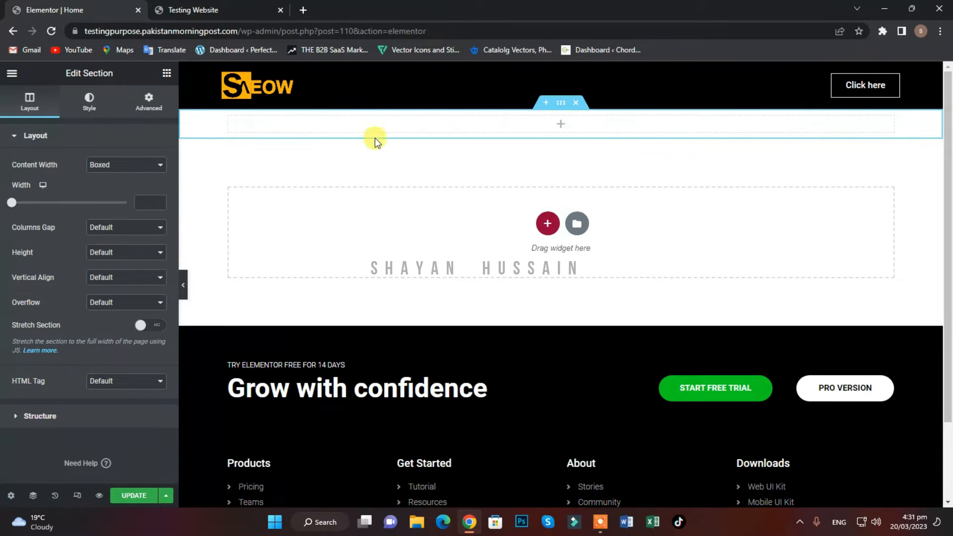
right_click(552, 124)
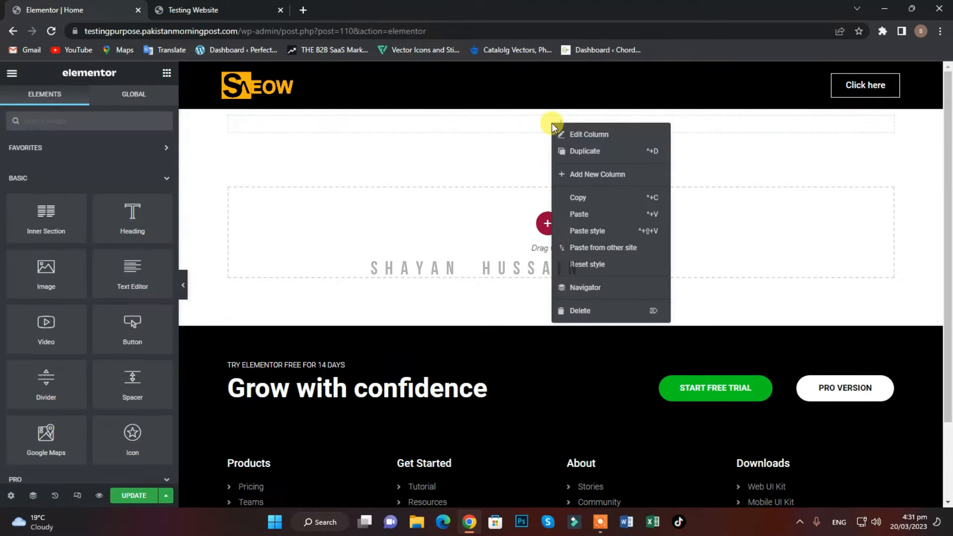
left_click(597, 174)
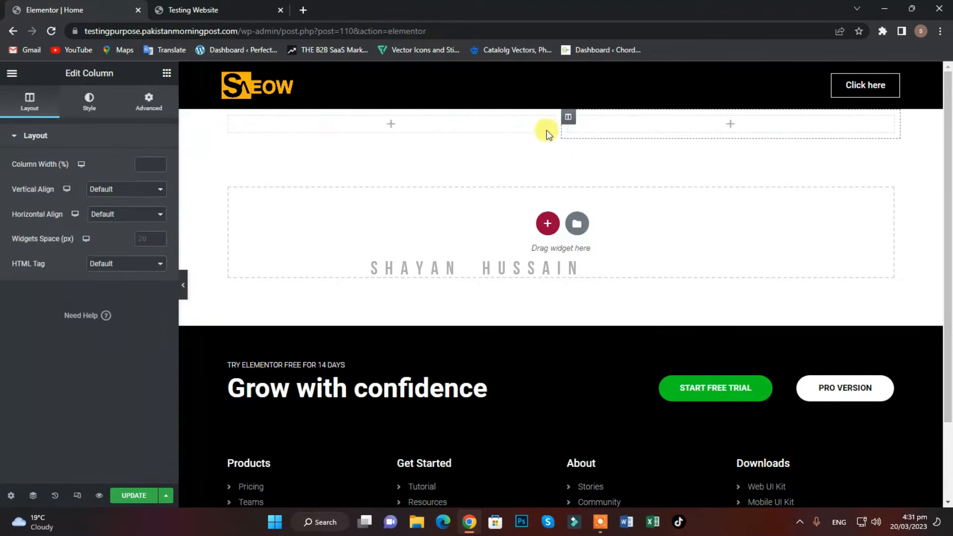
Give the new two-column section a gradient background from light grey-green #9DAA9C to darker grey-green #5D6A59.
left_click(538, 123)
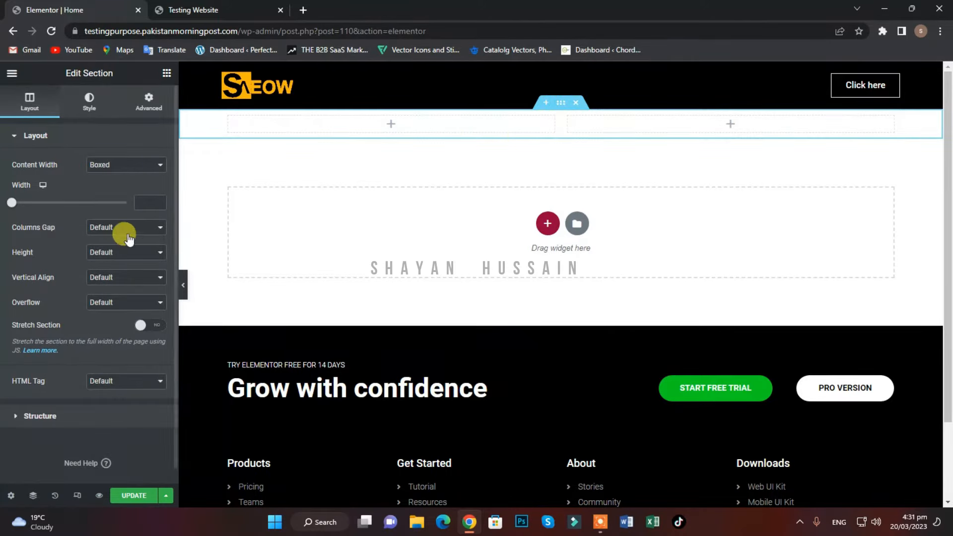
left_click(89, 101)
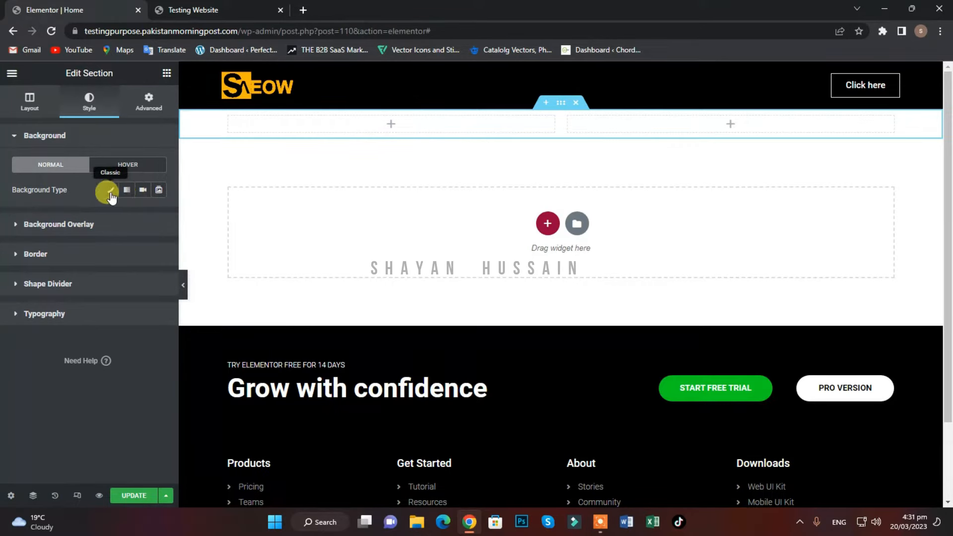
left_click(127, 190)
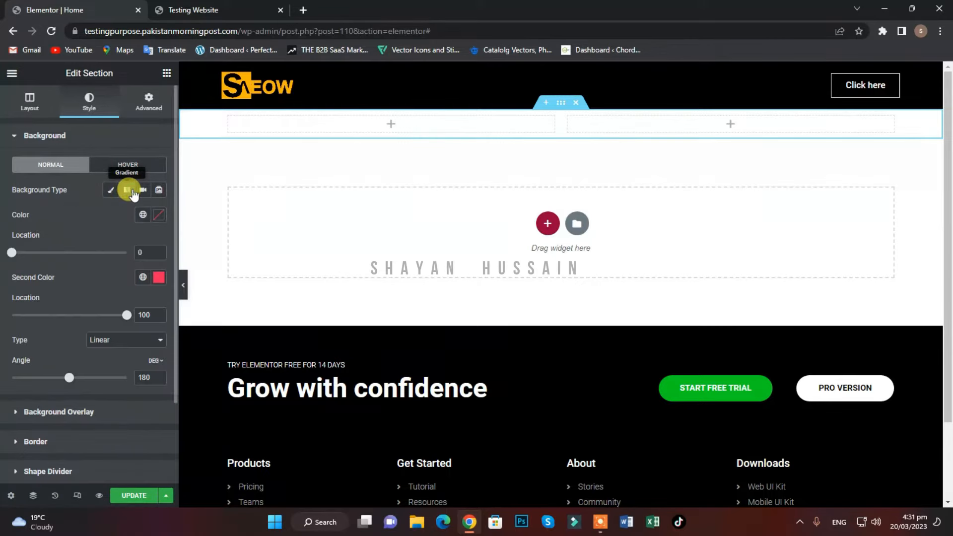
left_click(161, 217)
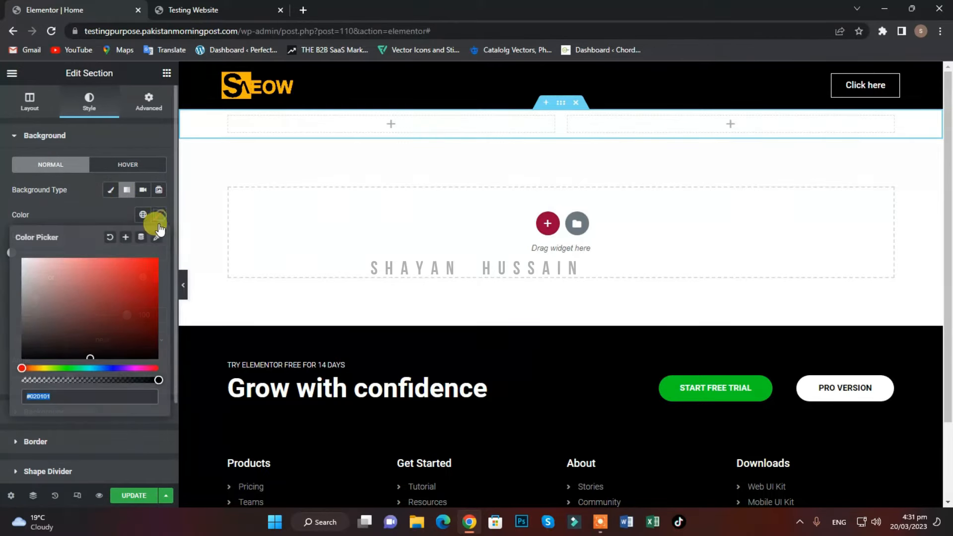
left_click(34, 293)
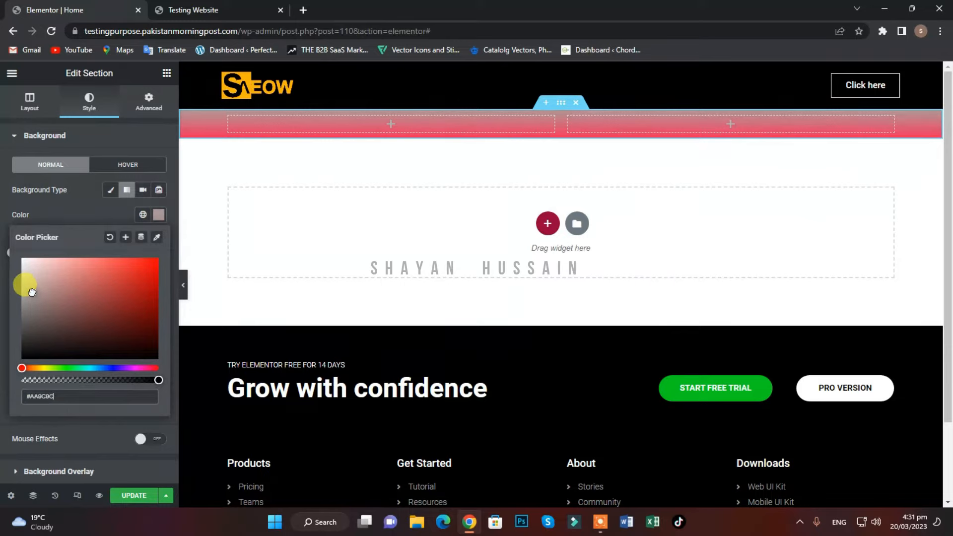
left_click_drag(23, 368, 65, 368)
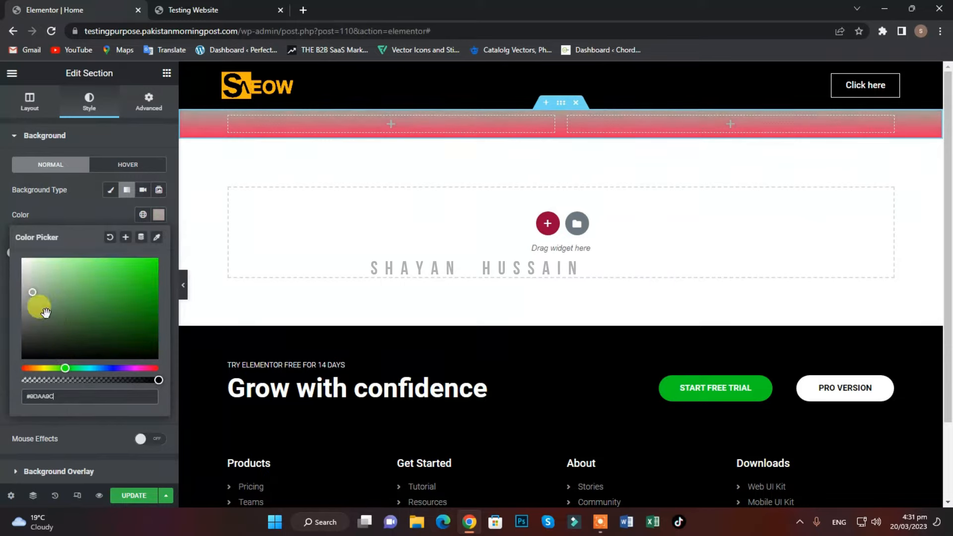
left_click(103, 213)
left_click(159, 277)
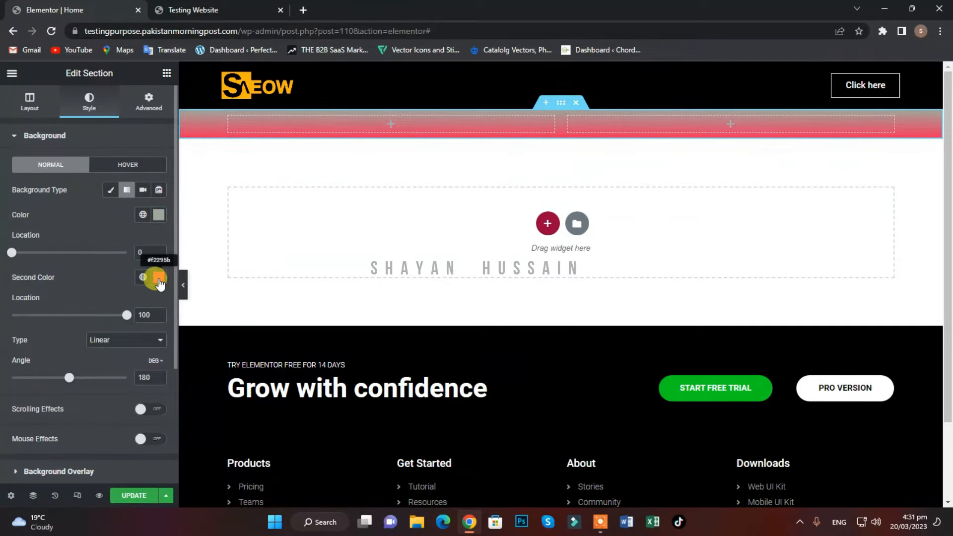
left_click_drag(83, 436, 59, 430)
left_click_drag(55, 358, 49, 383)
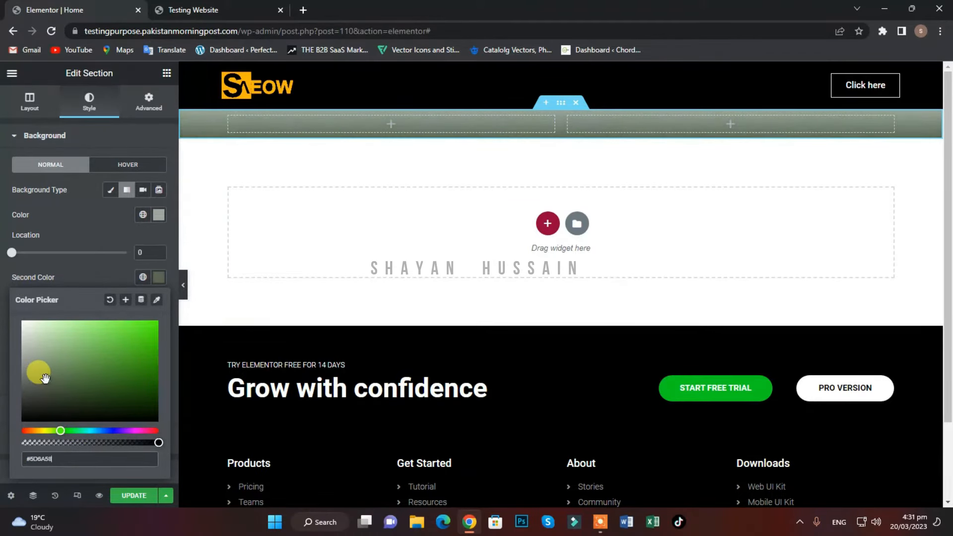
Set the section's height mode to Min Height with a minimum height of 600 px.
left_click(29, 105)
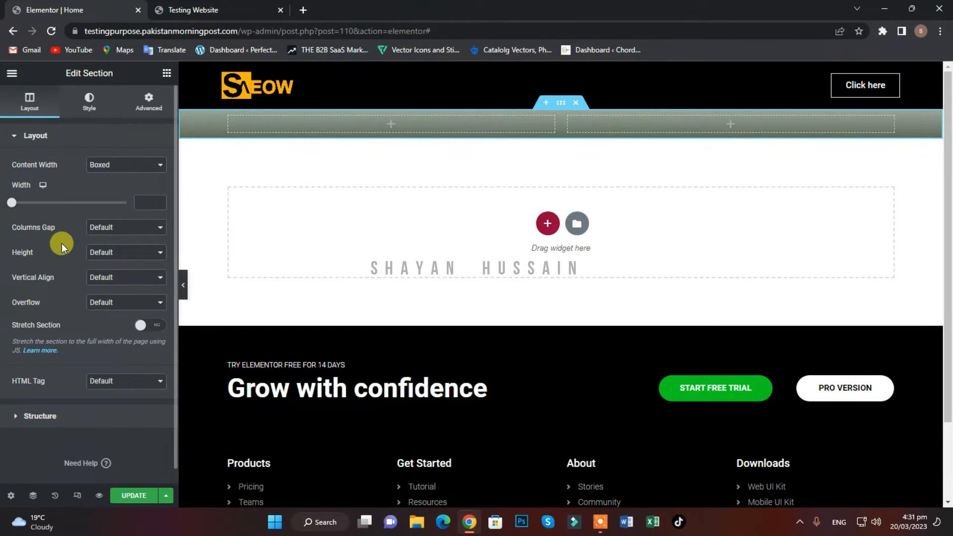
left_click(117, 252)
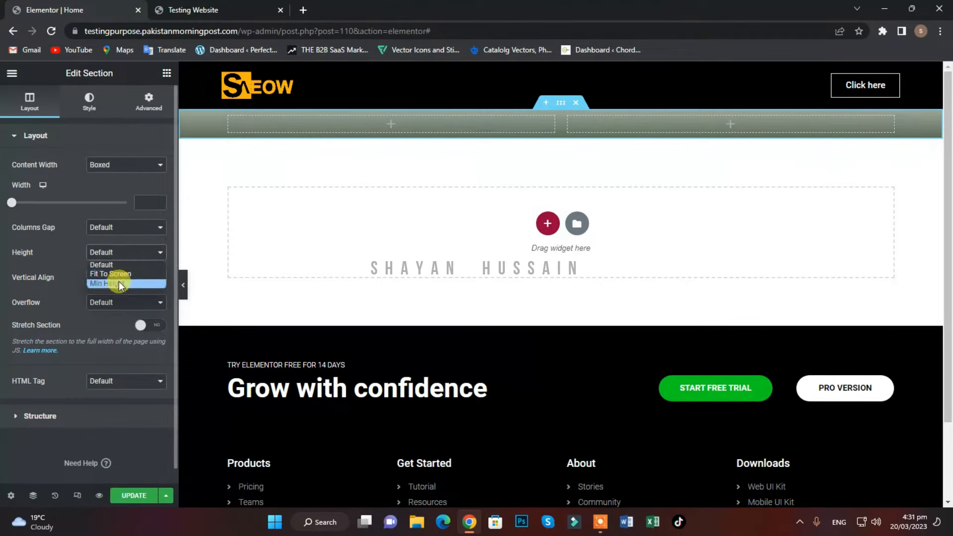
left_click(117, 276)
left_click_drag(46, 292, 62, 293)
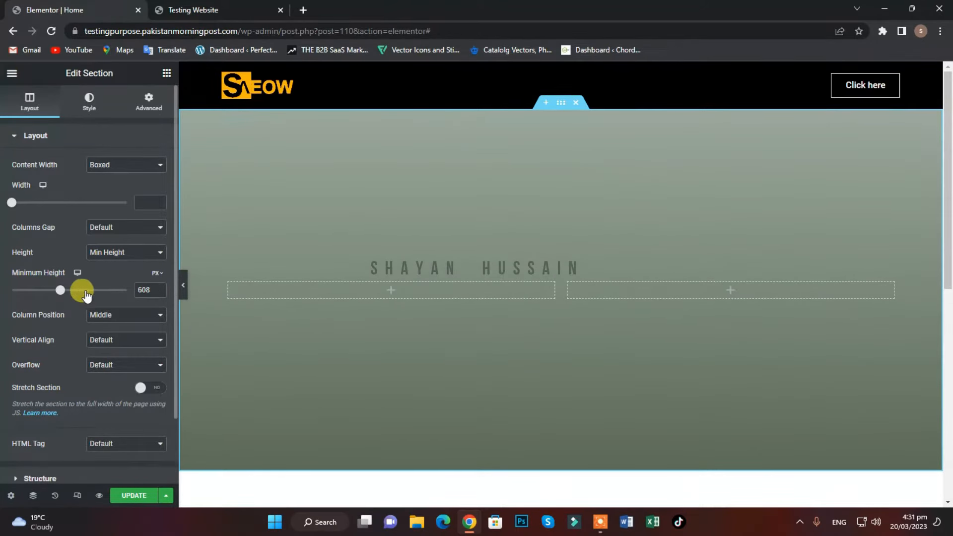
double_click(144, 288)
type("600")
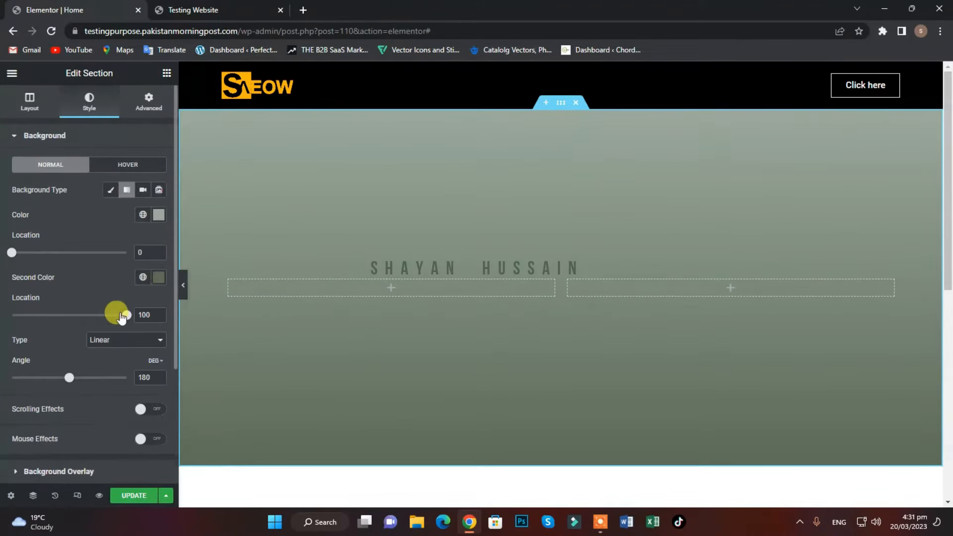
Add a classic background overlay in black #000000 to the section.
left_click(53, 140)
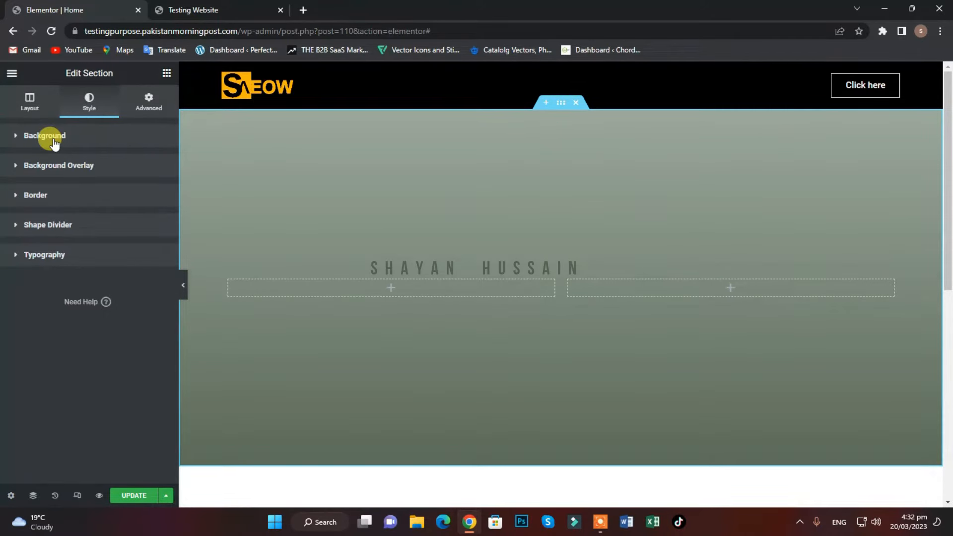
left_click(600, 521)
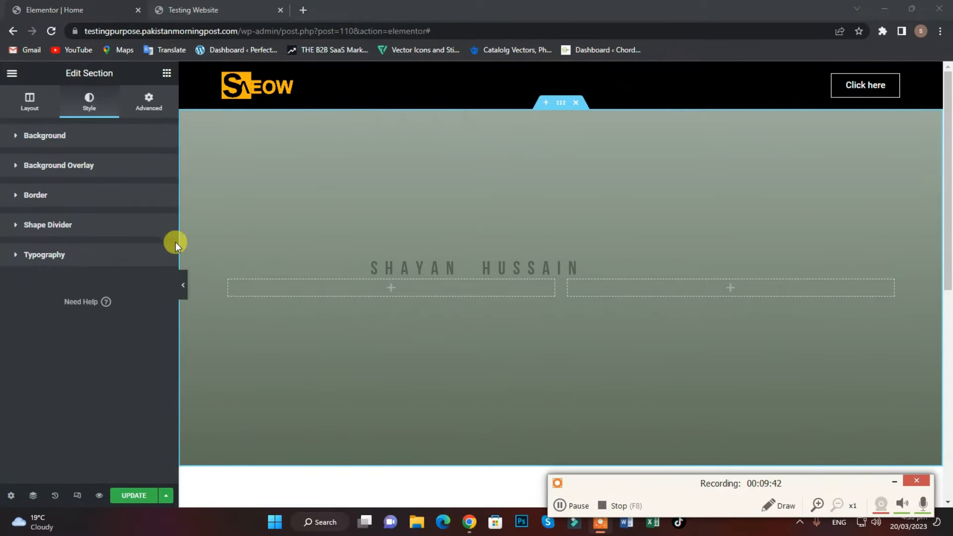
left_click(20, 172)
left_click(20, 171)
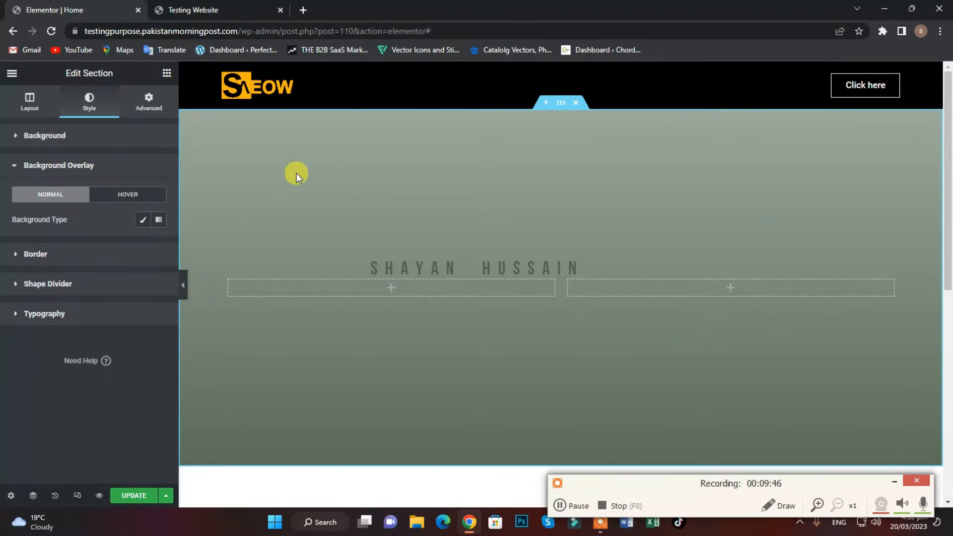
left_click(143, 221)
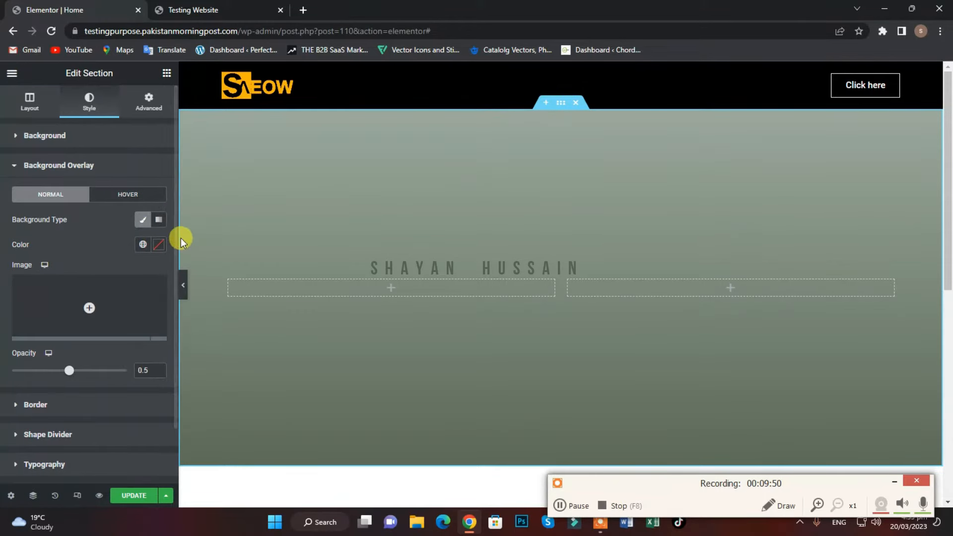
left_click(159, 244)
left_click_drag(27, 355, 7, 388)
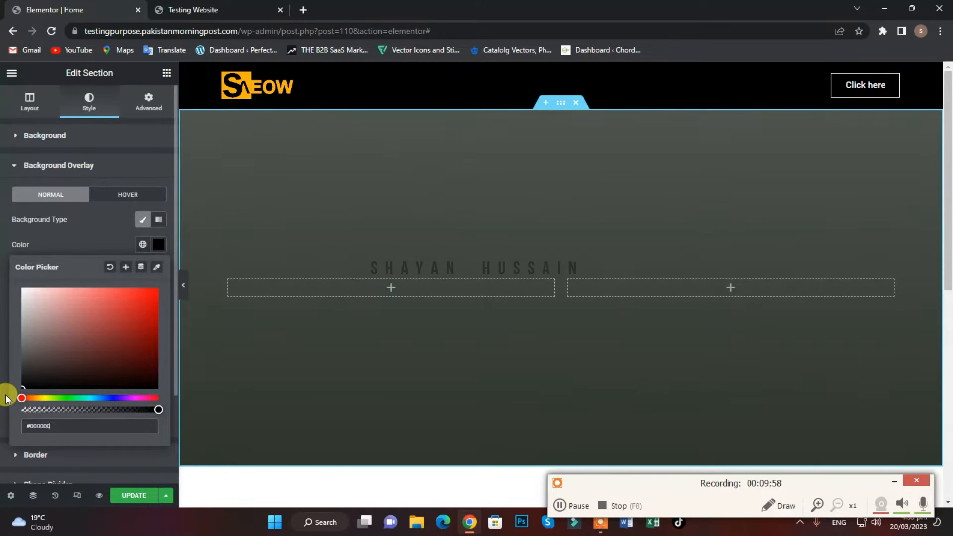
left_click(70, 199)
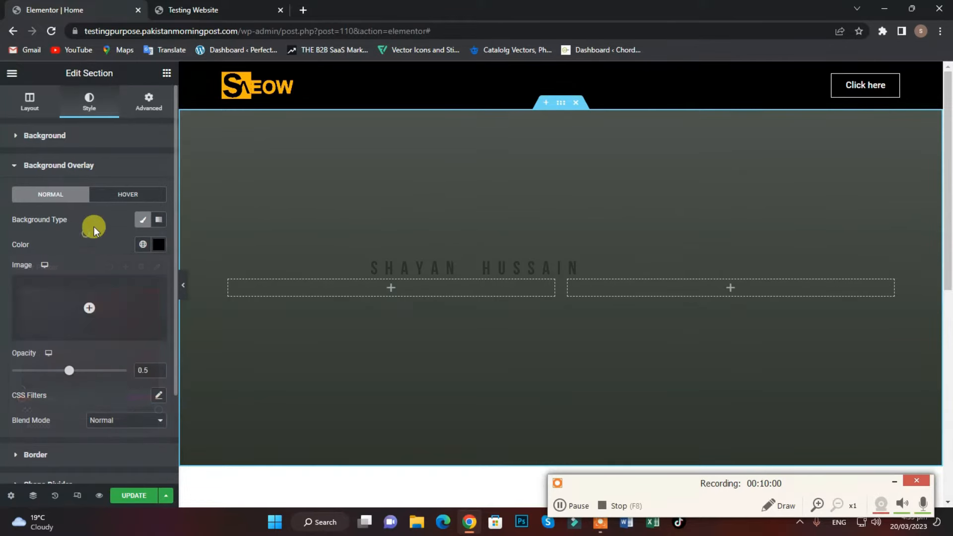
Change the second colour of the section's background gradient to a more saturated medium green.
left_click(43, 135)
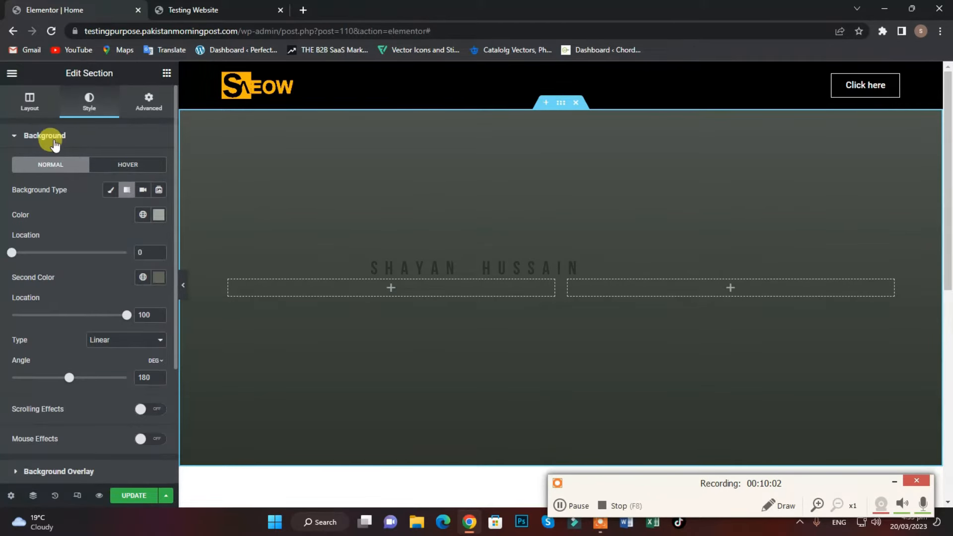
left_click(159, 215)
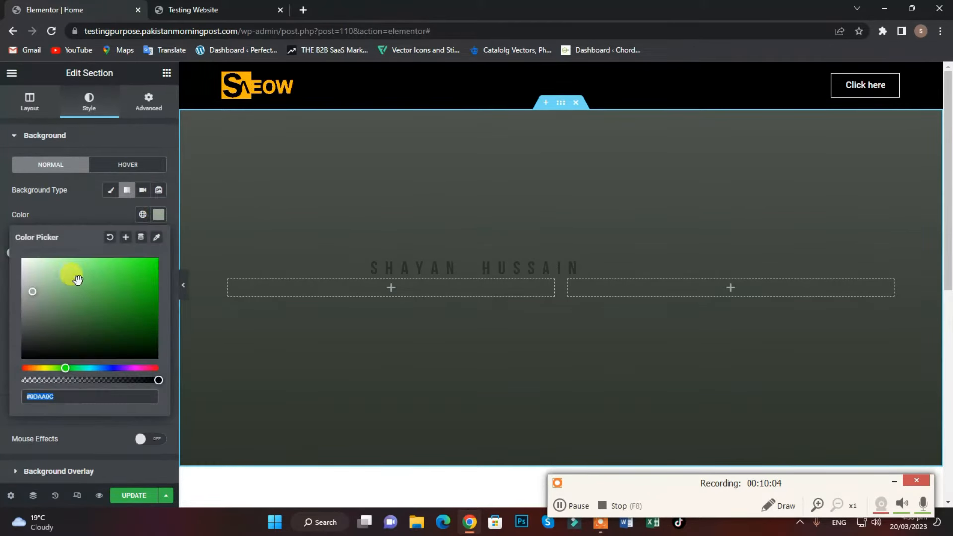
left_click(103, 212)
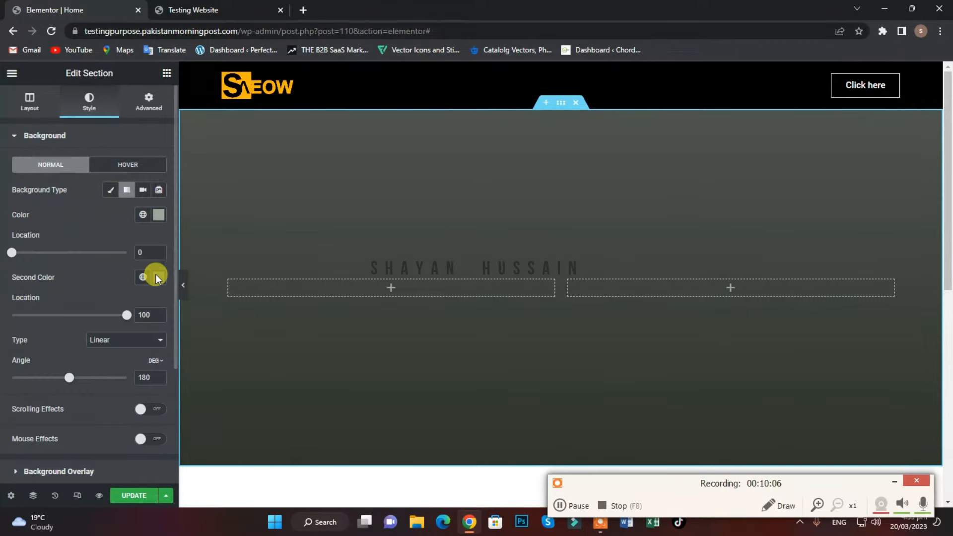
left_click(159, 277)
left_click_drag(44, 378, 84, 358)
Change the first colour of the section's background gradient to near-black.
left_click(158, 214)
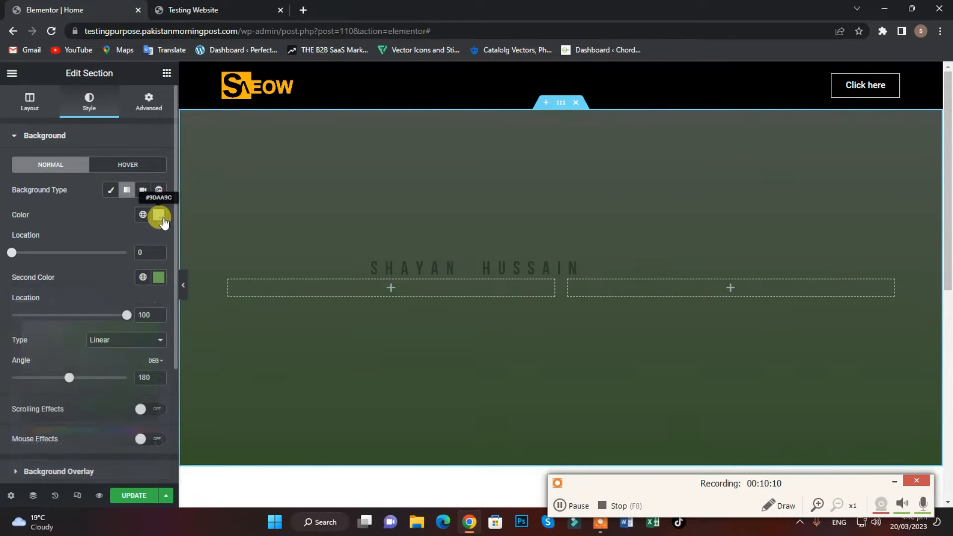
left_click(158, 214)
mouse_move(44, 302)
left_mouse_down()
mouse_move(19, 312)
mouse_move(14, 351)
left_mouse_up()
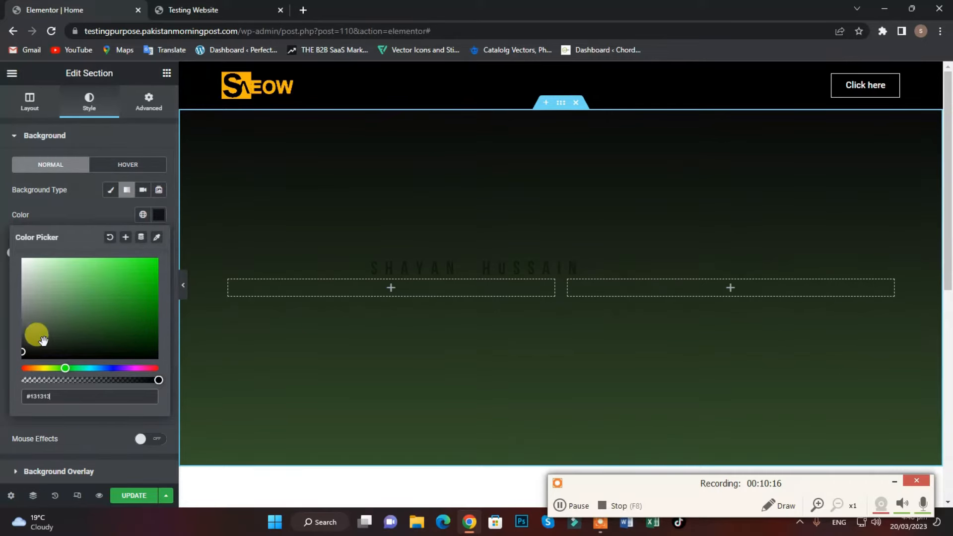
left_click_drag(37, 334, 10, 373)
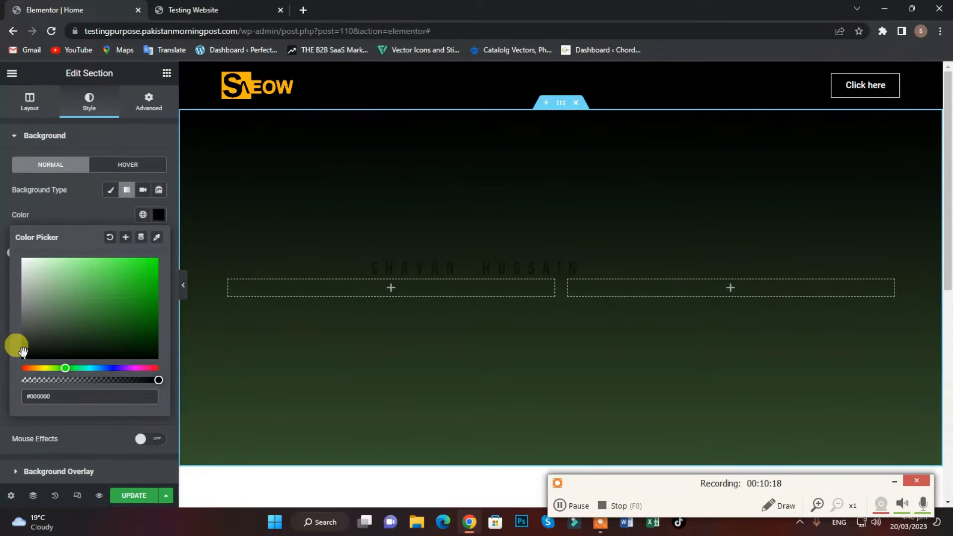
left_click(92, 207)
scroll(423, 293, "down", 3)
scroll(447, 272, "up", 3)
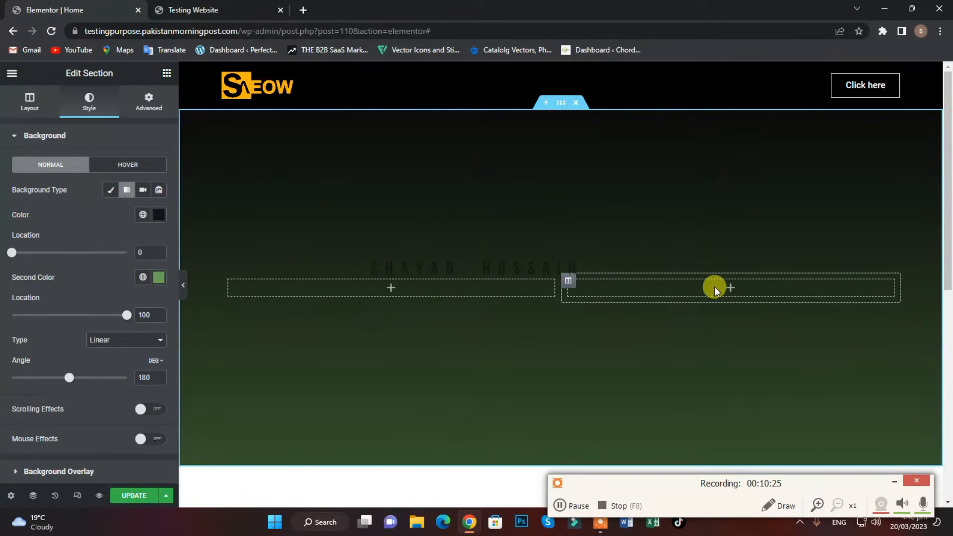
Delete the first of the section's two columns.
right_click(533, 290)
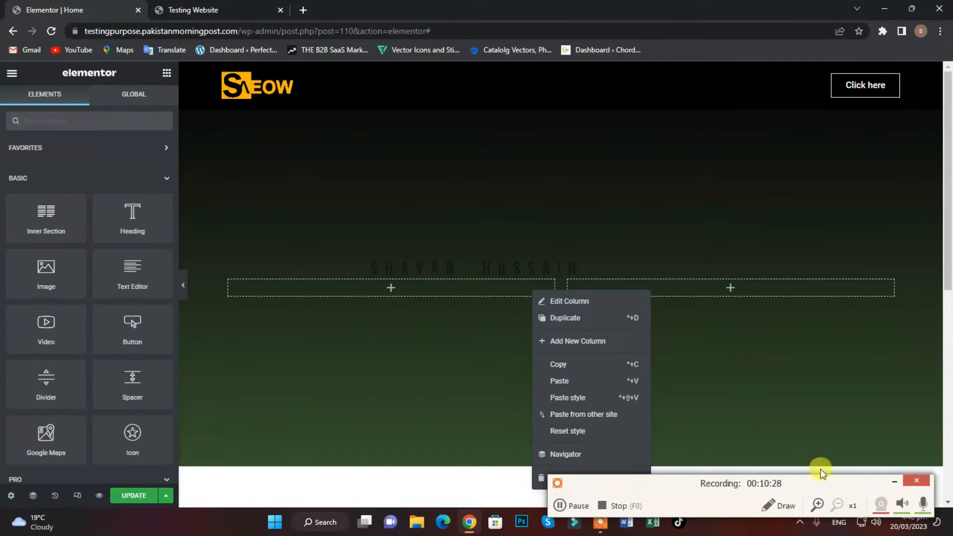
left_click(893, 480)
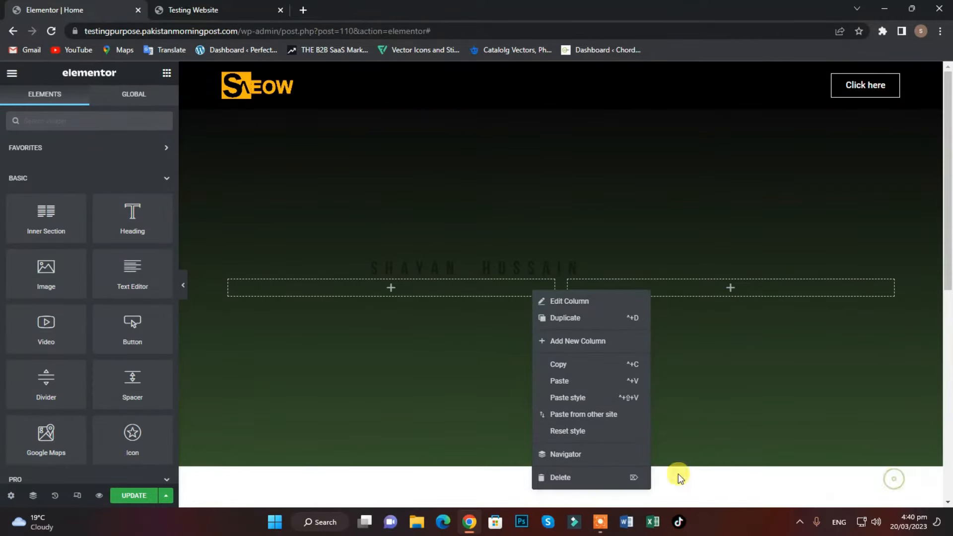
left_click(582, 472)
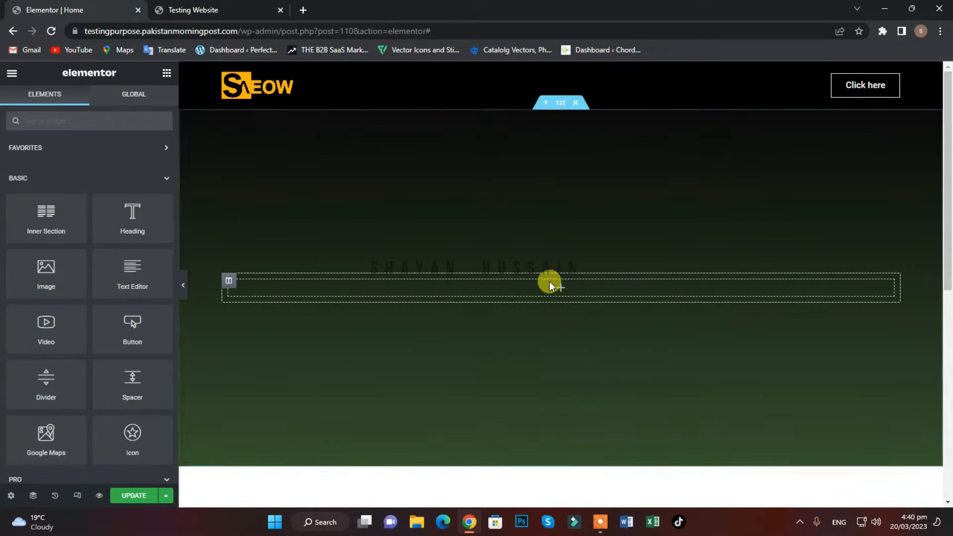
Add three new columns to the section one after another, for four columns in total.
right_click(566, 282)
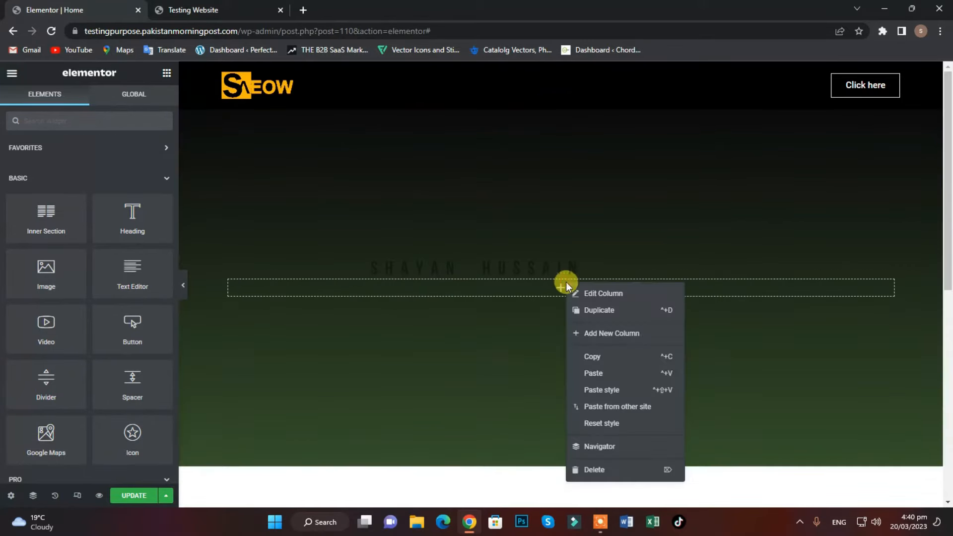
left_click(604, 333)
right_click(607, 296)
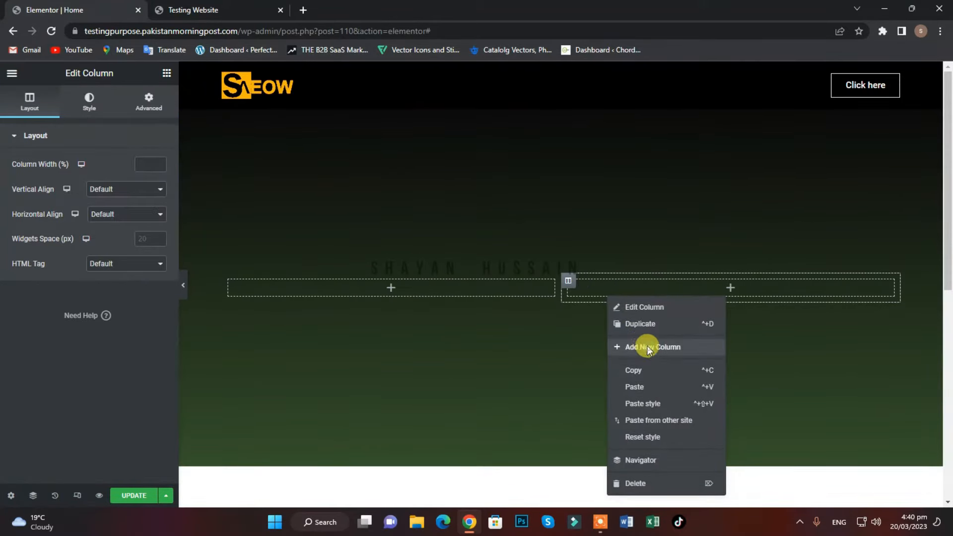
left_click(647, 347)
right_click(633, 290)
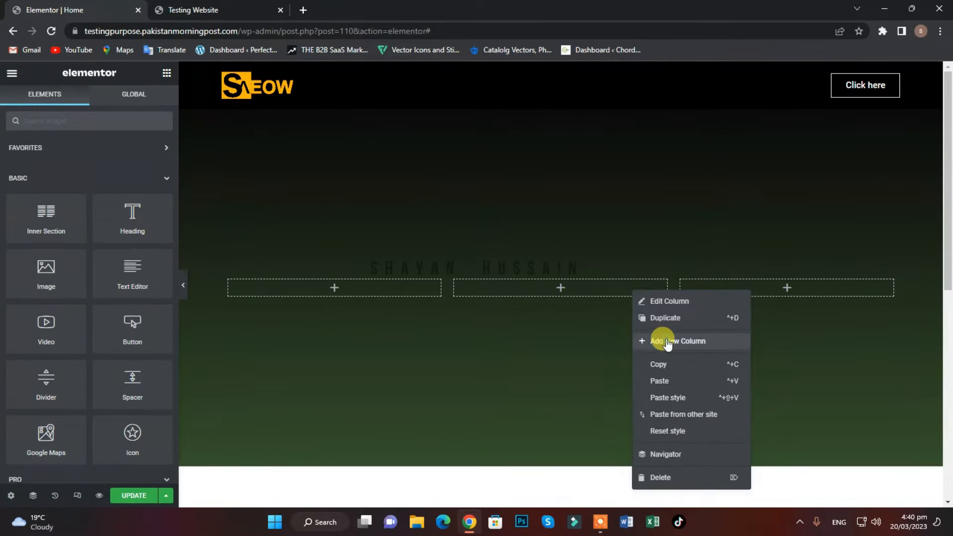
left_click(661, 340)
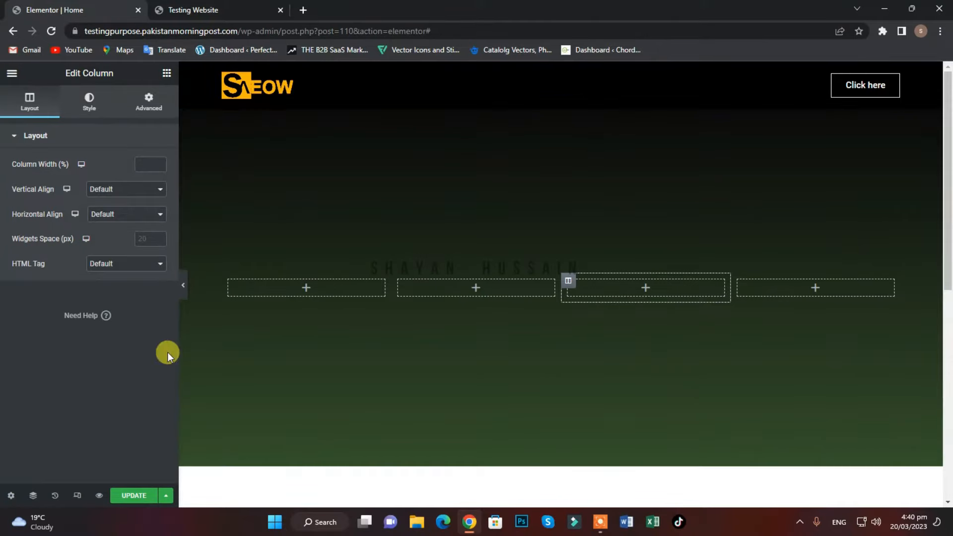
Delete three of the section's four columns so that a single full-width column is left.
right_click(301, 291)
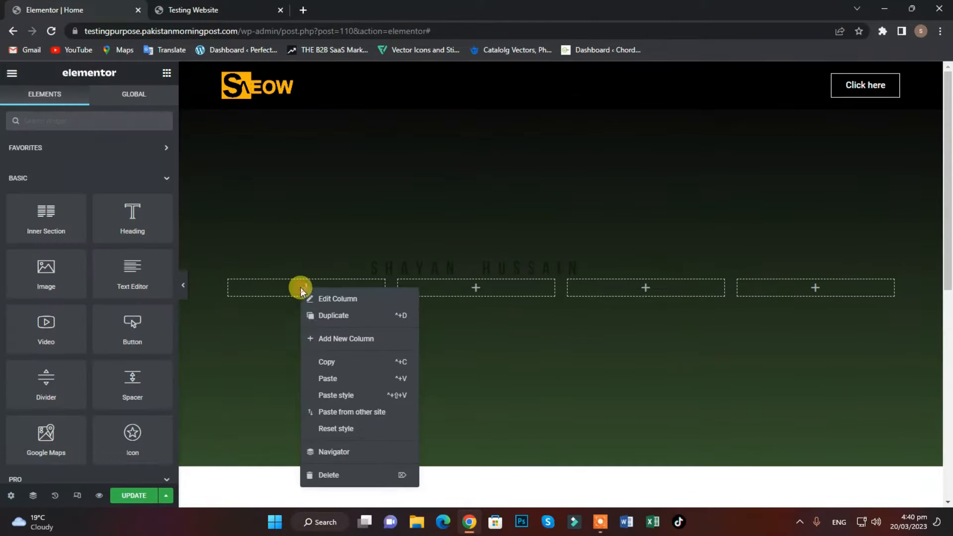
left_click(357, 474)
right_click(494, 286)
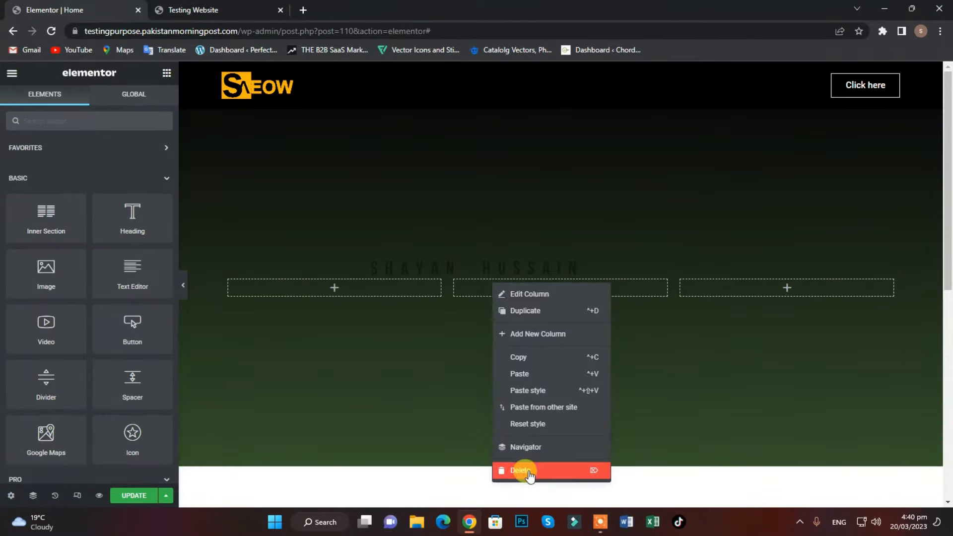
left_click(511, 471)
right_click(653, 293)
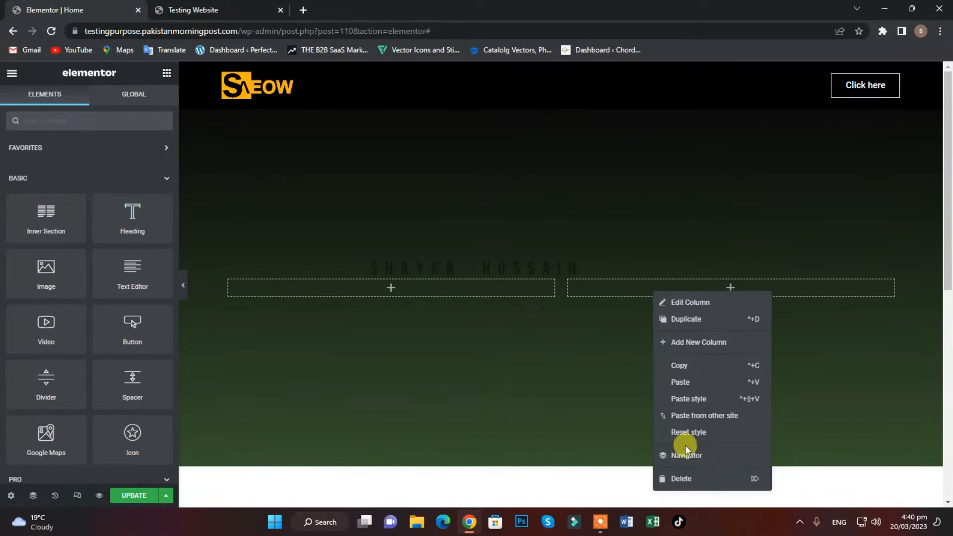
left_click(683, 477)
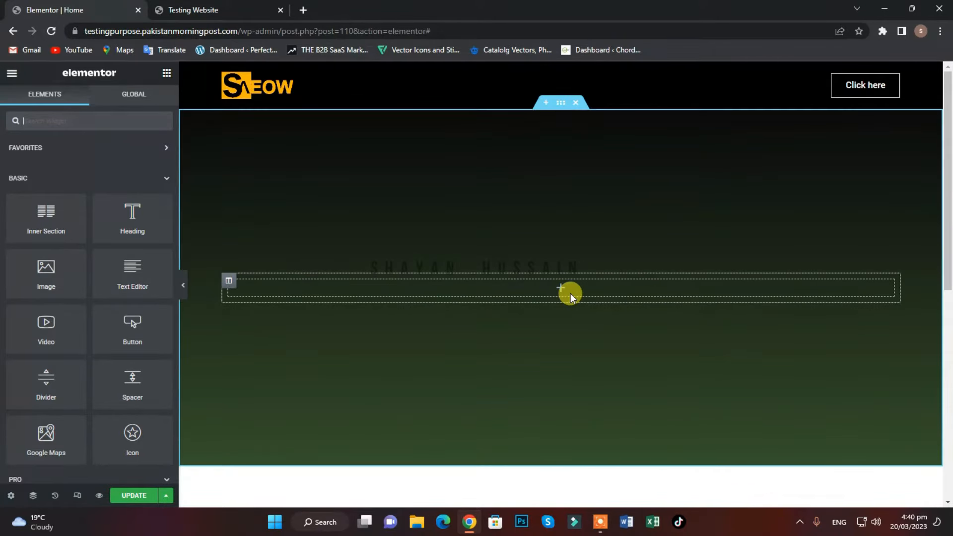
Add a Heading widget to the column with the title "WELCOME TO MY WEBSITE" and centre it.
left_click_drag(112, 201, 437, 281)
triple_click(97, 180)
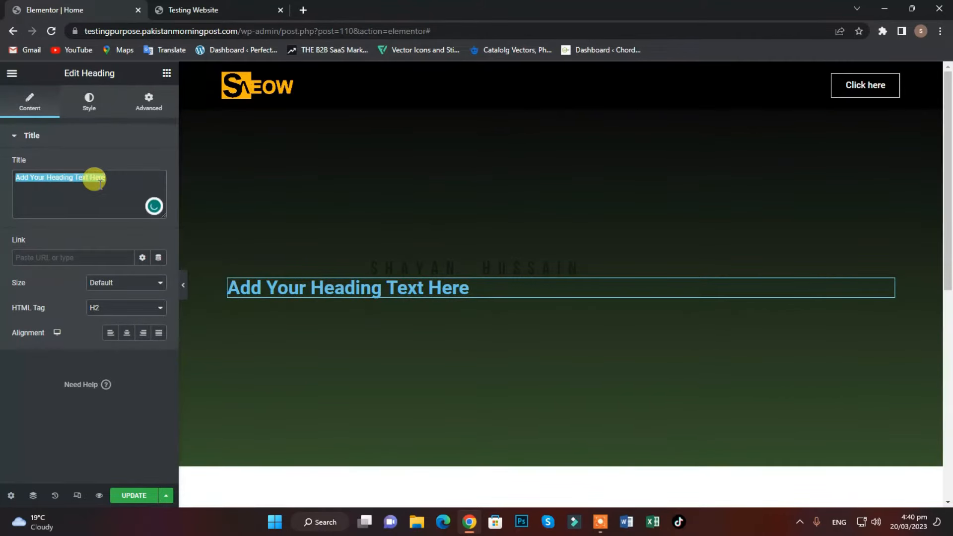
type("Welcome to my")
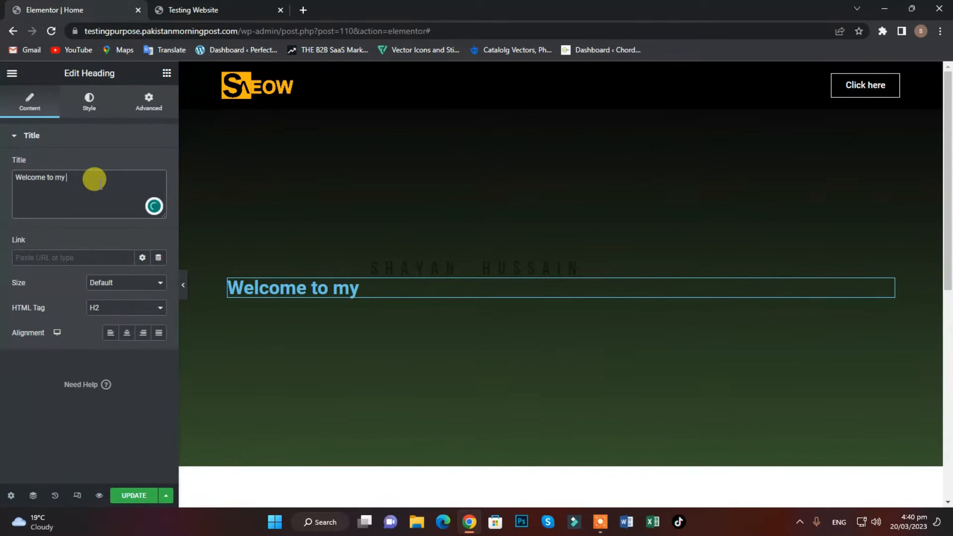
triple_click(94, 180)
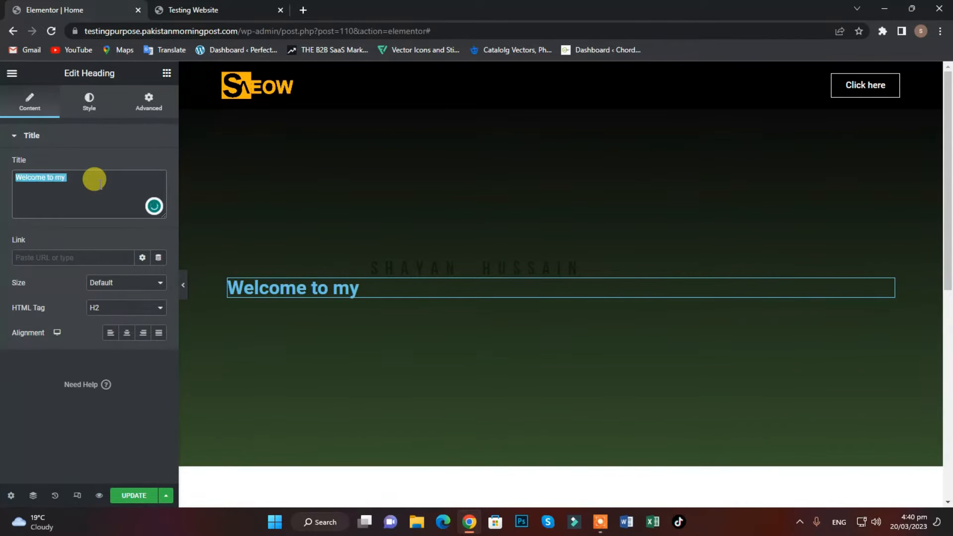
key("BackSpace")
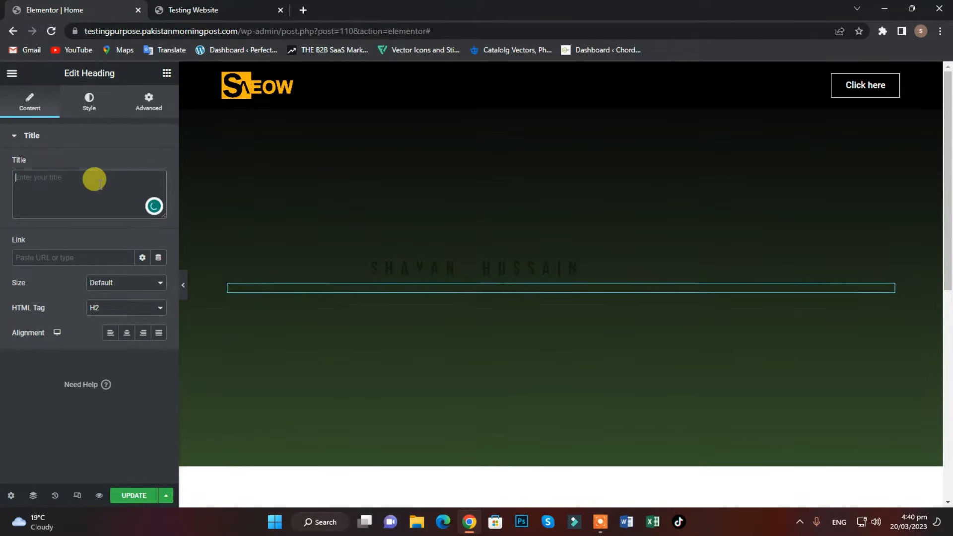
type("WELCOME TO MY WEBSITE")
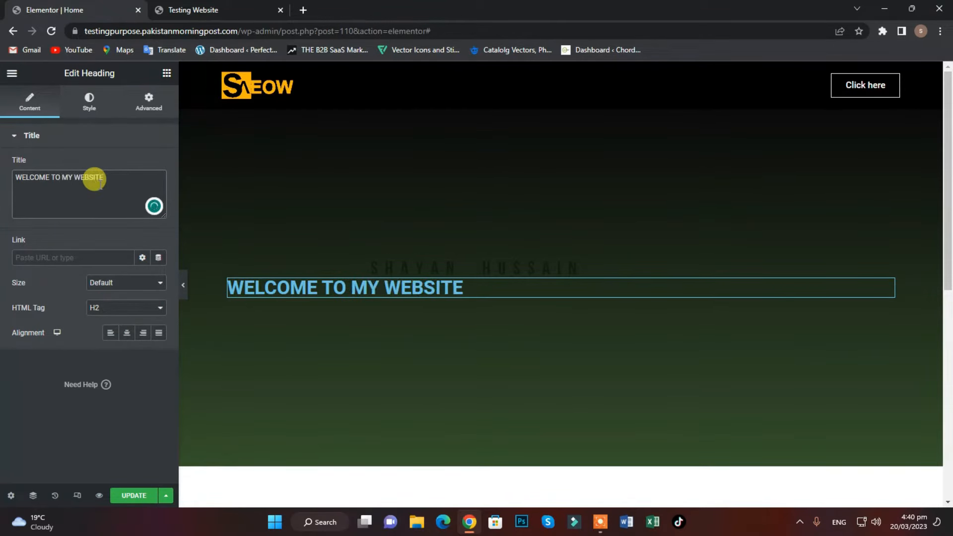
triple_click(95, 179)
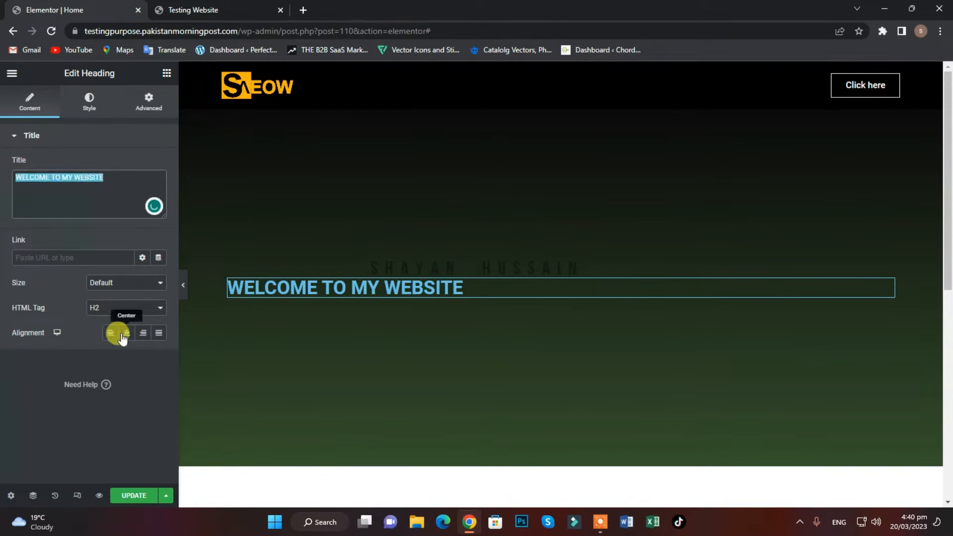
left_click(127, 333)
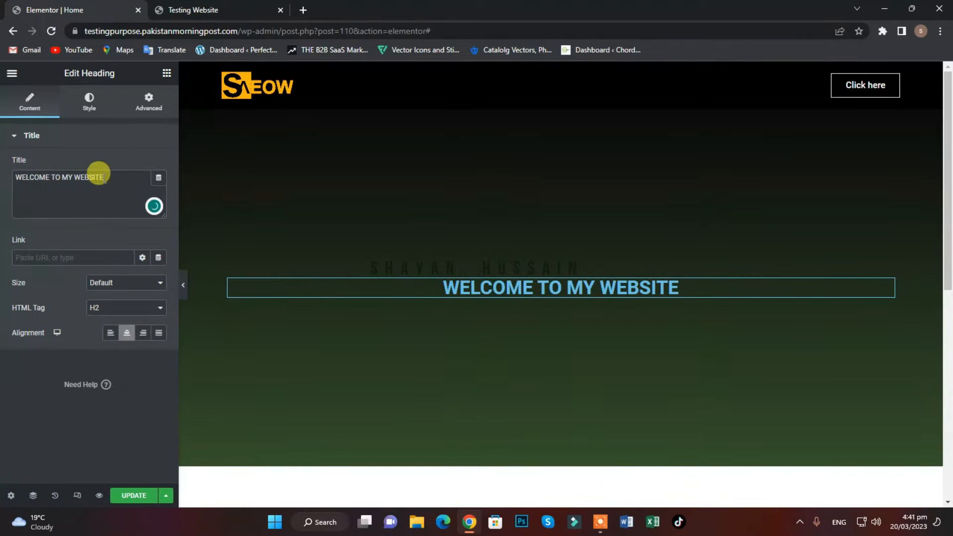
Add a second centred heading below the welcome heading, asking visitors in capitals to subscribe to the vlogs channel.
left_click(11, 74)
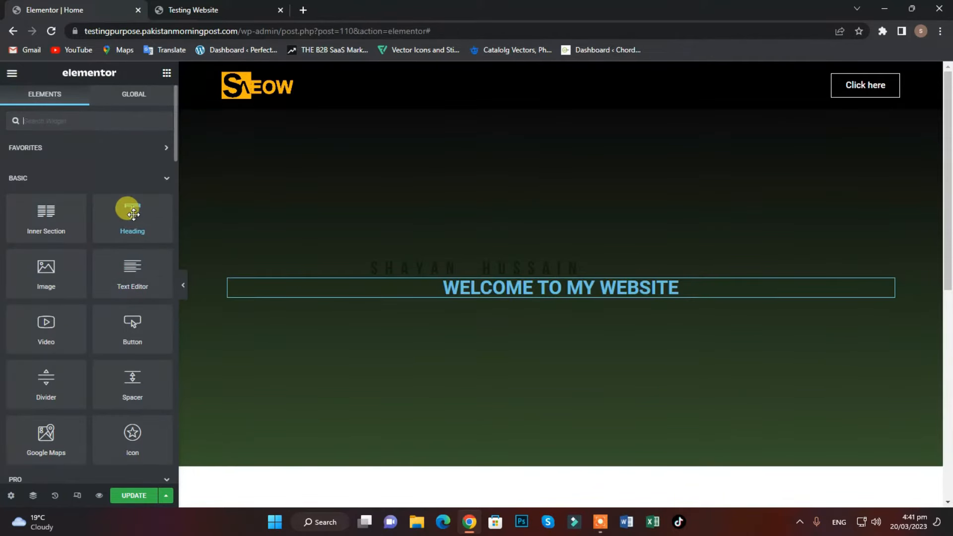
left_click_drag(133, 213, 524, 289)
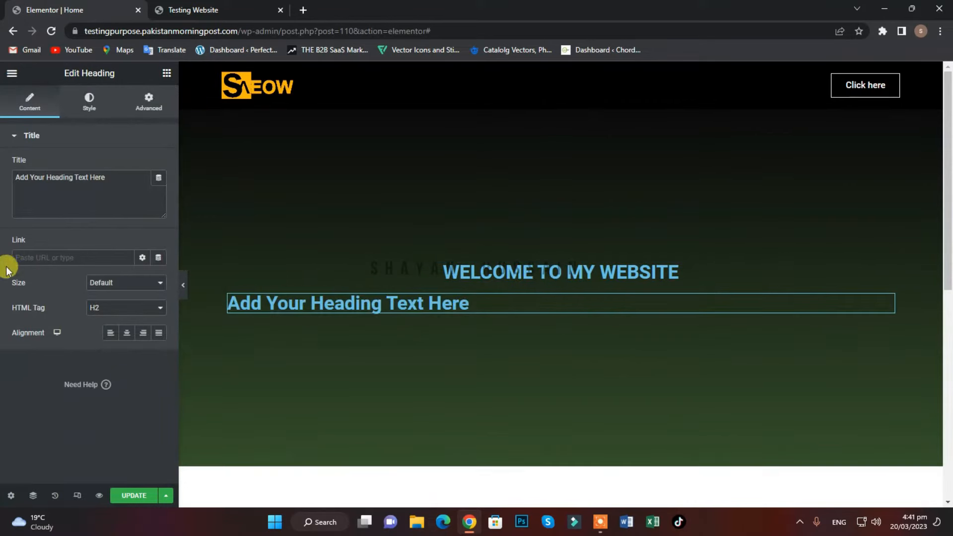
triple_click(64, 184)
type("SUBSCRI")
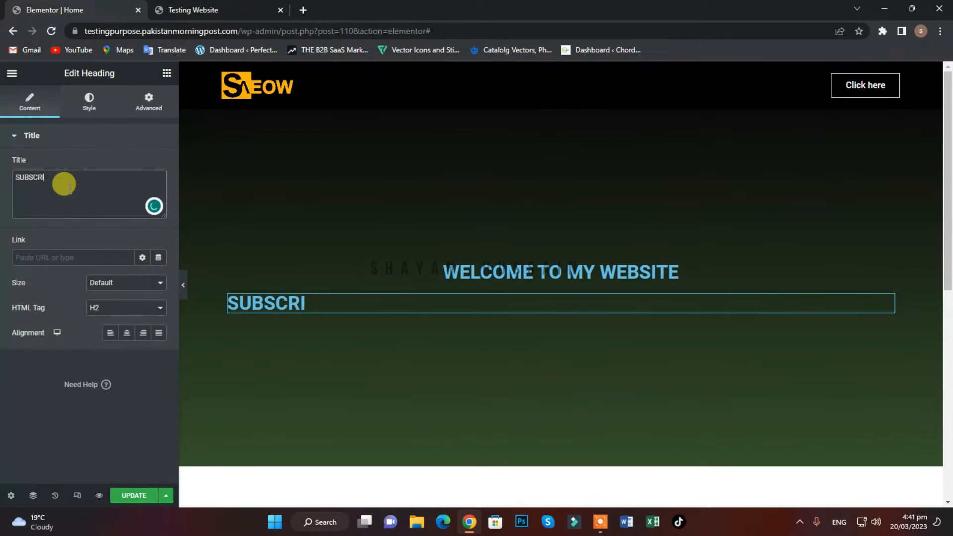
type("BE TO SHAYAN VLOGS CHANNEL")
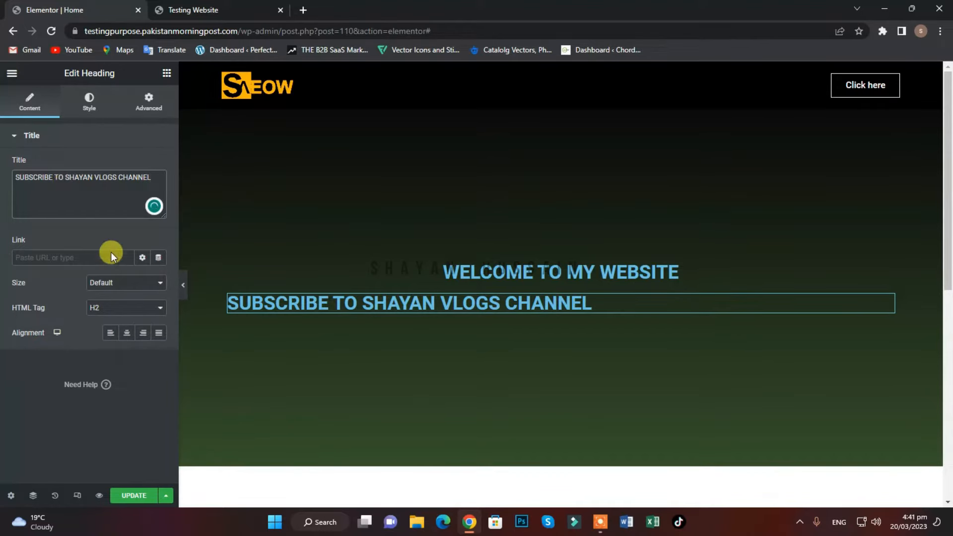
left_click(127, 334)
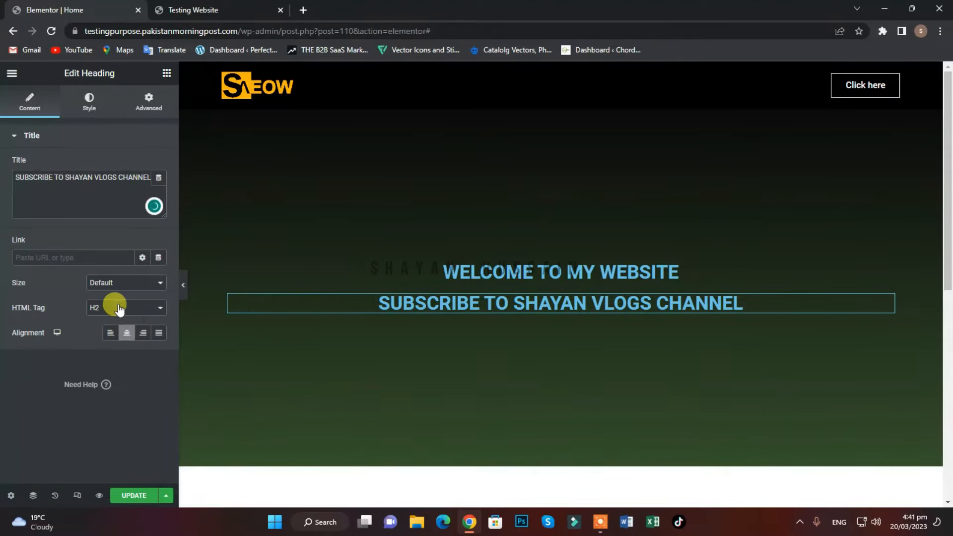
Set the subscribe heading's HTML tag to H6, trying H5 first.
left_click(119, 309)
left_click(113, 355)
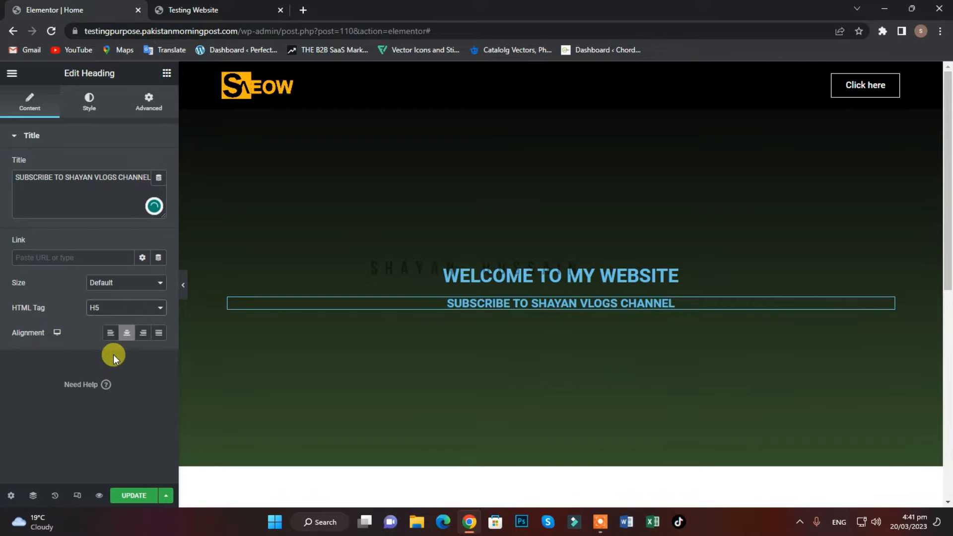
left_click(120, 309)
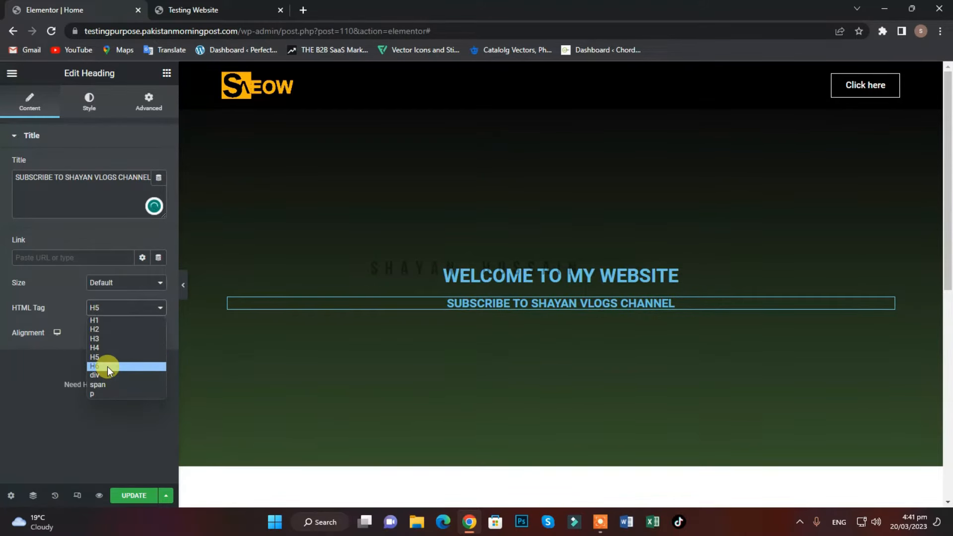
left_click(107, 366)
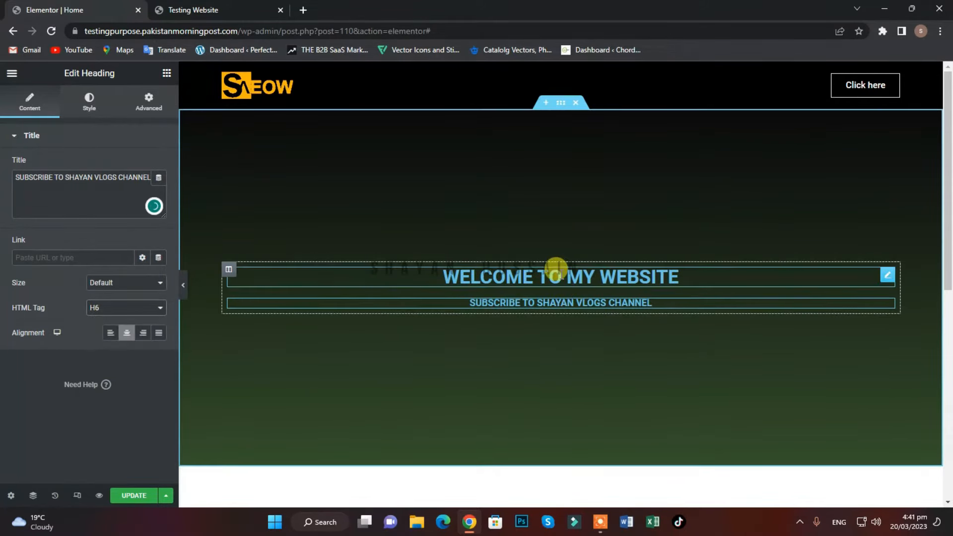
Change the text colour of the "WELCOME TO MY WEBSITE" heading to white (#FFFFFF).
left_click(555, 272)
left_click(88, 102)
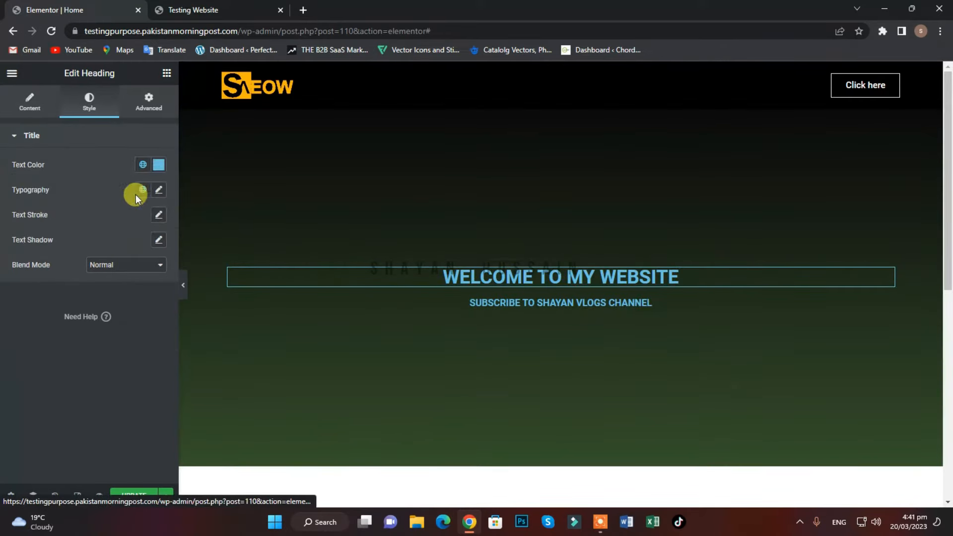
left_click(159, 164)
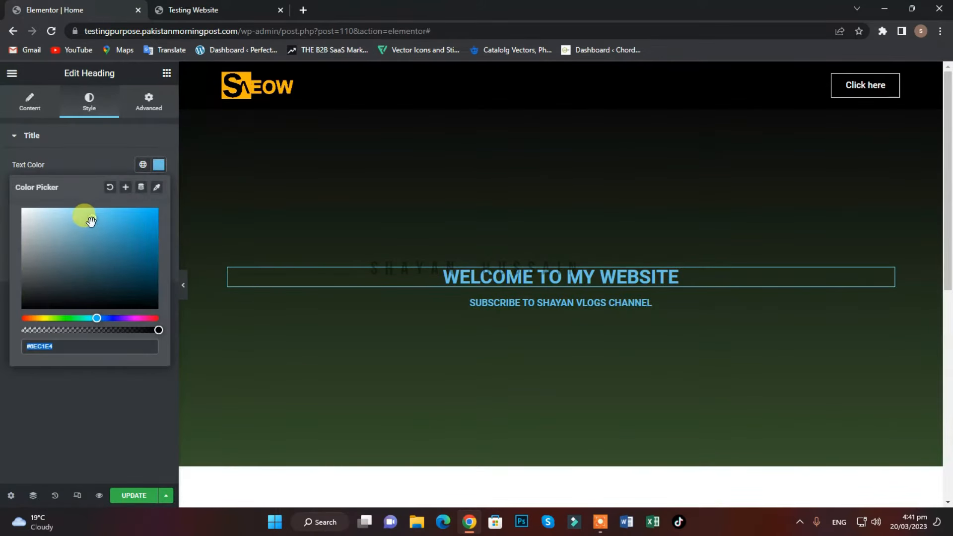
left_click_drag(98, 225, 1, 197)
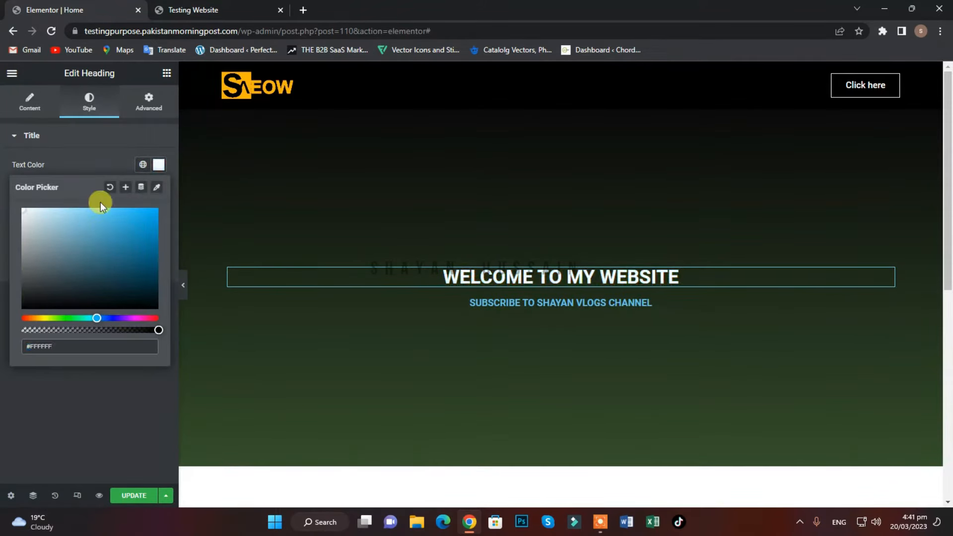
Change the text colour of the subscribe heading to white.
left_click(560, 304)
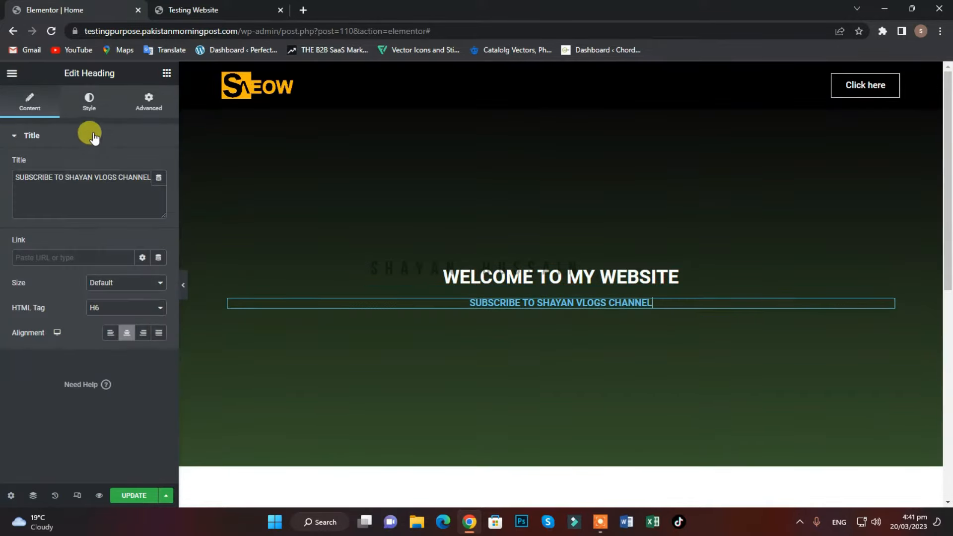
left_click(88, 108)
left_click(159, 164)
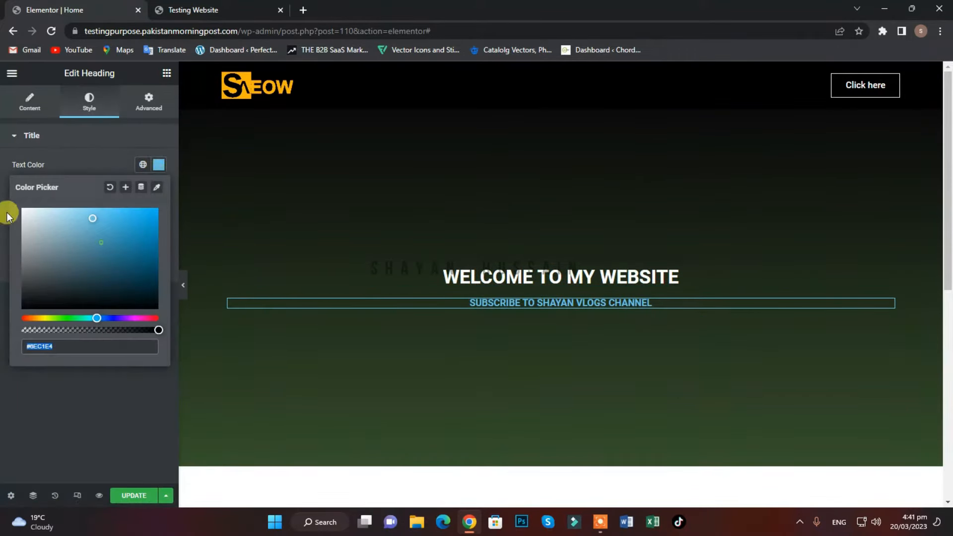
left_click_drag(102, 243, 1, 198)
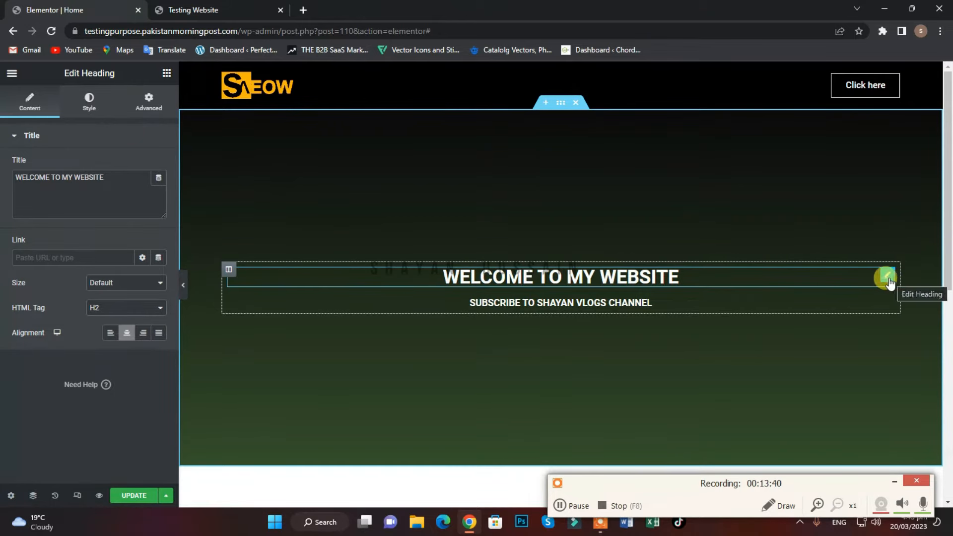
Give the "WELCOME TO MY WEBSITE" heading the Bounce In Down entrance animation in its motion effects.
left_click(545, 268)
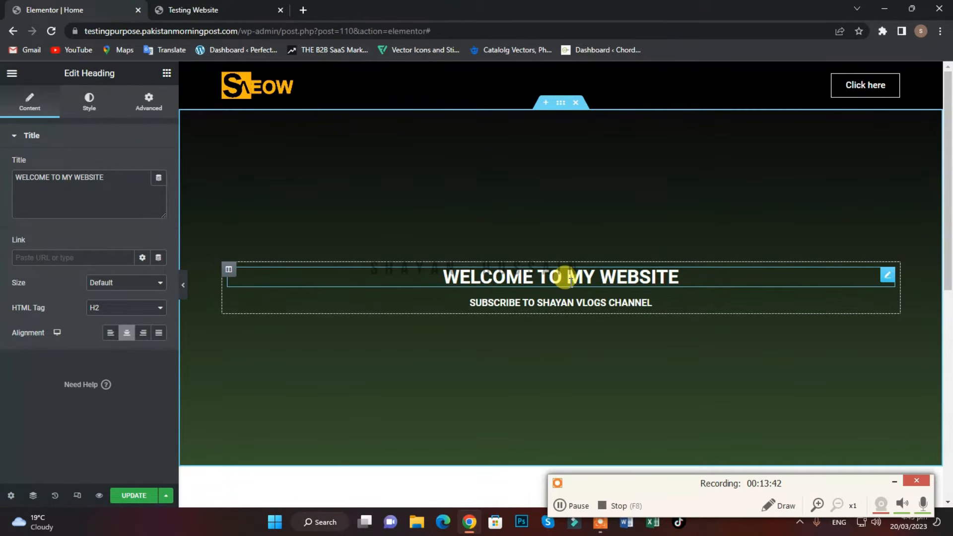
left_click(149, 103)
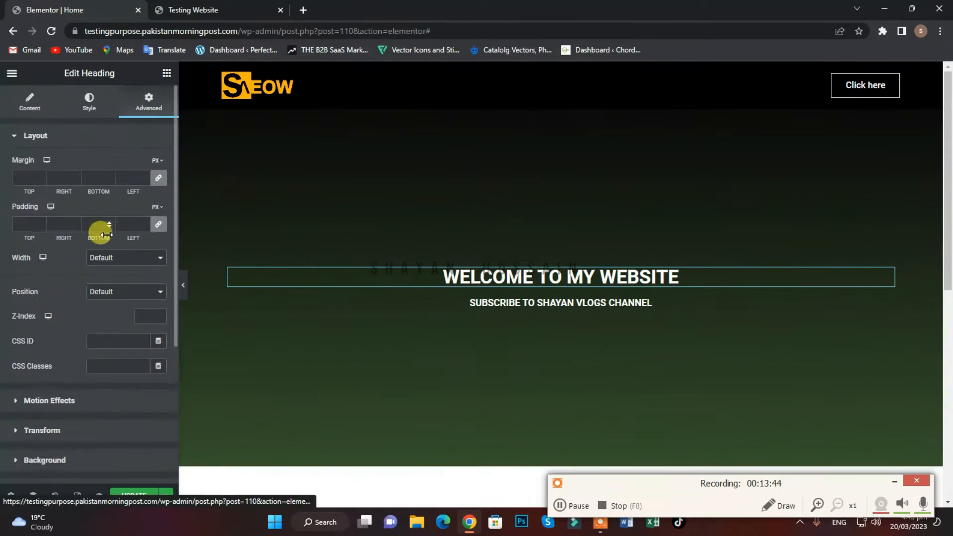
scroll(65, 357, "down", 3)
left_click(18, 279)
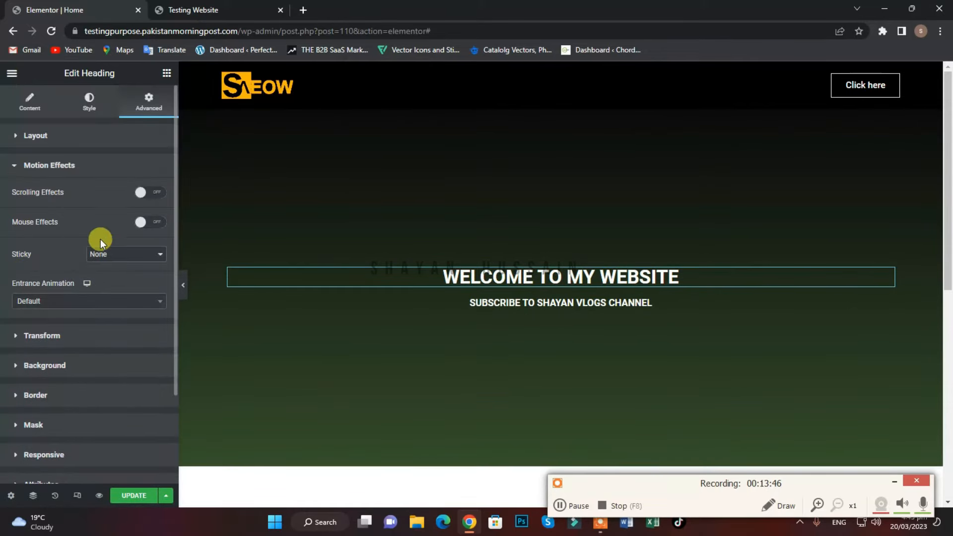
left_click(107, 254)
left_click(99, 263)
left_click(78, 301)
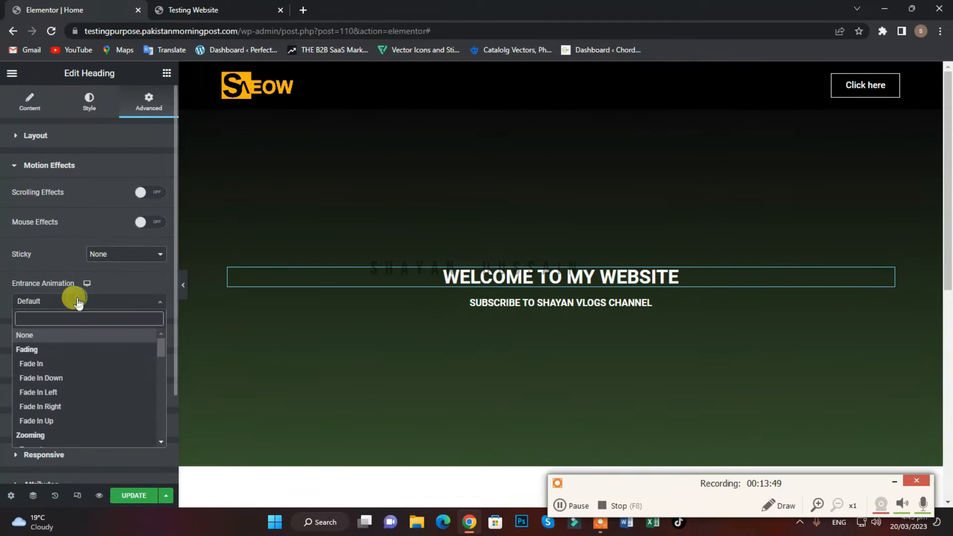
scroll(110, 392, "down", 4)
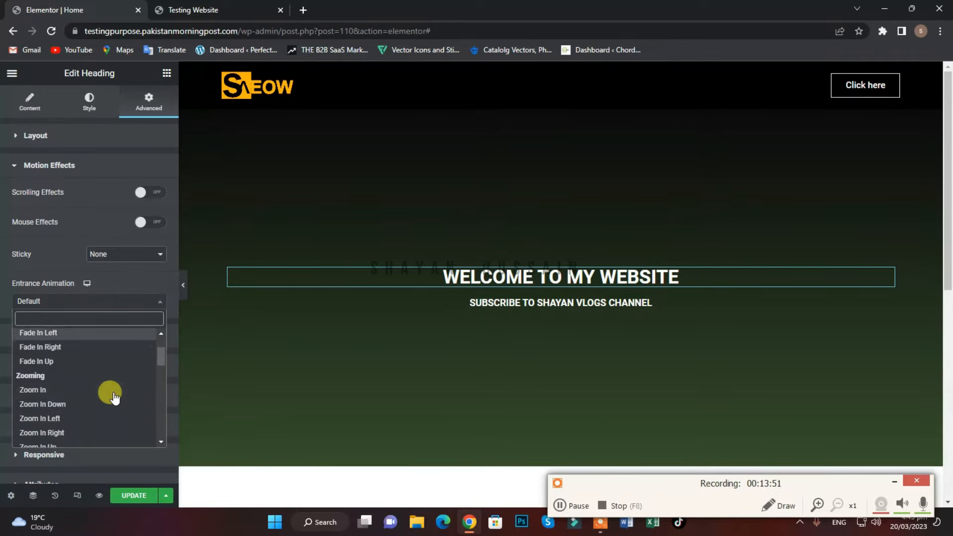
scroll(111, 392, "down", 4)
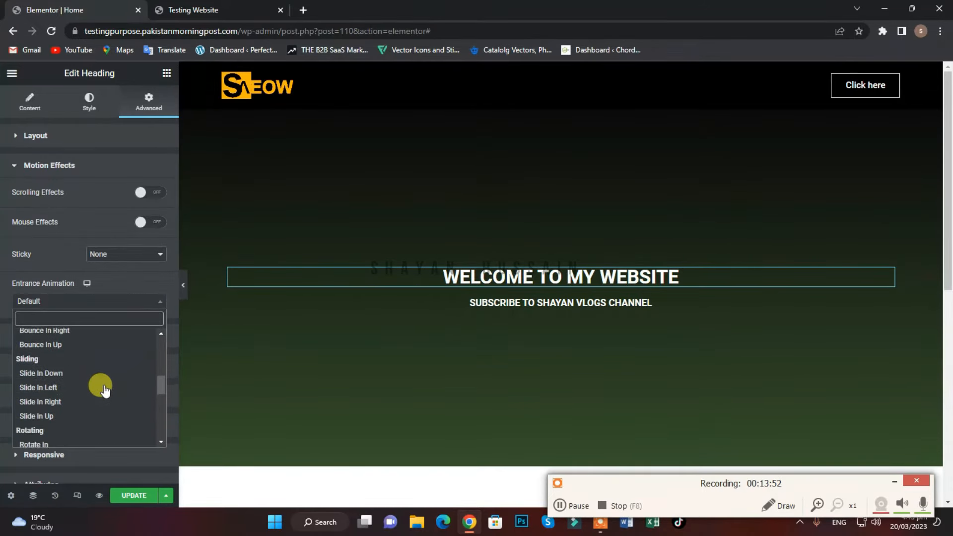
scroll(103, 385, "down", 5)
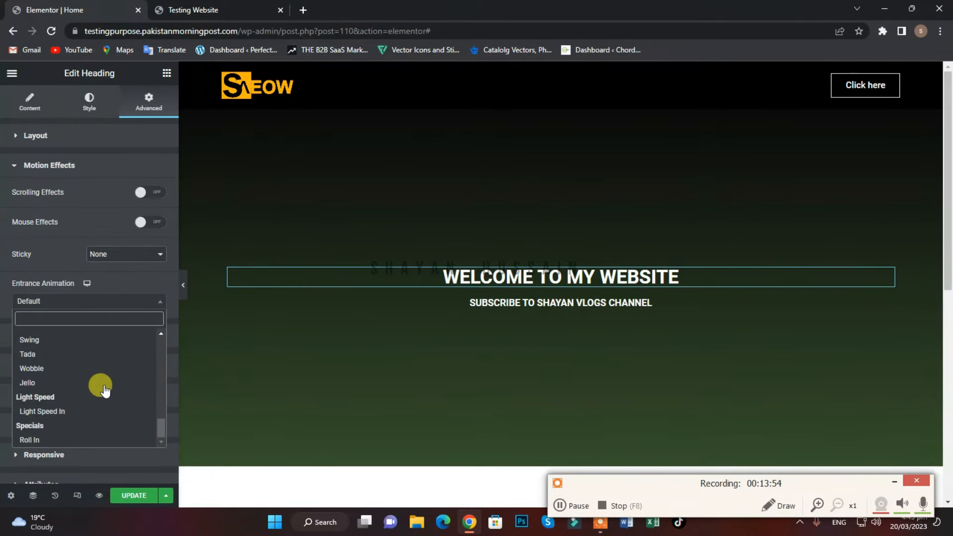
scroll(104, 388, "up", 6)
scroll(105, 391, "up", 4)
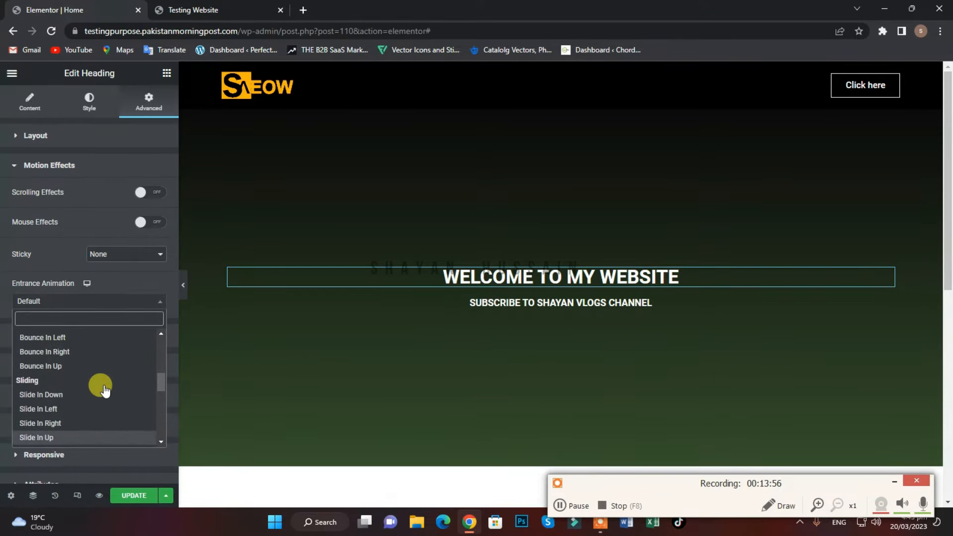
scroll(101, 391, "up", 1)
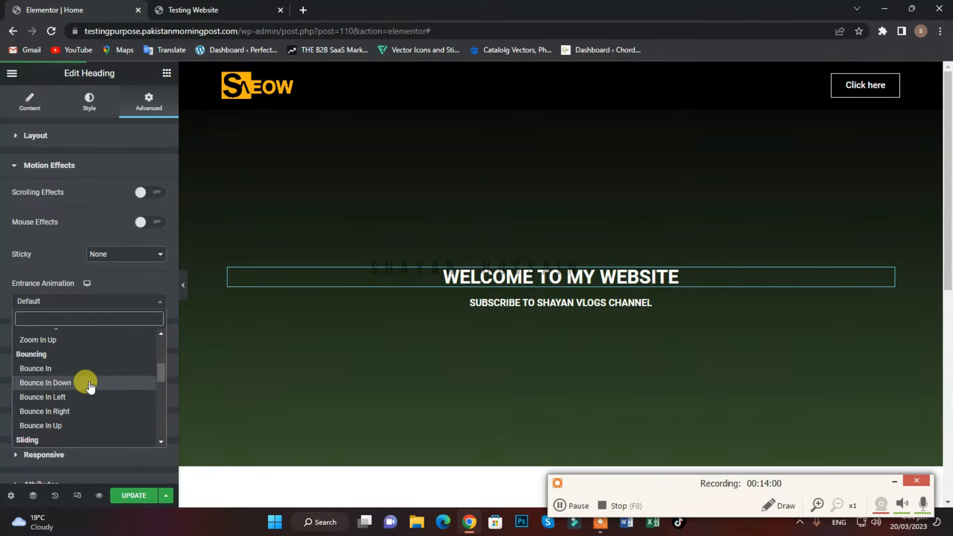
left_click(90, 383)
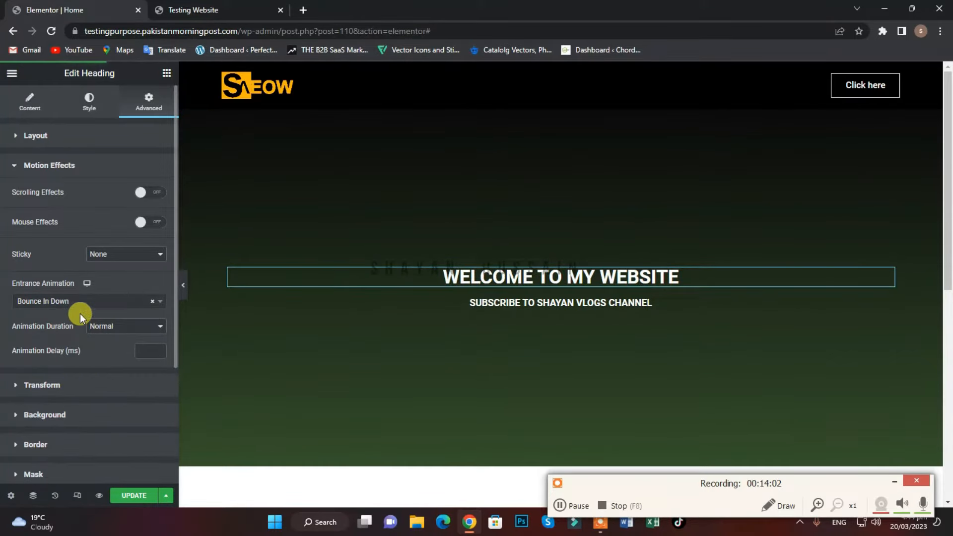
Set the "WELCOME TO MY WEBSITE" heading's entrance animation to Fade In Left, trying Bounce In and Fade In first.
left_click(64, 301)
scroll(65, 350, "up", 1)
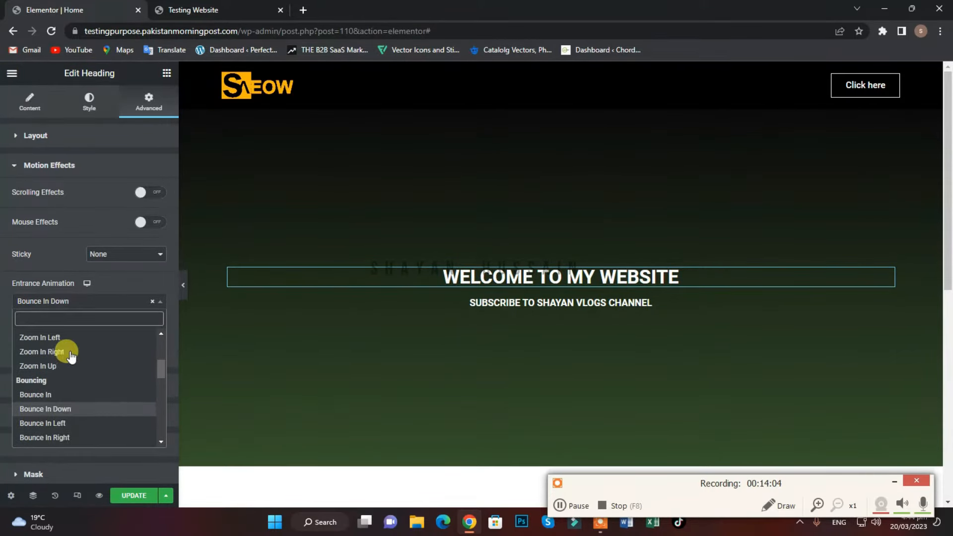
left_click(64, 396)
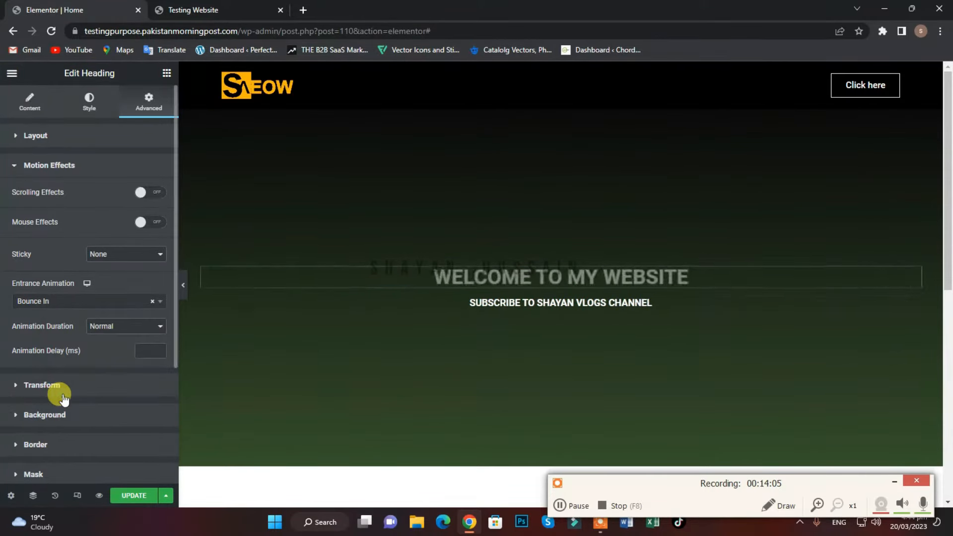
left_click(49, 302)
scroll(65, 372, "up", 4)
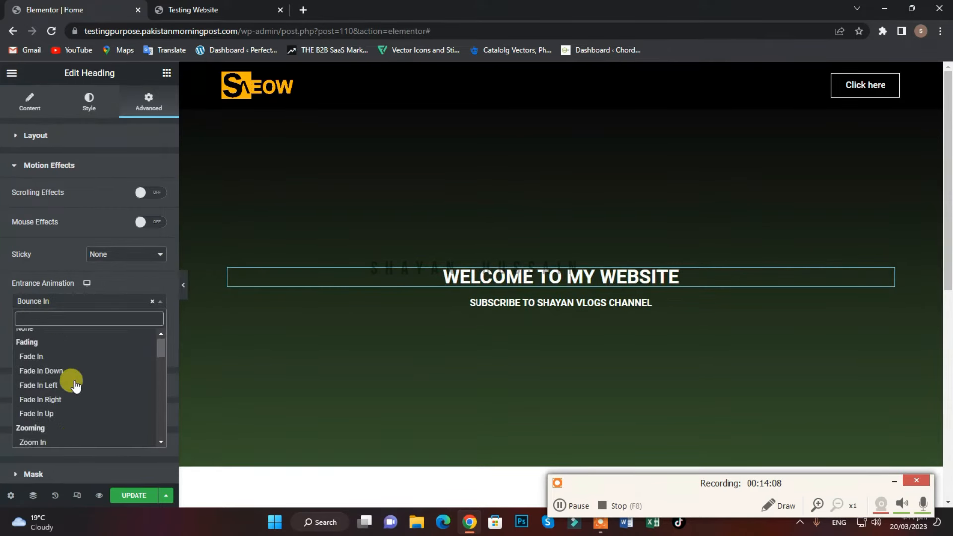
left_click(51, 357)
left_click(47, 302)
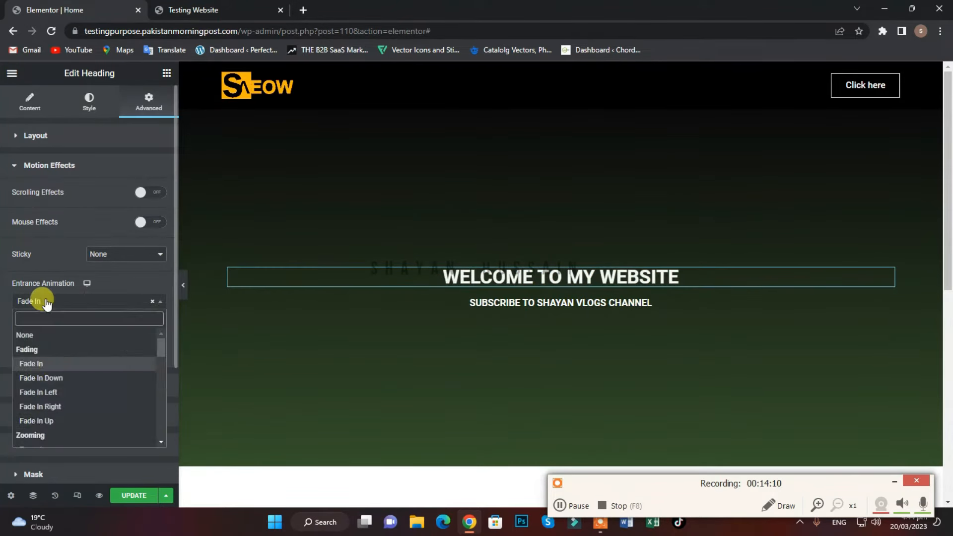
left_click(59, 395)
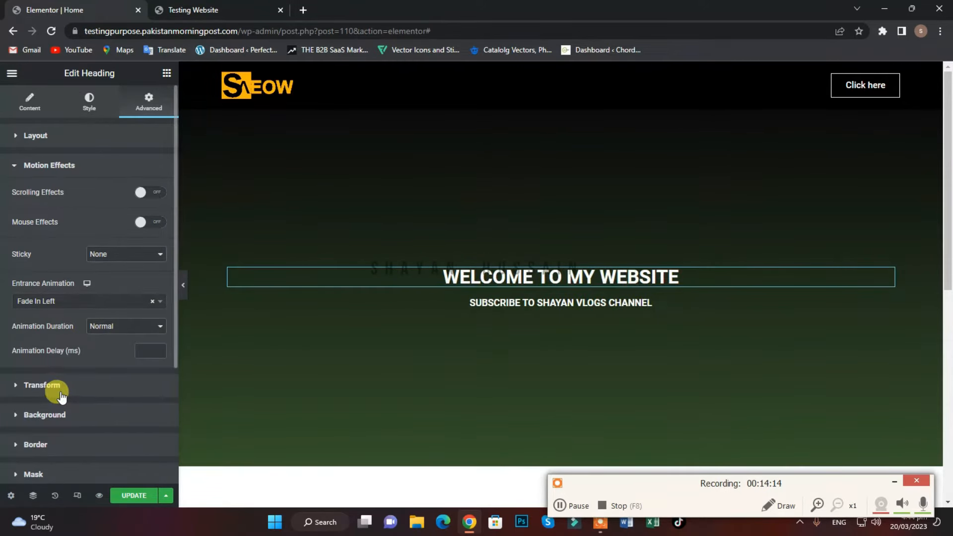
Give the subscribe heading the Fade In Right entrance animation in its motion effects, trying Fade In Left first.
left_click(544, 302)
left_click(99, 106)
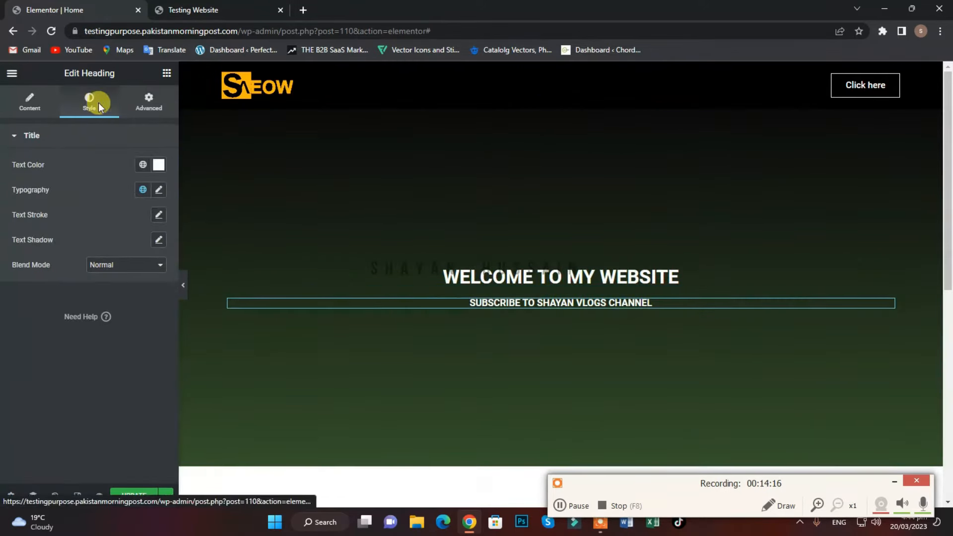
left_click(143, 106)
scroll(35, 347, "down", 1)
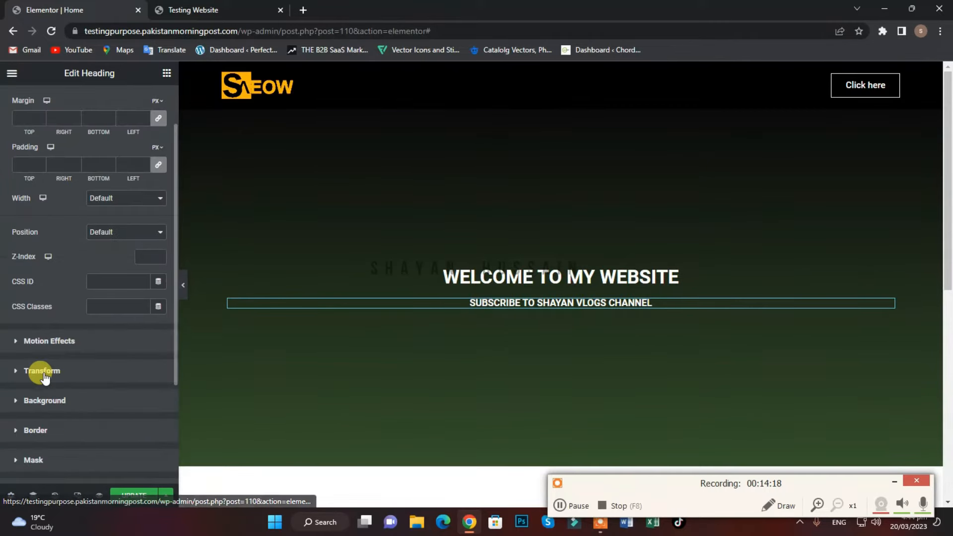
left_click(19, 341)
left_click(50, 307)
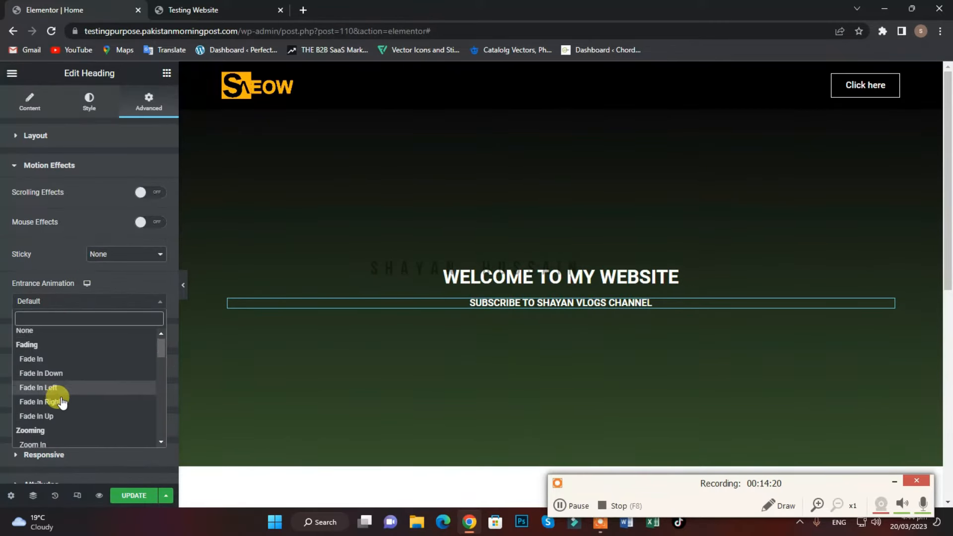
scroll(62, 395, "down", 3)
scroll(74, 406, "down", 1)
scroll(67, 397, "up", 5)
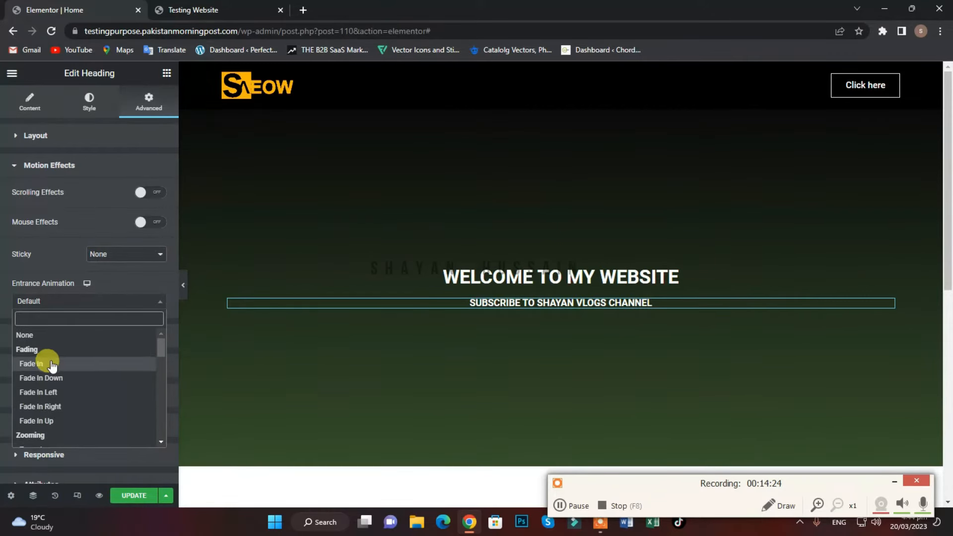
left_click(57, 393)
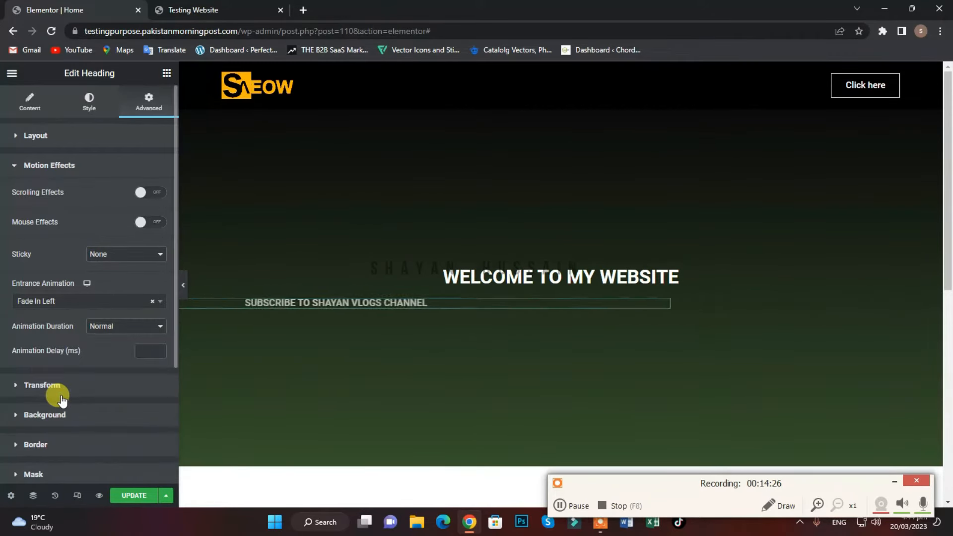
left_click(84, 301)
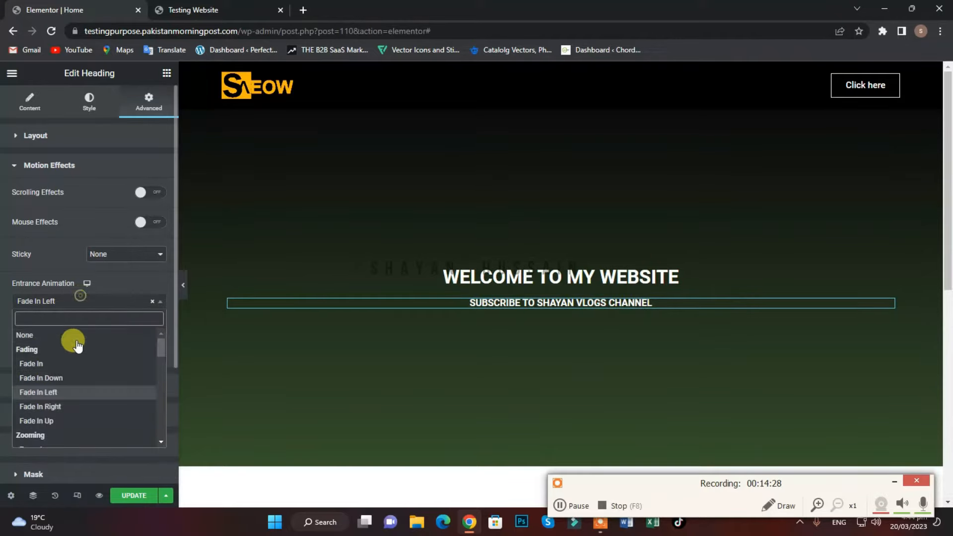
left_click(70, 410)
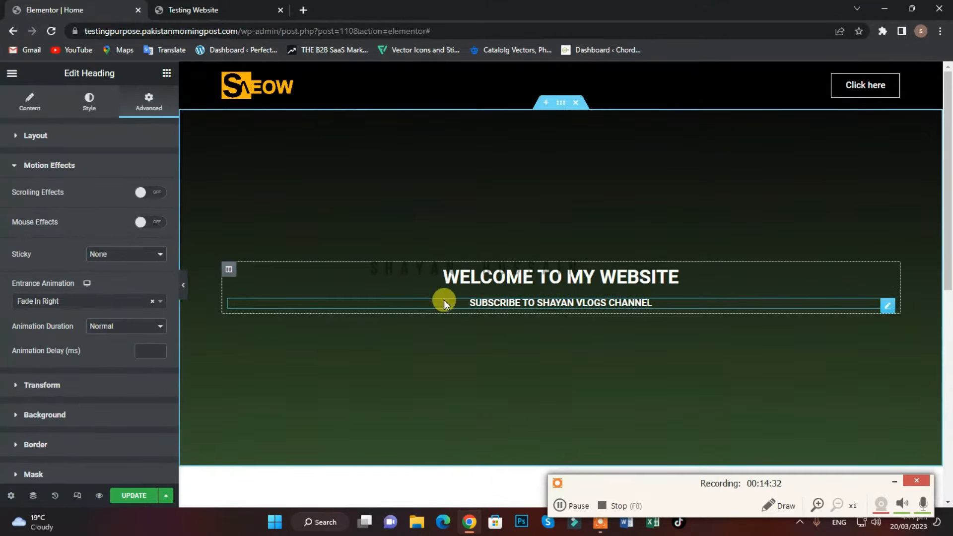
Add a button below the subscribe heading and align it to the centre.
scroll(377, 328, "down", 5)
scroll(497, 307, "up", 5)
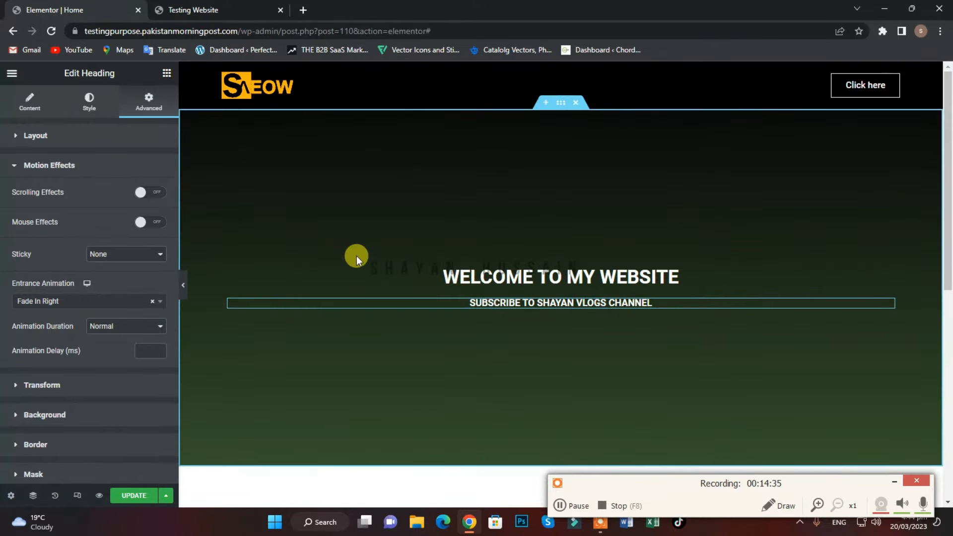
scroll(528, 298, "down", 5)
scroll(517, 222, "up", 4)
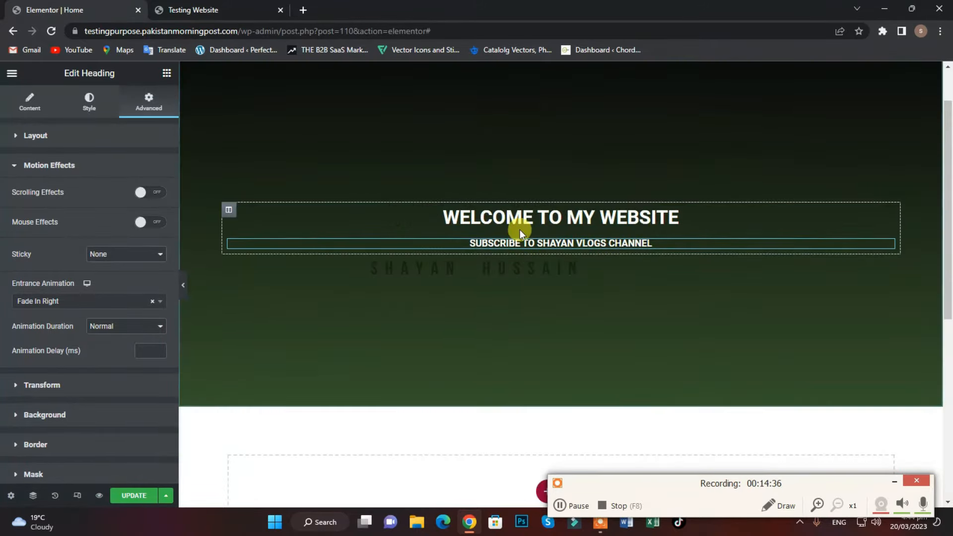
left_click(12, 73)
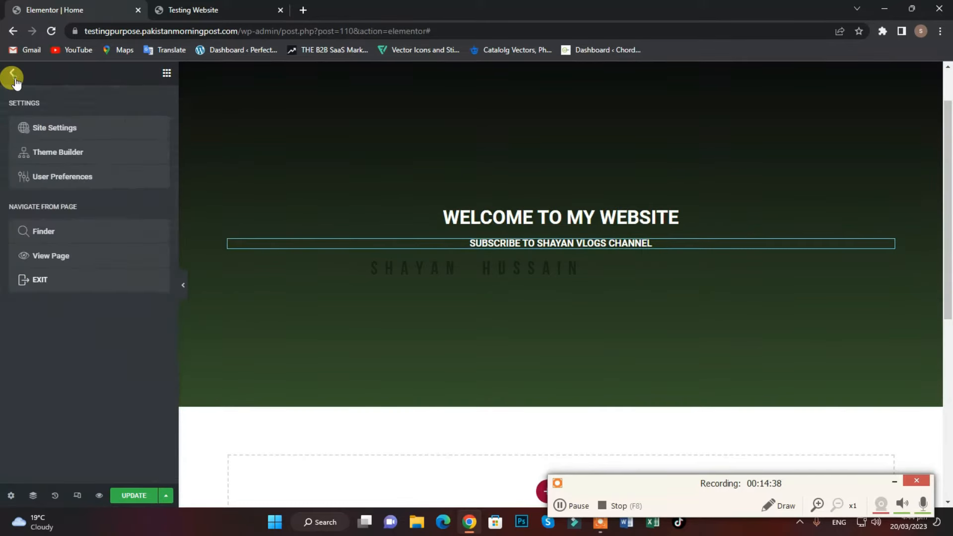
left_click(12, 73)
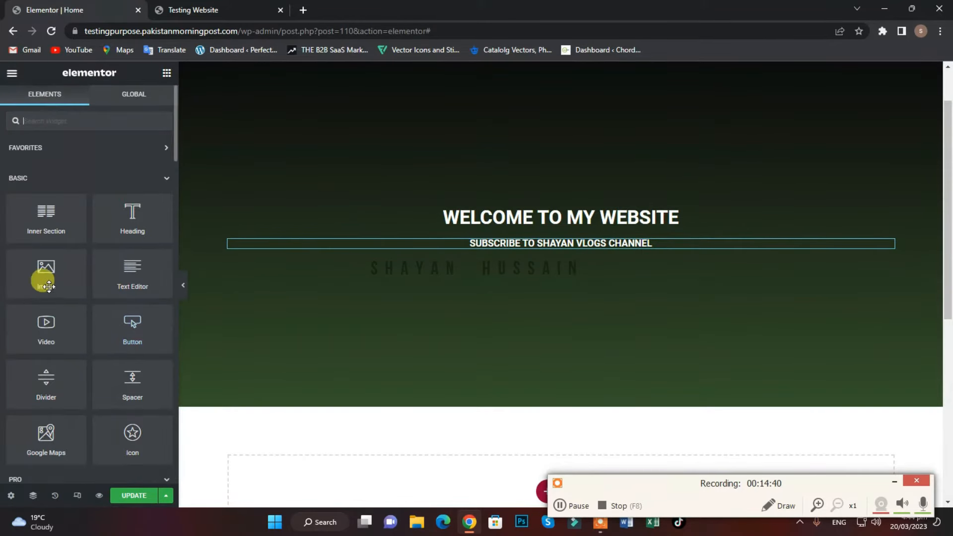
left_click_drag(129, 332, 546, 246)
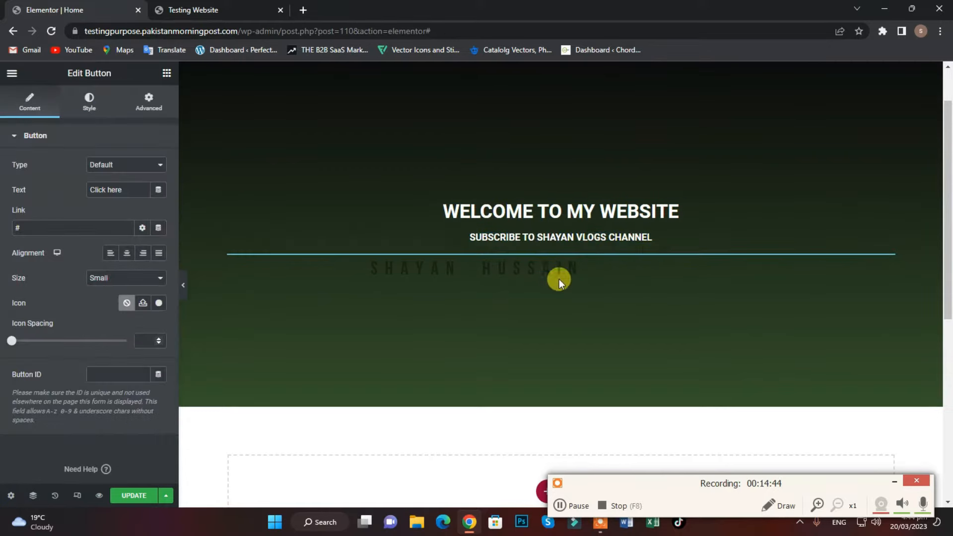
left_click(126, 253)
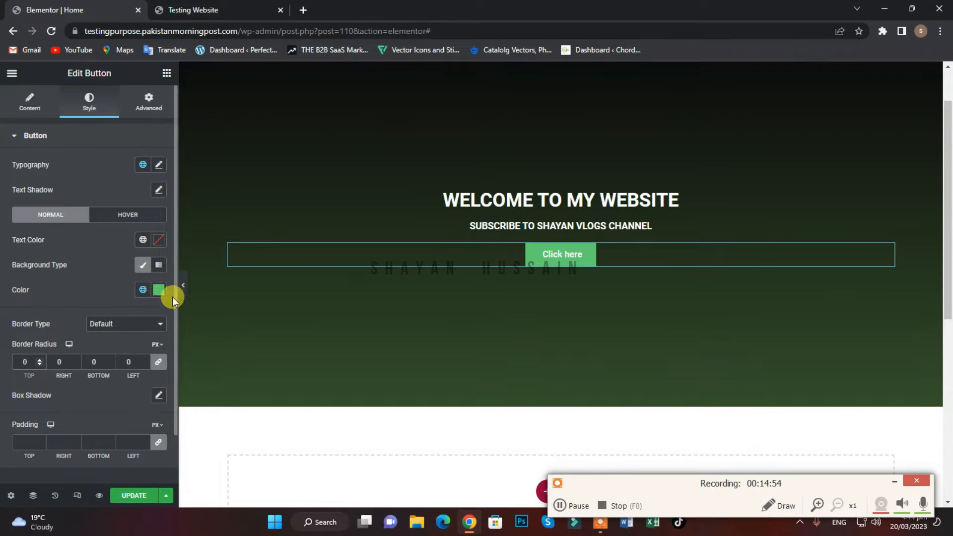
Make the new button's background colour fully transparent.
left_click(158, 289)
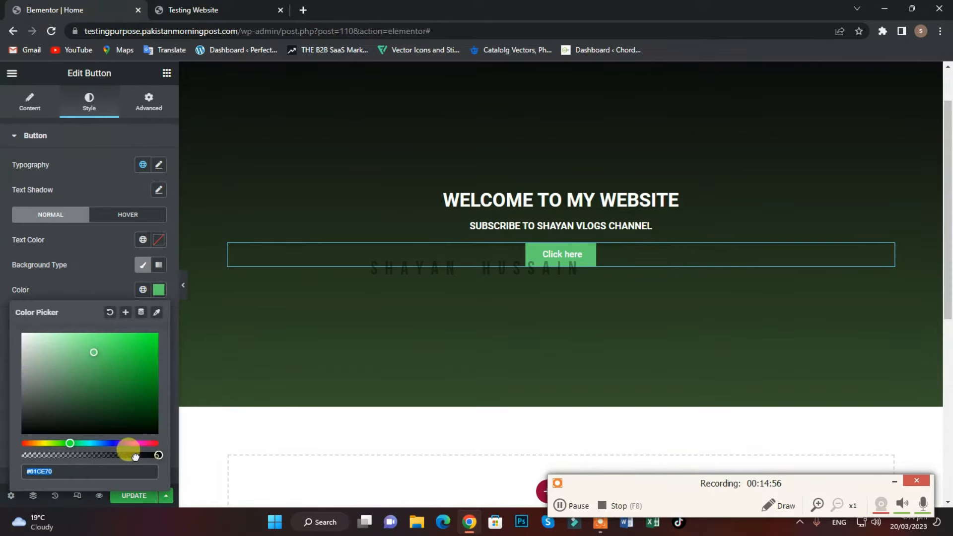
left_click_drag(135, 455, 7, 459)
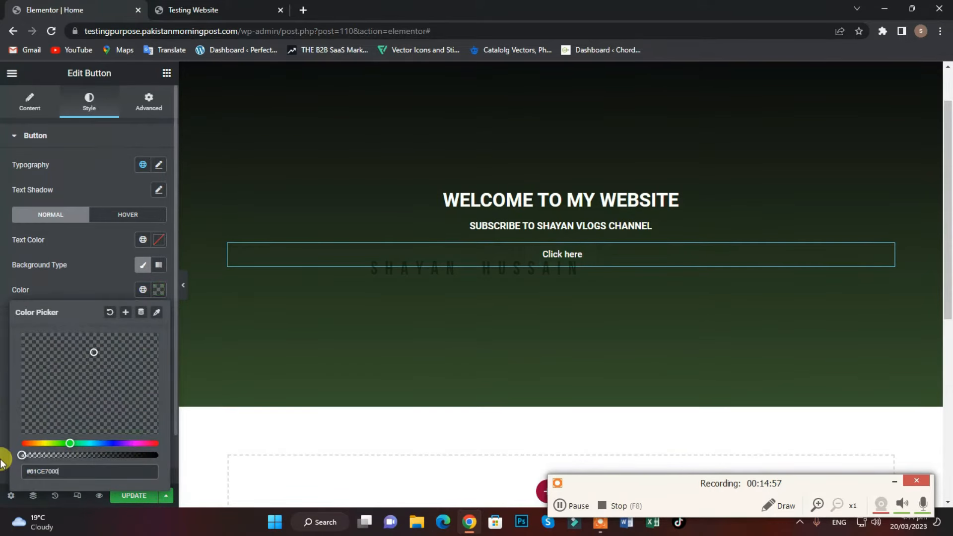
left_click(103, 284)
Give the button a solid border with a width of 1 on all sides.
left_click(123, 323)
left_click(124, 323)
left_click(124, 324)
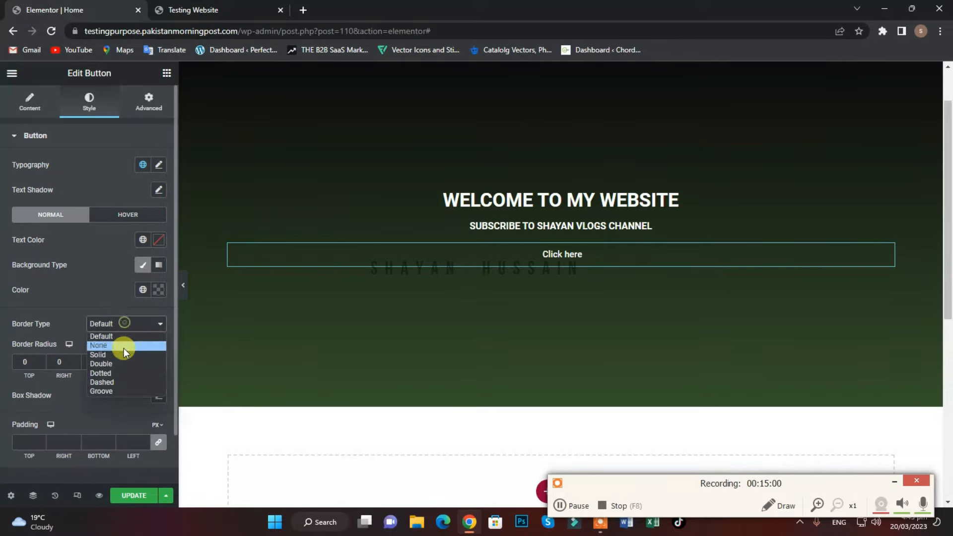
left_click(123, 354)
type("1")
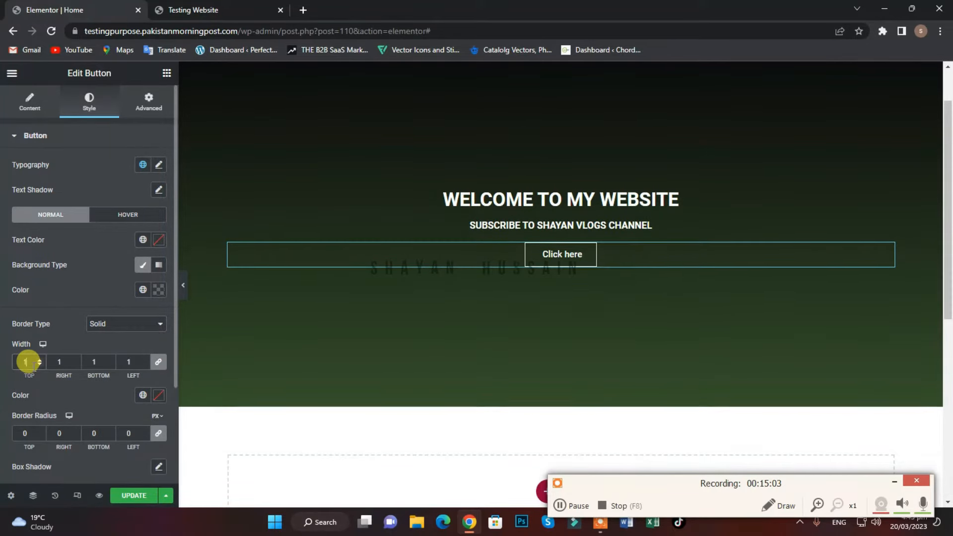
Set the button's border colour to white, keeping the Solid border type.
left_click(127, 323)
left_click(127, 323)
left_click(137, 323)
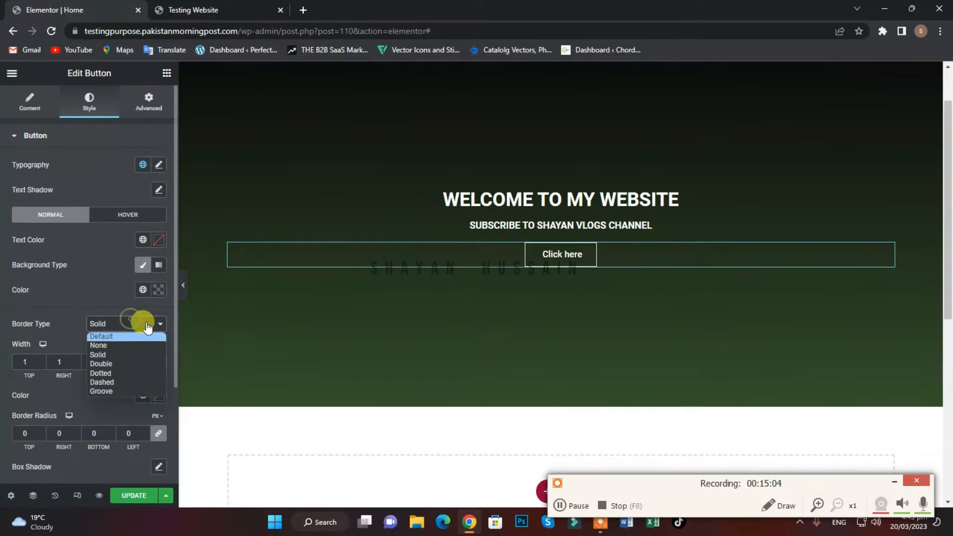
left_click(139, 327)
left_click(157, 396)
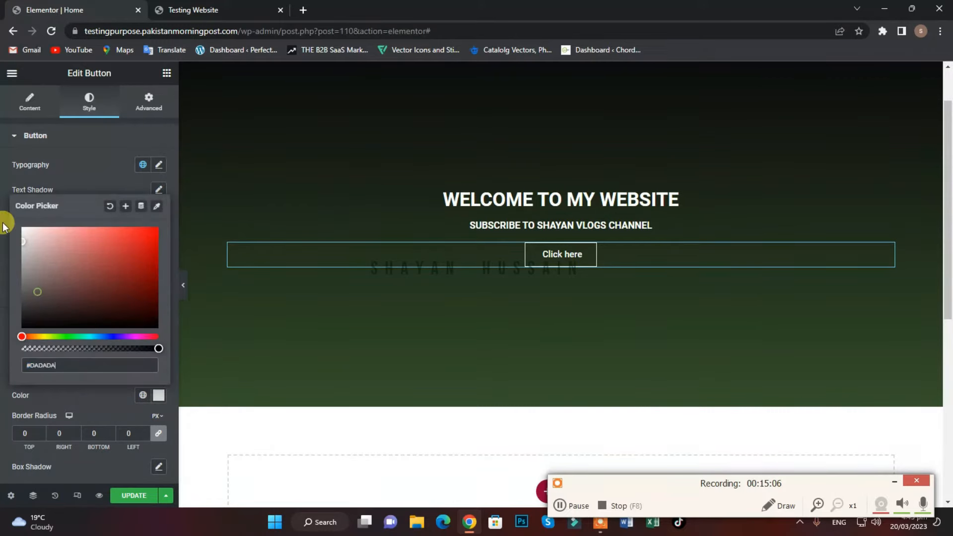
left_click(99, 172)
Change the first section's background type to Classic, trying Gradient and Video as well.
scroll(548, 321, "down", 2)
scroll(549, 320, "up", 3)
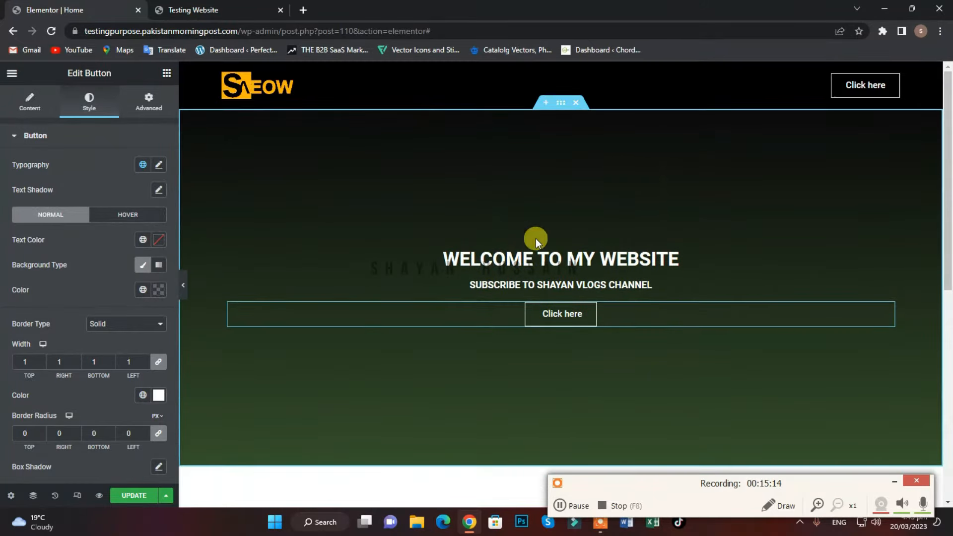
scroll(544, 287, "down", 4)
scroll(570, 353, "up", 4)
left_click(561, 104)
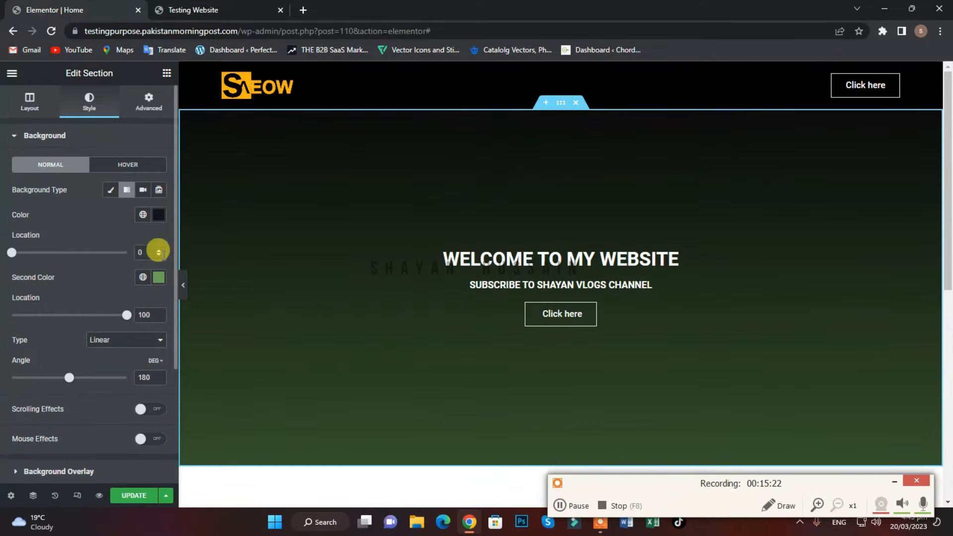
left_click(111, 190)
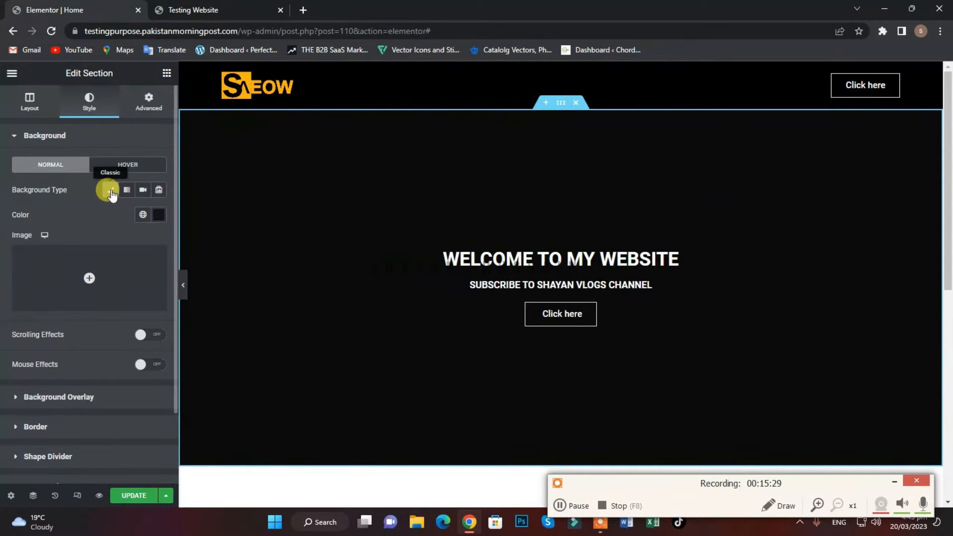
scroll(379, 278, "down", 5)
scroll(382, 288, "up", 5)
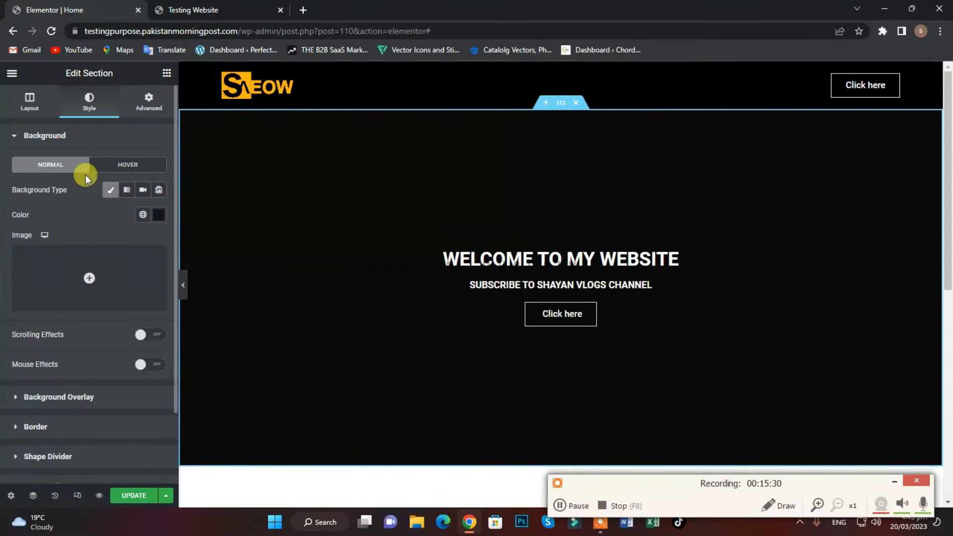
left_click(127, 190)
left_click(110, 190)
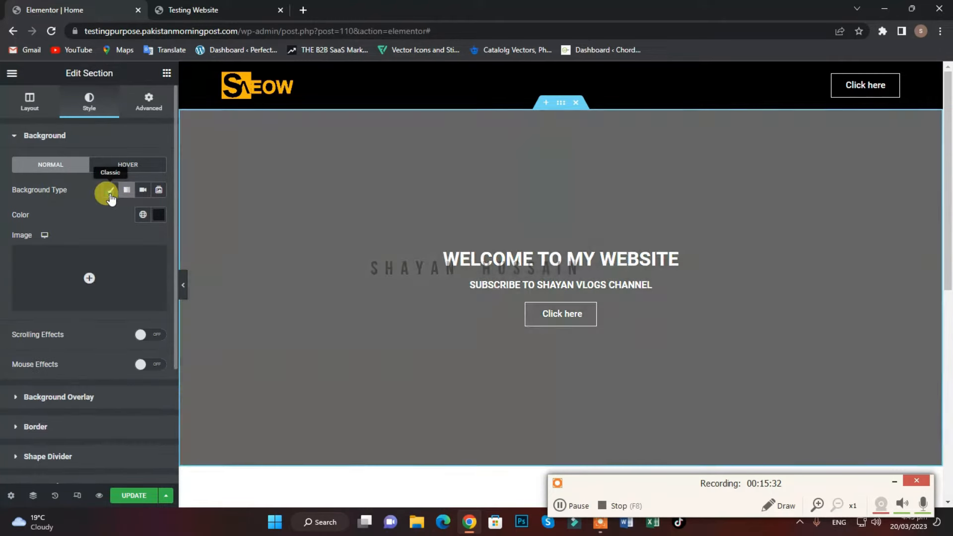
left_click(143, 189)
left_click(110, 190)
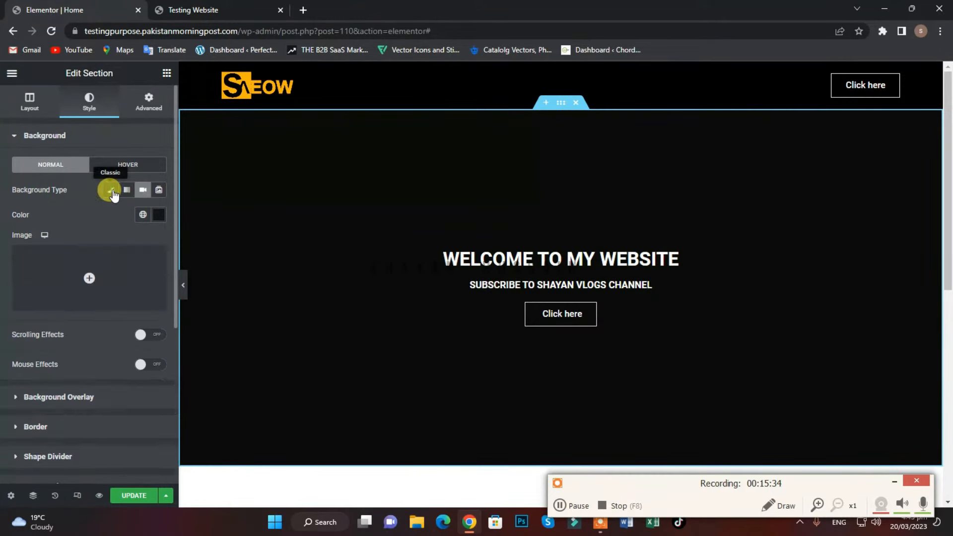
Insert the SAEOW logo saeowheaderlogopng.png from the media library as the first section's background image.
left_click(93, 273)
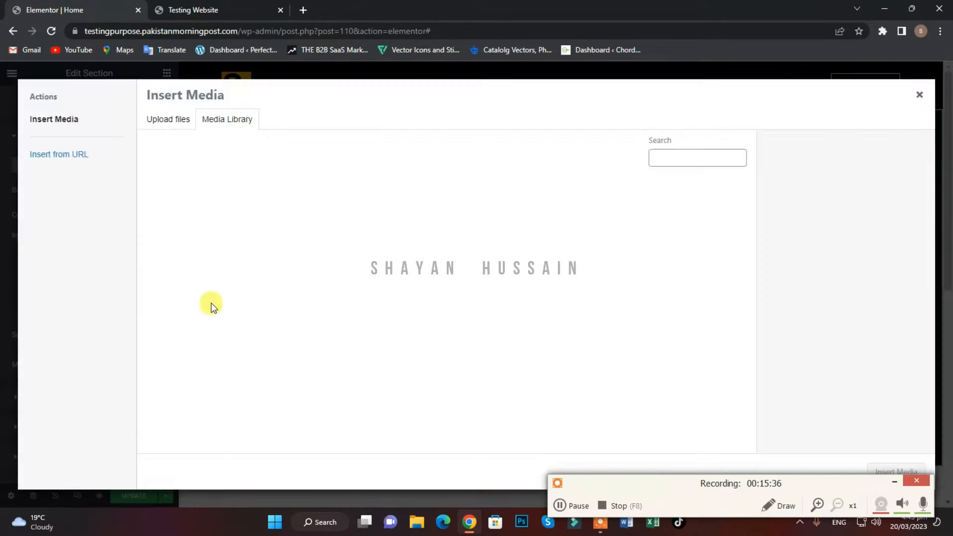
left_click(192, 234)
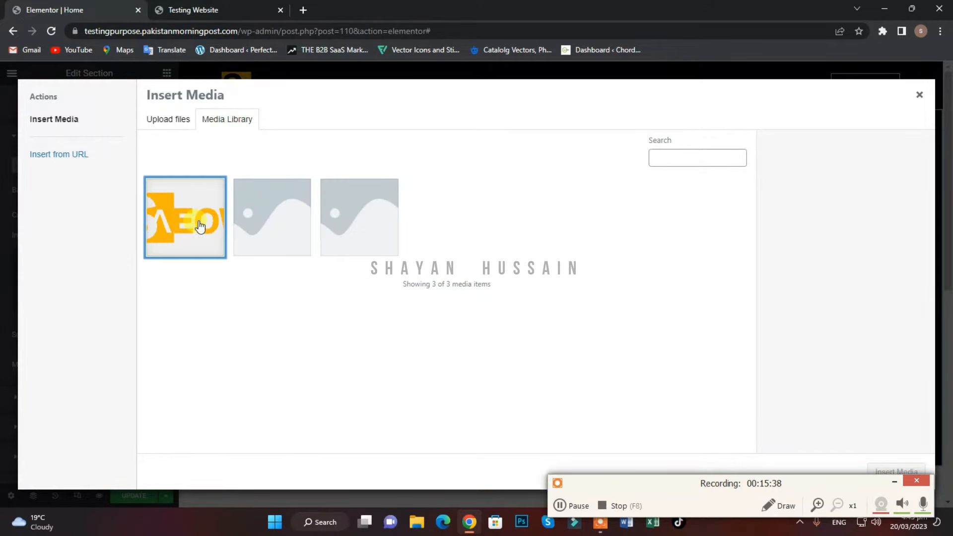
left_click(893, 472)
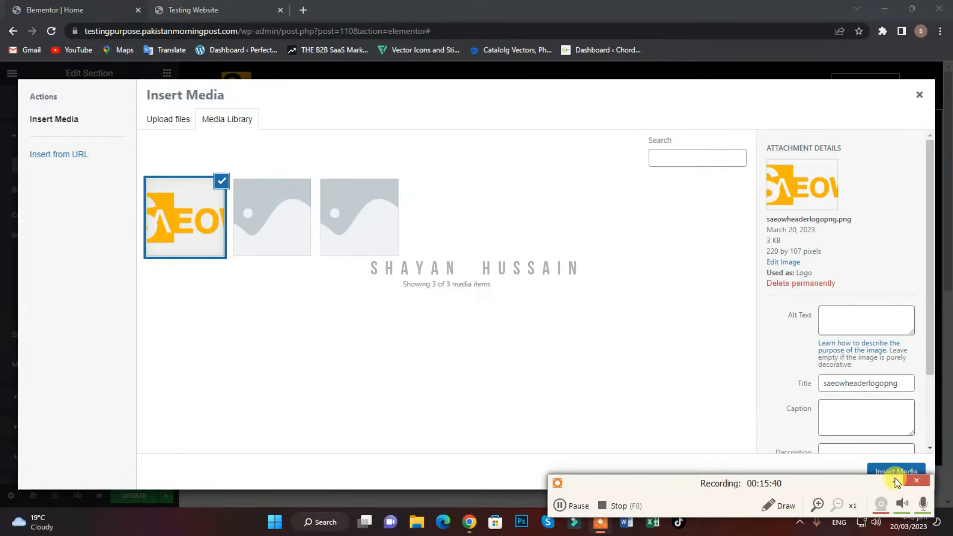
left_click(895, 480)
left_click(893, 472)
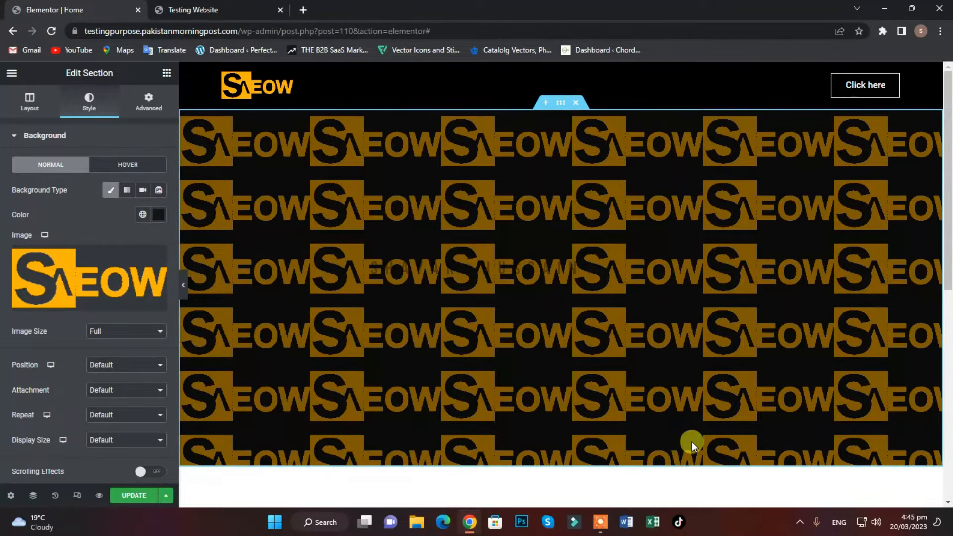
scroll(102, 330, "down", 1)
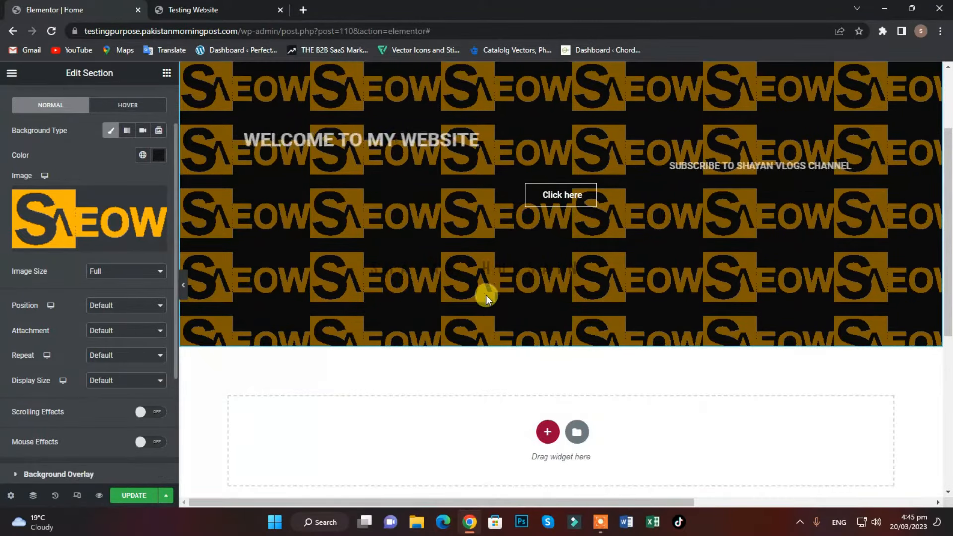
Set the first section's background image to No-repeat with a Cover display size and check how it fills the section.
scroll(58, 404, "down", 2)
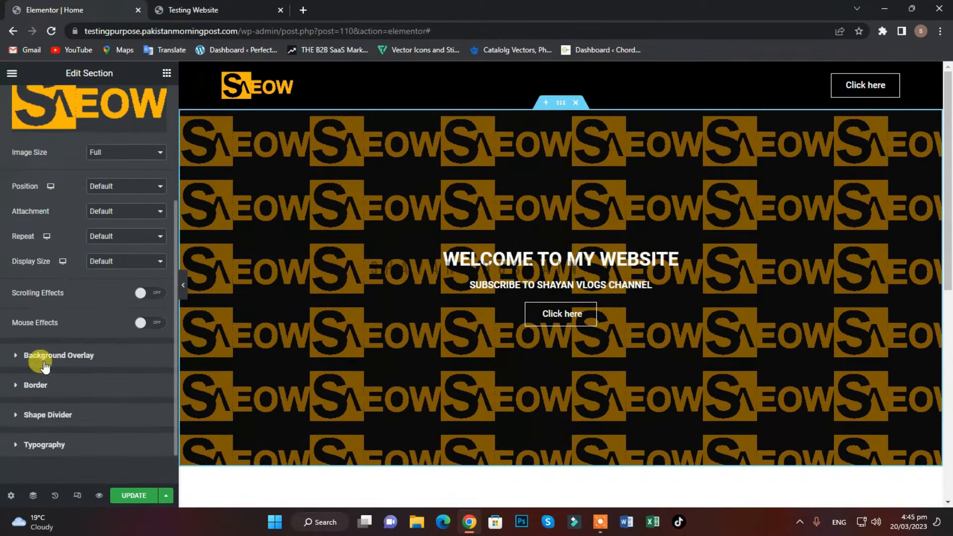
scroll(93, 322, "up", 1)
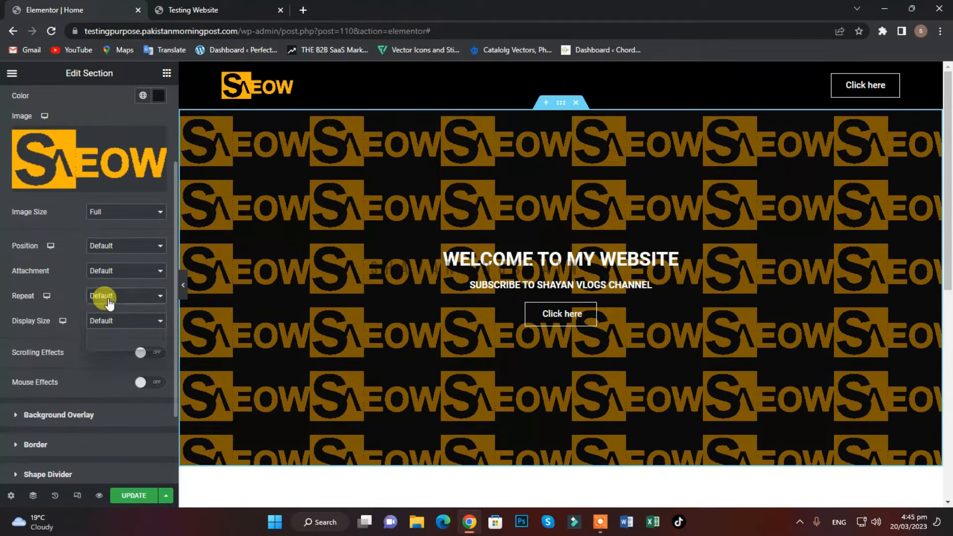
left_click(104, 318)
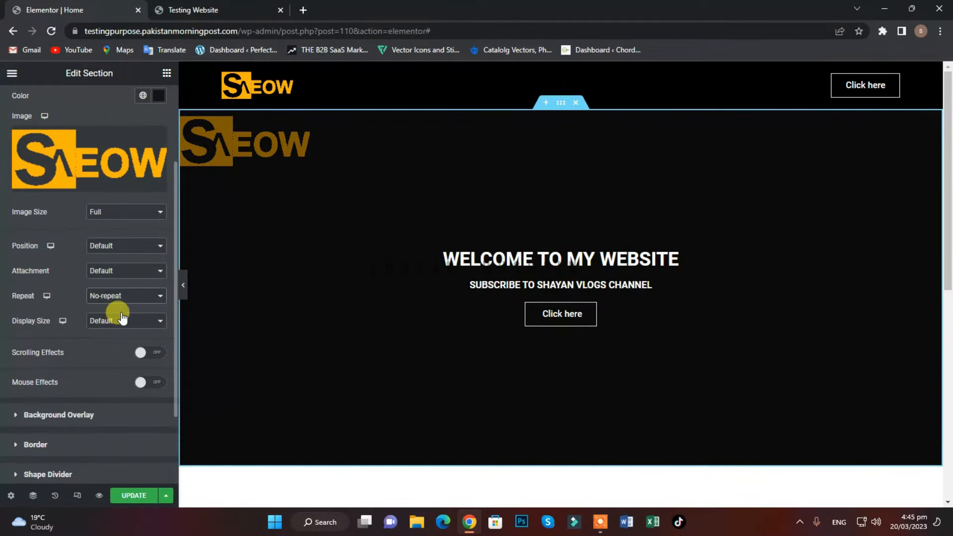
left_click(106, 322)
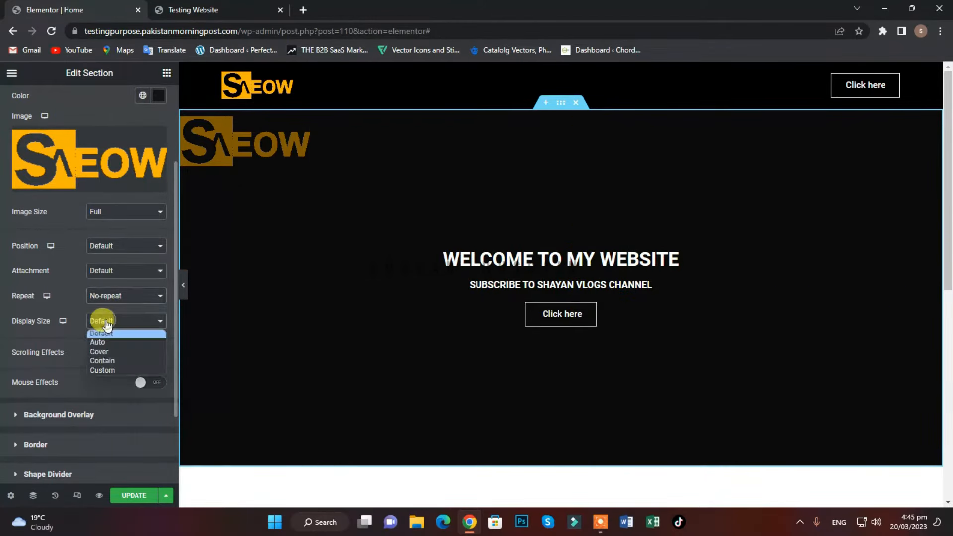
left_click(101, 353)
scroll(526, 320, "down", 2)
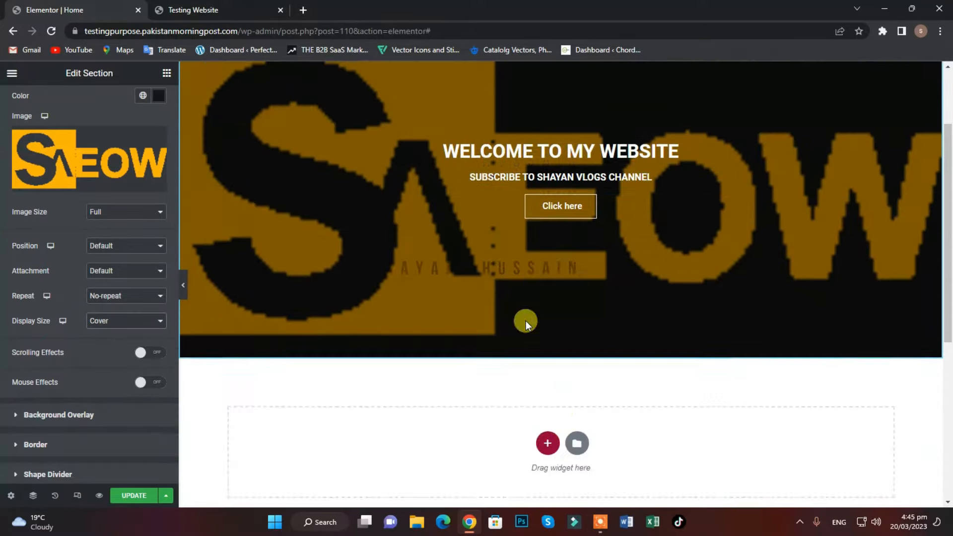
scroll(525, 321, "up", 2)
scroll(544, 329, "down", 3)
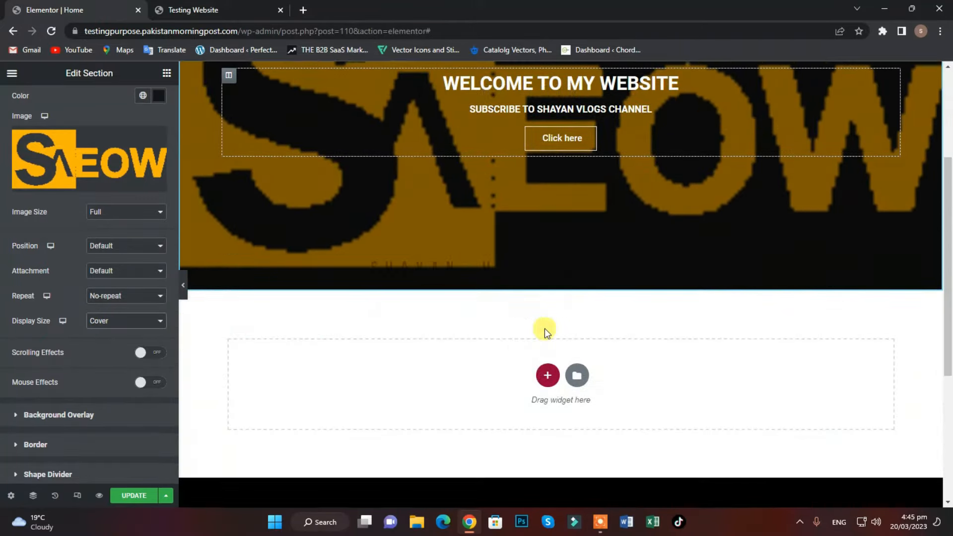
scroll(544, 328, "up", 3)
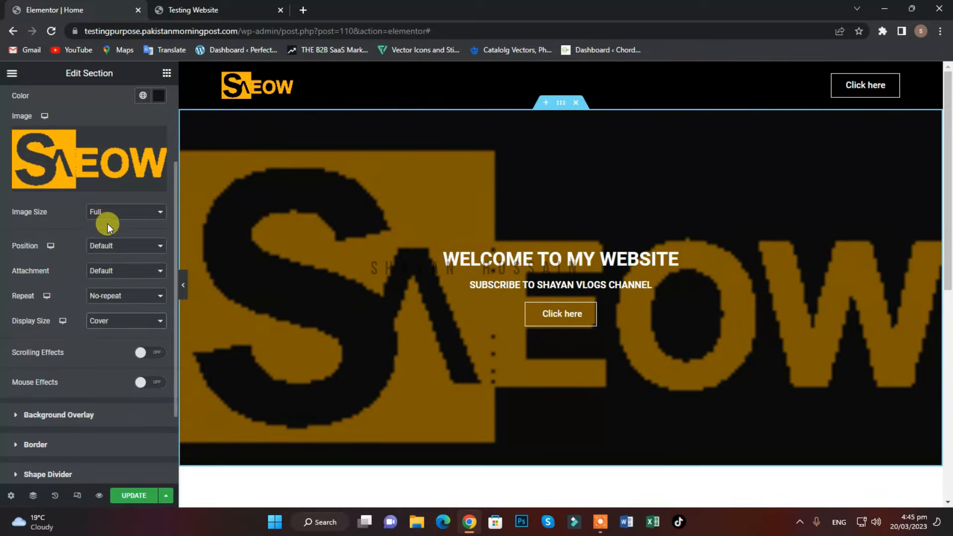
Switch the first section's background type to Gradient and review it on the page.
scroll(107, 223, "up", 3)
left_click(127, 190)
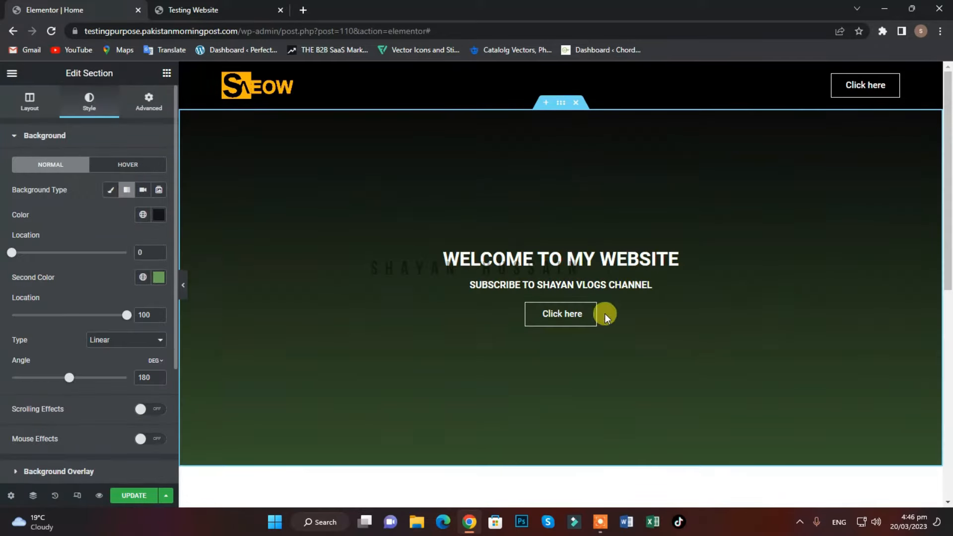
scroll(597, 348, "down", 1)
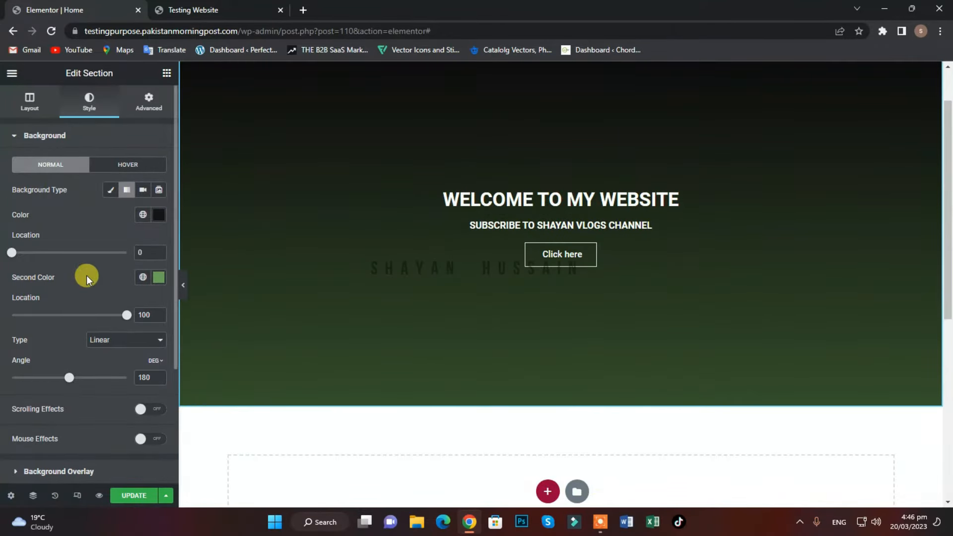
scroll(445, 339, "up", 1)
scroll(459, 342, "down", 1)
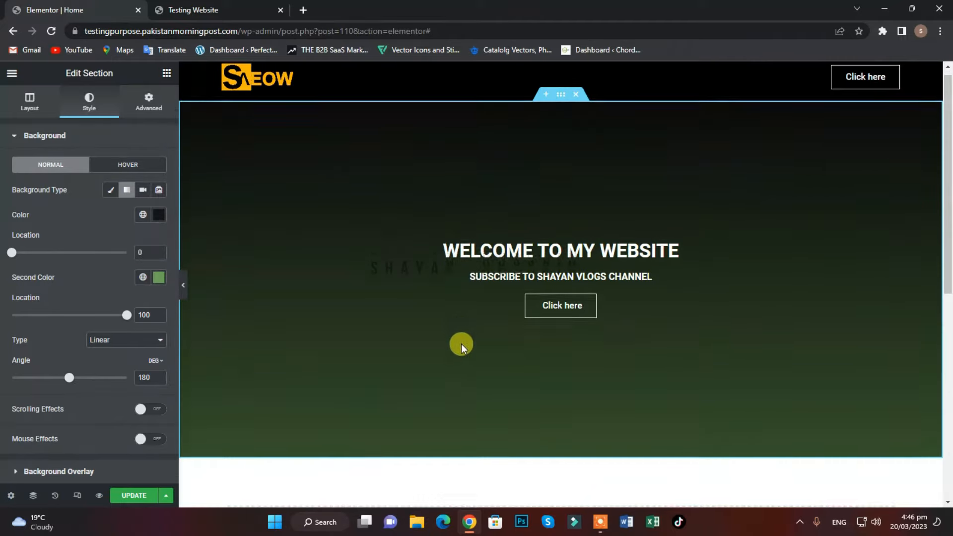
scroll(541, 355, "up", 1)
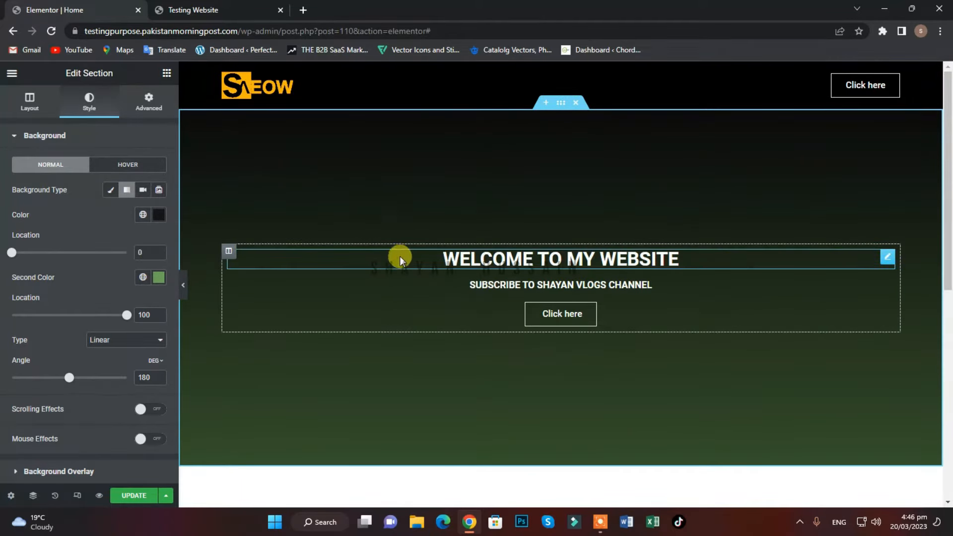
Change the gradient's second color from green to dark gold #8D710C.
left_click(159, 278)
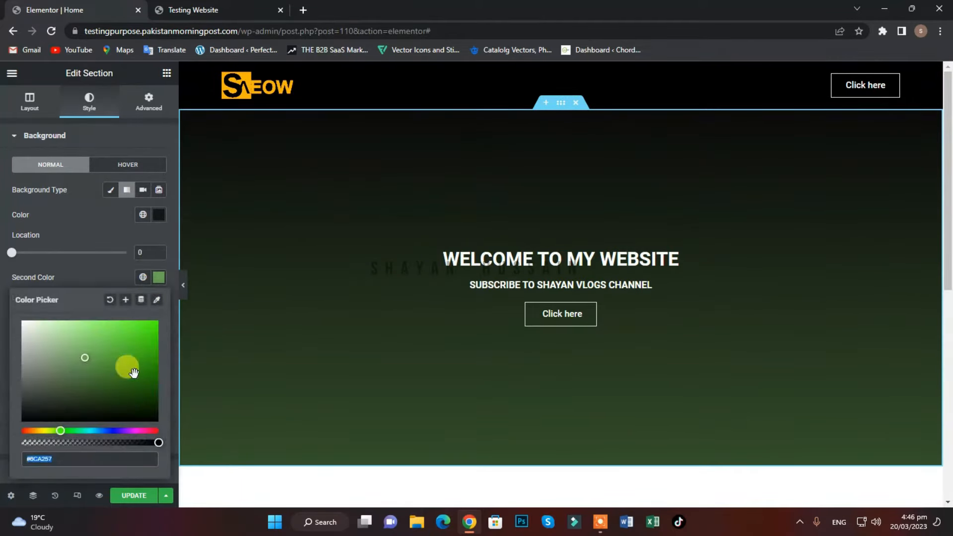
left_click_drag(59, 433, 39, 435)
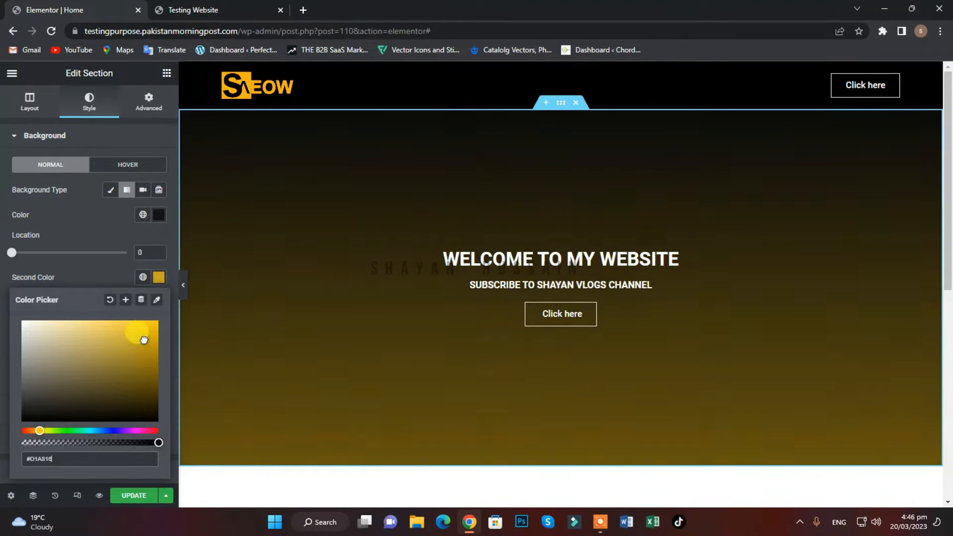
left_click_drag(144, 341, 147, 353)
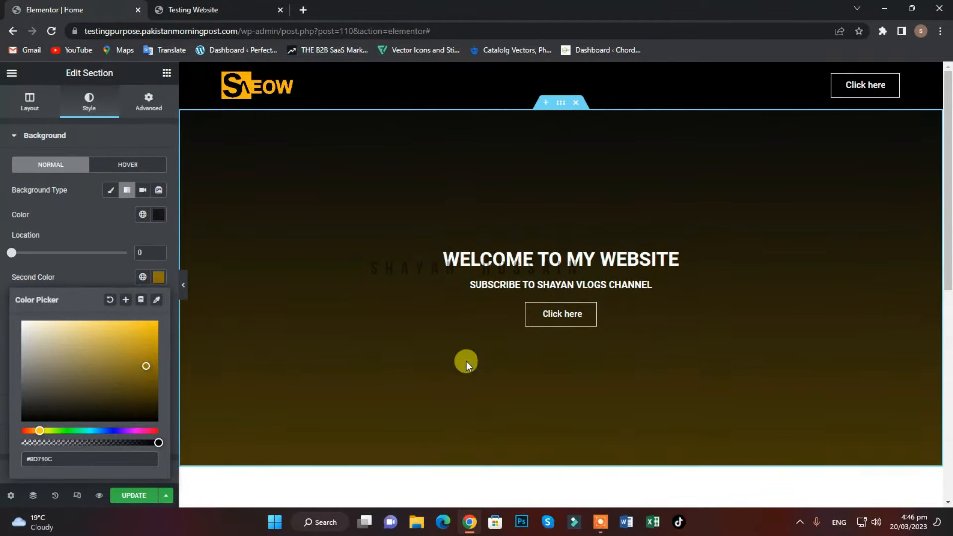
scroll(464, 373, "down", 5)
scroll(463, 393, "up", 5)
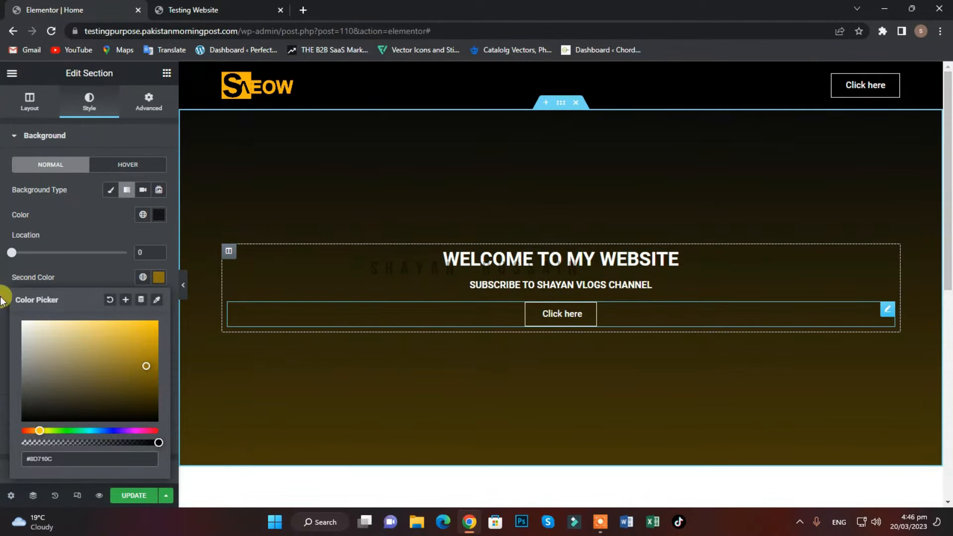
Give the Click here button under the headings a Fade In entrance animation and update the page.
left_click(149, 101)
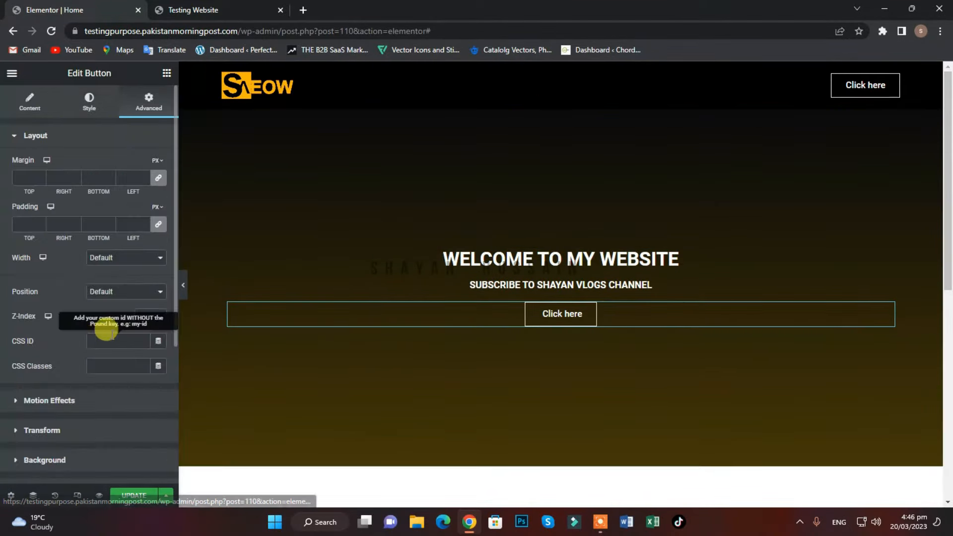
scroll(50, 352, "down", 1)
left_click(16, 340)
left_click(58, 303)
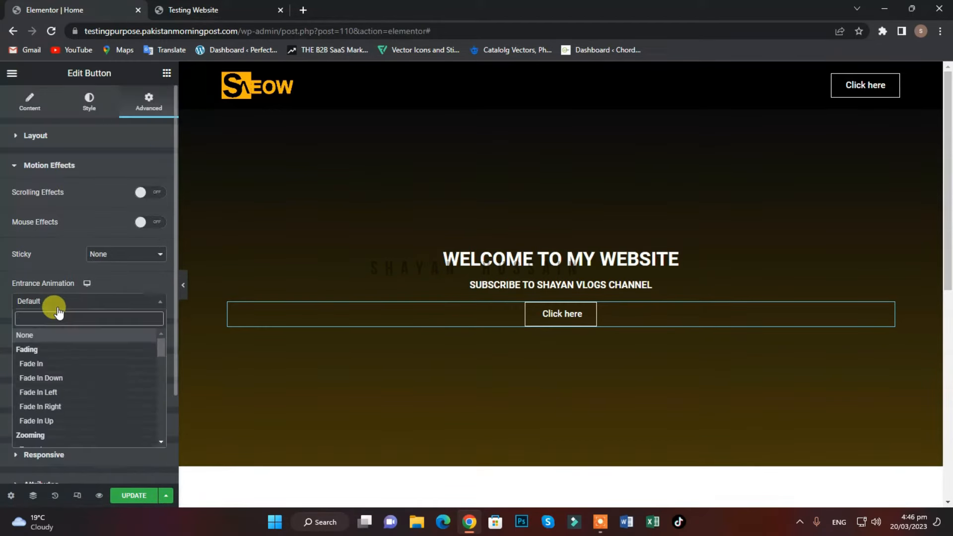
left_click(49, 364)
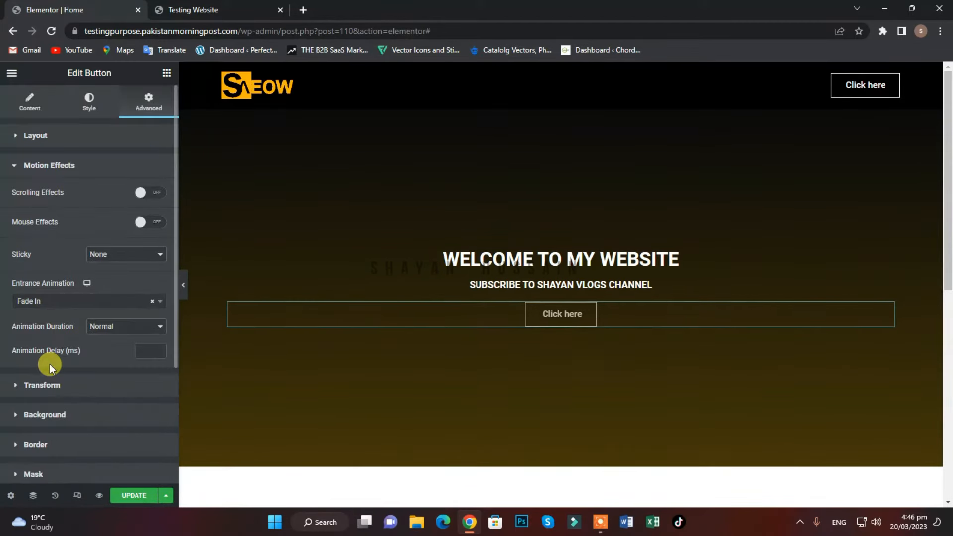
scroll(473, 381, "down", 5)
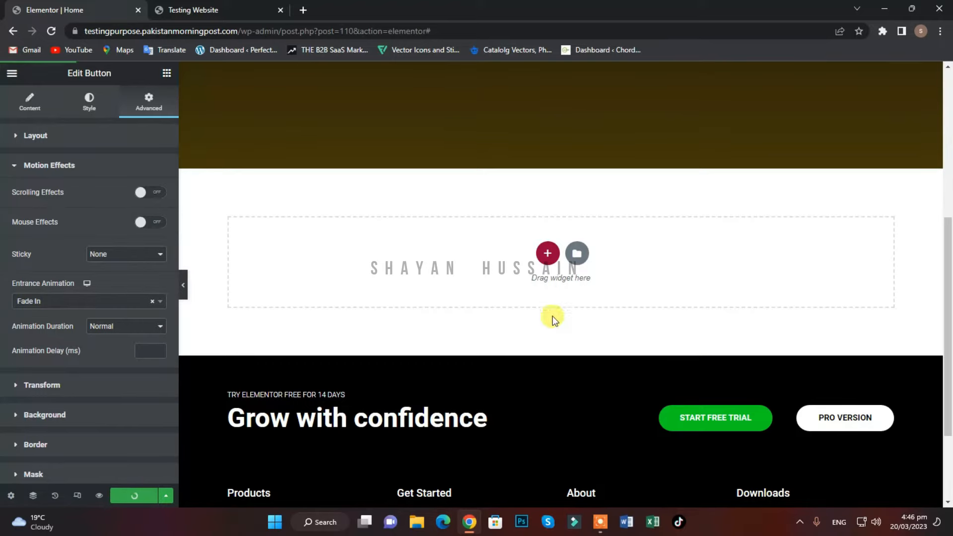
scroll(551, 317, "up", 10)
Reload the live Testing Website page to check the gradient section and its entrance animations.
left_click(188, 11)
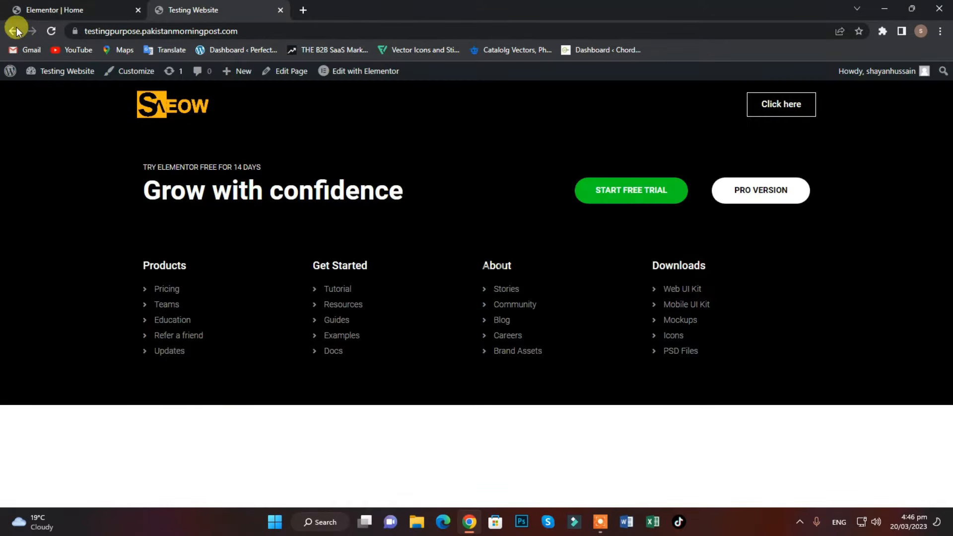
left_click(44, 32)
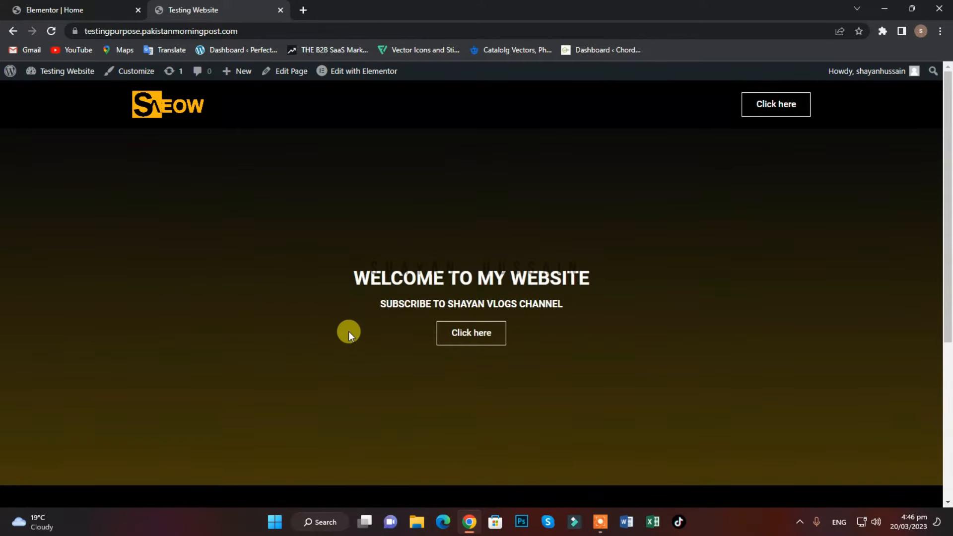
left_click(53, 30)
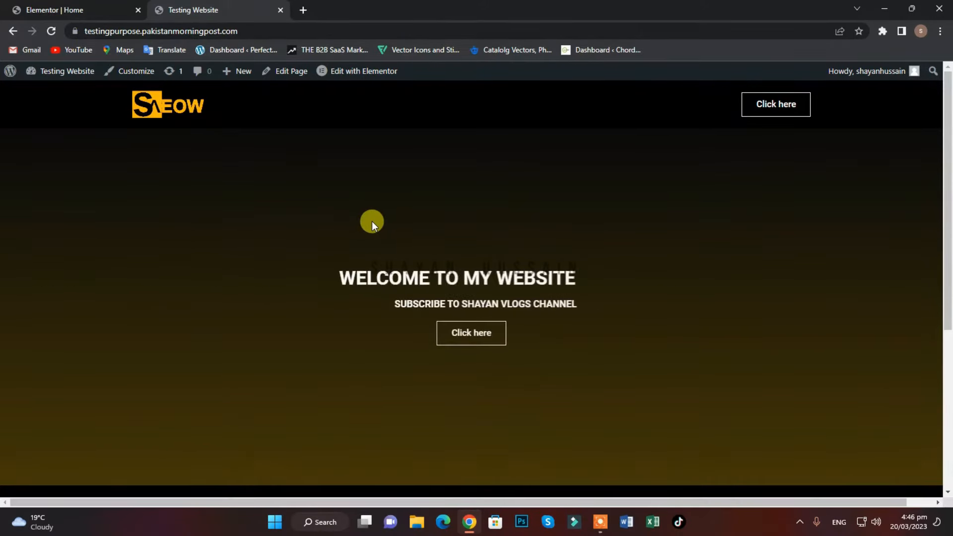
scroll(361, 278, "down", 4)
scroll(357, 280, "up", 4)
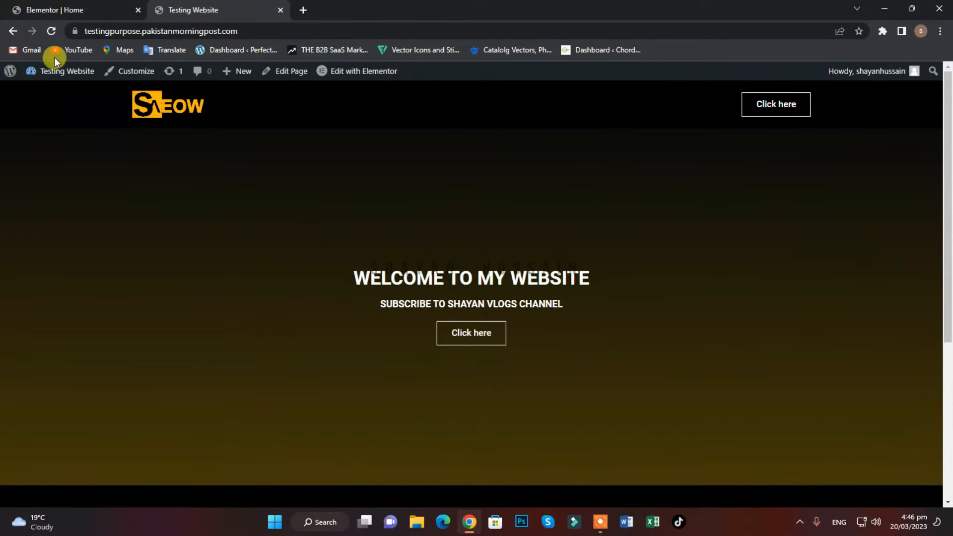
left_click(53, 35)
Back in the Elementor editor, set the first section's minimum height to 550 px and update the page.
left_click(55, 10)
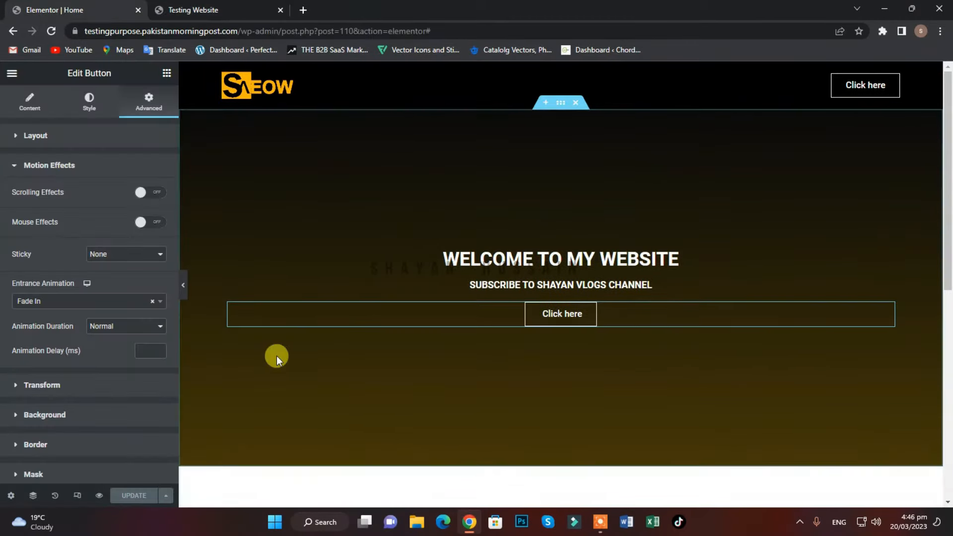
left_click(558, 106)
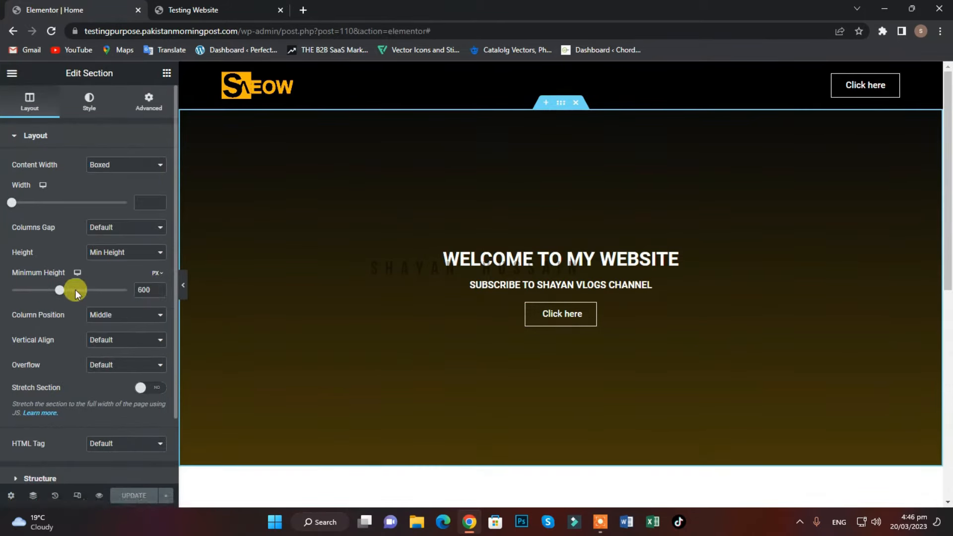
left_click_drag(62, 291, 56, 295)
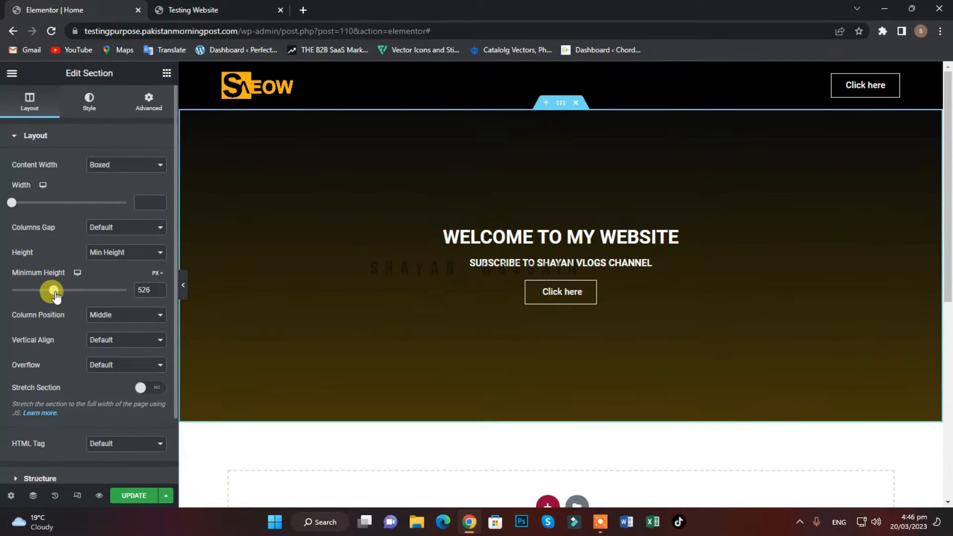
double_click(141, 289)
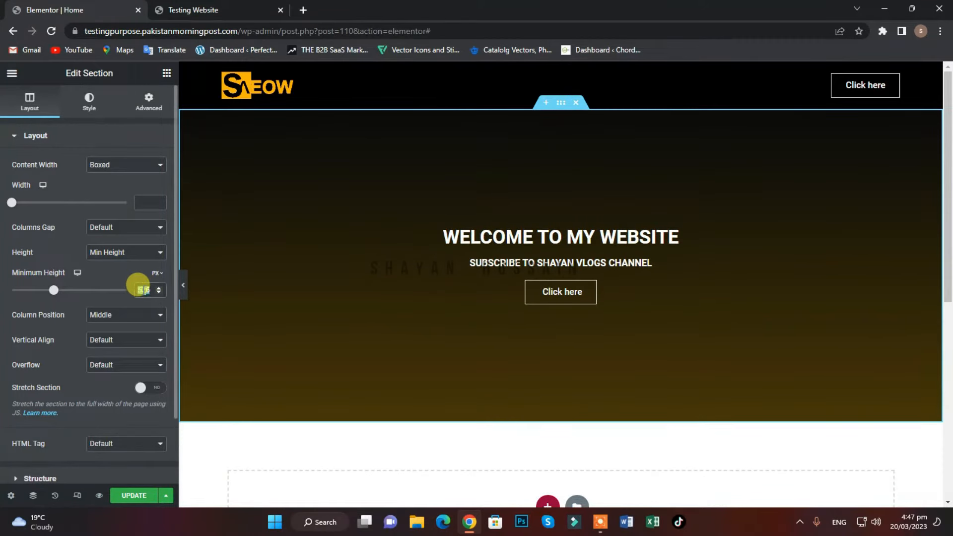
type("550")
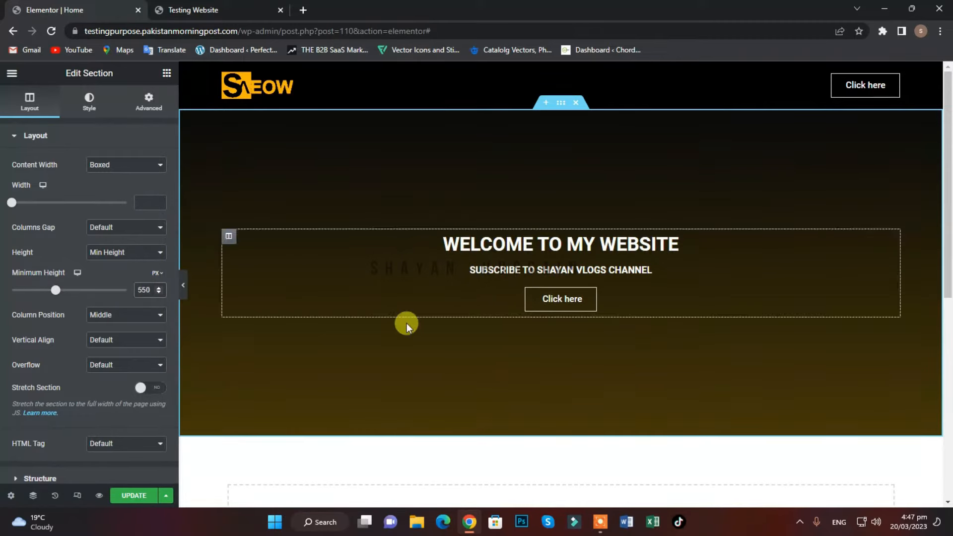
left_click(132, 496)
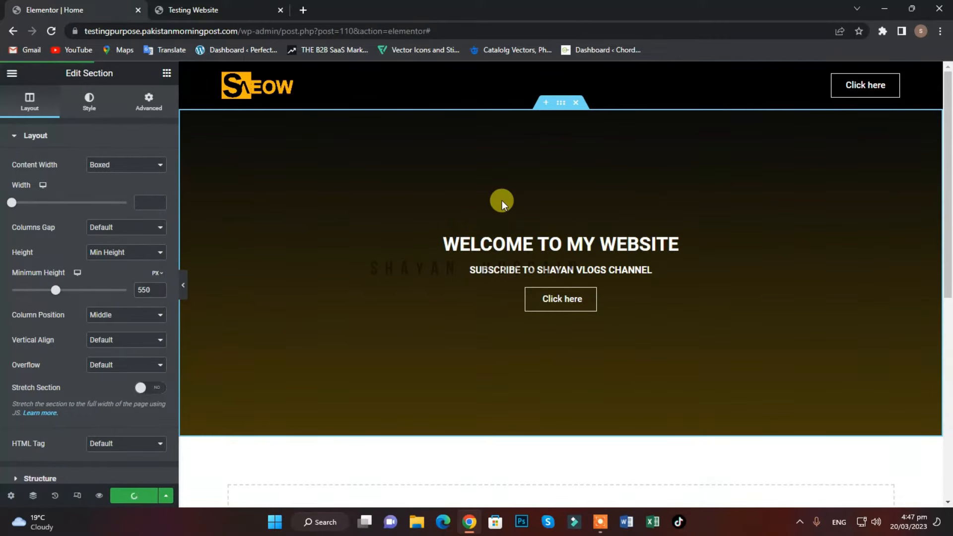
Set the first section's linear gradient angle to 24 degrees and update the page.
left_click(82, 104)
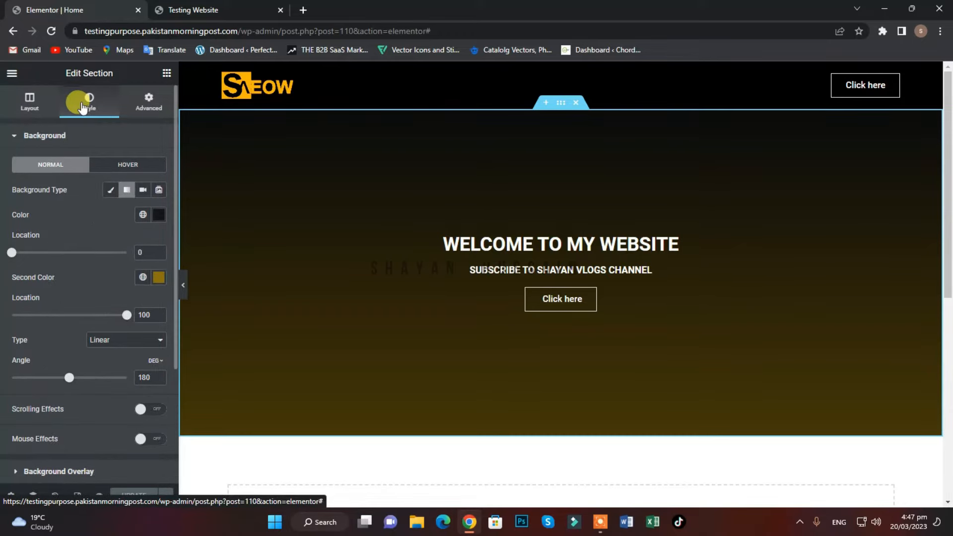
scroll(65, 349, "down", 1)
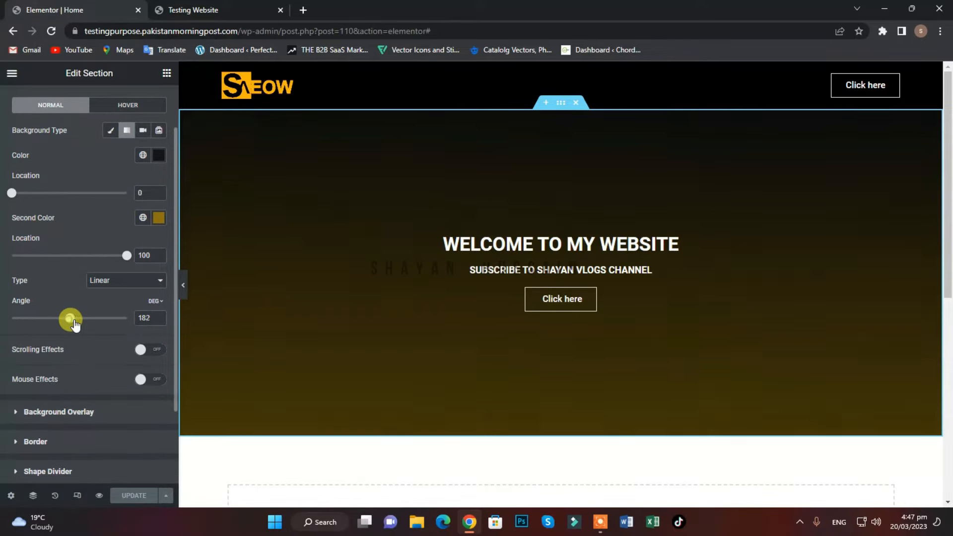
left_click_drag(74, 321, 75, 322)
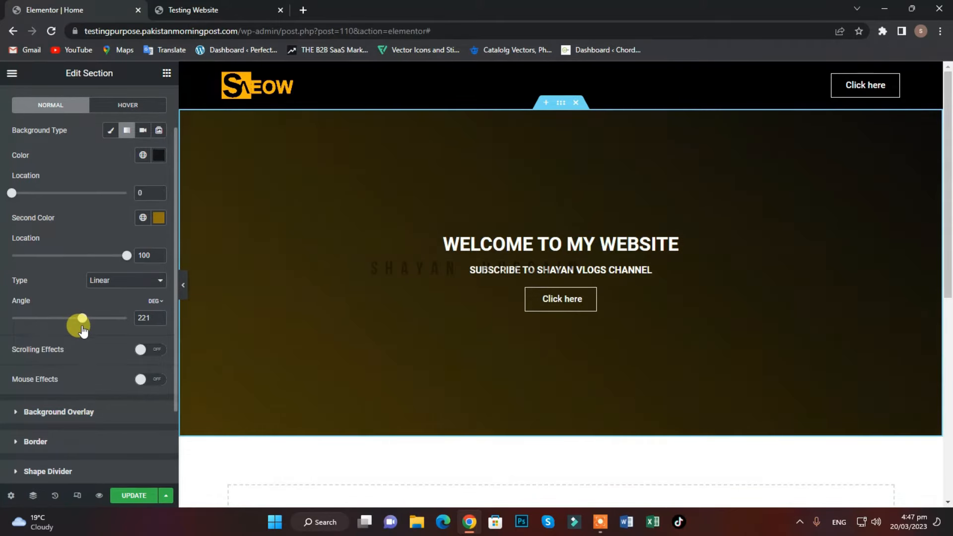
left_click_drag(94, 332, 34, 331)
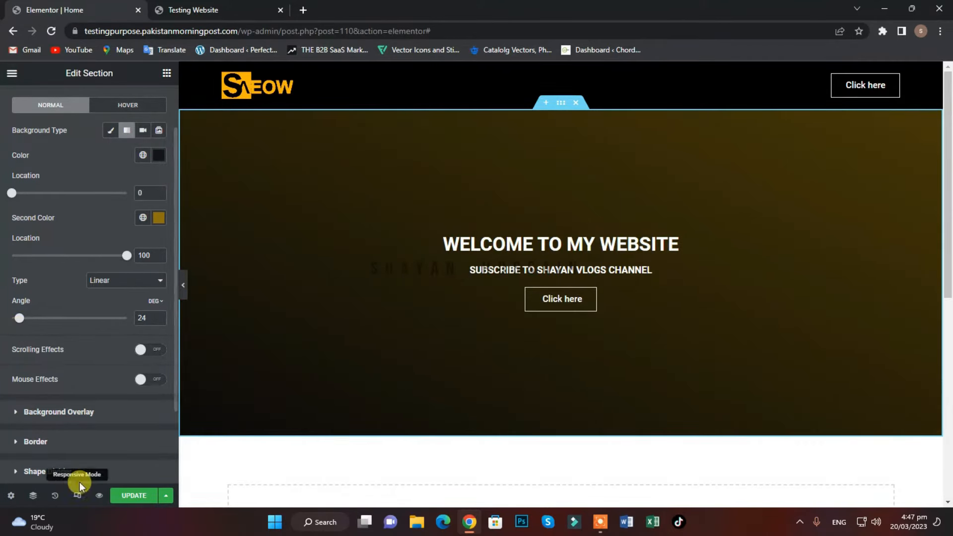
left_click(132, 495)
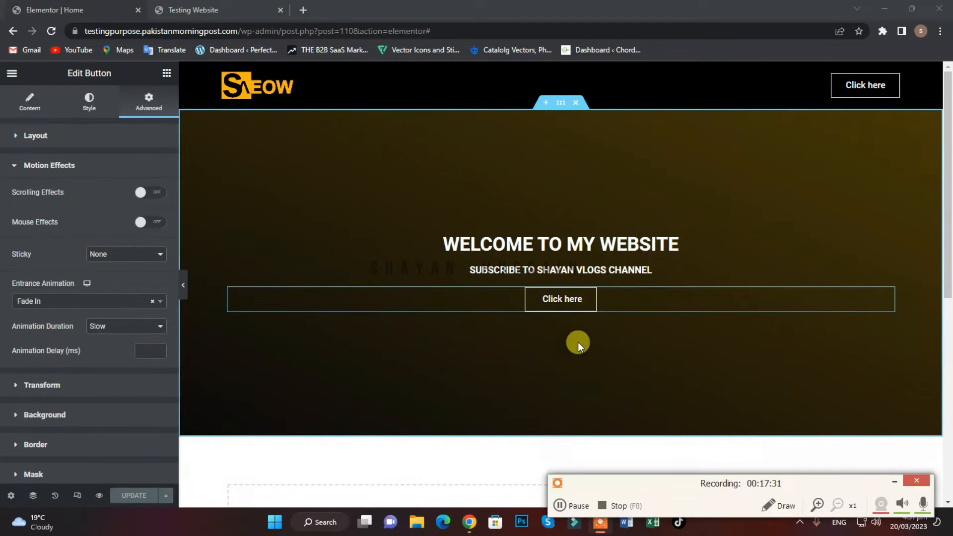
Choose Slow as the animation duration of the Click here button under the headings.
left_click(543, 304)
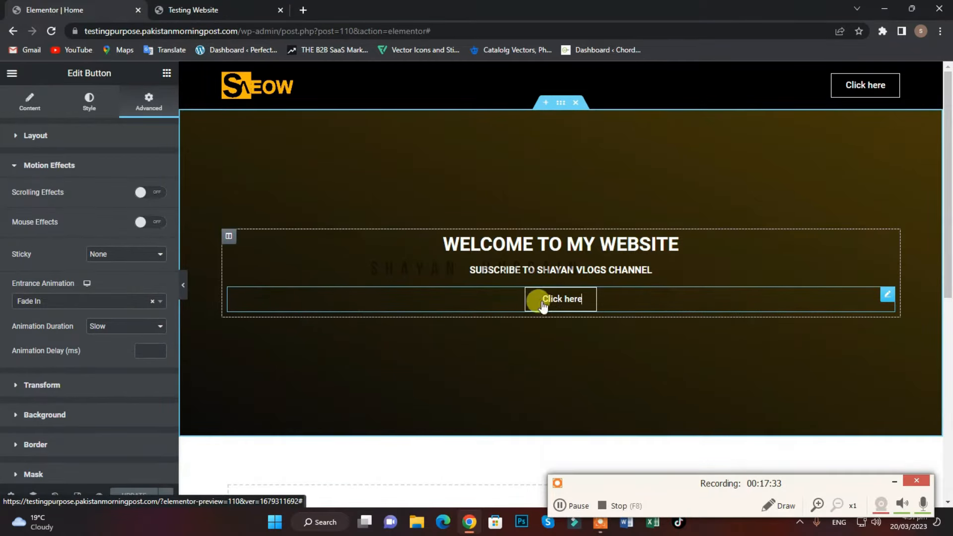
scroll(54, 343, "down", 1)
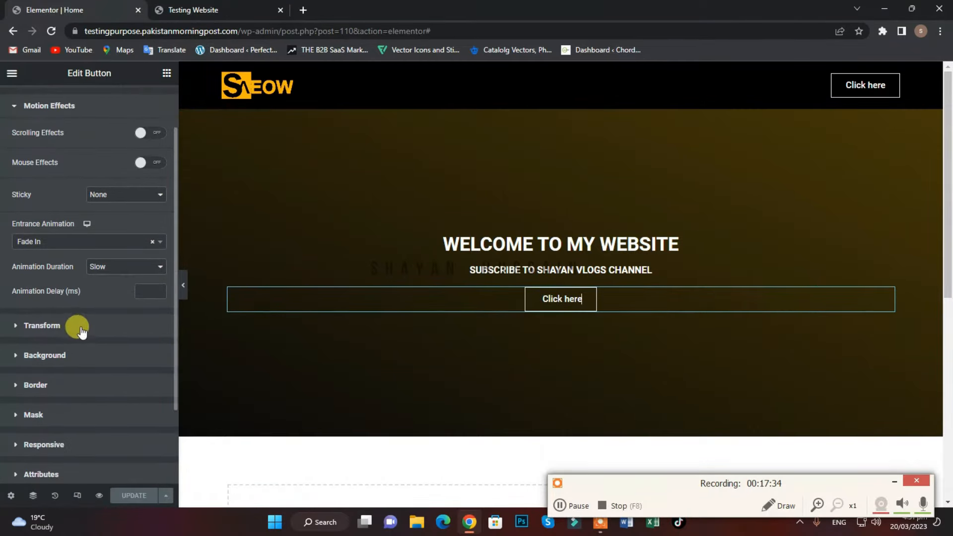
left_click(114, 272)
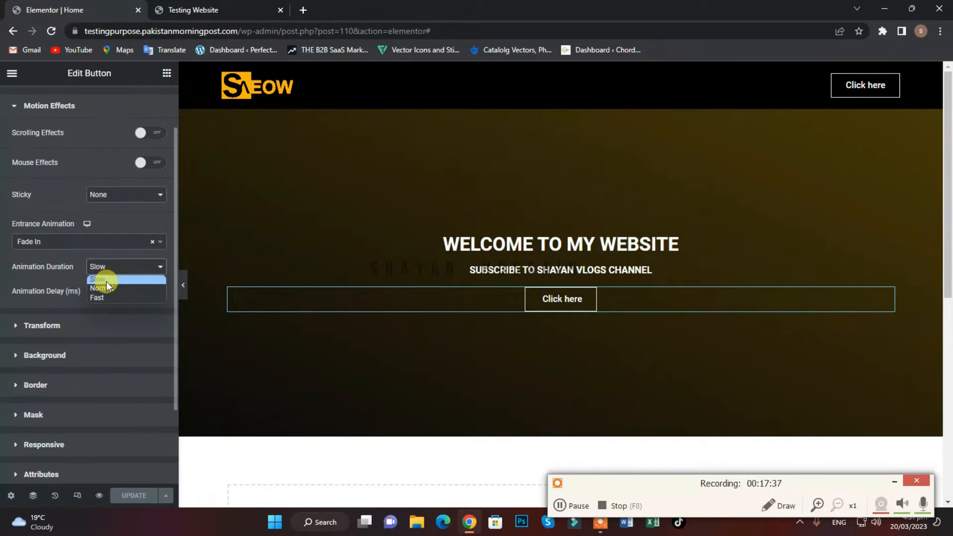
left_click(96, 279)
Reload the live Testing Website page to check the first section and its animations, and return to the Elementor editor.
left_click(198, 10)
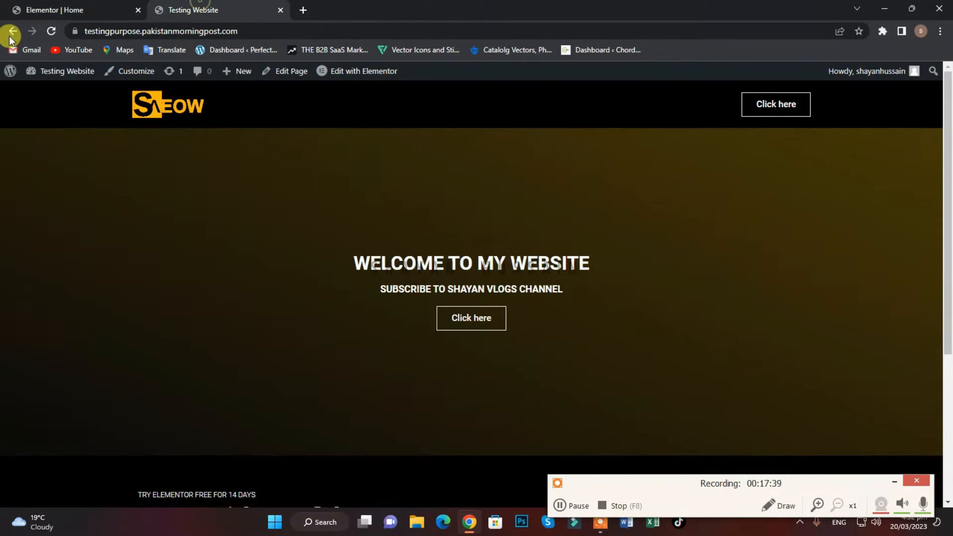
left_click(50, 30)
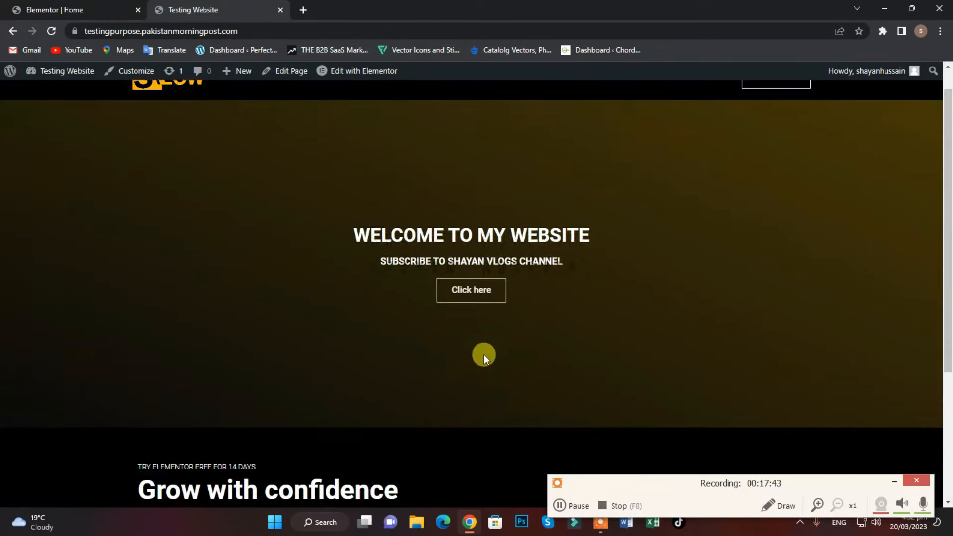
scroll(487, 360, "down", 2)
scroll(475, 383, "up", 3)
left_click(73, 9)
scroll(519, 325, "down", 4)
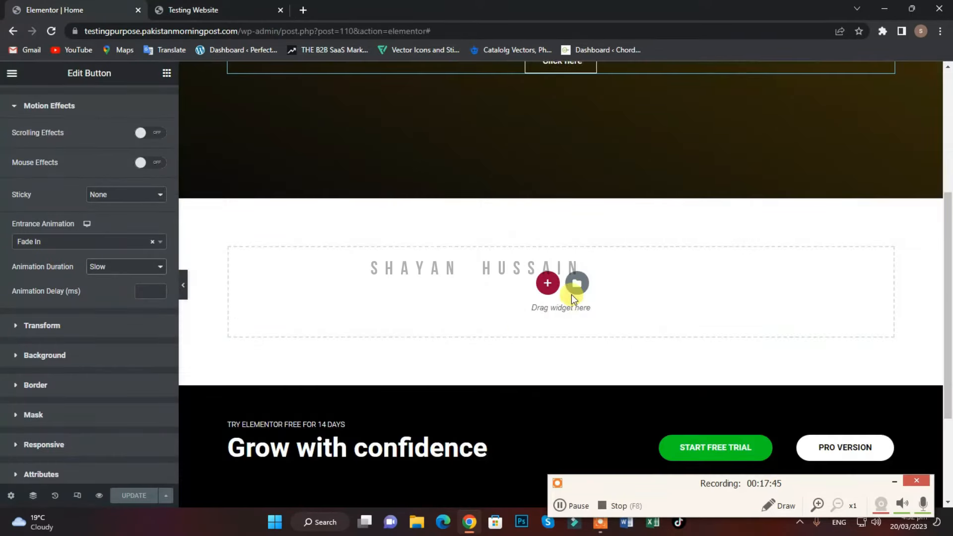
left_click(547, 283)
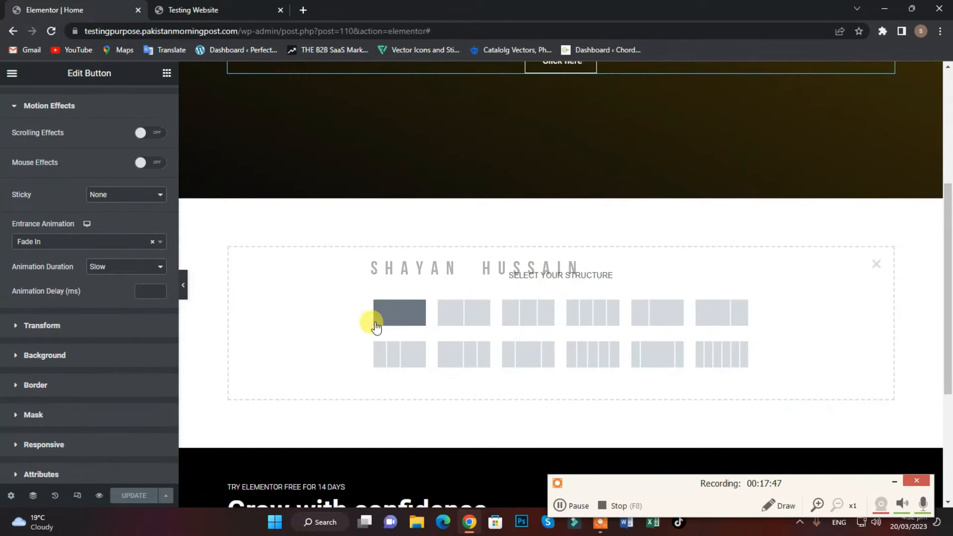
left_click(449, 318)
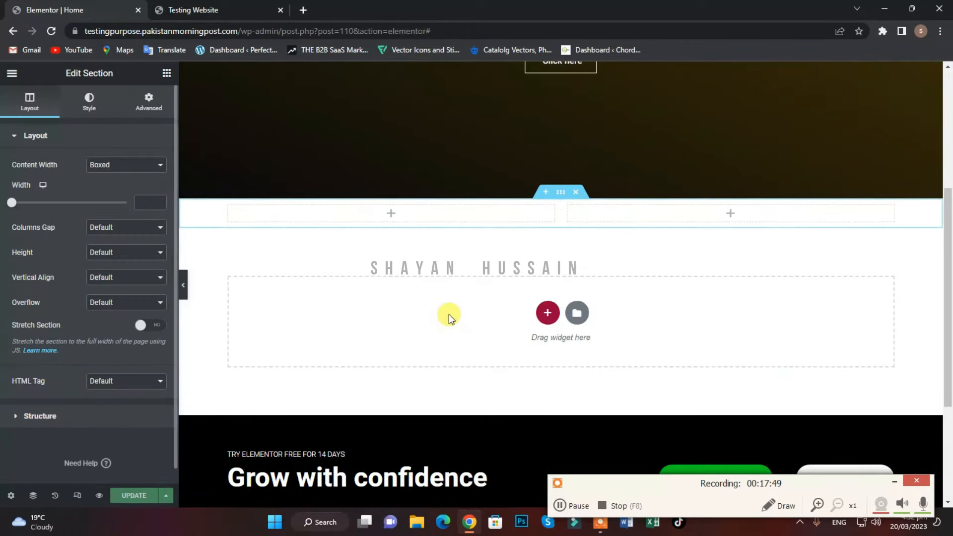
left_click(584, 194)
Add a single-column section below the gradient section and place a two-column Inner Section in it.
left_click(548, 283)
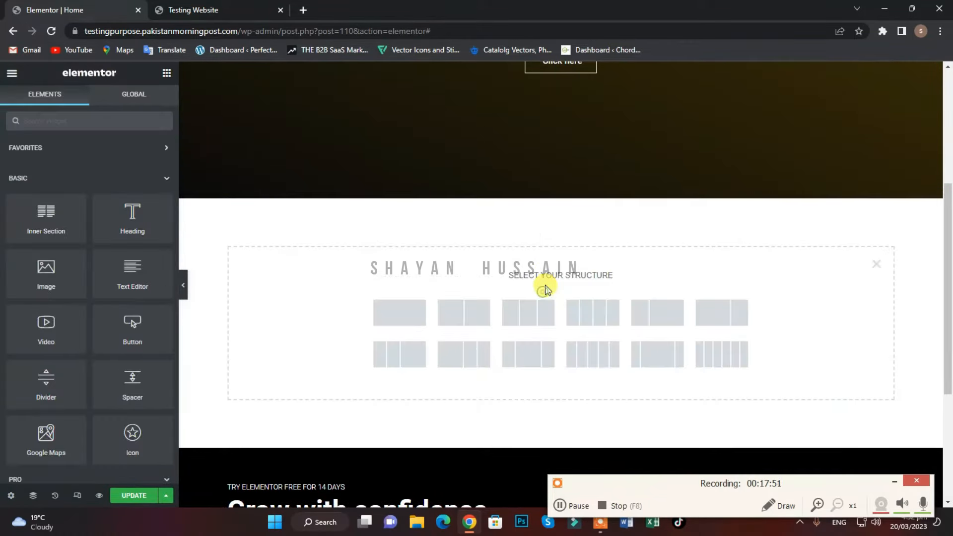
left_click(383, 323)
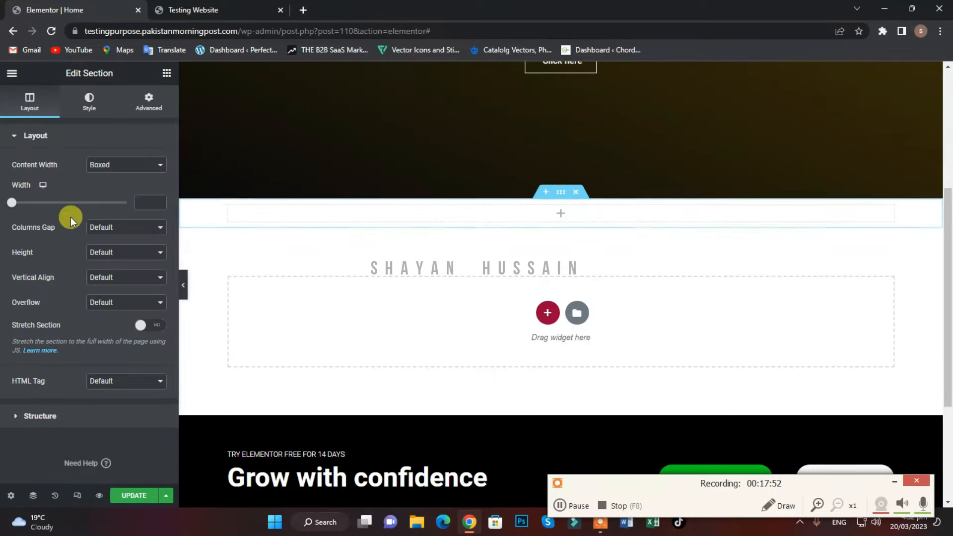
left_click(8, 71)
left_click(8, 71)
left_click_drag(37, 221, 425, 219)
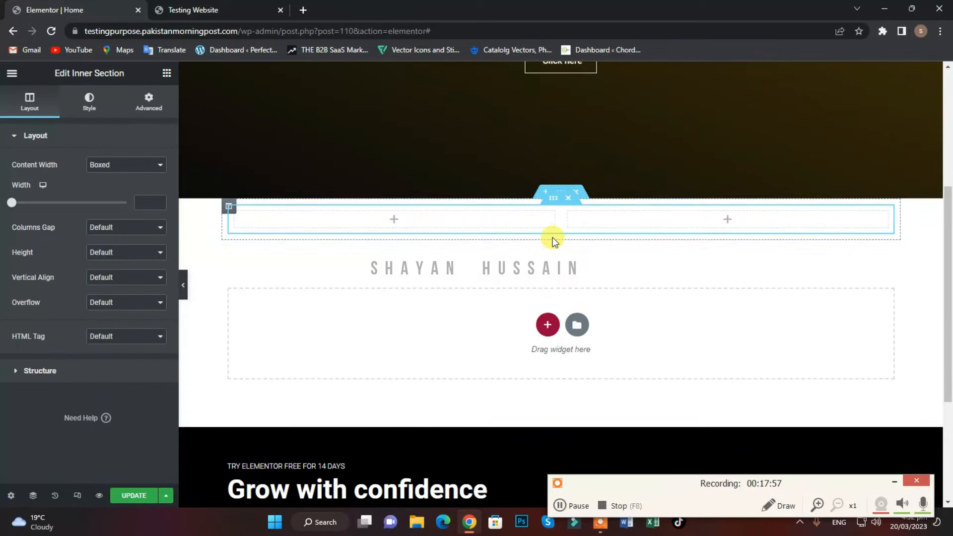
Place a Spacer widget above the inner section and an Image widget in the inner section's first column.
left_click(13, 75)
left_click(11, 75)
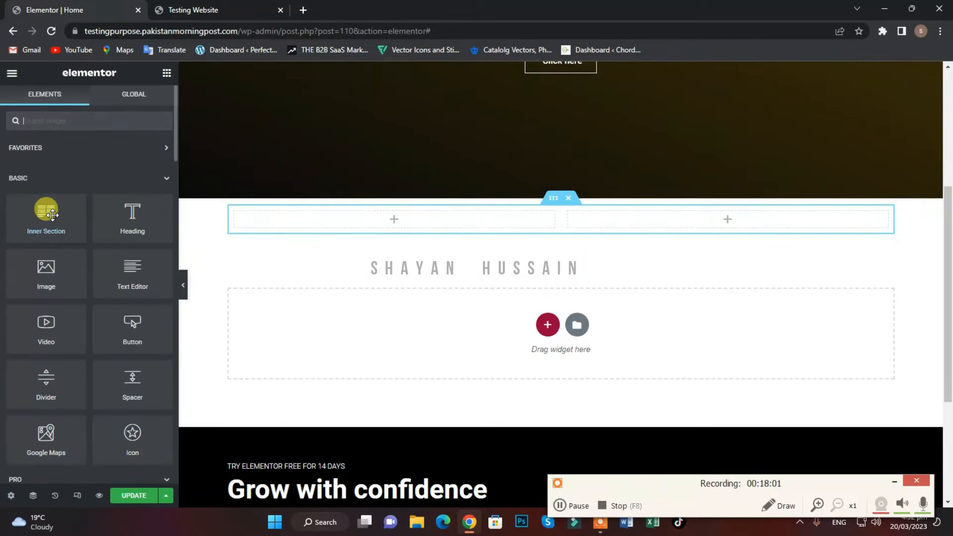
left_click_drag(133, 396, 458, 213)
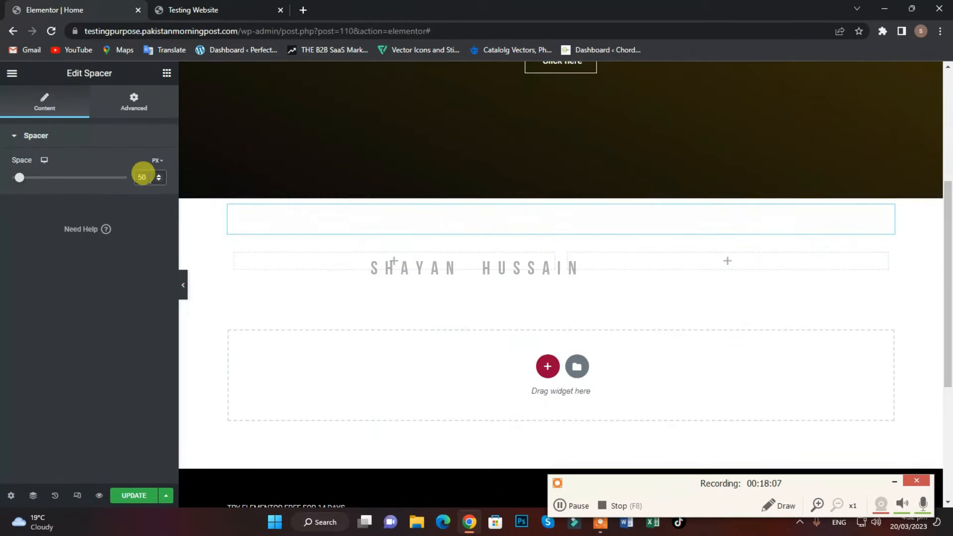
left_click(167, 72)
left_click_drag(44, 270, 394, 262)
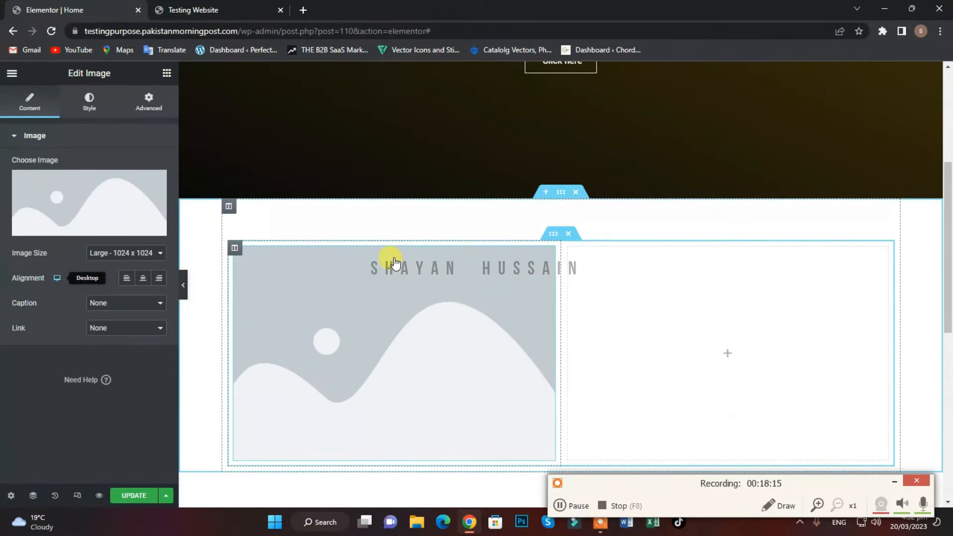
Place a Heading widget in the inner section's second column with a Text Editor widget beneath it.
scroll(426, 261, "down", 5)
scroll(437, 266, "up", 4)
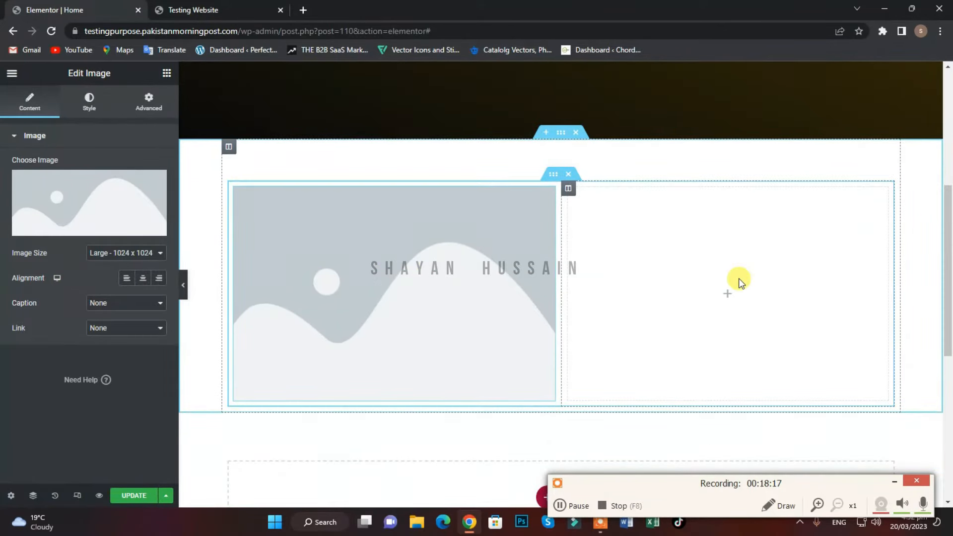
left_click(167, 73)
left_click_drag(134, 211, 719, 293)
left_click(13, 79)
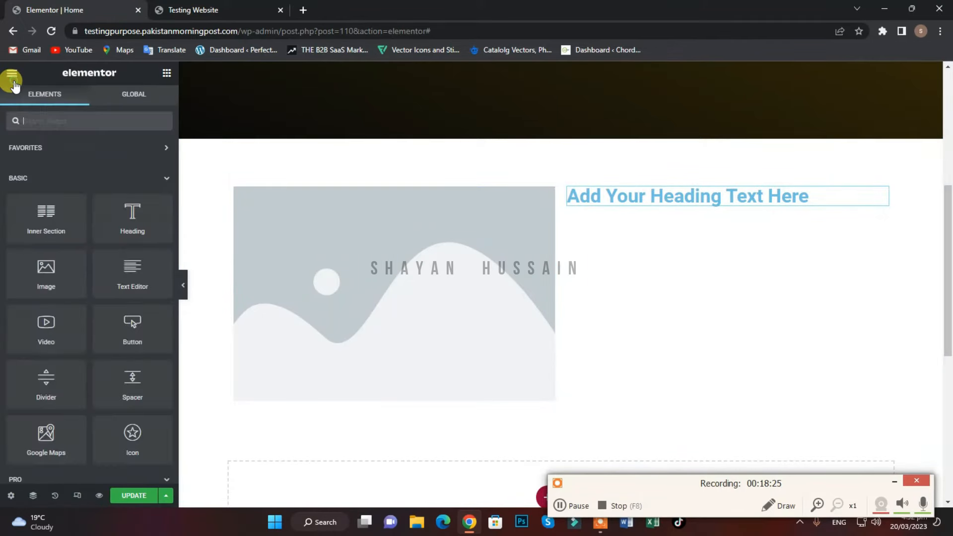
left_click_drag(133, 272, 672, 219)
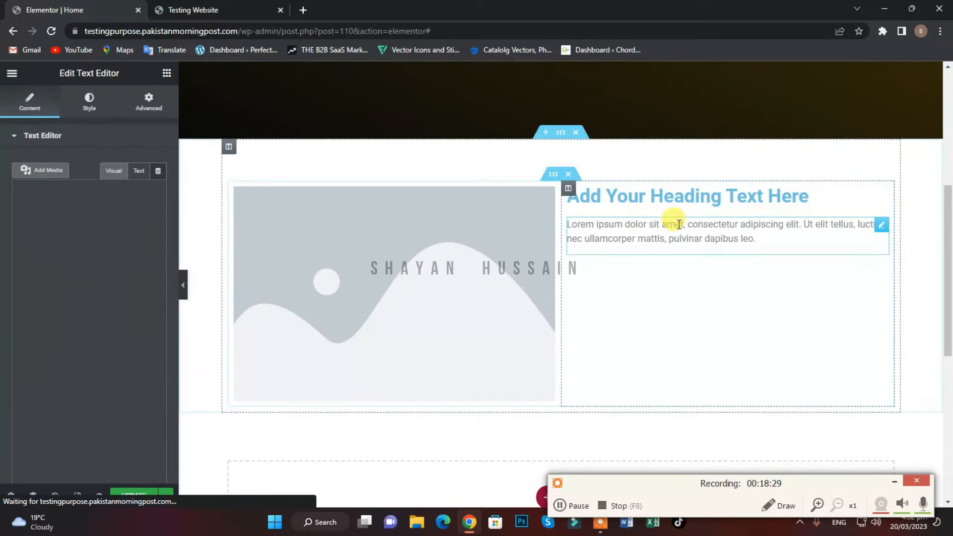
Change the title of the heading beside the image to Services.
left_click(654, 195)
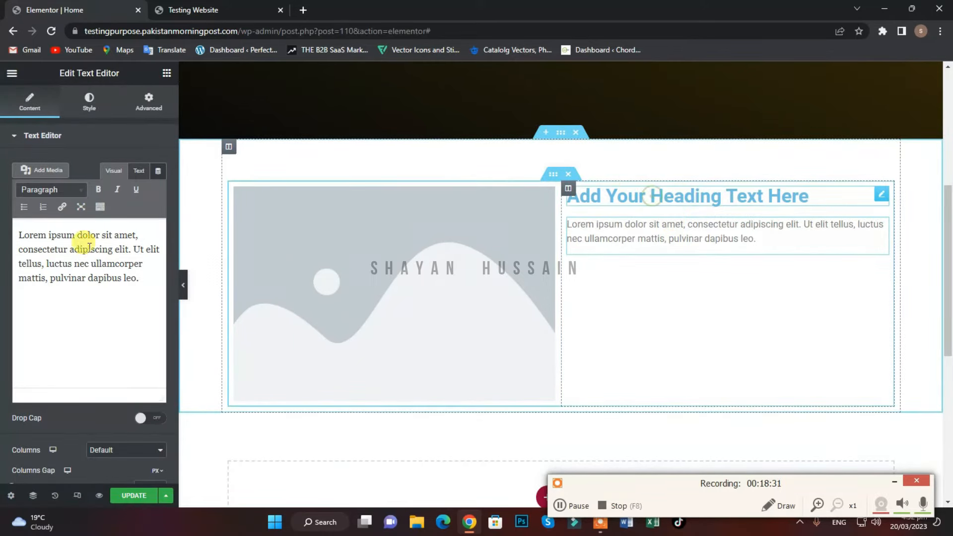
left_click(92, 253)
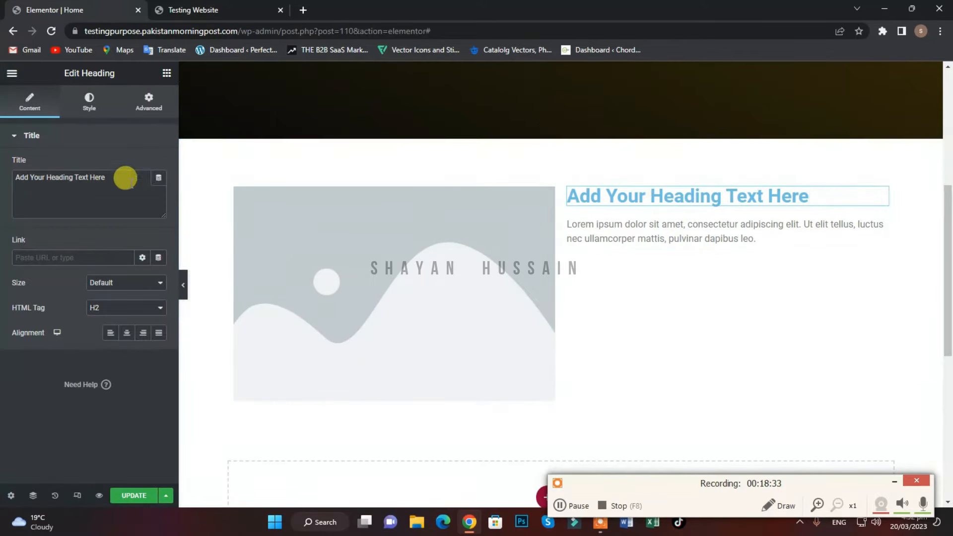
triple_click(100, 177)
type("Services")
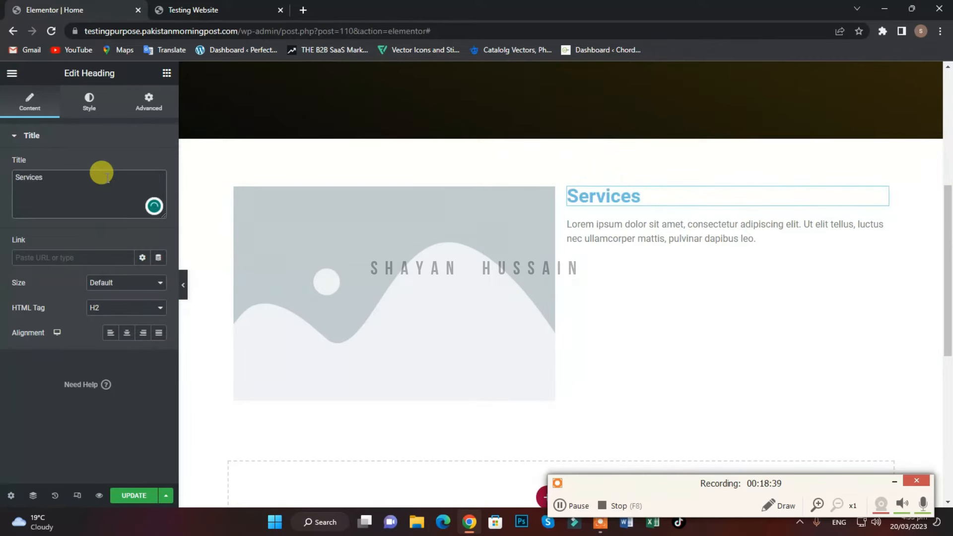
Copy the Lorem ipsum paragraph under the Services heading and paste it twice as separate paragraphs below the original.
left_click(719, 223)
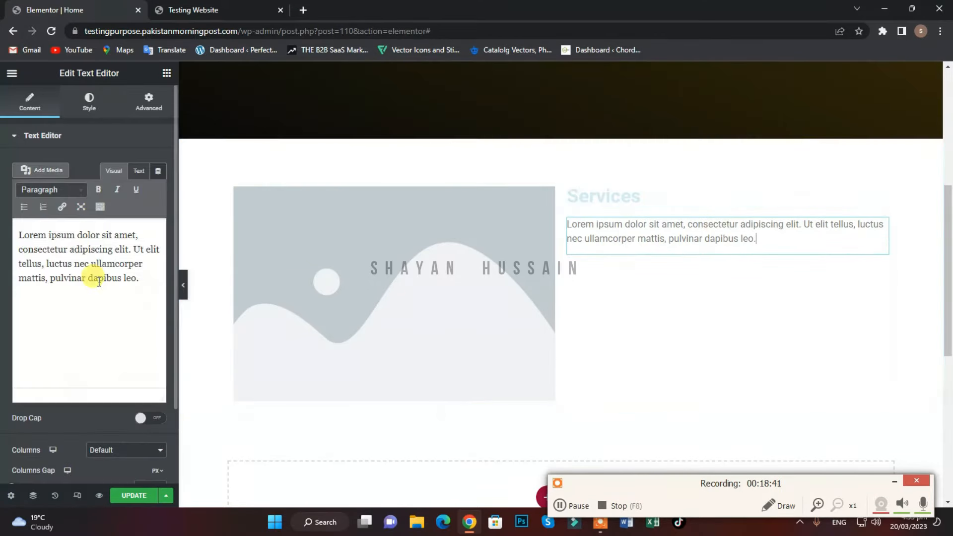
left_click(143, 277)
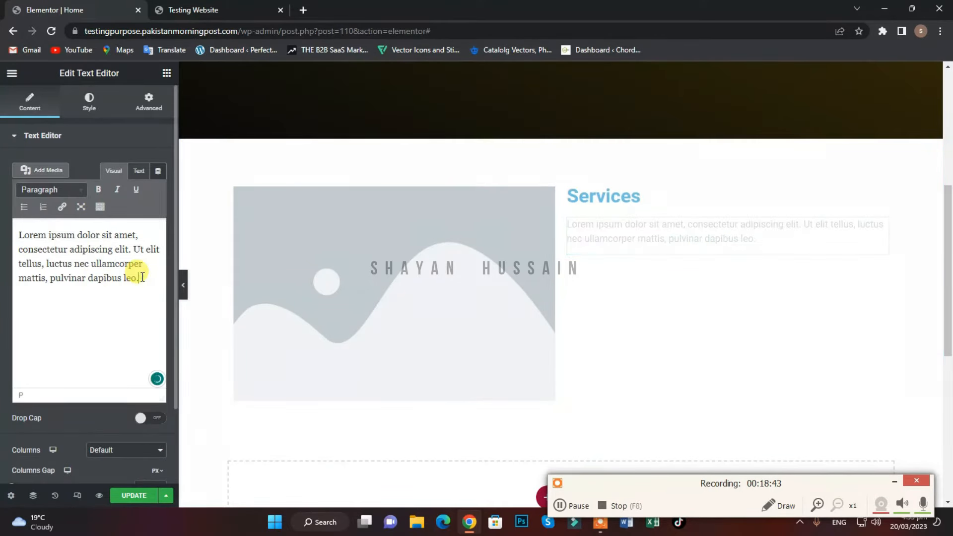
key("ctrl+a")
key("ctrl+c")
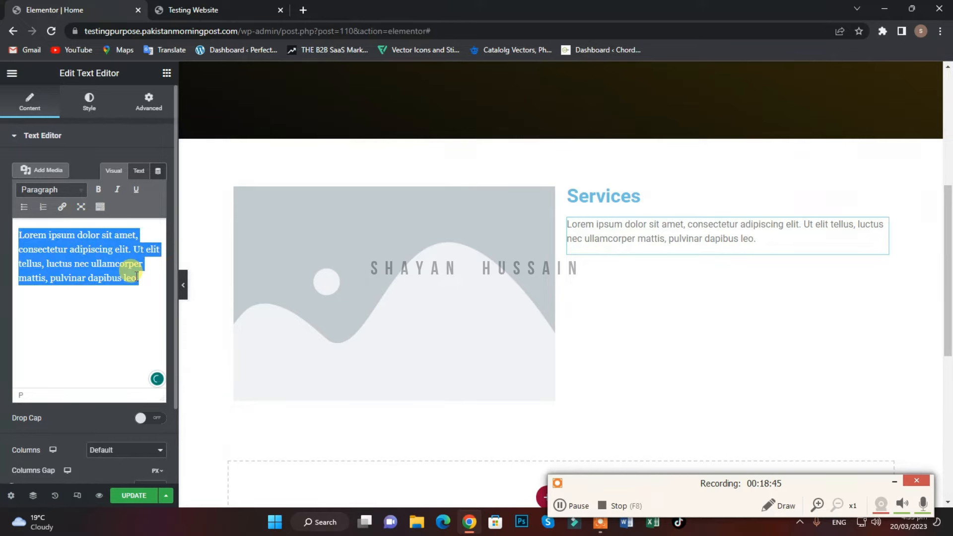
left_click(136, 276)
key("Return")
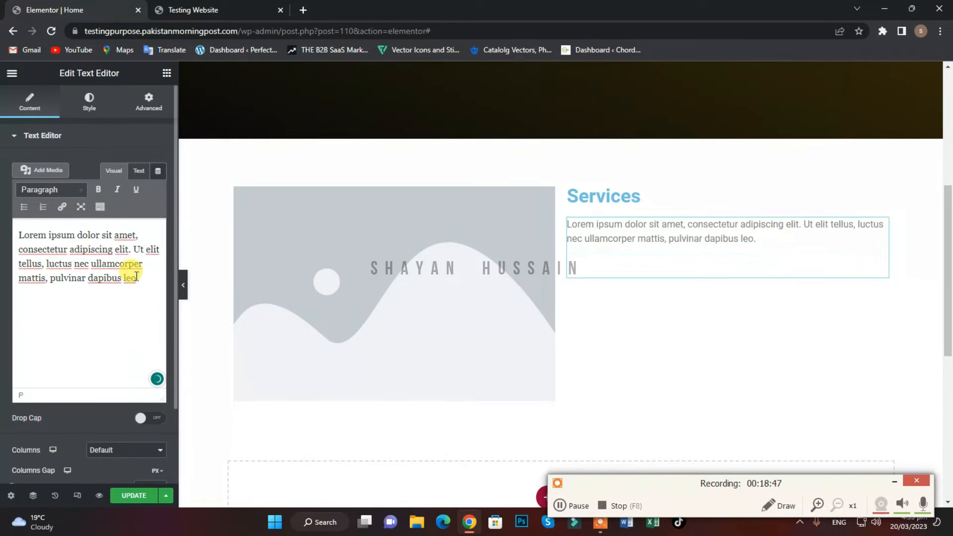
key("ctrl+v")
key("Return")
key("ctrl+v")
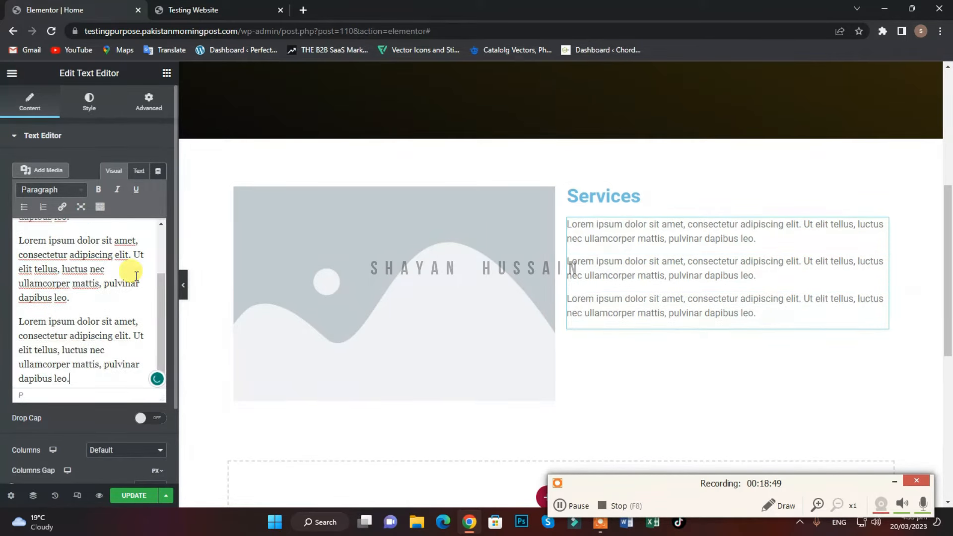
Format all three Lorem ipsum paragraphs as a numbered list in bold.
key("ctrl+a")
left_click(44, 208)
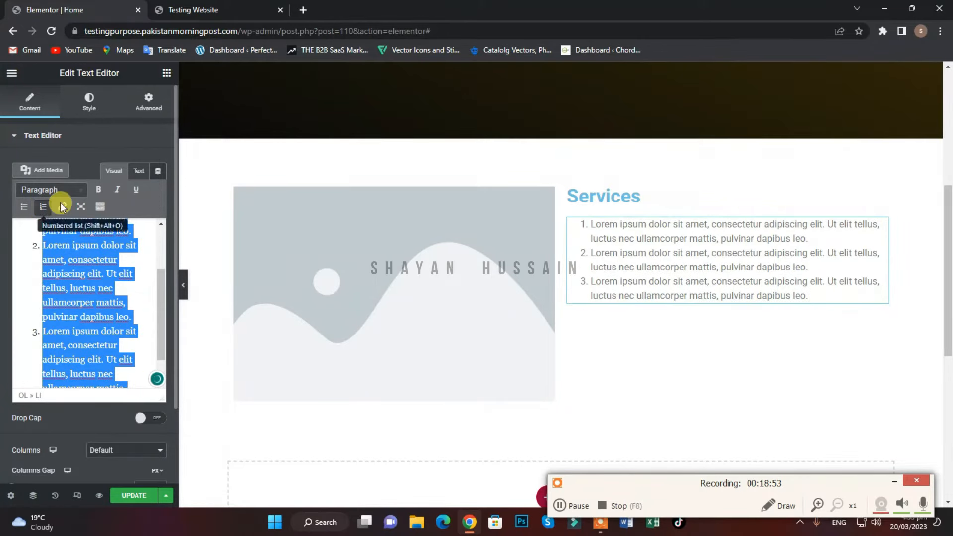
left_click(98, 196)
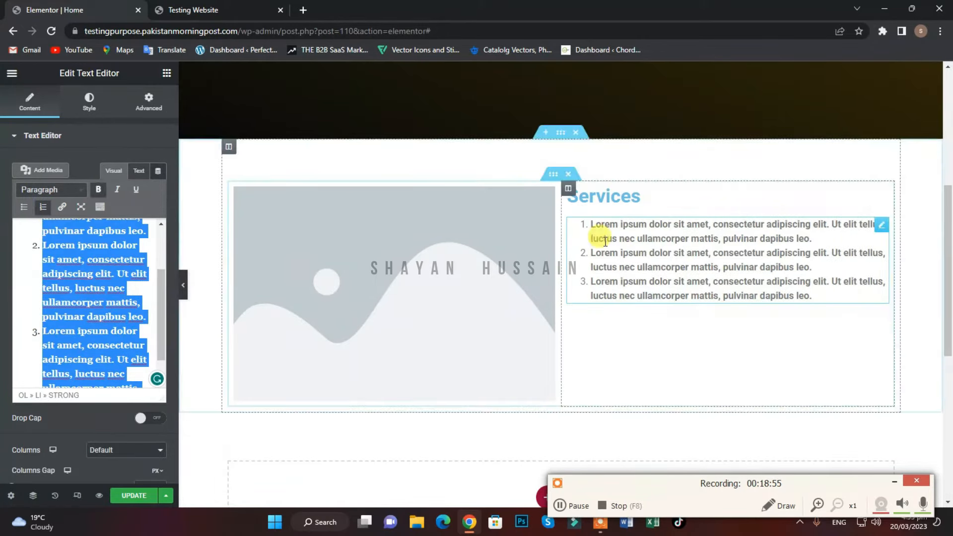
Add an empty column between the image and Services columns and narrow it to about 7% of the width.
left_click(29, 104)
left_click(11, 73)
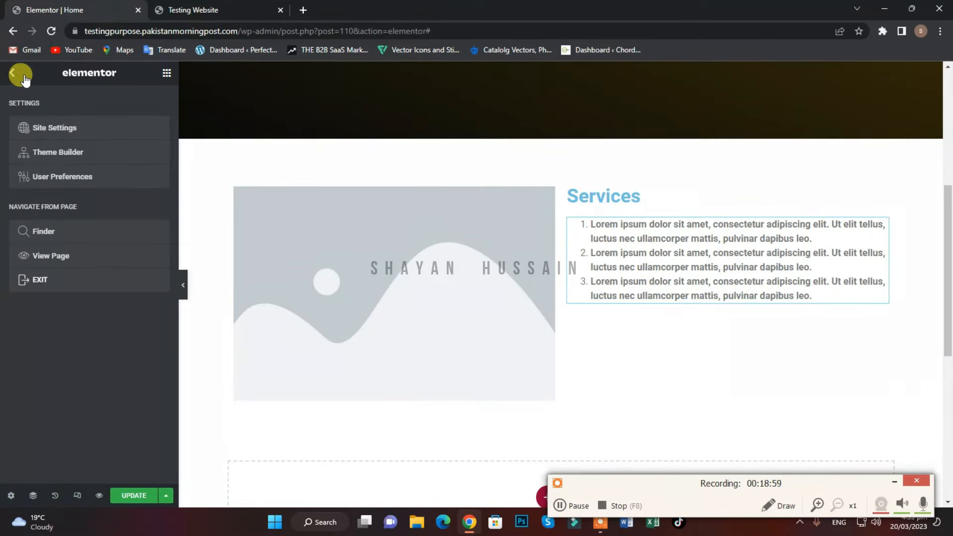
right_click(561, 243)
left_click(575, 291)
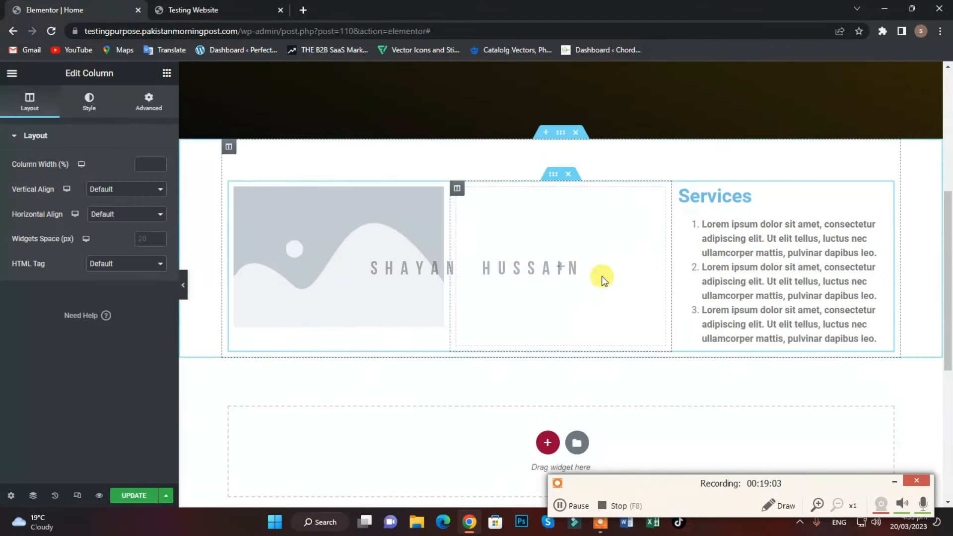
left_click_drag(664, 243, 553, 241)
left_click_drag(450, 238, 576, 241)
left_click_drag(512, 246, 569, 249)
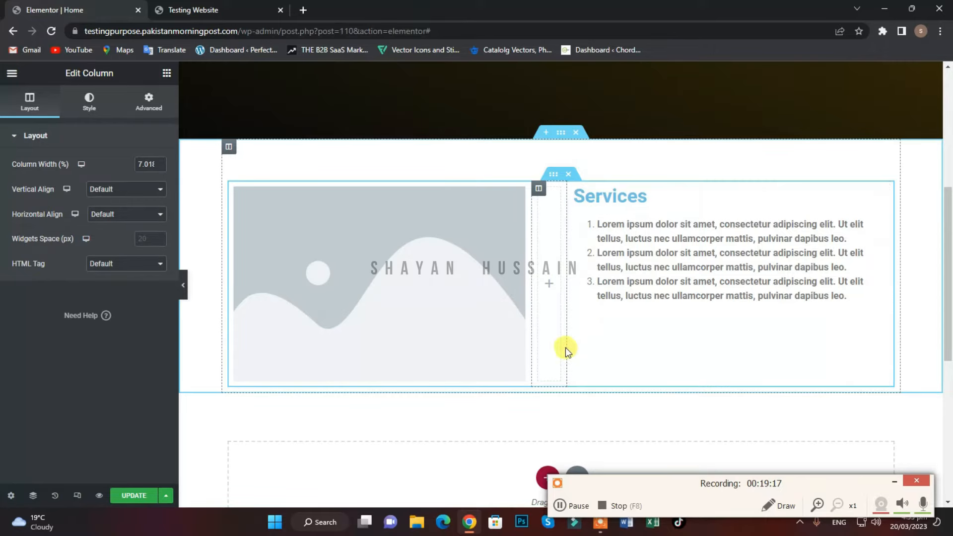
Set the Services heading's text color to black, #000000.
left_click(598, 201)
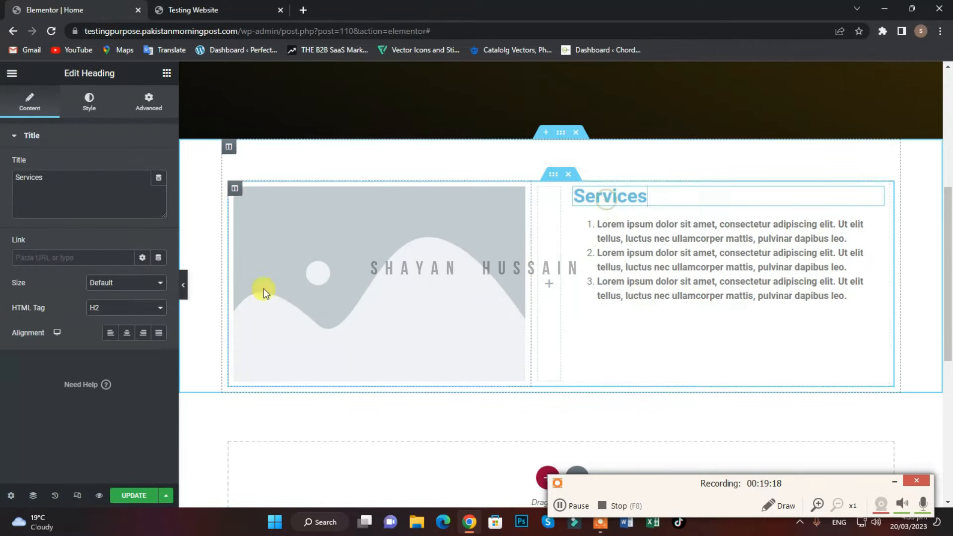
left_click(90, 101)
left_click(158, 164)
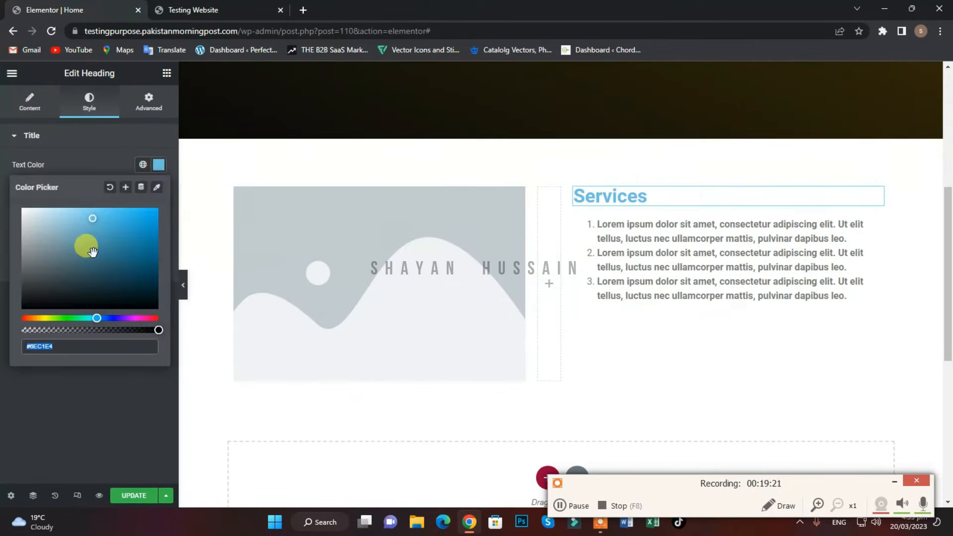
left_click_drag(85, 245, 3, 377)
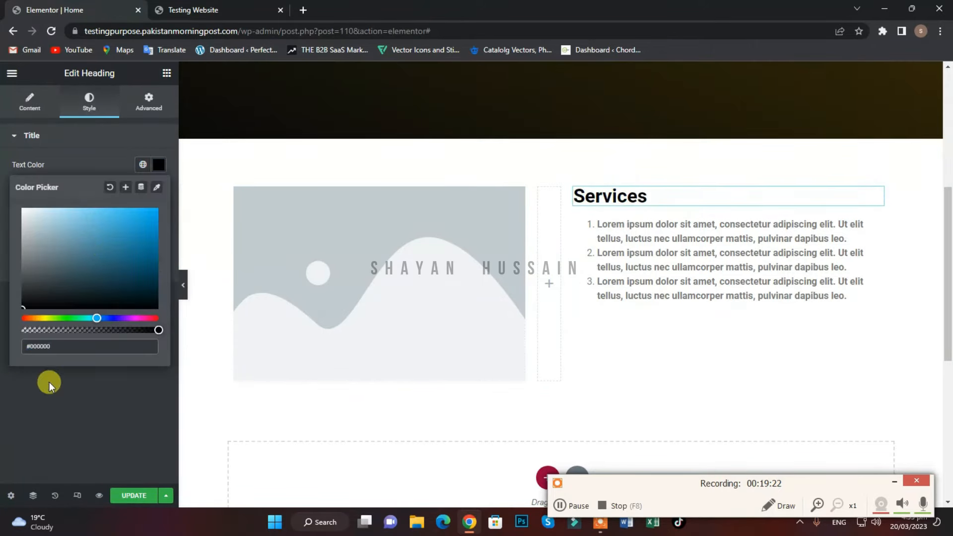
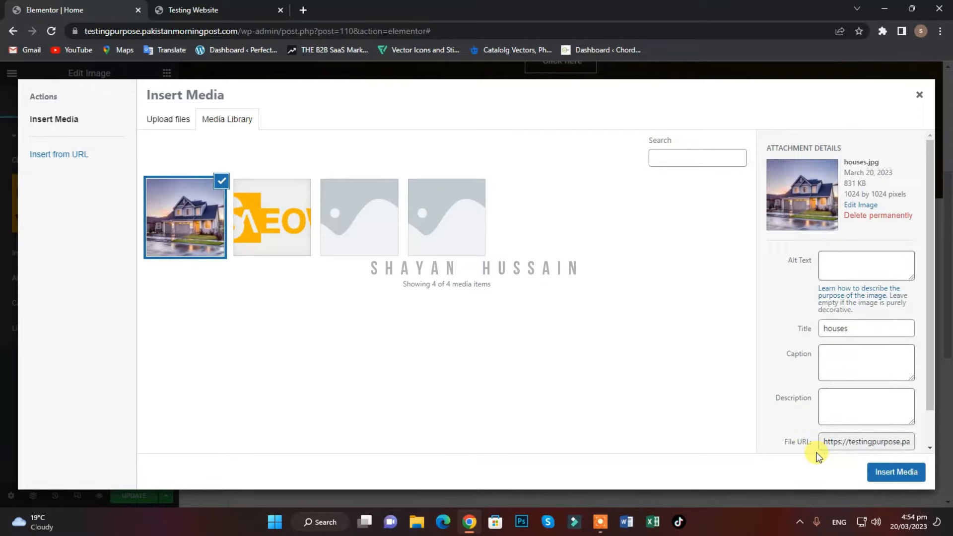
Replace the placeholder beside the Services list with houses.jpg from the media library.
left_click(888, 474)
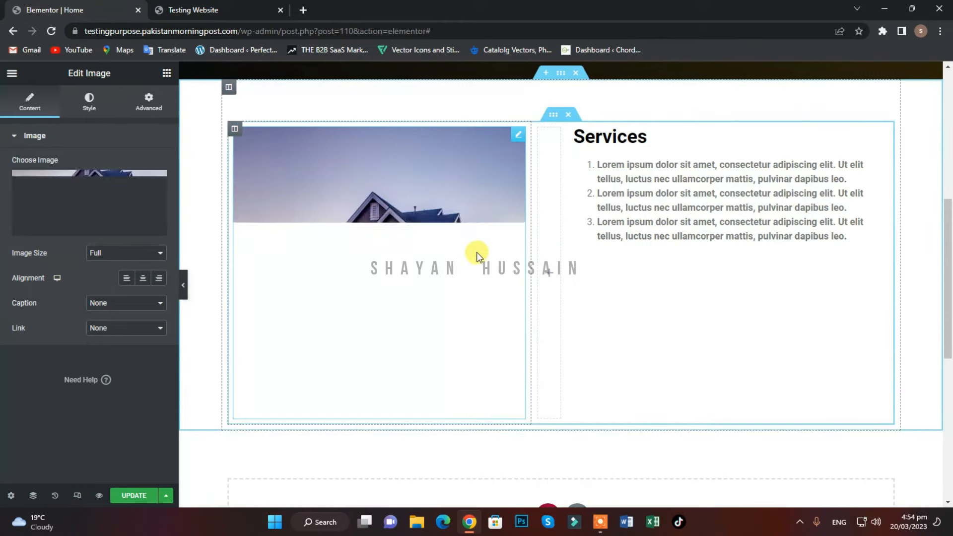
Try the Medium, Medium Large, Thumbnail and 1536x1536 sizes on the house image, then return it to Full.
left_click(96, 253)
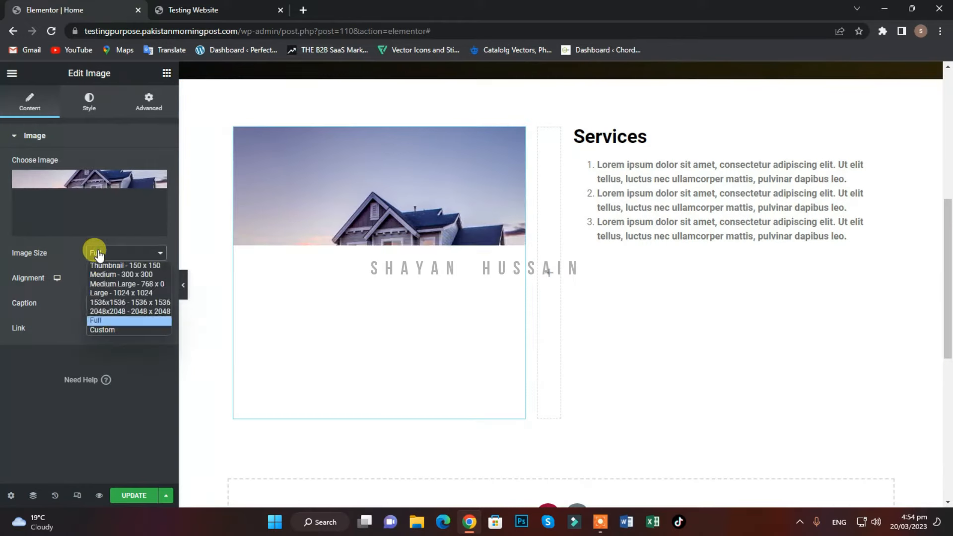
left_click(114, 275)
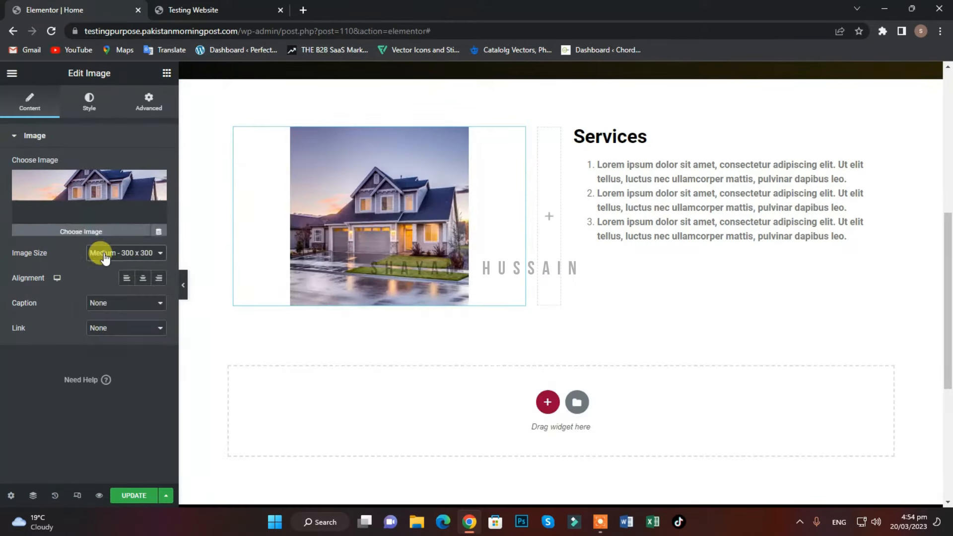
left_click(104, 253)
left_click(118, 284)
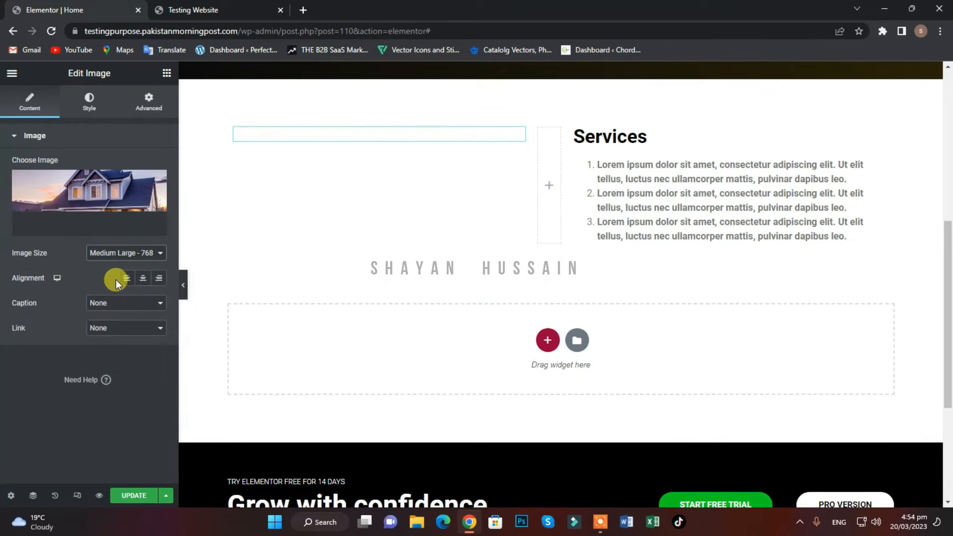
left_click(115, 253)
left_click(115, 266)
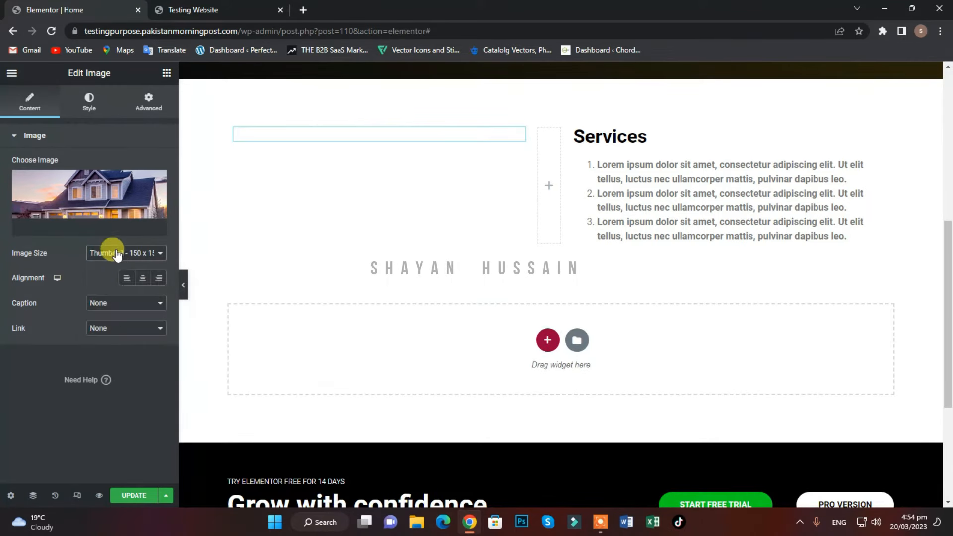
left_click(108, 252)
left_click(118, 302)
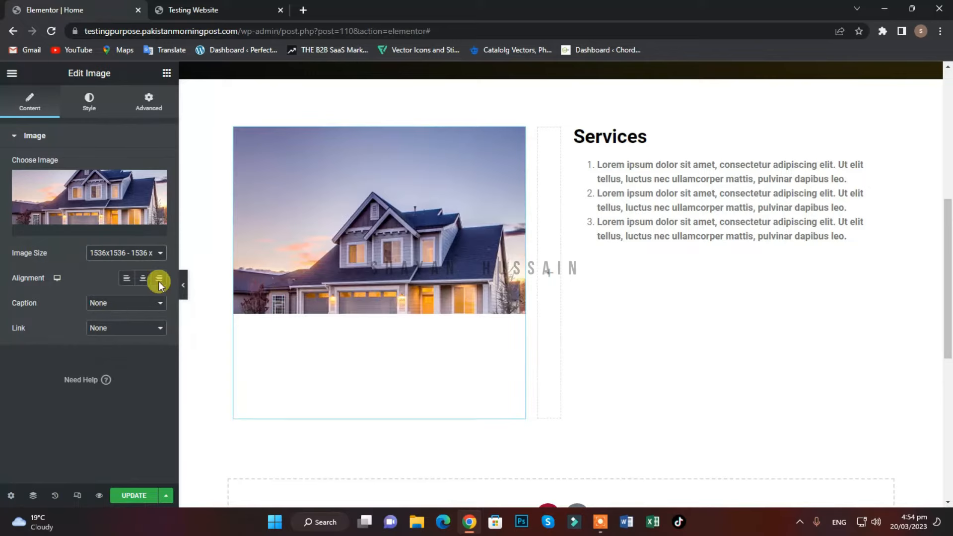
left_click(121, 254)
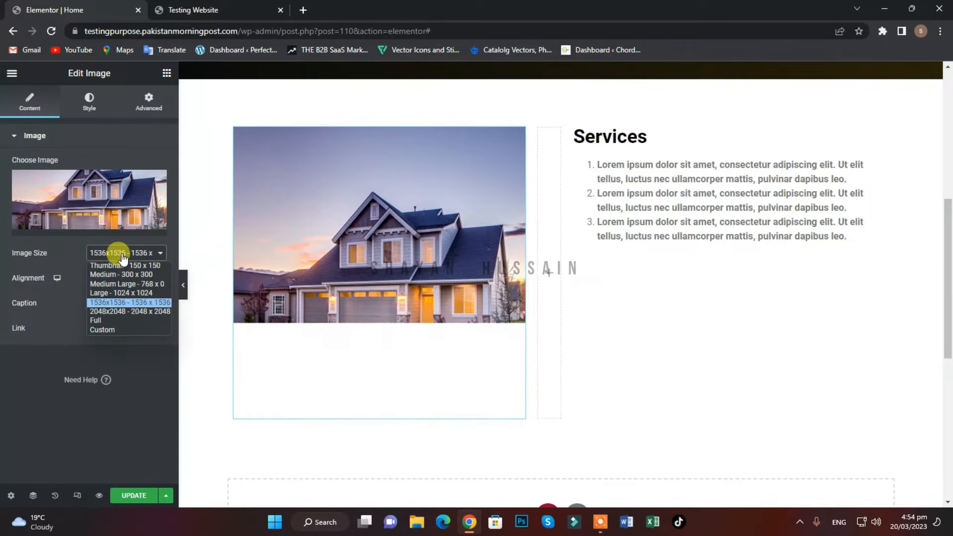
left_click(119, 320)
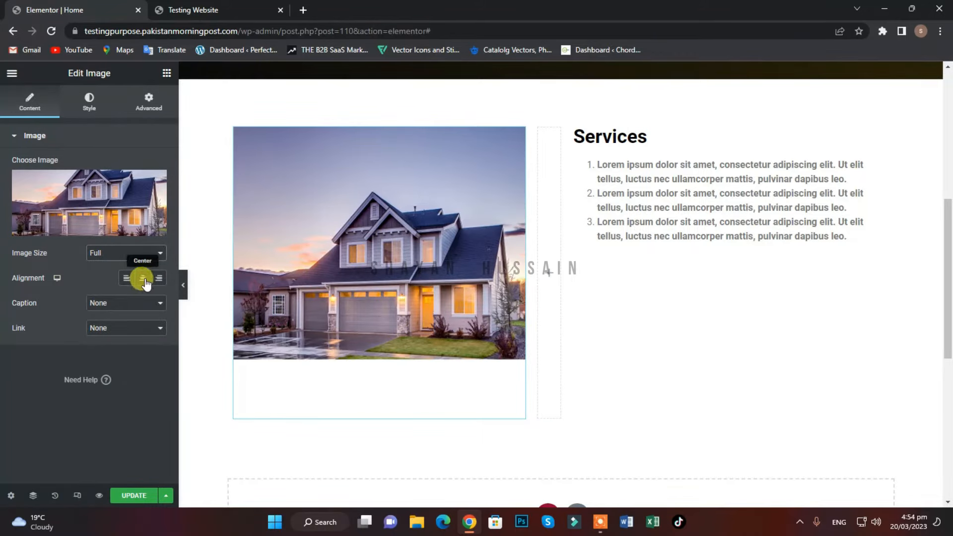
Try a custom size of 400 x 400 on the house image, then set it back to Full.
left_click(118, 254)
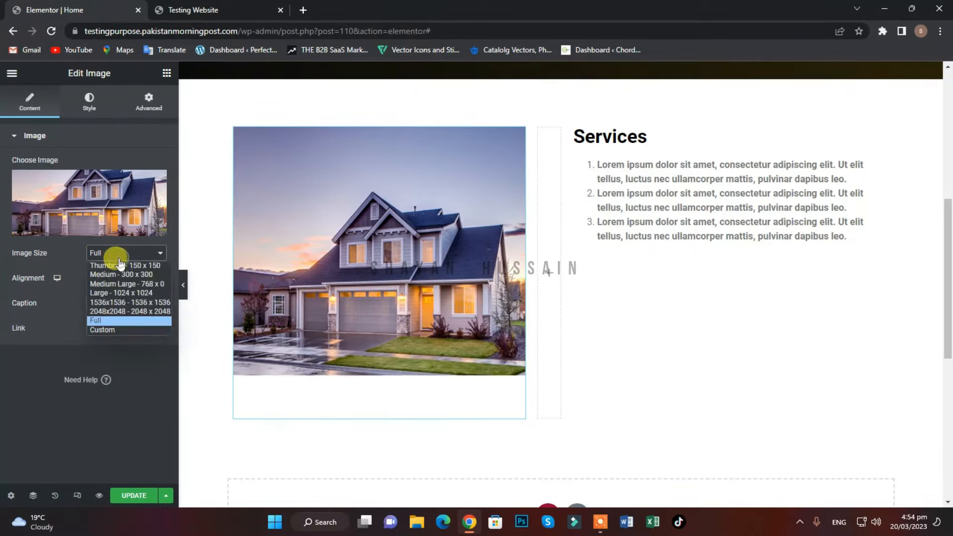
left_click(102, 330)
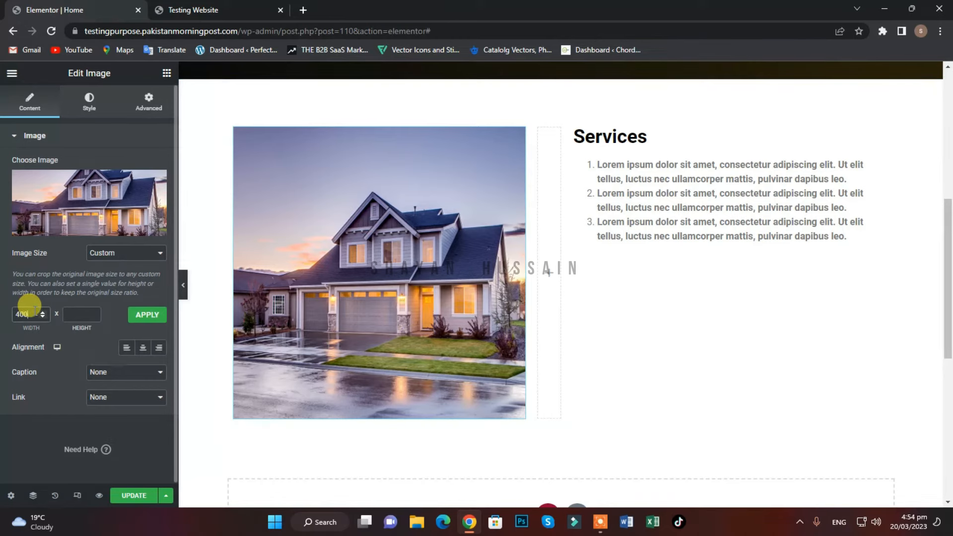
left_click(70, 315)
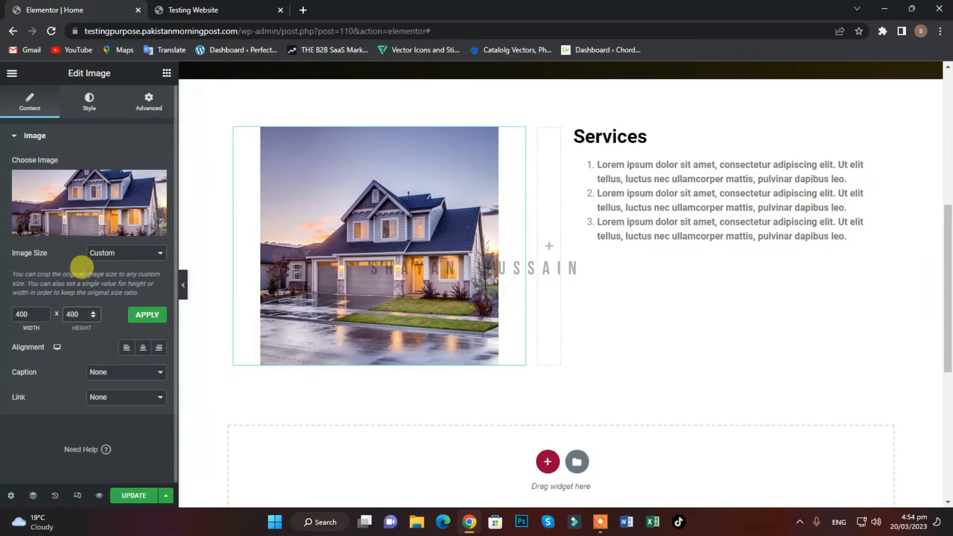
left_click(119, 253)
left_click(107, 320)
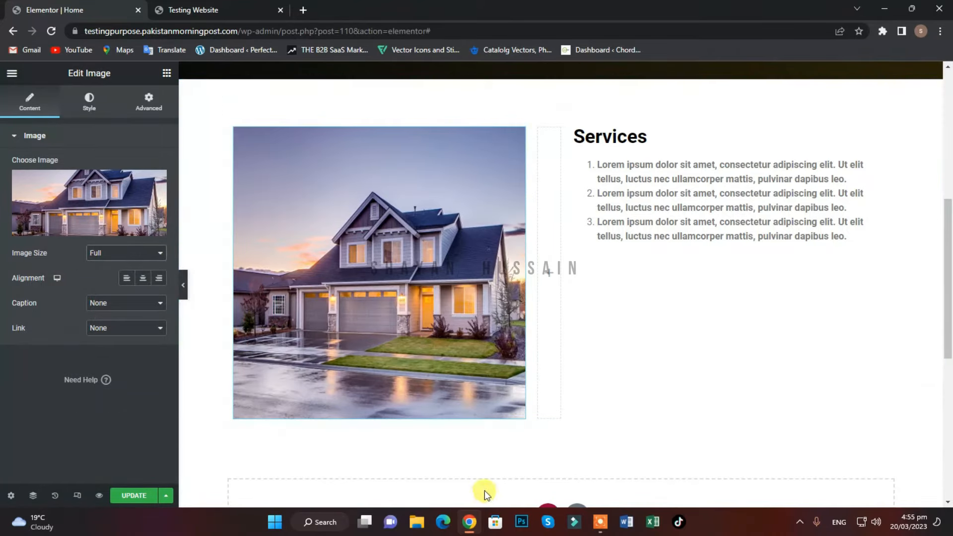
scroll(566, 257, "up", 2)
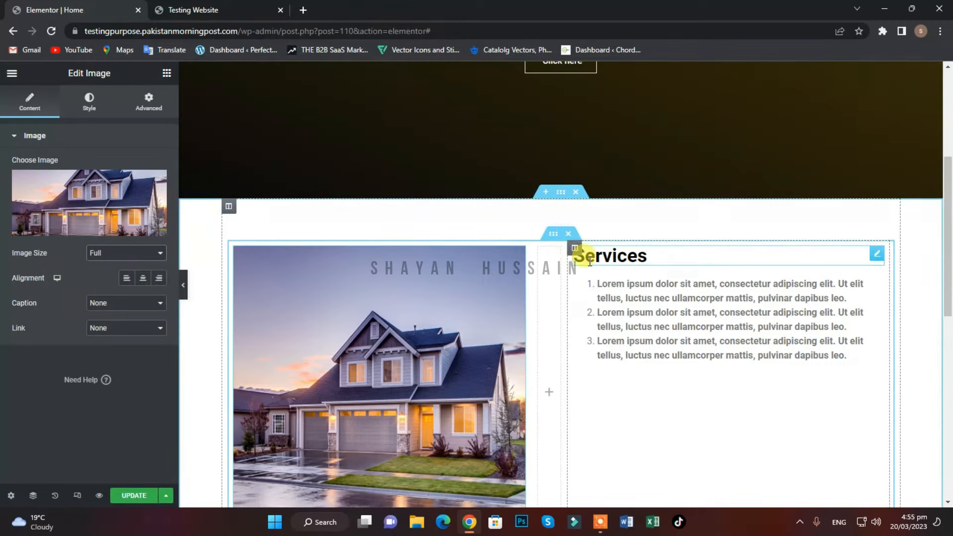
left_click(579, 255)
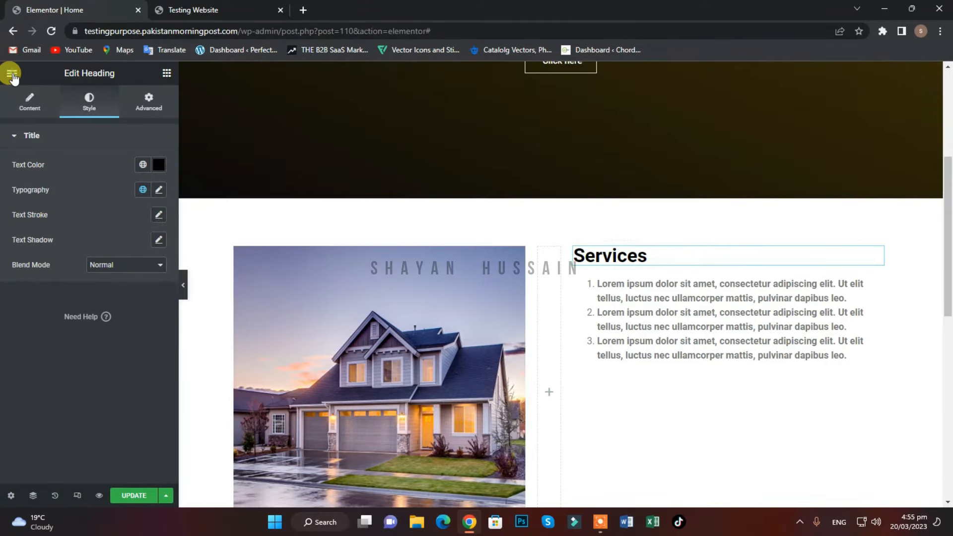
left_click(11, 73)
left_click(166, 74)
left_click_drag(133, 379, 23, 321)
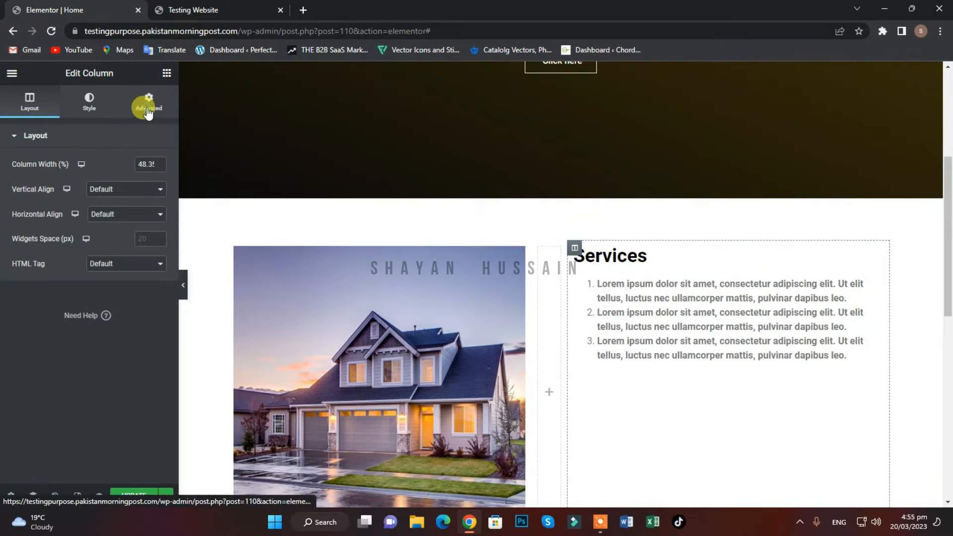
left_click(147, 103)
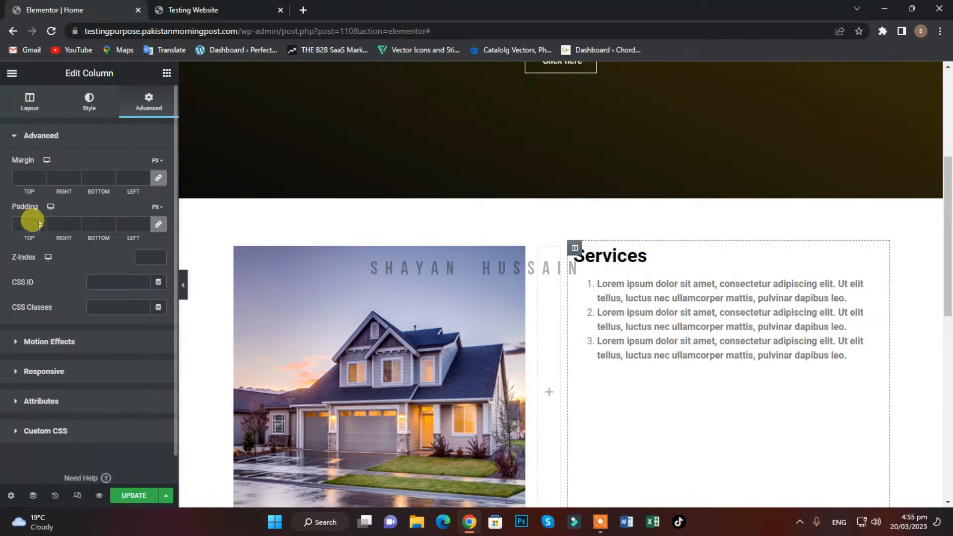
Set the margin of the numbered Services list to 20 px on all four sides.
scroll(427, 294, "down", 5)
scroll(634, 267, "up", 4)
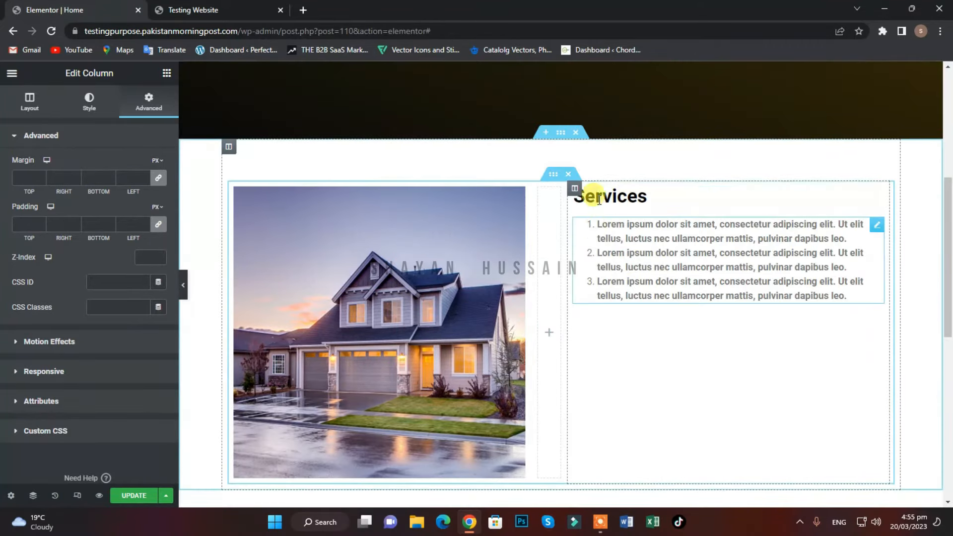
left_click(876, 224)
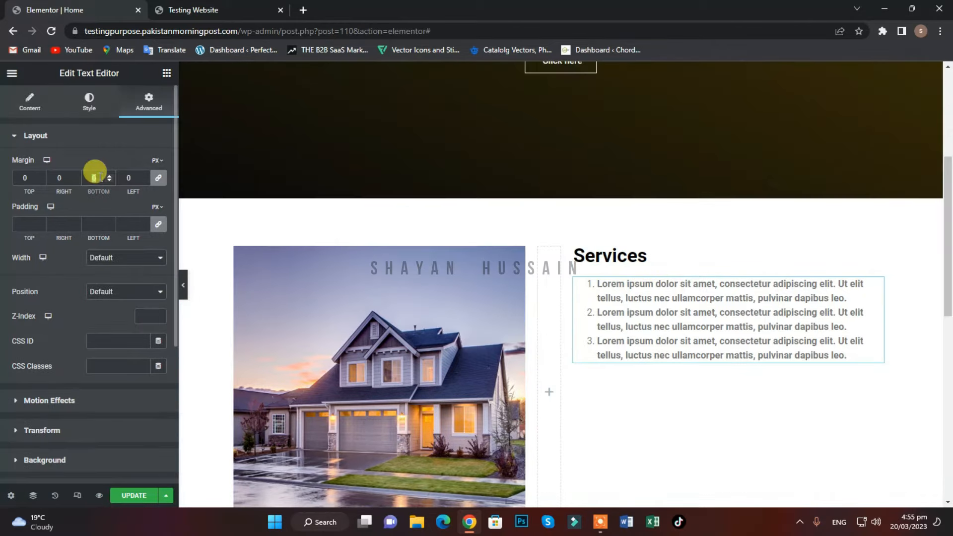
type("20")
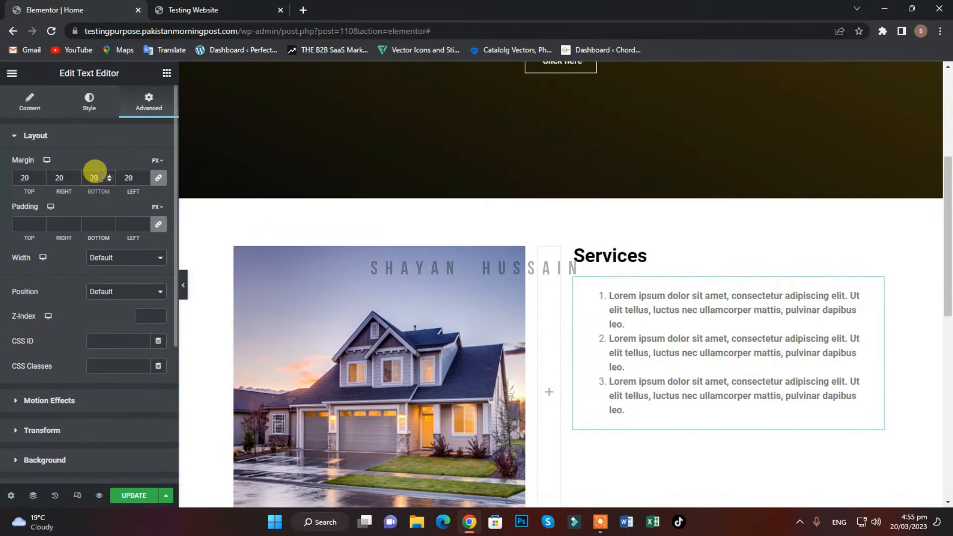
Review the spacing of the Services heading and list beside the house image.
scroll(762, 401, "down", 3)
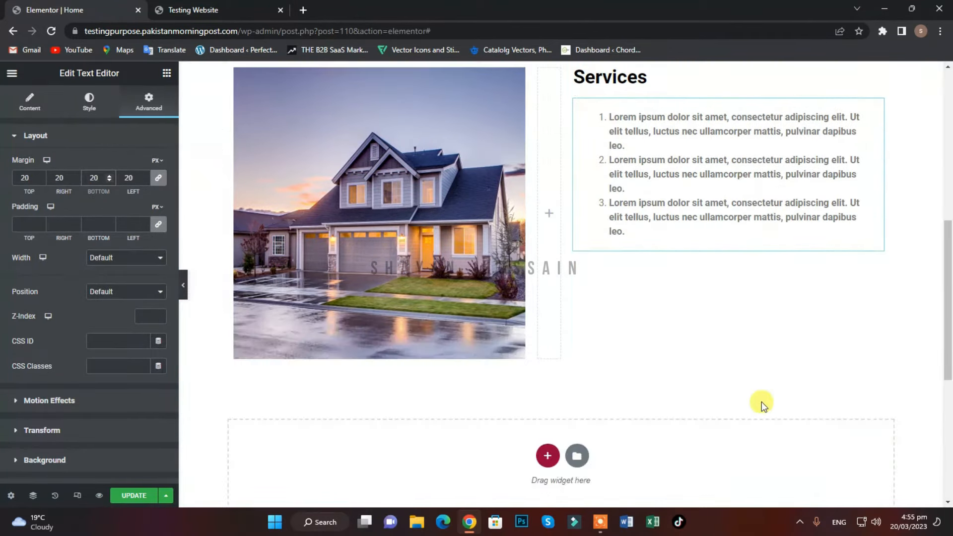
scroll(761, 401, "up", 2)
scroll(585, 304, "down", 3)
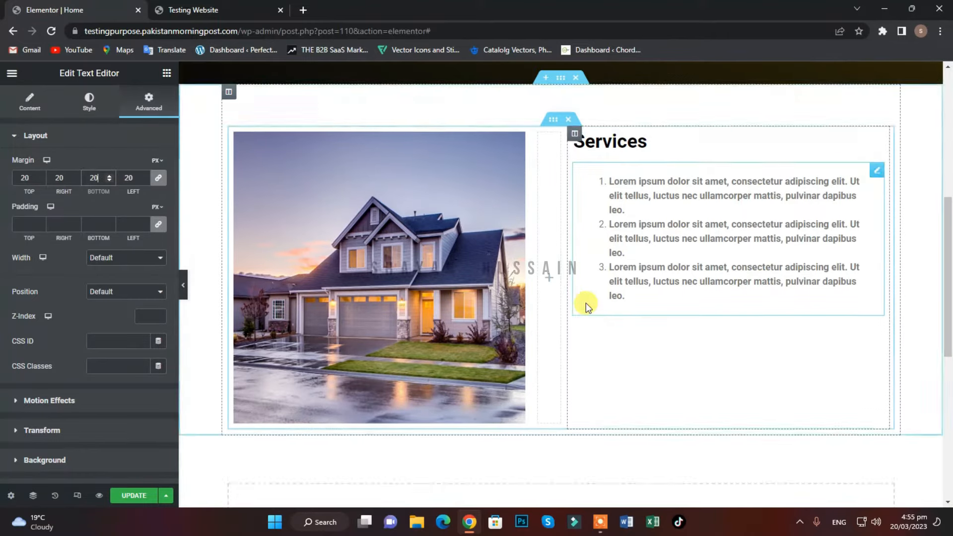
scroll(642, 300, "up", 3)
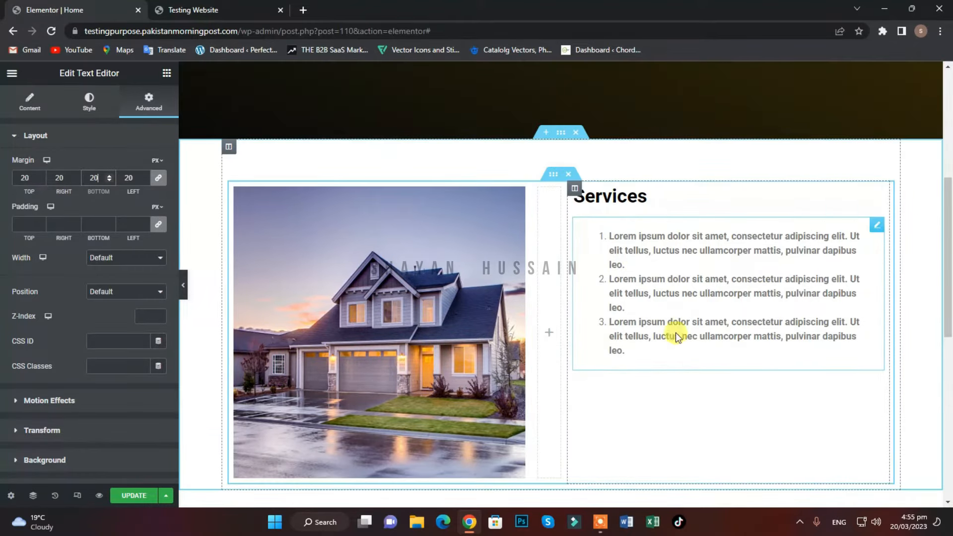
scroll(693, 476, "down", 1)
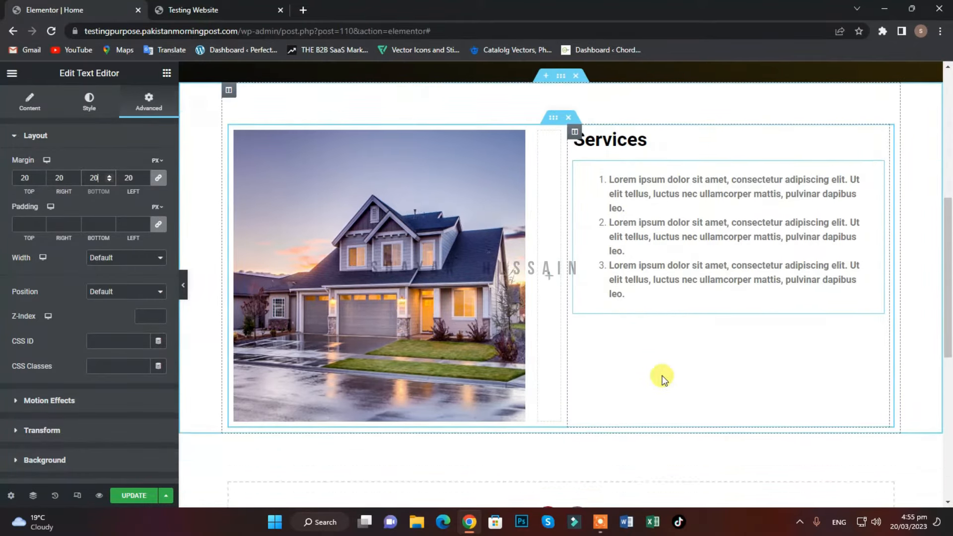
scroll(659, 377, "up", 1)
scroll(511, 400, "down", 4)
scroll(630, 211, "up", 5)
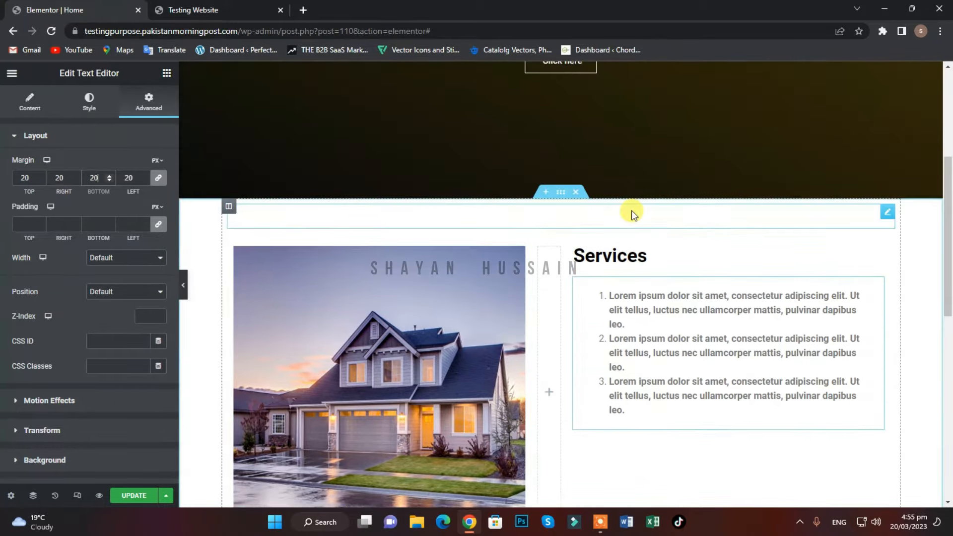
scroll(577, 198, "down", 2)
scroll(624, 174, "up", 1)
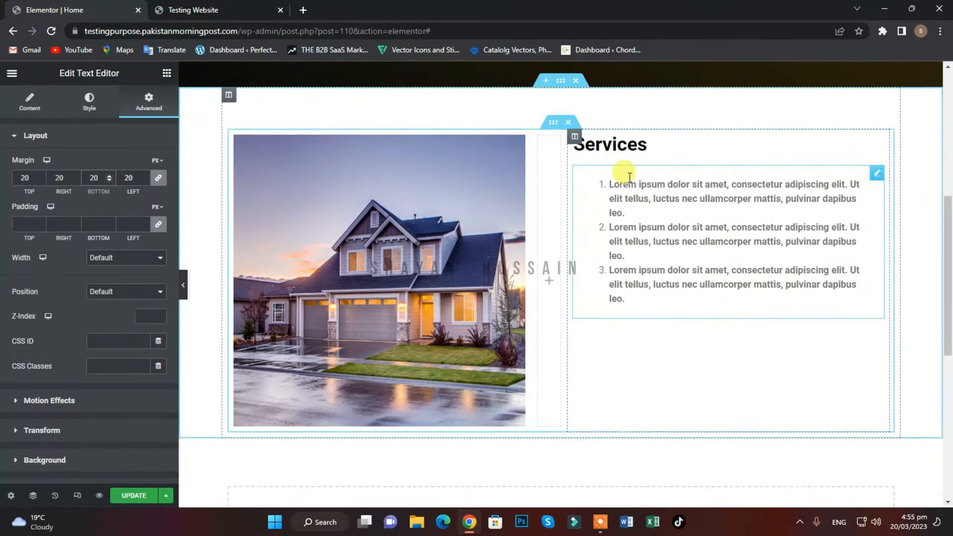
Add a 50 px spacer above the Services heading and update the page.
left_click(11, 74)
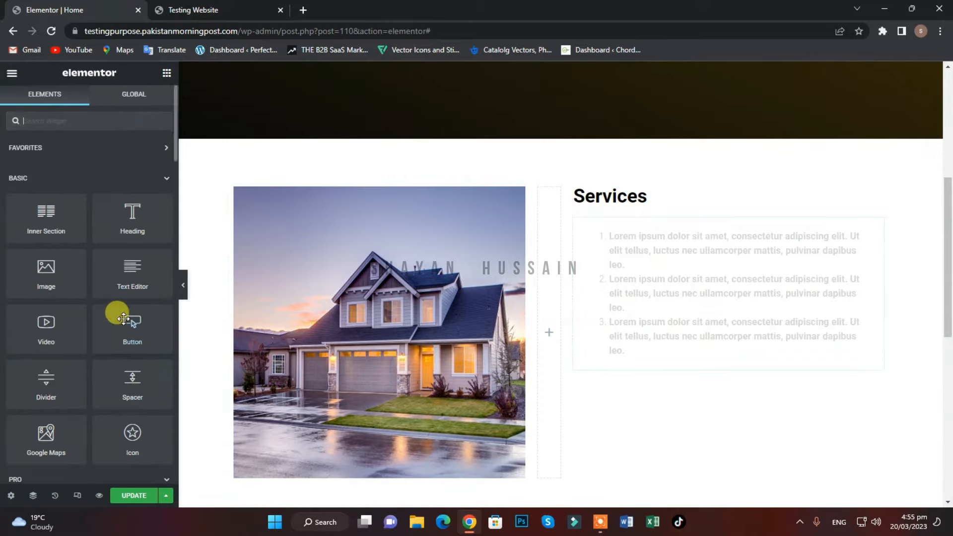
left_click_drag(132, 397, 607, 189)
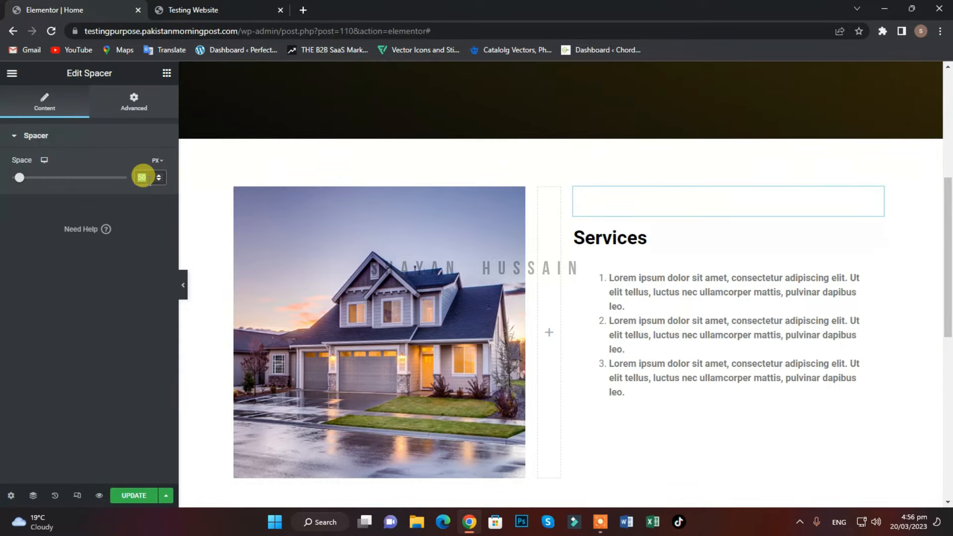
left_click(143, 178)
scroll(659, 354, "down", 5)
scroll(695, 367, "up", 4)
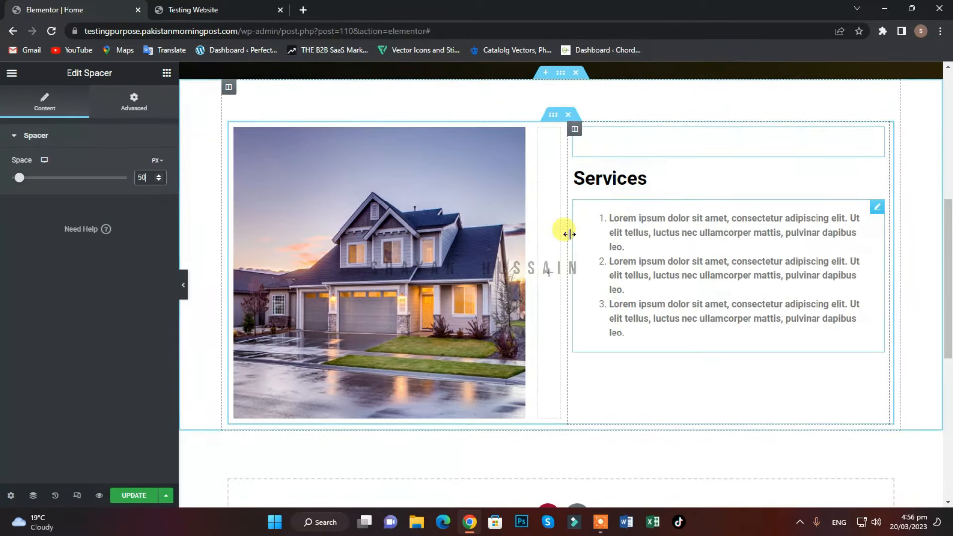
scroll(602, 325, "down", 3)
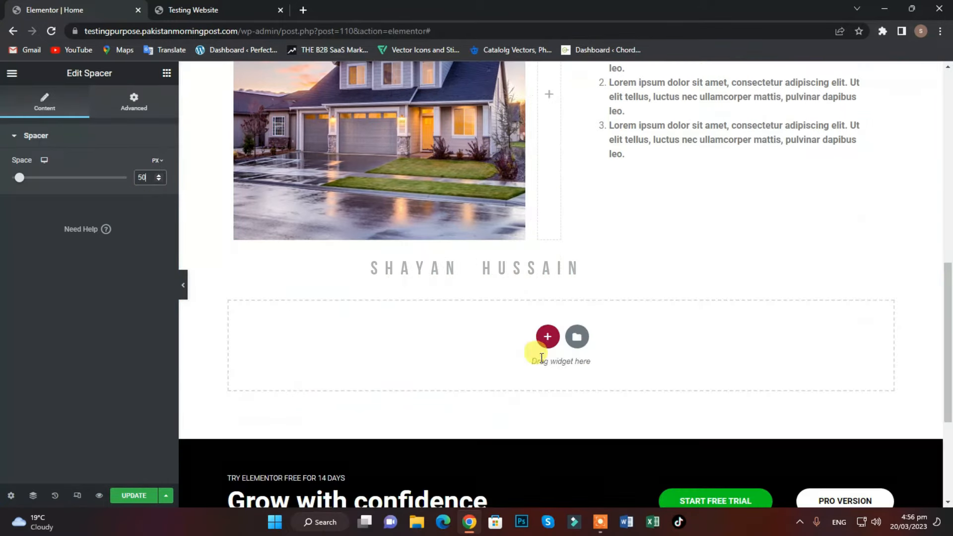
left_click(134, 496)
Look over the Services section, the Services heading's advanced settings and the welcome section of the Home page.
scroll(577, 397, "up", 5)
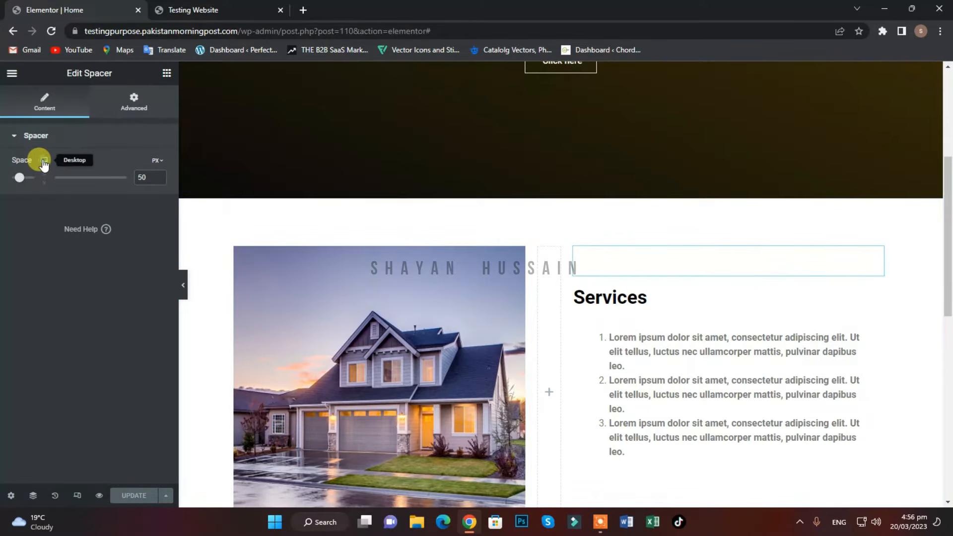
scroll(663, 432, "down", 5)
scroll(663, 432, "up", 2)
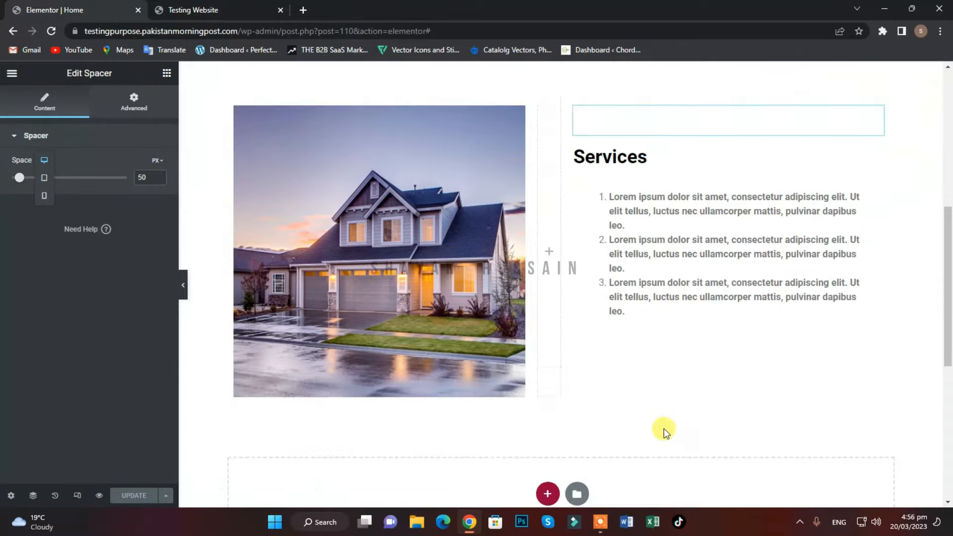
scroll(646, 397, "up", 2)
scroll(588, 323, "down", 2)
scroll(610, 322, "up", 2)
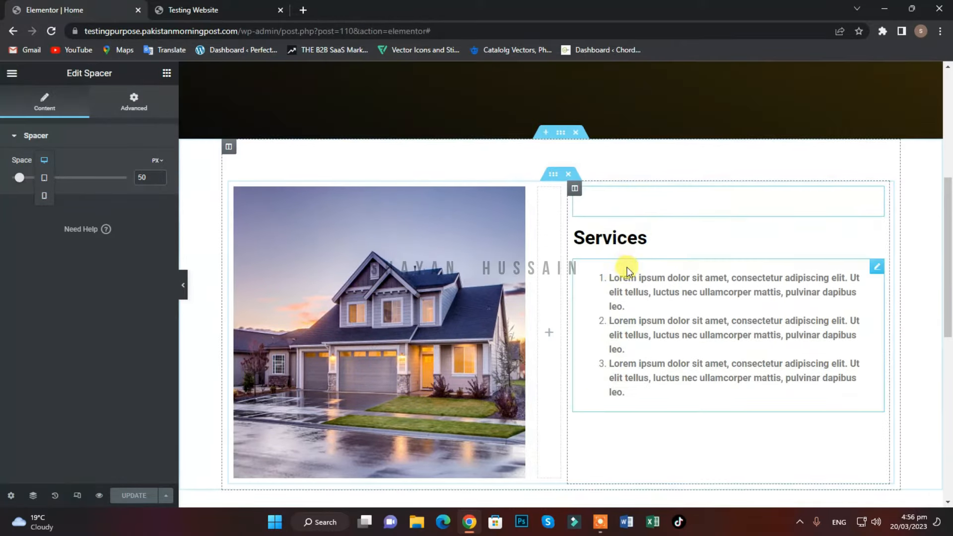
left_click(616, 237)
left_click(135, 107)
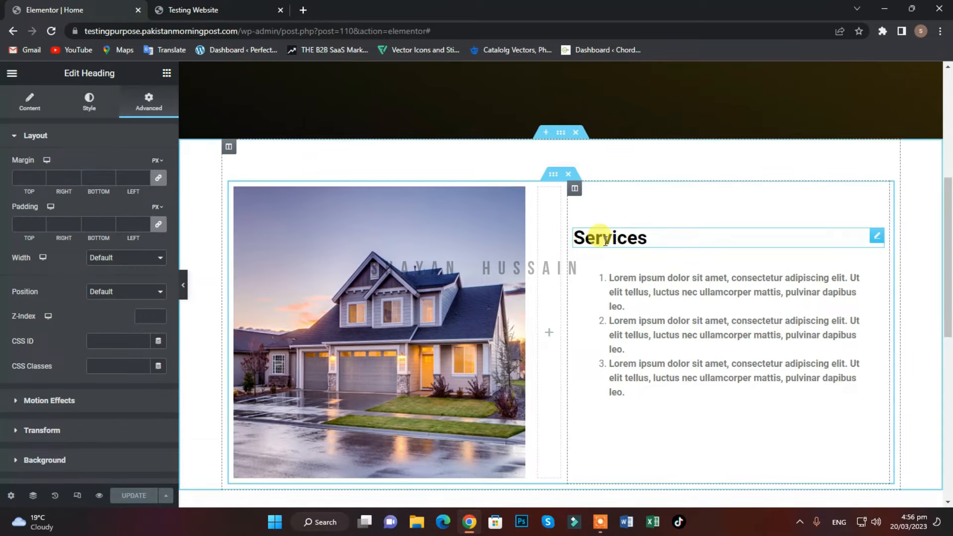
scroll(621, 334, "up", 6)
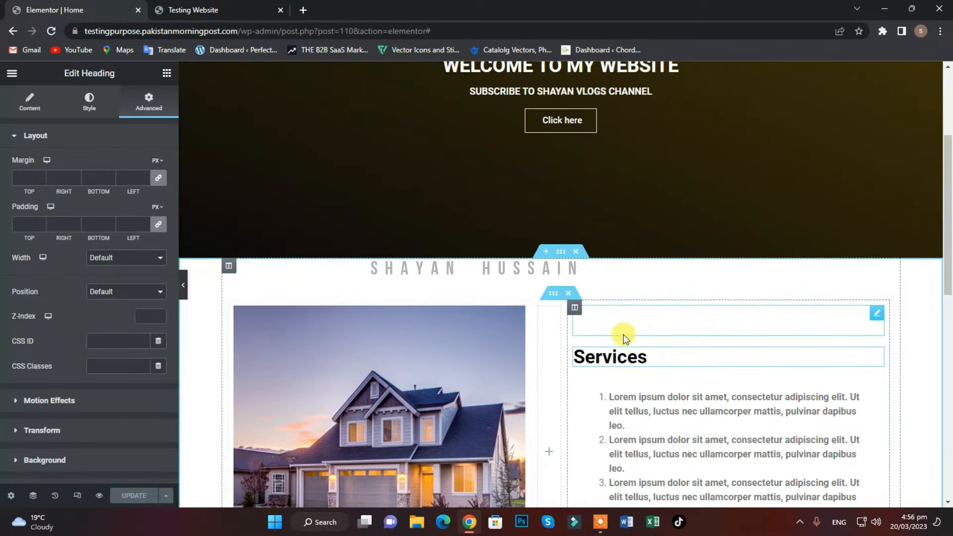
scroll(617, 329, "down", 5)
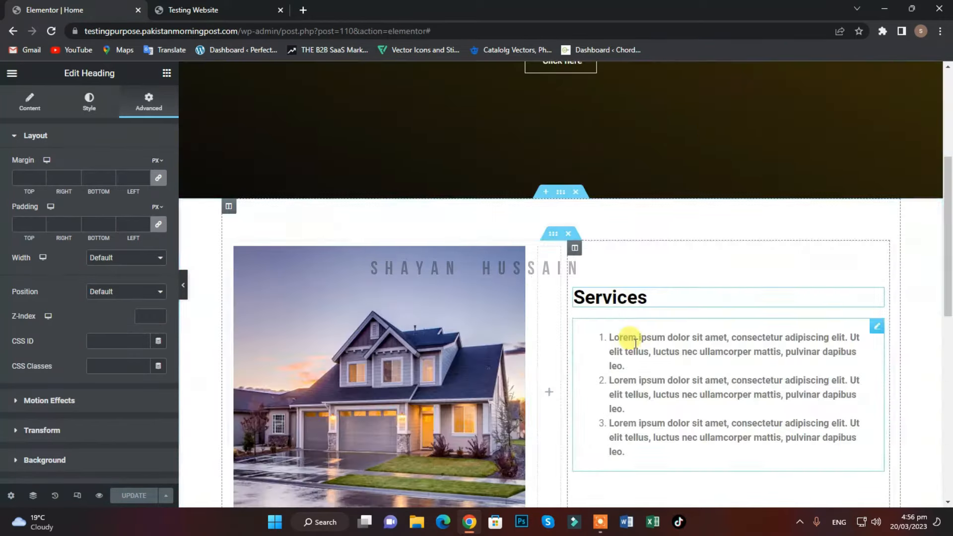
scroll(620, 337, "up", 5)
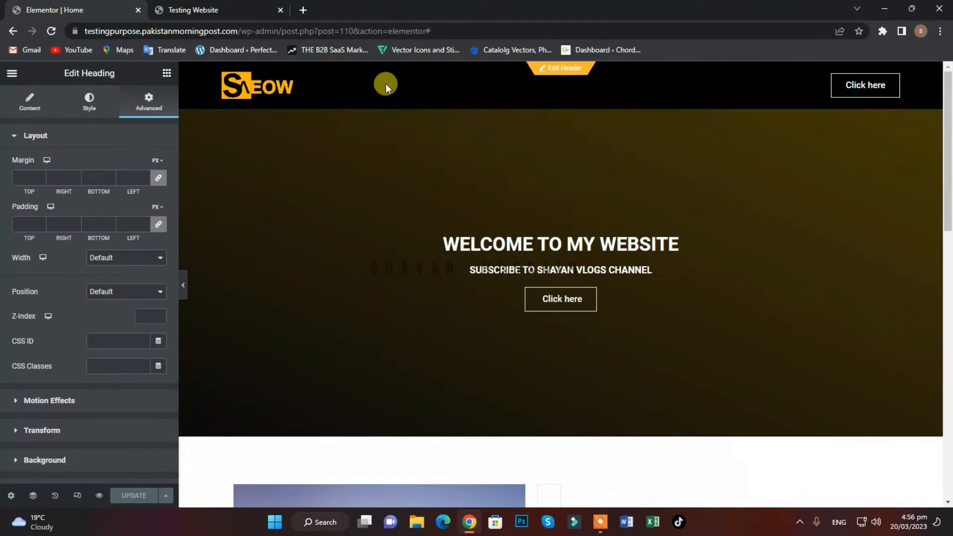
Look over the Home page from the header and welcome section down to the Services section and the empty area below it.
scroll(623, 322, "down", 4)
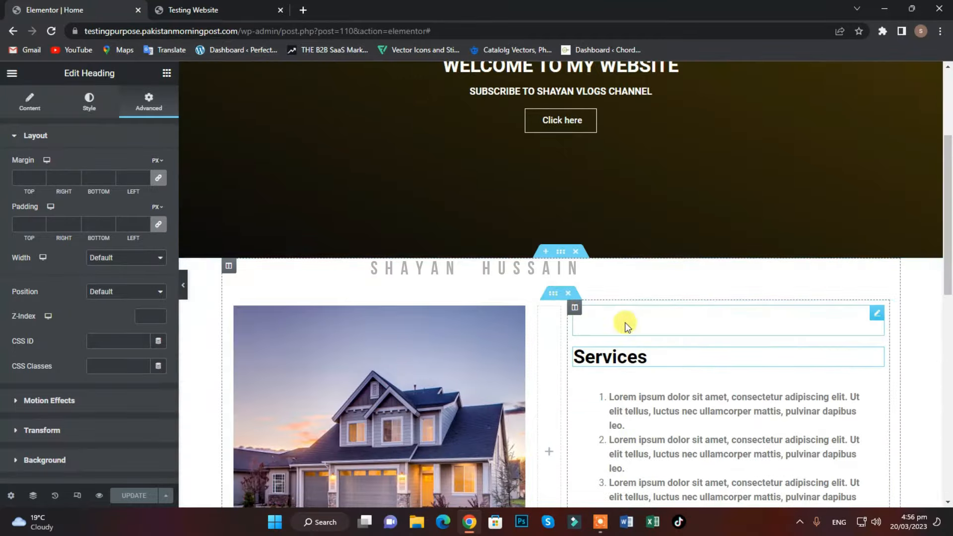
scroll(563, 301, "up", 4)
scroll(563, 303, "down", 4)
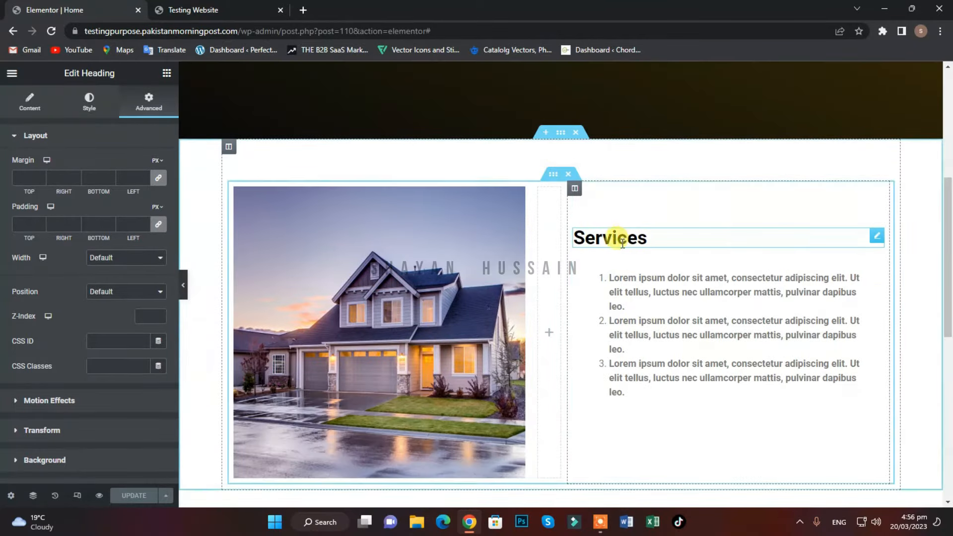
scroll(574, 336, "up", 4)
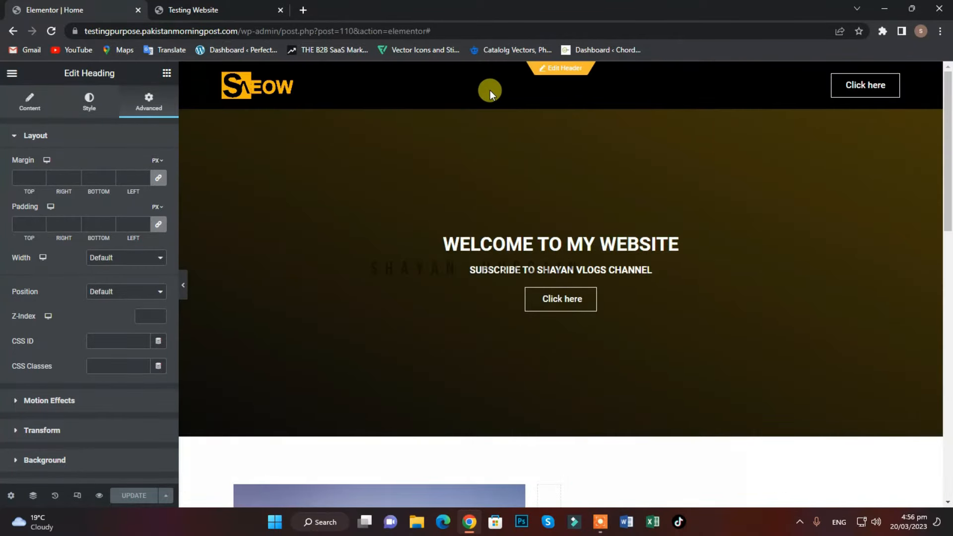
scroll(590, 269, "down", 7)
scroll(511, 367, "up", 1)
scroll(511, 368, "up", 8)
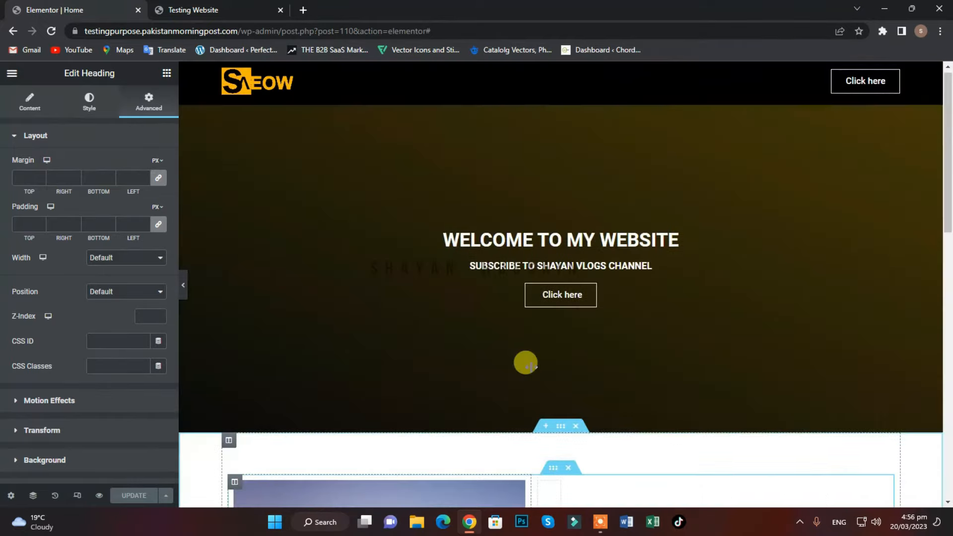
scroll(525, 361, "down", 7)
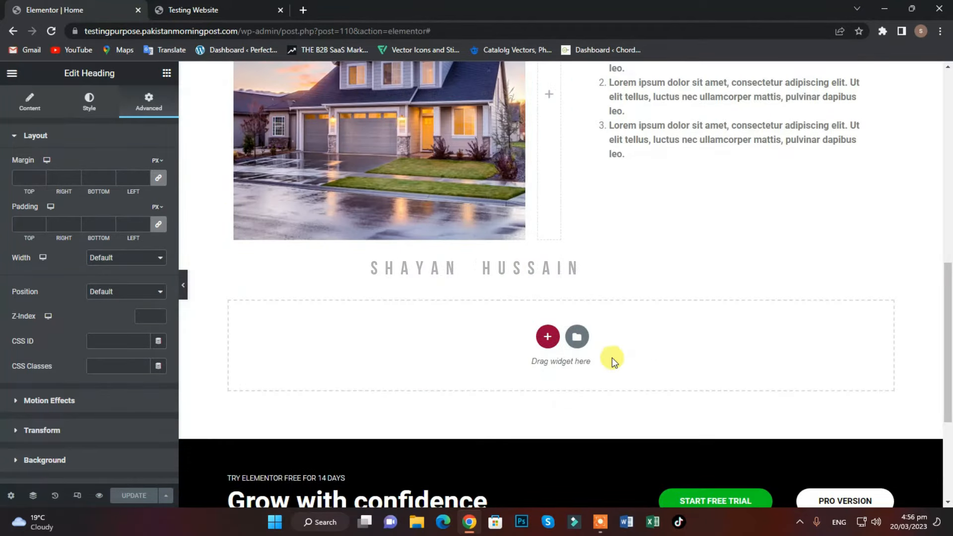
scroll(612, 360, "up", 8)
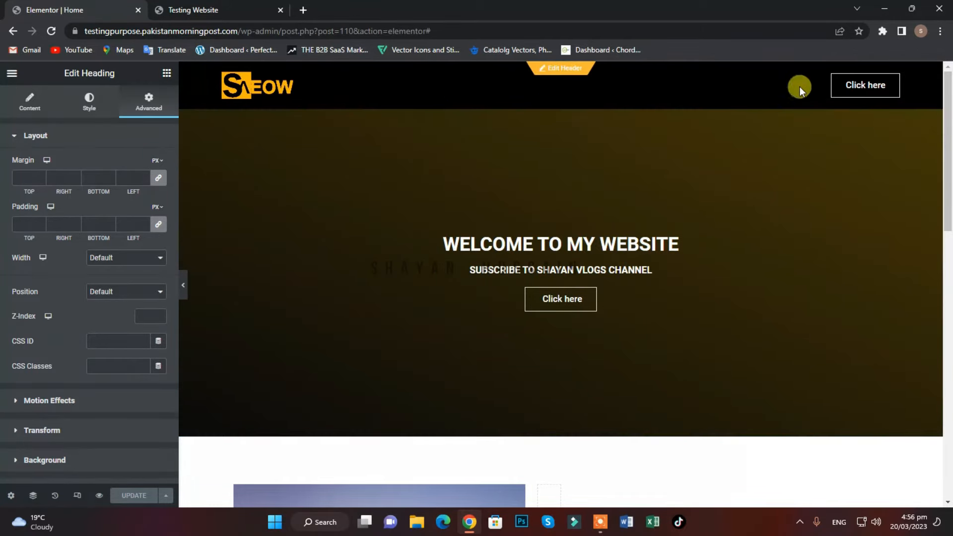
scroll(774, 302, "down", 5)
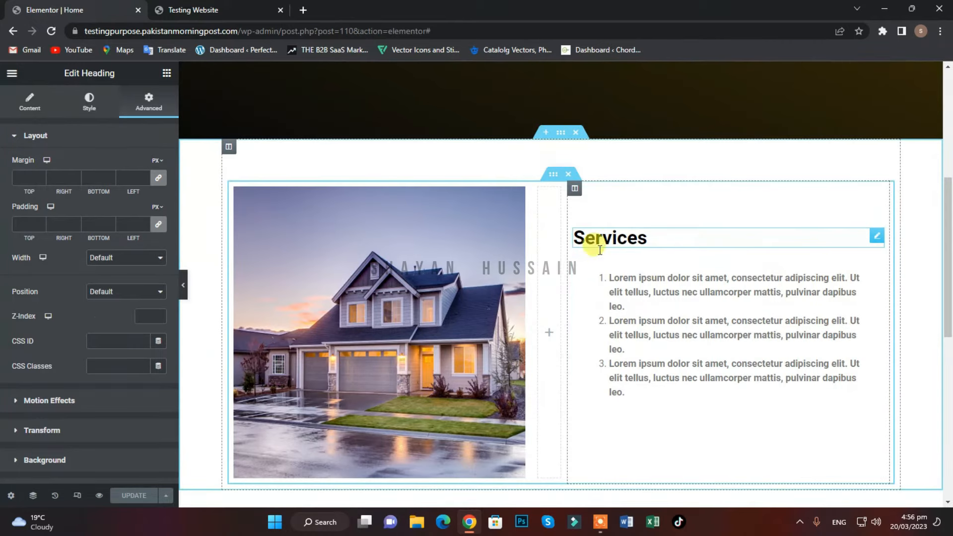
Set the Services heading's CSS ID to Services-id and update the page.
left_click(99, 342)
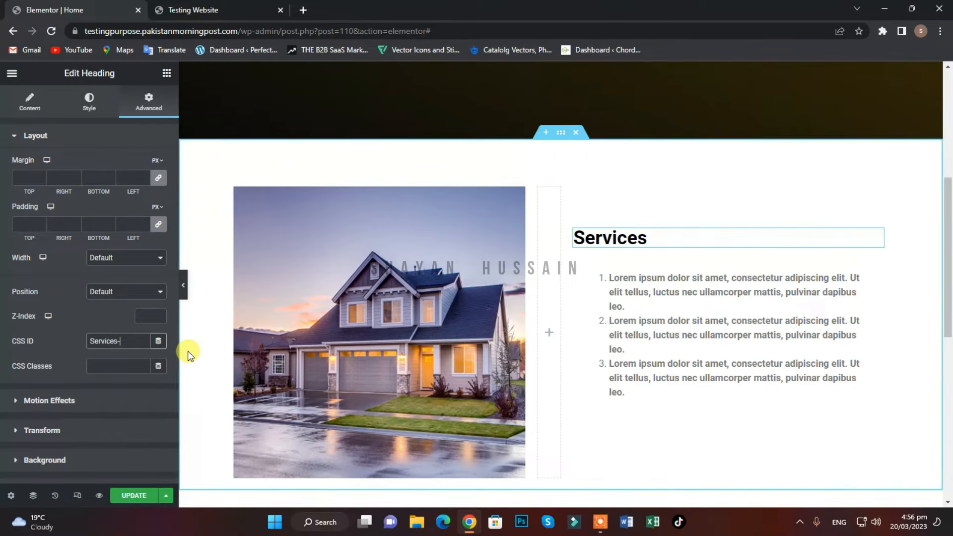
key("BackSpace")
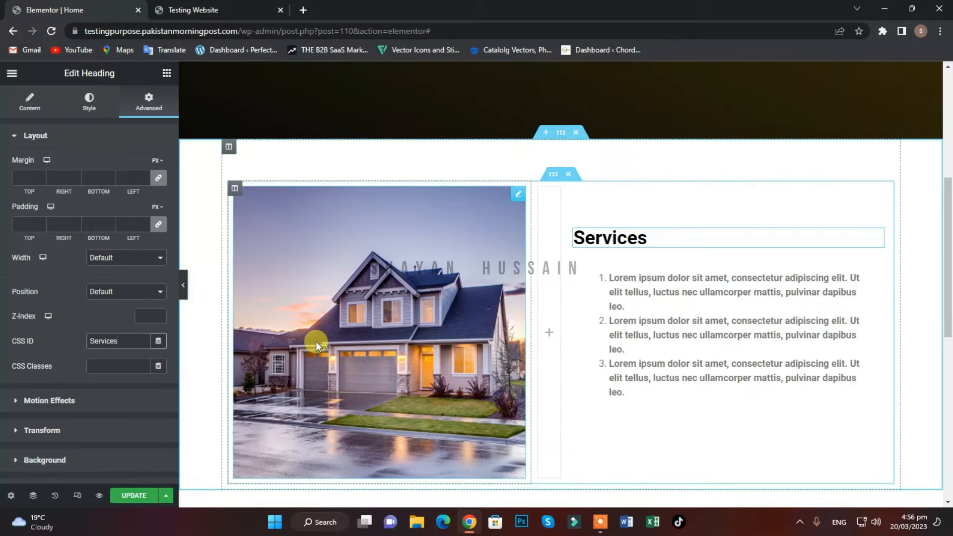
type("id")
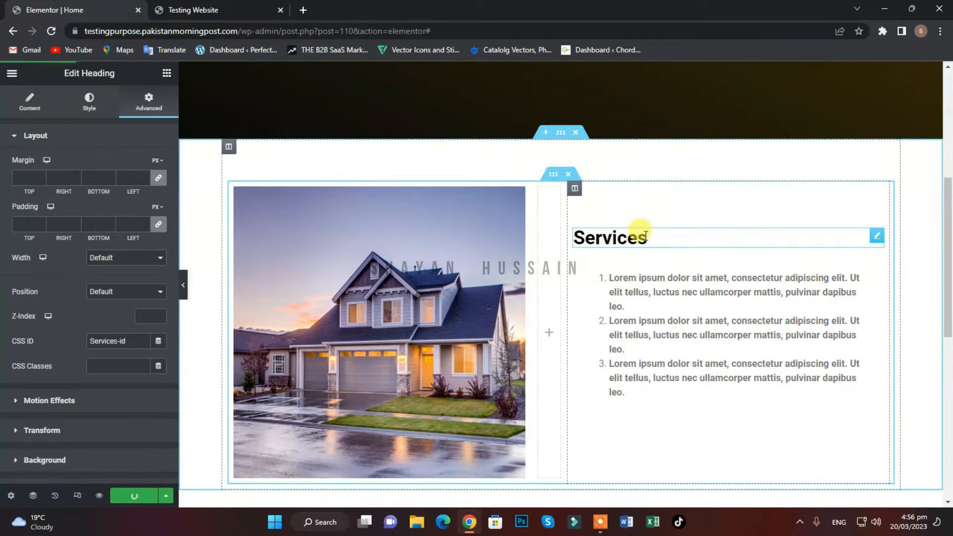
scroll(645, 298, "down", 3)
scroll(575, 387, "up", 3)
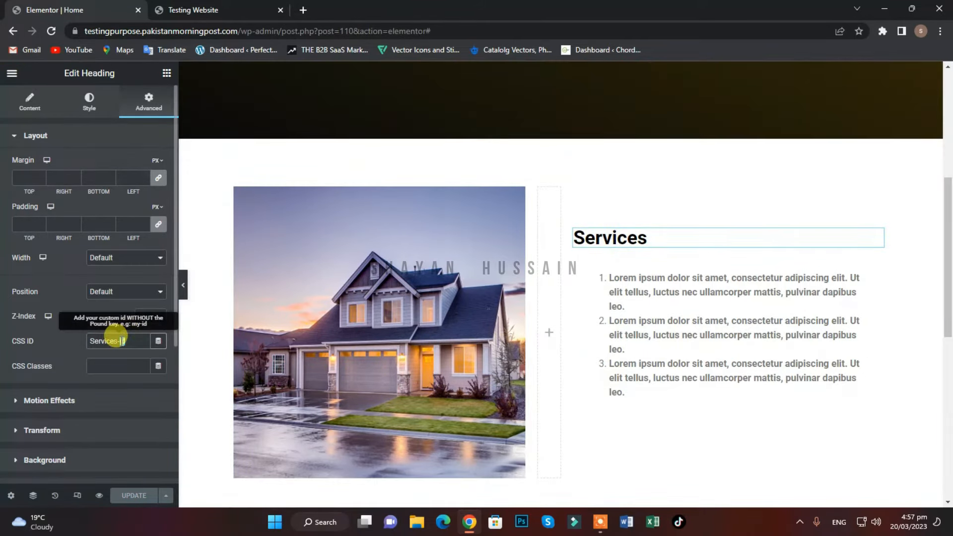
Shorten the Services heading's CSS ID to Services.
key("BackSpace")
key("BackSpace")
key("BackSpace")
scroll(546, 404, "down", 3)
scroll(570, 378, "up", 2)
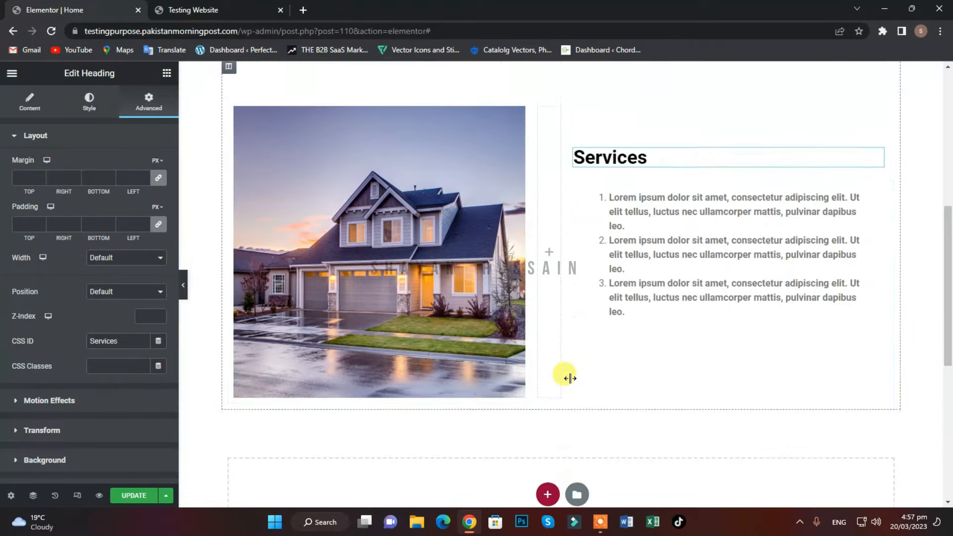
scroll(594, 100, "up", 2)
scroll(617, 272, "down", 4)
scroll(620, 288, "up", 4)
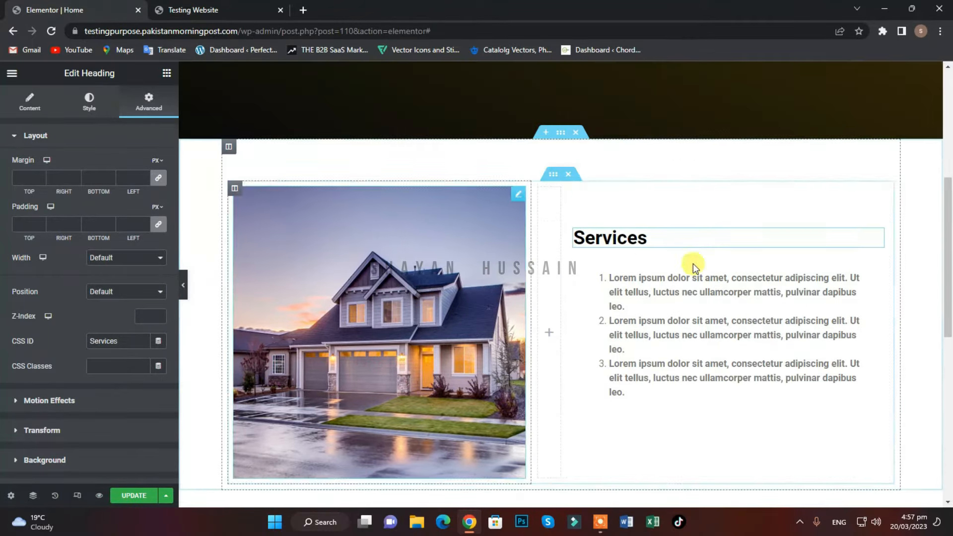
Open the structure choices for a new section below the Services section.
scroll(693, 264, "down", 6)
left_click(547, 277)
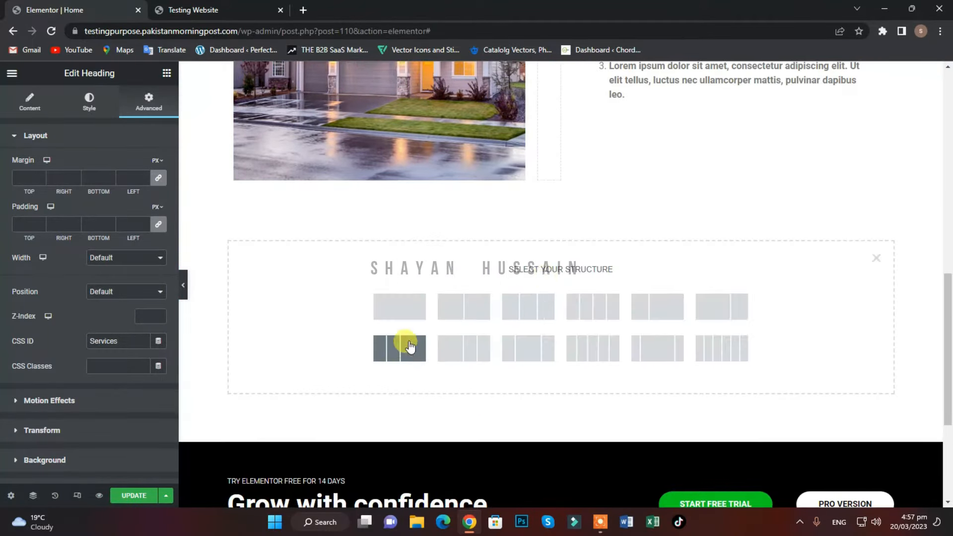
scroll(672, 345, "up", 7)
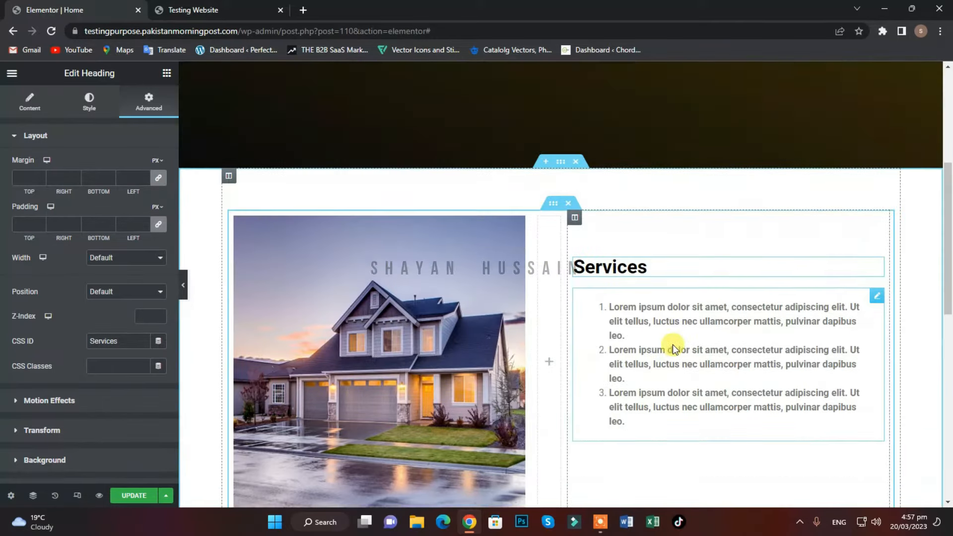
scroll(670, 346, "down", 5)
scroll(669, 347, "up", 5)
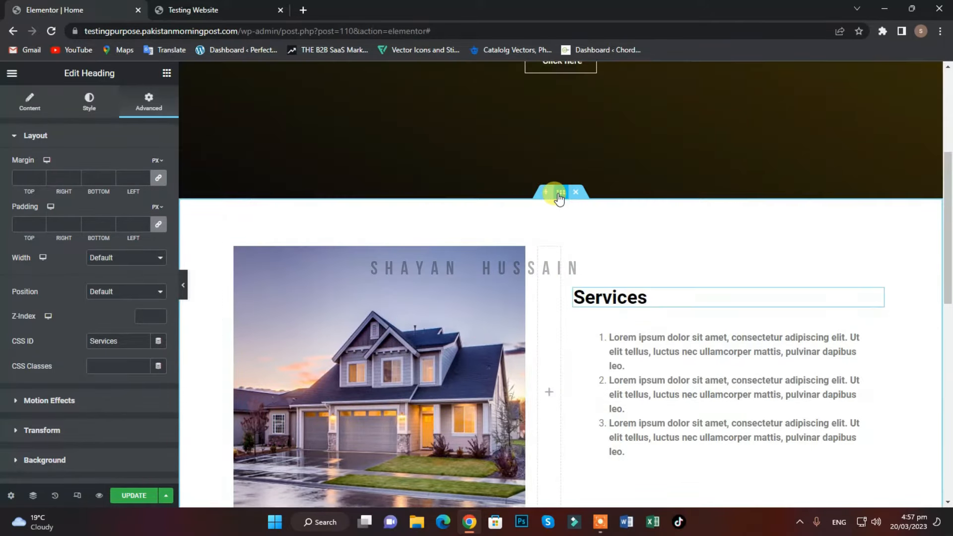
Set the Services section's normal background type to Classic.
left_click(559, 195)
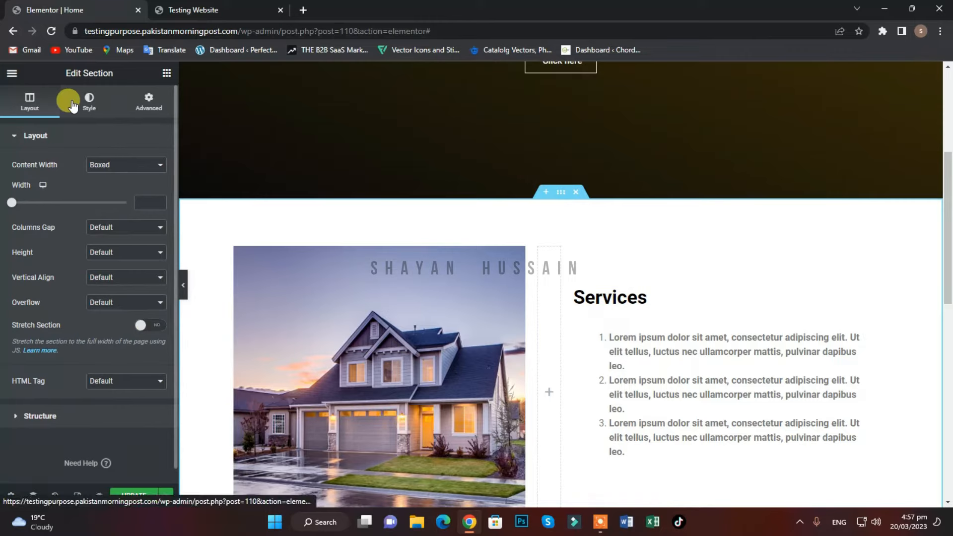
left_click(106, 114)
left_click(111, 189)
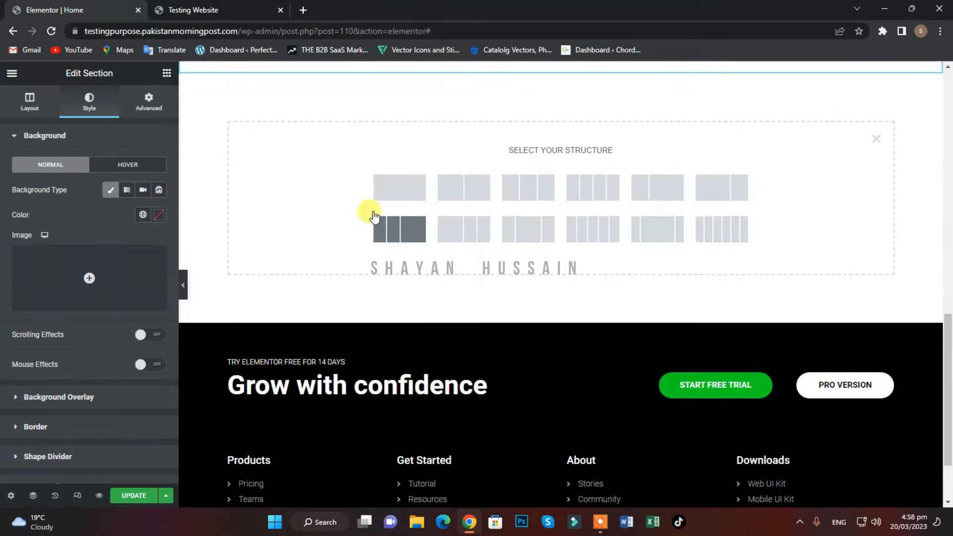
Insert a new section with a single-column structure below the Services section.
scroll(496, 363, "up", 3)
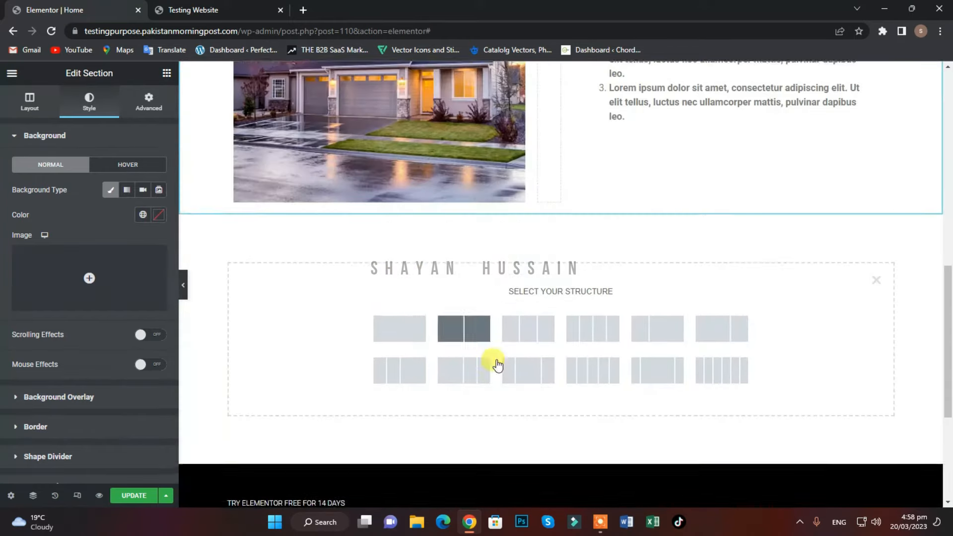
scroll(471, 338, "down", 2)
scroll(471, 338, "down", 1)
left_click(407, 203)
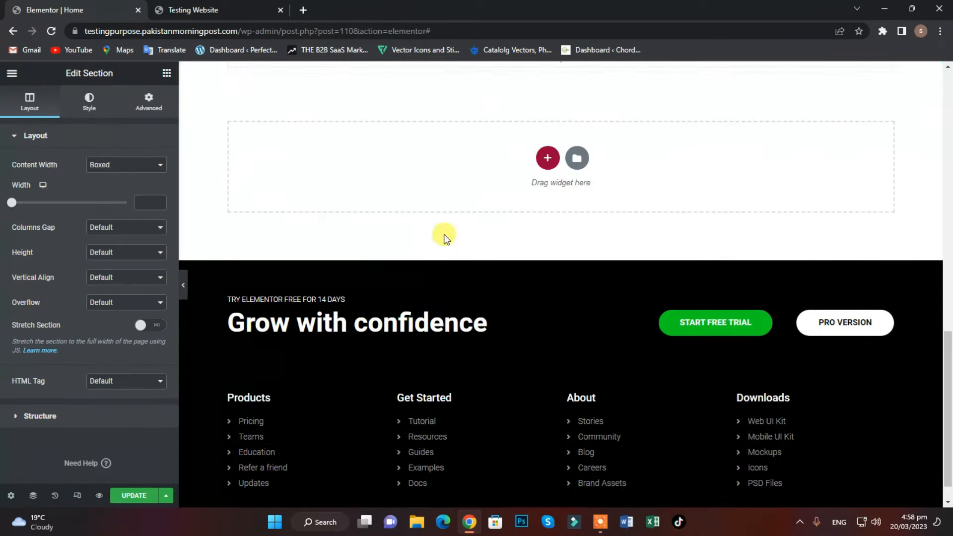
Search the widgets for "slid" and place a Slides widget in the empty single-column section.
scroll(514, 317, "up", 6)
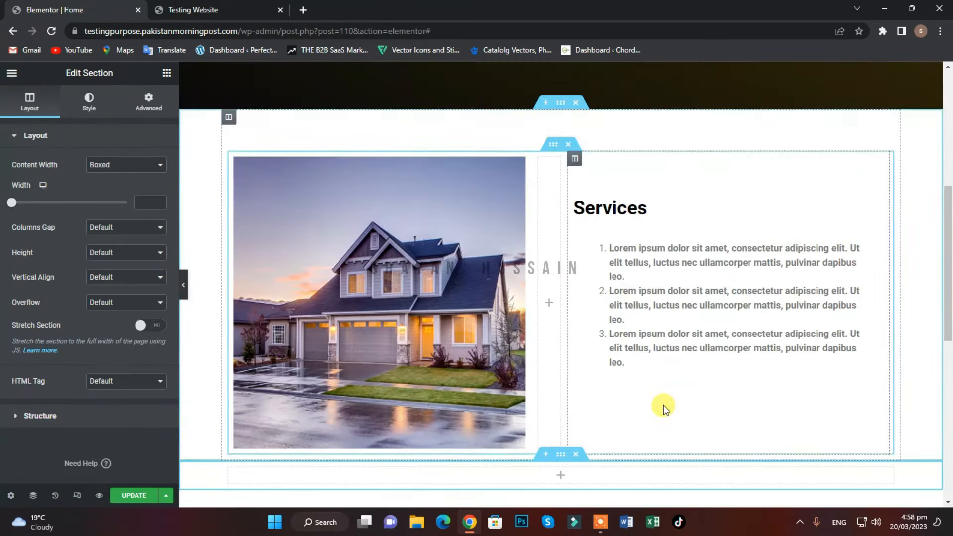
scroll(636, 362, "down", 4)
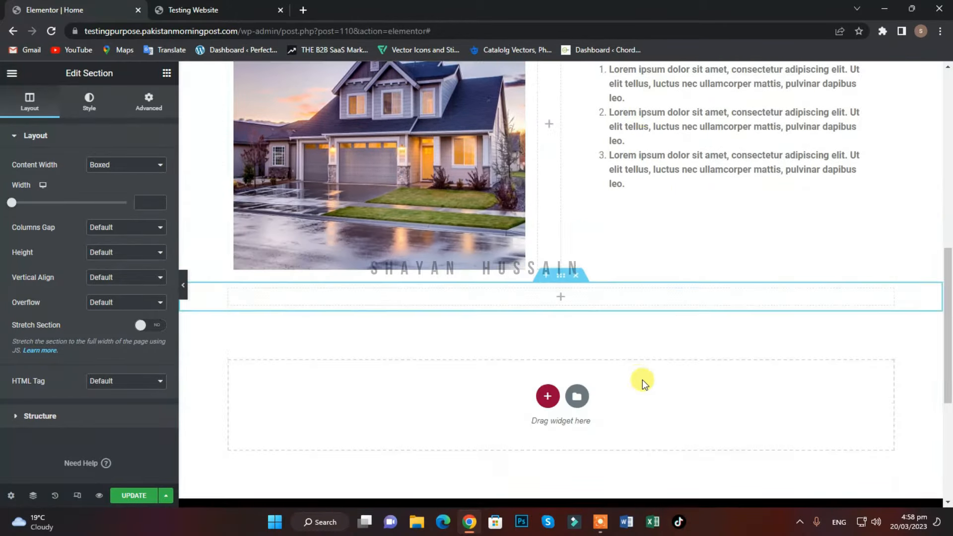
scroll(642, 380, "down", 2)
left_click(11, 80)
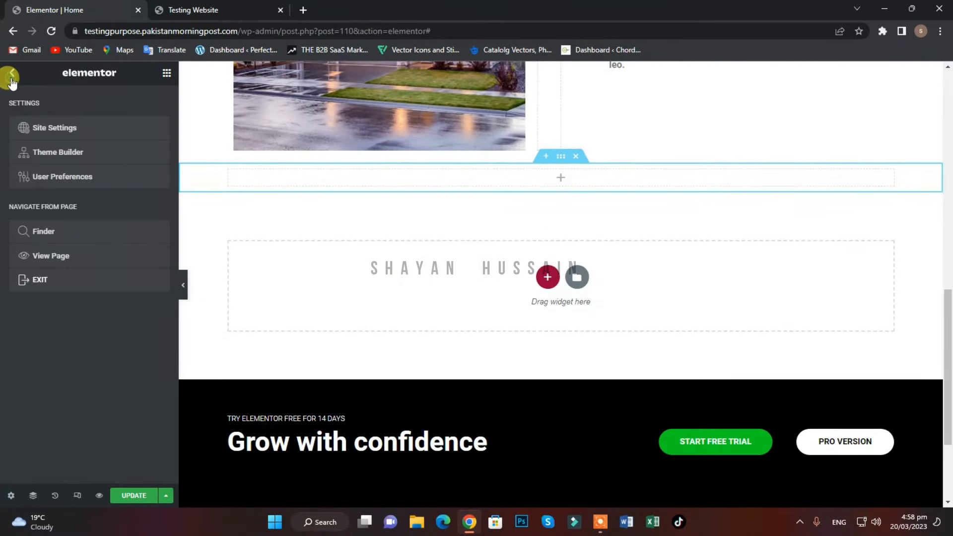
left_click(11, 77)
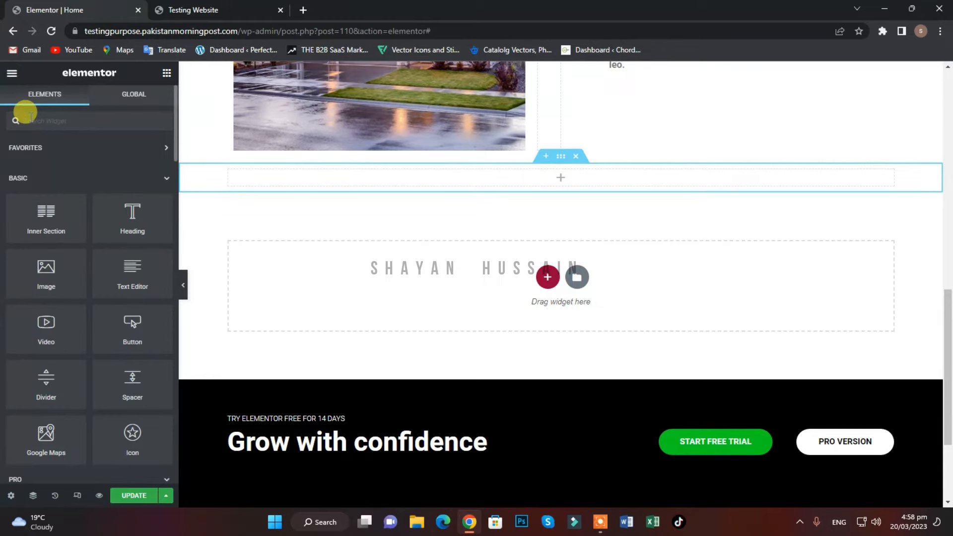
type("slid")
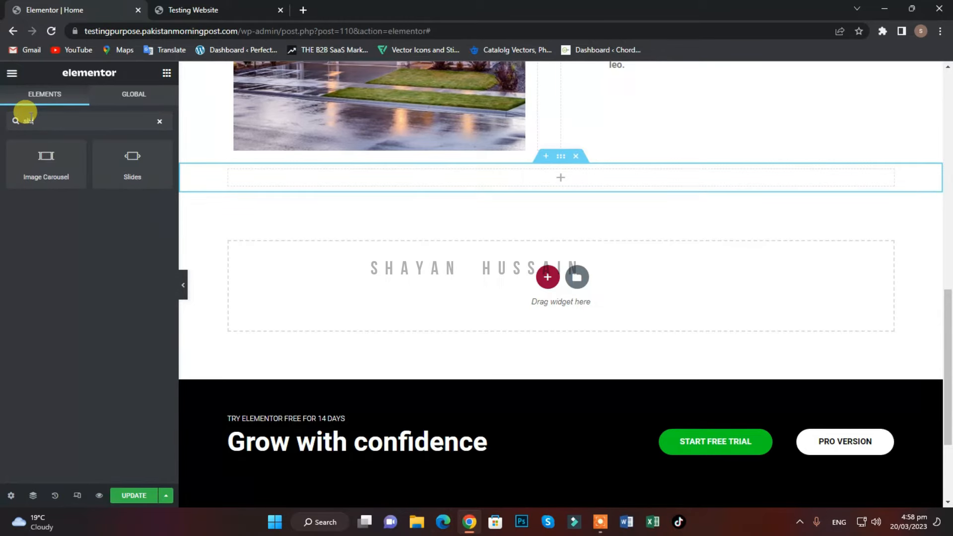
left_click_drag(137, 167, 491, 186)
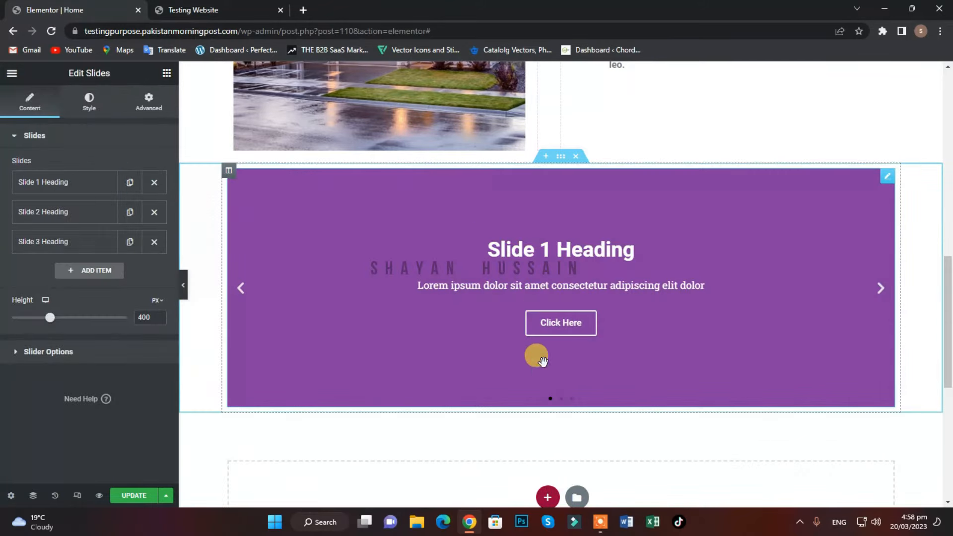
left_click(108, 281)
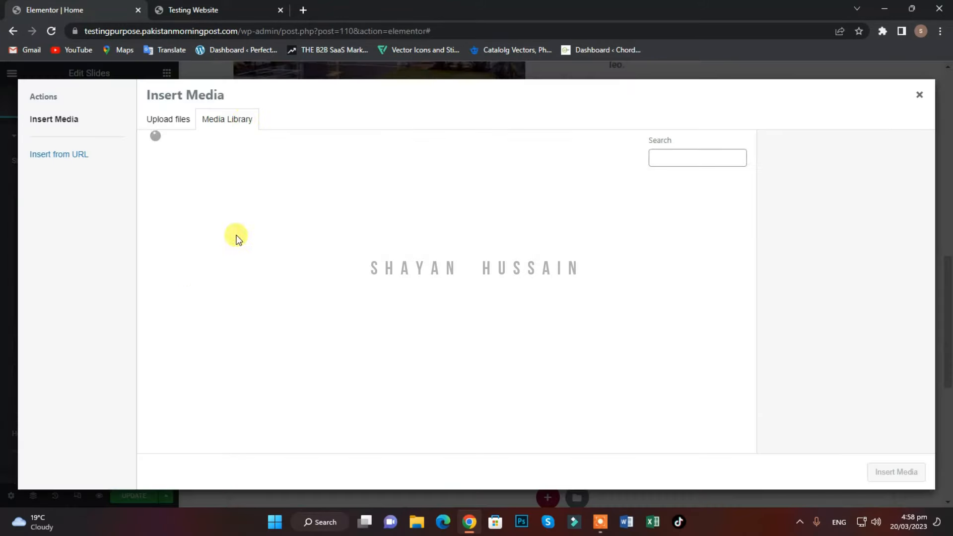
left_click(189, 121)
left_click(919, 95)
scroll(461, 273, "up", 1)
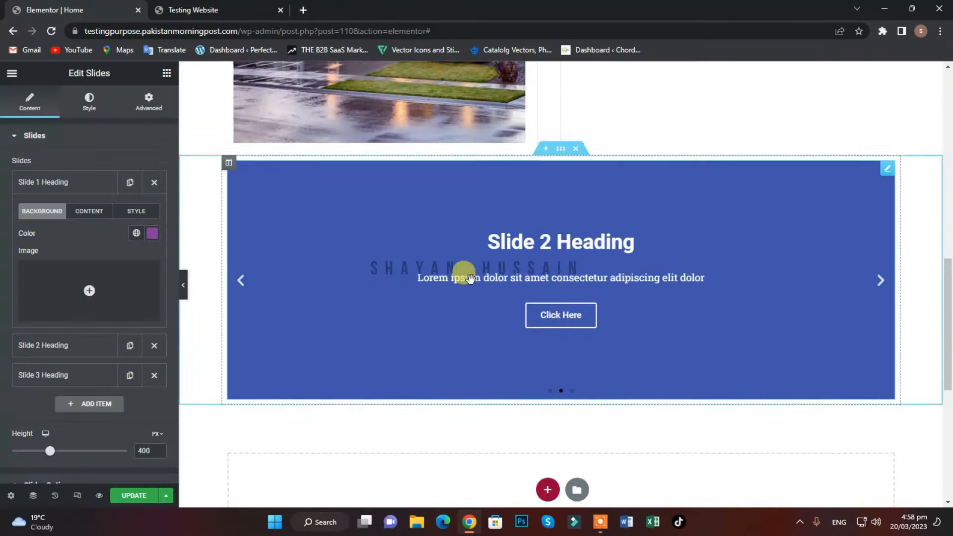
Search the widgets for "slid" and place an Image Carousel directly below the slides.
left_click(12, 74)
left_click(11, 74)
left_click(36, 120)
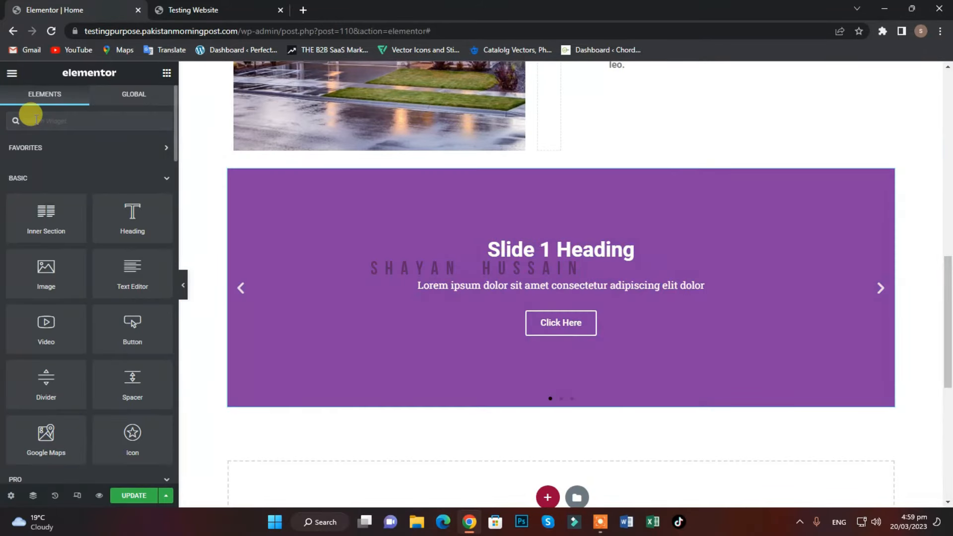
type("slid")
left_click_drag(51, 161, 551, 408)
Upload a300-b4-large_tcm36-3449, a310-300f-large_tcm36-3479 and a330-200f-large_tcm36-3480 from the private aircraft images folder for the image carousel's gallery.
scroll(555, 411, "down", 3)
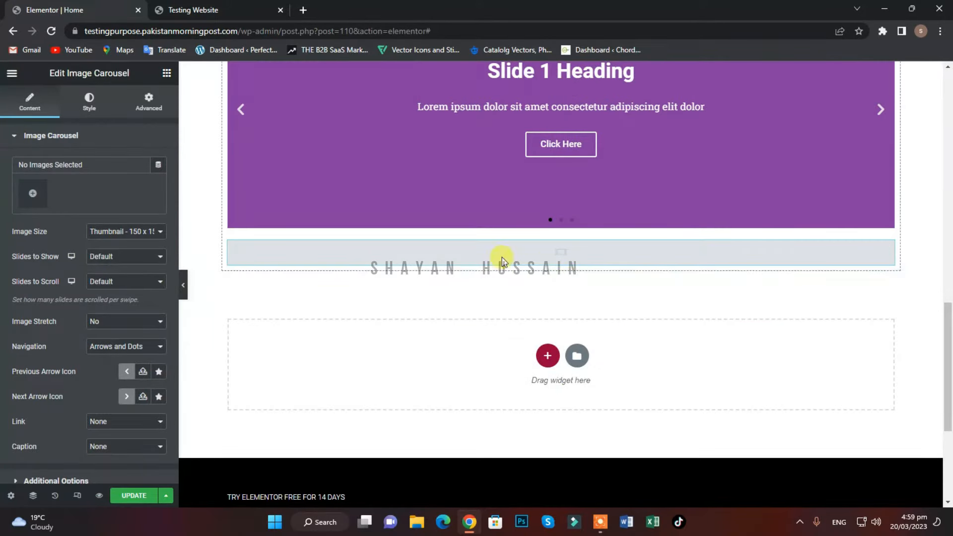
scroll(538, 339, "down", 1)
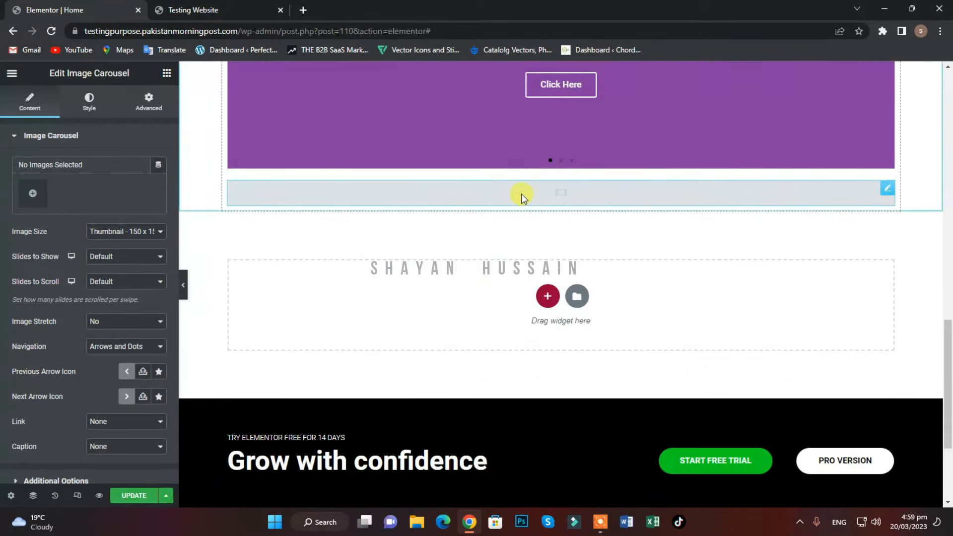
left_click(31, 191)
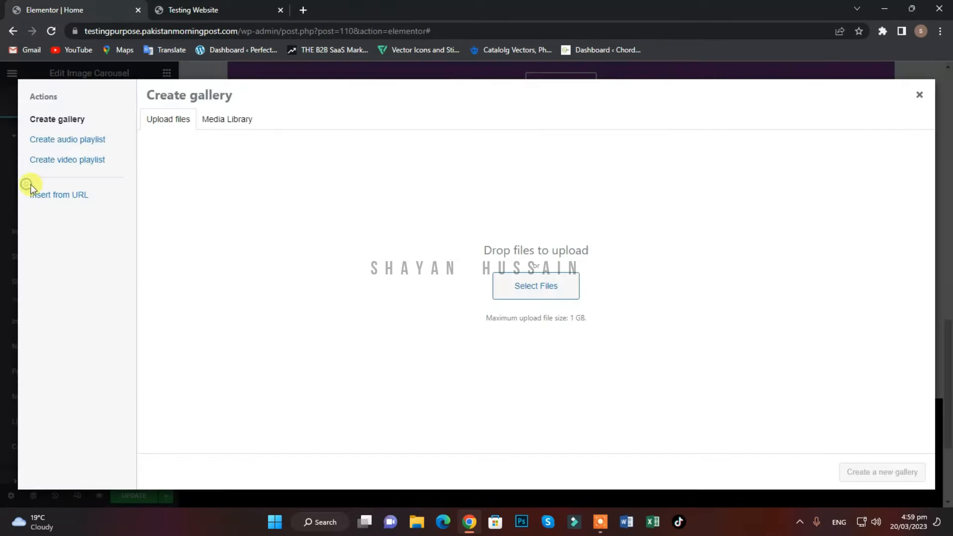
left_click(536, 286)
left_click(421, 204)
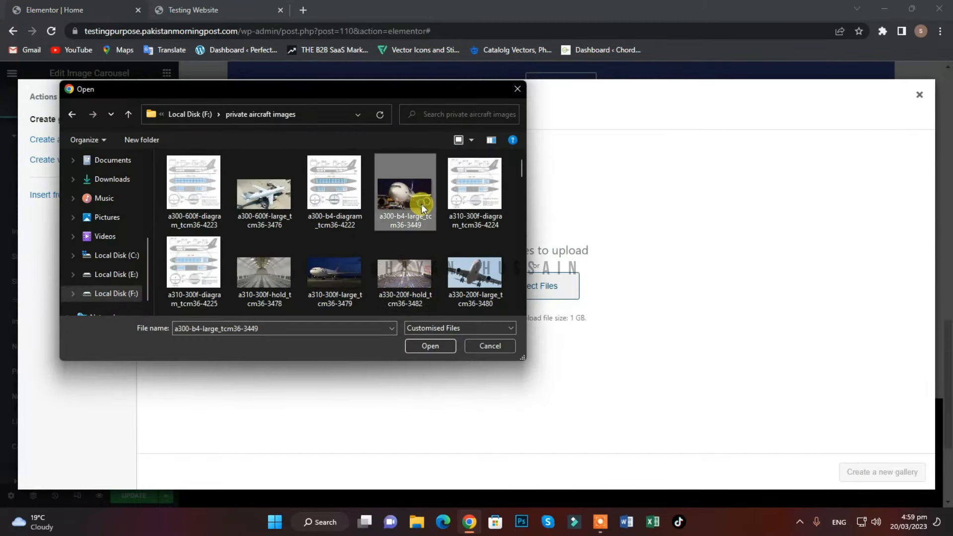
left_click(478, 264, "ctrl")
left_click(377, 274, "ctrl")
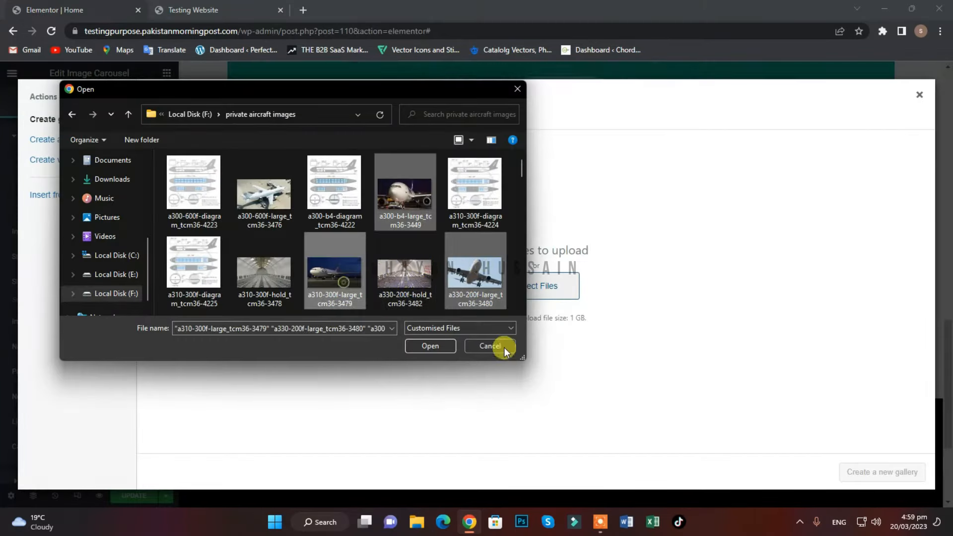
left_click(419, 344)
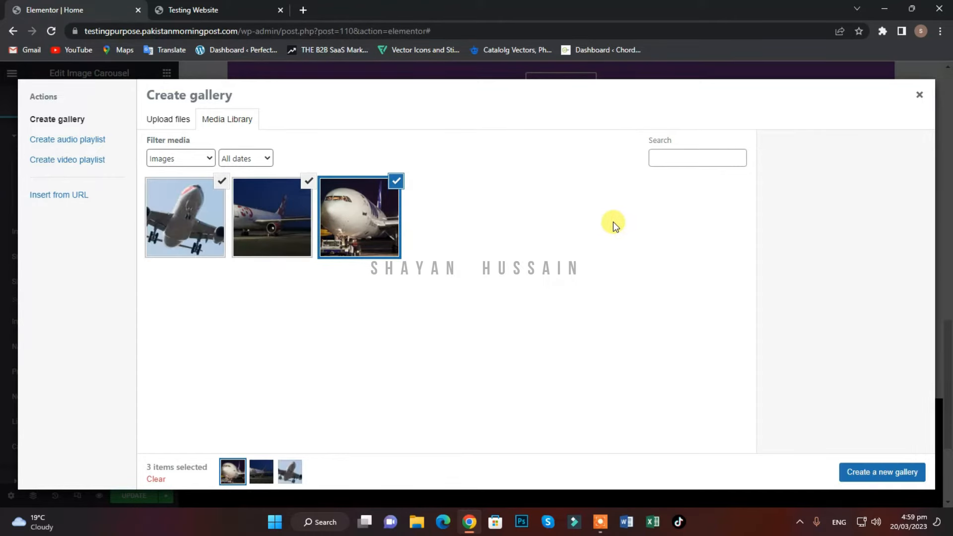
Create a gallery from the three selected aircraft images, insert it into the carousel, and look over its navigation and image styling options.
left_click(885, 474)
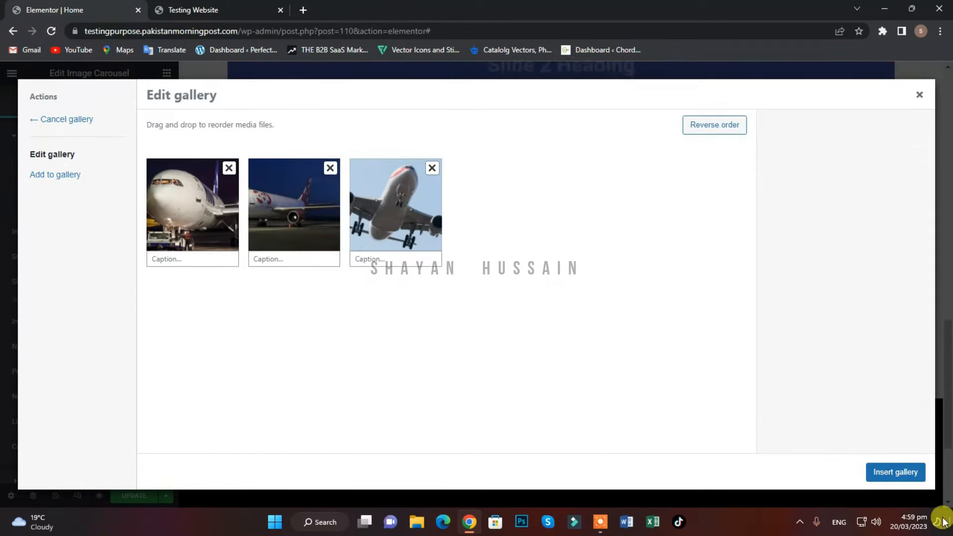
left_click(894, 472)
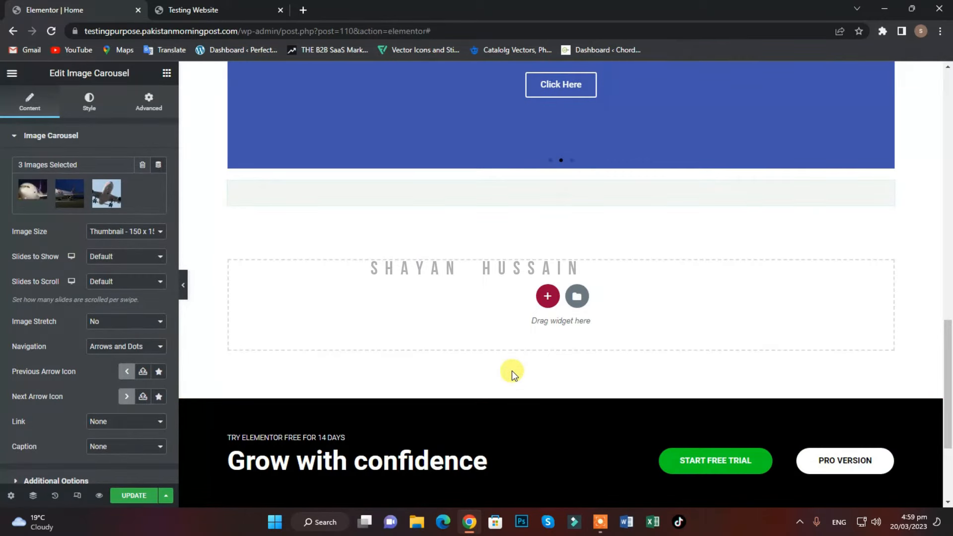
left_click(85, 109)
scroll(75, 377, "down", 1)
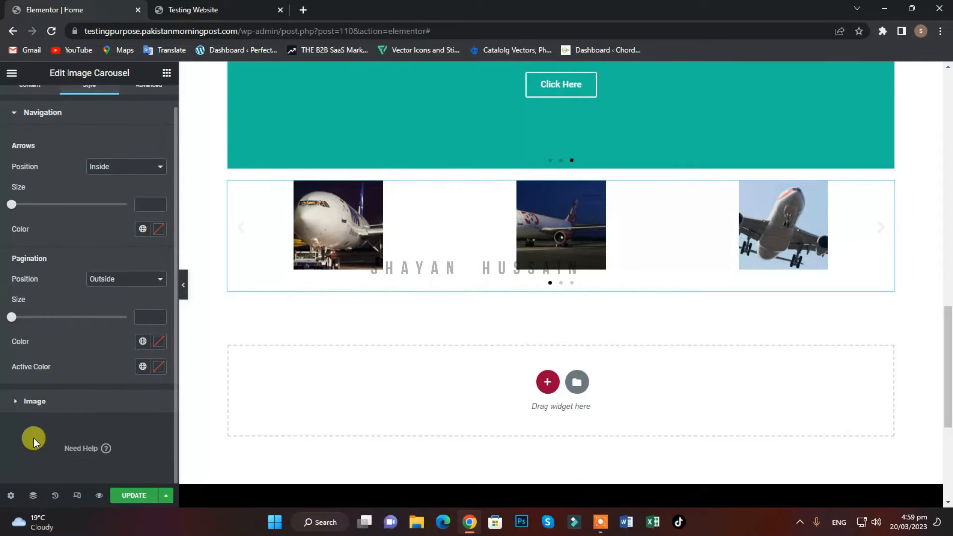
left_click(47, 406)
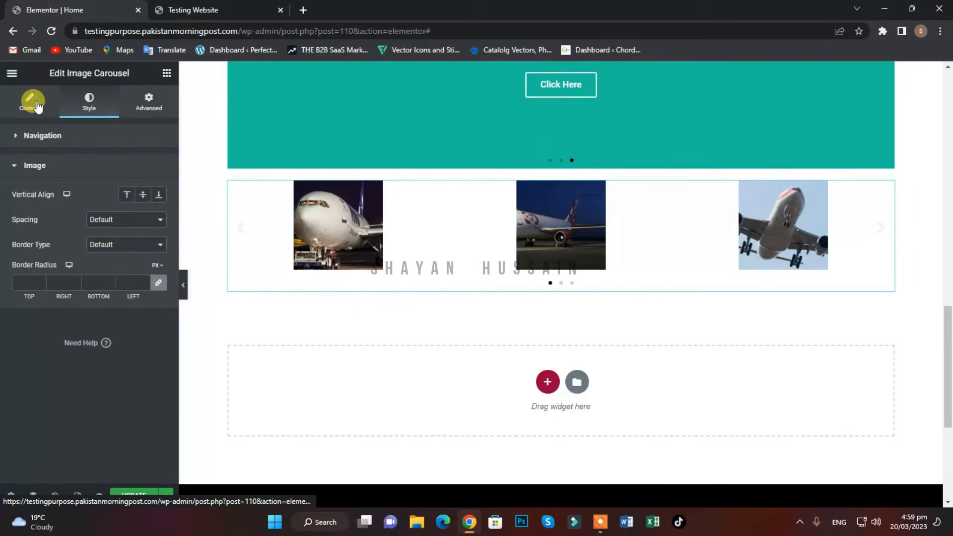
Try the Medium - 300 x 300 image size for the carousel, and settle on Large - 1024 x 1024.
left_click(30, 101)
scroll(114, 307, "down", 2)
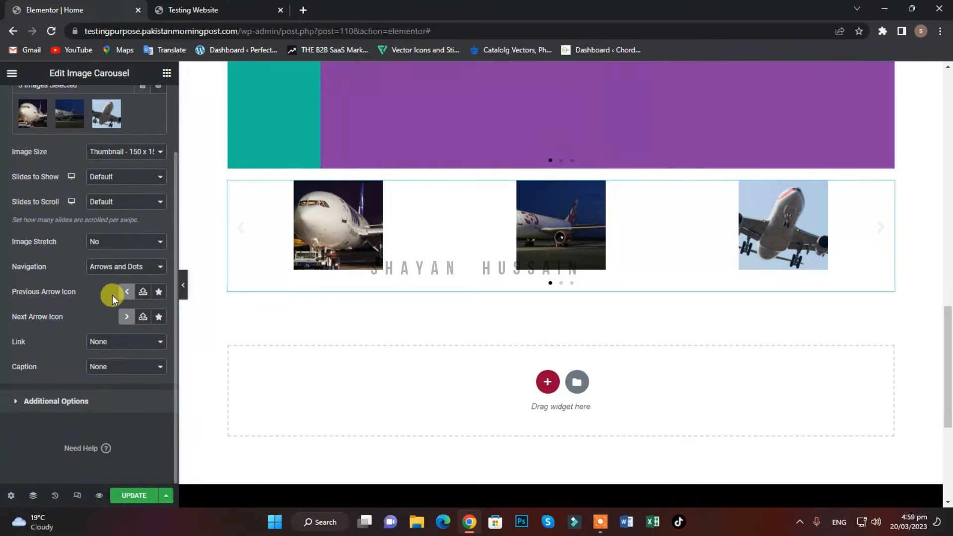
scroll(109, 297, "up", 2)
left_click(122, 209)
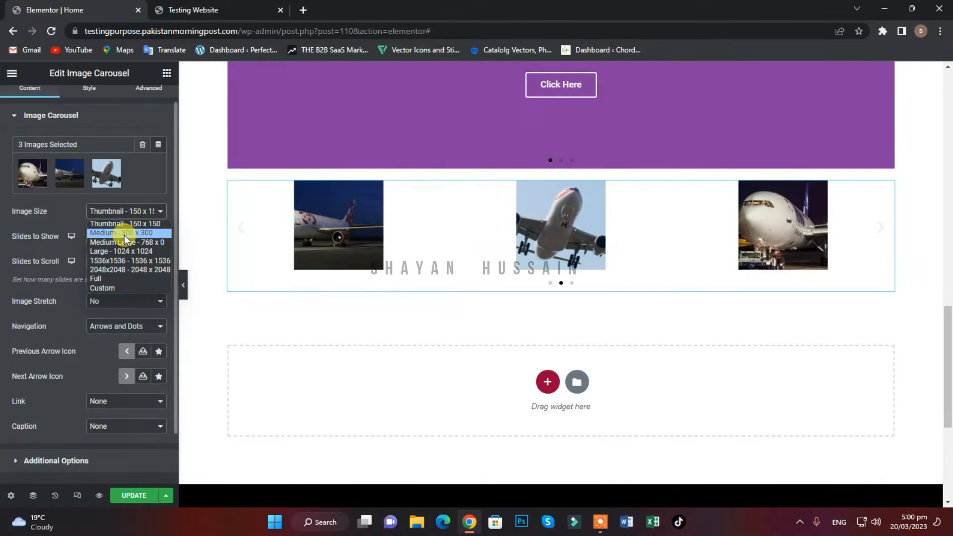
left_click(124, 234)
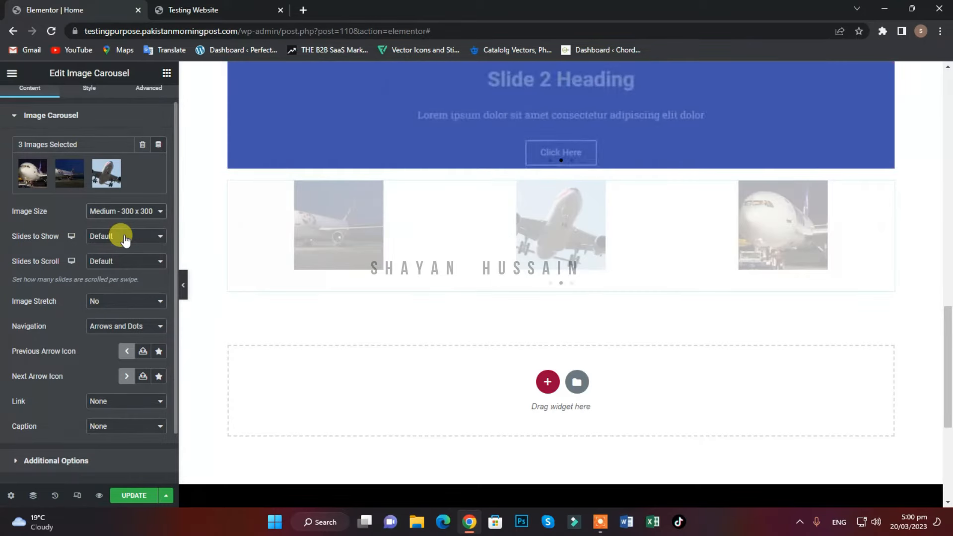
left_click(124, 213)
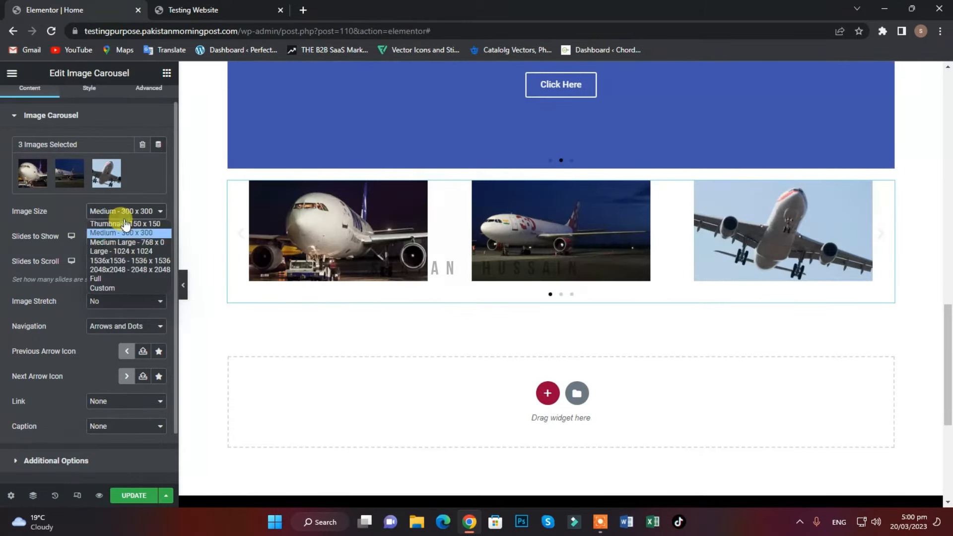
left_click(119, 252)
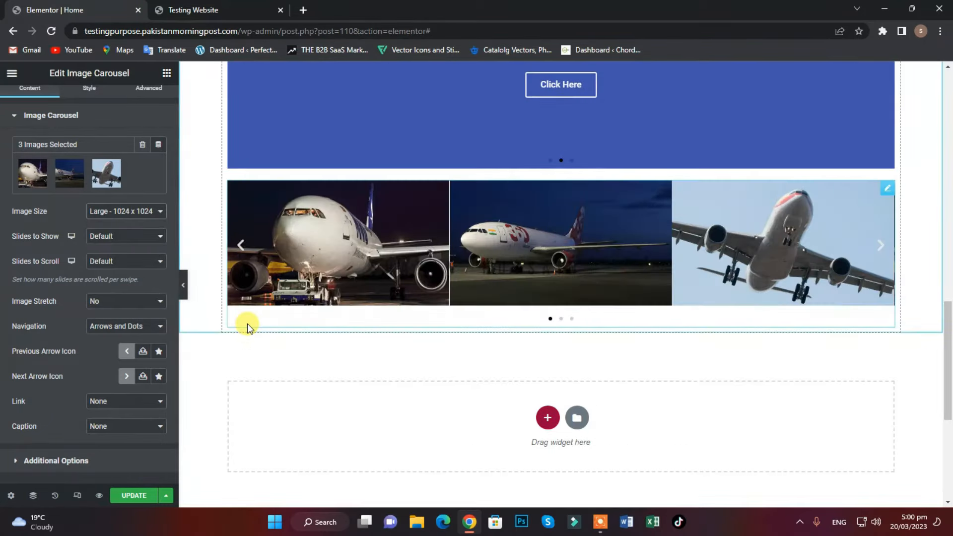
Try setting the carousel's Image Stretch to Yes, and return it to No.
scroll(159, 351, "down", 2)
left_click(118, 243)
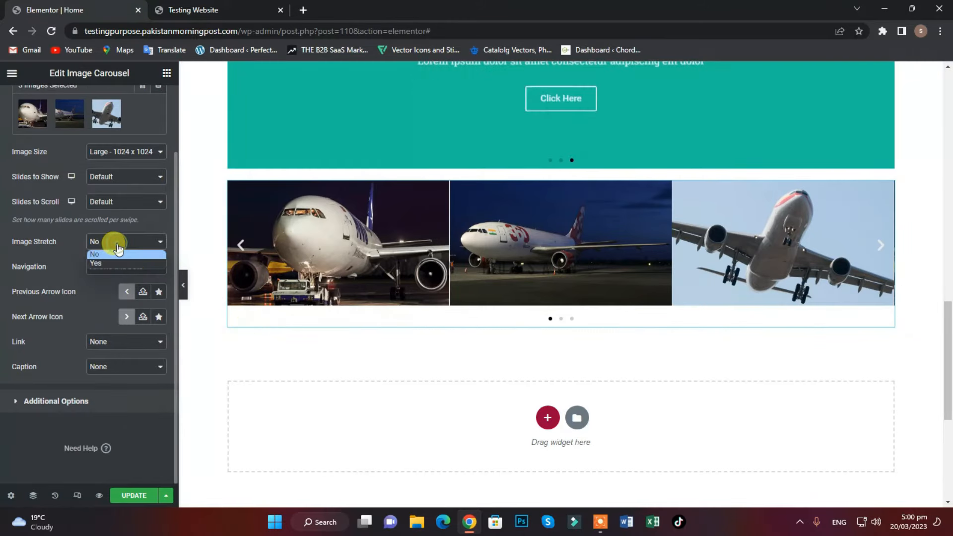
left_click(116, 263)
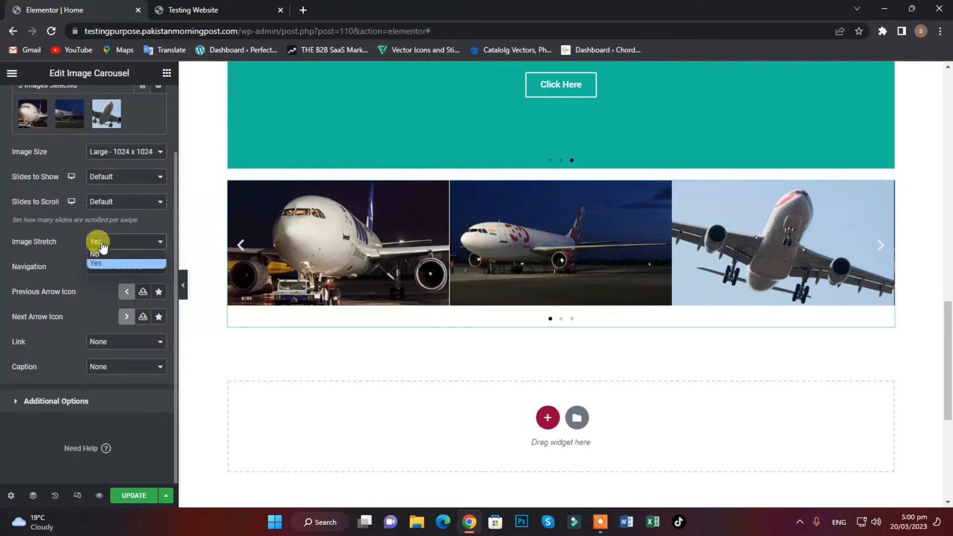
left_click(104, 254)
Review the image carousel's additional options, including the autoplay, infinite loop, animation speed and direction settings.
scroll(79, 296, "up", 2)
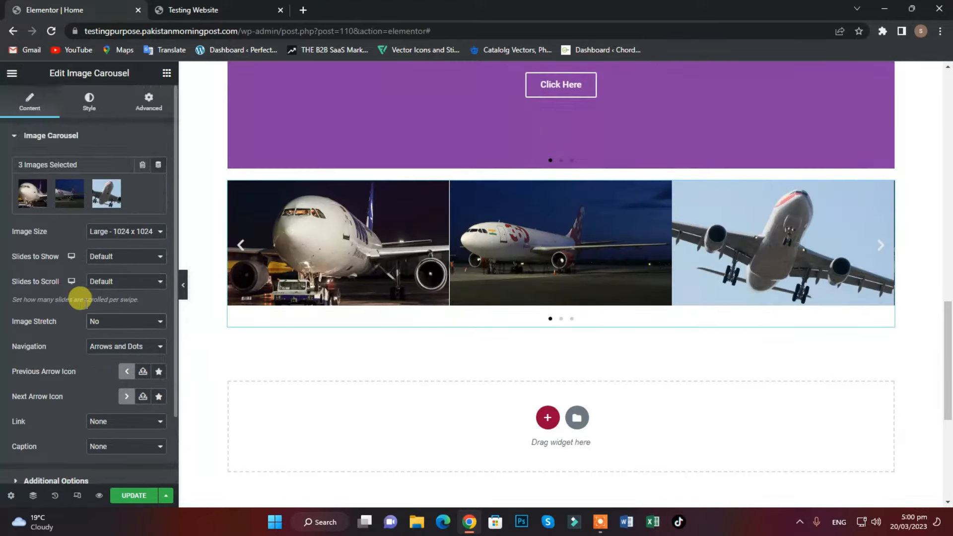
scroll(79, 297, "down", 2)
left_click(70, 411)
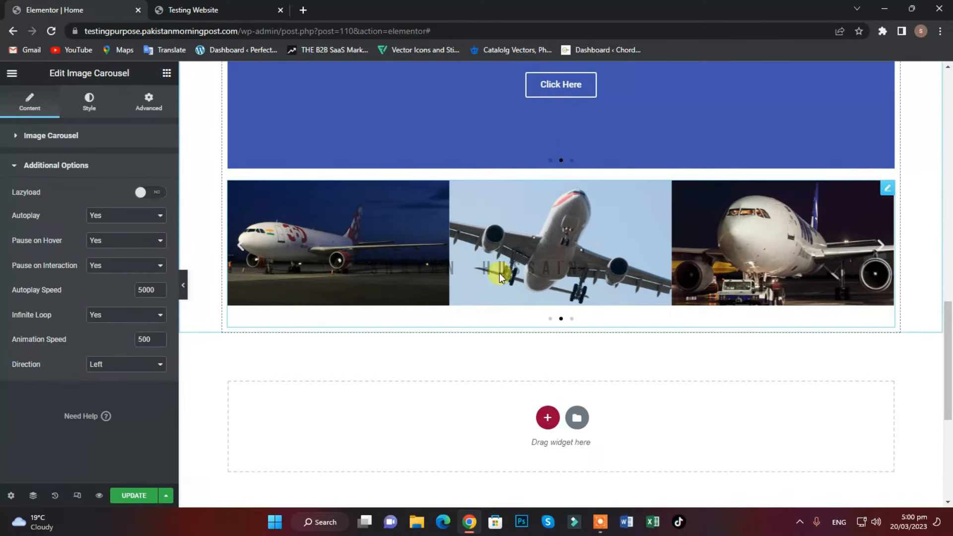
Try the Outside position for the carousel's navigation arrows, return them to Inside, and set their size to 40.
left_click(87, 99)
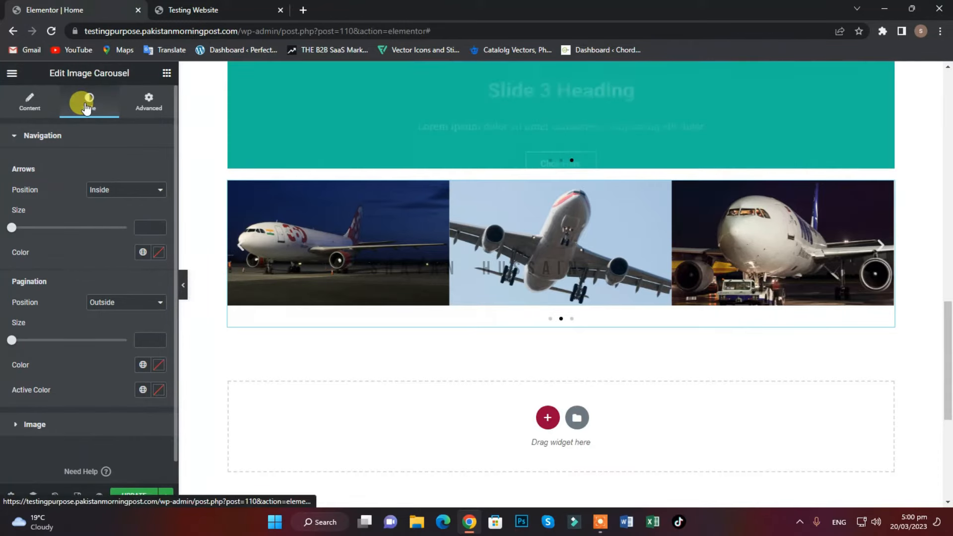
left_click(133, 191)
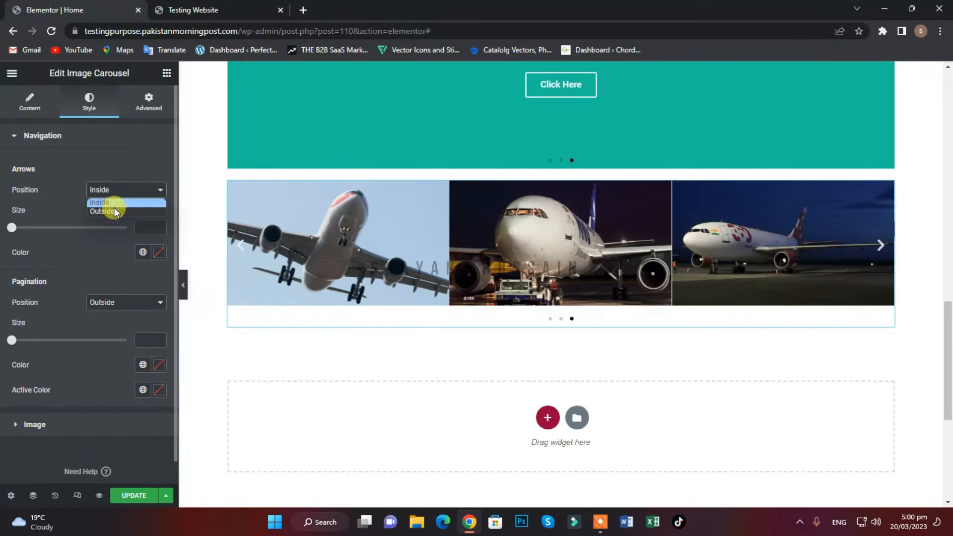
left_click(112, 211)
left_click(107, 189)
left_click(108, 202)
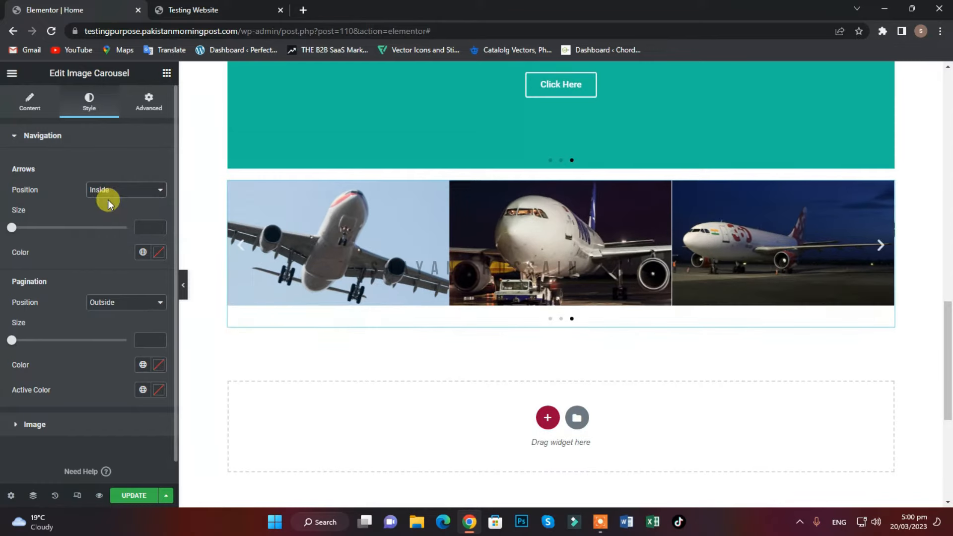
left_click_drag(11, 228, 27, 228)
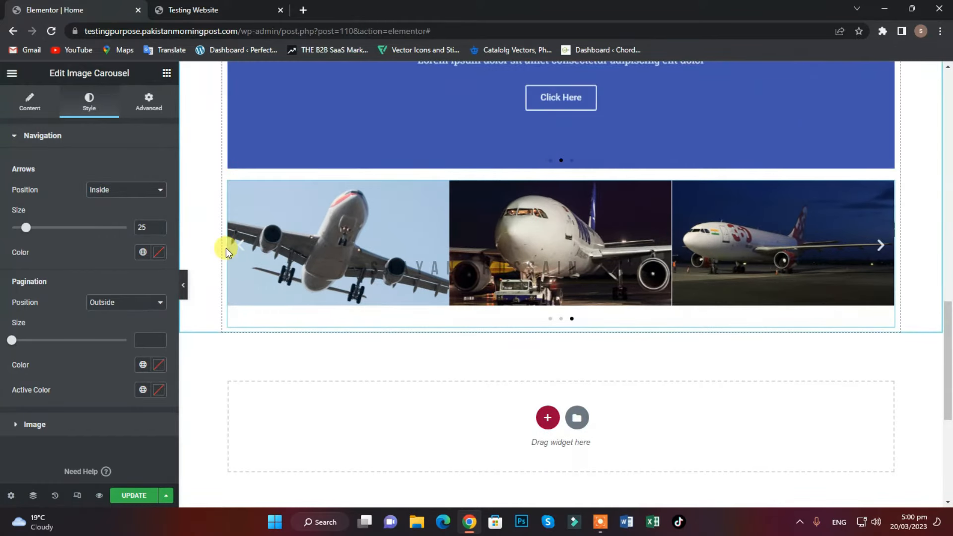
left_click_drag(26, 228, 66, 228)
Set the position of the carousel's pagination dots to Inside.
scroll(79, 298, "down", 1)
left_click(123, 280)
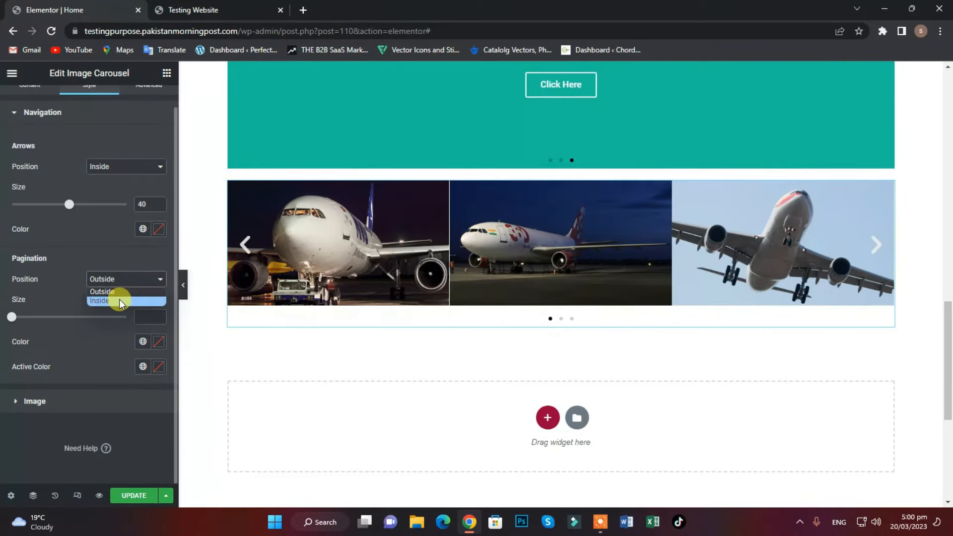
left_click(119, 299)
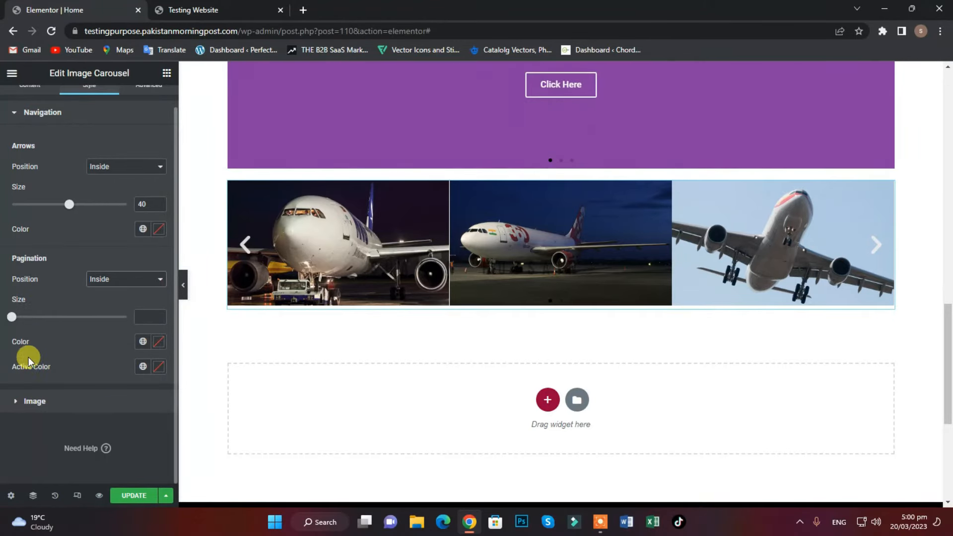
Open the carousel's image style settings for spacing, border type and border radius.
left_click(35, 401)
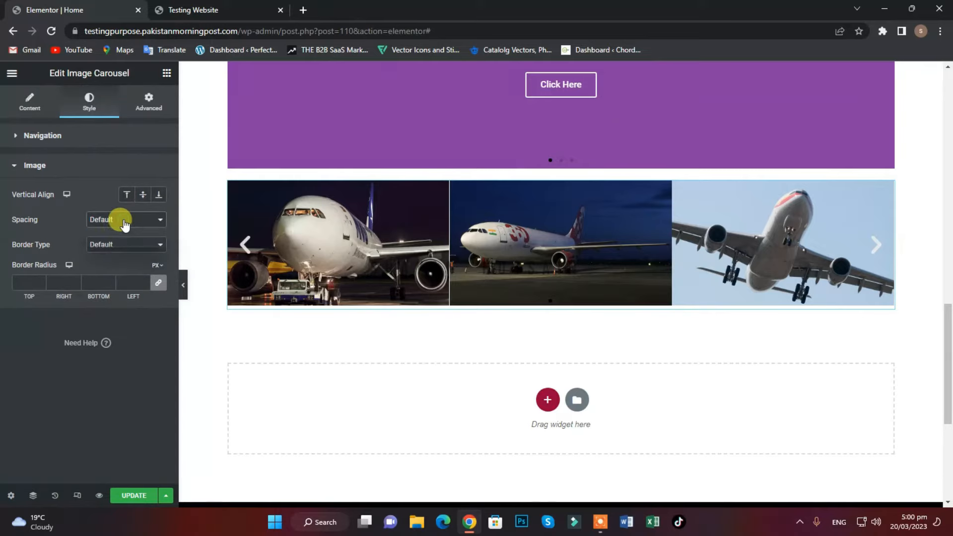
left_click(122, 246)
left_click(122, 244)
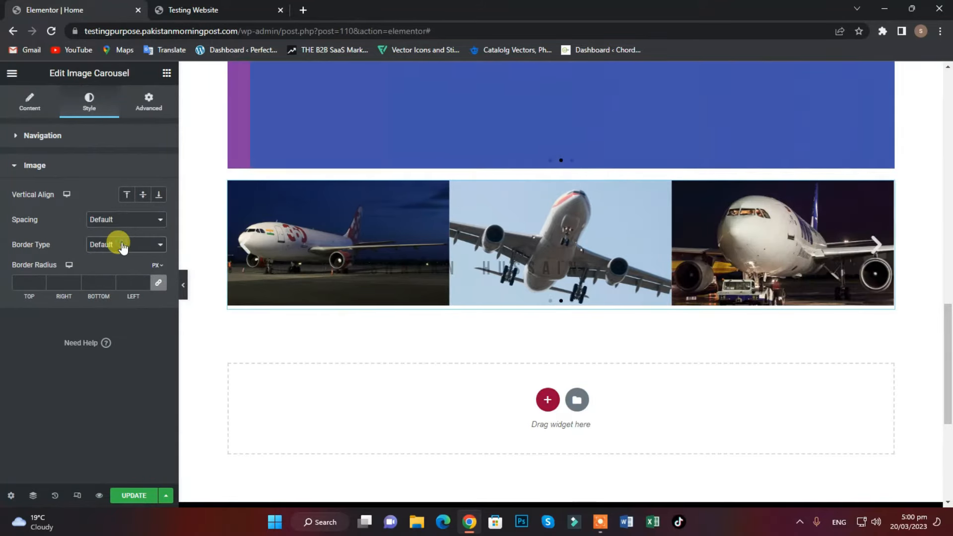
left_click(149, 103)
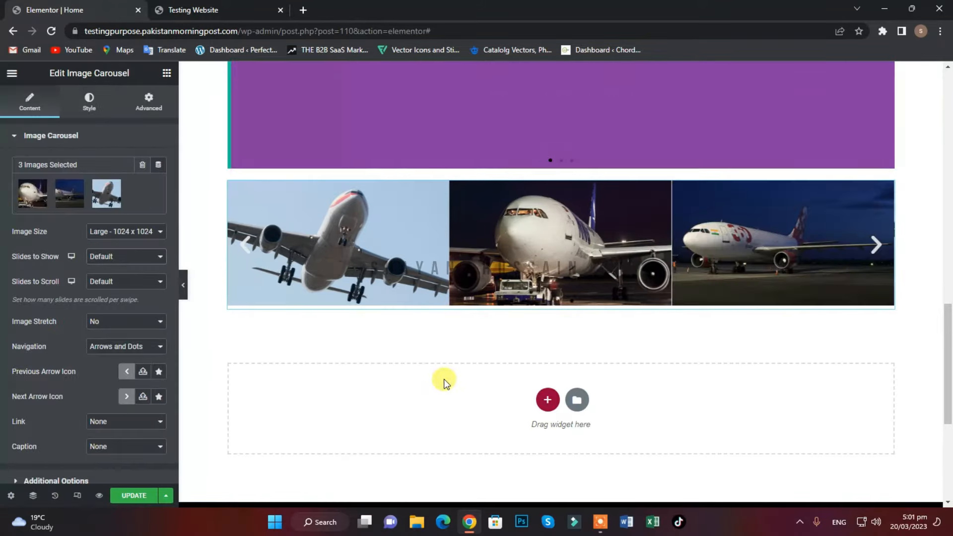
Set the image carousel to show 1 slide at a time.
scroll(432, 395, "up", 1)
left_click(116, 258)
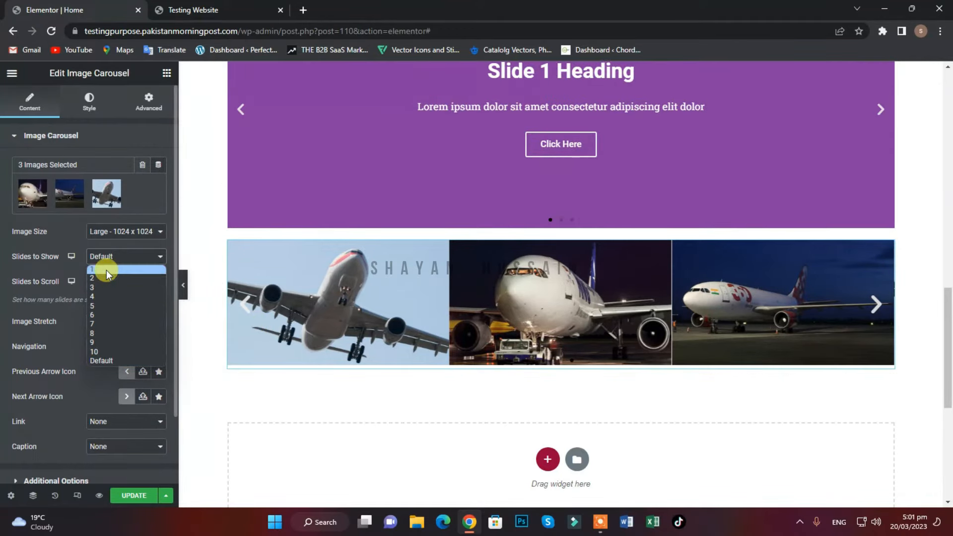
left_click(106, 270)
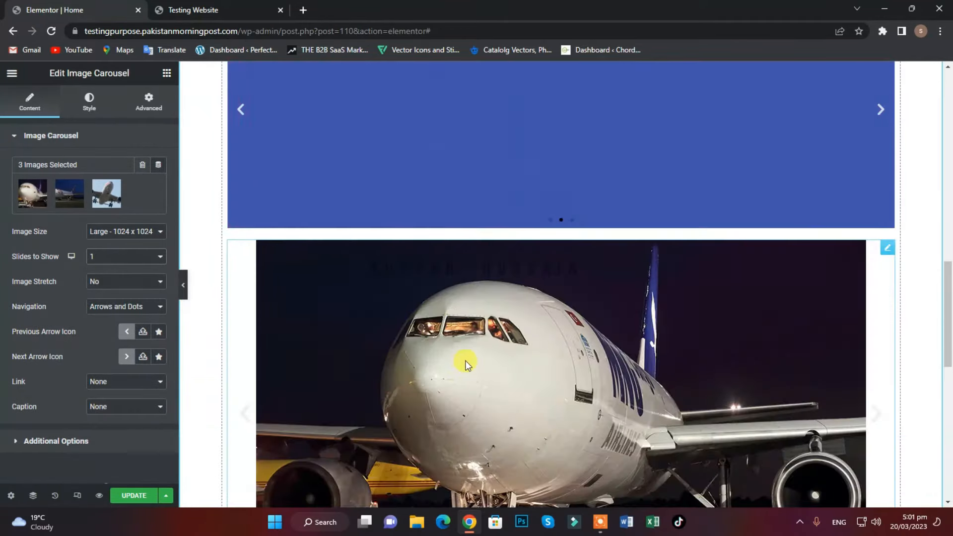
scroll(510, 379, "down", 5)
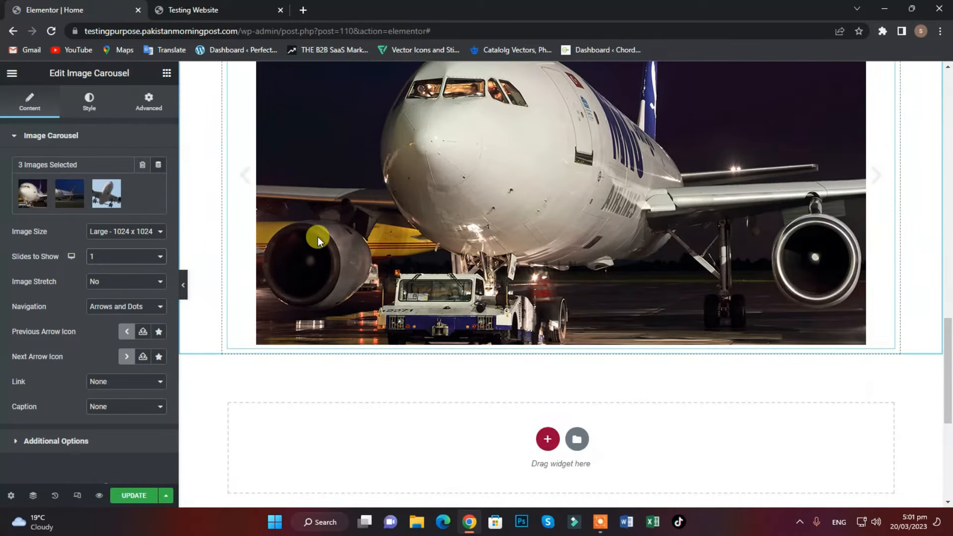
Set the image carousel to show 2 slides at a time and open its additional options.
left_click(131, 266)
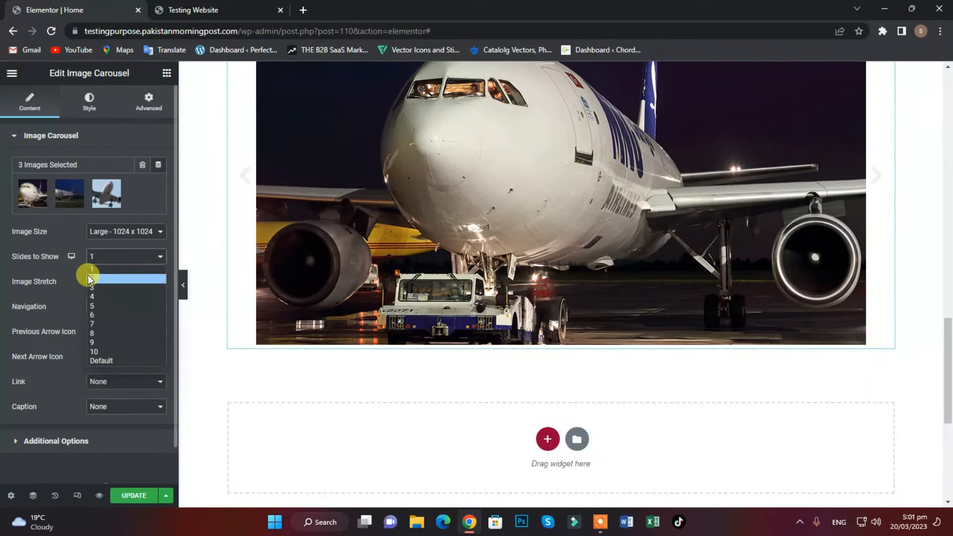
left_click(88, 275)
scroll(542, 297, "up", 4)
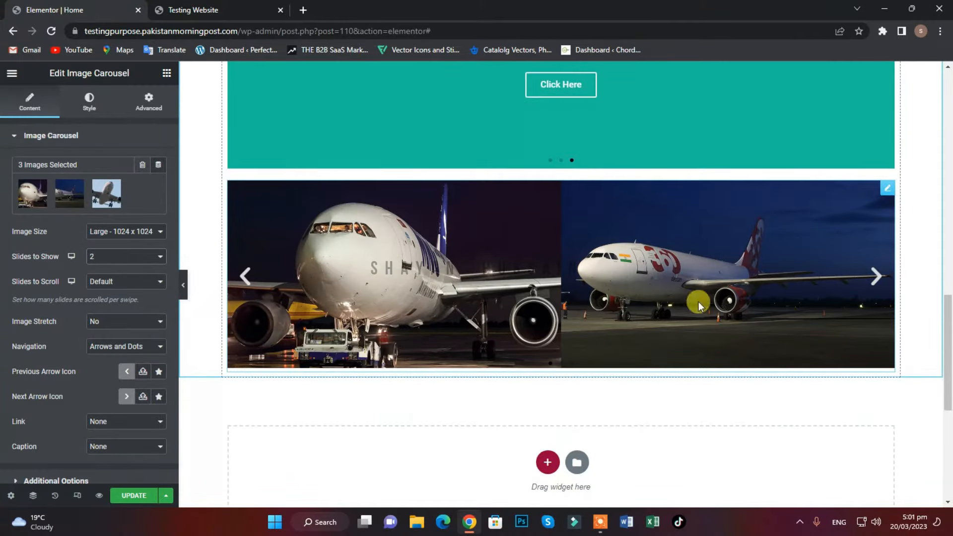
scroll(96, 419, "down", 2)
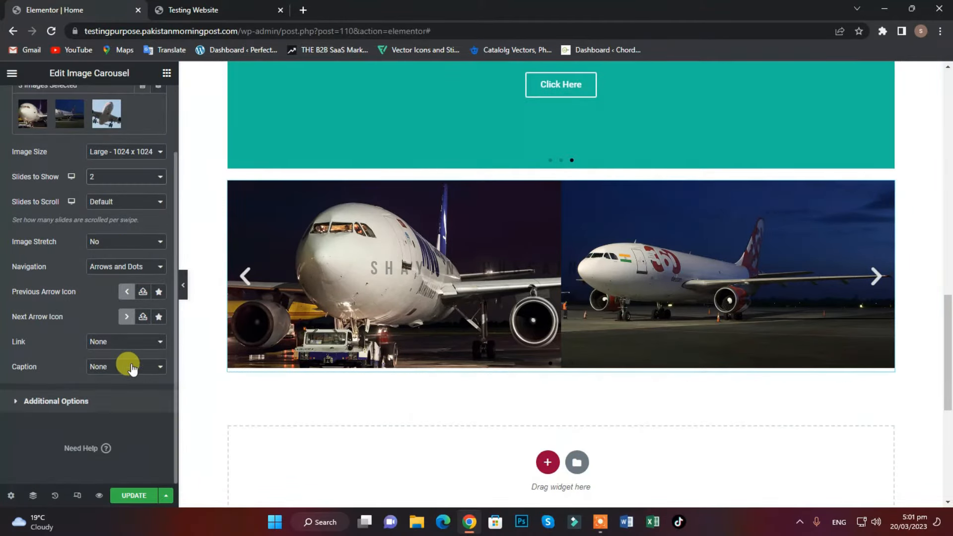
left_click(65, 406)
Set a330-200f-large_tcm36-3480.jpg from the media library as the background image of Slide 1 in the slides widget.
scroll(441, 234, "up", 5)
left_click(446, 242)
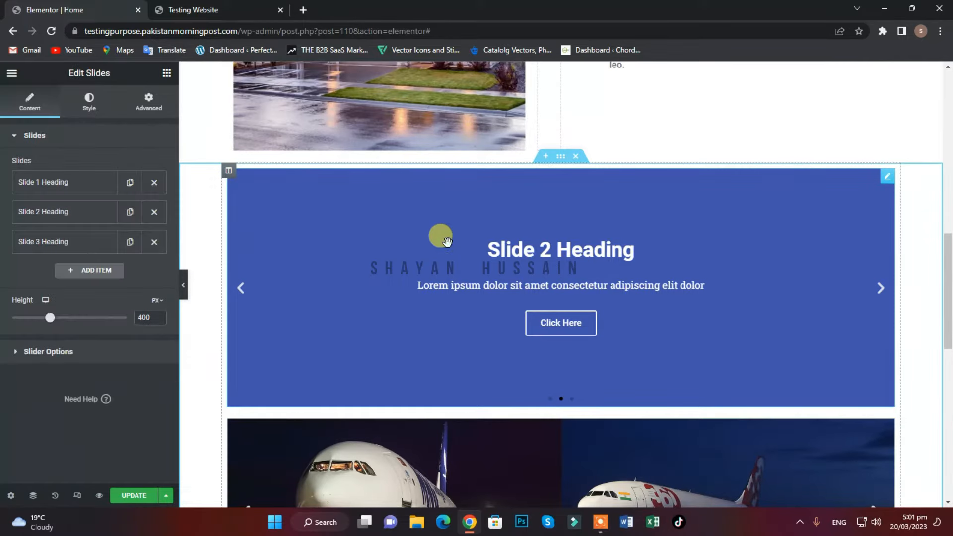
left_click(43, 181)
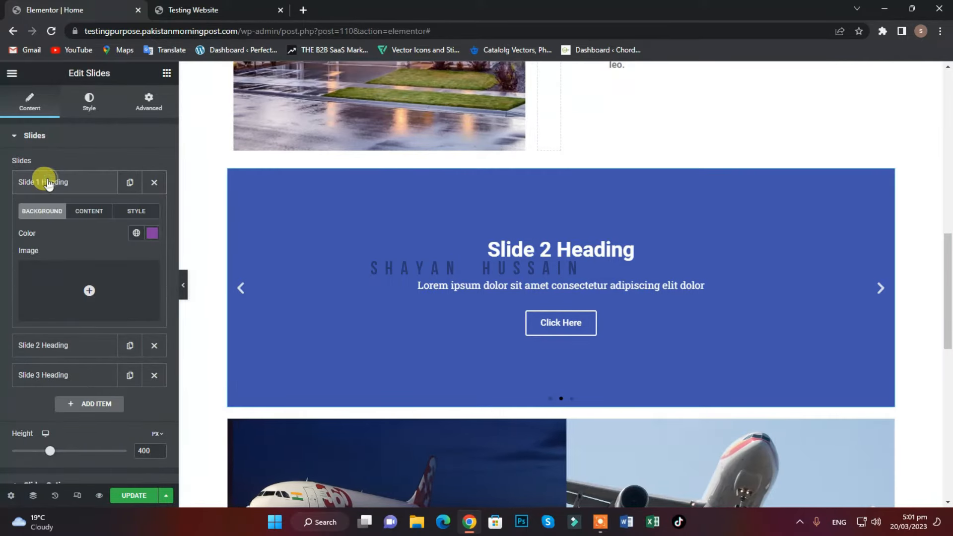
left_click(80, 281)
left_click(191, 208)
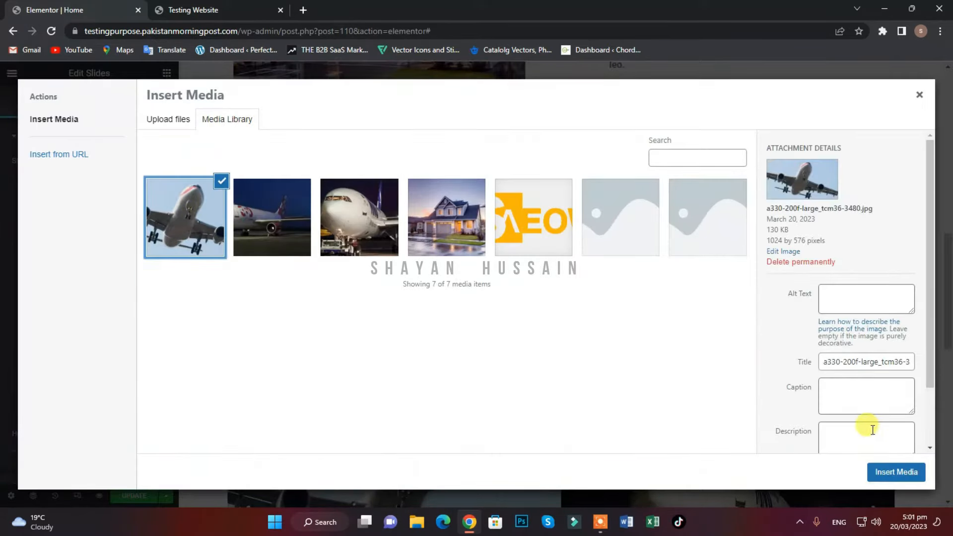
left_click(886, 475)
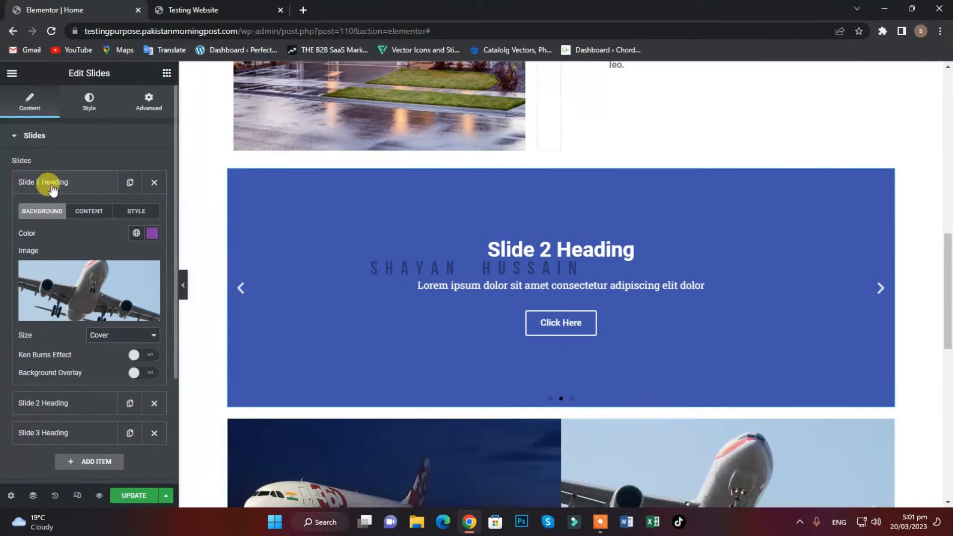
Set the media library photo of the red-and-white 360 plane at night as Slide 2's background image.
left_click(51, 188)
left_click(44, 210)
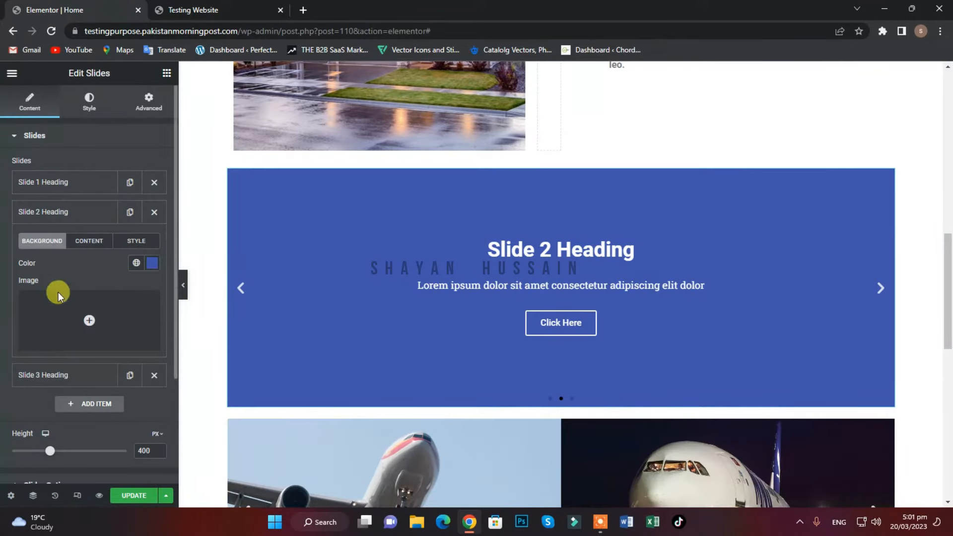
left_click(71, 329)
left_click(254, 221)
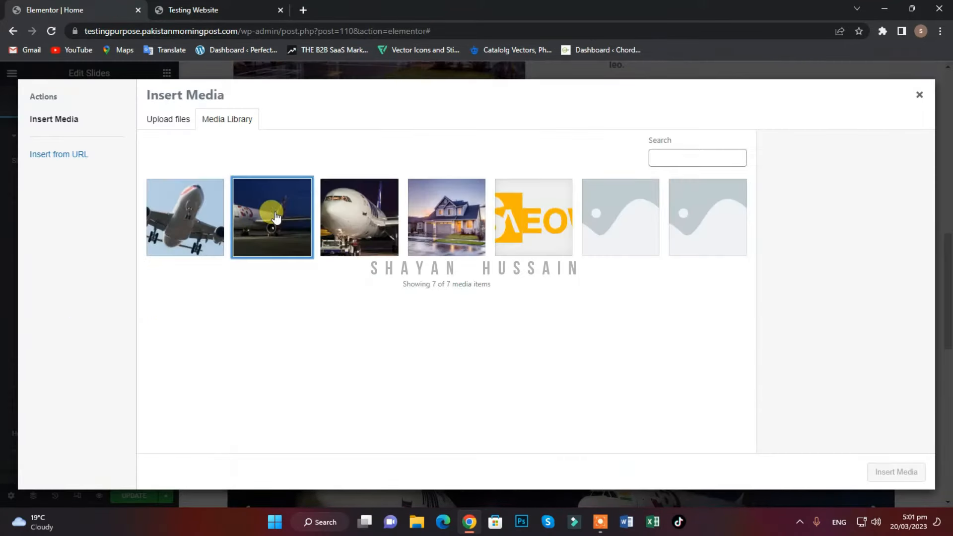
left_click(896, 471)
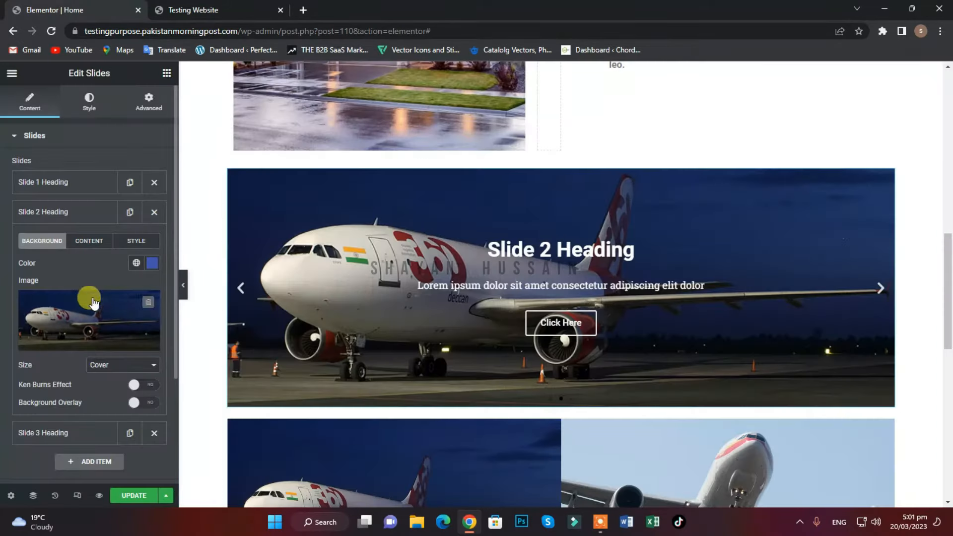
Set the front-view photo of the white plane at night as Slide 3's background image.
left_click(68, 214)
left_click(64, 241)
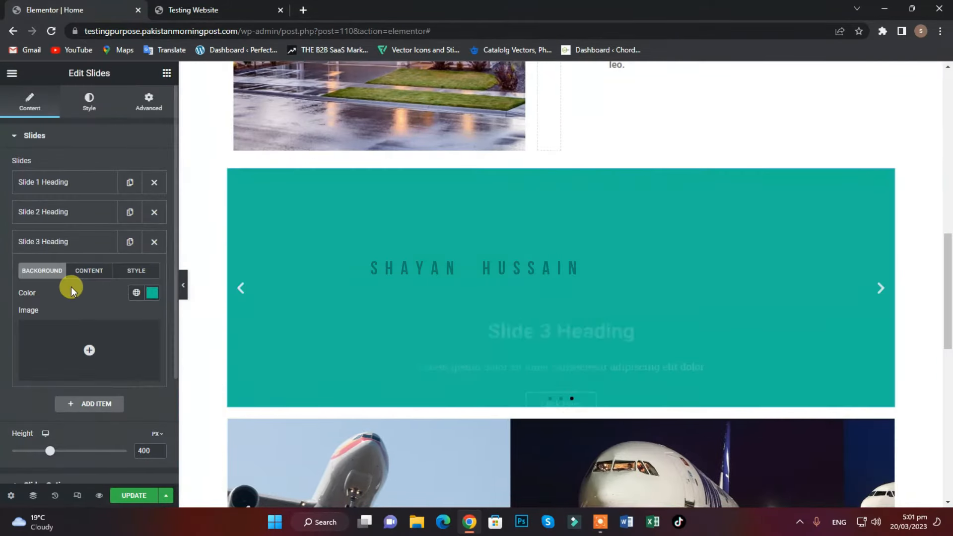
left_click(73, 340)
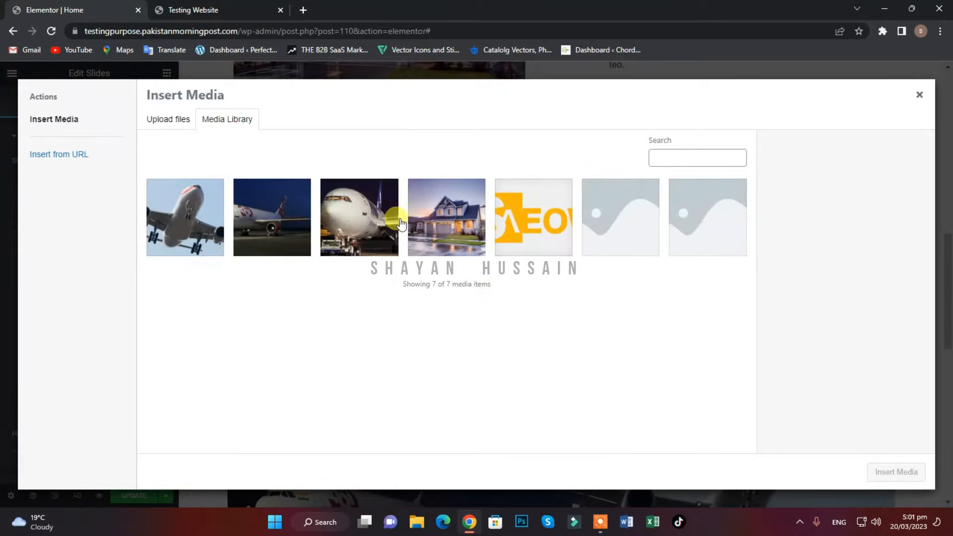
left_click(376, 221)
left_click(879, 486)
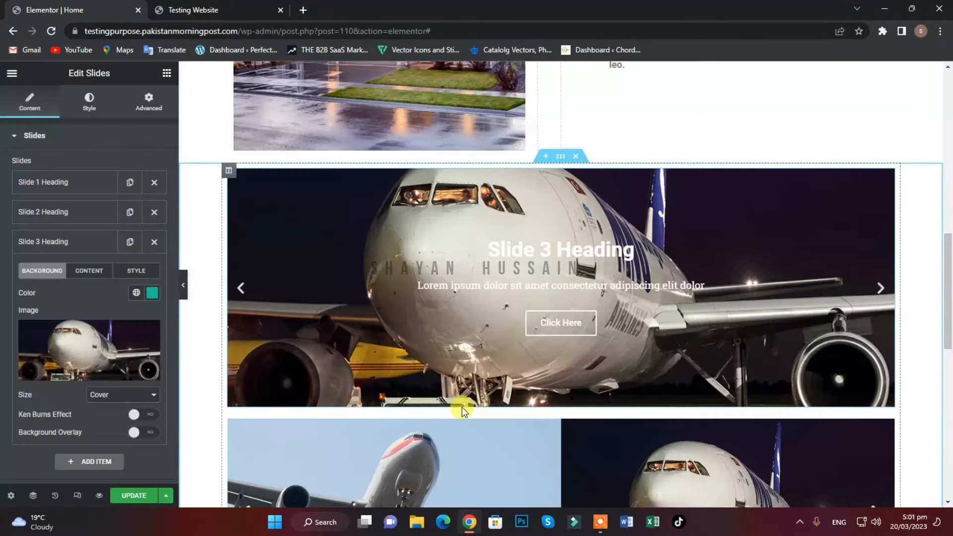
Compare how the slides widget and the image carousel below it look on the page.
scroll(457, 383, "down", 3)
scroll(524, 333, "up", 5)
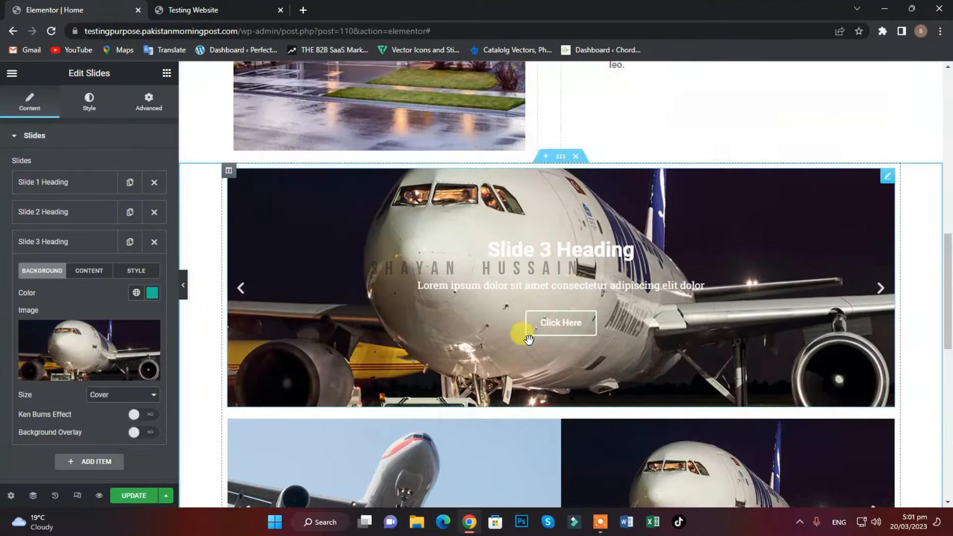
scroll(642, 357, "down", 5)
scroll(497, 332, "up", 1)
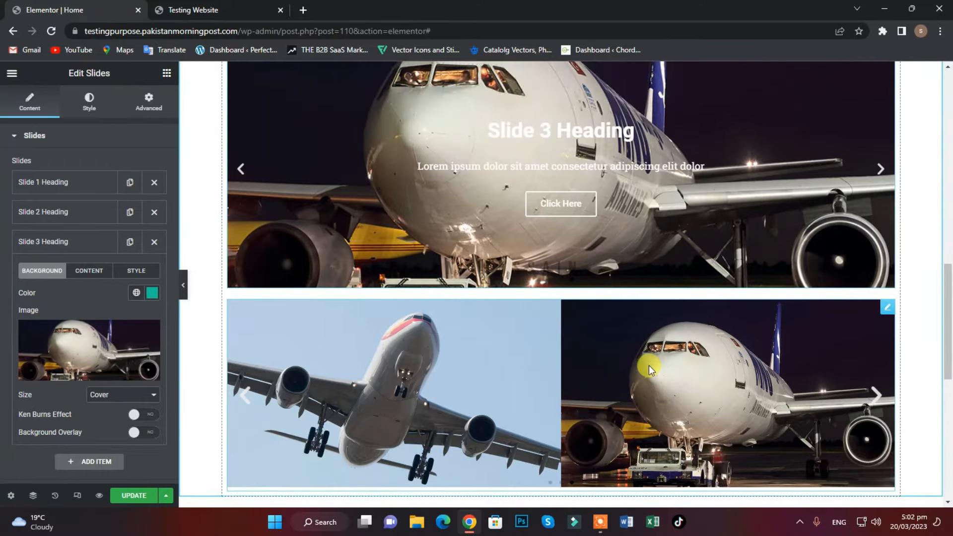
scroll(655, 382, "down", 3)
scroll(645, 397, "up", 8)
scroll(625, 390, "down", 8)
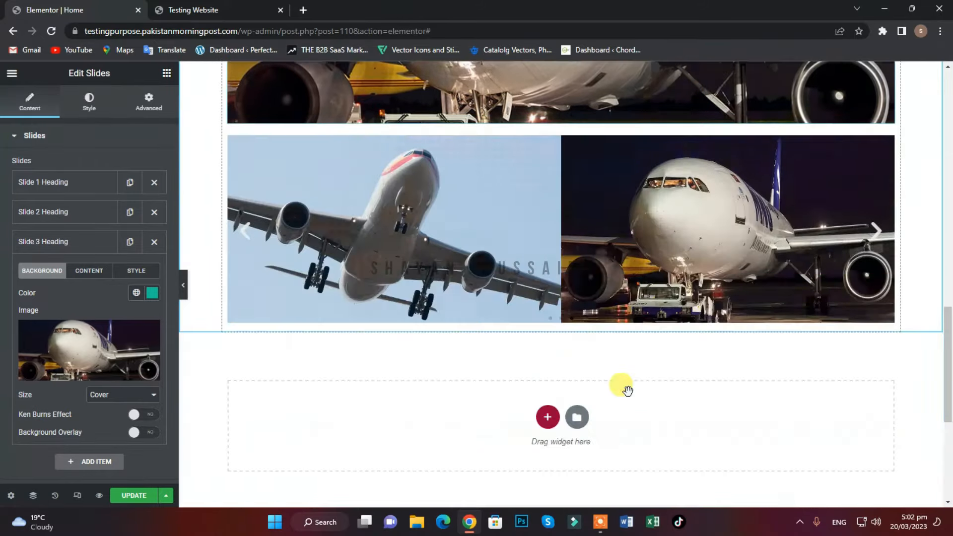
scroll(602, 264, "up", 2)
scroll(562, 260, "up", 4)
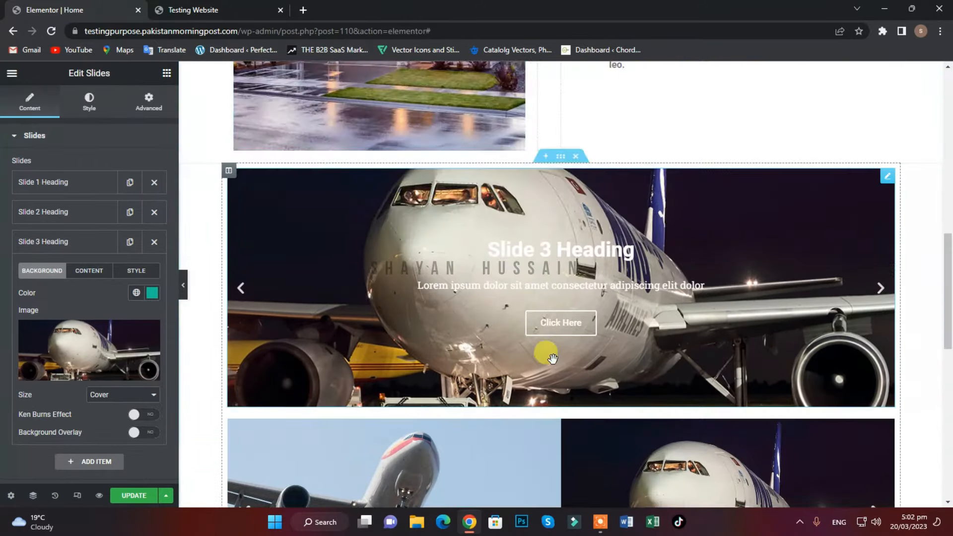
scroll(546, 352, "down", 4)
scroll(224, 233, "up", 4)
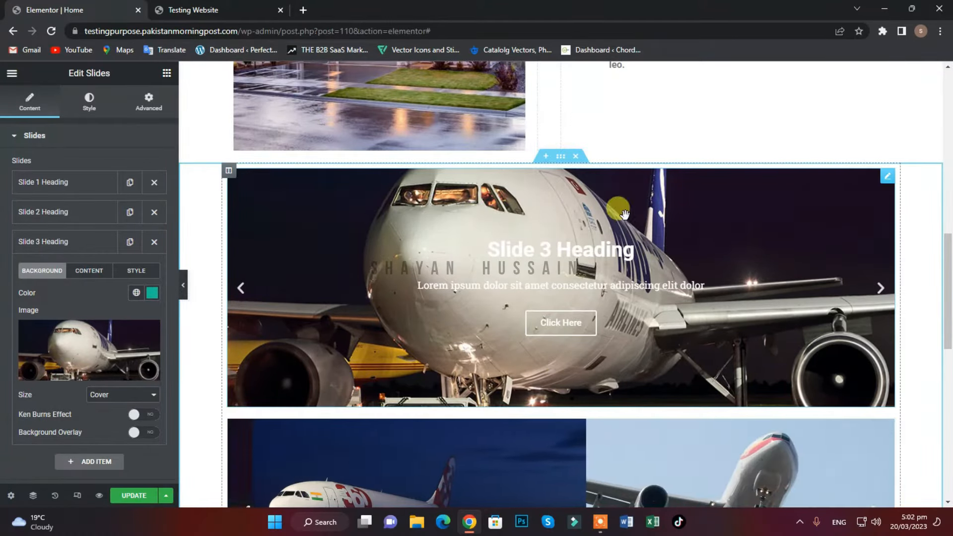
scroll(621, 278, "down", 4)
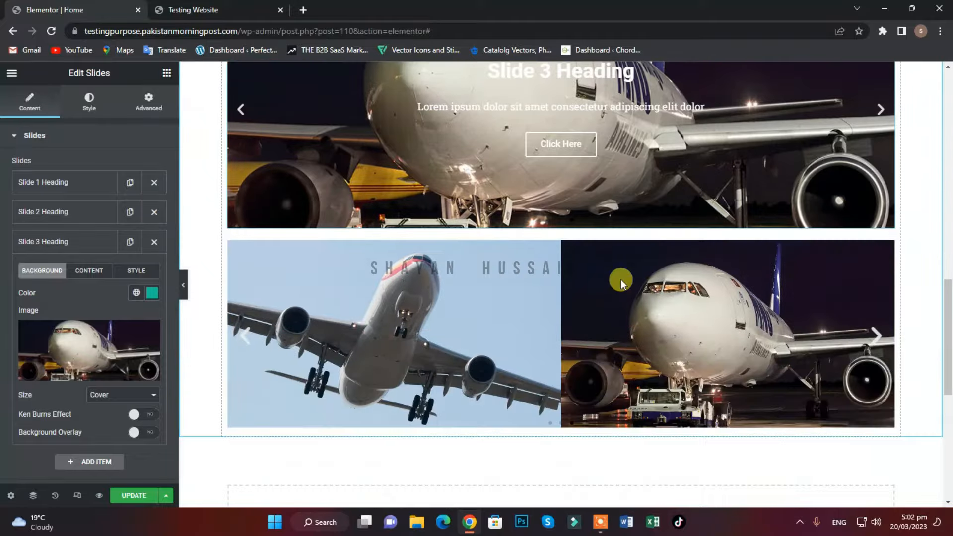
scroll(621, 279, "up", 3)
scroll(613, 315, "down", 3)
scroll(621, 348, "up", 3)
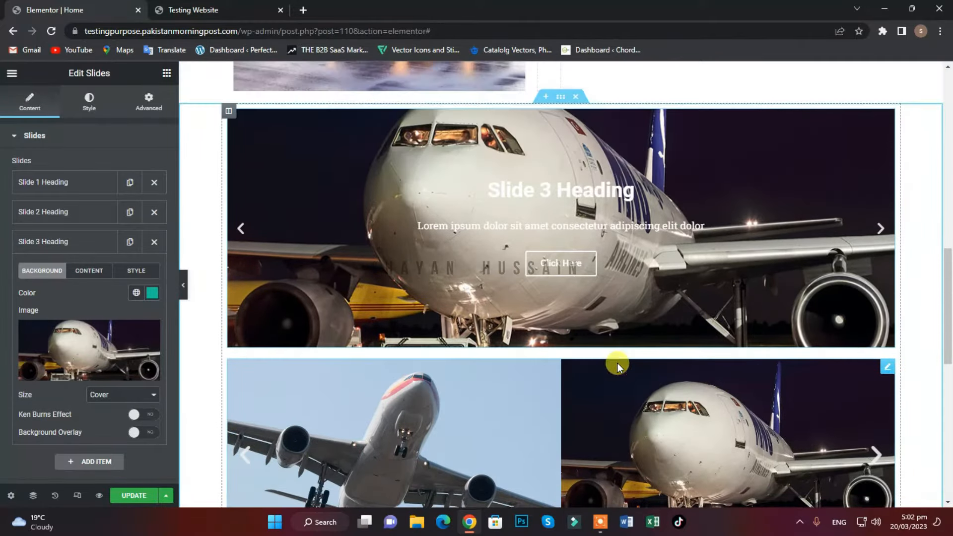
scroll(570, 388, "down", 3)
scroll(497, 367, "up", 7)
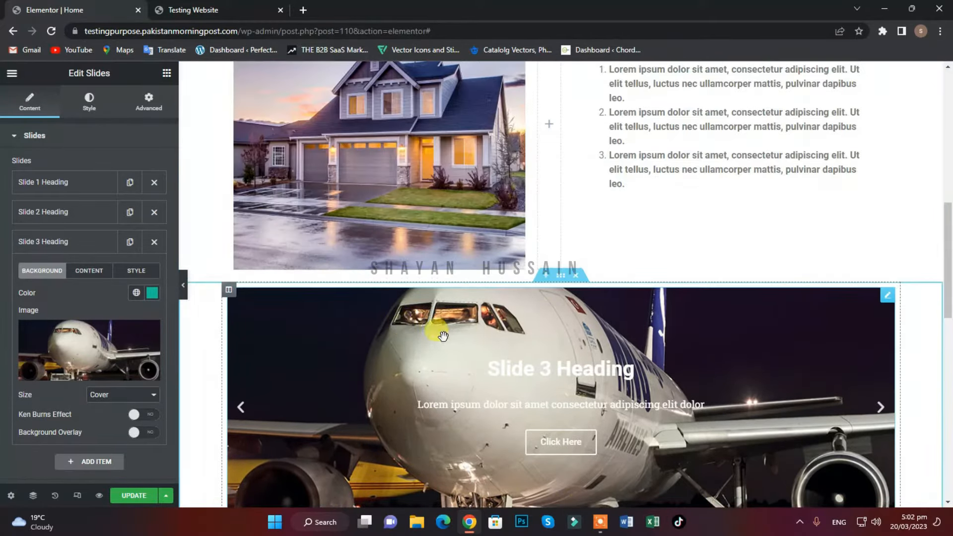
scroll(516, 400, "down", 5)
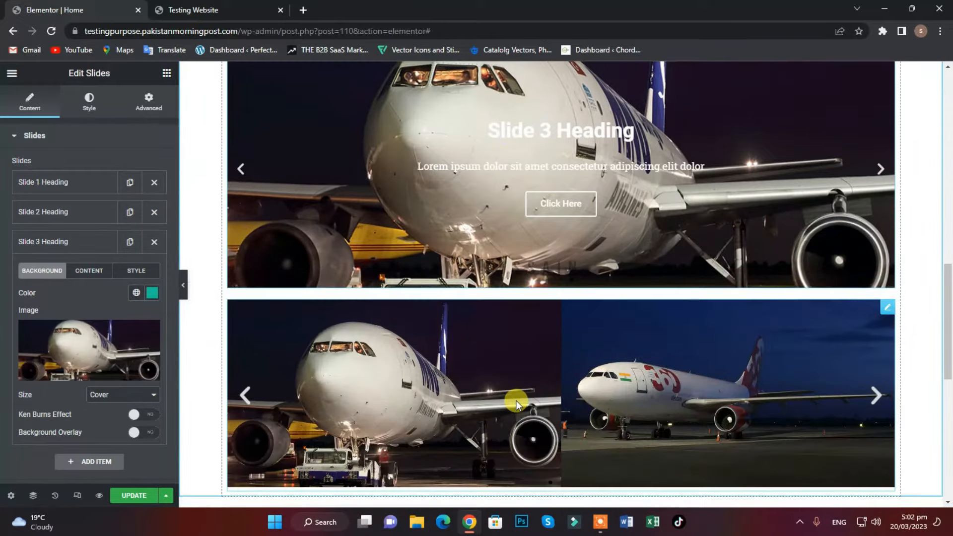
scroll(517, 404, "down", 5)
scroll(546, 392, "up", 8)
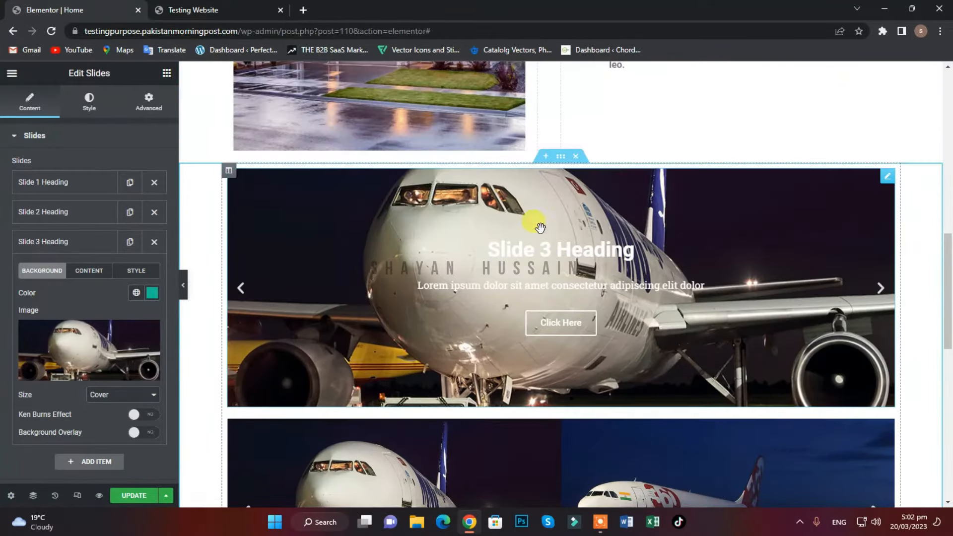
Replace the first slide's title with the site owner's full name.
left_click(69, 182)
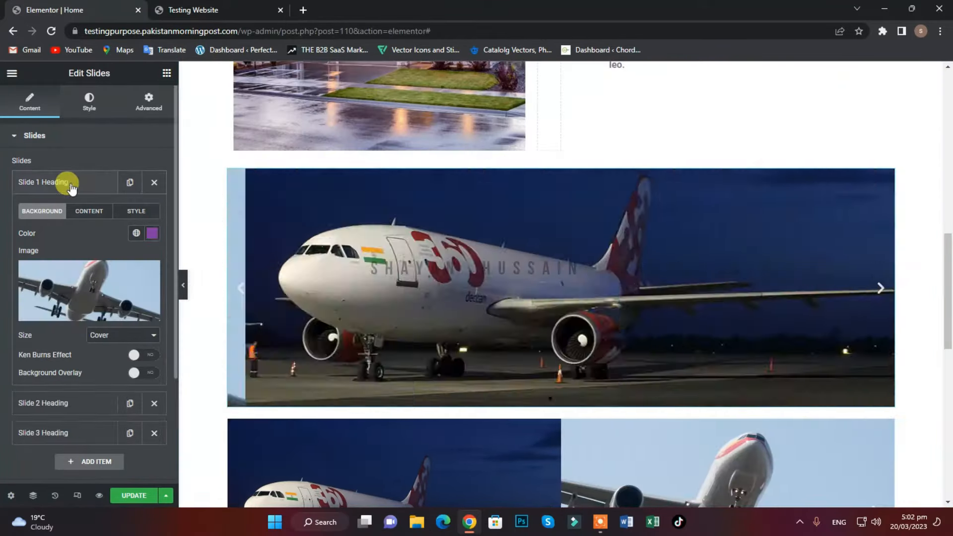
left_click(80, 211)
triple_click(66, 246)
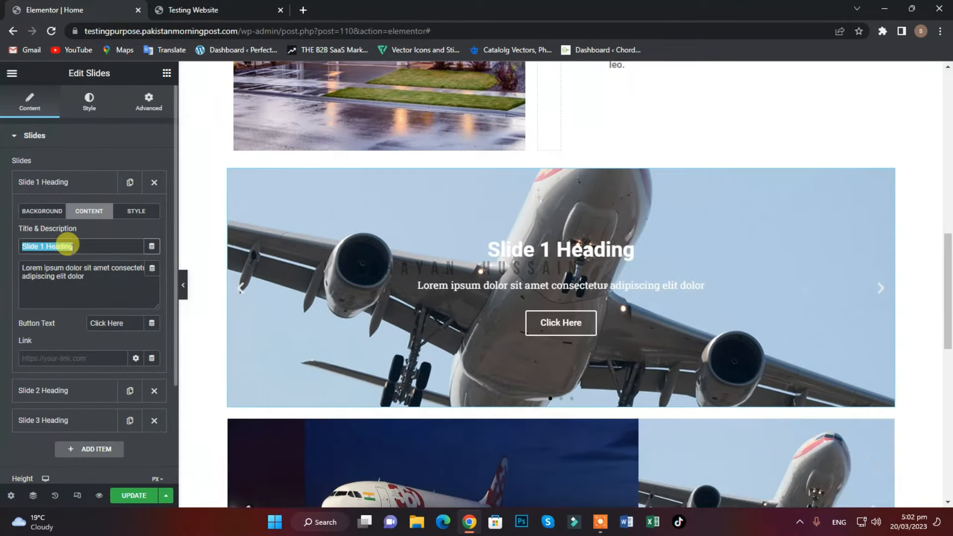
type("Sgatgab")
double_click(68, 245)
type("Sg")
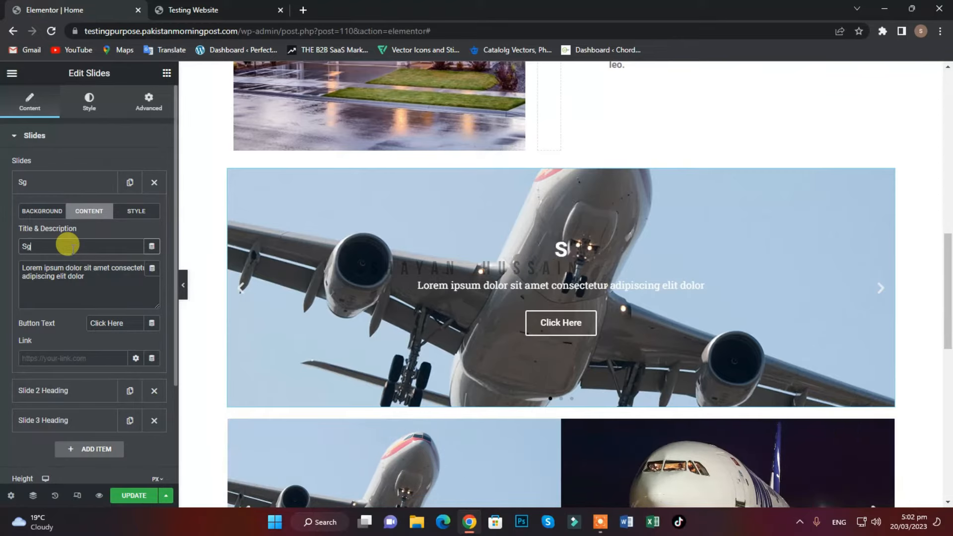
key("BackSpace")
type("Shayan ")
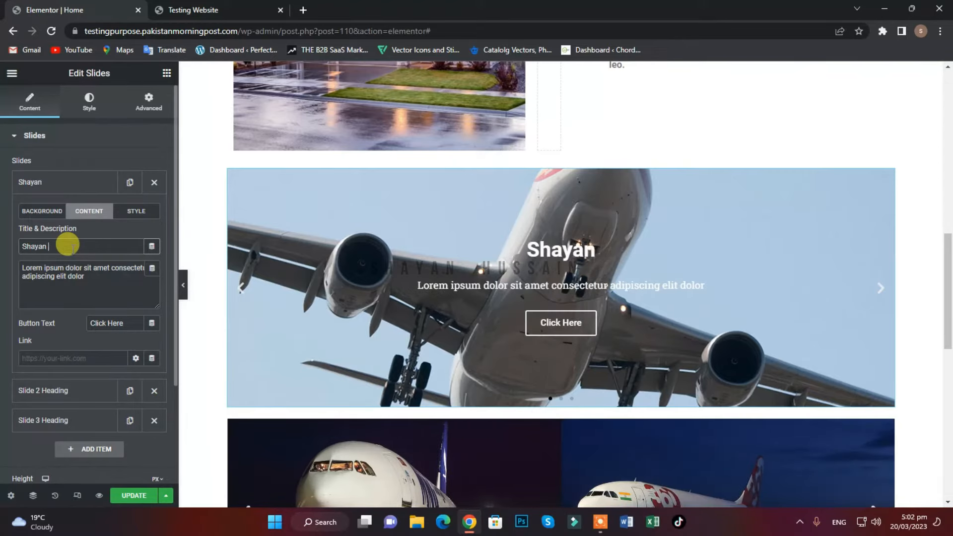
type("Hussain")
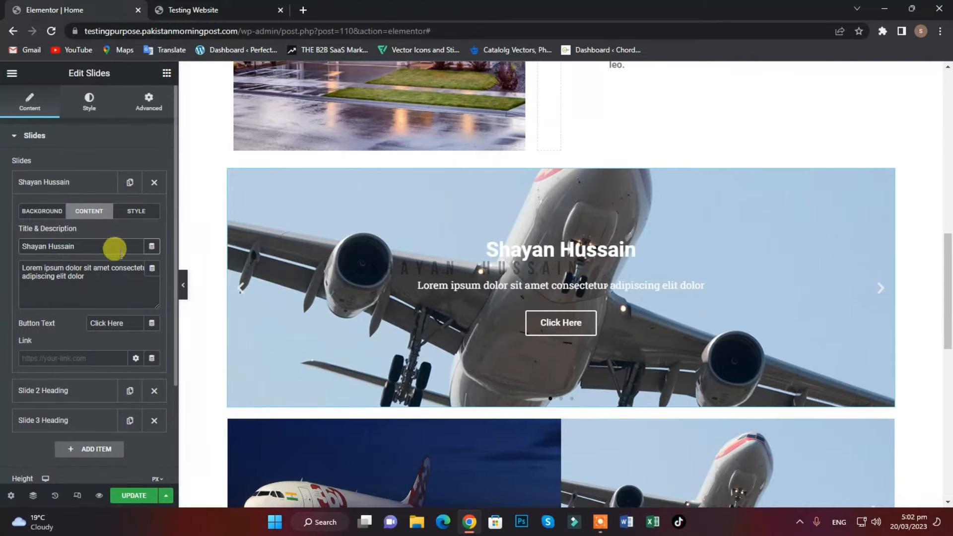
scroll(669, 297, "down", 5)
left_click(39, 210)
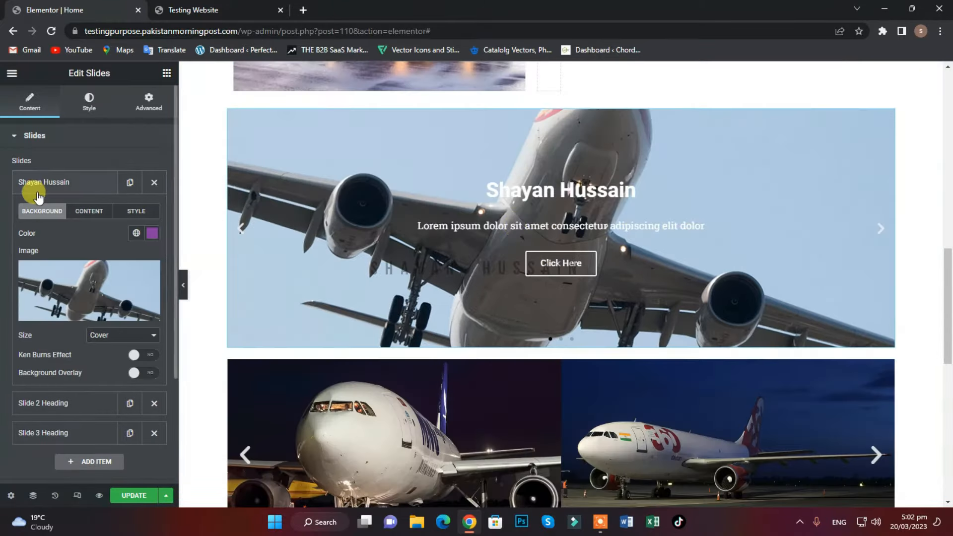
left_click(83, 214)
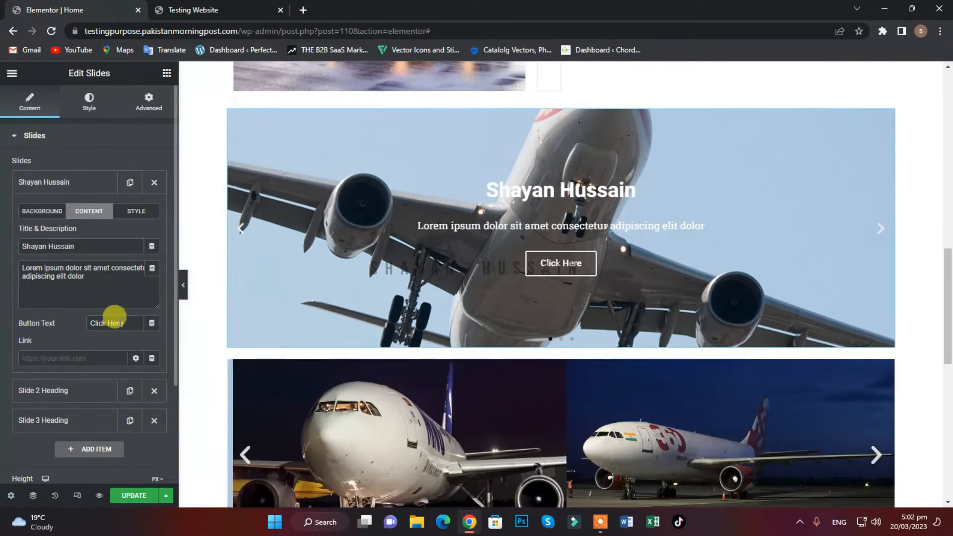
double_click(118, 321)
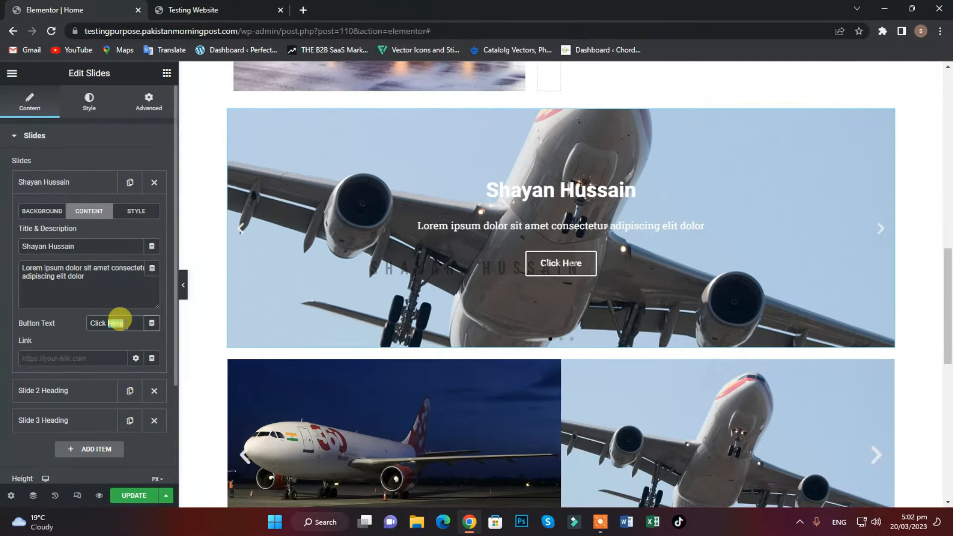
type("\\")
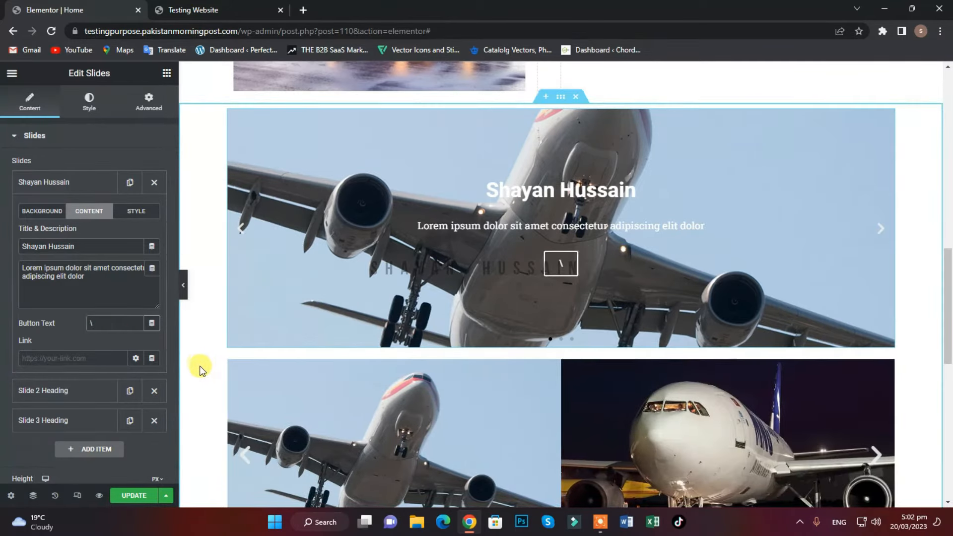
key("BackSpace")
key("ctrl+z")
key("ctrl+z")
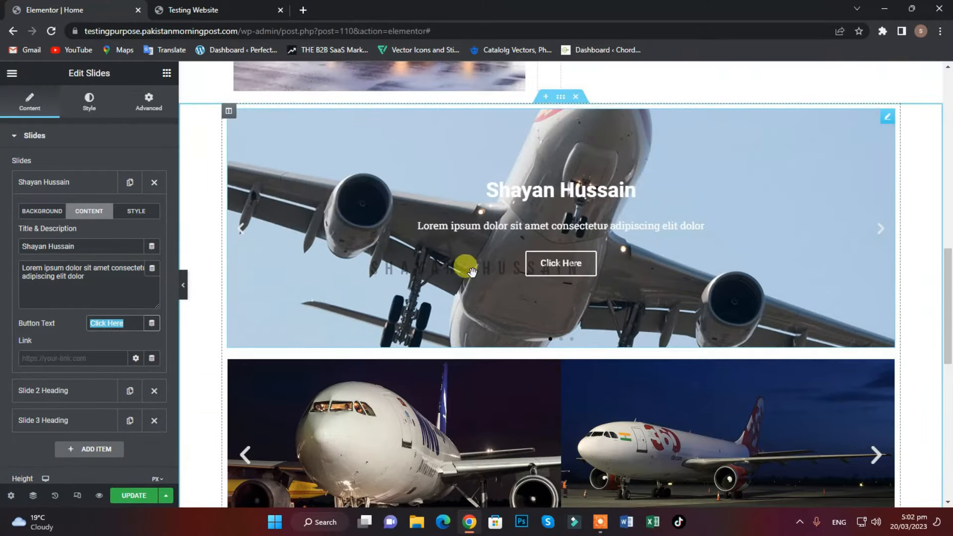
Delete the image carousel below the slides widget.
scroll(655, 477, "down", 4)
scroll(653, 471, "up", 4)
left_click(705, 362)
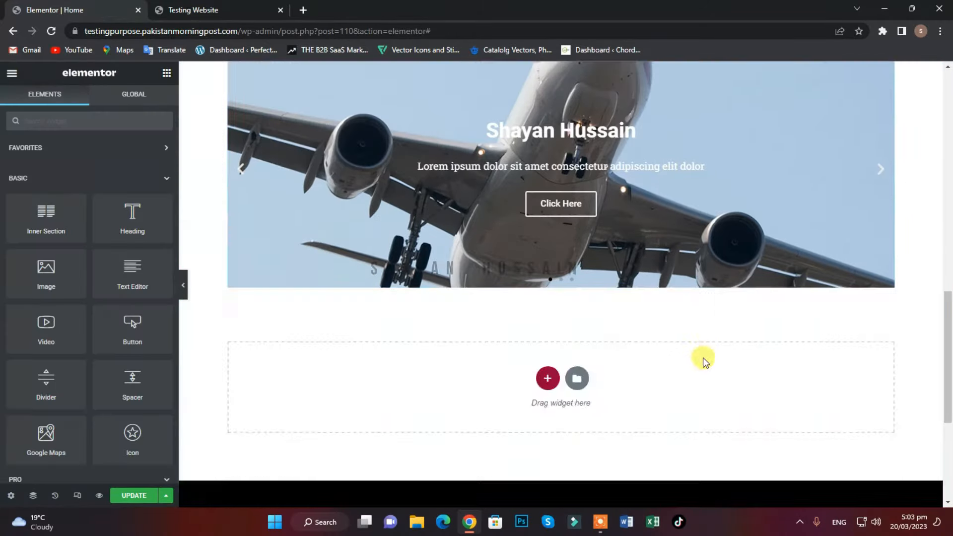
Examine how the slides widget sits between the house photo section and the empty area below it.
scroll(550, 354, "up", 4)
scroll(660, 375, "down", 4)
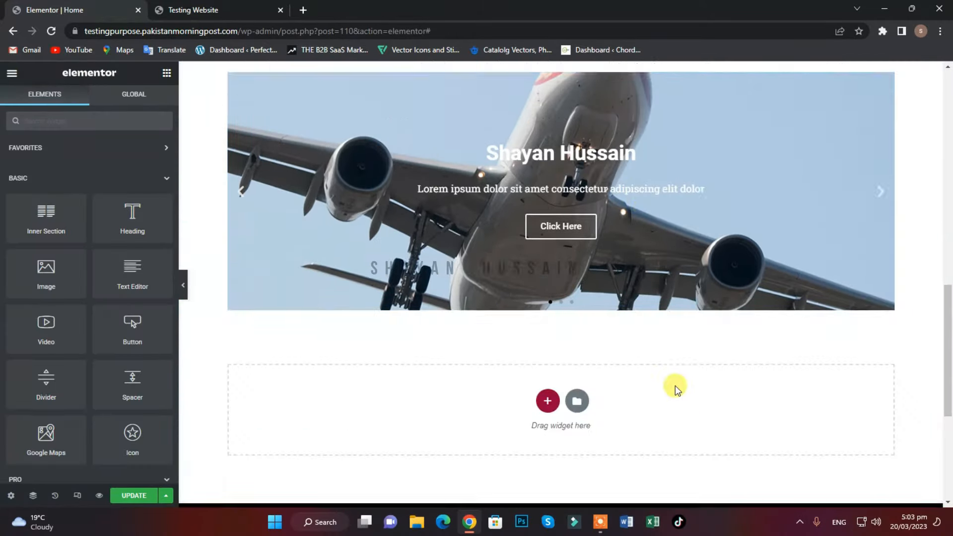
scroll(715, 313, "up", 4)
scroll(645, 397, "down", 1)
scroll(646, 397, "up", 2)
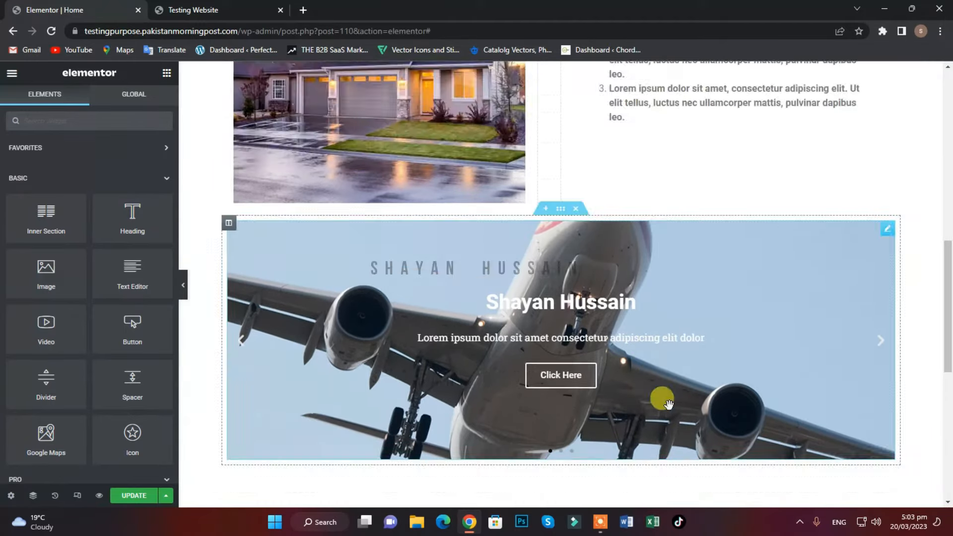
scroll(668, 404, "down", 2)
scroll(604, 384, "down", 2)
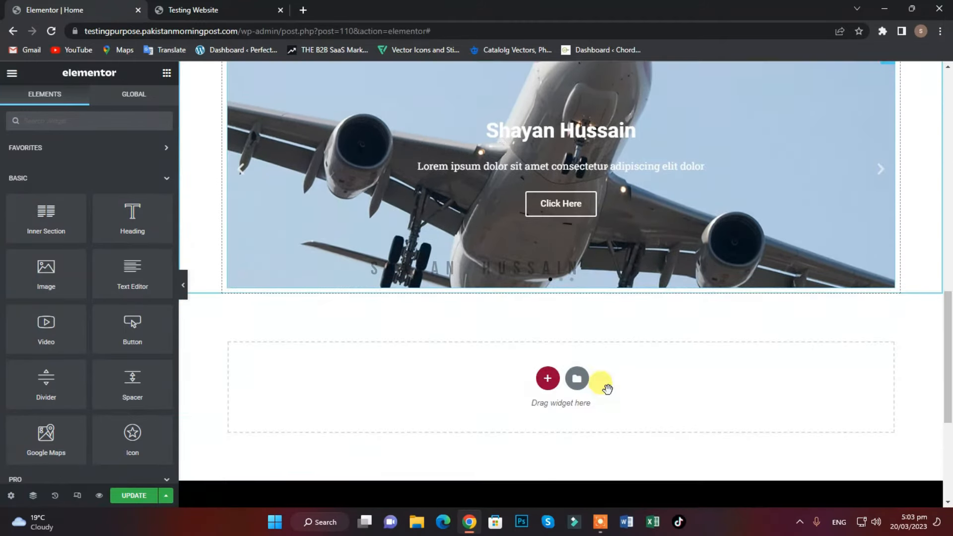
scroll(305, 334, "up", 4)
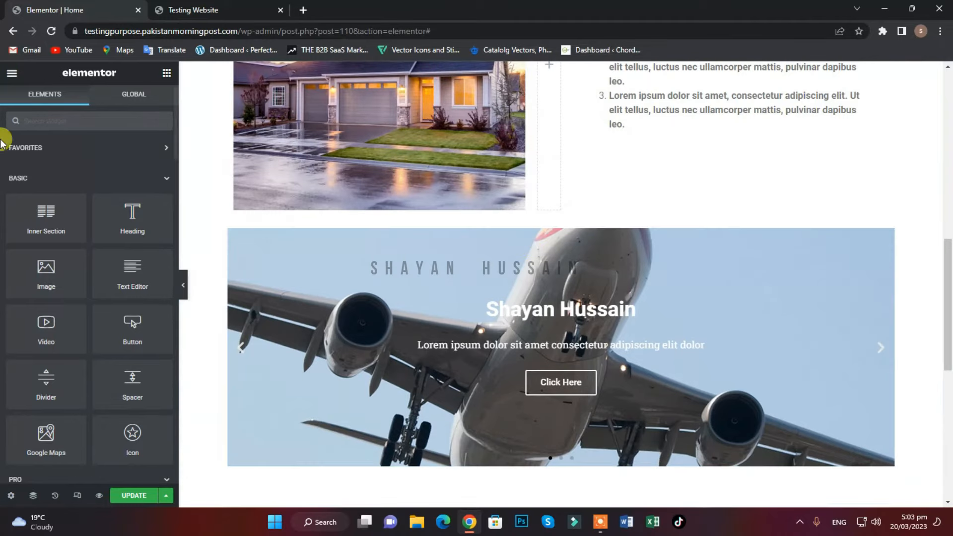
Add a heading widget above the slides and set its title to "Our Aircrafts".
left_click_drag(132, 219, 516, 237)
double_click(125, 178)
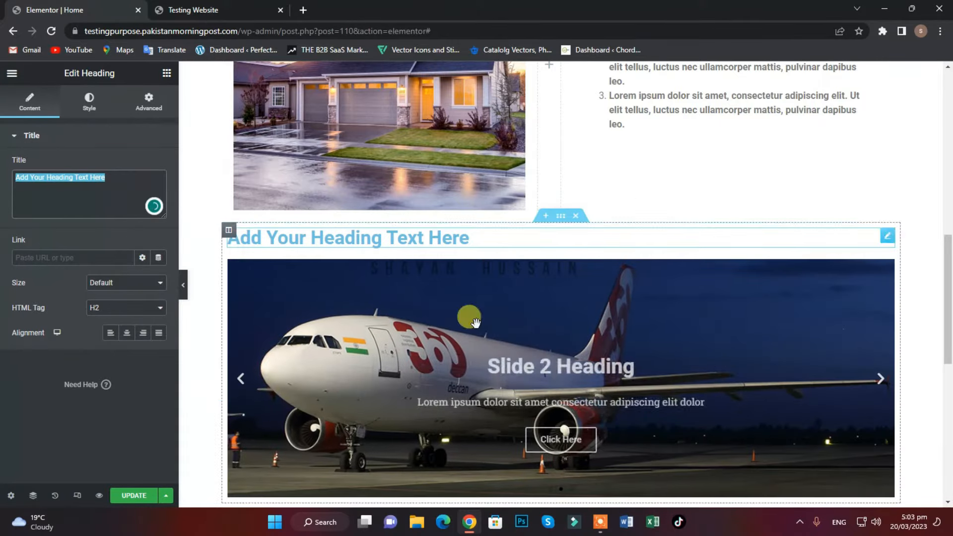
scroll(499, 349, "down", 2)
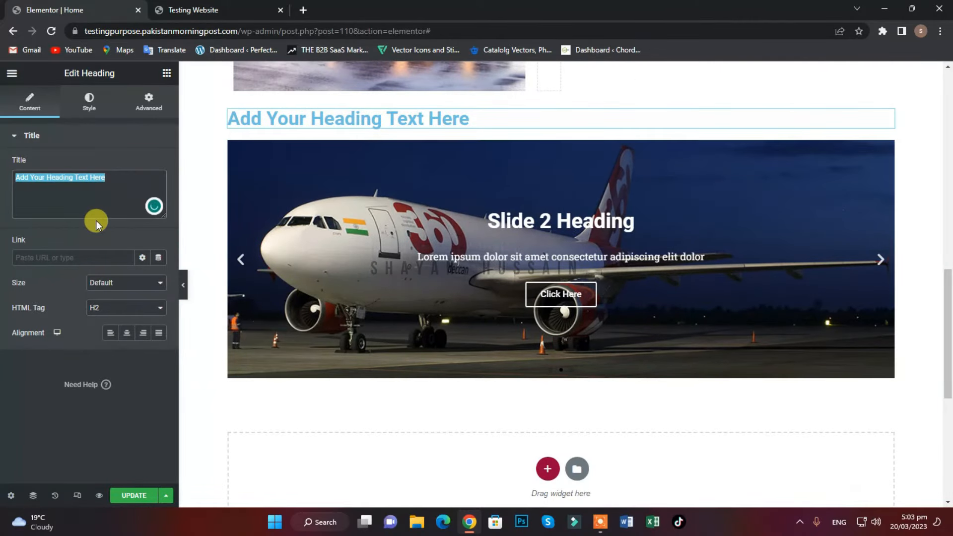
key("BackSpace")
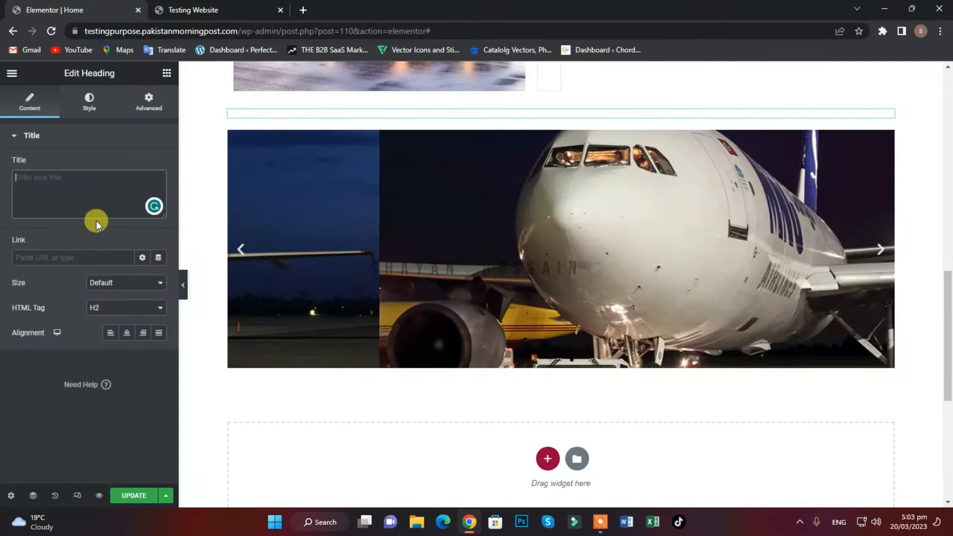
type("Our S")
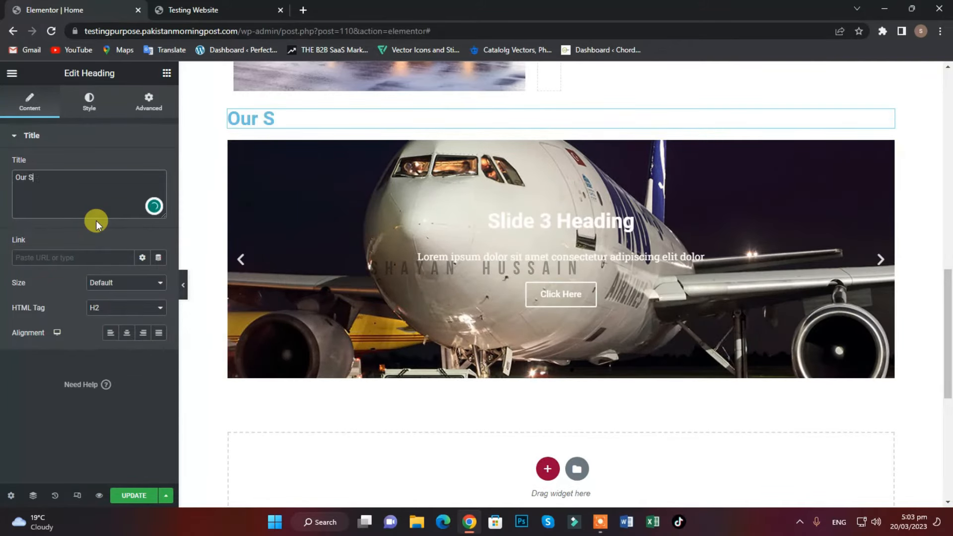
key("BackSpace")
type("fleet")
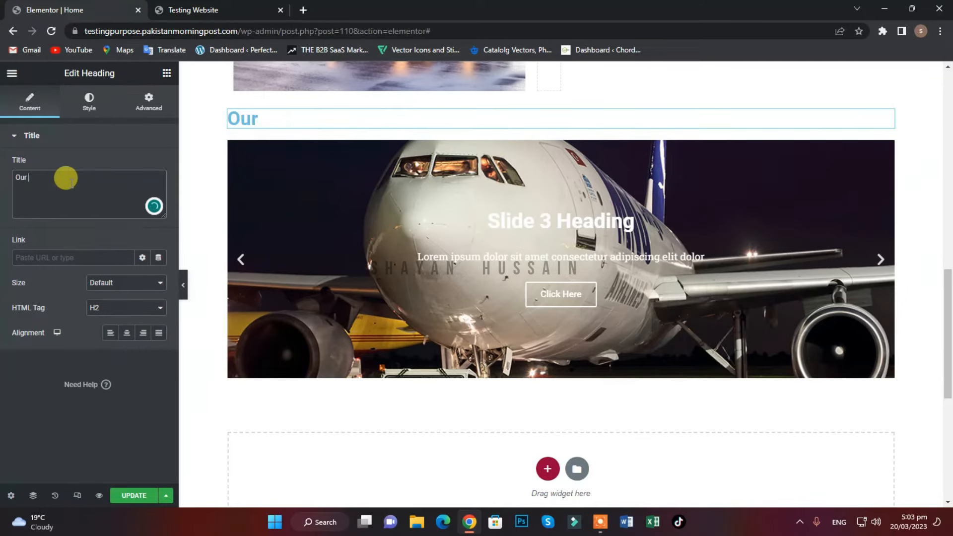
type("Aircrafts")
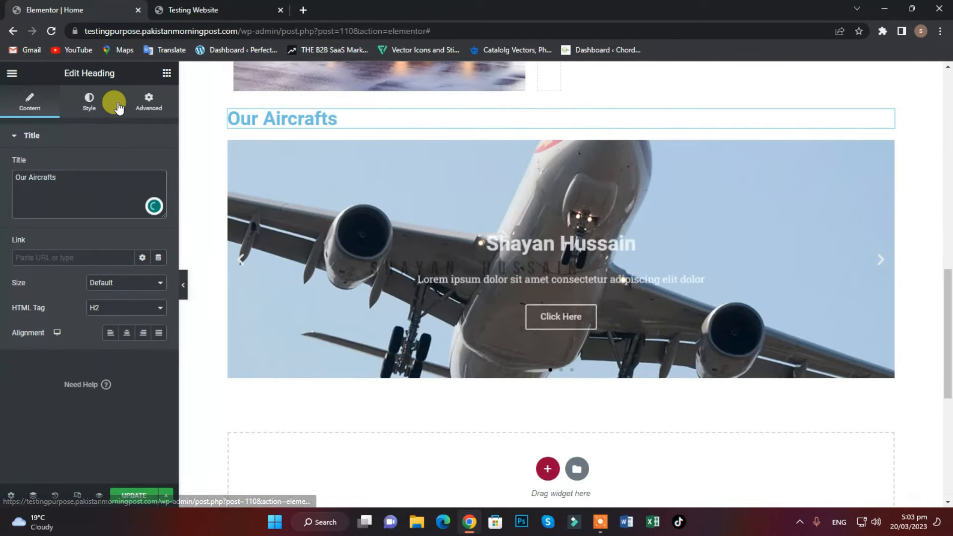
Center the "Our Aircrafts" heading and set its text color to black.
key("ctrl+a")
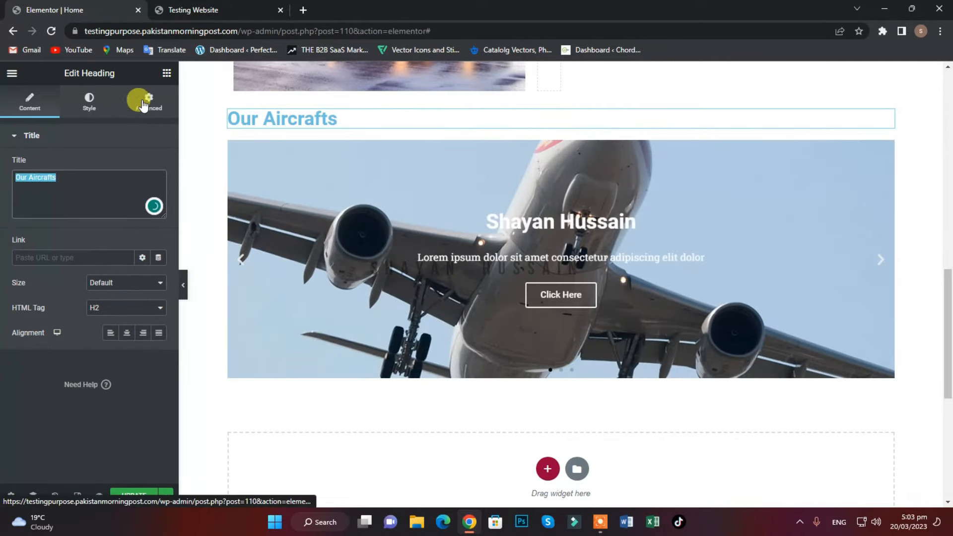
left_click(127, 338)
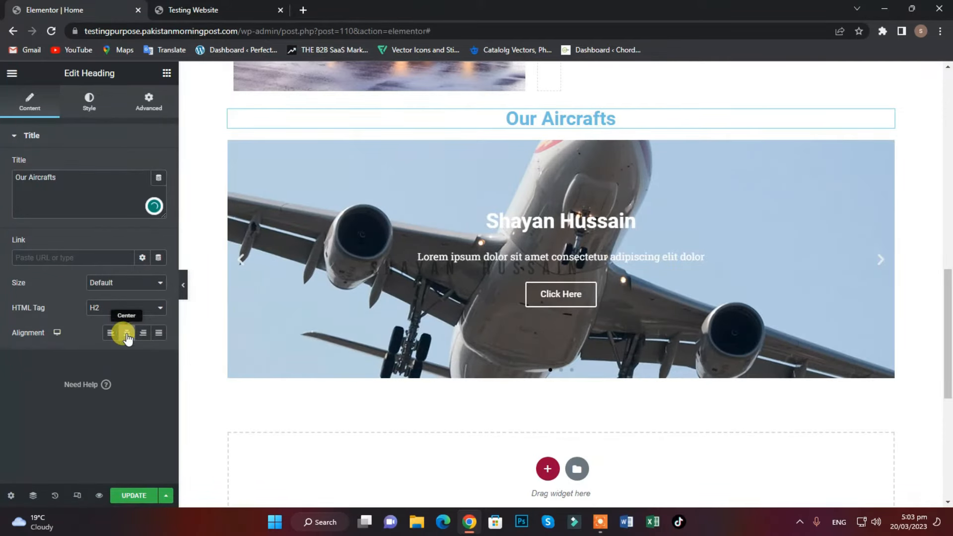
left_click(89, 100)
left_click(158, 165)
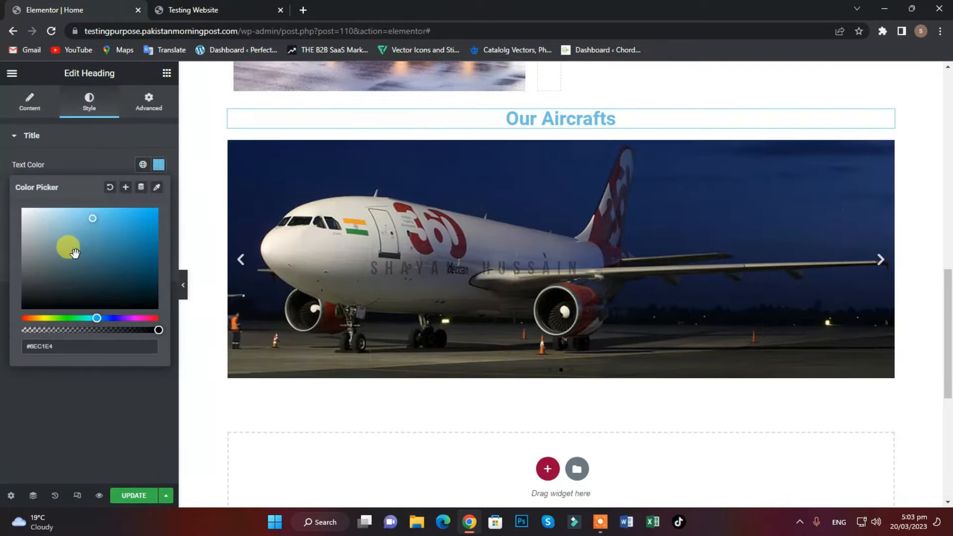
left_click_drag(68, 249, 3, 344)
left_click(68, 395)
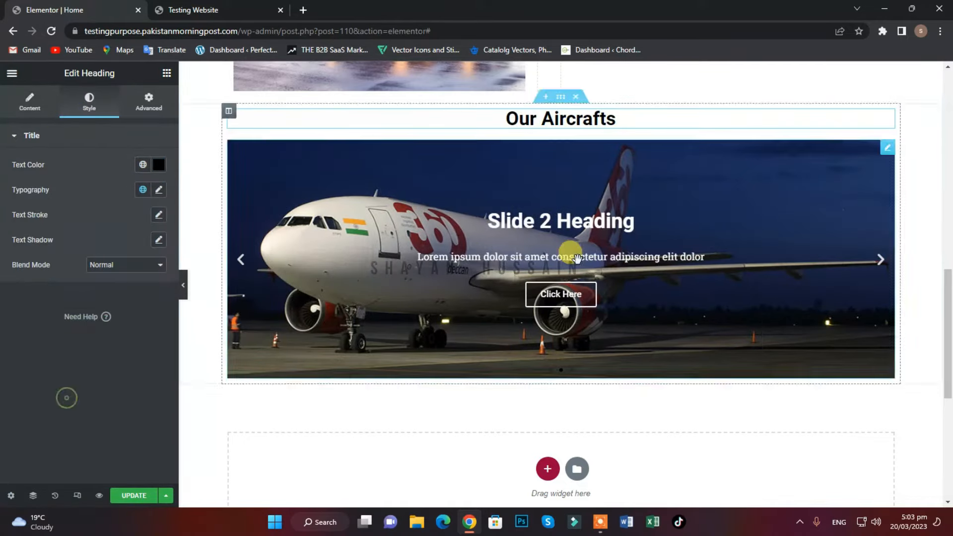
Add a spacer above the "Our Aircrafts" heading and set its space to 40 px.
scroll(555, 259, "up", 5)
scroll(551, 253, "up", 2)
scroll(585, 160, "down", 6)
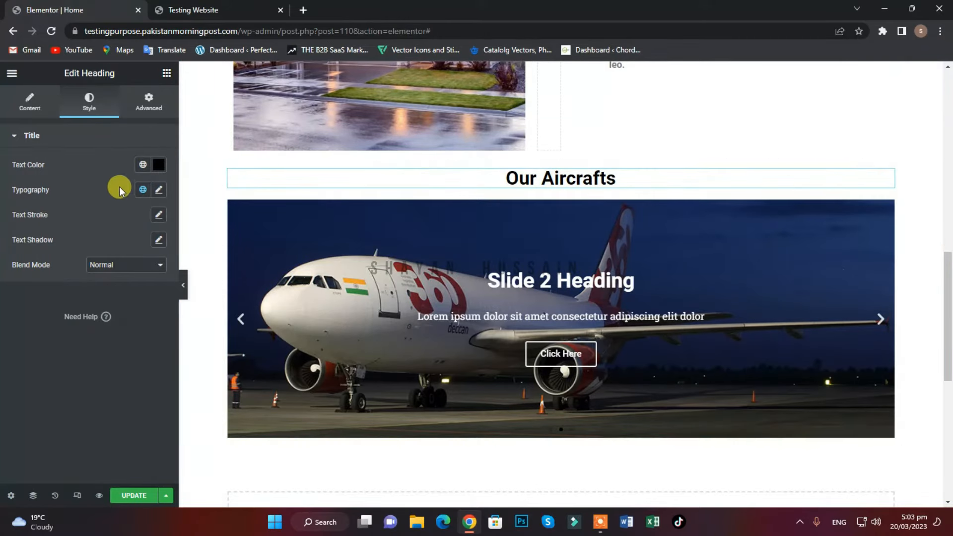
left_click(23, 75)
left_click(14, 73)
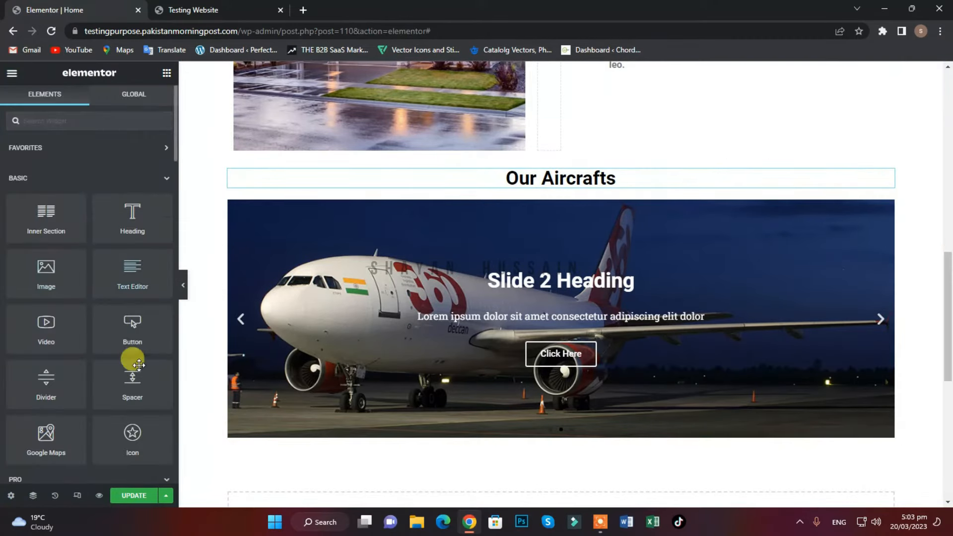
left_click_drag(224, 336, 539, 178)
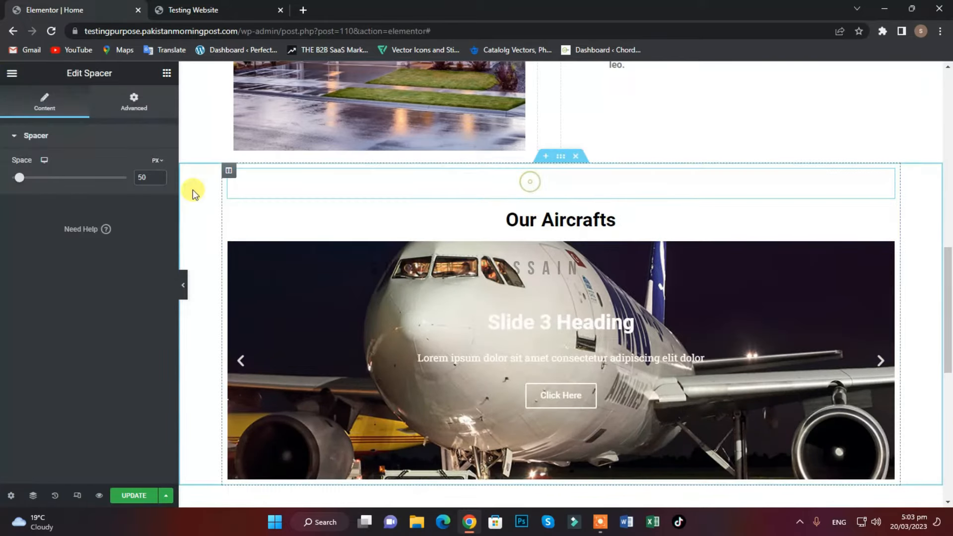
double_click(141, 176)
type("40")
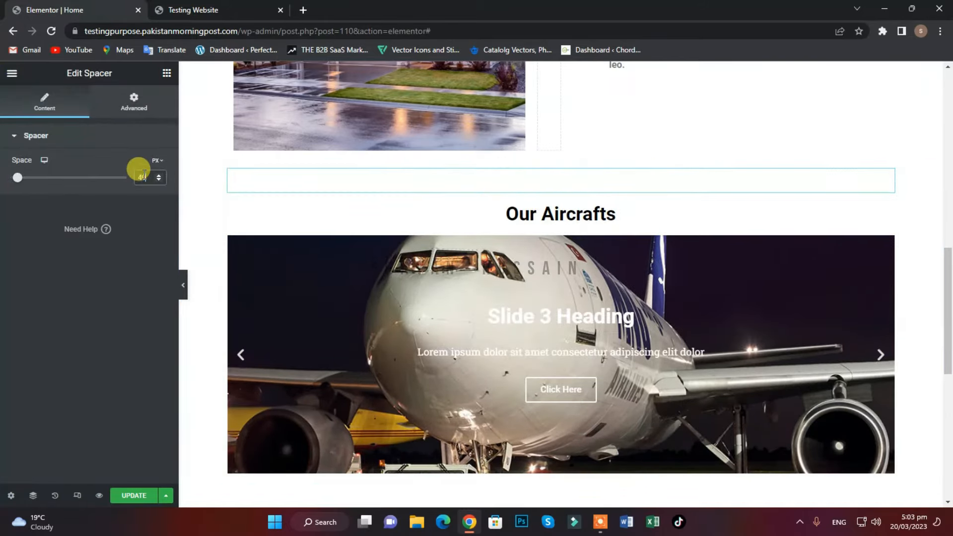
Try a 10 px spacer between the "Our Aircrafts" heading and the slides widget, and delete it again.
scroll(669, 190, "up", 7)
scroll(585, 276, "down", 10)
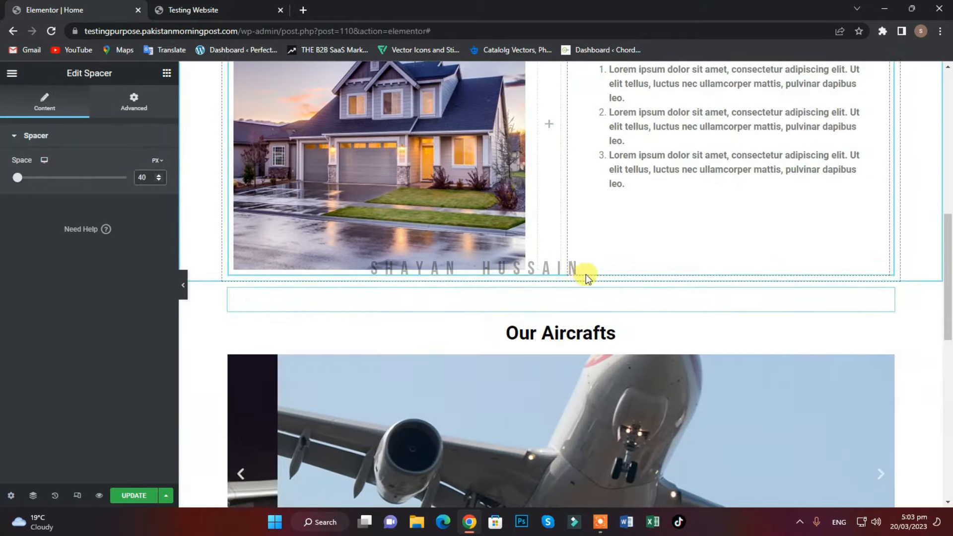
scroll(595, 218, "down", 1)
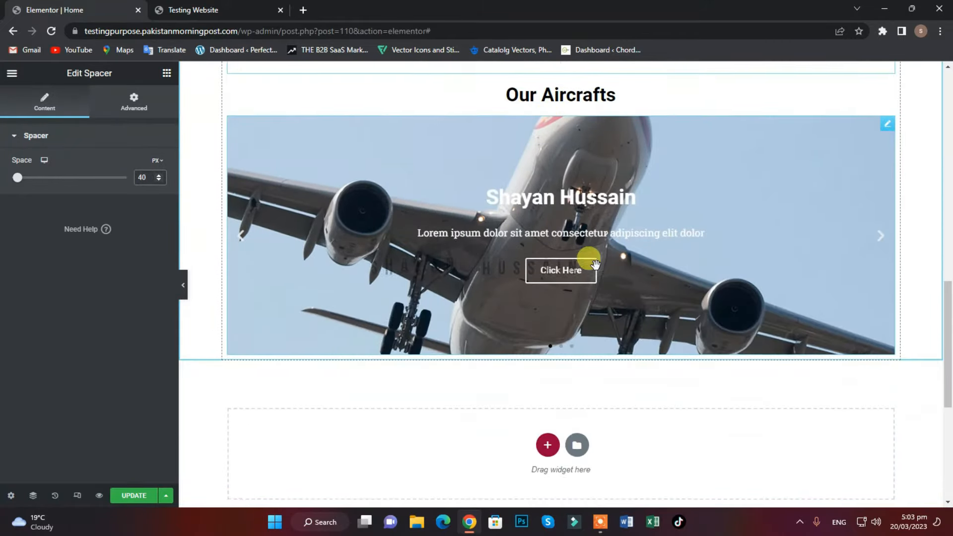
scroll(581, 234, "up", 2)
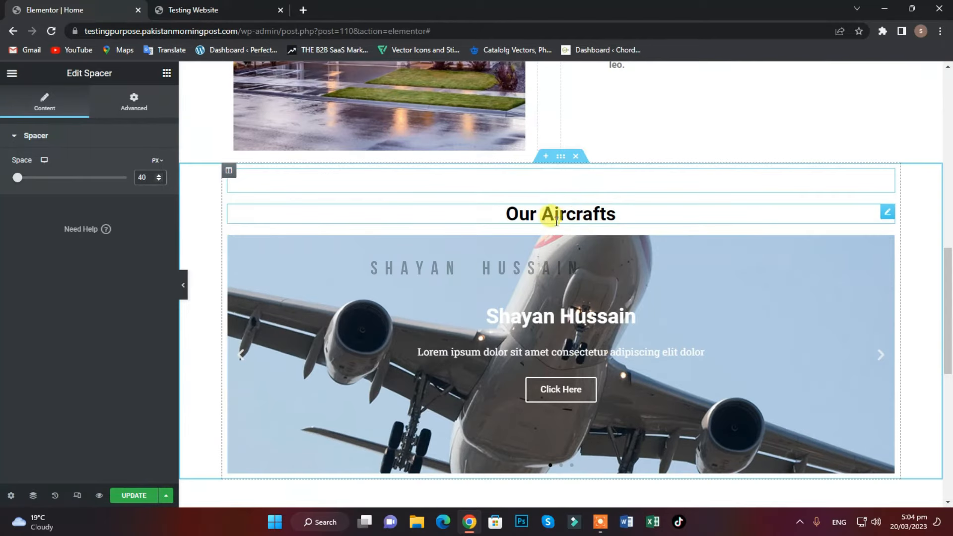
left_click(12, 73)
left_click(12, 73)
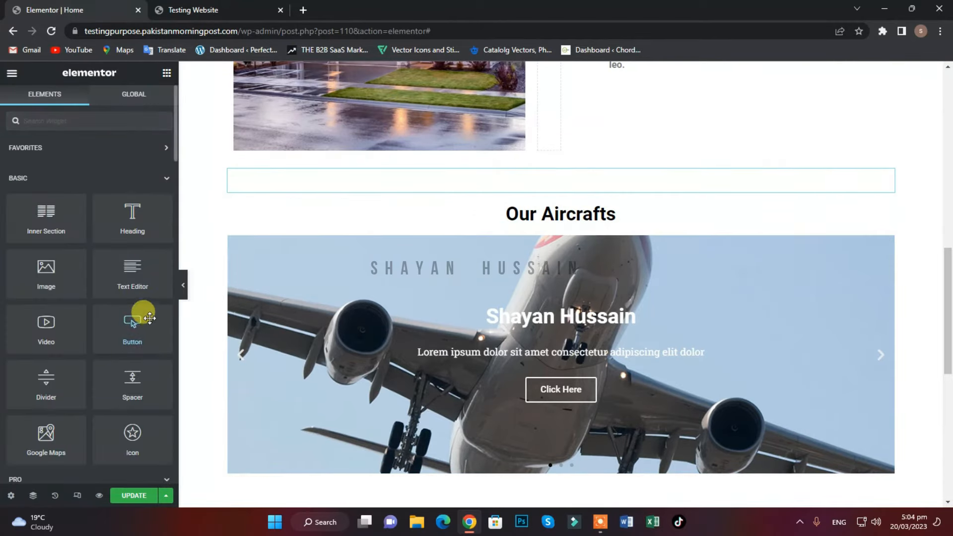
left_click_drag(137, 365, 519, 218)
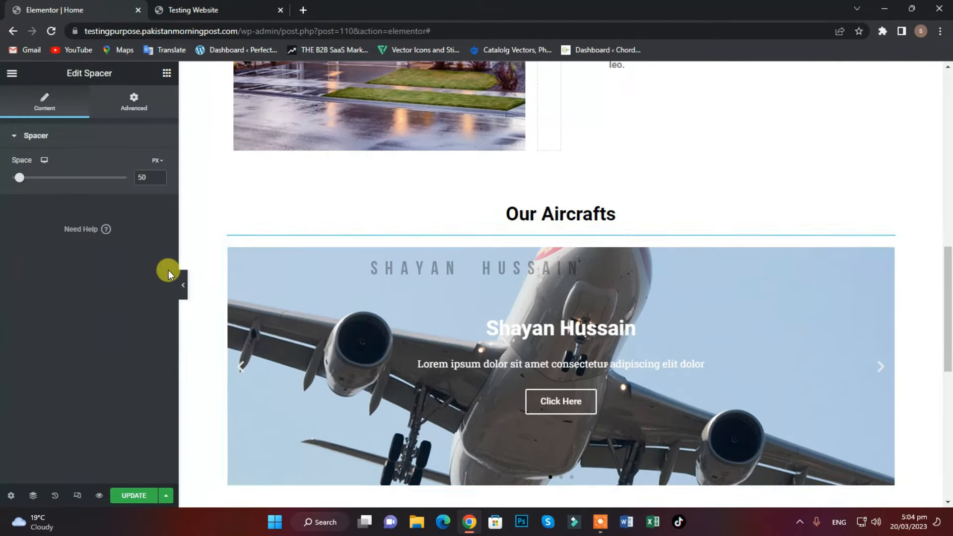
double_click(144, 177)
type("10")
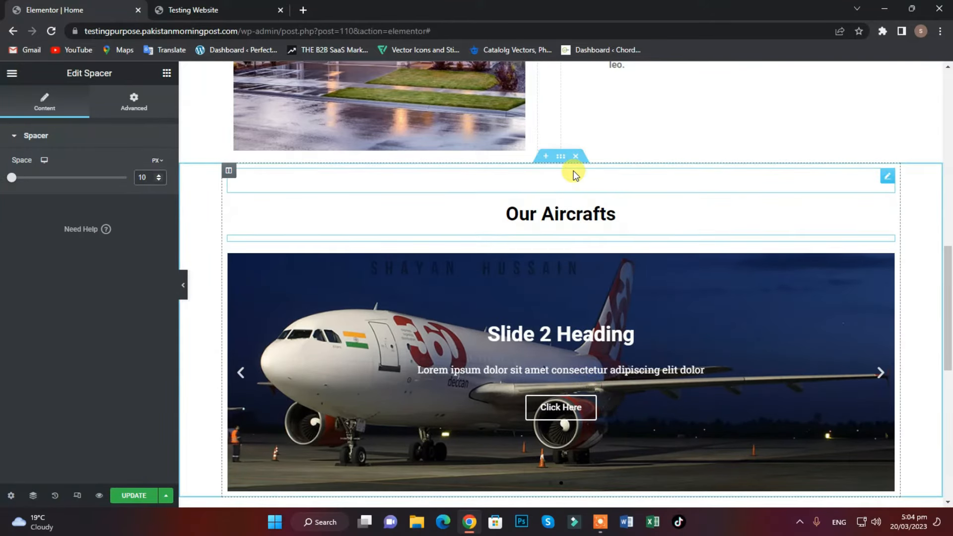
right_click(887, 241)
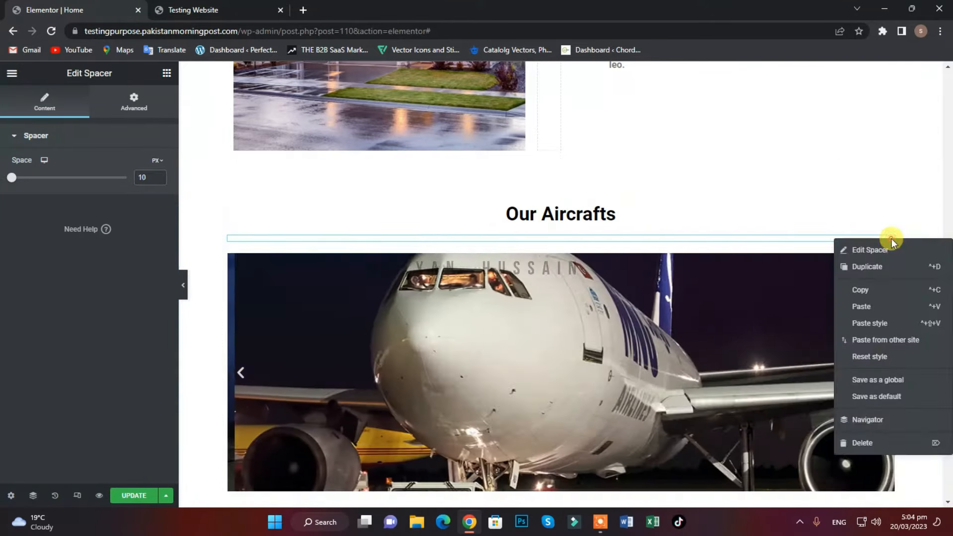
left_click(863, 443)
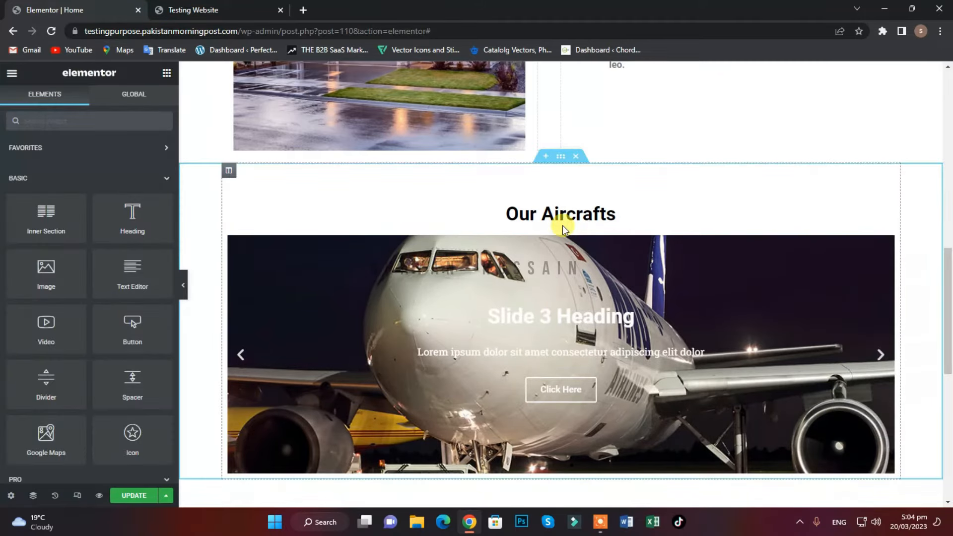
Update the page to save the new aircraft section.
left_click(125, 496)
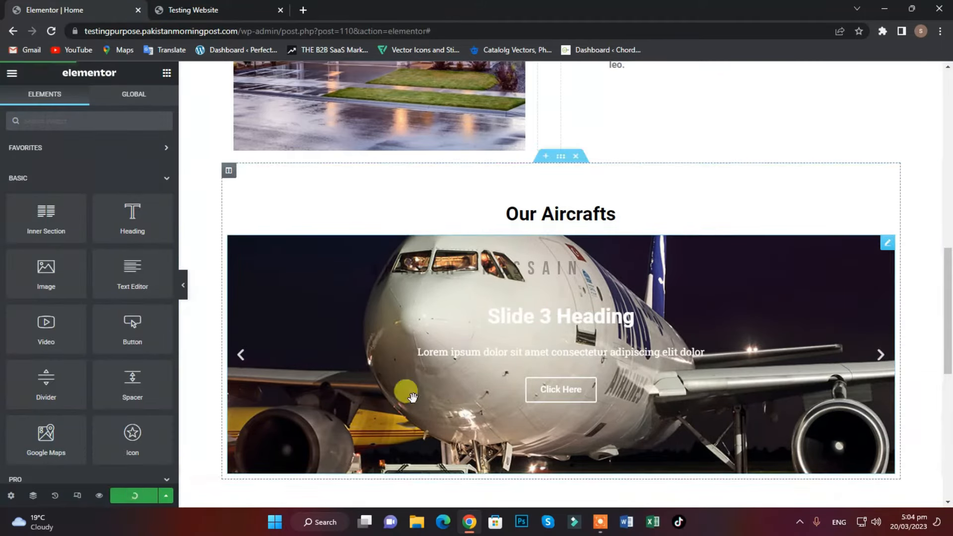
scroll(546, 323, "up", 3)
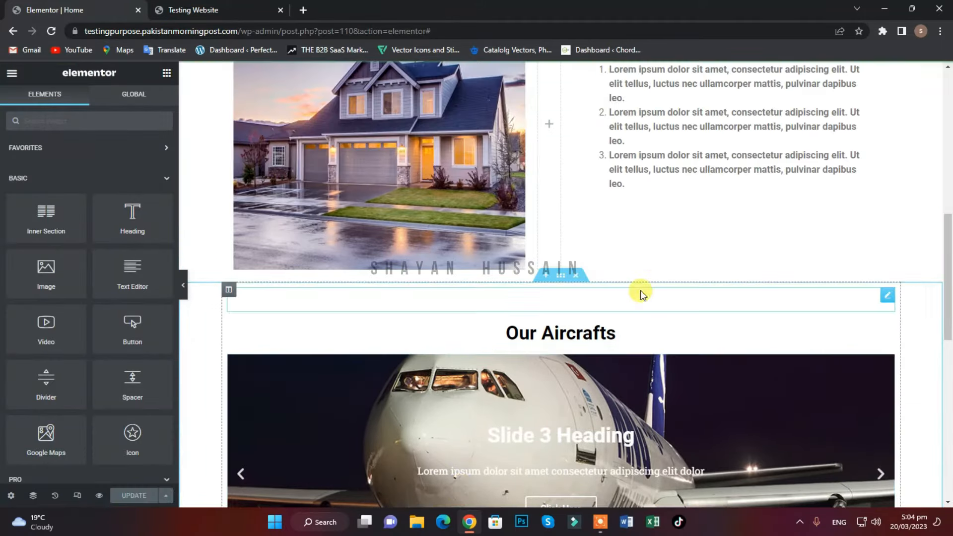
Set the CSS ID of the "Our Aircrafts" heading to our-aircrafts.
left_click(571, 303)
scroll(620, 322, "down", 3)
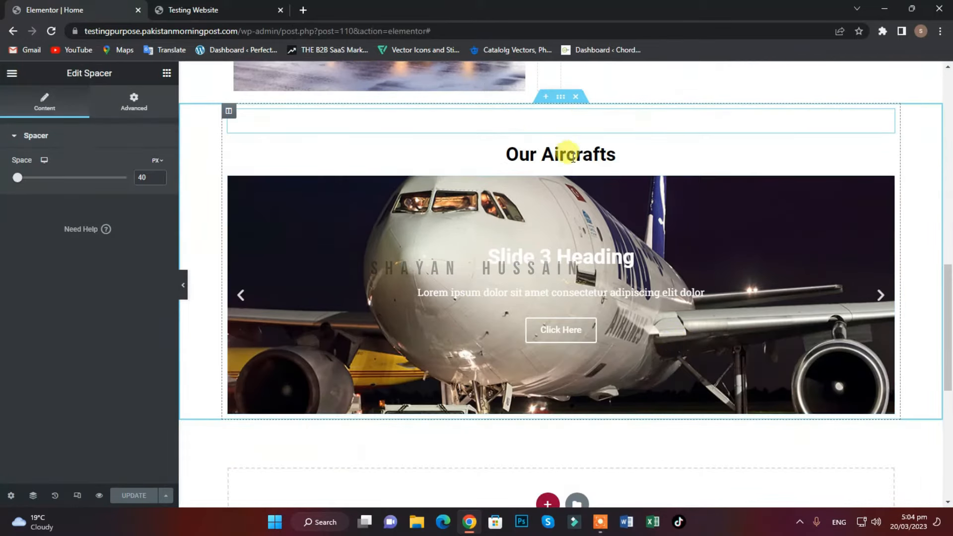
left_click(564, 151)
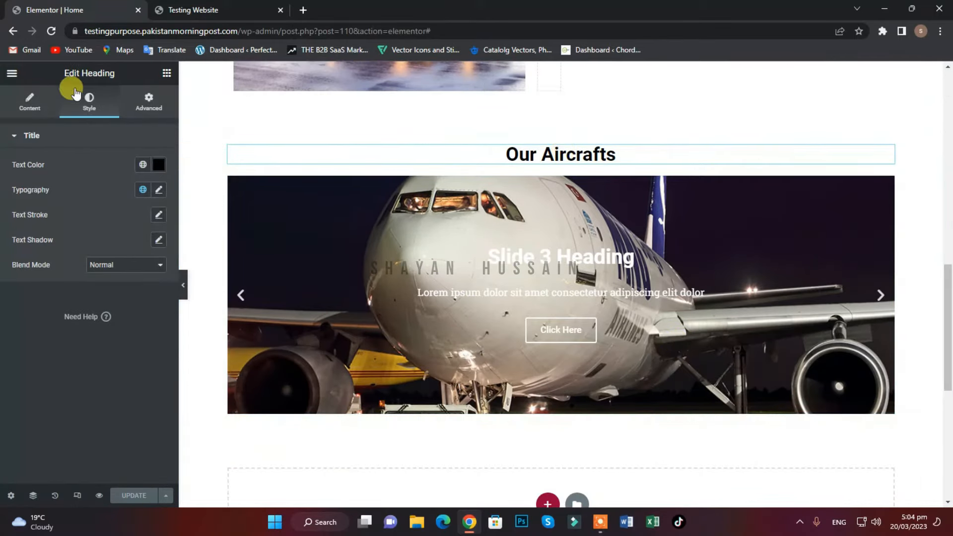
left_click(145, 103)
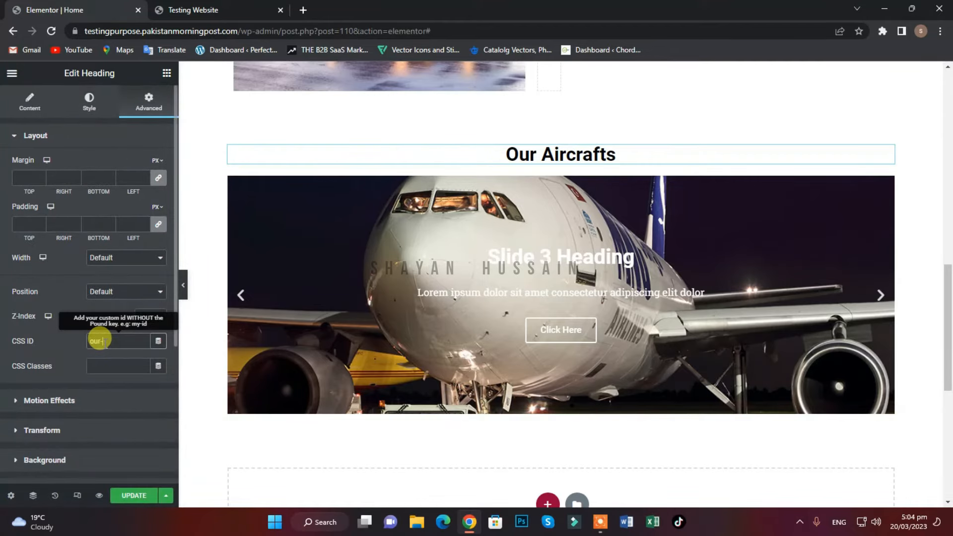
left_click(105, 342)
type("our-ar")
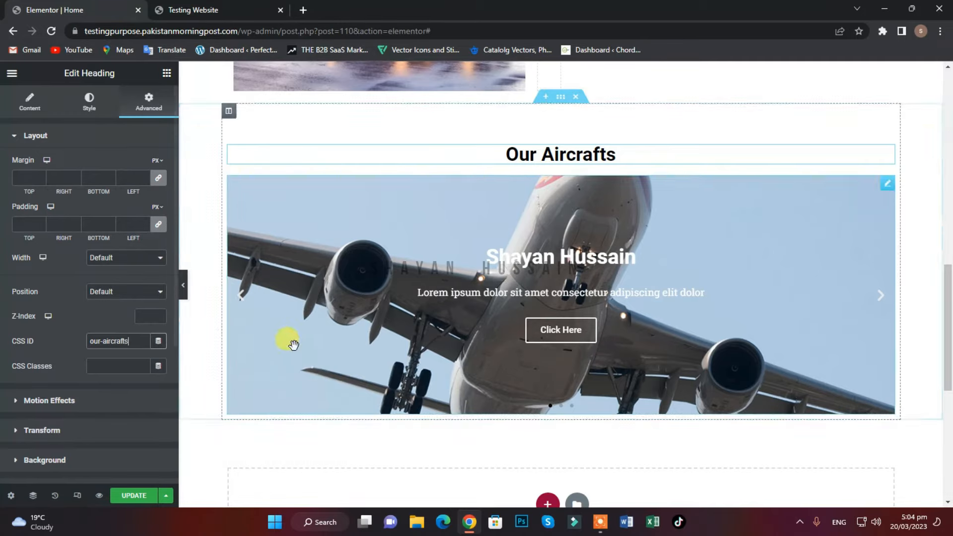
Look over the home page from the header and Services section down to the "Our Aircrafts" slides.
scroll(527, 355, "up", 10)
scroll(527, 354, "up", 1)
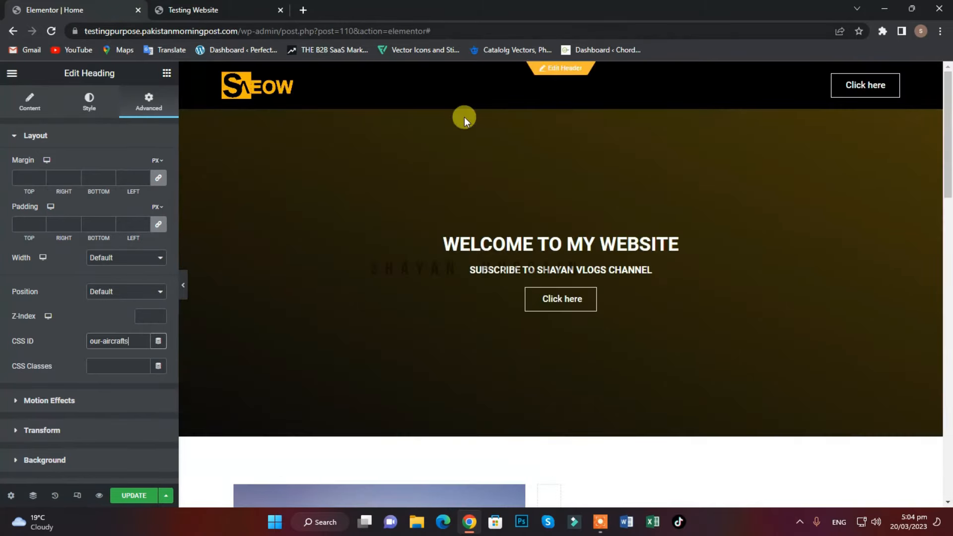
scroll(621, 191, "down", 3)
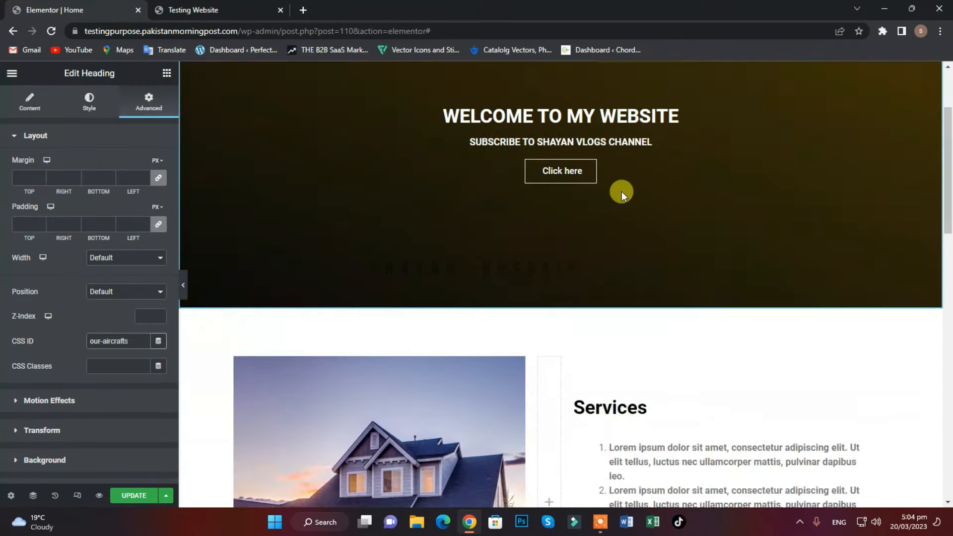
scroll(525, 100, "up", 3)
scroll(614, 308, "down", 5)
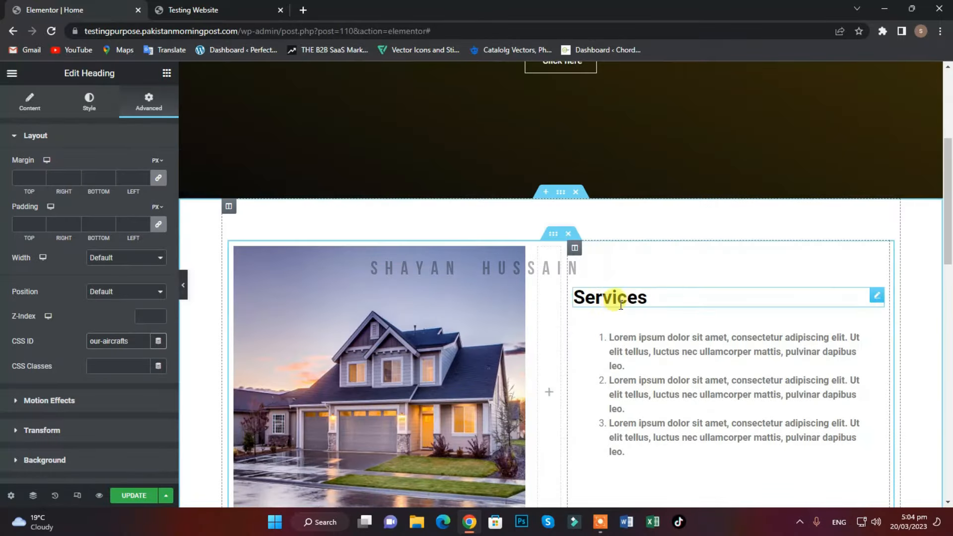
scroll(620, 305, "down", 5)
scroll(602, 303, "up", 10)
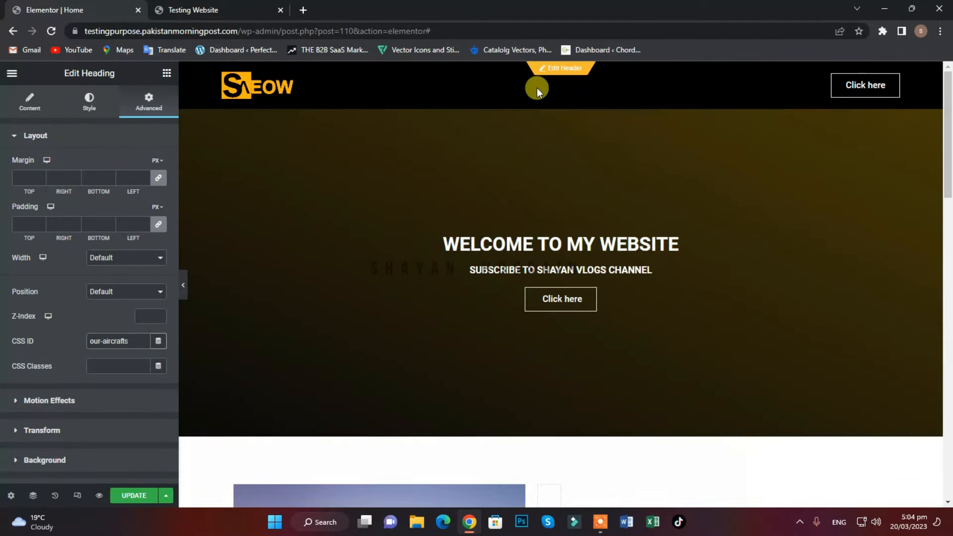
scroll(669, 248, "down", 5)
scroll(670, 253, "up", 5)
scroll(611, 241, "down", 4)
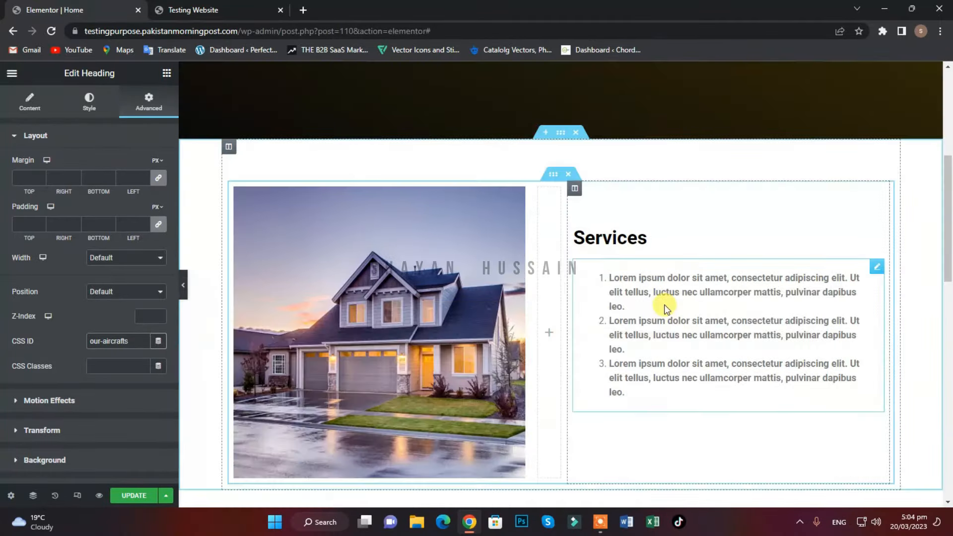
scroll(665, 307, "down", 5)
scroll(595, 282, "up", 2)
scroll(601, 268, "down", 2)
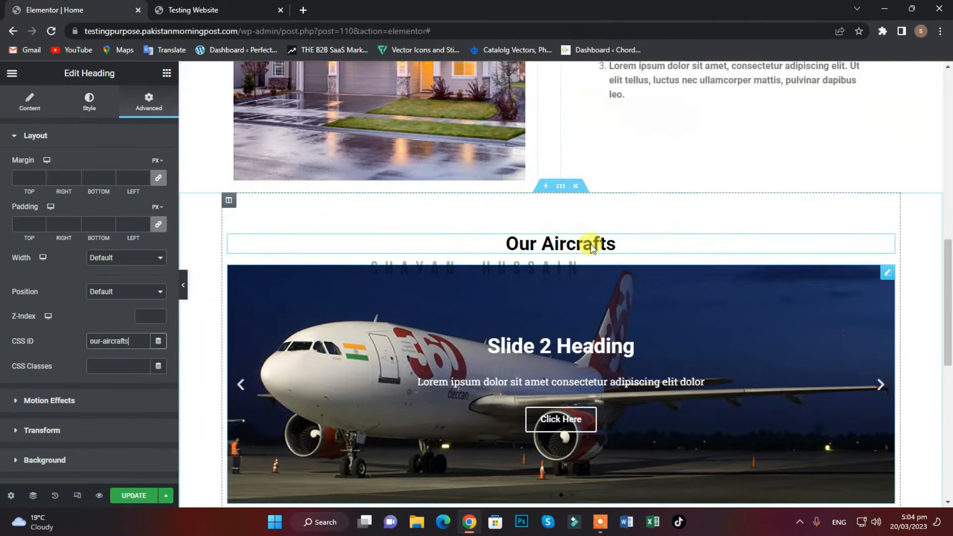
scroll(585, 253, "down", 6)
scroll(613, 262, "up", 15)
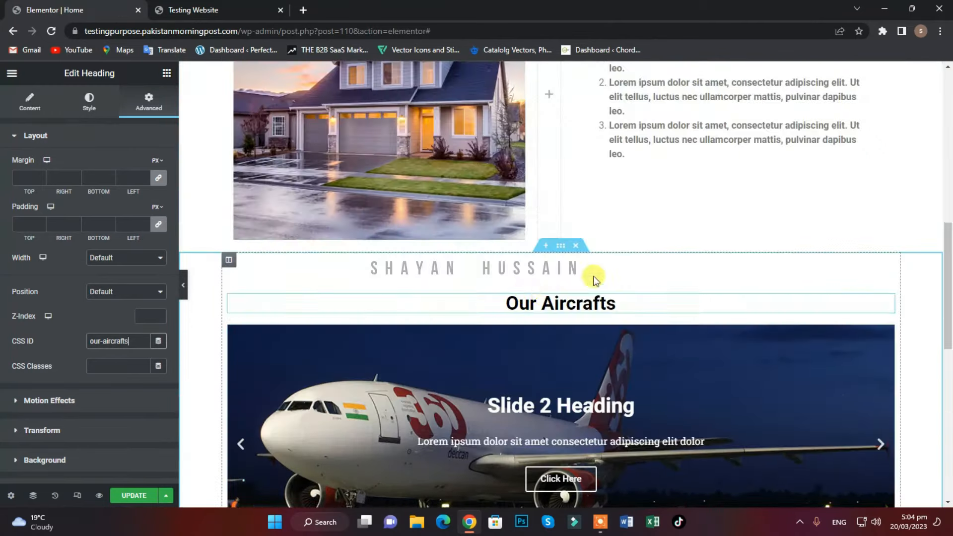
scroll(589, 324, "down", 6)
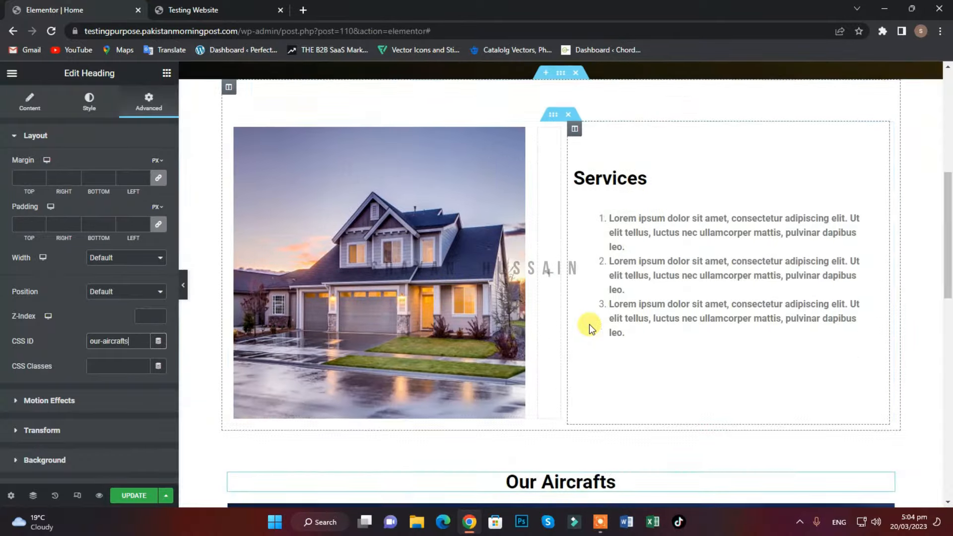
scroll(588, 323, "up", 6)
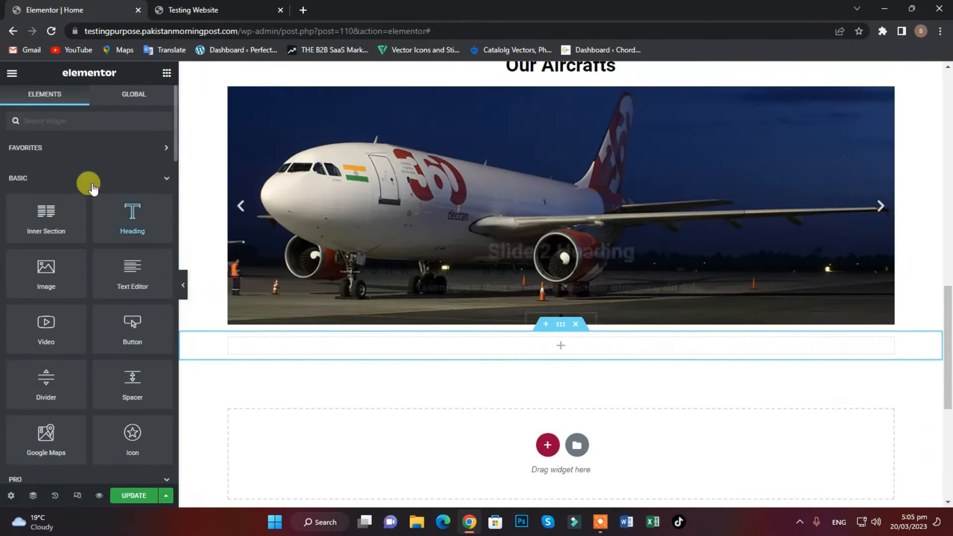
Find the Testimonial Carousel widget by searching for "testi" and place it in the empty section below the aircraft slides.
left_click(73, 119)
type("tes")
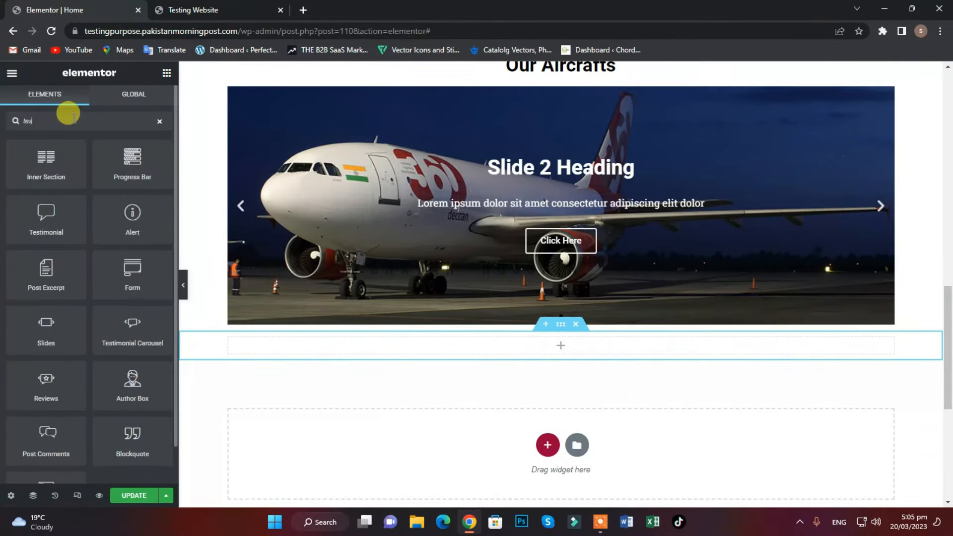
type("ti")
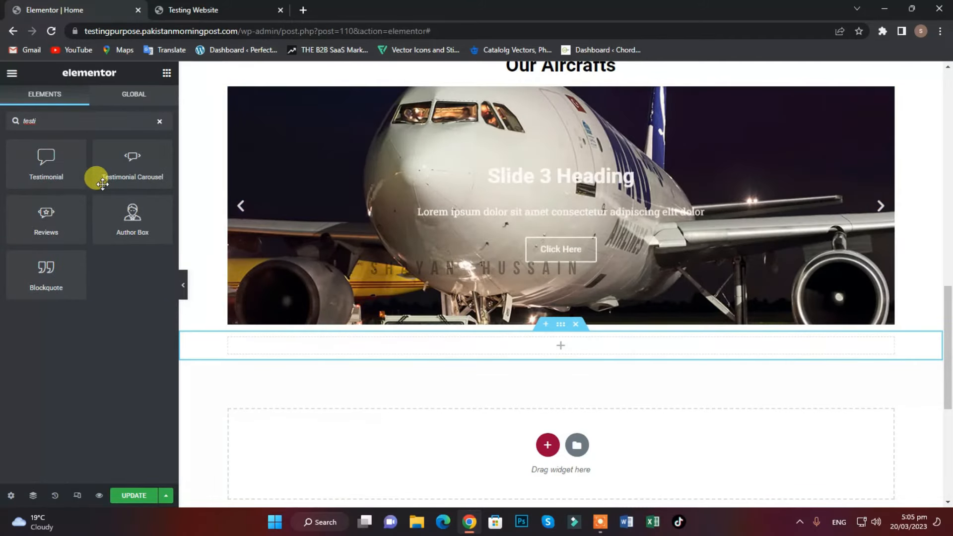
left_click_drag(116, 159, 511, 337)
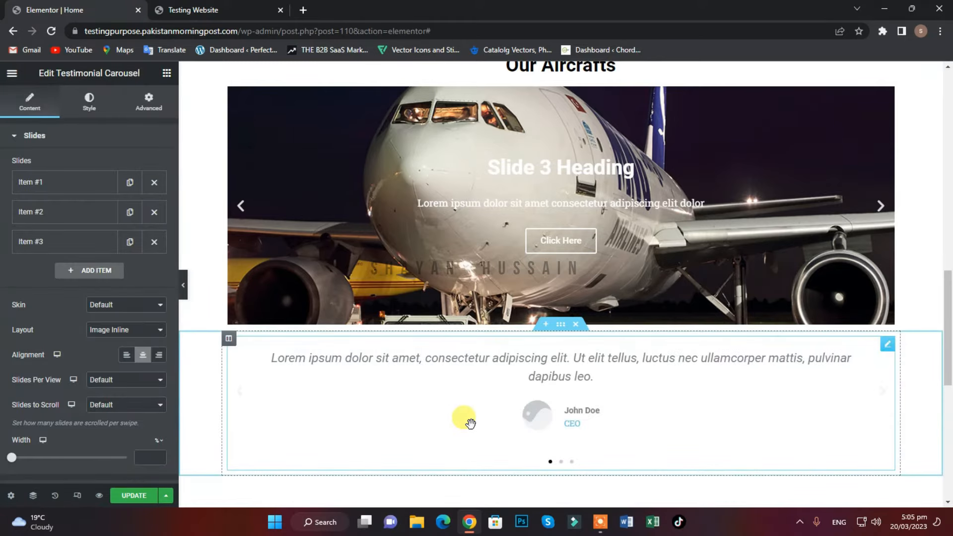
Examine the content, image, name and title fields of the testimonial carousel's first item.
scroll(467, 422, "down", 2)
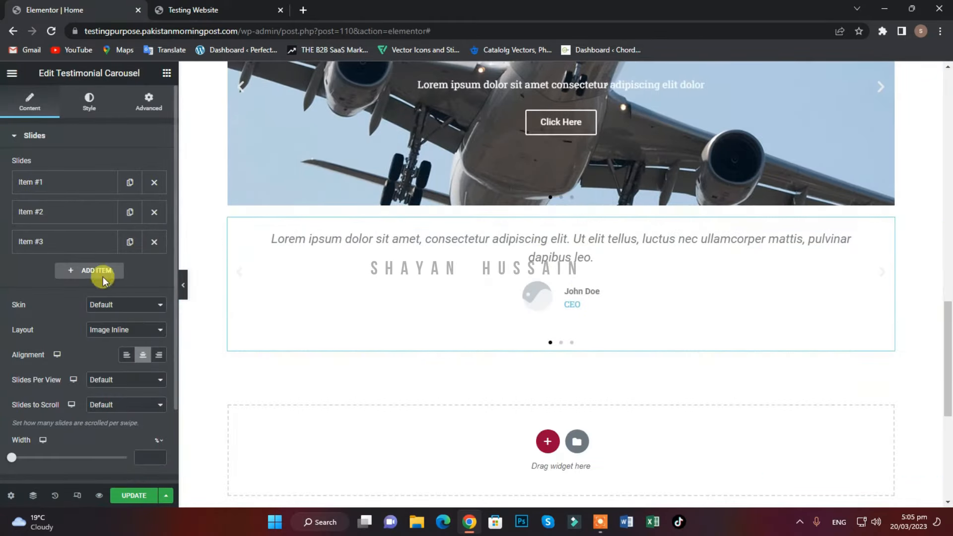
left_click(44, 189)
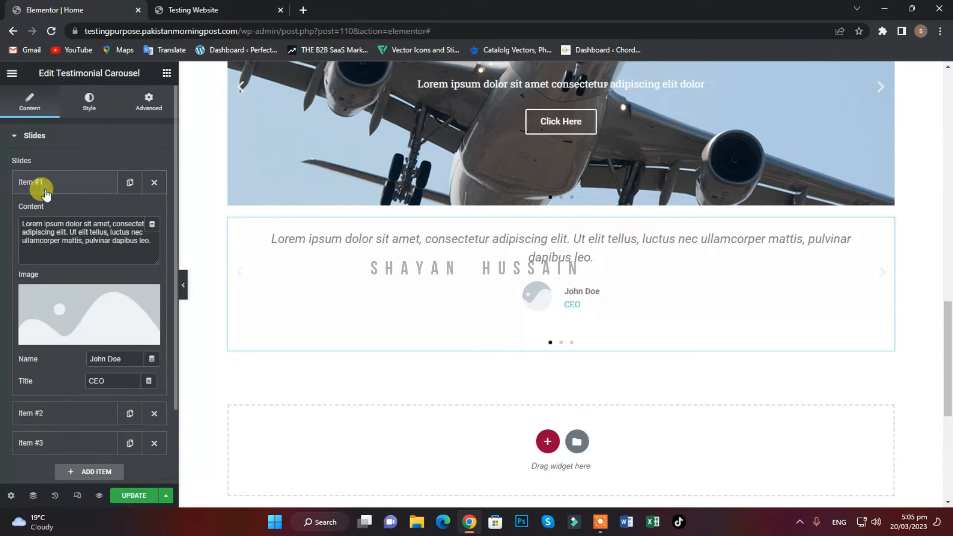
left_click_drag(116, 356, 92, 375)
left_click(106, 378)
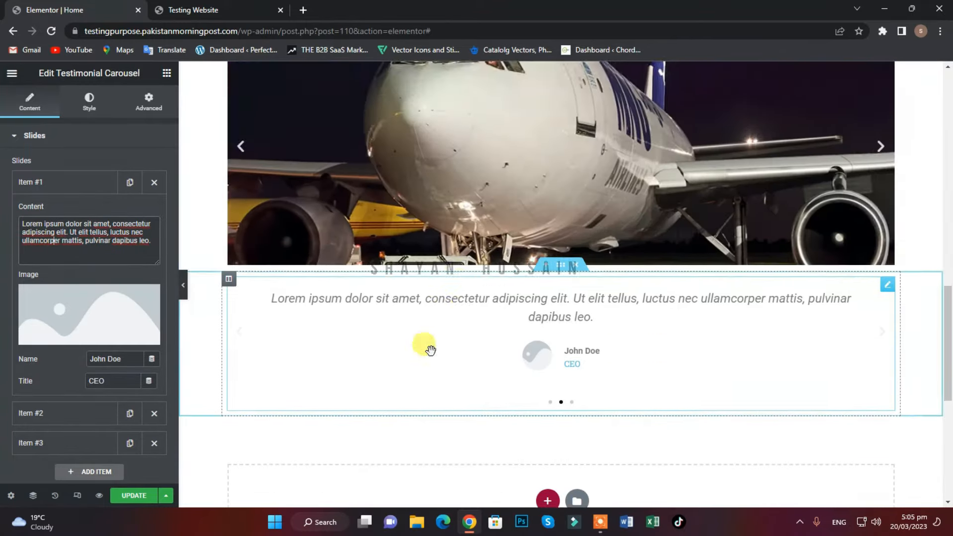
scroll(429, 350, "down", 3)
left_click(56, 183)
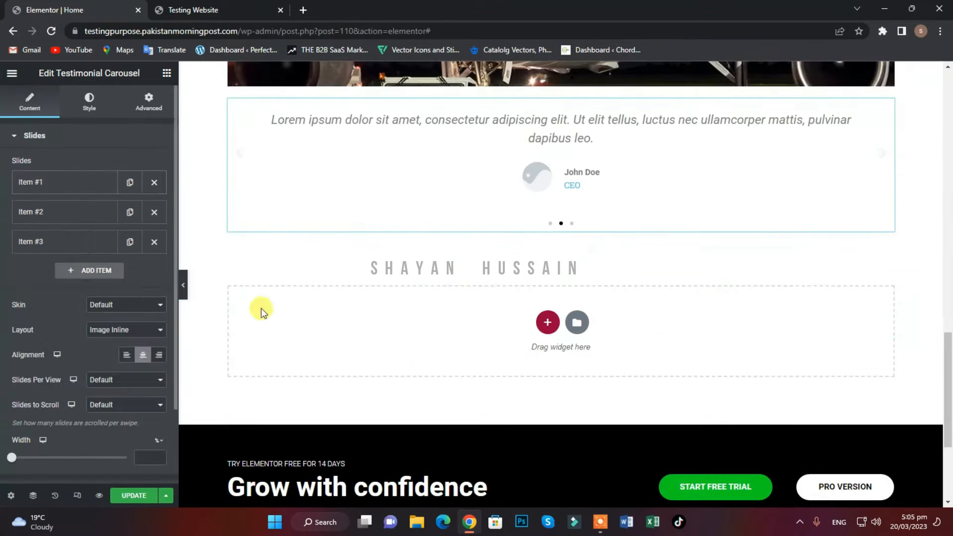
scroll(70, 332, "down", 1)
scroll(155, 336, "up", 1)
scroll(506, 239, "up", 1)
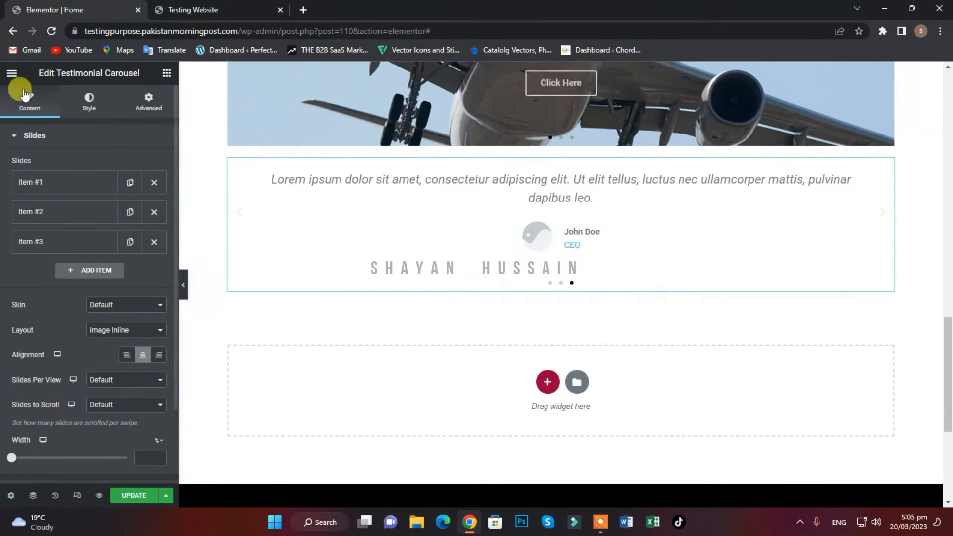
Add a heading widget above the testimonial carousel, title it "Testimonials" and center it.
left_click(14, 74)
left_click(14, 74)
left_click_drag(142, 224, 571, 178)
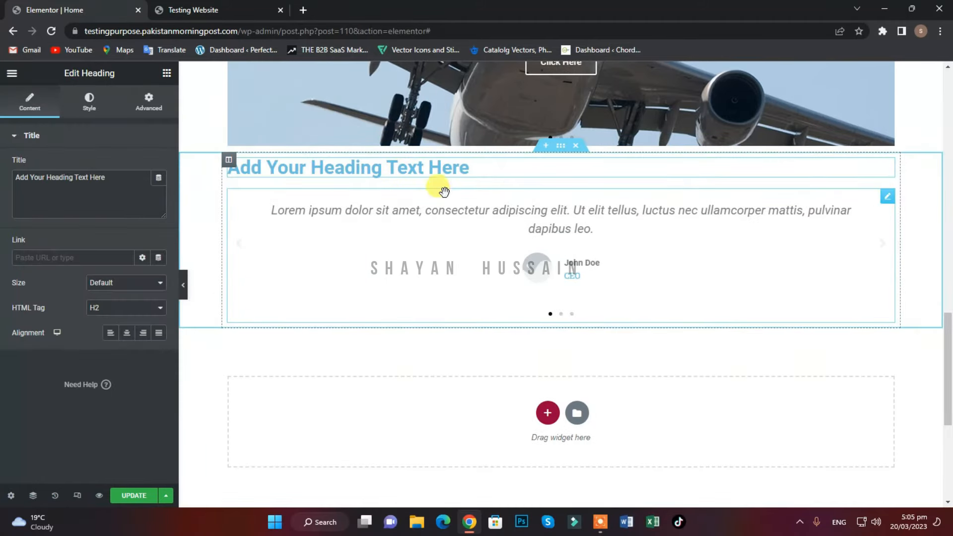
triple_click(99, 187)
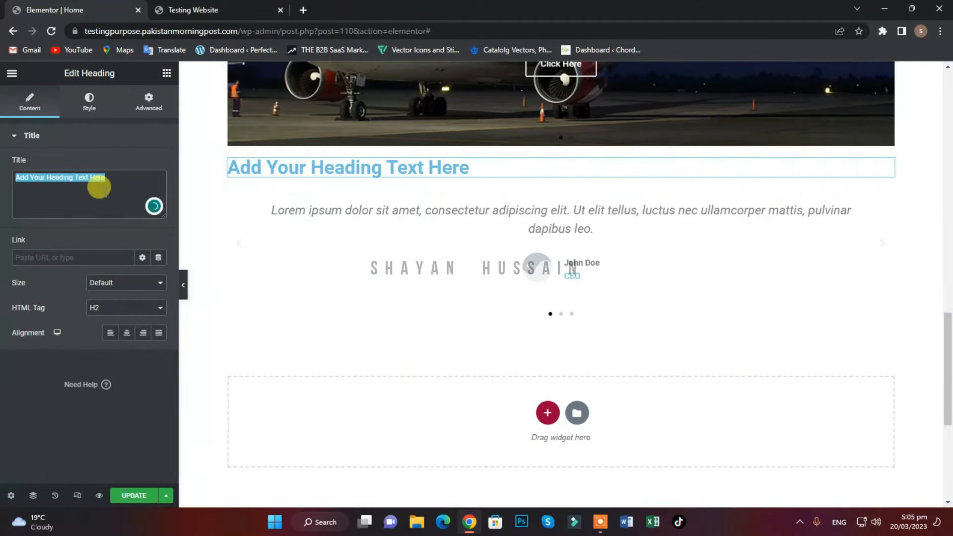
type("Testimonials")
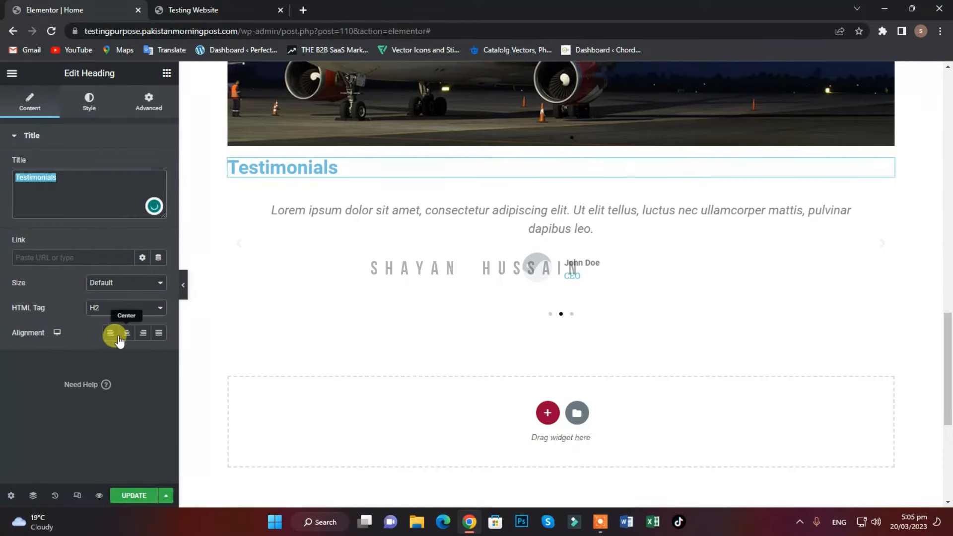
left_click(119, 338)
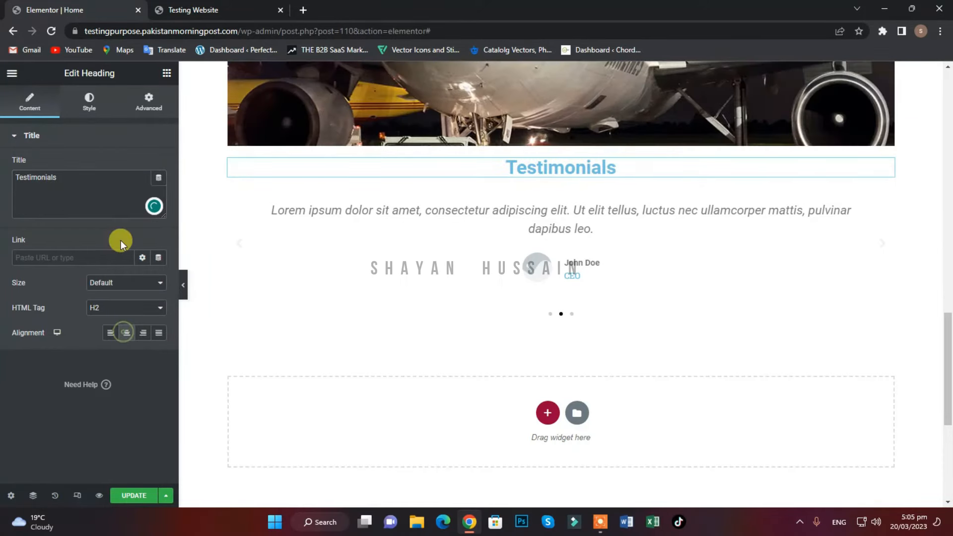
Set the text color of the "Testimonials" heading to black, #000000.
left_click(98, 103)
left_click(159, 165)
left_click_drag(98, 319, 1, 353)
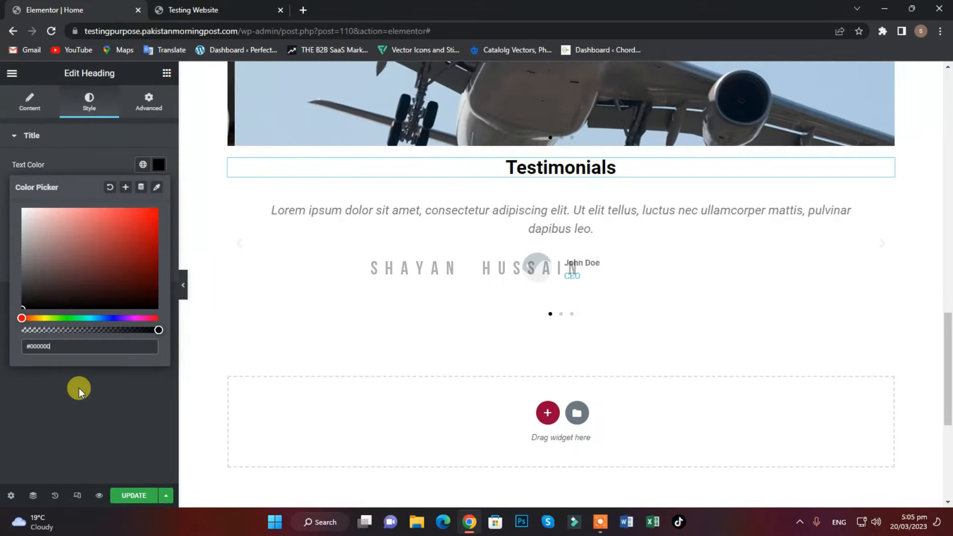
left_click(79, 389)
Add a spacer of 40 px above the "Testimonials" heading and update the page.
left_click(12, 74)
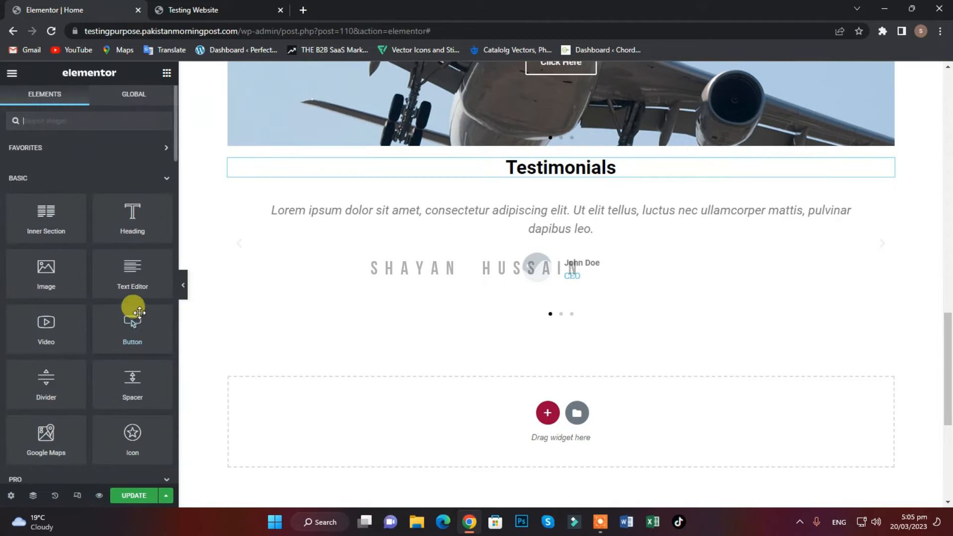
left_click_drag(139, 312, 27, 287)
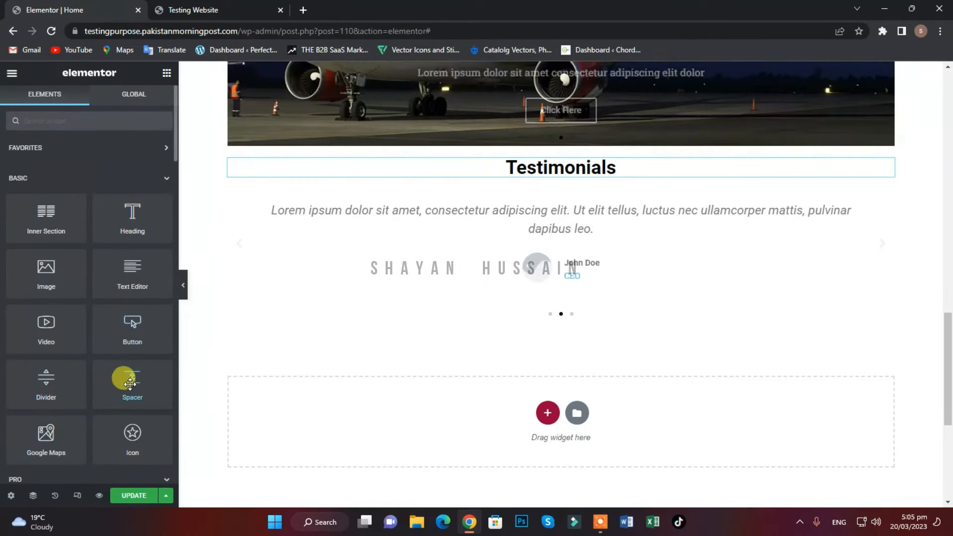
left_click_drag(124, 376, 547, 156)
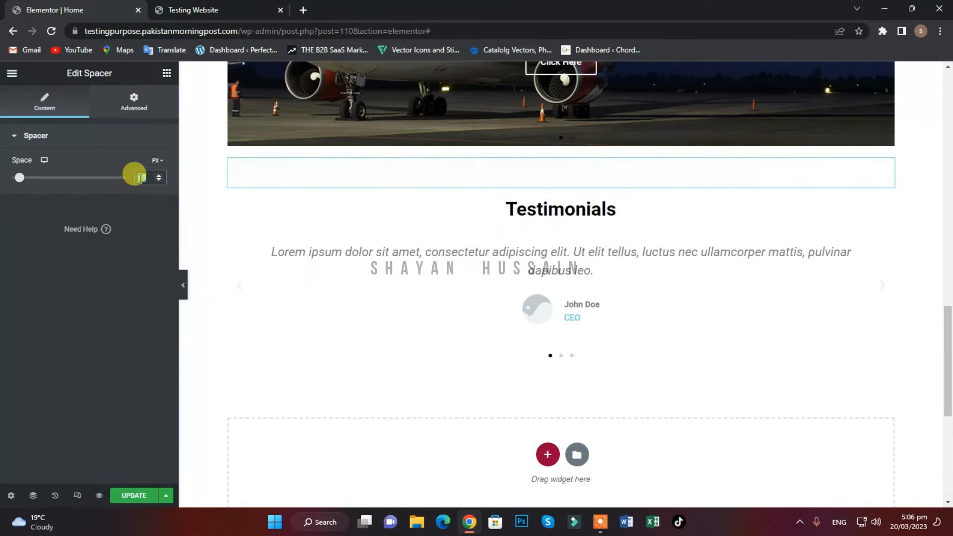
type("40")
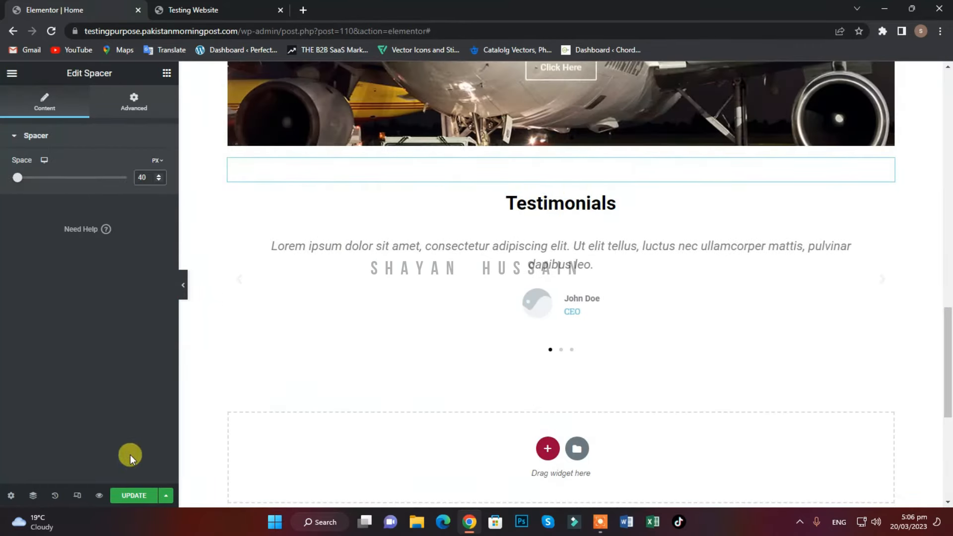
left_click(130, 494)
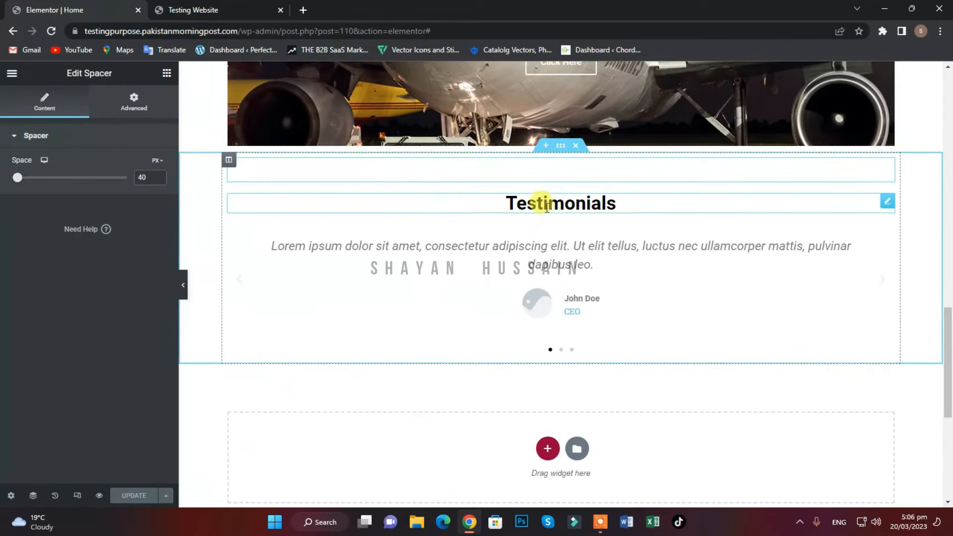
Set the site-wide default widgets space to 15 px in the layout site settings, update, and return to the page editor.
scroll(563, 293, "up", 5)
scroll(582, 311, "down", 4)
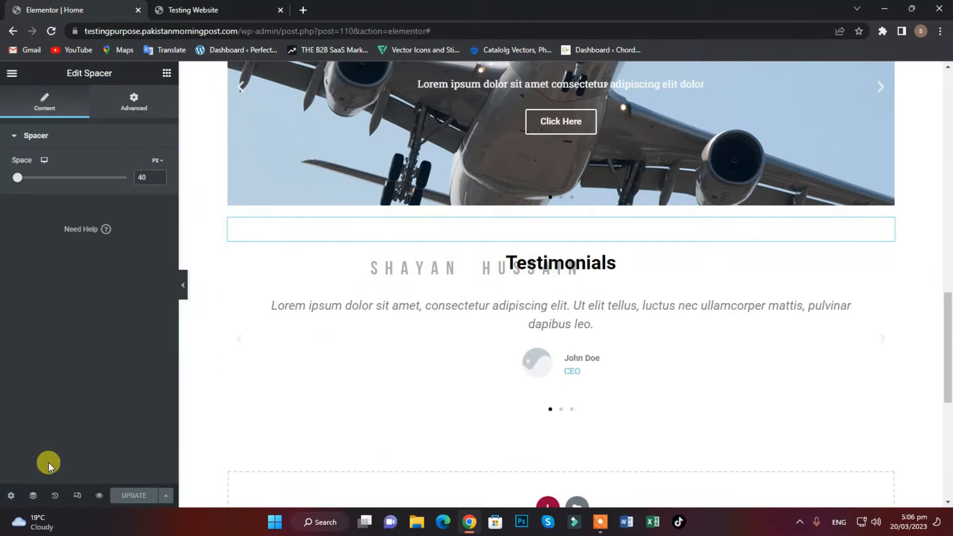
left_click(9, 496)
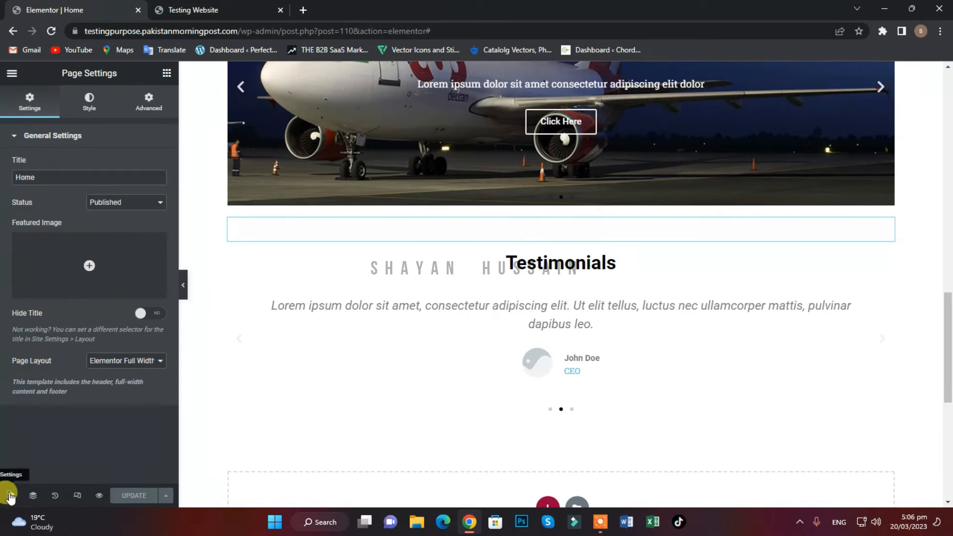
left_click(12, 74)
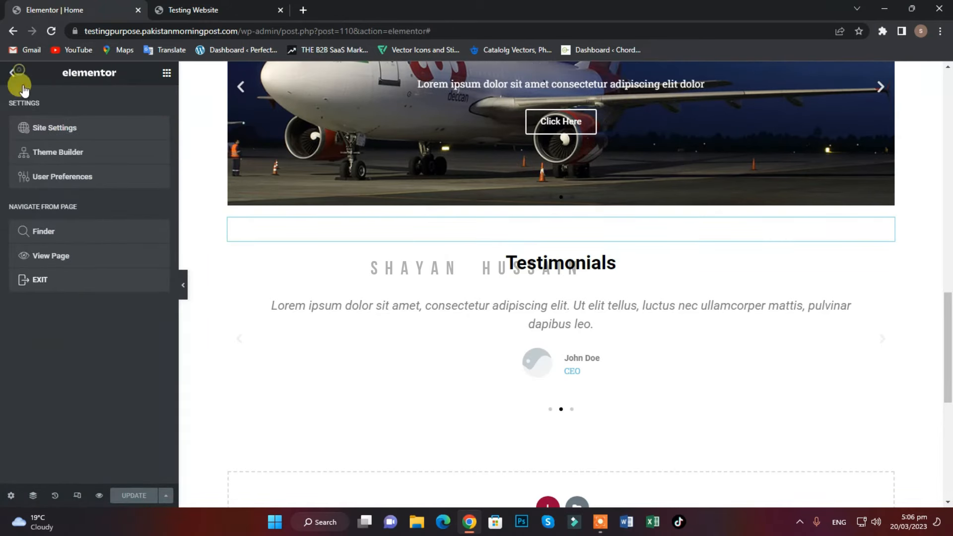
left_click(30, 127)
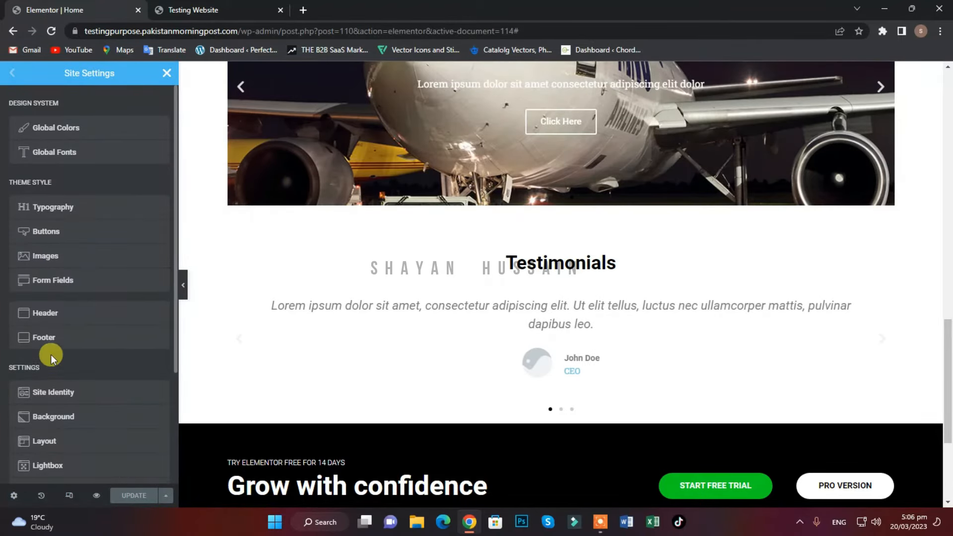
left_click(56, 439)
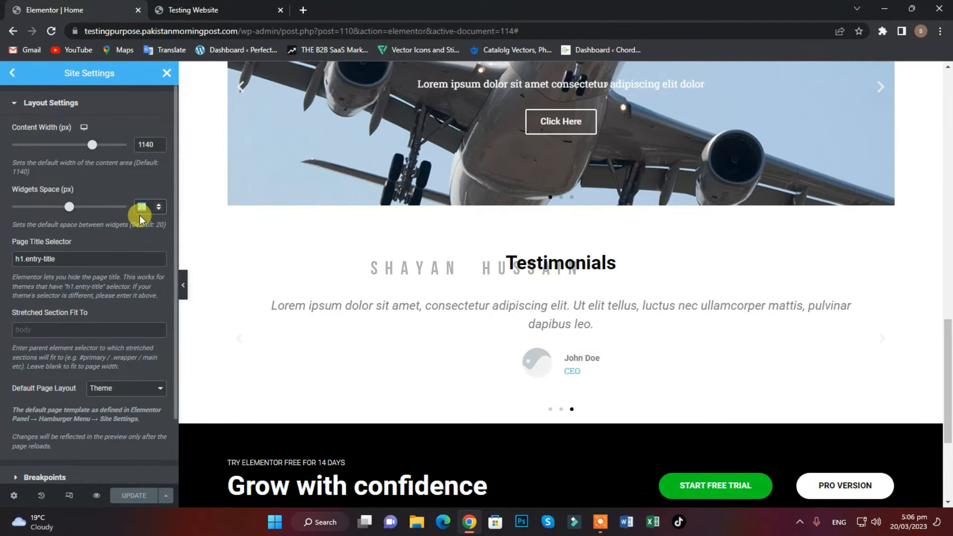
type("15")
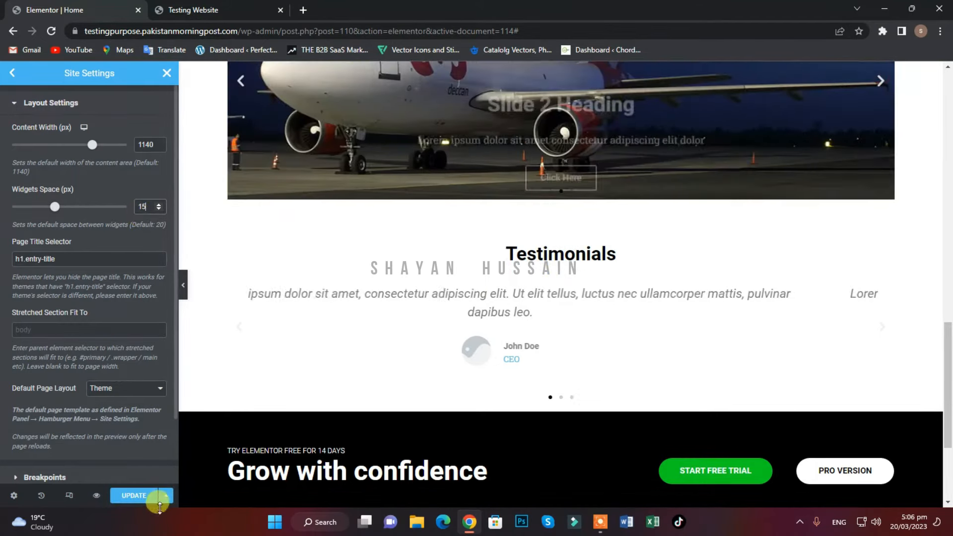
left_click(131, 495)
scroll(596, 322, "up", 4)
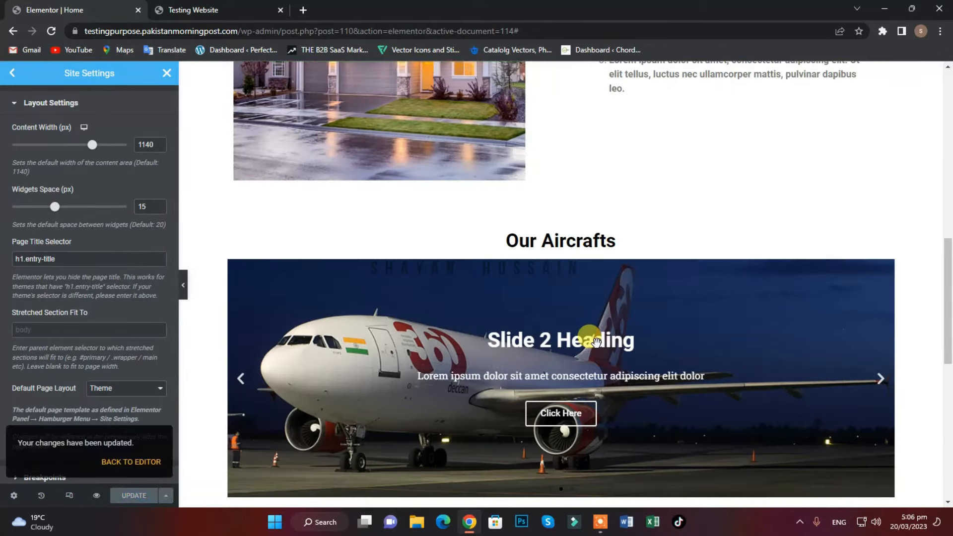
left_click(152, 462)
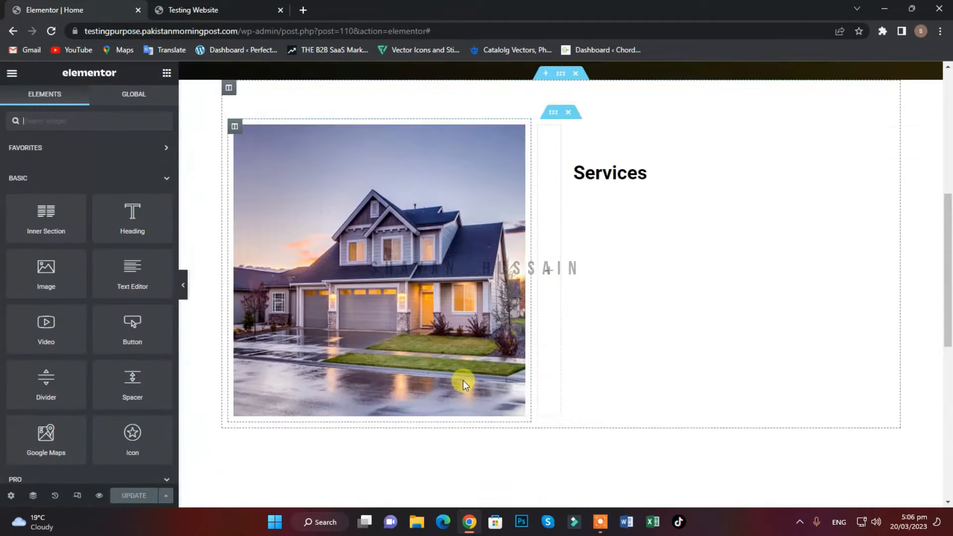
Add a 10 px spacer between the "Our Aircrafts" heading and the slides, and update the page.
scroll(463, 381, "down", 7)
scroll(520, 369, "up", 12)
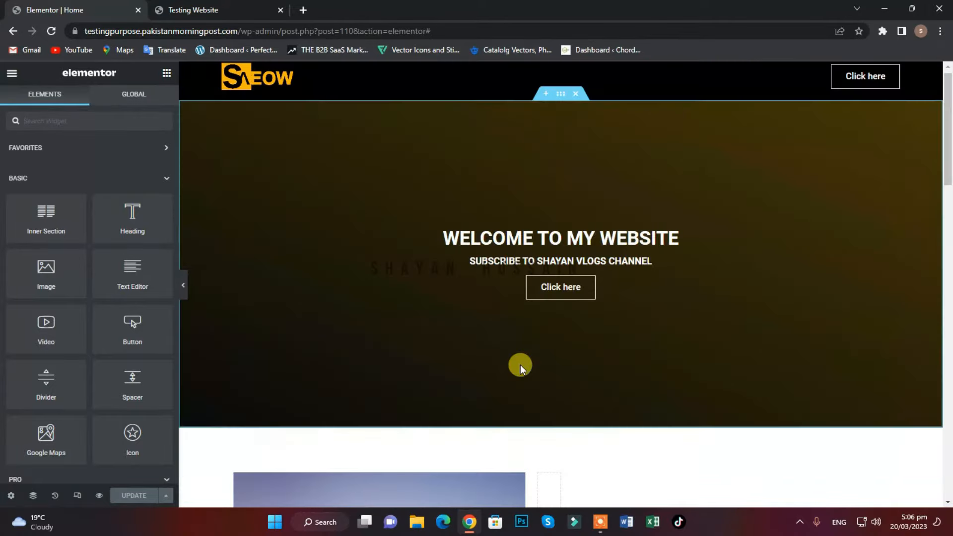
scroll(519, 368, "down", 10)
scroll(571, 278, "up", 2)
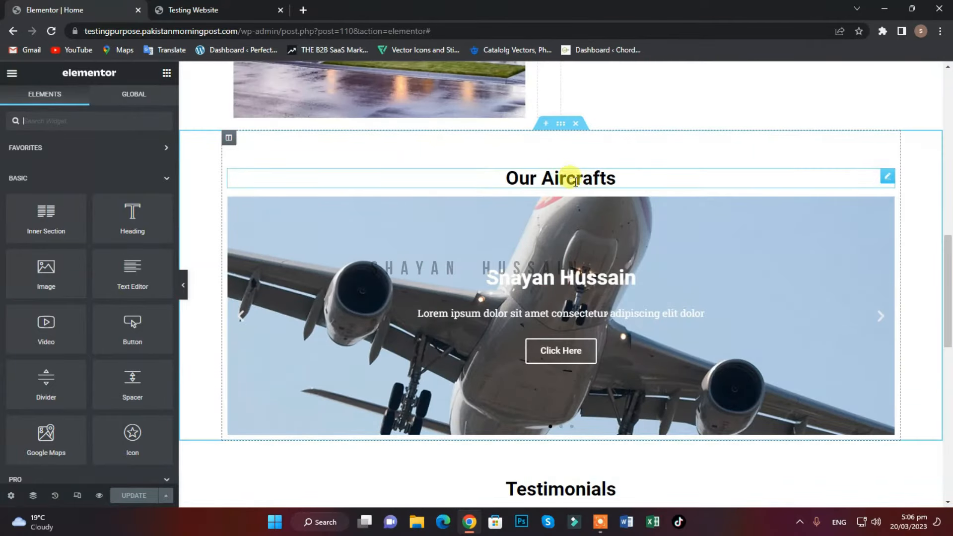
scroll(575, 209, "down", 4)
scroll(579, 242, "down", 1)
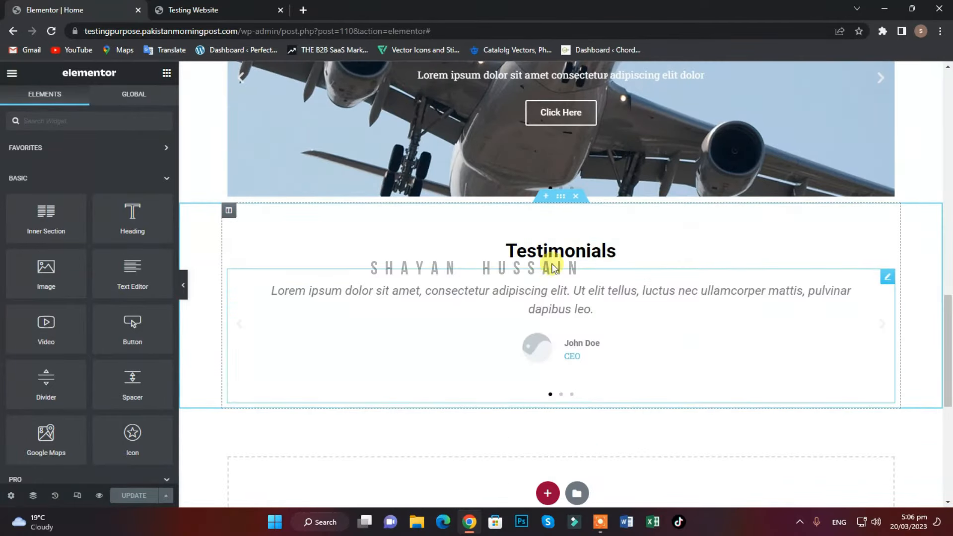
scroll(551, 250, "up", 4)
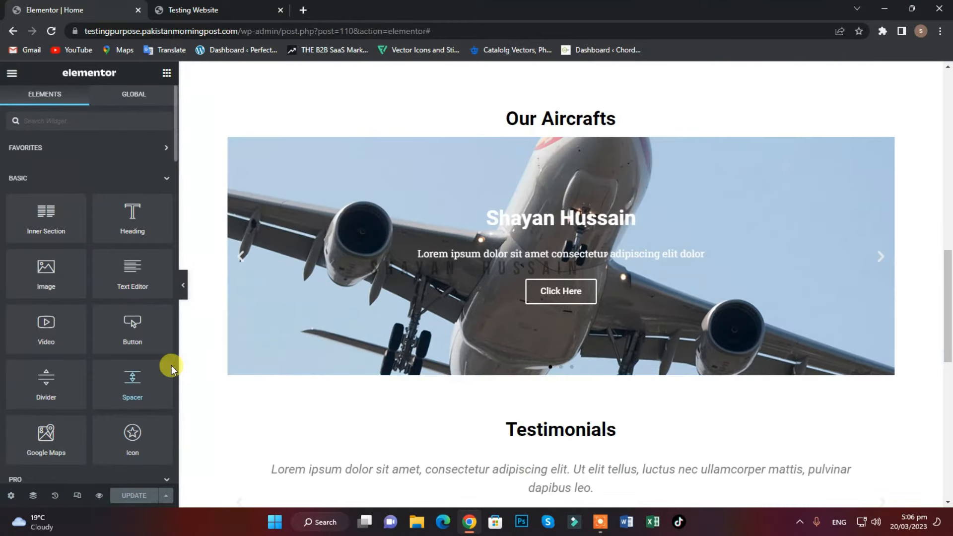
left_click_drag(138, 384, 527, 156)
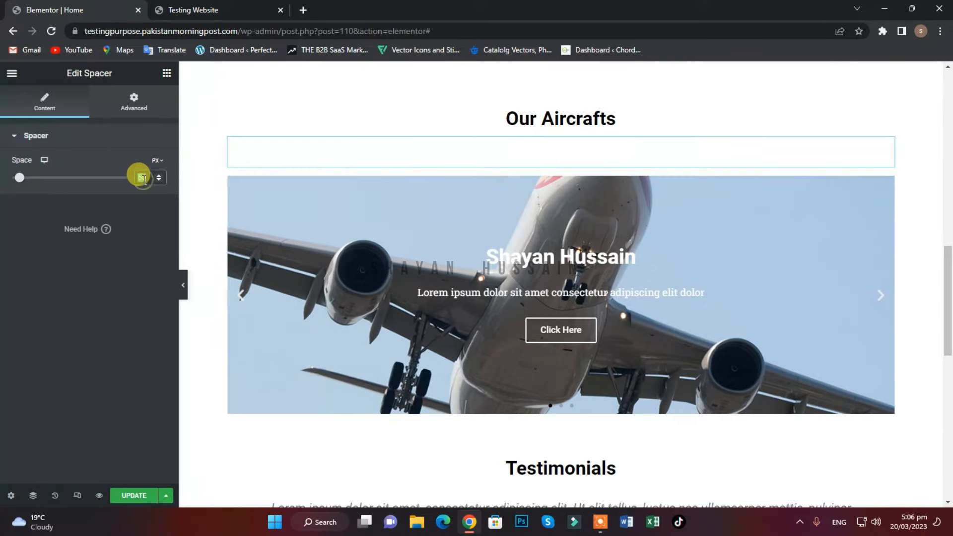
type("10")
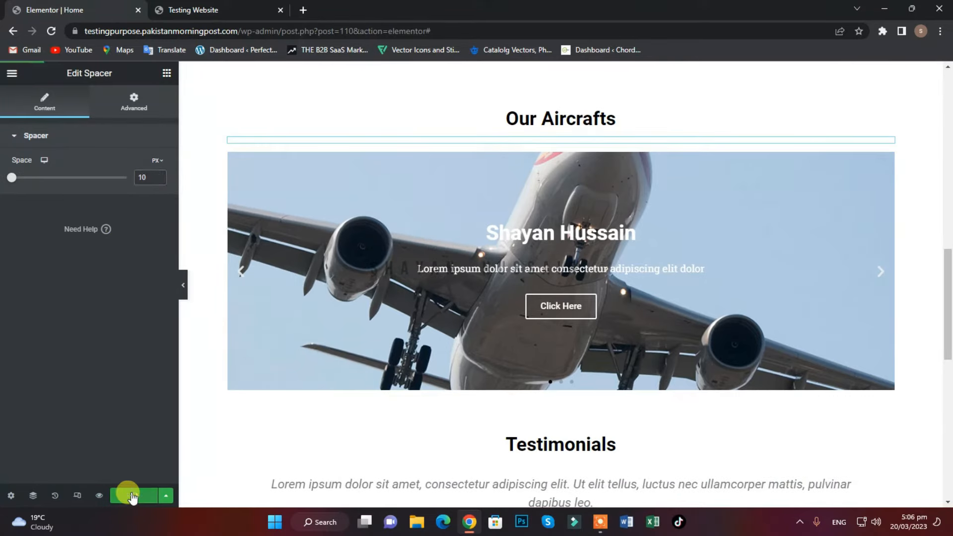
left_click(132, 495)
scroll(628, 334, "up", 2)
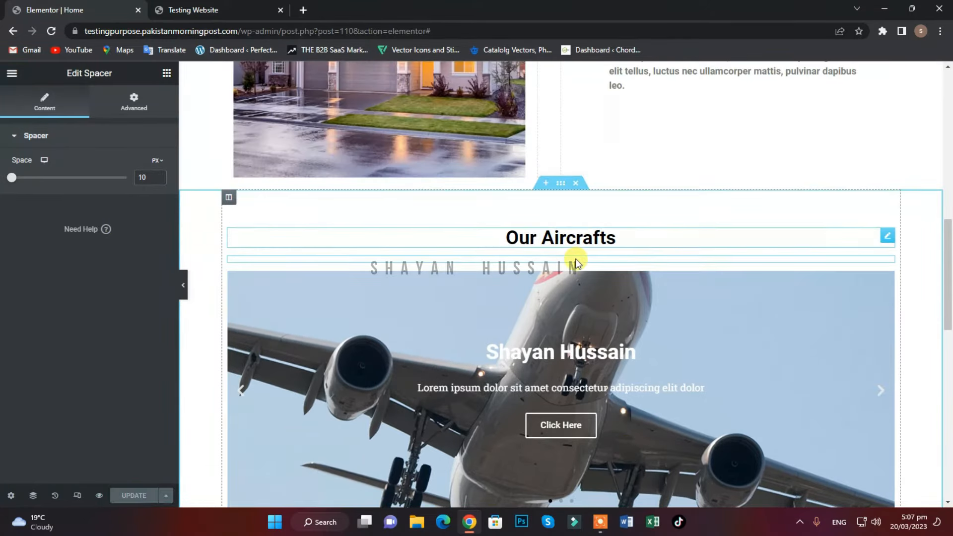
Give the "Testimonials" heading the CSS ID "Testimonials" and update the page.
scroll(576, 263, "down", 5)
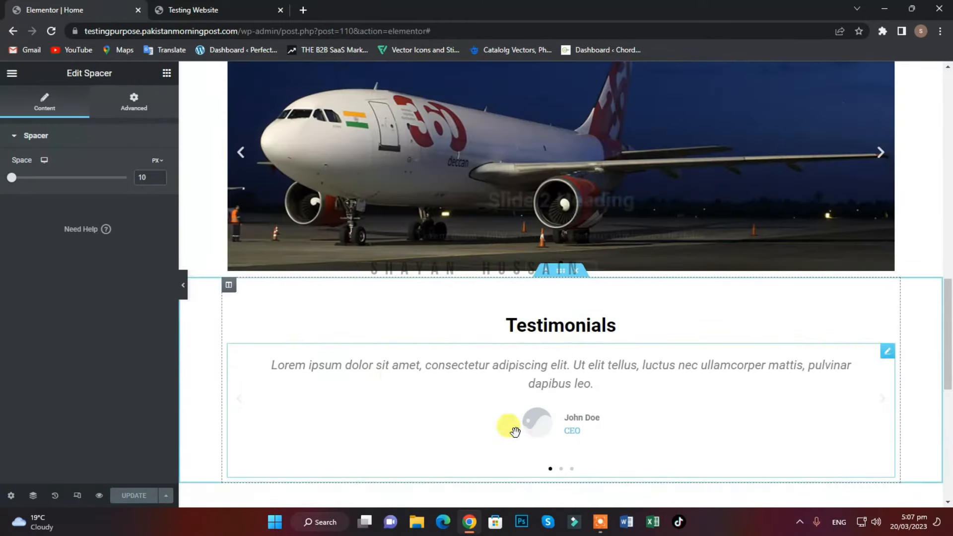
scroll(555, 360, "down", 2)
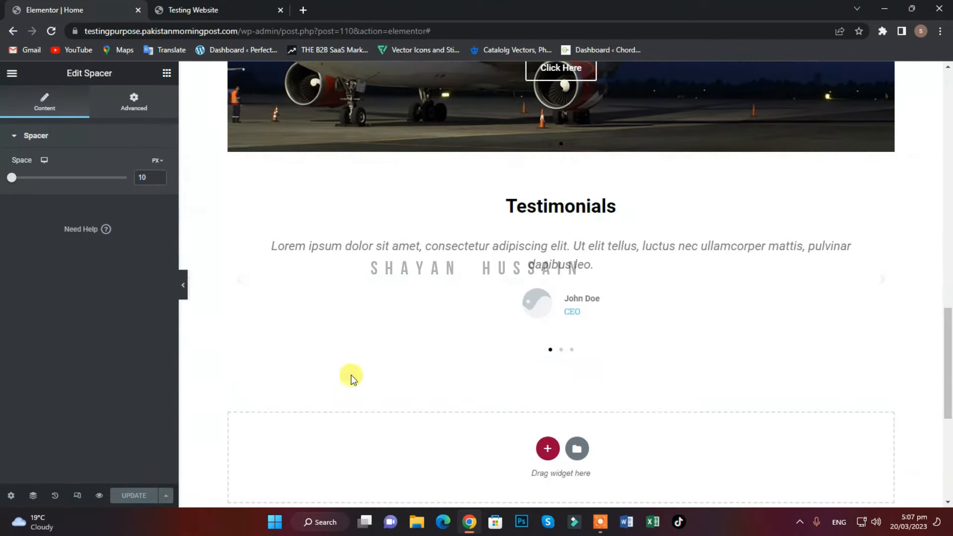
left_click(563, 211)
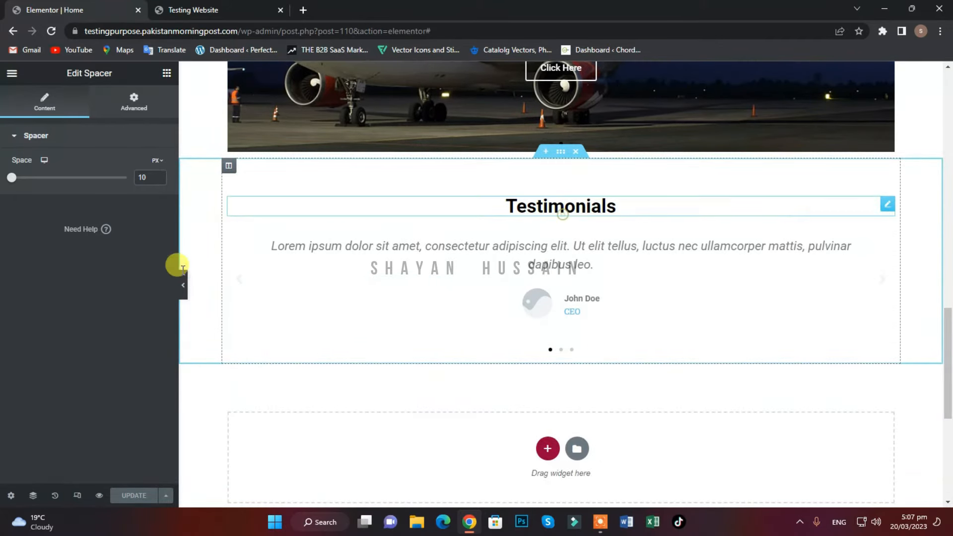
left_click(150, 107)
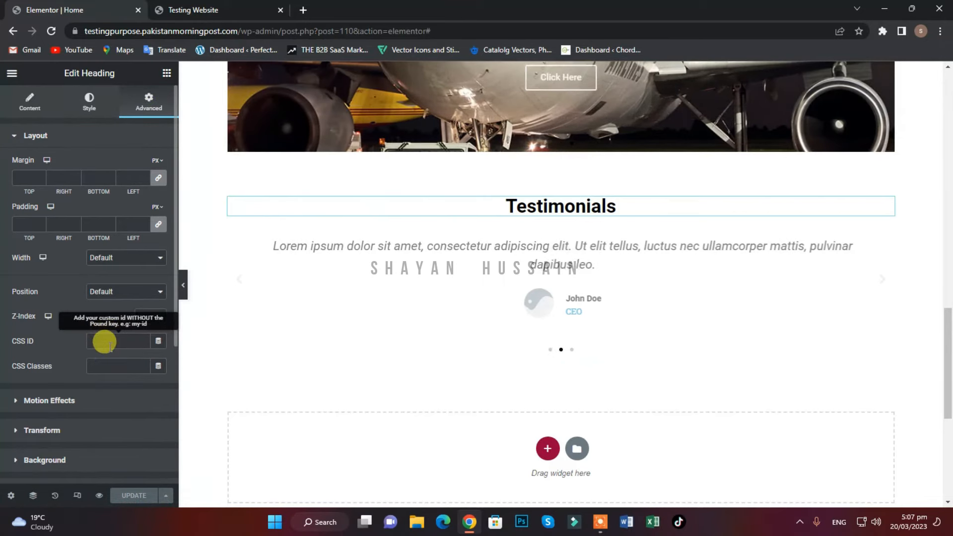
left_click(104, 342)
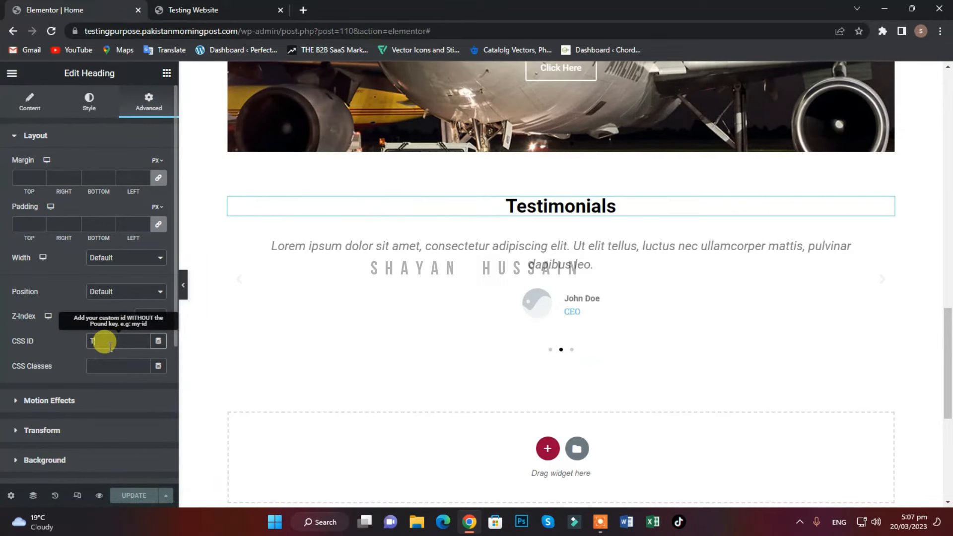
type("Testimonials")
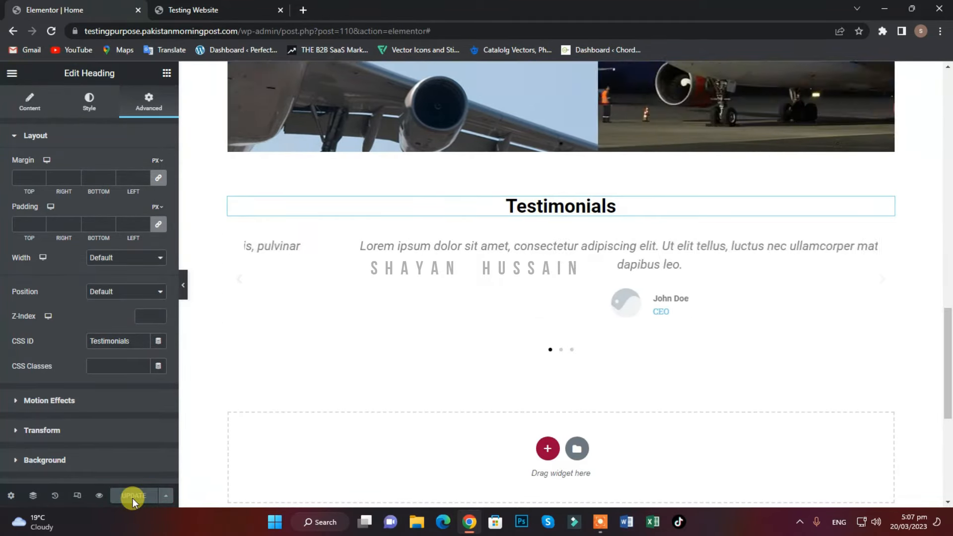
Review the page layout from the header and welcome banner down to the testimonials section.
scroll(494, 300, "up", 5)
scroll(506, 374, "up", 7)
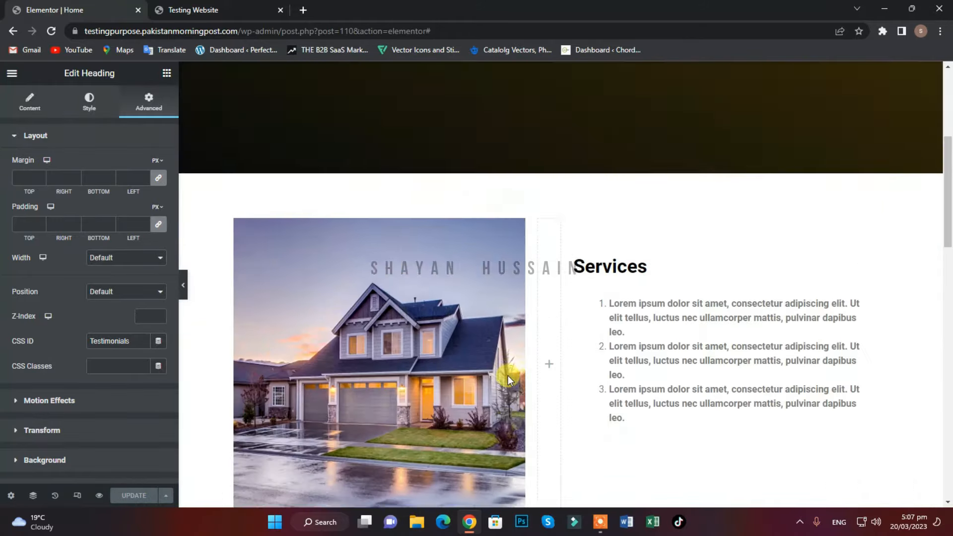
scroll(507, 375, "down", 12)
scroll(533, 298, "up", 11)
scroll(625, 89, "up", 10)
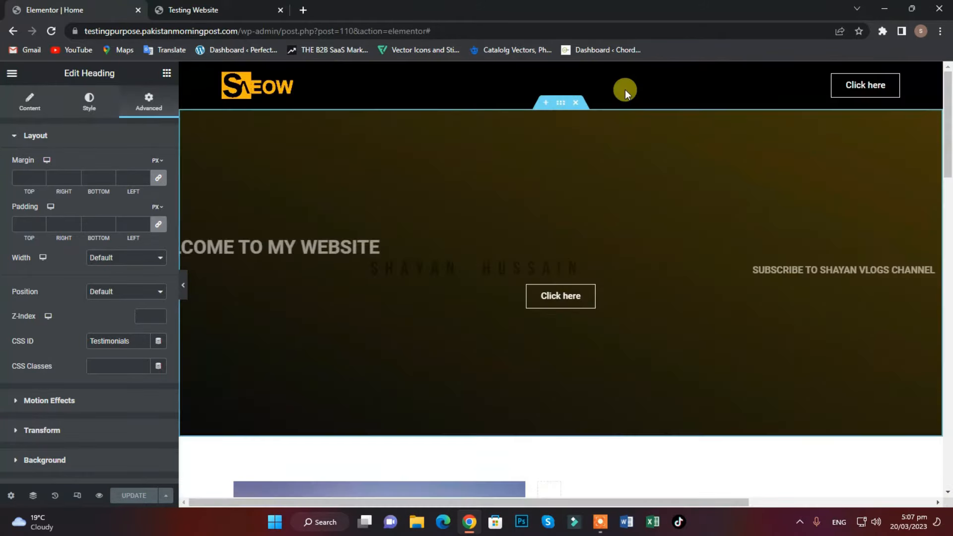
scroll(590, 315, "down", 15)
scroll(545, 470, "down", 11)
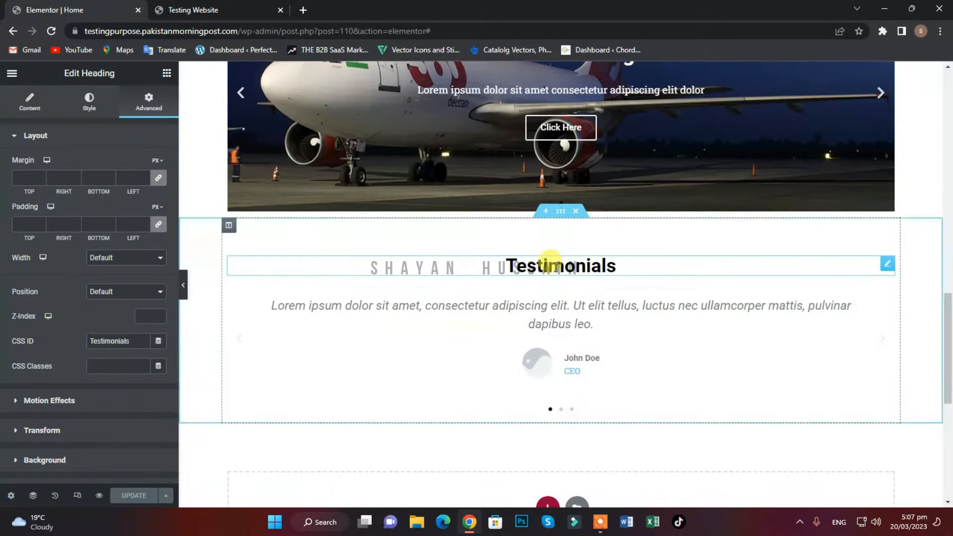
scroll(397, 472, "up", 5)
scroll(518, 296, "up", 3)
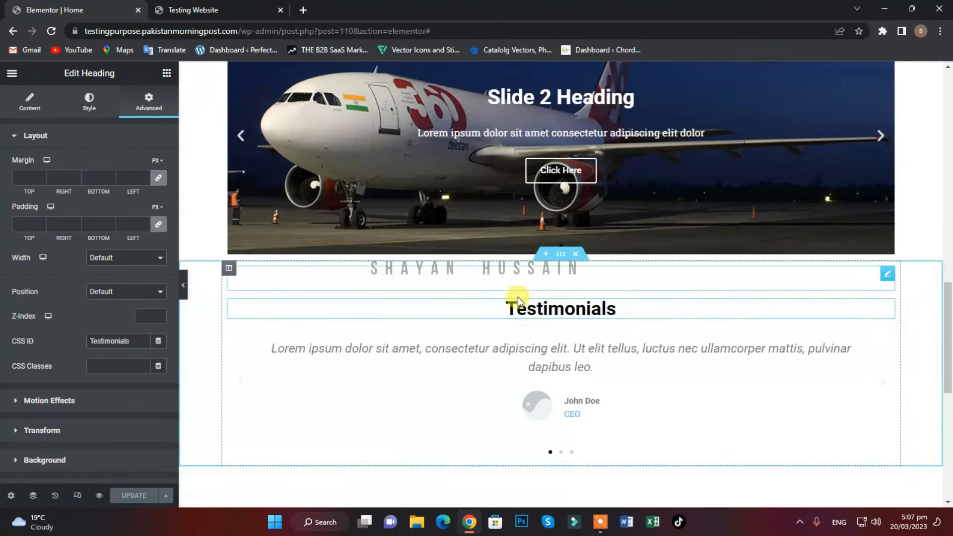
Add a new single-column section below the testimonials and place a Google Maps widget in it.
scroll(527, 303, "down", 8)
left_click(544, 134)
scroll(488, 274, "up", 5)
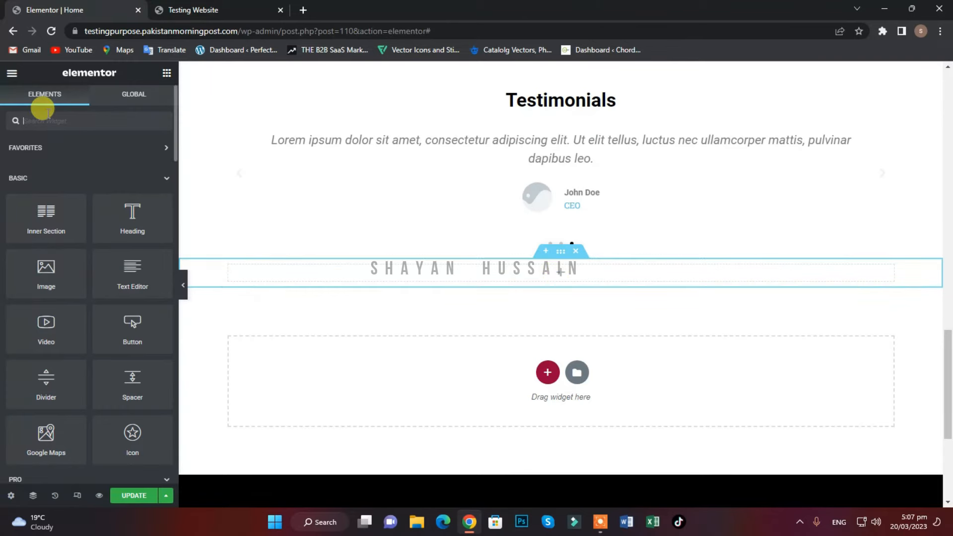
type("maps")
right_click(48, 119)
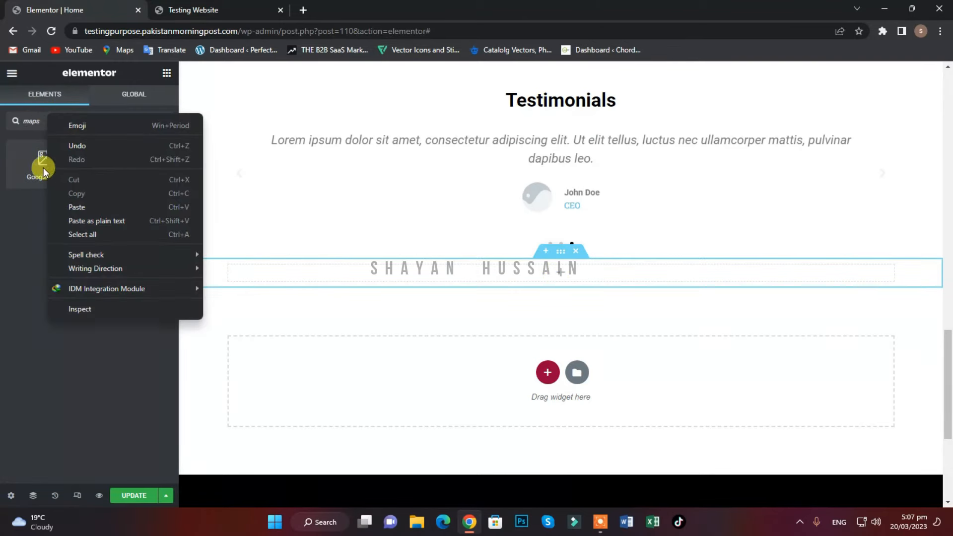
left_click_drag(43, 171, 502, 283)
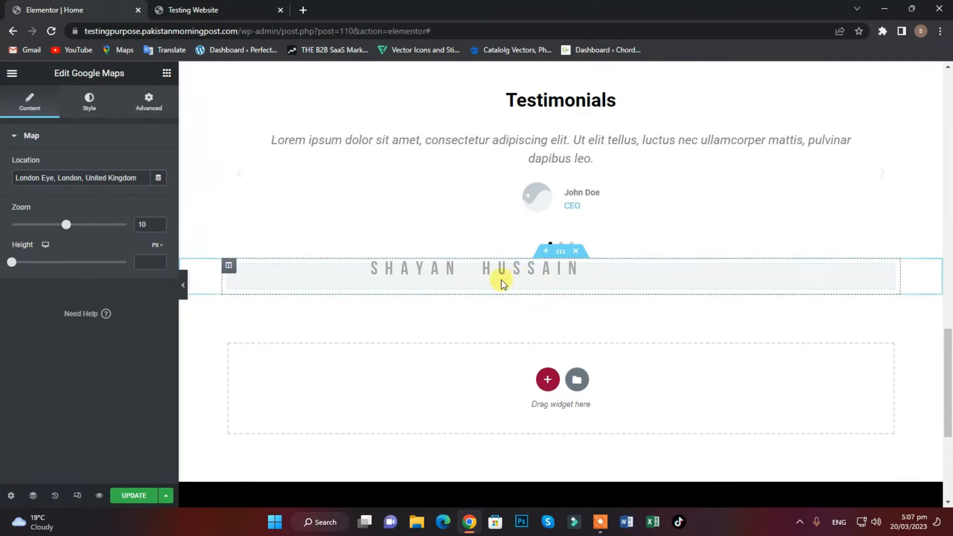
Set the map's location to Muzaffarabad.
triple_click(75, 178)
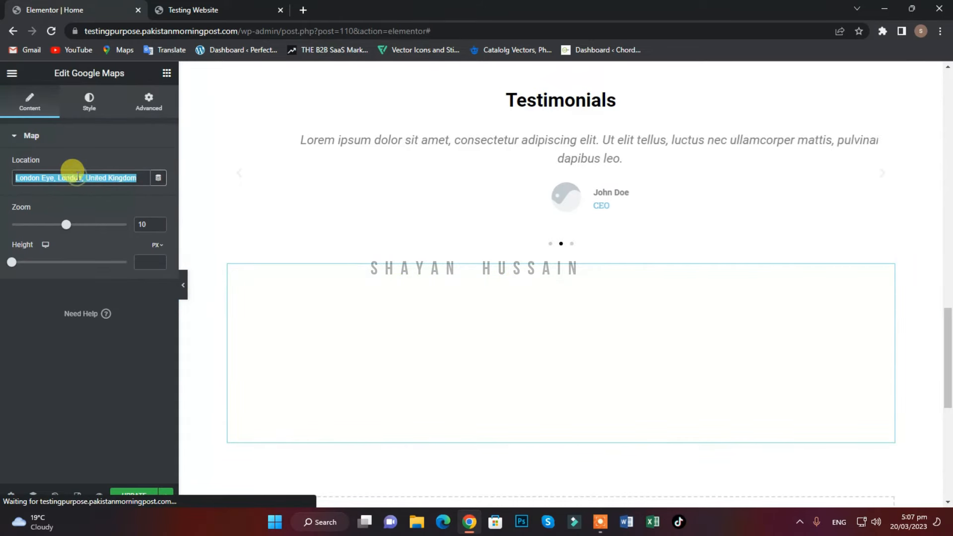
type("Muzaffara")
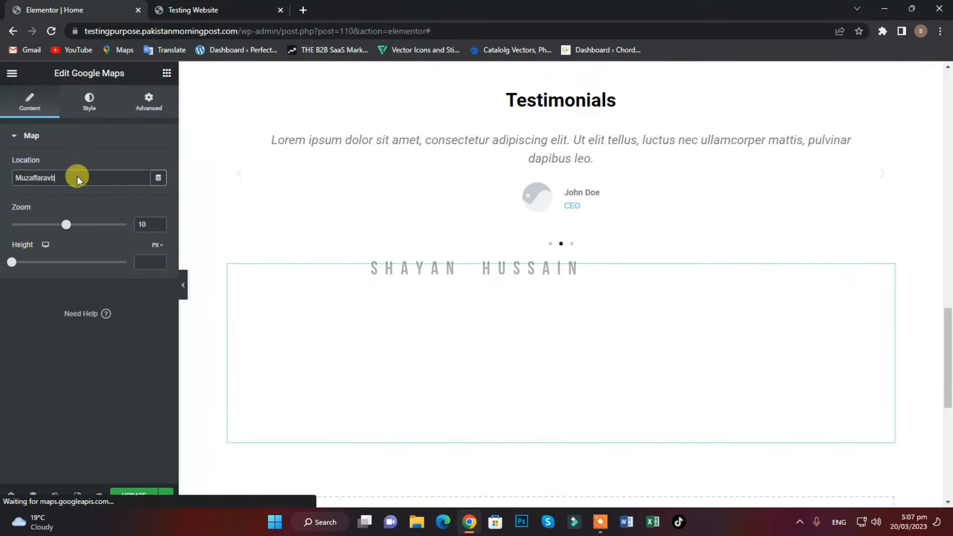
type("bad")
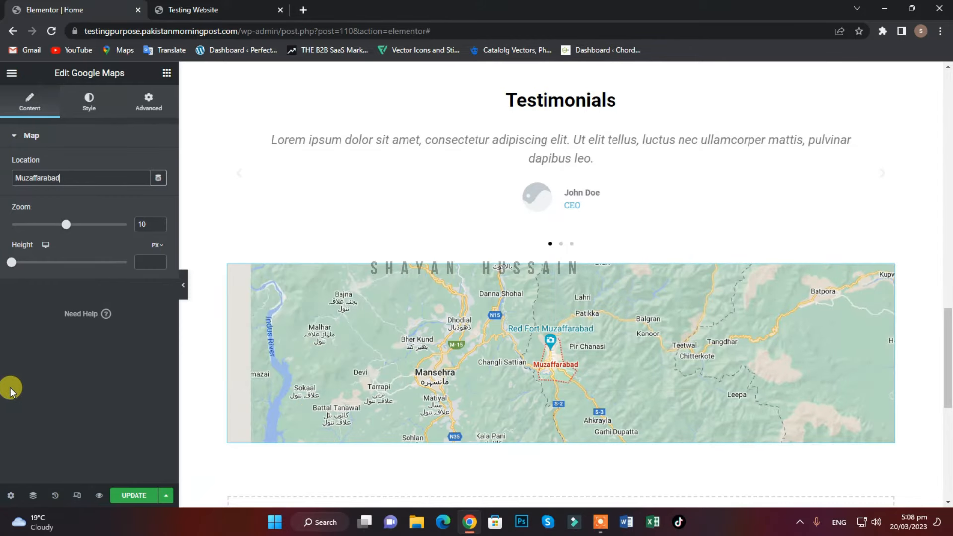
Set the map's zoom level to 13 and check the map in the preview.
double_click(144, 226)
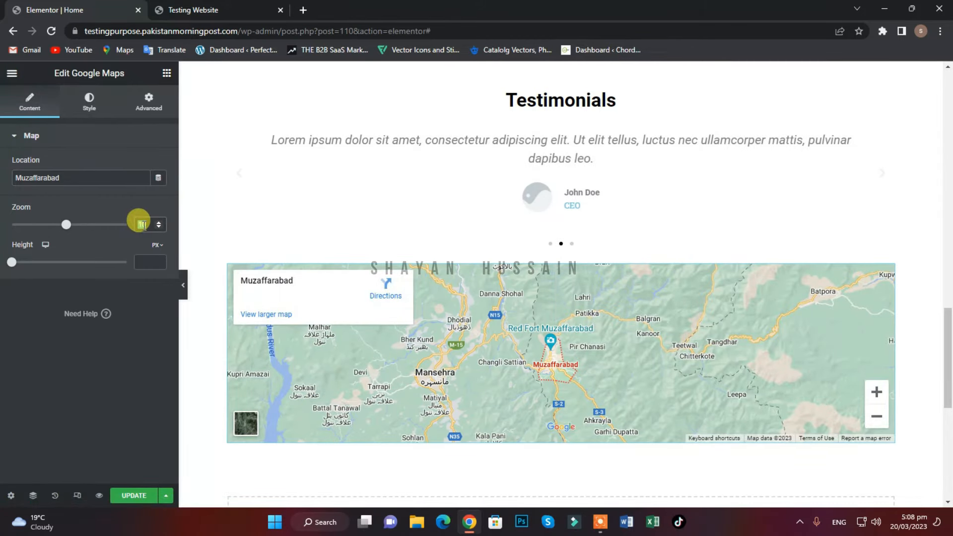
type("1000")
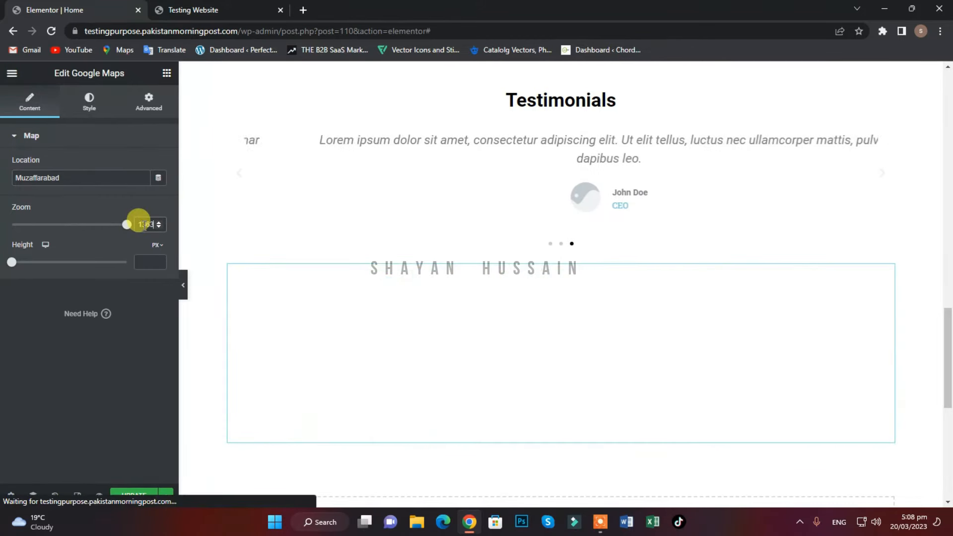
key("BackSpace")
key("BackSpace")
key("BackSpace")
type("3")
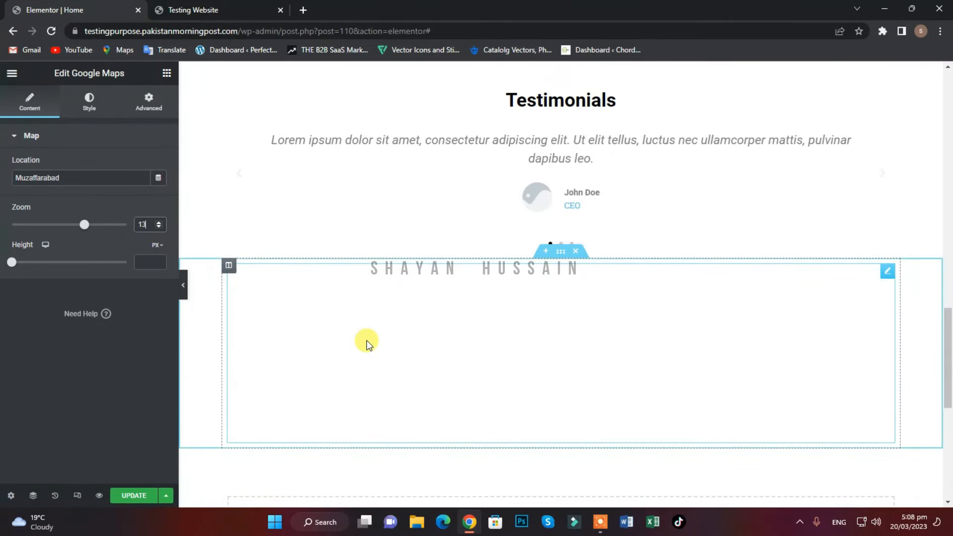
scroll(424, 334, "down", 2)
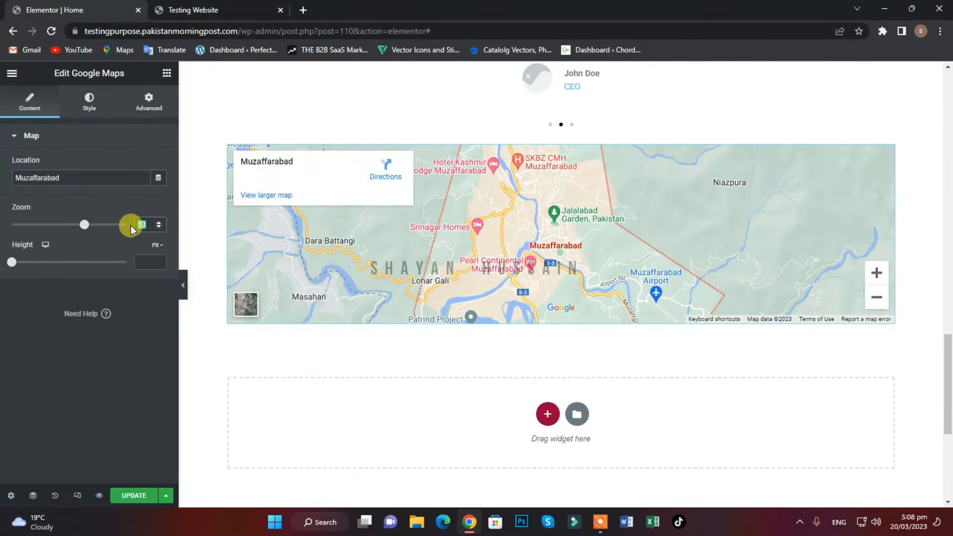
Set the Muzaffarabad map's zoom level to 15 and its height to 480 px.
type("15")
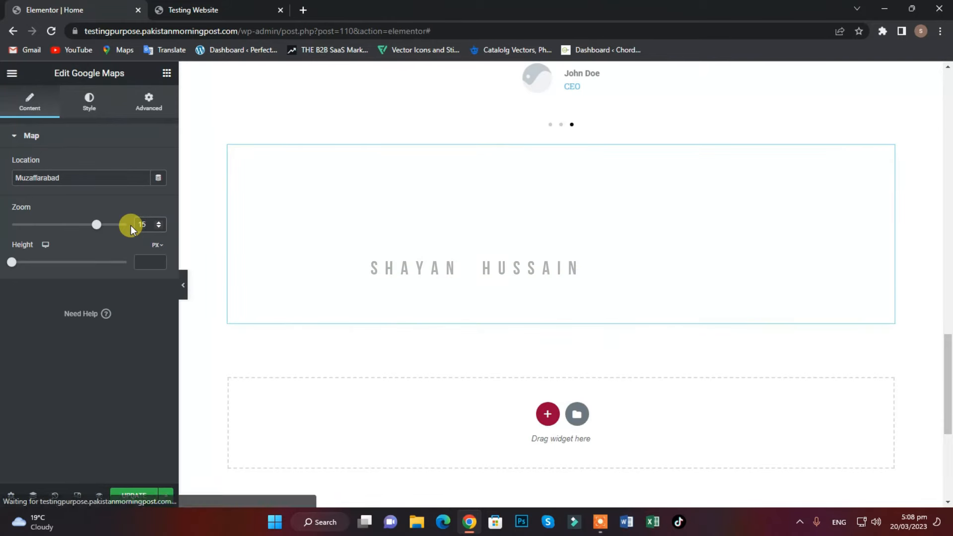
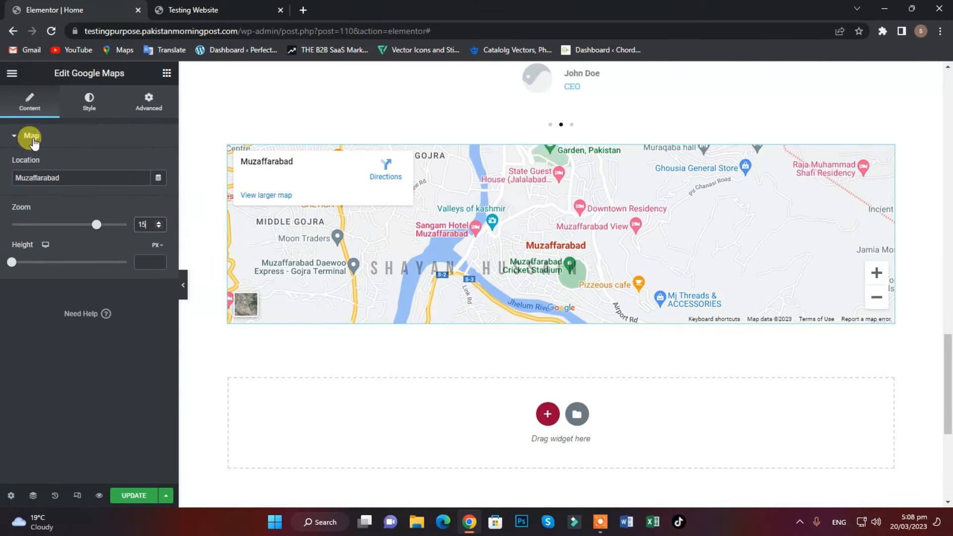
left_click_drag(14, 266, 52, 281)
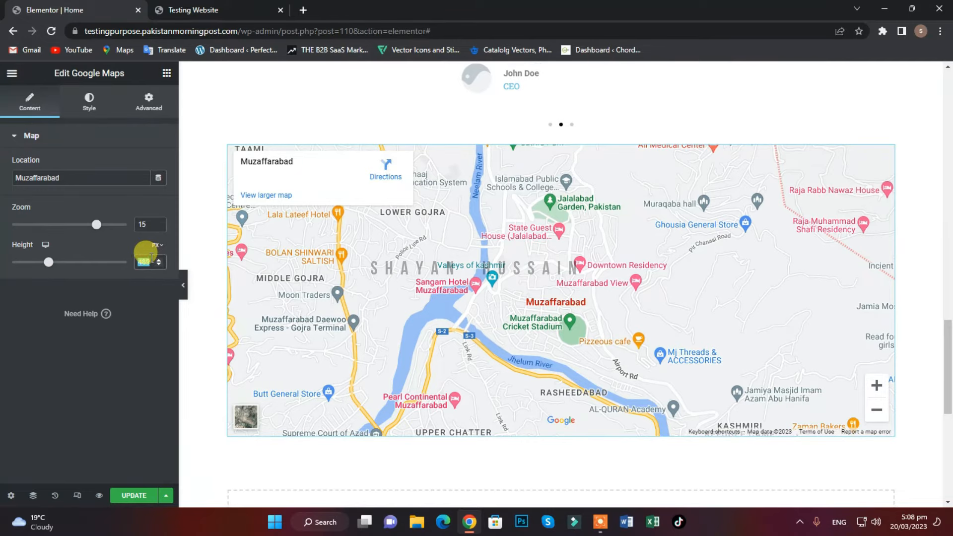
type("480")
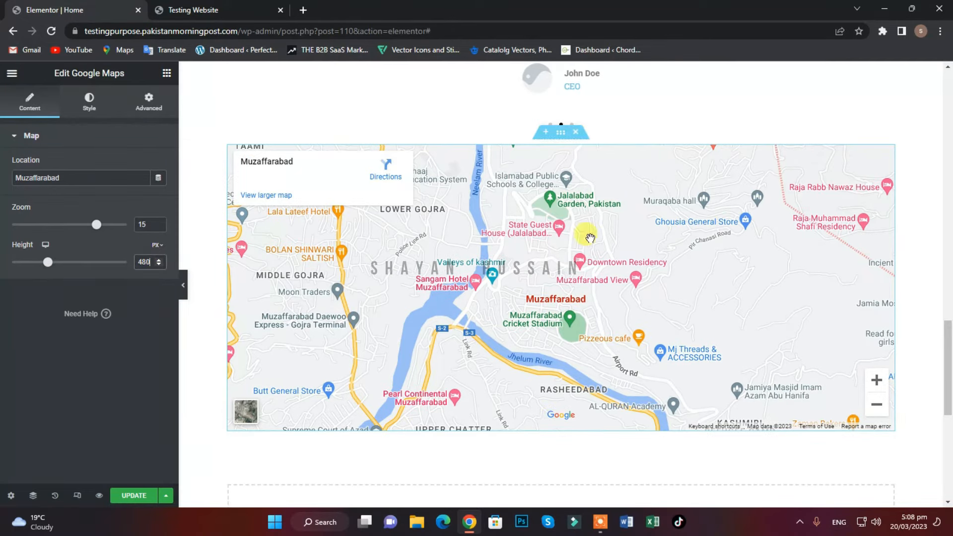
Add a heading reading "Find Us" directly above the map and center it.
left_click(16, 96)
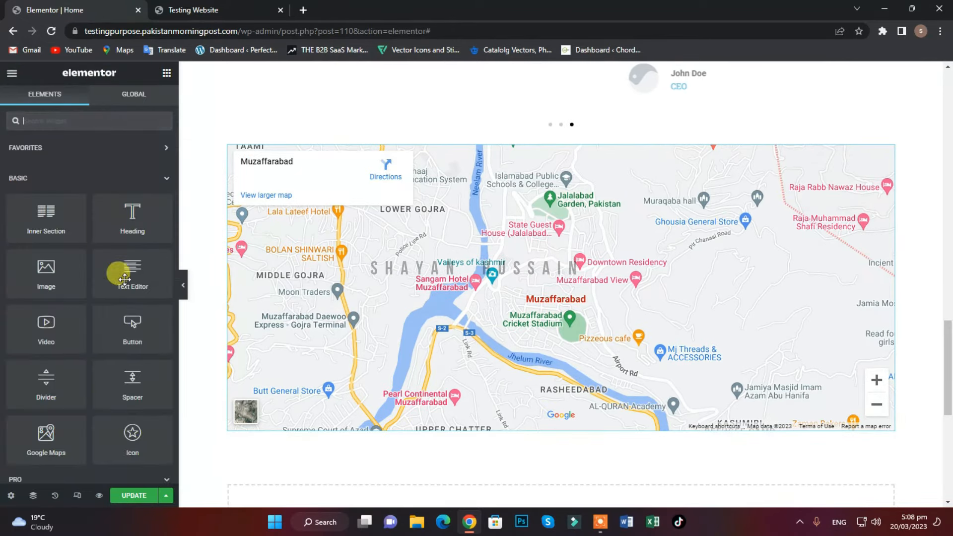
left_click_drag(132, 218, 571, 166)
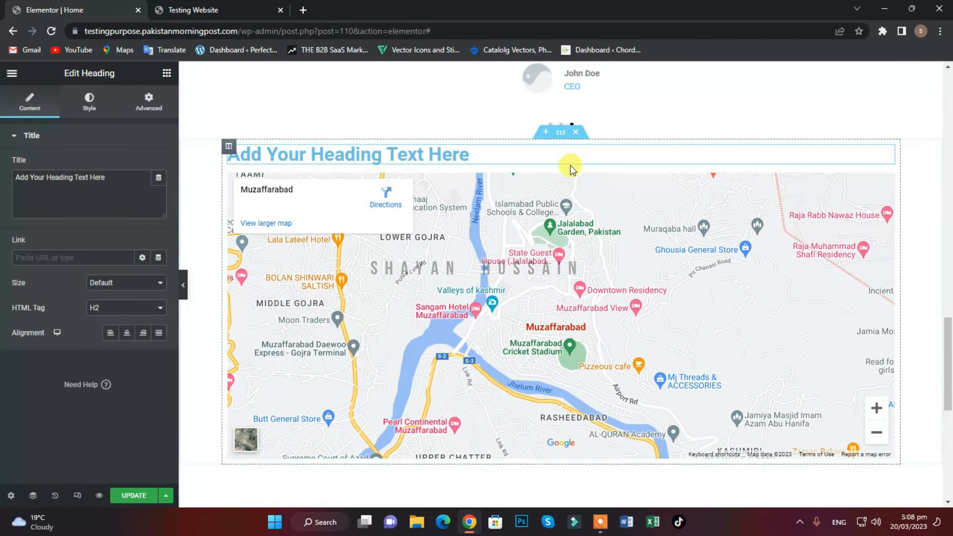
triple_click(45, 191)
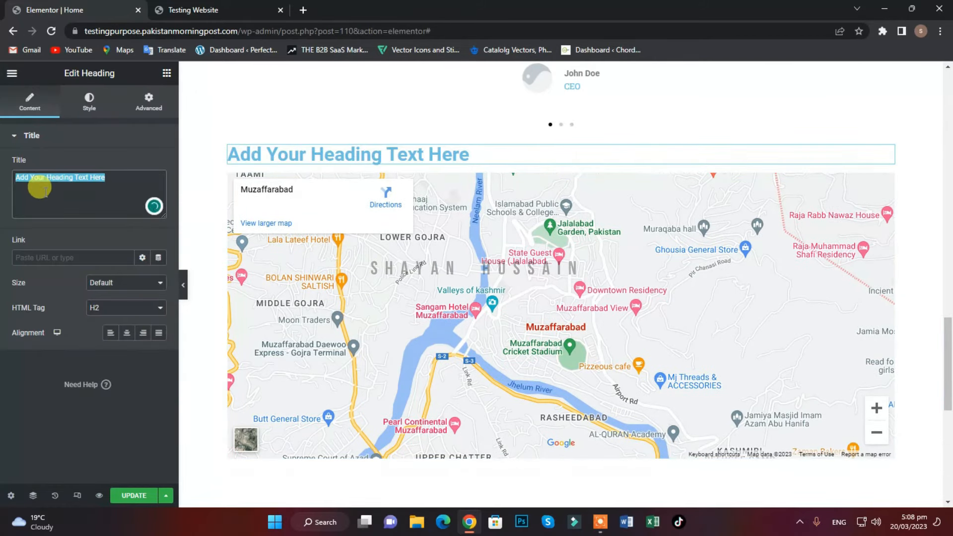
type("Find Us")
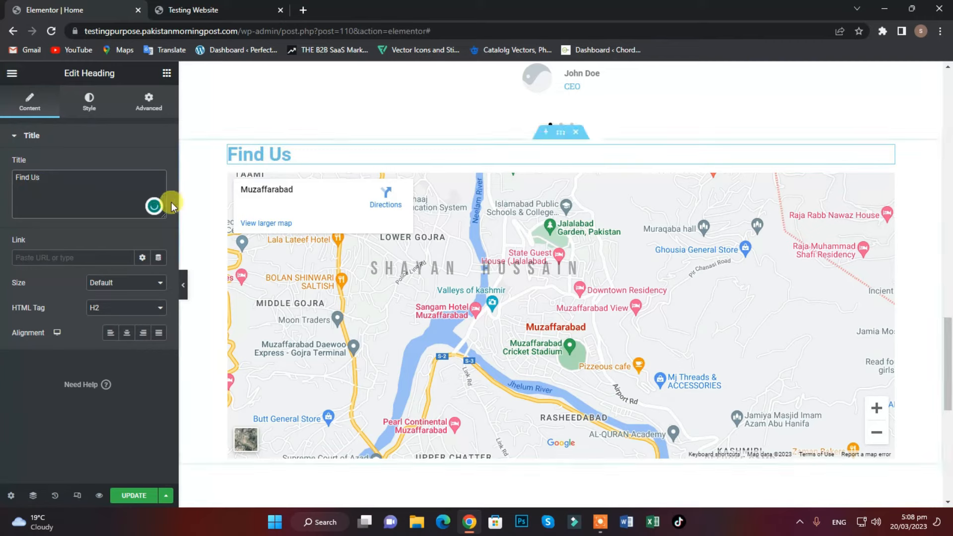
left_click(89, 102)
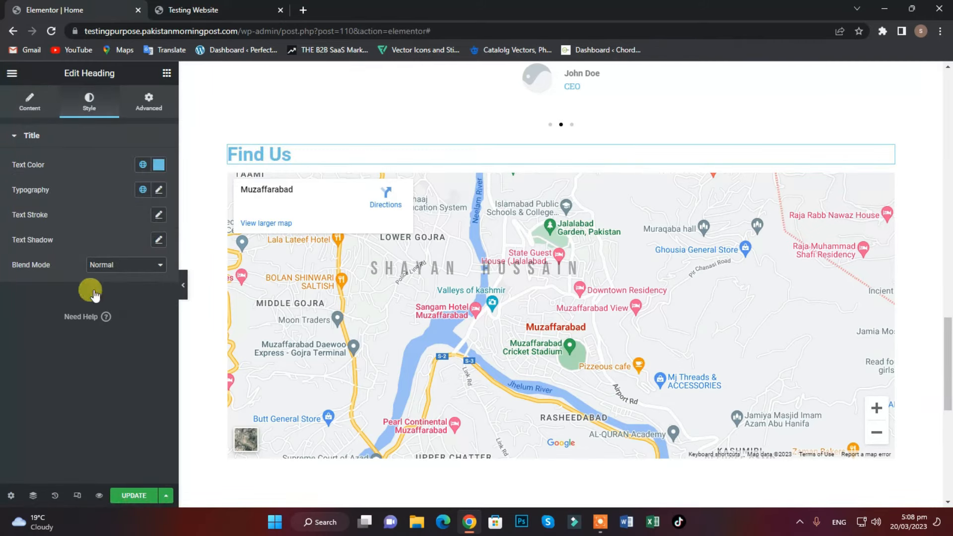
left_click(28, 101)
left_click(127, 334)
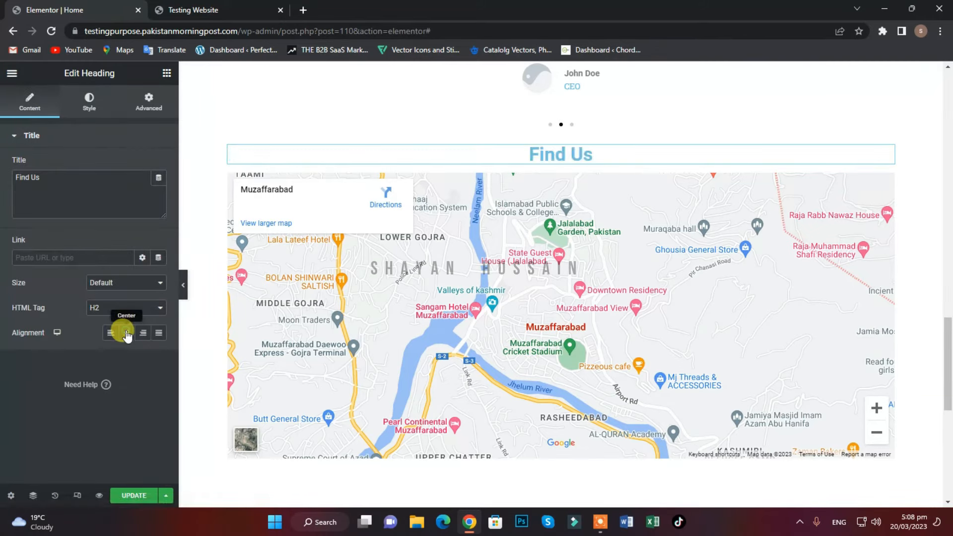
Insert a spacer between the "Find Us" heading and the map, with its space set to 10 px.
left_click(20, 77)
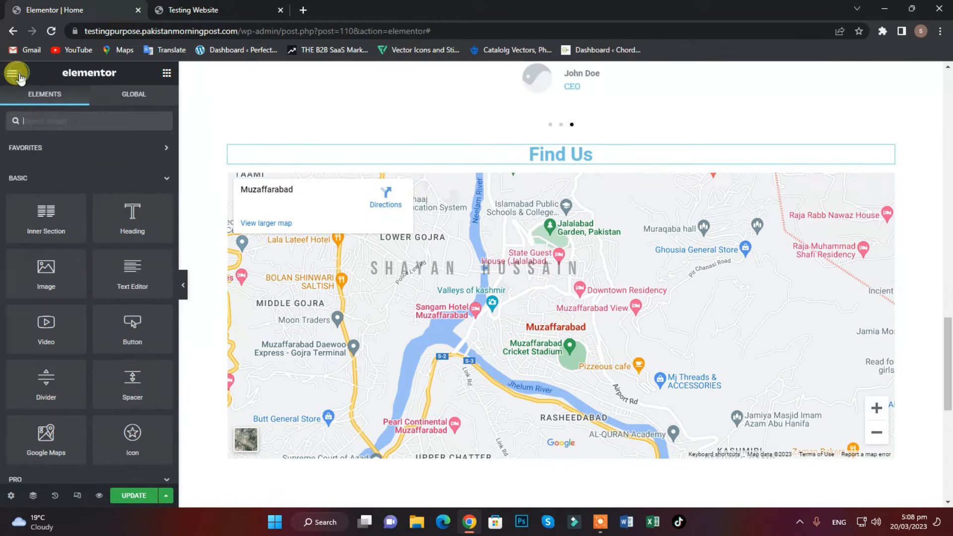
left_click_drag(134, 381, 524, 183)
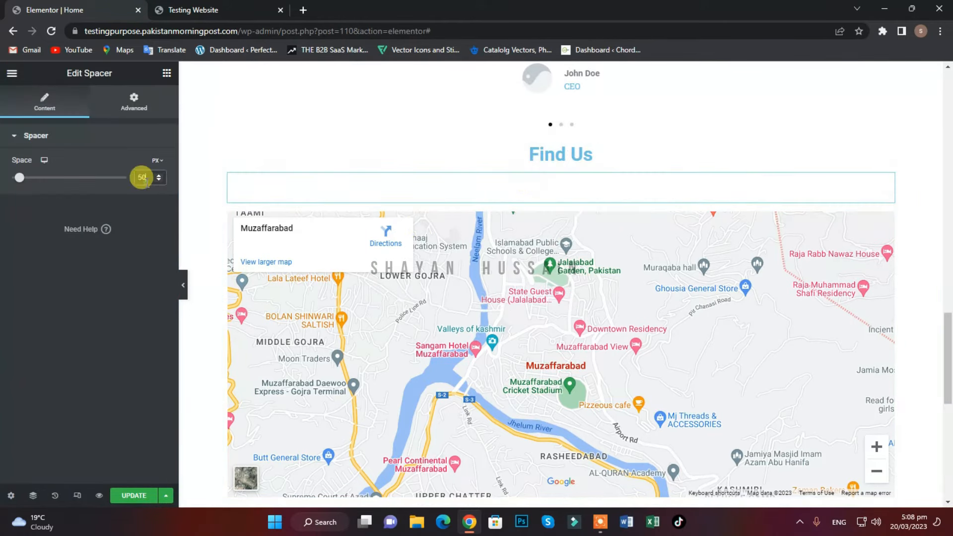
type("10")
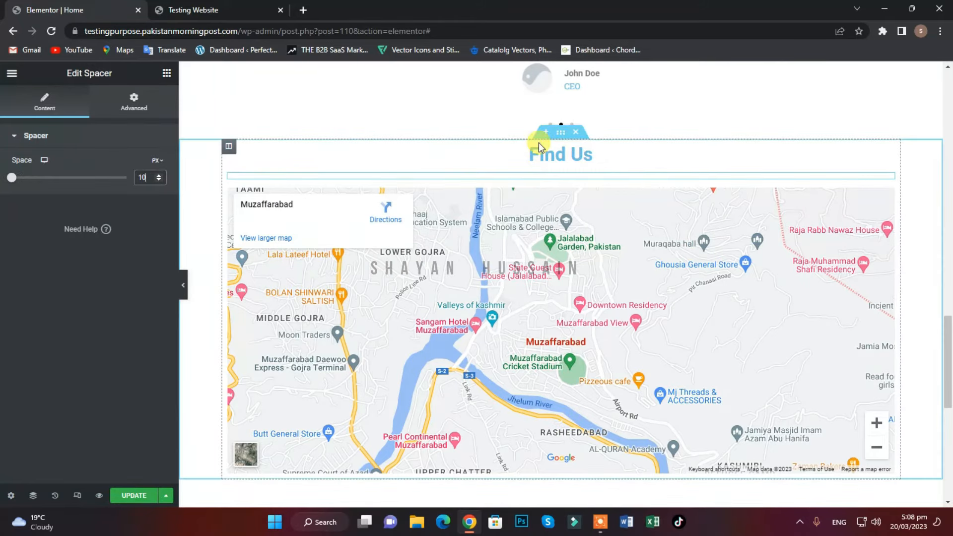
Insert a spacer below the testimonials carousel, above the "Find Us" heading, with its space set to 40 px.
scroll(555, 199, "up", 3)
left_click(13, 73)
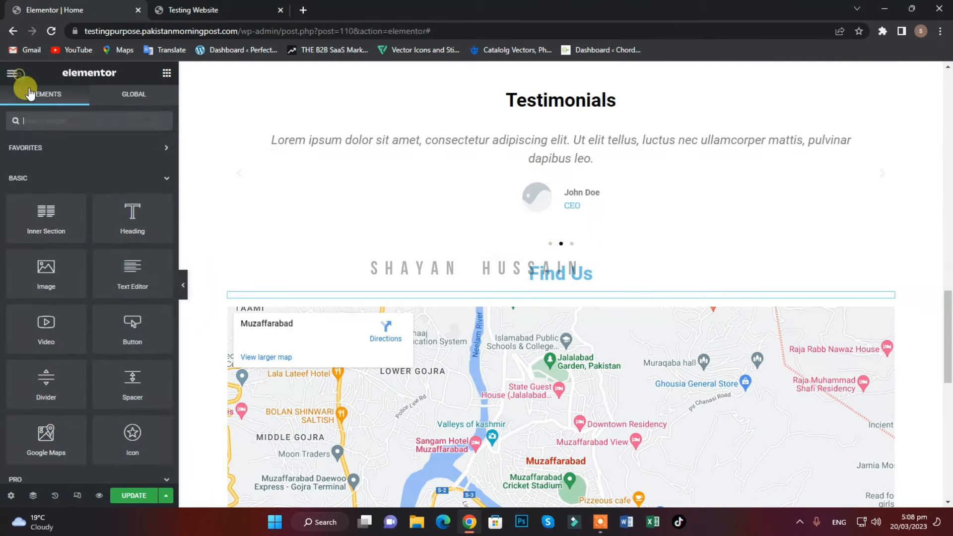
left_click_drag(140, 383, 570, 250)
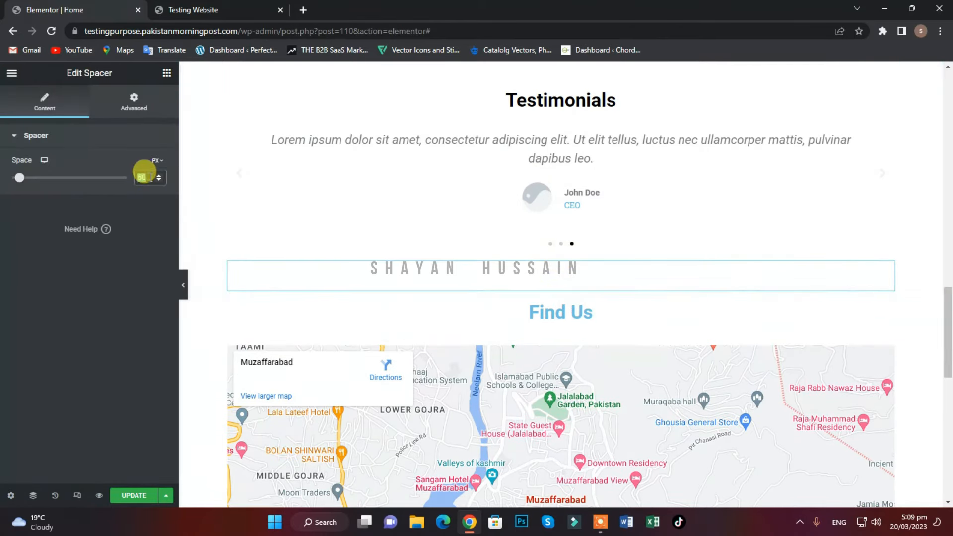
type("41")
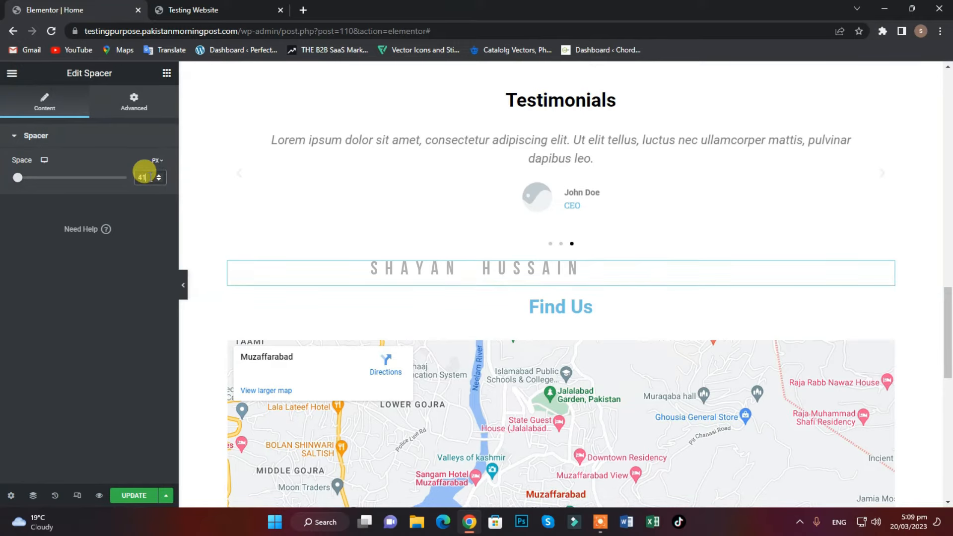
key("BackSpace")
type("0")
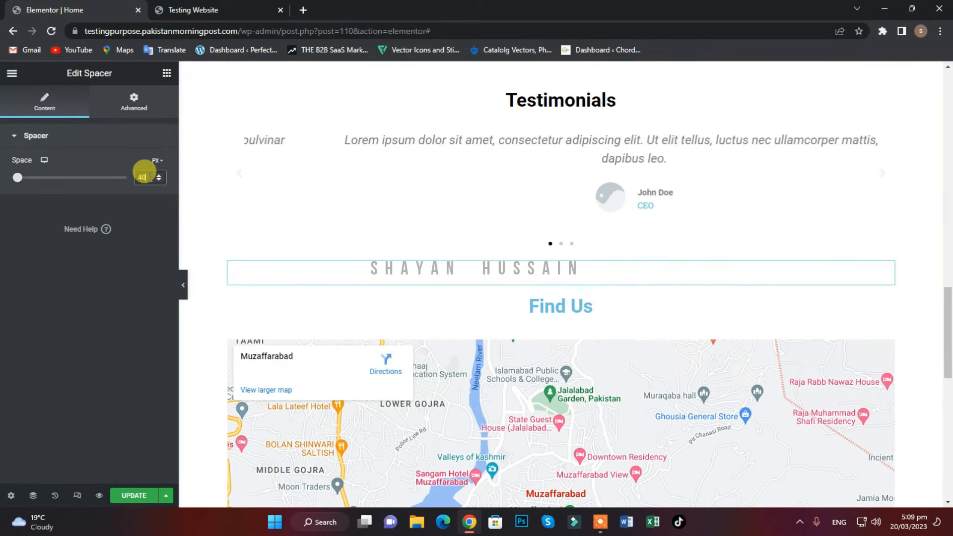
Change the "Find Us" heading's text color to black (#000000) and save the page.
left_click(550, 298)
left_click(82, 107)
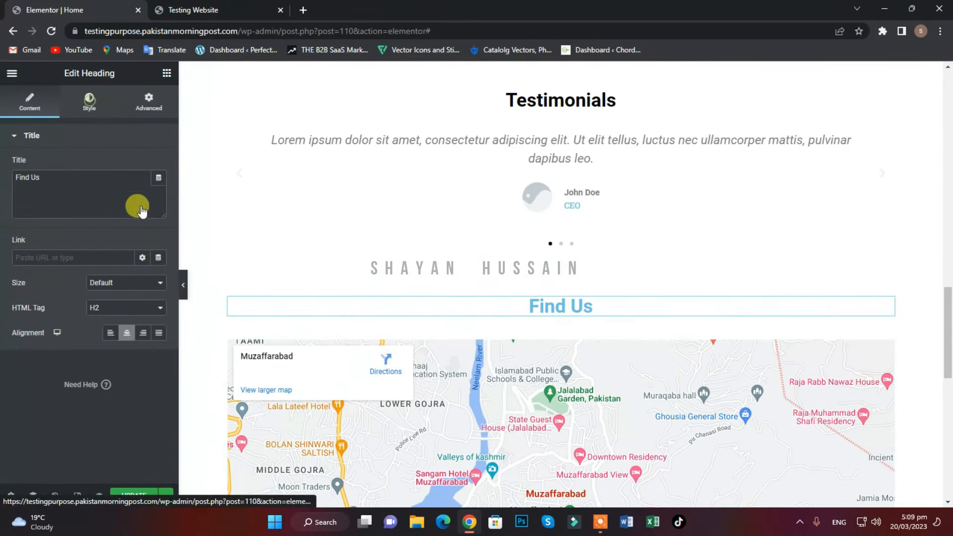
left_click(158, 164)
left_click_drag(2, 422, 31, 519)
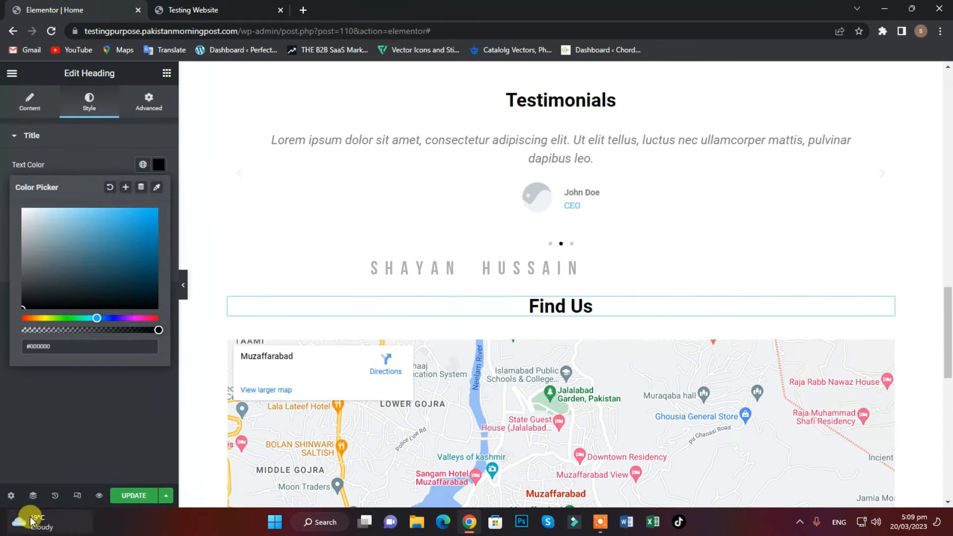
left_click(126, 496)
Review the spacing and layout of the "Our Aircrafts", "Testimonials" and "Find Us" sections.
scroll(545, 431, "up", 5)
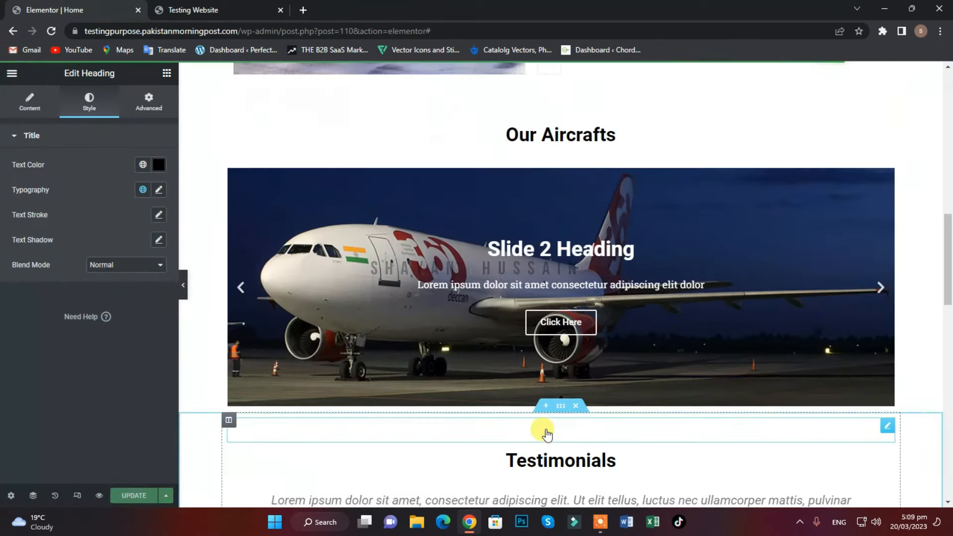
scroll(546, 431, "down", 5)
scroll(570, 421, "up", 7)
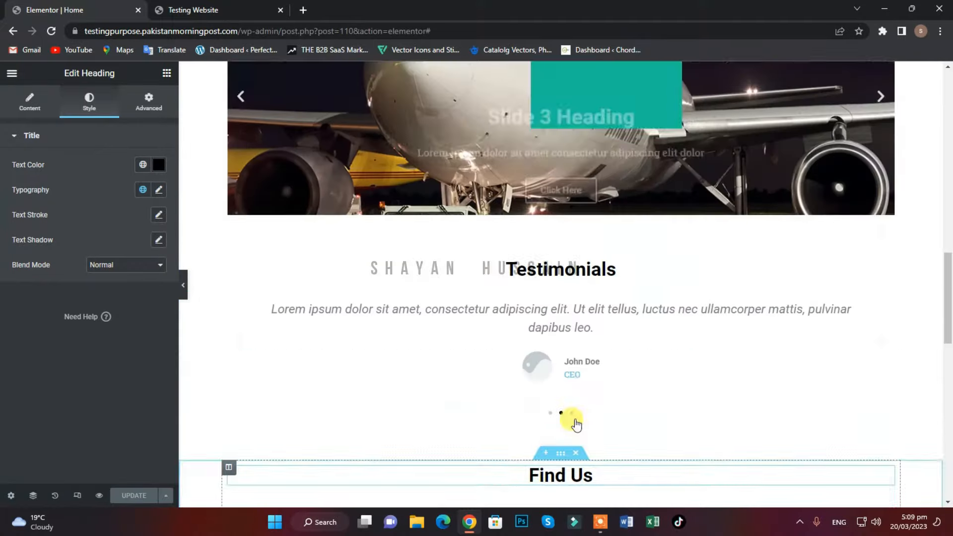
scroll(581, 404, "up", 1)
scroll(579, 404, "down", 3)
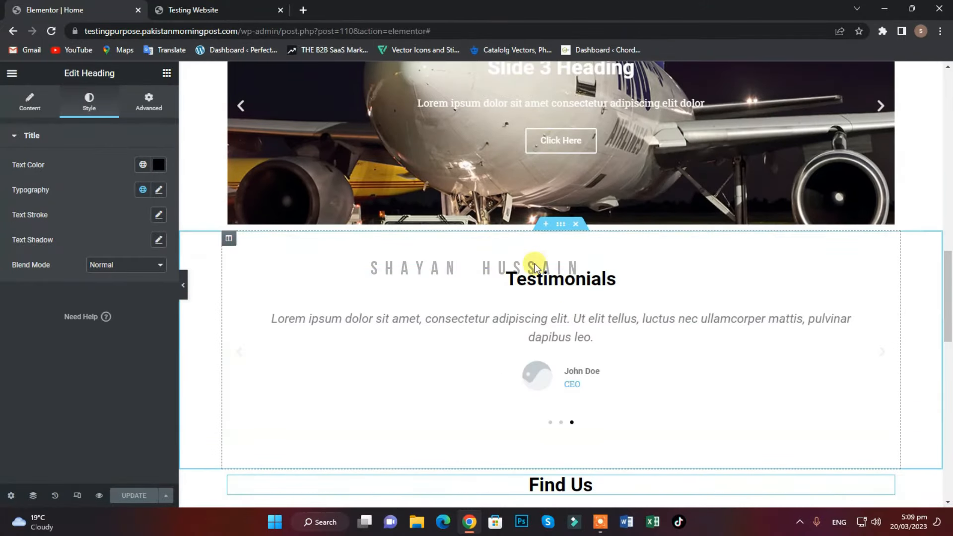
scroll(561, 216, "up", 6)
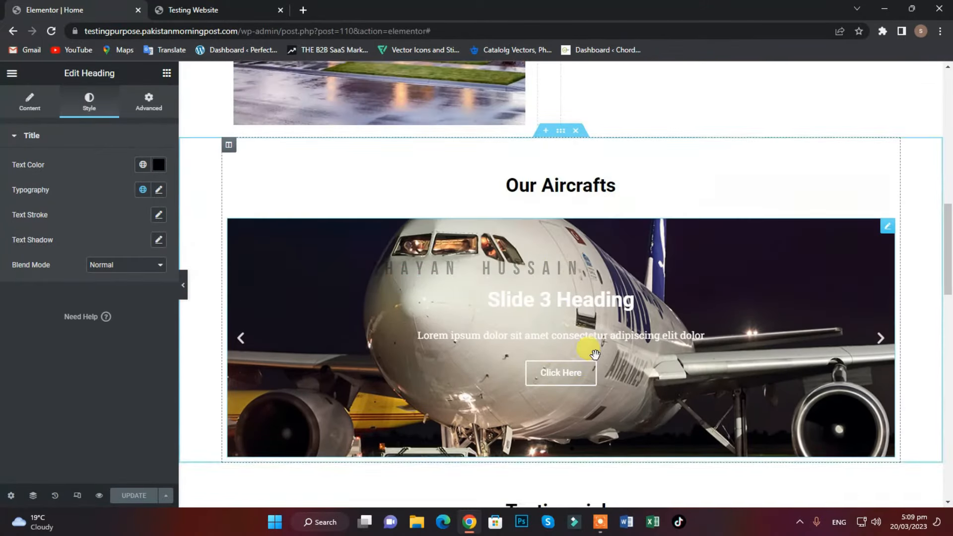
scroll(570, 308, "down", 11)
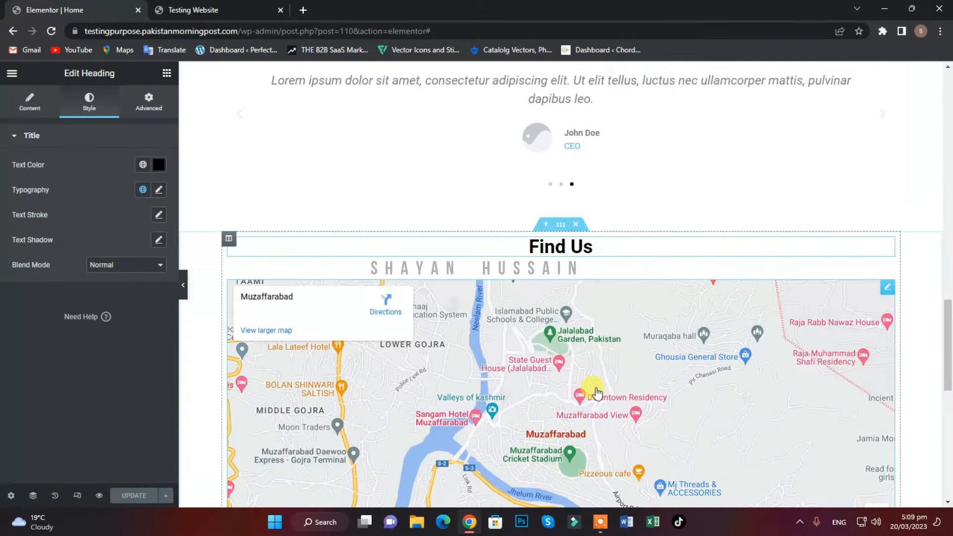
scroll(596, 397, "down", 5)
scroll(615, 408, "down", 2)
scroll(615, 408, "up", 17)
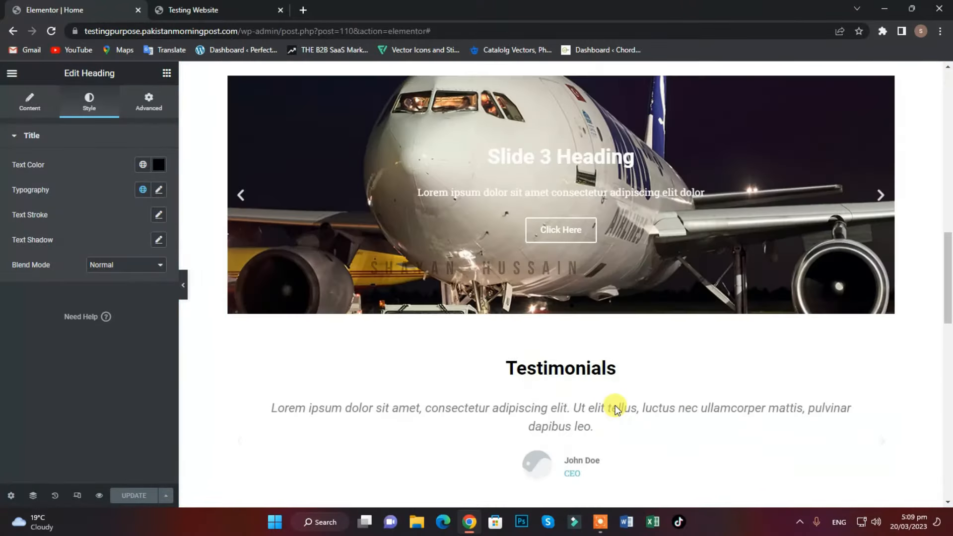
scroll(616, 407, "down", 10)
scroll(615, 408, "up", 7)
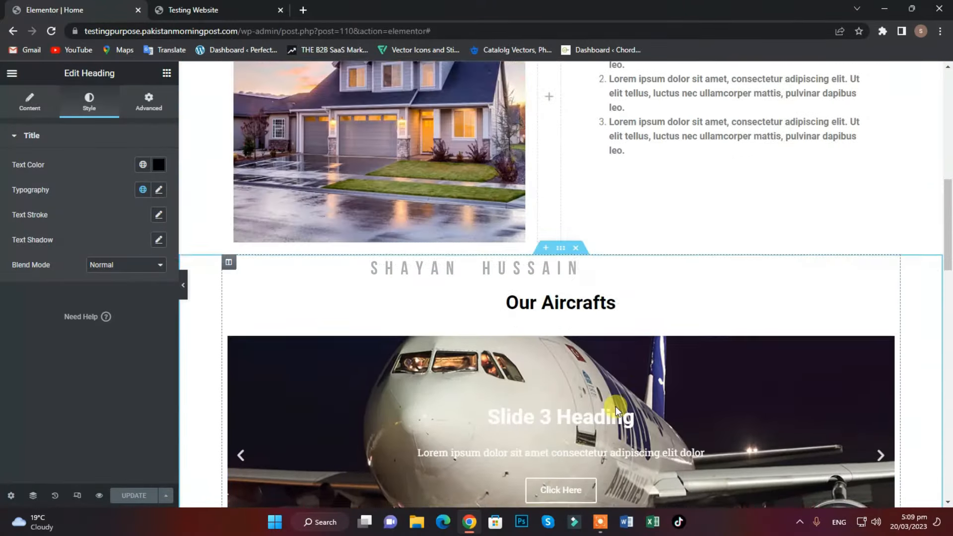
scroll(616, 408, "down", 5)
scroll(616, 407, "down", 3)
scroll(516, 307, "up", 3)
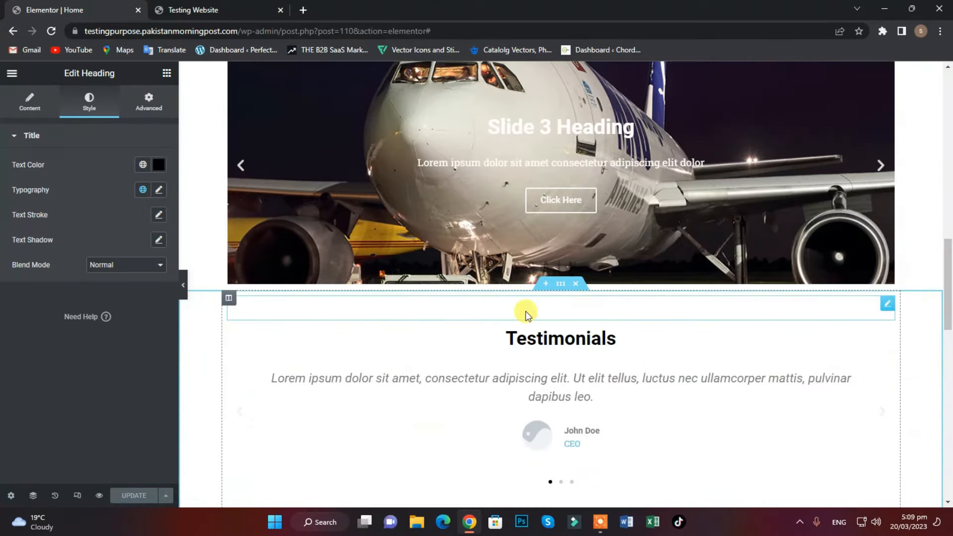
scroll(547, 334, "down", 5)
scroll(551, 343, "up", 1)
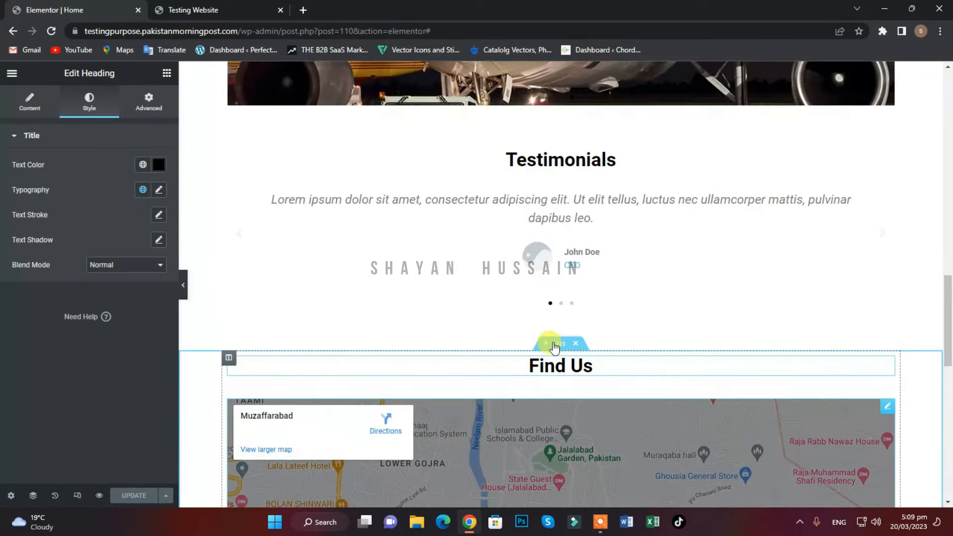
Give the "Testimonials" section a classic light grey background color, #F2F2F2, and save the page.
scroll(555, 348, "up", 4)
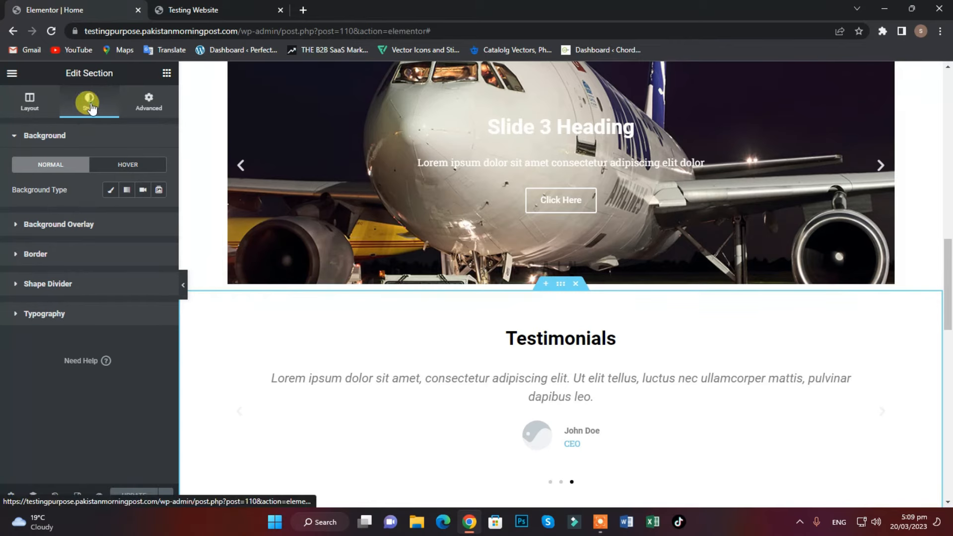
left_click(111, 189)
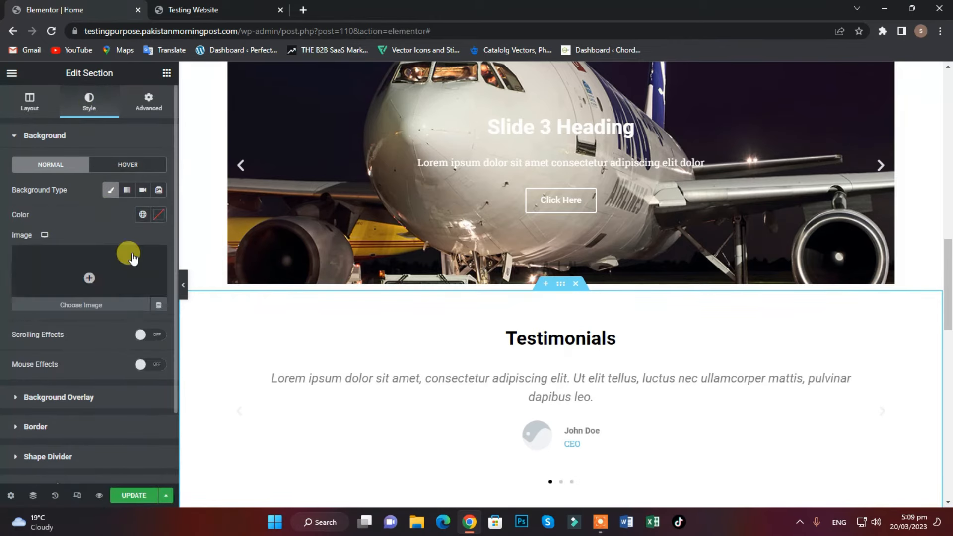
left_click(155, 218)
left_click(22, 283)
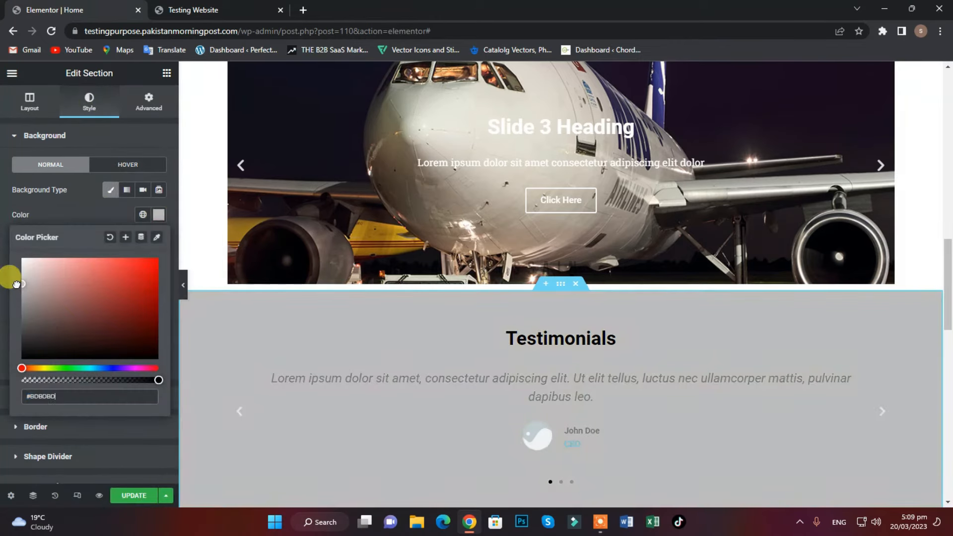
left_click_drag(17, 284, 9, 266)
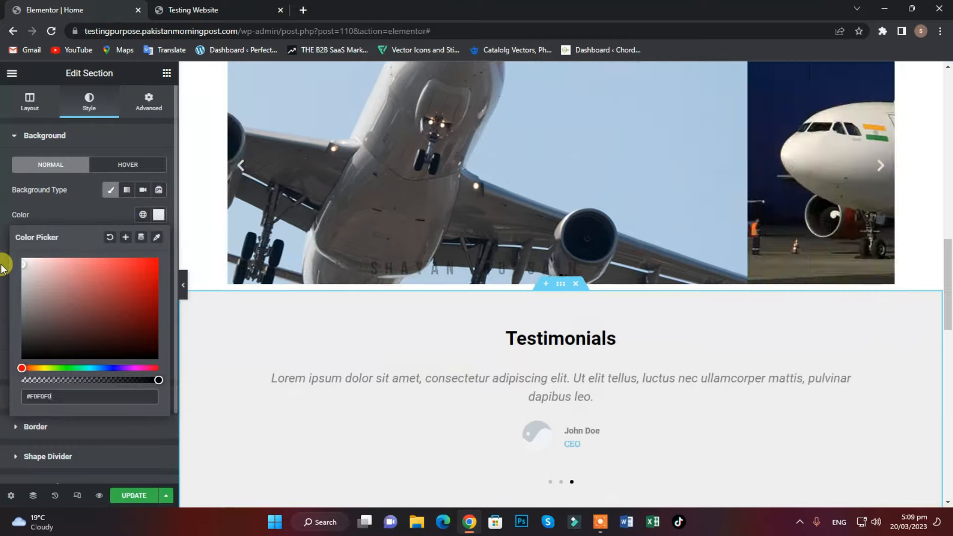
scroll(453, 341, "down", 3)
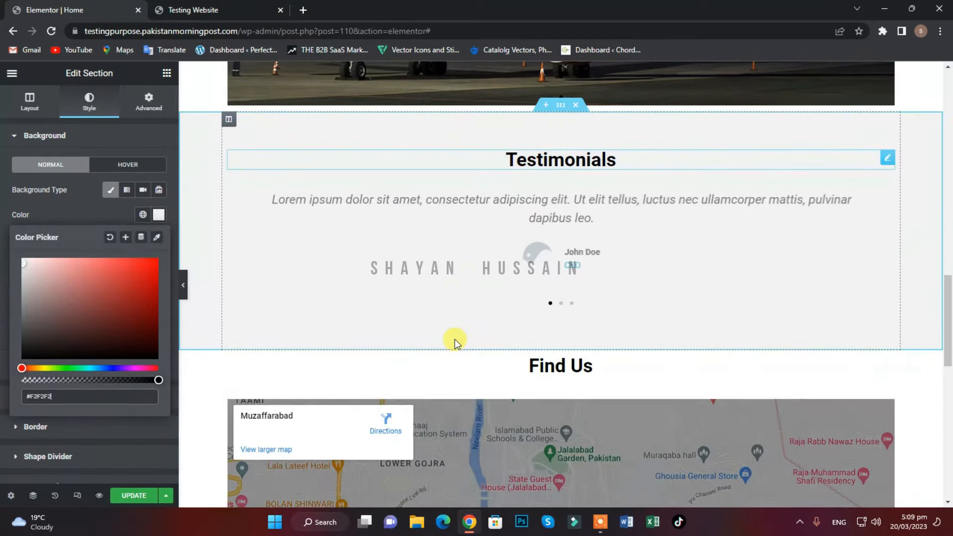
left_click(132, 496)
Insert a spacer below the "Our Aircrafts" slides, set its space to 40 px, and save the page.
scroll(540, 377, "up", 2)
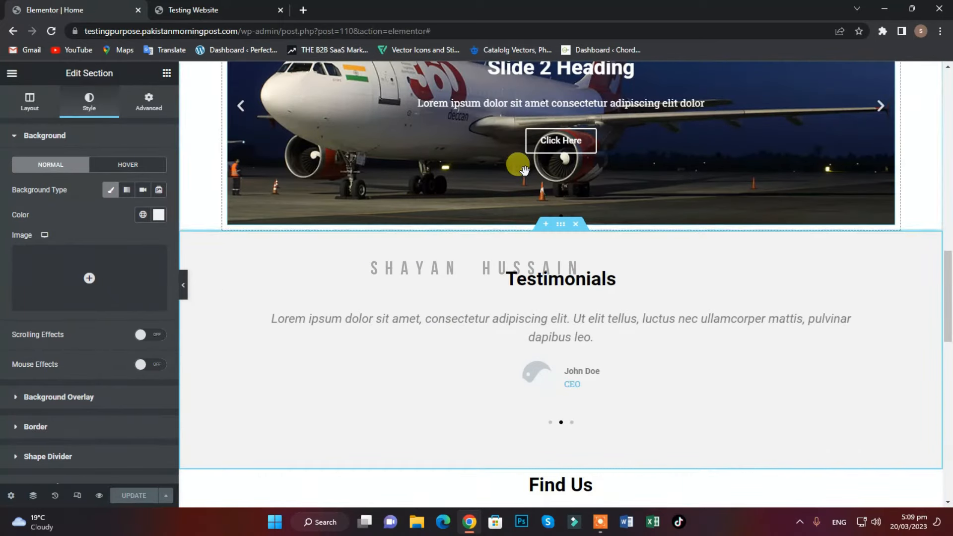
left_click(15, 81)
left_click(16, 81)
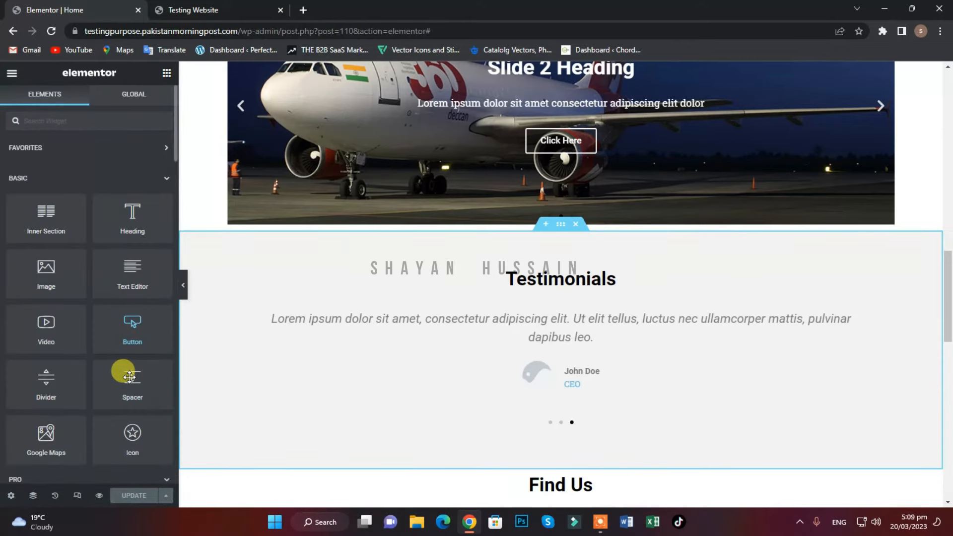
left_click_drag(129, 377, 495, 243)
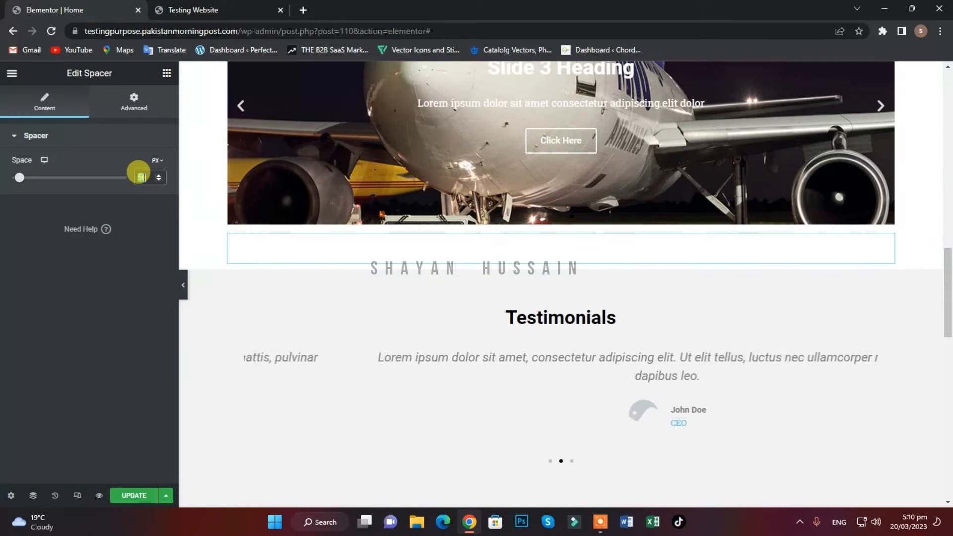
type("20")
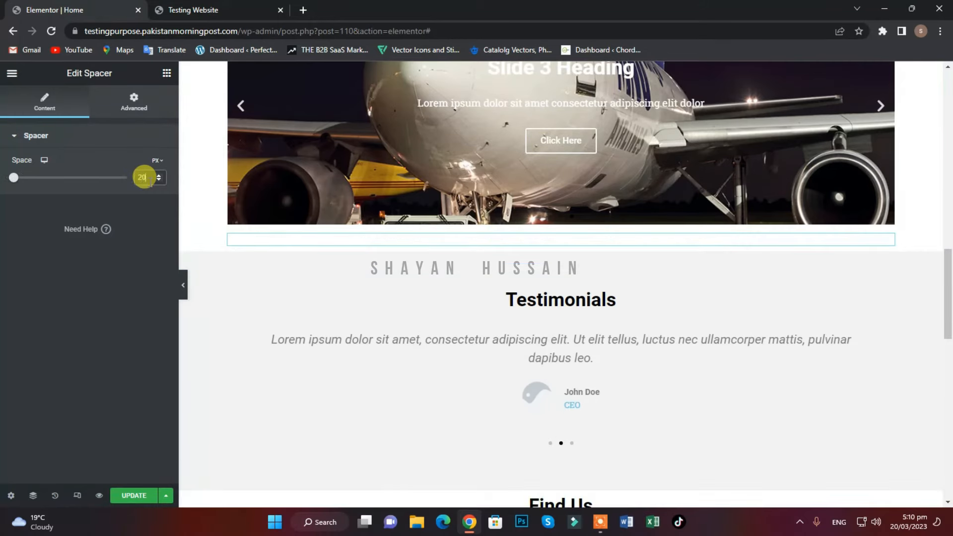
double_click(139, 174)
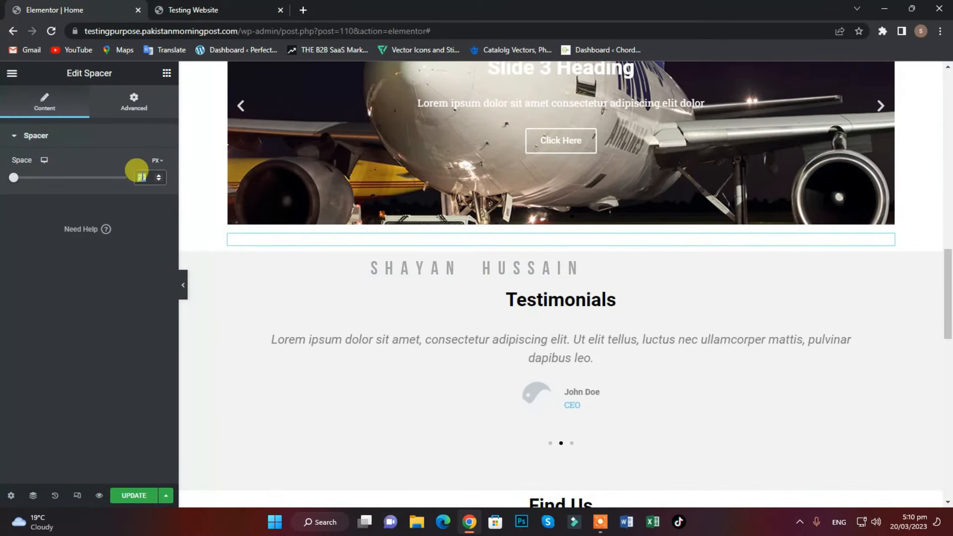
type("40")
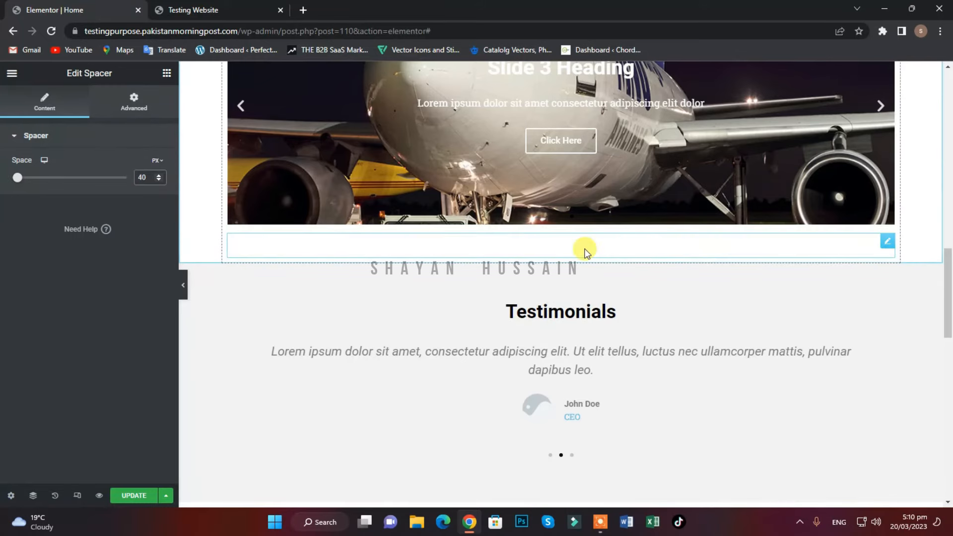
double_click(142, 177)
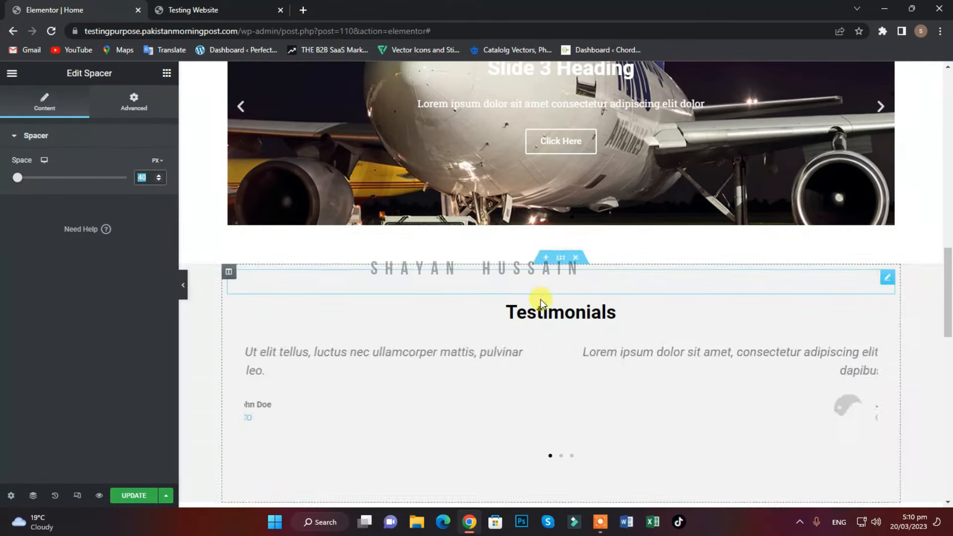
scroll(540, 300, "up", 5)
scroll(541, 299, "down", 1)
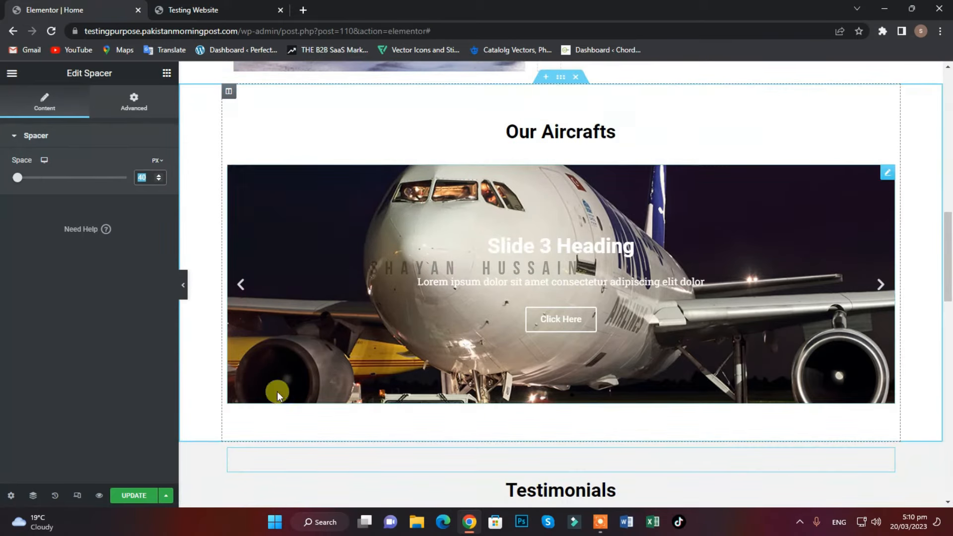
scroll(215, 390, "down", 1)
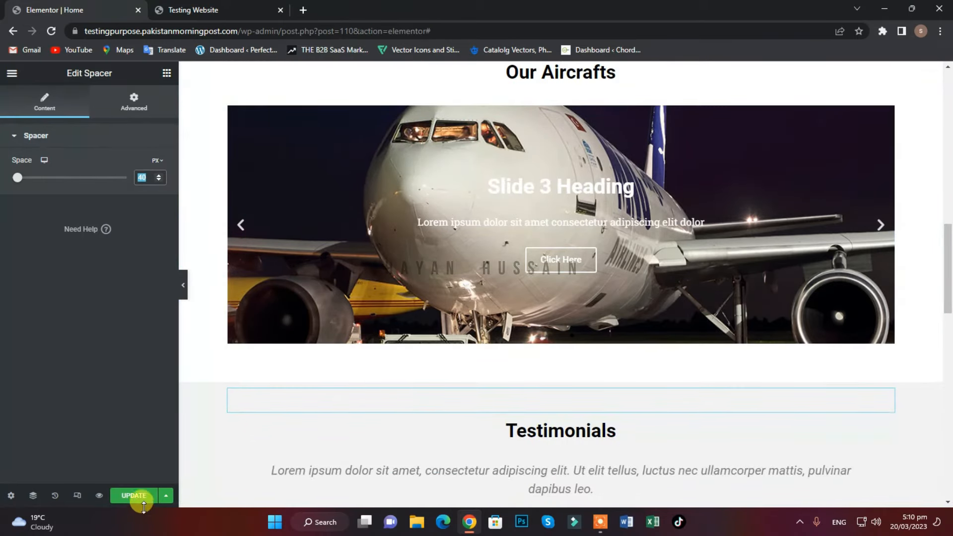
left_click(135, 496)
Insert a spacer above the "Find Us" heading in the map section, set its space to 40 px, and save the page.
scroll(569, 430, "down", 5)
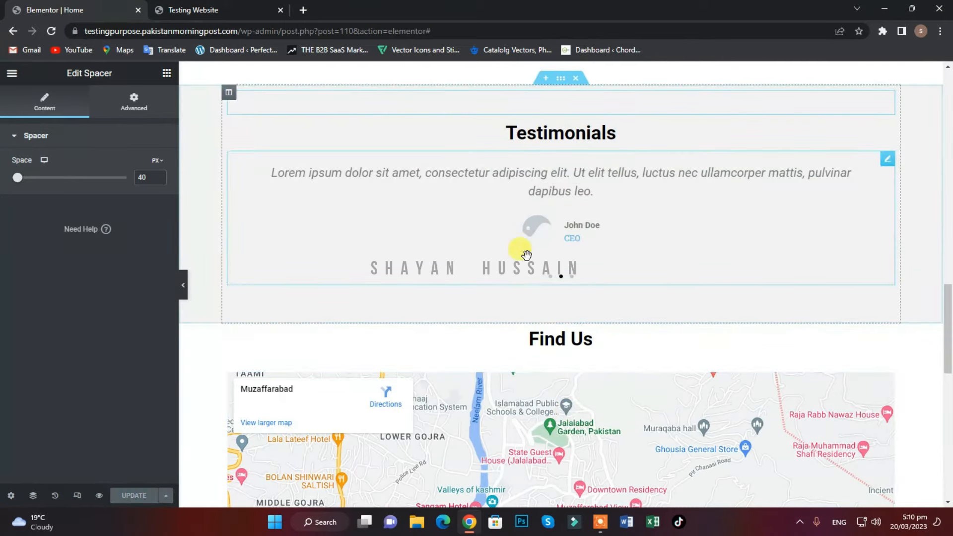
scroll(578, 261, "down", 1)
left_click(12, 73)
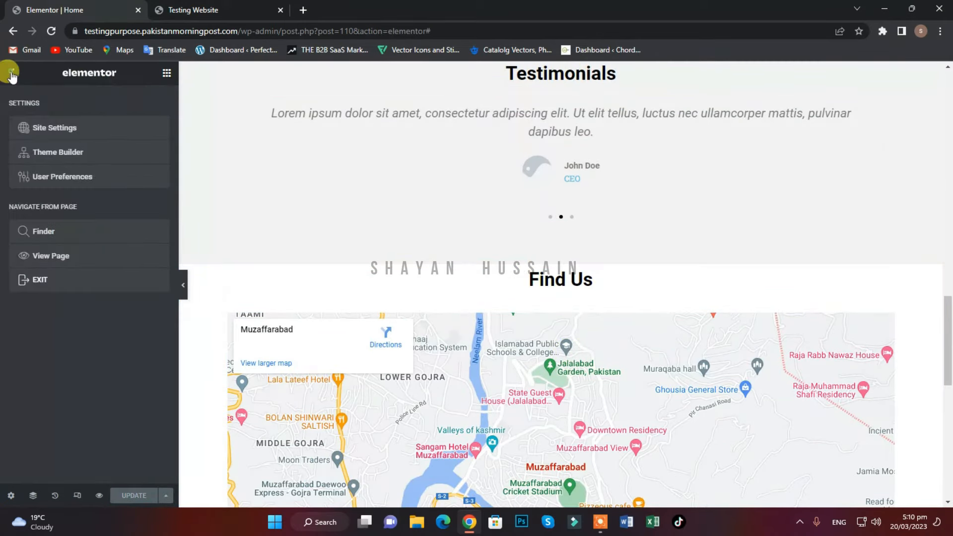
left_click(12, 74)
left_click_drag(131, 385, 601, 271)
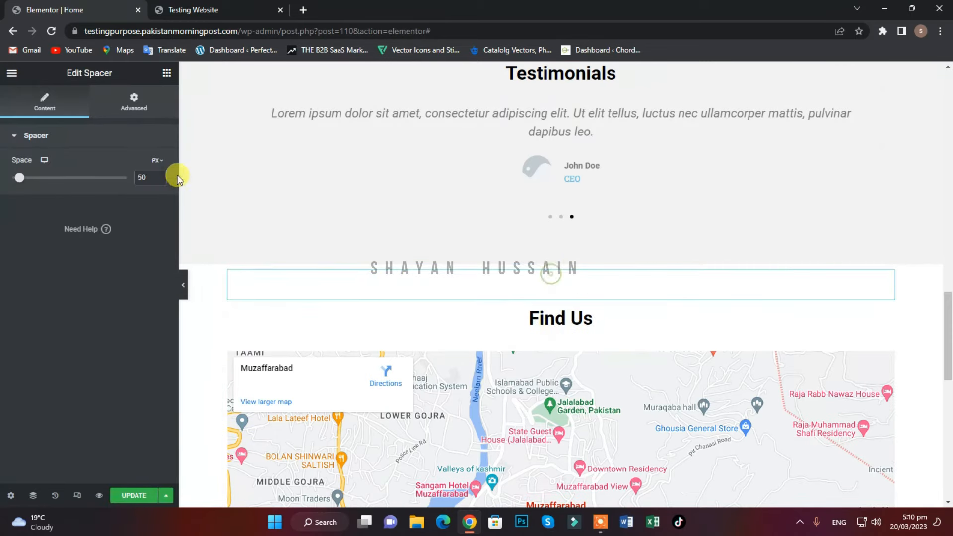
double_click(141, 177)
type("40")
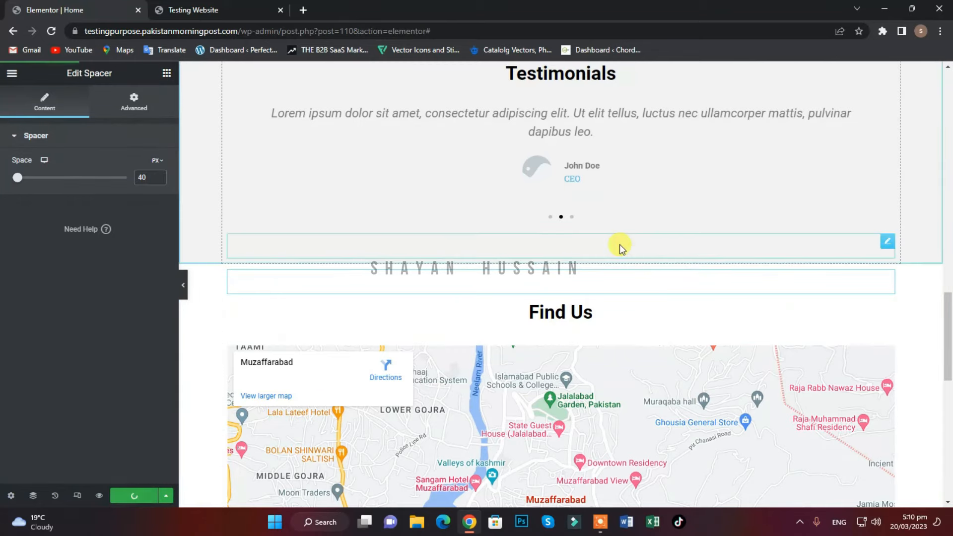
Set the "Find Us" heading's CSS ID to Find-us.
scroll(588, 285, "down", 8)
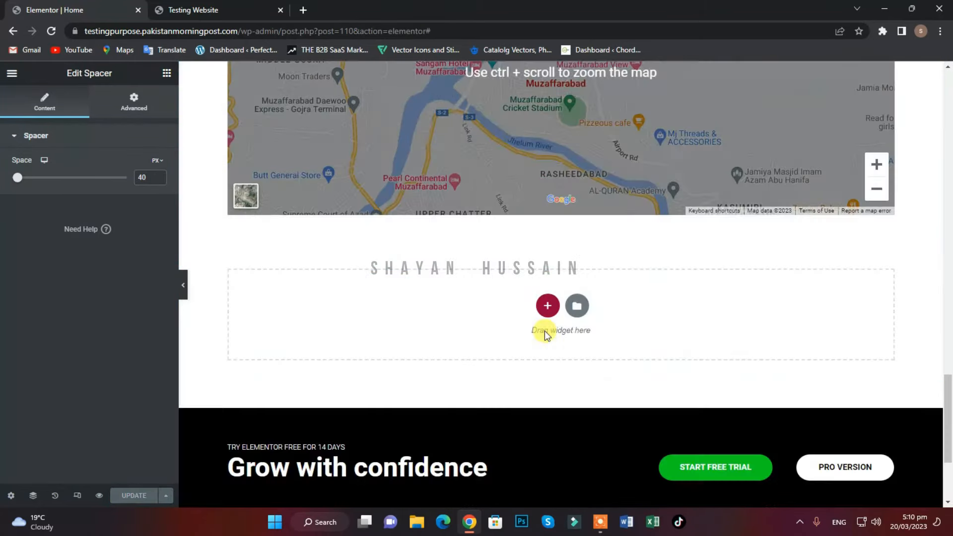
scroll(544, 331, "up", 6)
left_click(573, 185)
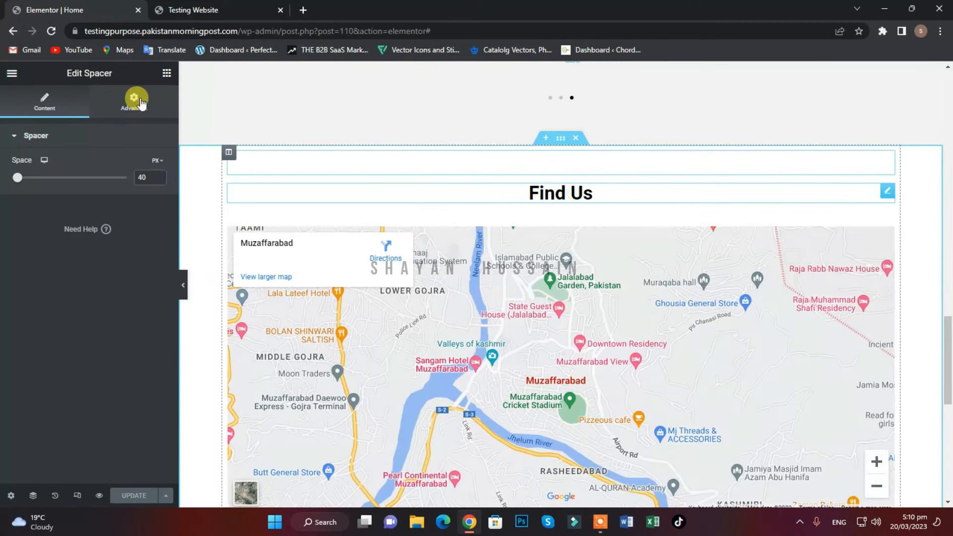
left_click(134, 99)
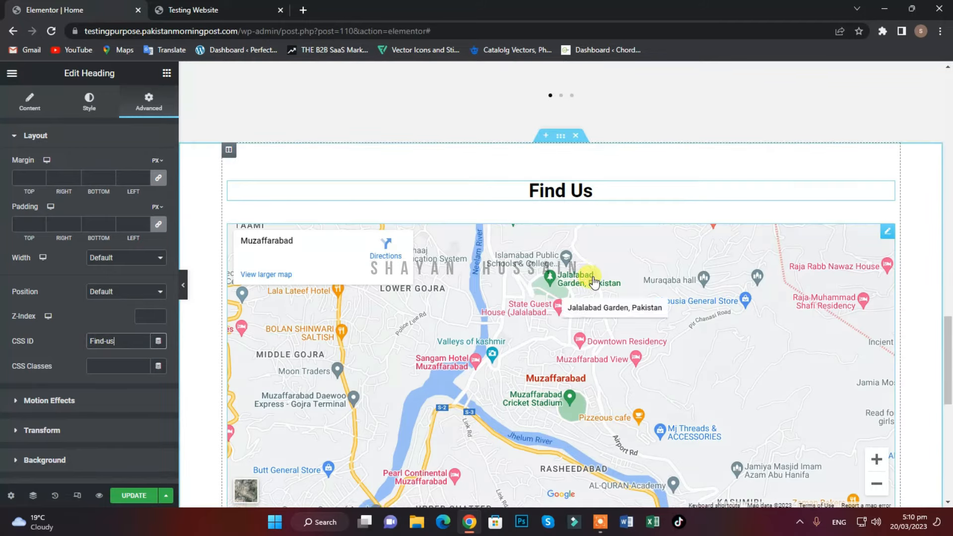
scroll(587, 288, "down", 5)
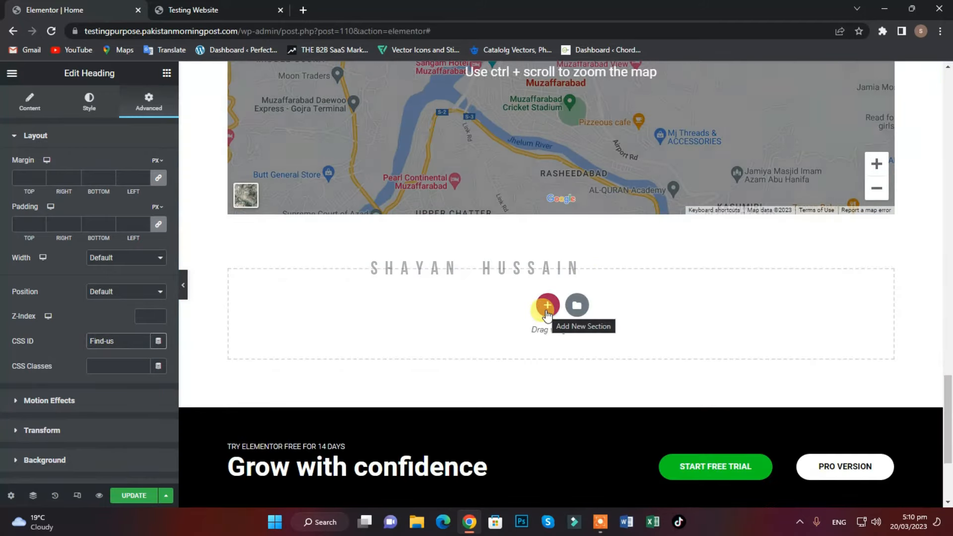
left_click(546, 306)
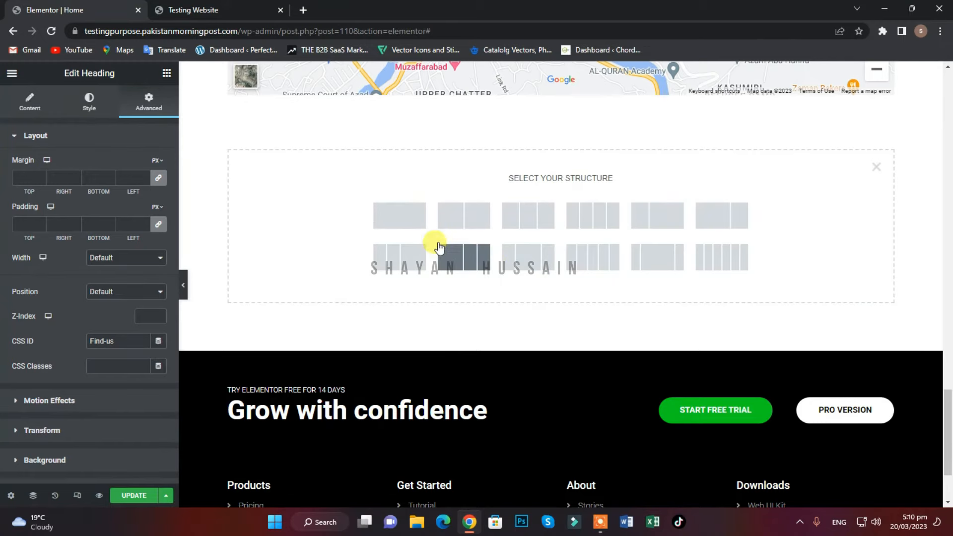
left_click(410, 223)
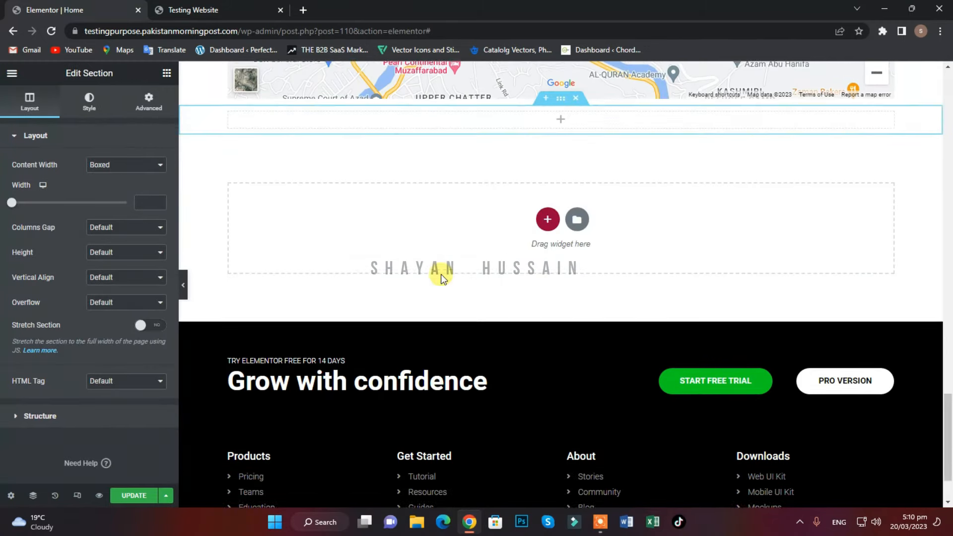
scroll(496, 248, "up", 2)
left_click(505, 244)
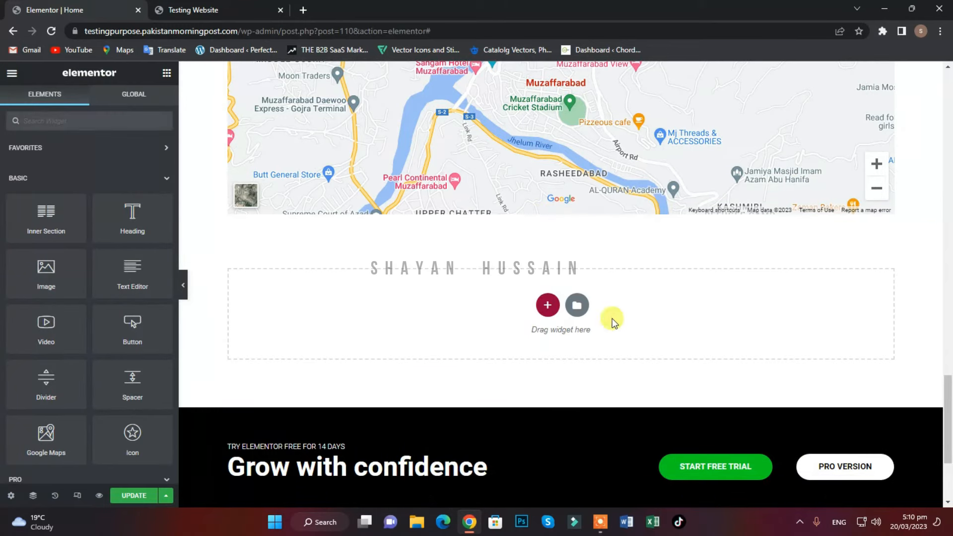
Add a single-column section below the map and place a two-column inner section inside it.
left_click(548, 308)
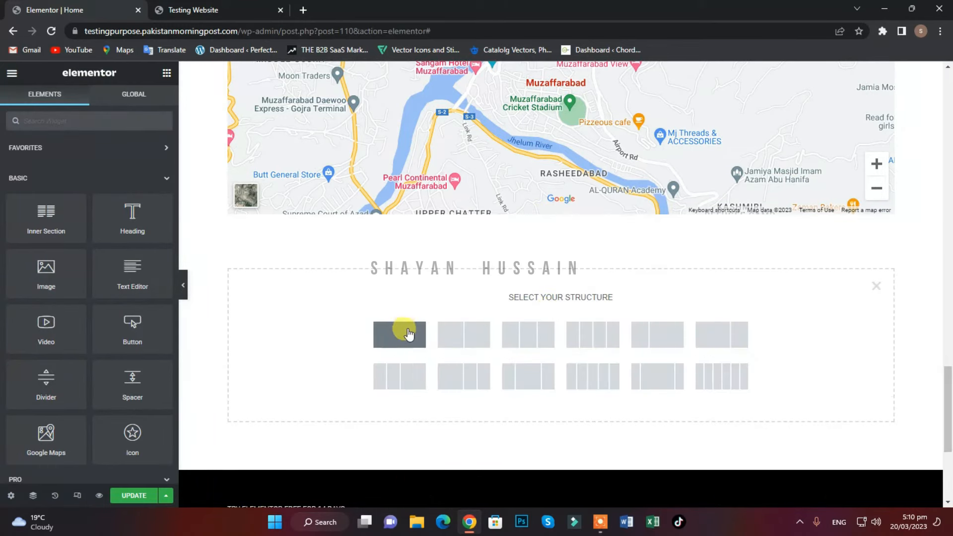
left_click(10, 75)
left_click(10, 76)
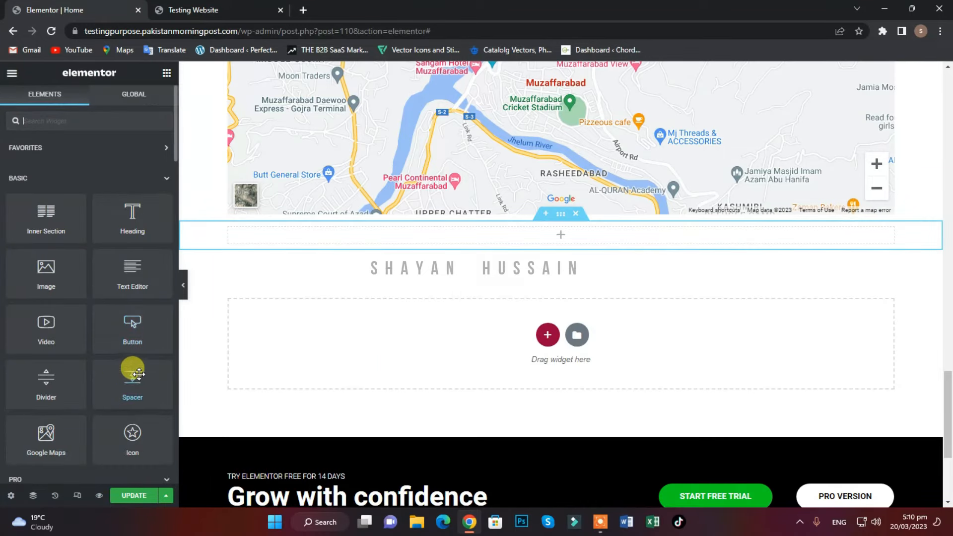
left_click_drag(50, 214, 468, 238)
left_click_drag(484, 311, 457, 243)
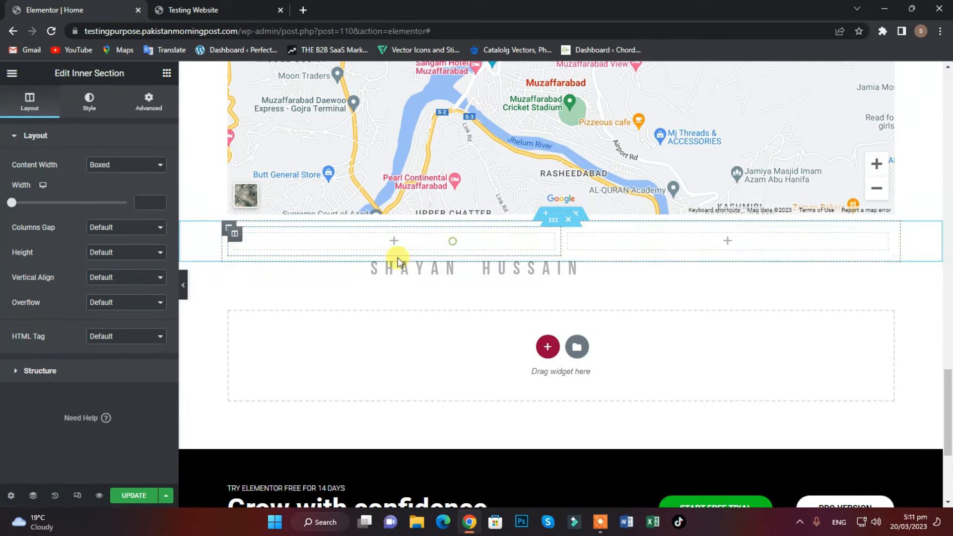
Place an Image widget in the first column of the new inner section.
left_click(12, 76)
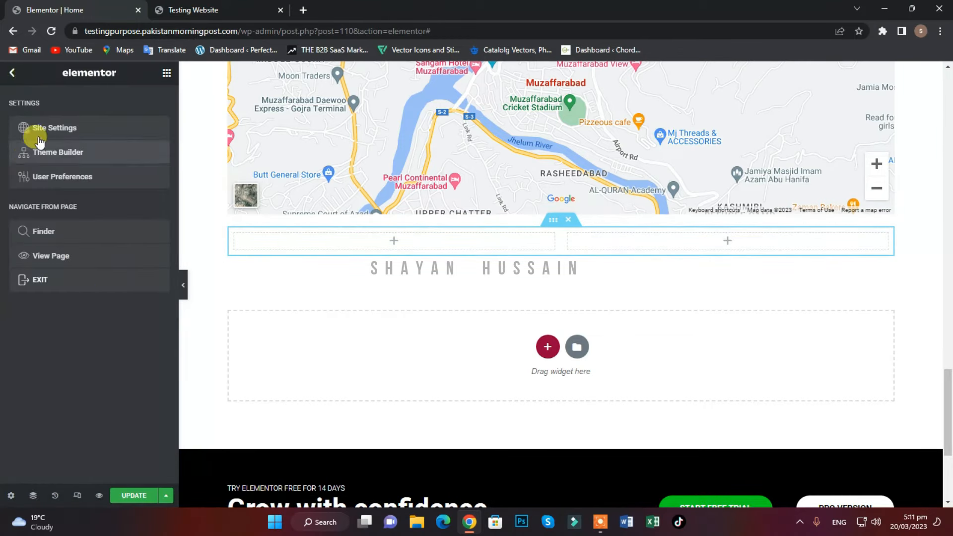
left_click(15, 72)
left_click_drag(49, 275, 398, 242)
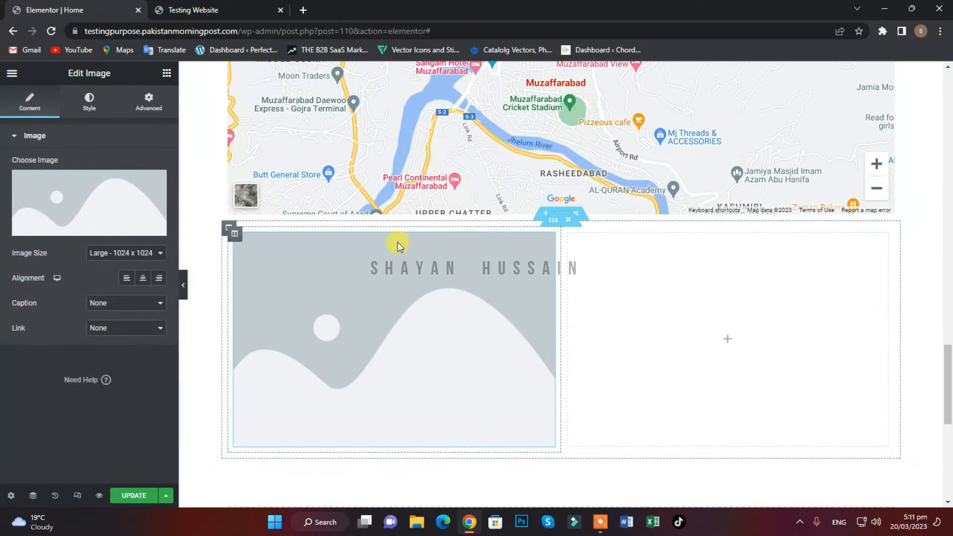
Add a middle column to the inner section and narrow it to a thin gap, leaving the last column about 47.8% wide.
right_click(564, 306)
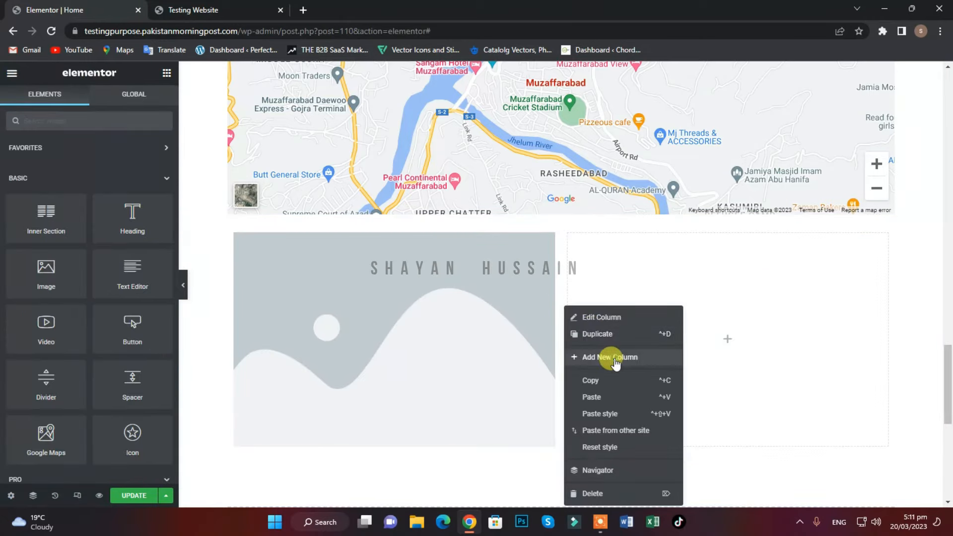
left_click(615, 364)
left_click_drag(672, 289, 542, 281)
left_click_drag(462, 285, 568, 288)
left_click_drag(508, 292, 527, 295)
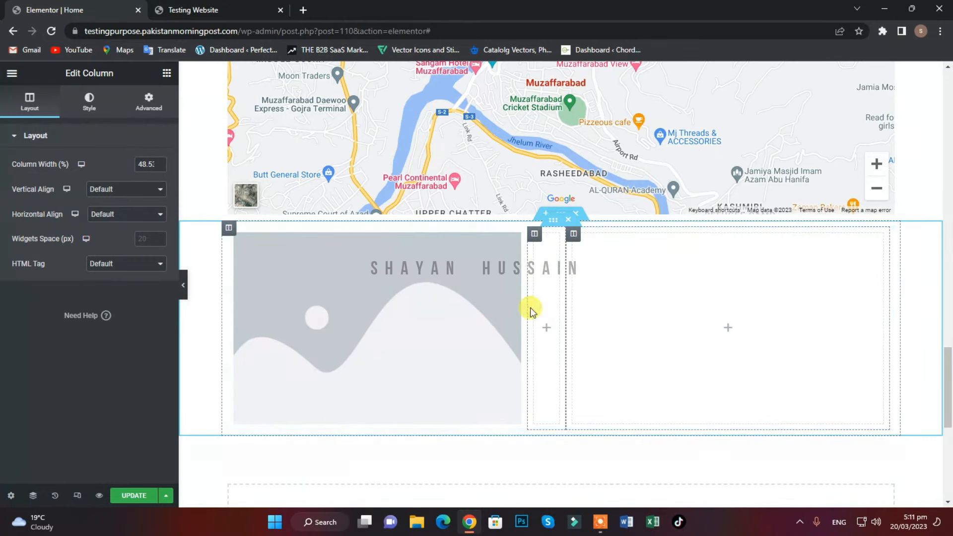
mouse_move(526, 309)
left_mouse_down()
mouse_move(570, 311)
mouse_move(542, 309)
left_mouse_up()
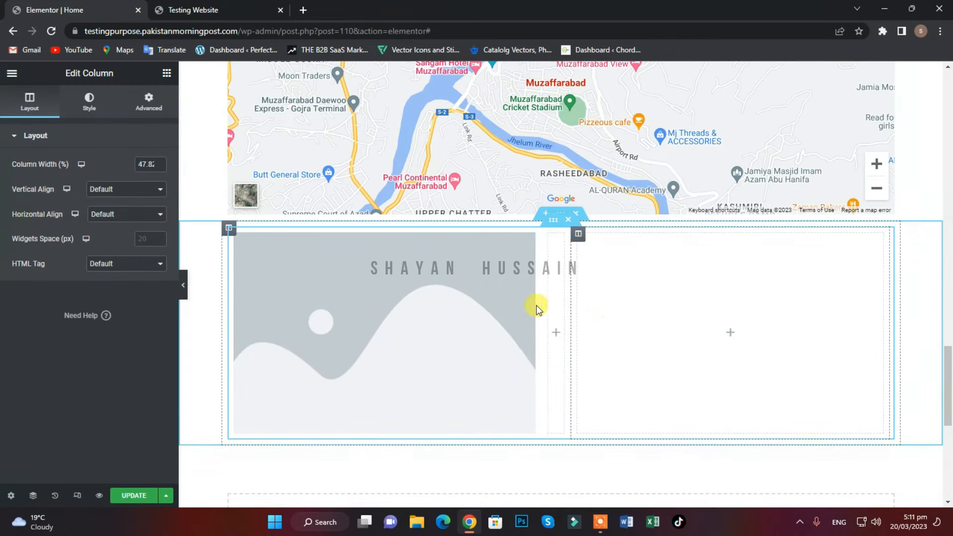
Find the Form widget and place it in the last column of the inner section.
left_click(11, 74)
left_click(11, 75)
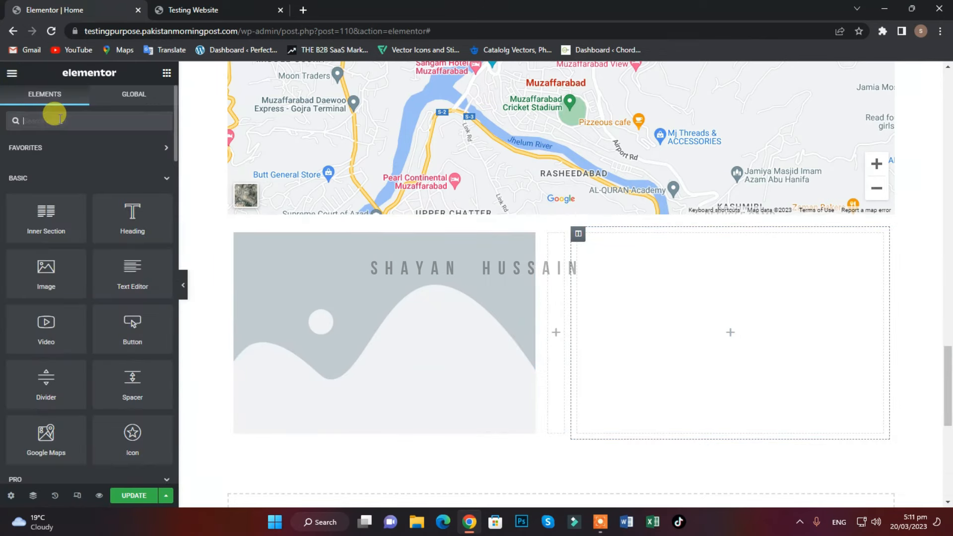
type("cont")
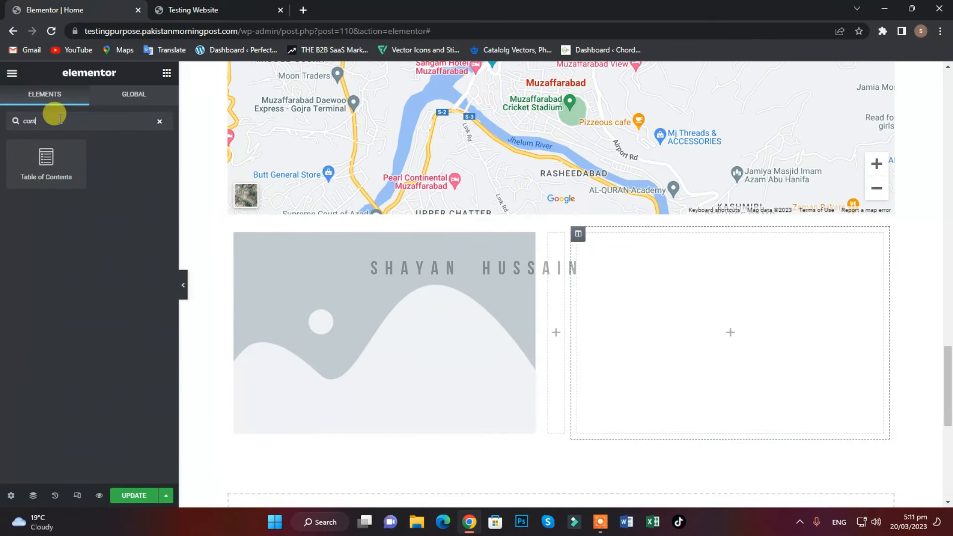
key("BackSpace")
key("BackSpace")
key("BackSpace")
key("BackSpace")
type("fpr")
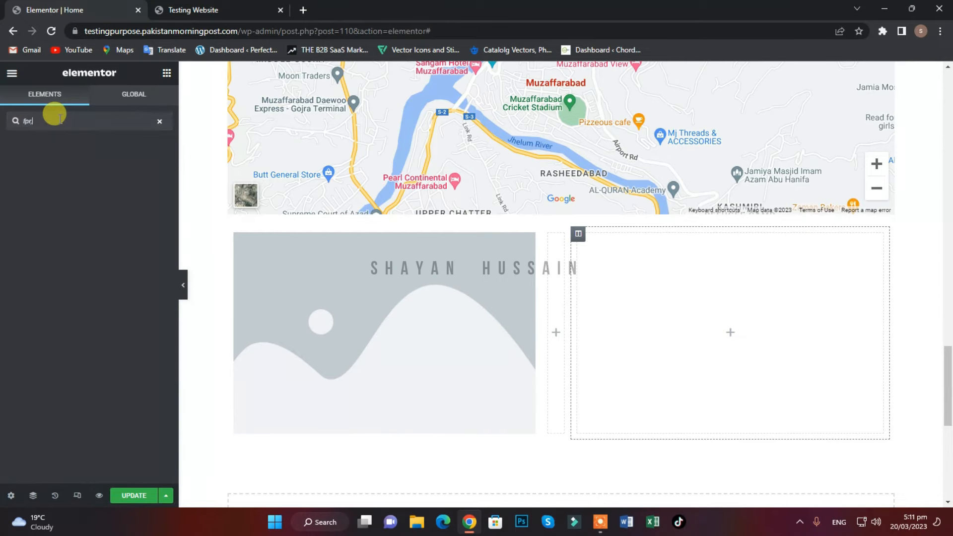
key("BackSpace")
key("BackSpace")
type("orm")
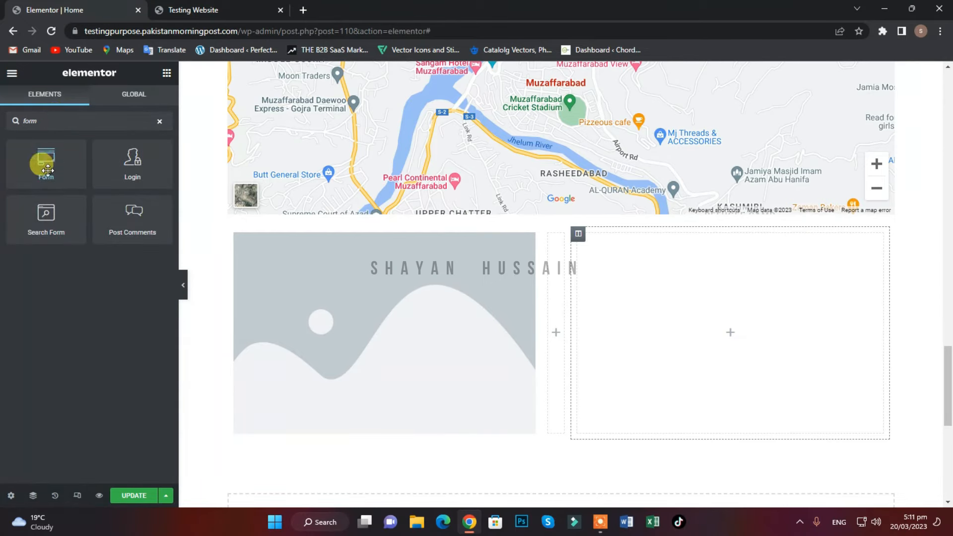
left_click_drag(39, 165, 711, 341)
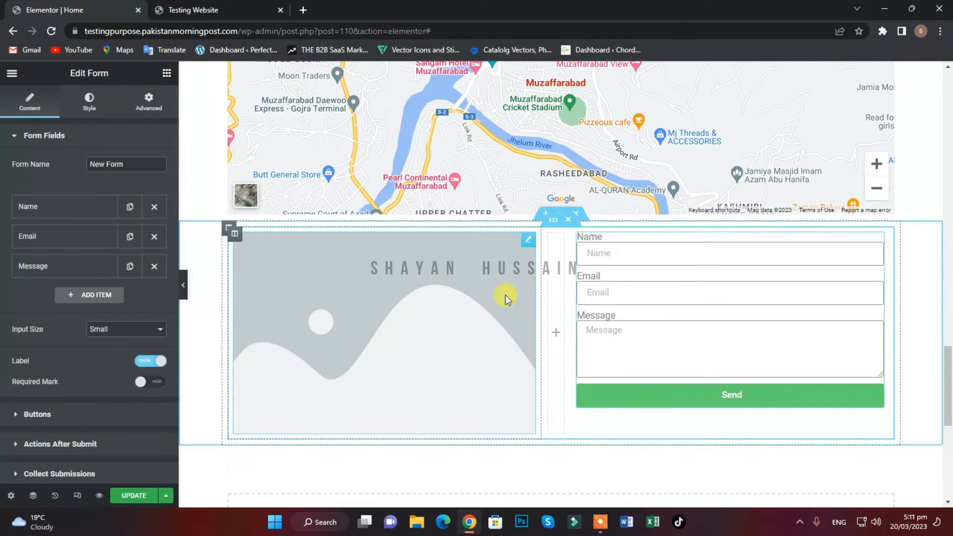
Set the placeholder image beside the contact form to houses.jpg from the media library.
scroll(505, 295, "down", 2)
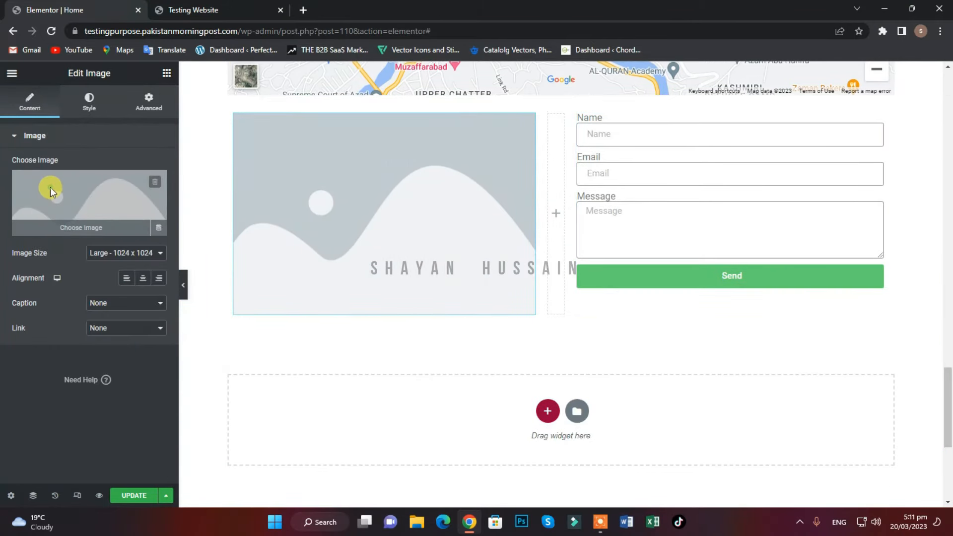
left_click(51, 187)
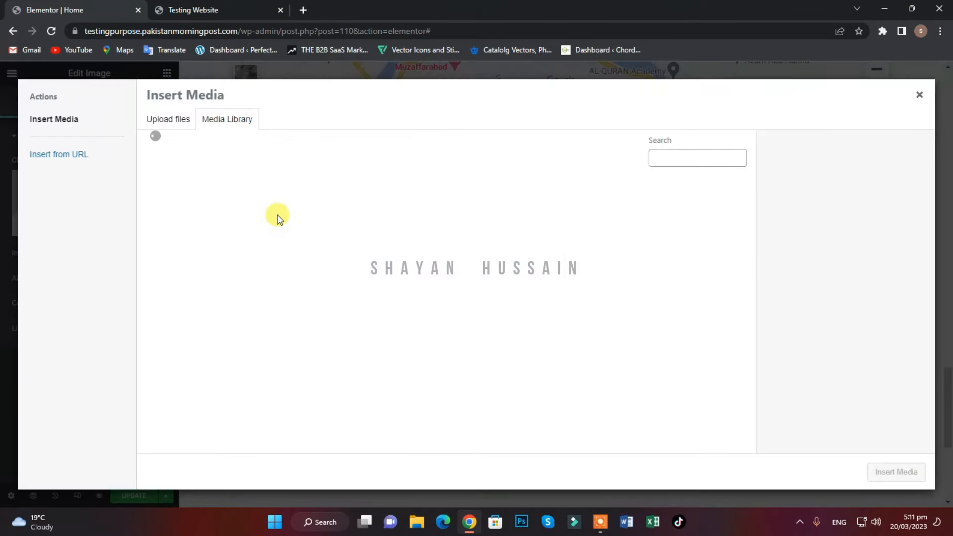
left_click(454, 222)
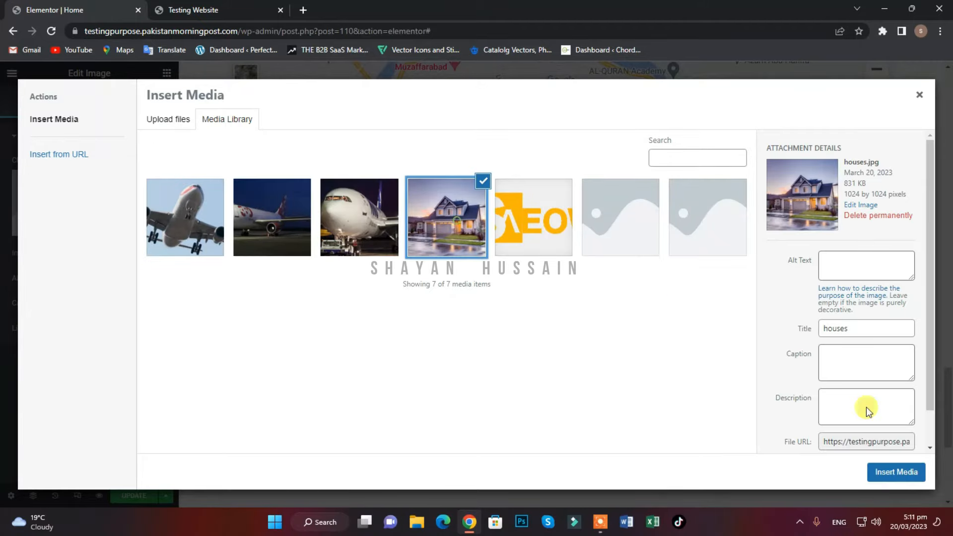
left_click(895, 471)
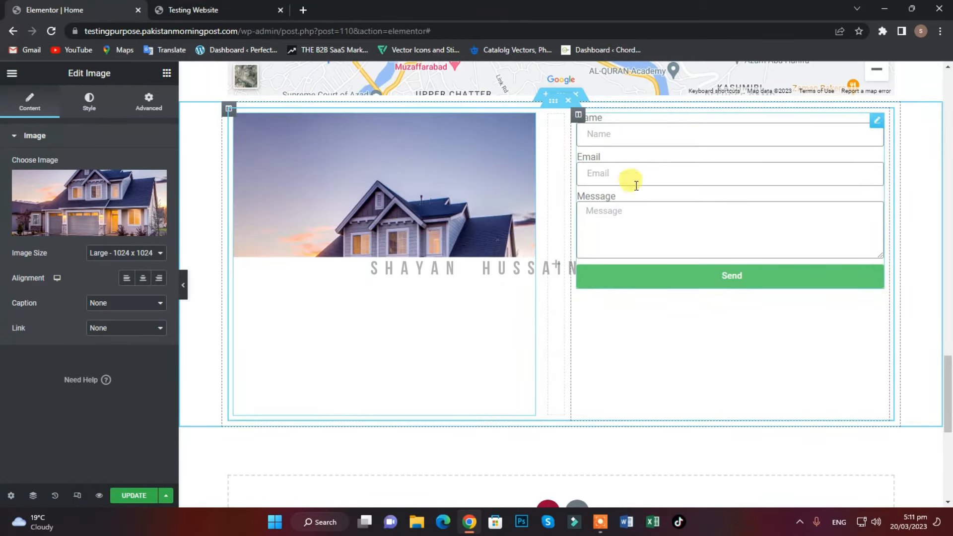
Change the background color of the contact form's Send button to black.
scroll(635, 206, "up", 1)
left_click(649, 233)
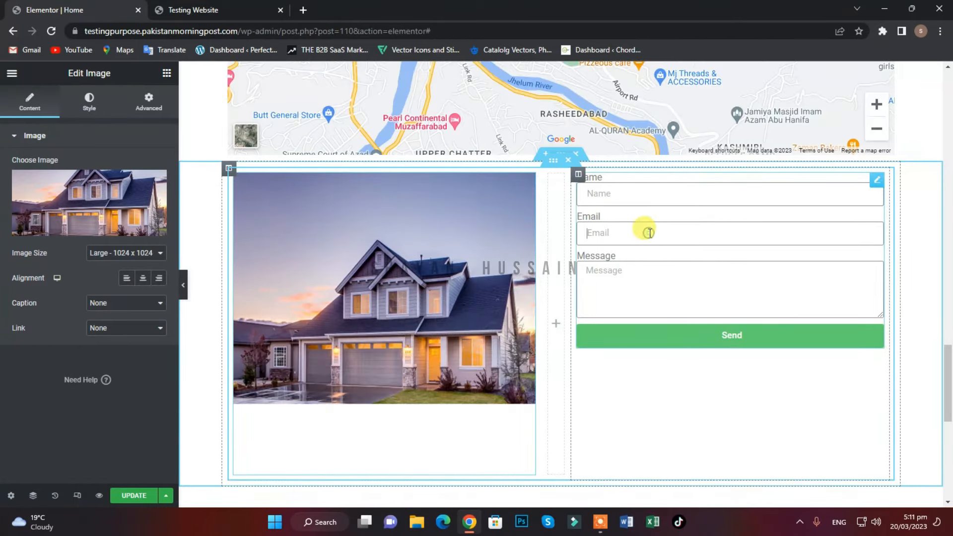
left_click(834, 181)
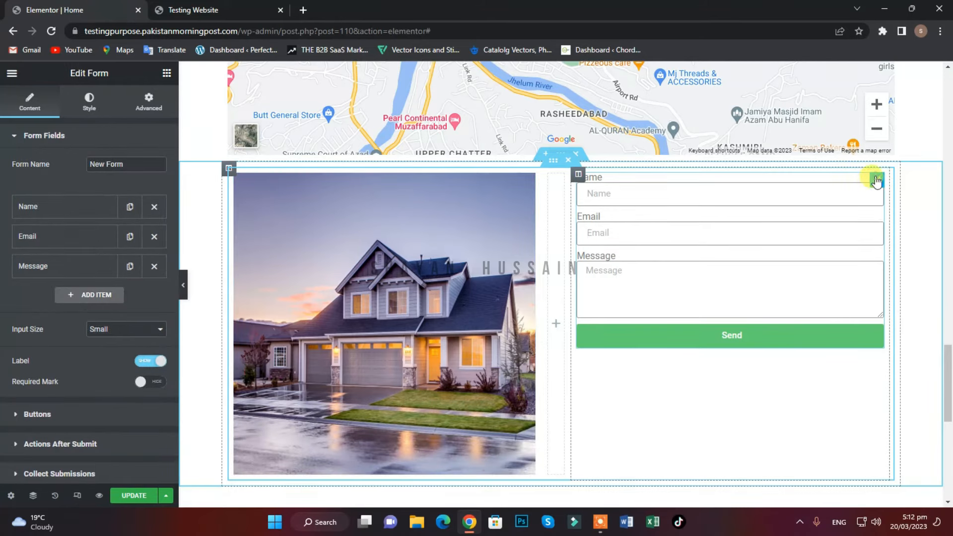
left_click(84, 103)
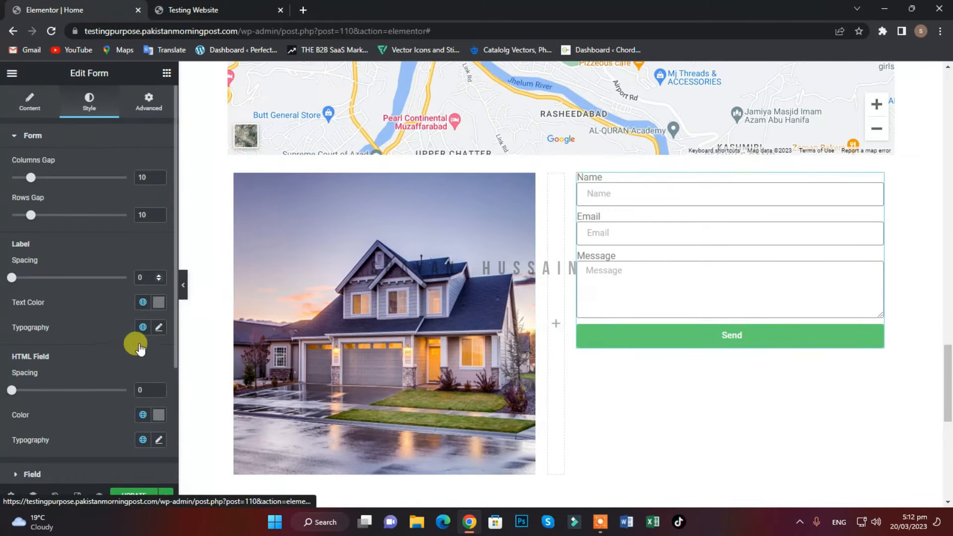
scroll(137, 332, "down", 3)
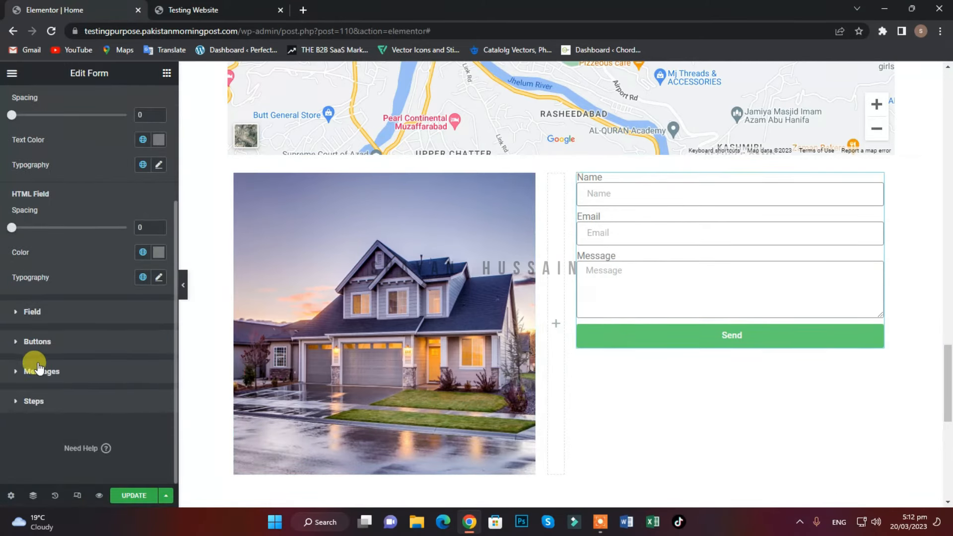
left_click(31, 348)
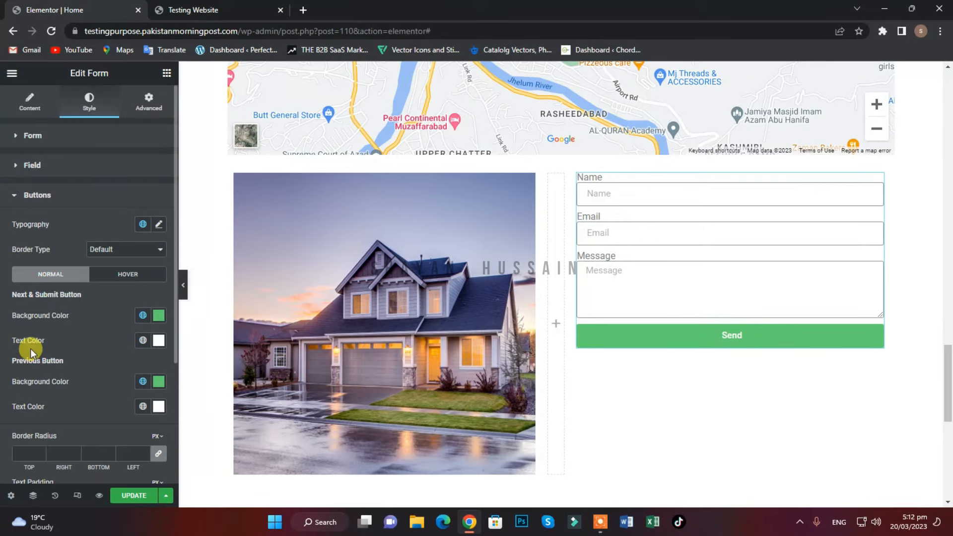
left_click(159, 316)
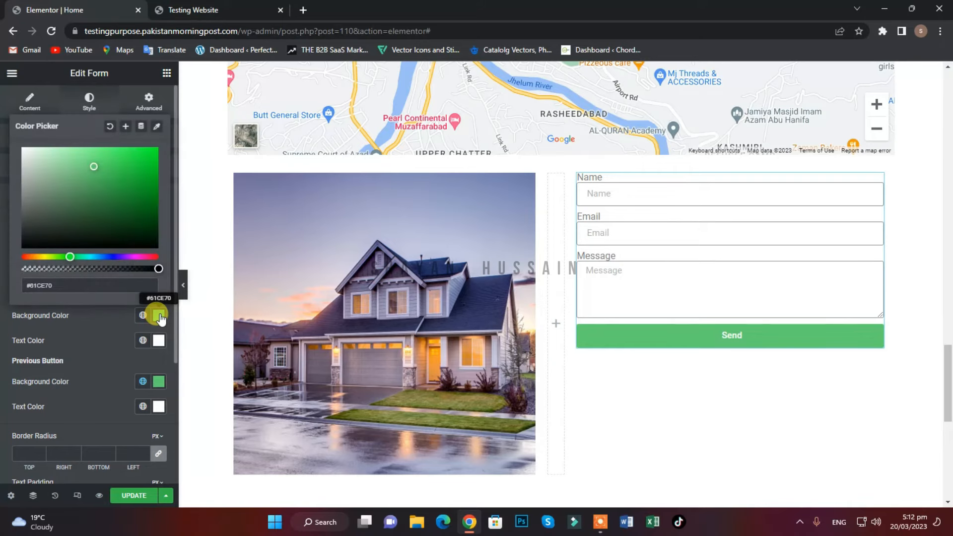
left_click(159, 316)
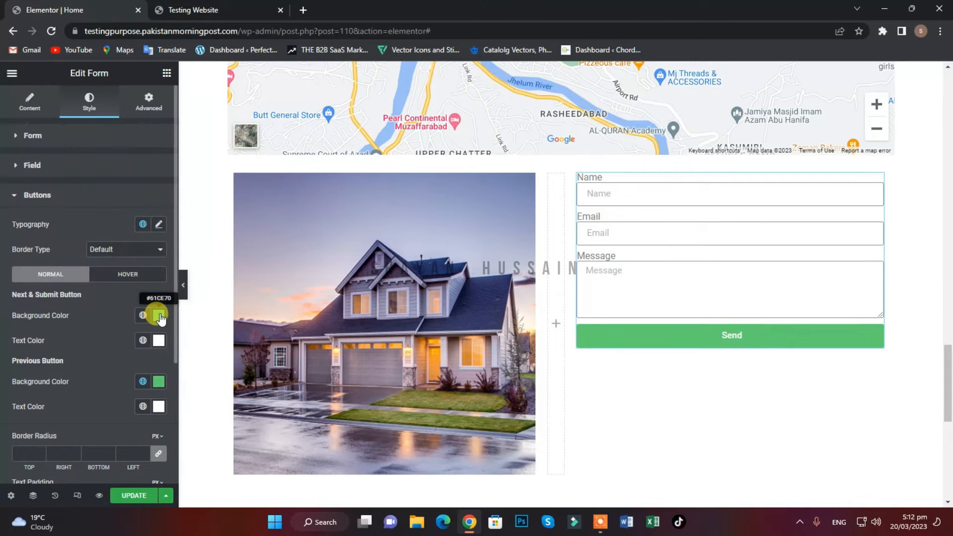
left_click(158, 383)
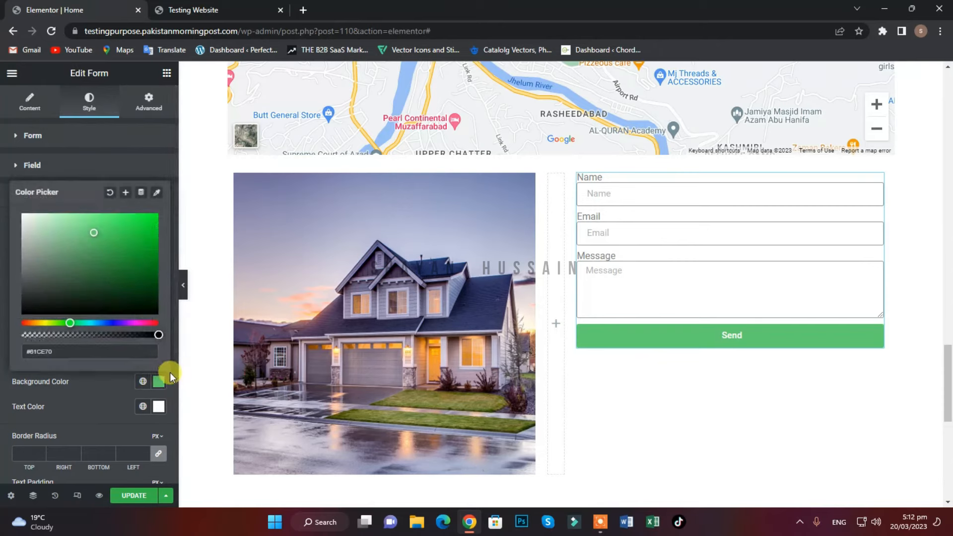
left_click(159, 381)
left_click(159, 316)
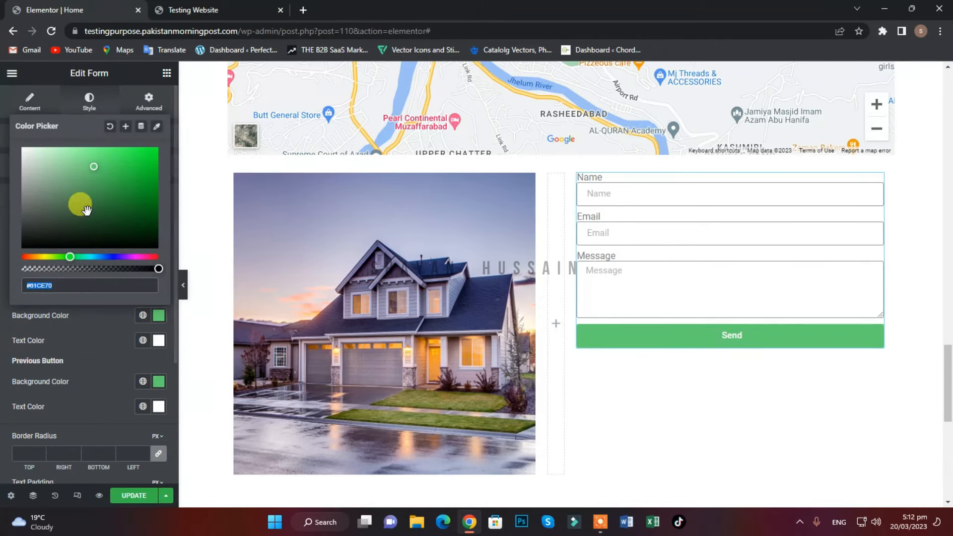
left_click_drag(88, 210, 2, 327)
left_click(106, 356)
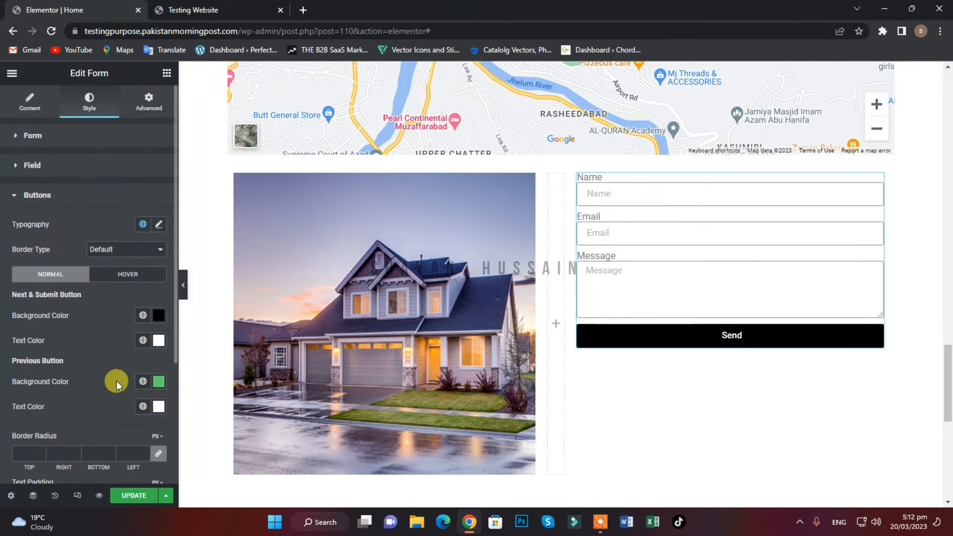
scroll(113, 277, "down", 3)
scroll(130, 314, "up", 3)
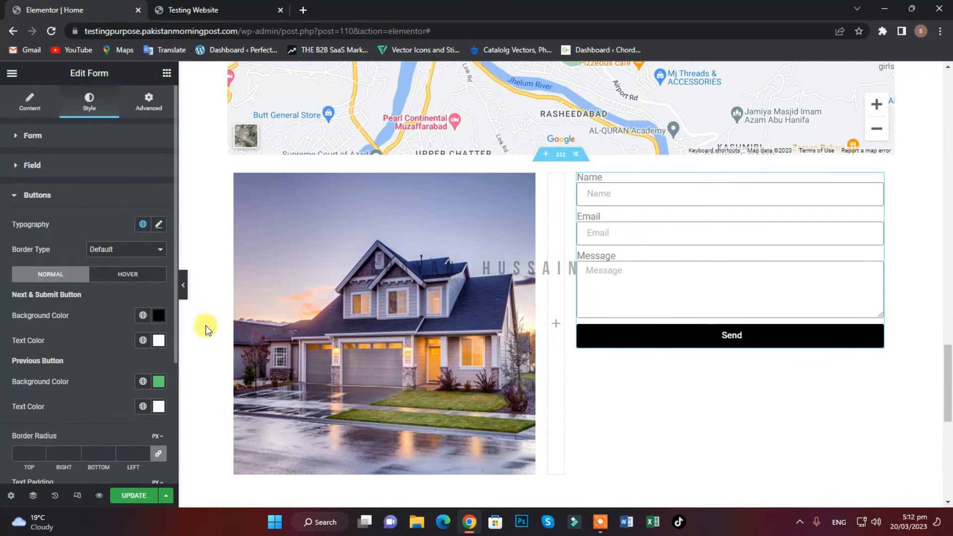
Hide the contact form's field labels and check its Actions After Submit settings.
left_click(22, 93)
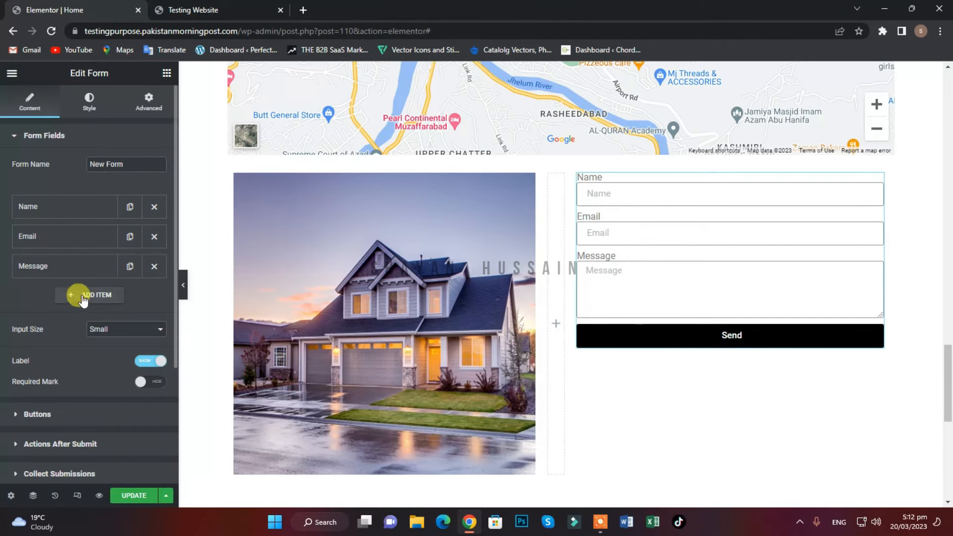
scroll(83, 312, "down", 3)
left_click(150, 242)
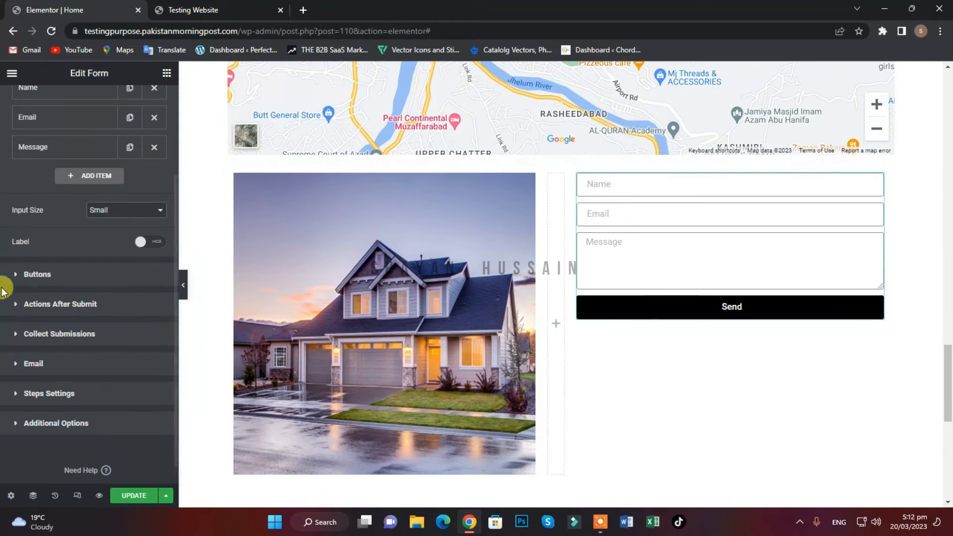
left_click(78, 312)
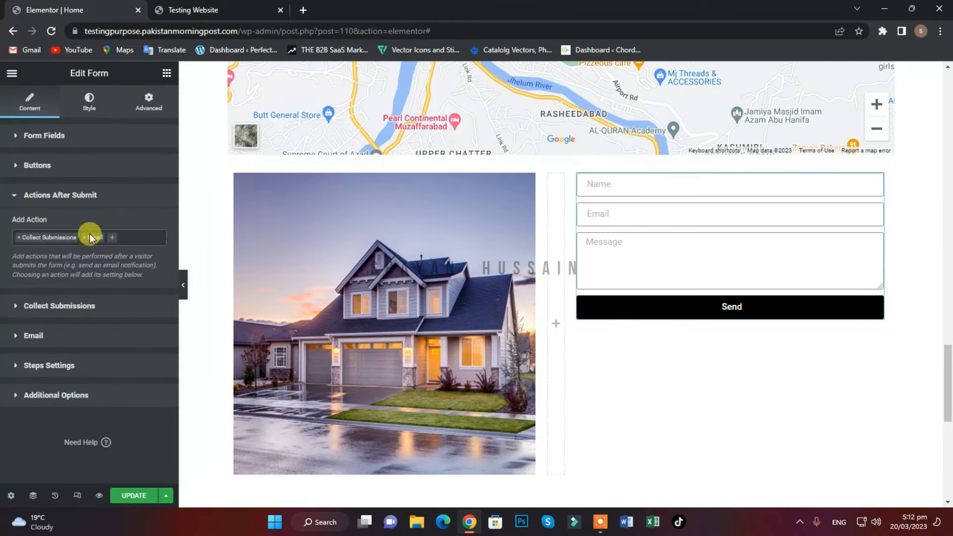
left_click(45, 165)
left_click(49, 165)
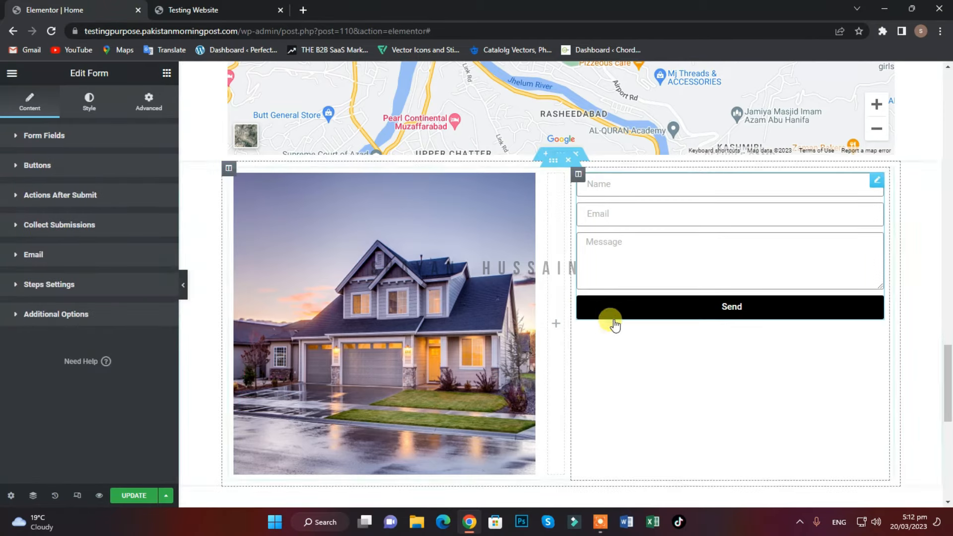
Add a centered "Contact Us" heading above the image and form columns.
scroll(613, 277, "up", 1)
left_click(12, 74)
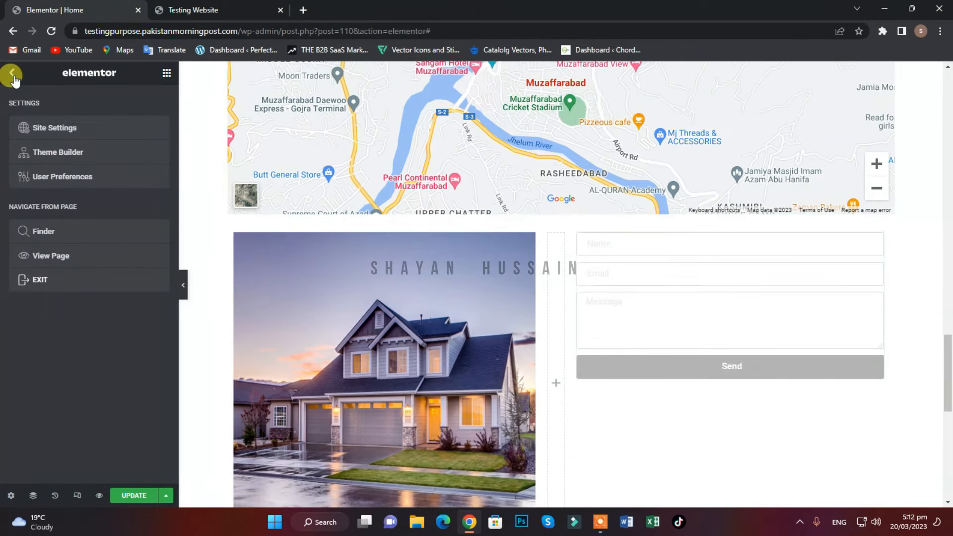
left_click(12, 74)
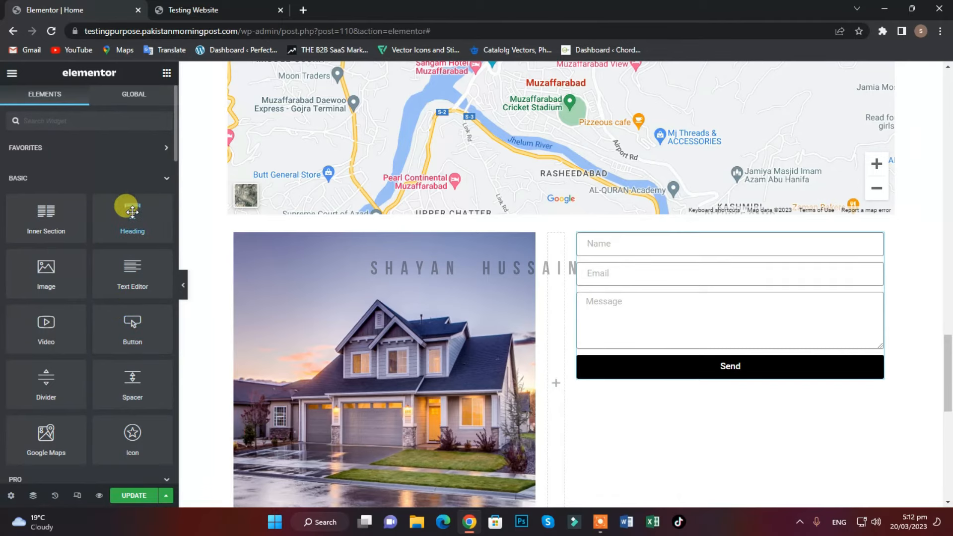
left_click_drag(130, 210, 511, 227)
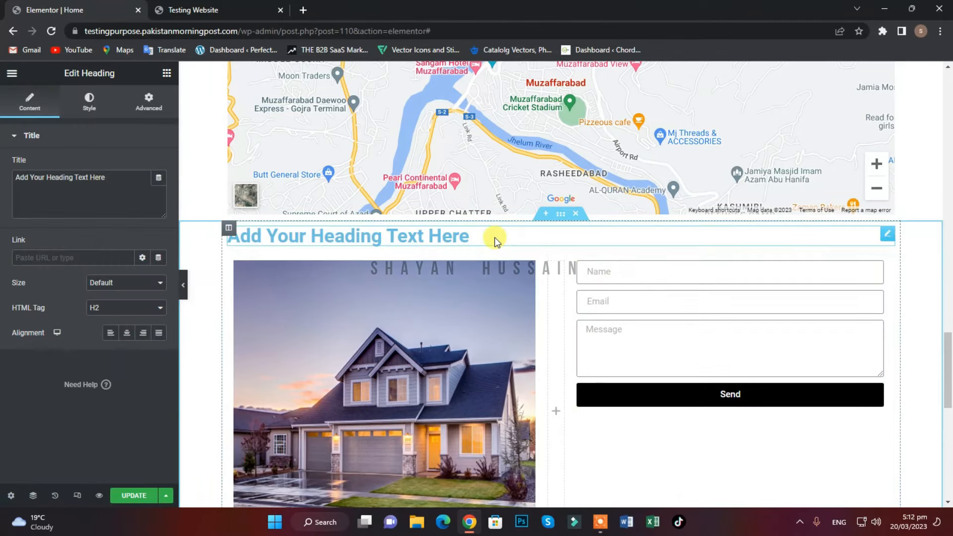
triple_click(110, 174)
type("Contact Us")
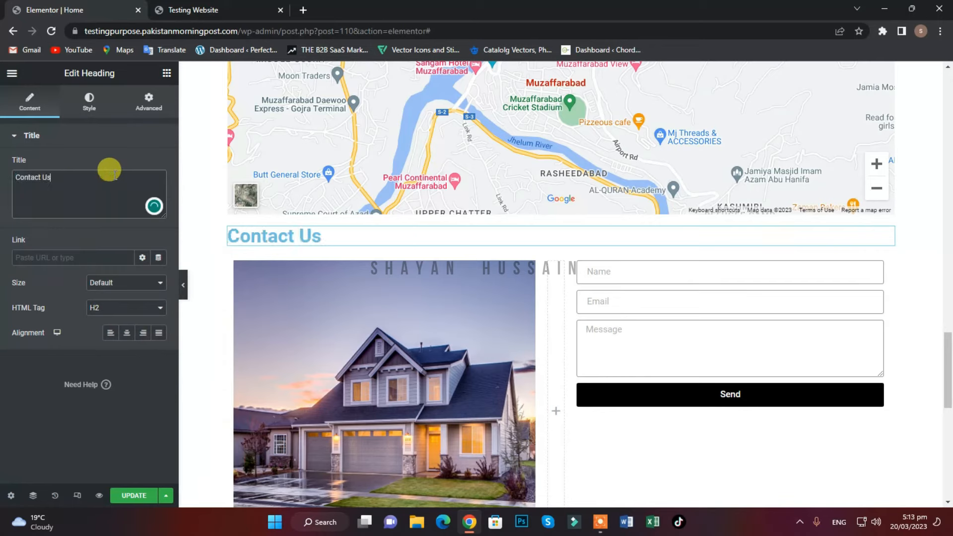
left_click(126, 334)
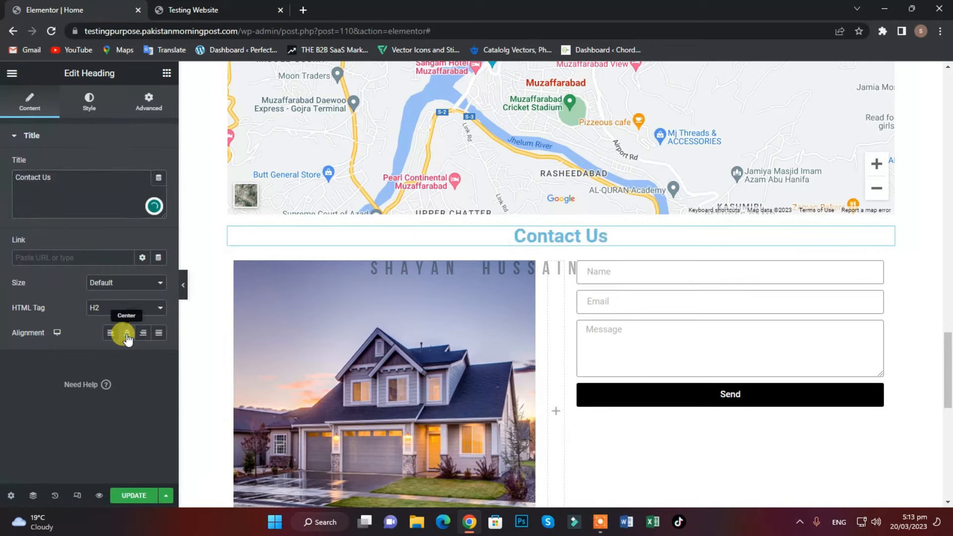
Set the "Contact Us" heading's text color to black (#000000).
left_click(91, 100)
left_click(157, 164)
left_click_drag(30, 266, 2, 344)
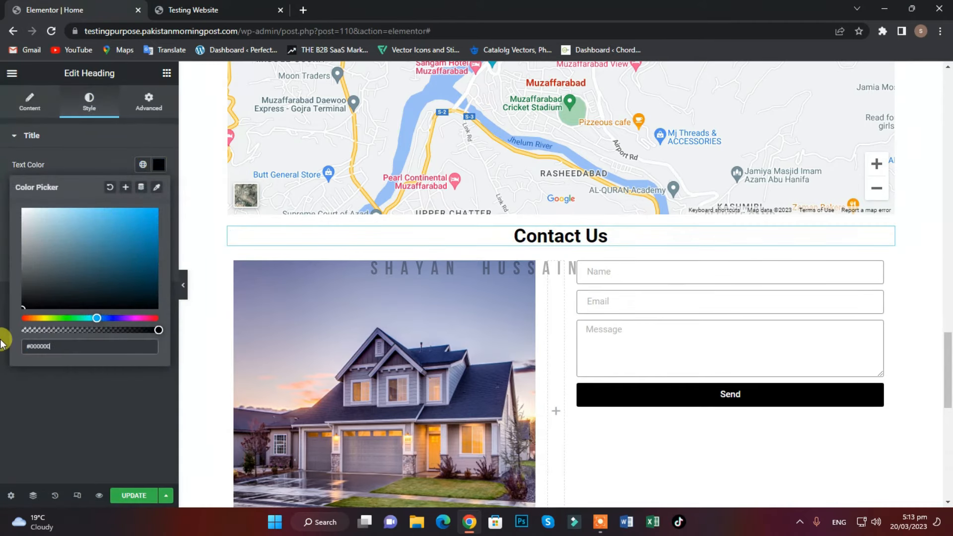
Insert a spacer above the "Contact Us" heading and set its space to 40 px.
left_click(12, 73)
left_click(145, 319)
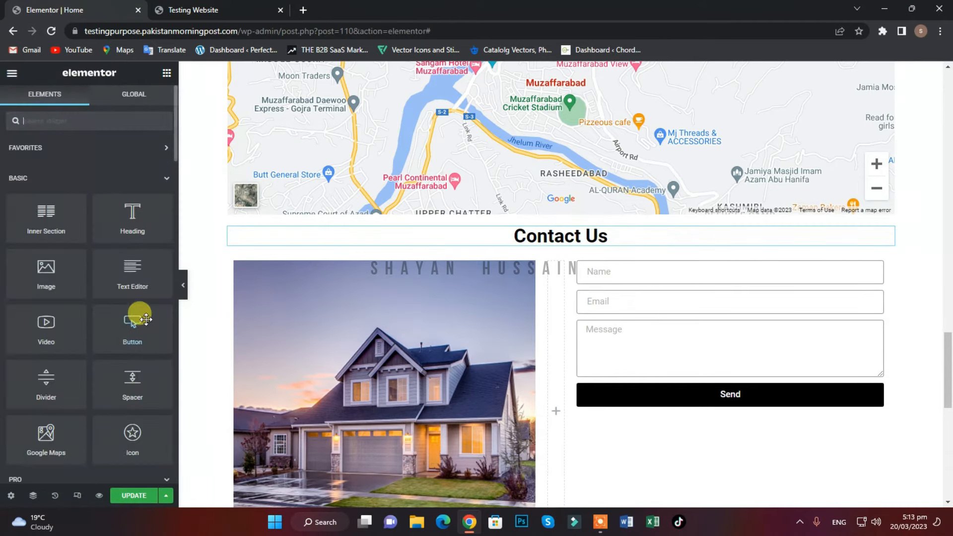
left_click_drag(128, 379, 548, 231)
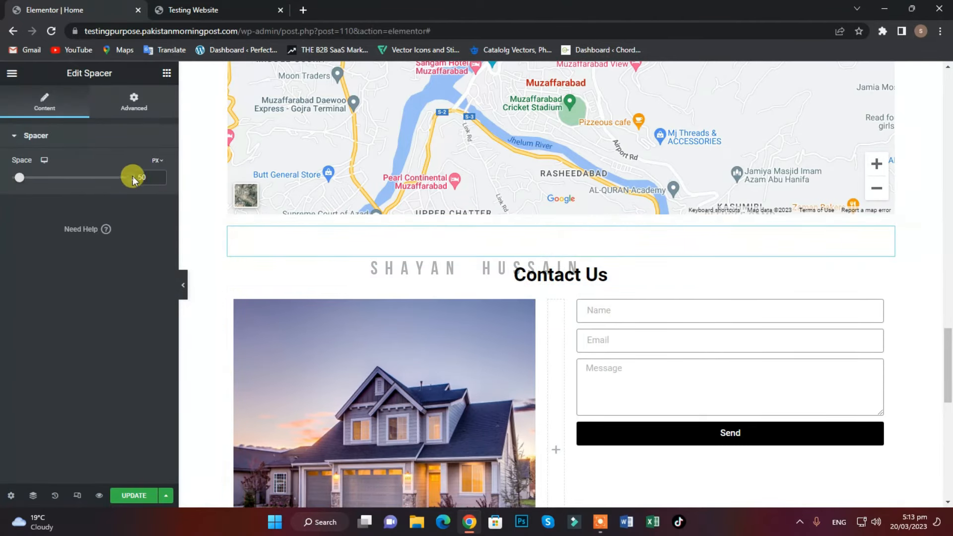
type("40")
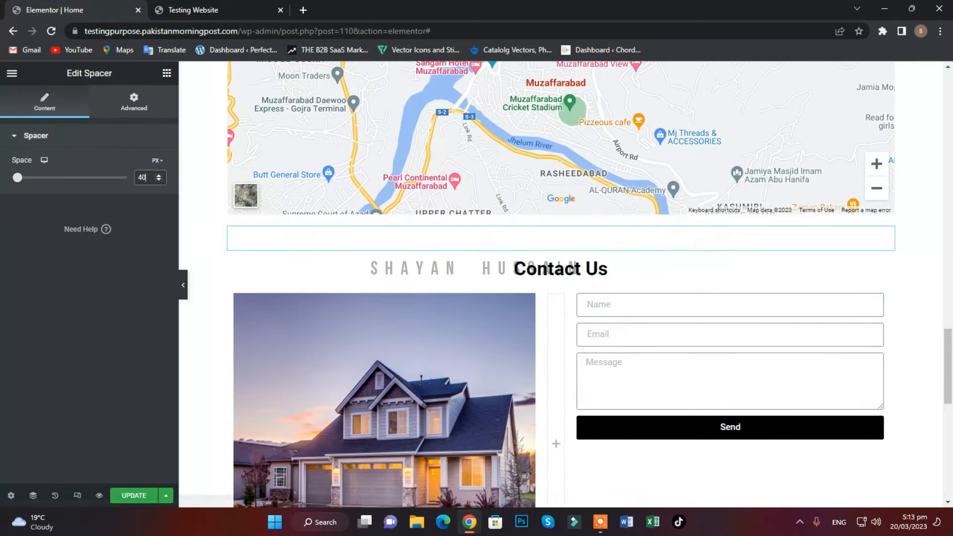
Insert a spacer between the "Contact Us" heading and the image and form columns with 10 px of space.
left_click(11, 73)
left_click(12, 73)
left_click_drag(137, 369, 548, 277)
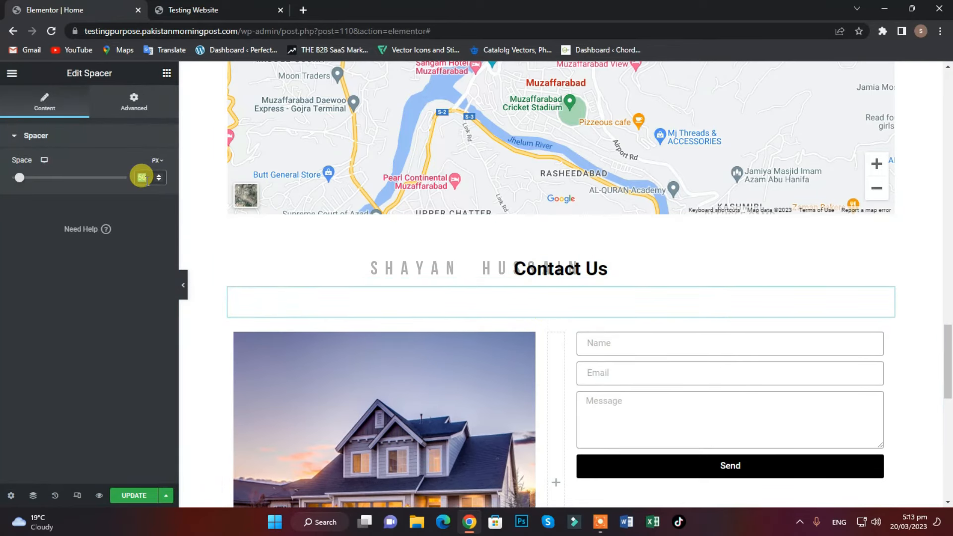
type("10")
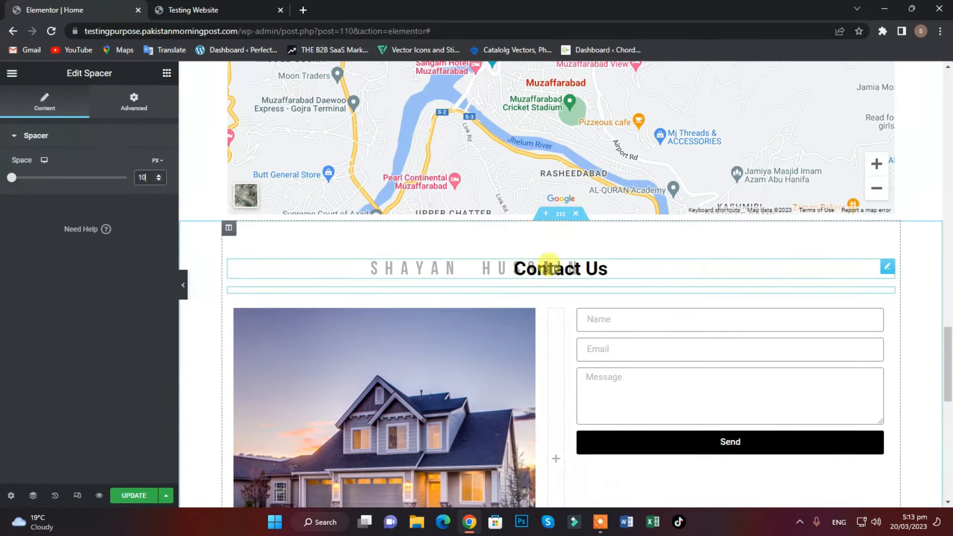
Review the spacing of the "Find Us" and "Contact Us" sections, and open the "Contact Us" heading's settings.
scroll(550, 266, "up", 4)
scroll(549, 278, "down", 2)
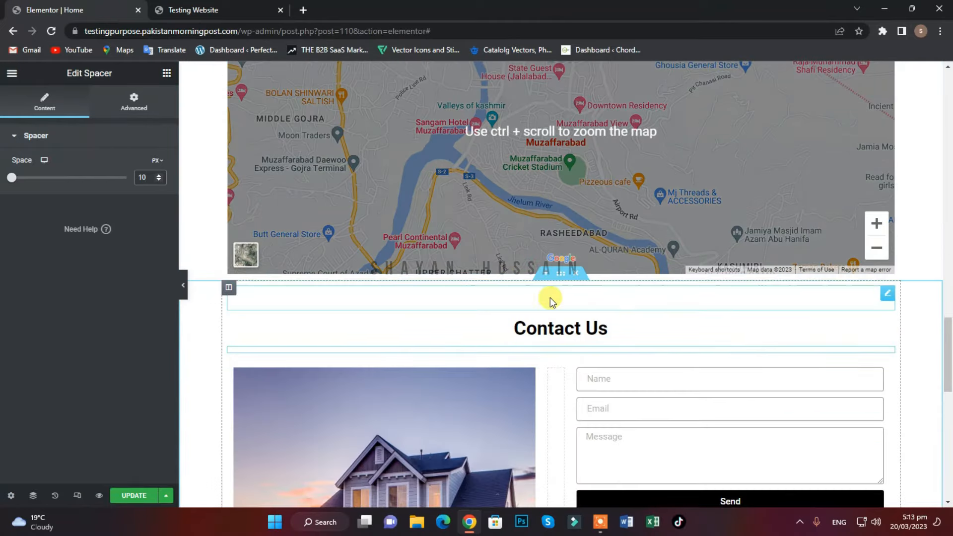
scroll(549, 297, "up", 6)
scroll(594, 178, "down", 1)
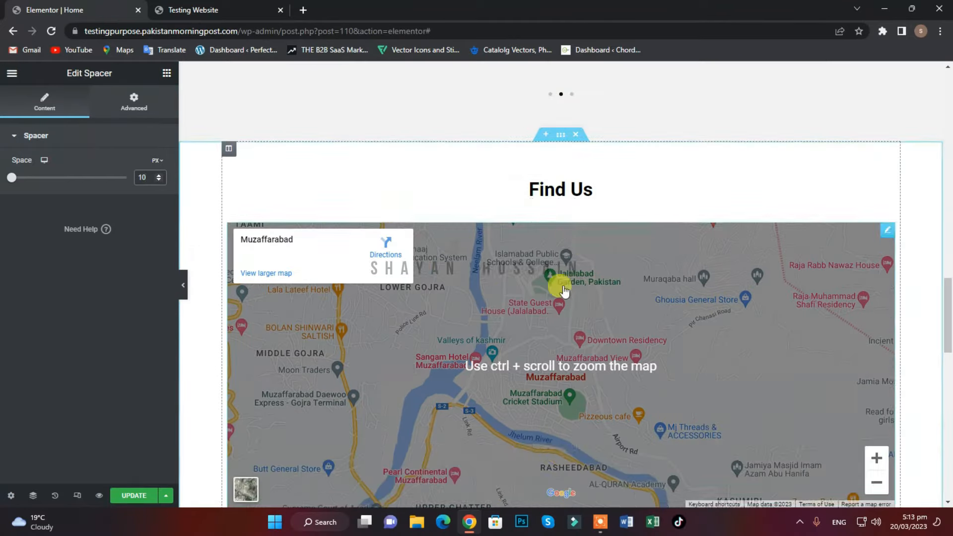
scroll(563, 291, "down", 7)
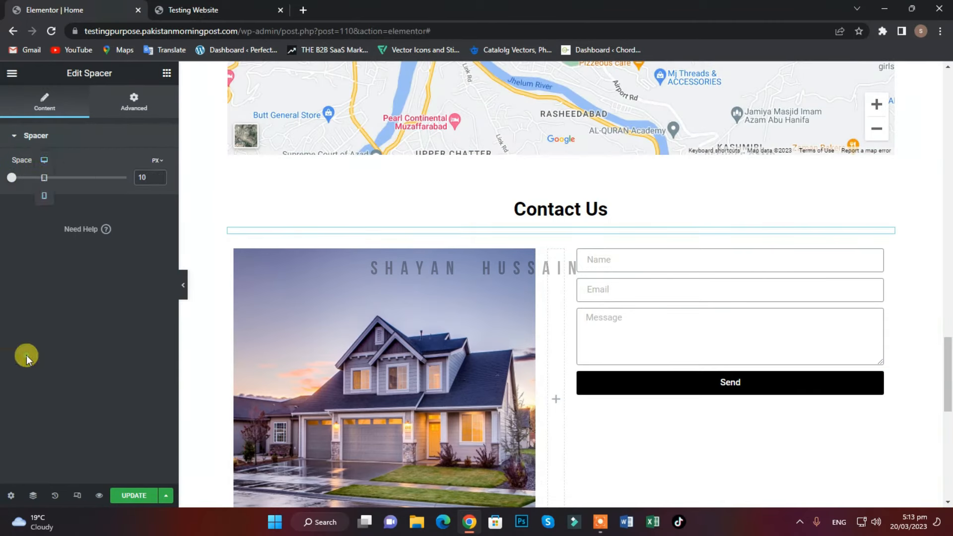
scroll(634, 266, "down", 5)
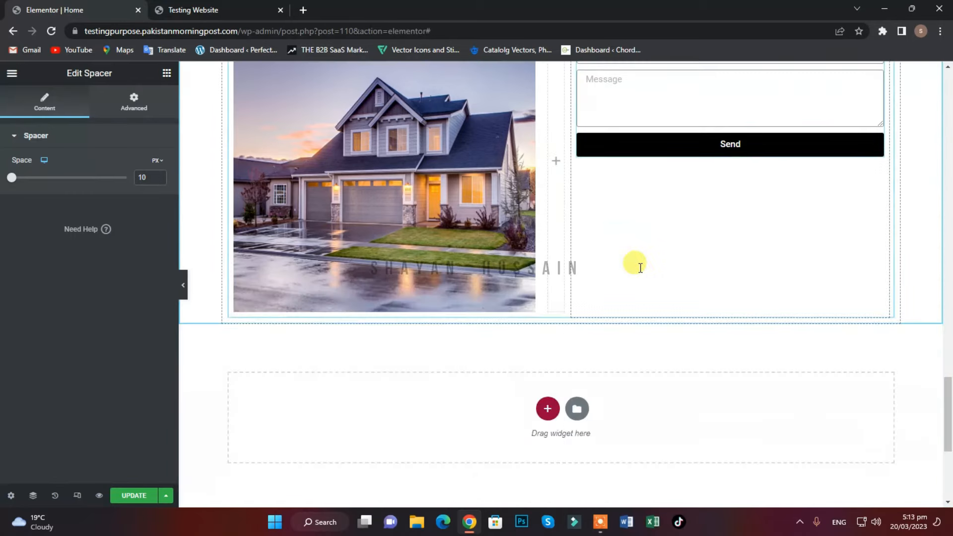
scroll(549, 237, "up", 5)
left_click(542, 206)
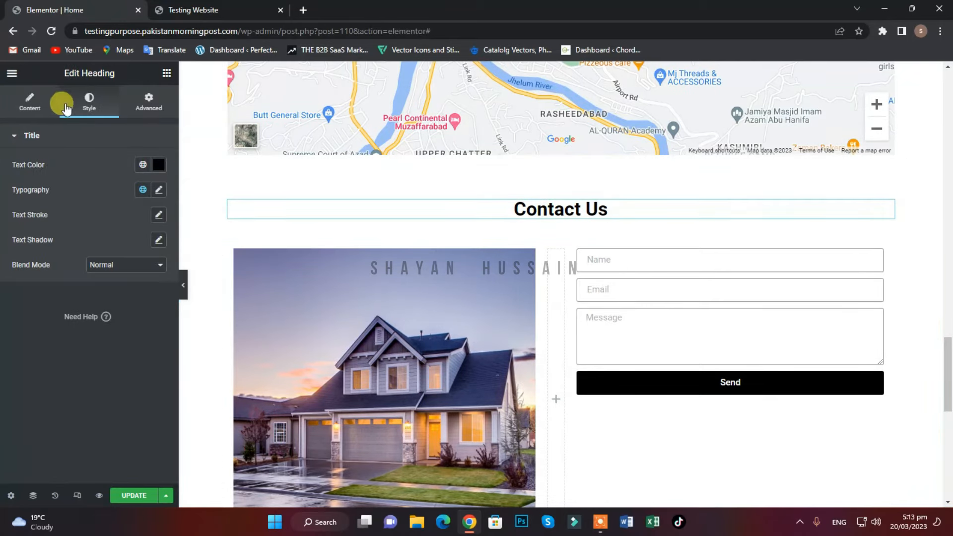
Give the "Contact Us" heading the CSS ID "Contact-us" and update the page.
left_click(139, 105)
left_click(102, 340)
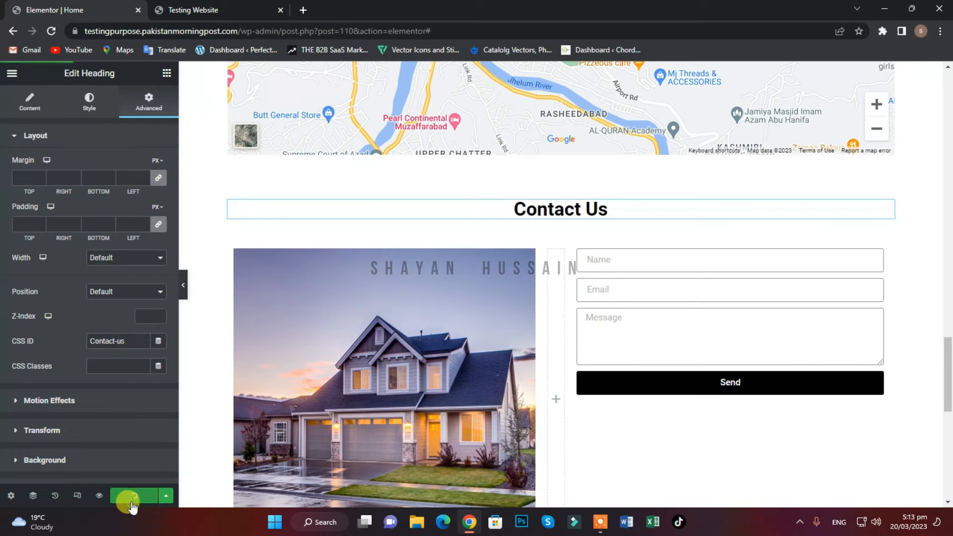
scroll(536, 342, "down", 5)
scroll(531, 346, "up", 2)
scroll(293, 294, "down", 1)
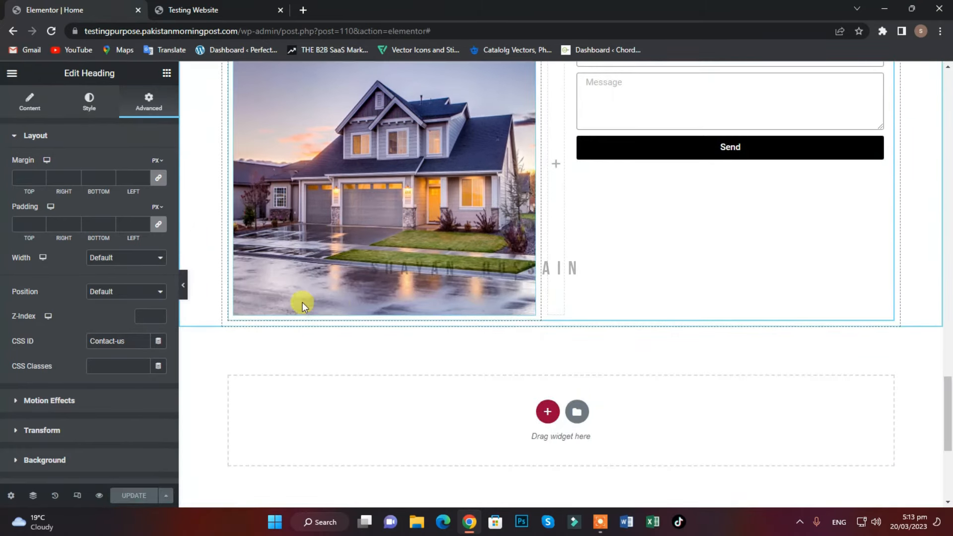
left_click(13, 74)
left_click(13, 74)
left_click(54, 120)
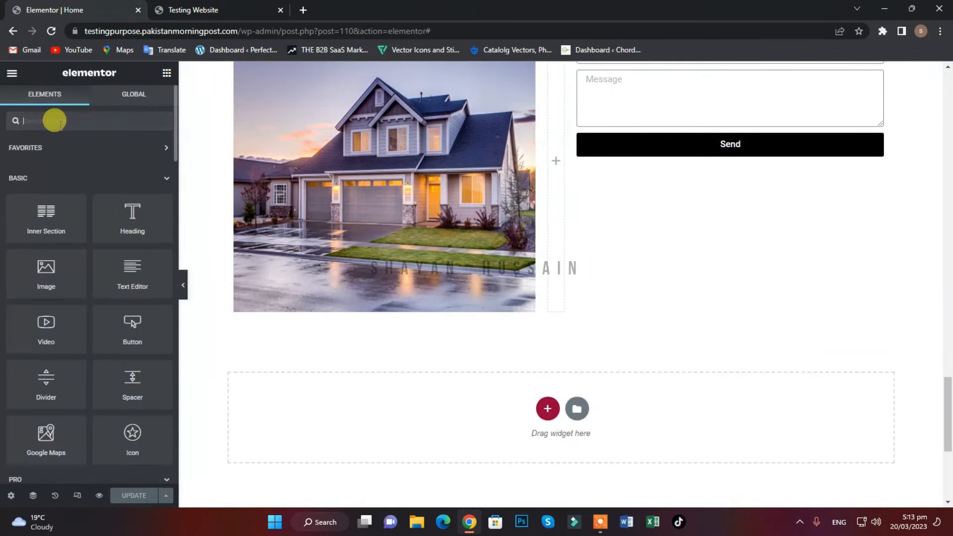
type("toggl")
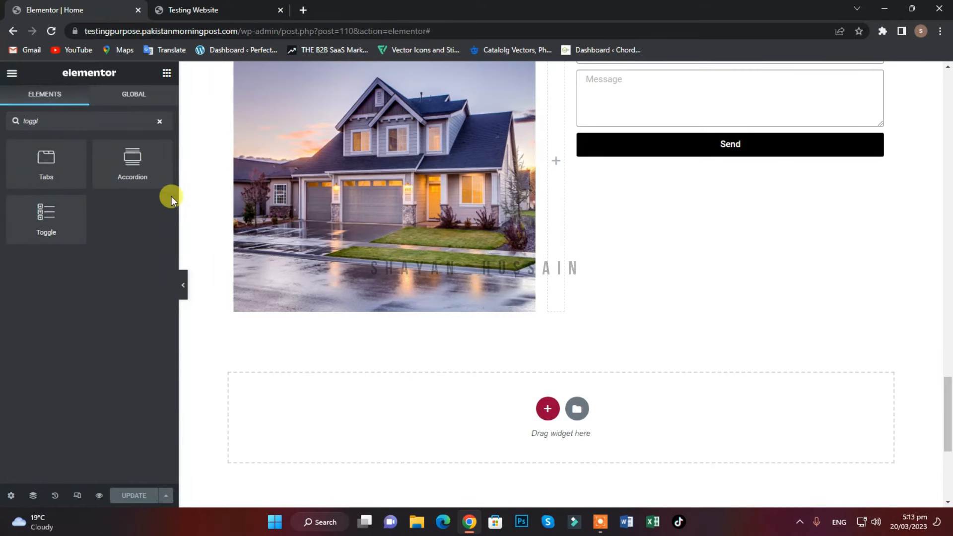
left_click_drag(39, 217, 88, 240)
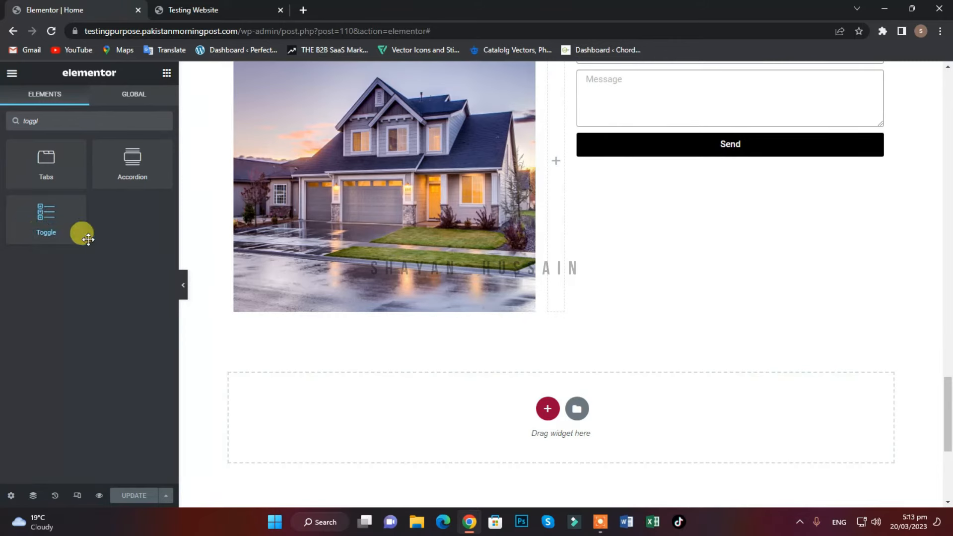
Add a single-column section below the "Contact Us" image and form, and insert a Toggle widget into it.
left_click(546, 409)
left_click(412, 435)
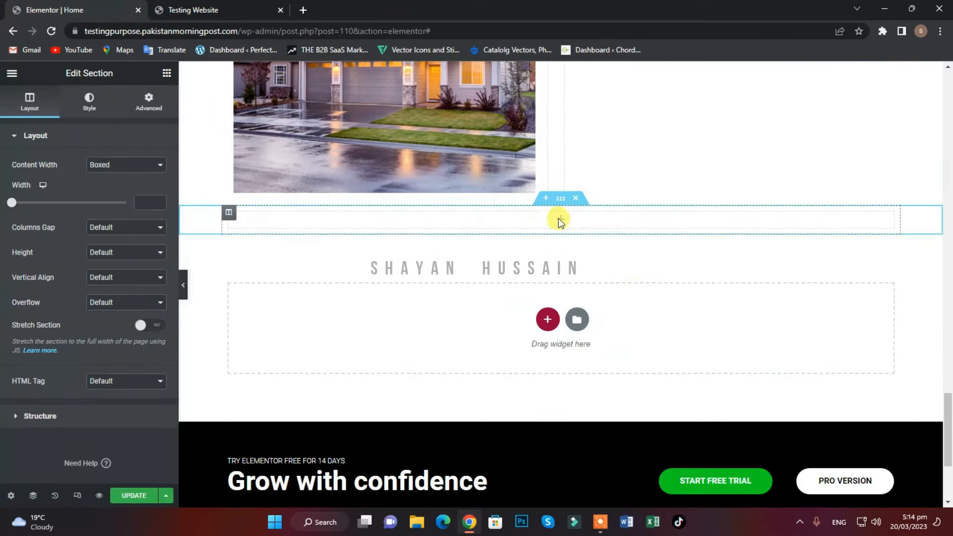
scroll(560, 225, "up", 1)
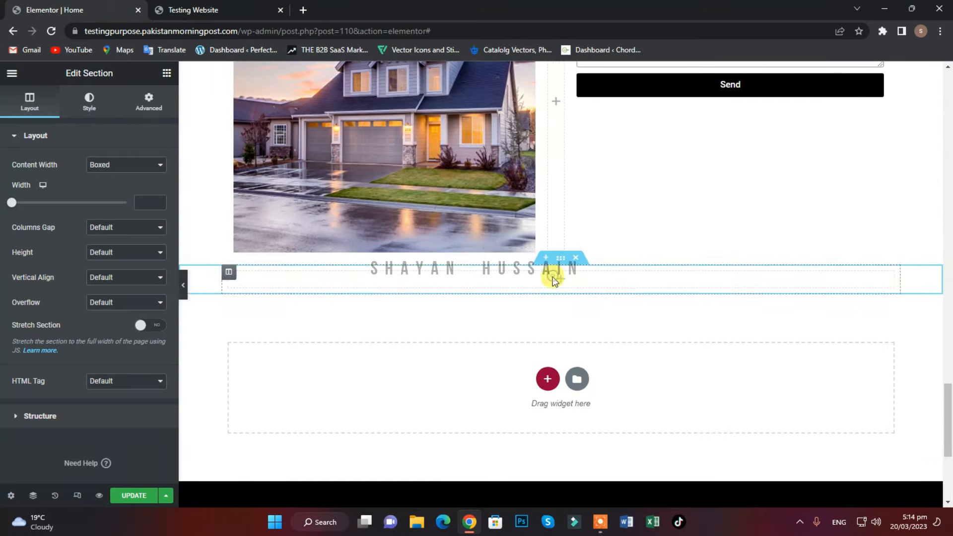
left_click(558, 278)
left_click(35, 119)
type("togg")
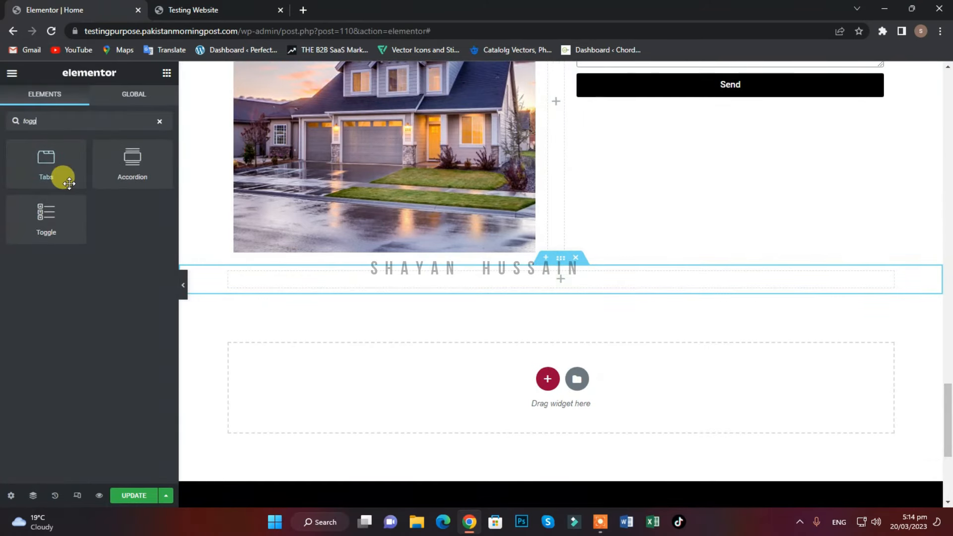
left_click_drag(53, 228, 602, 287)
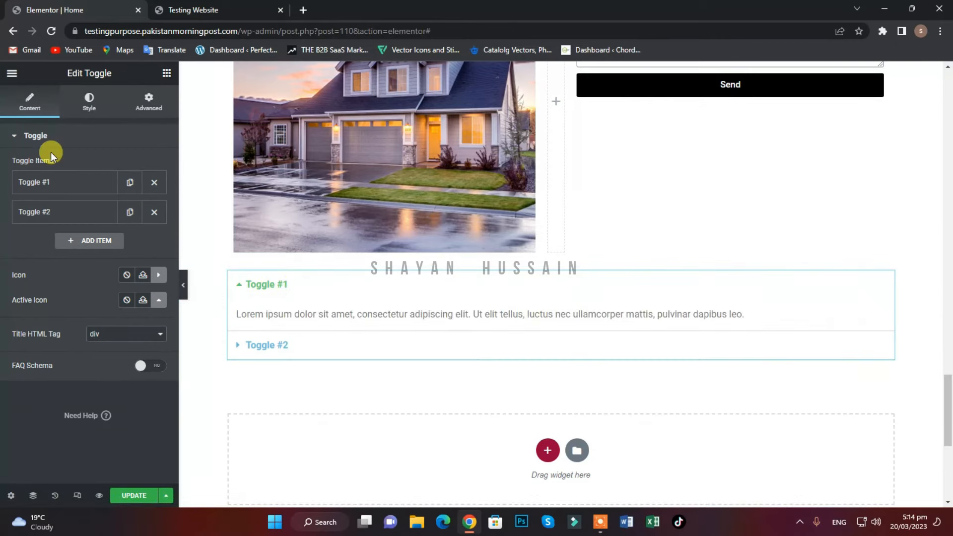
Insert a heading titled "FAQ" above the Toggle widget and center-align it.
left_click(69, 183)
left_click(73, 188)
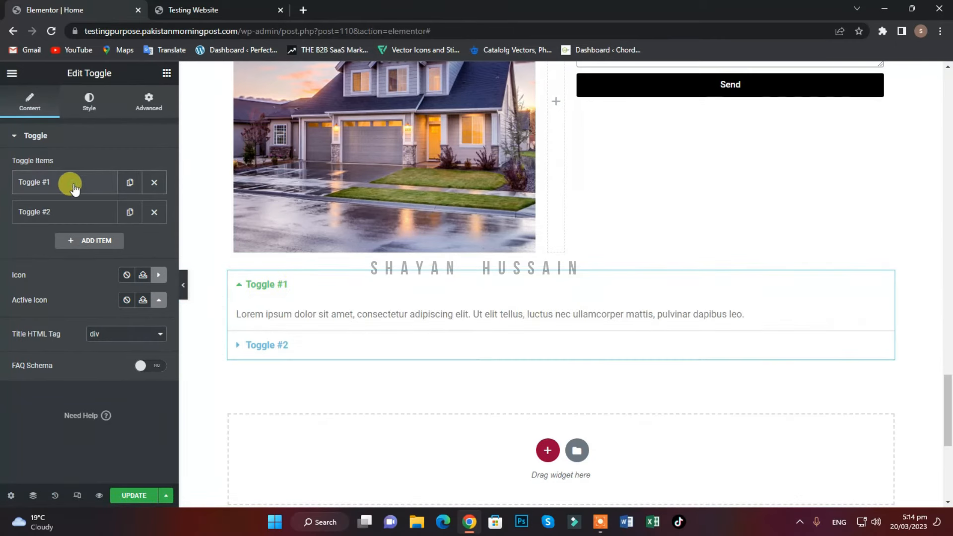
double_click(10, 74)
left_click_drag(130, 227, 571, 348)
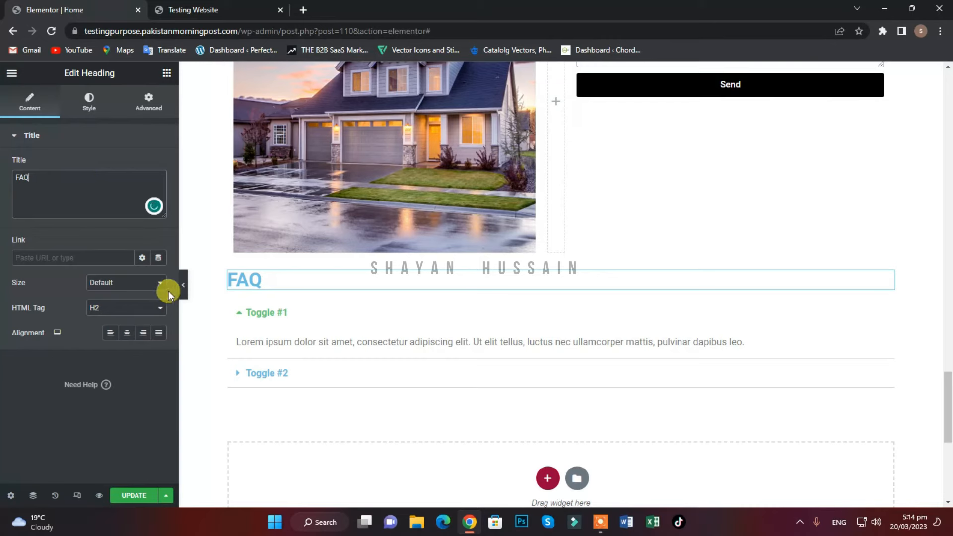
left_click(132, 336)
left_click(134, 189)
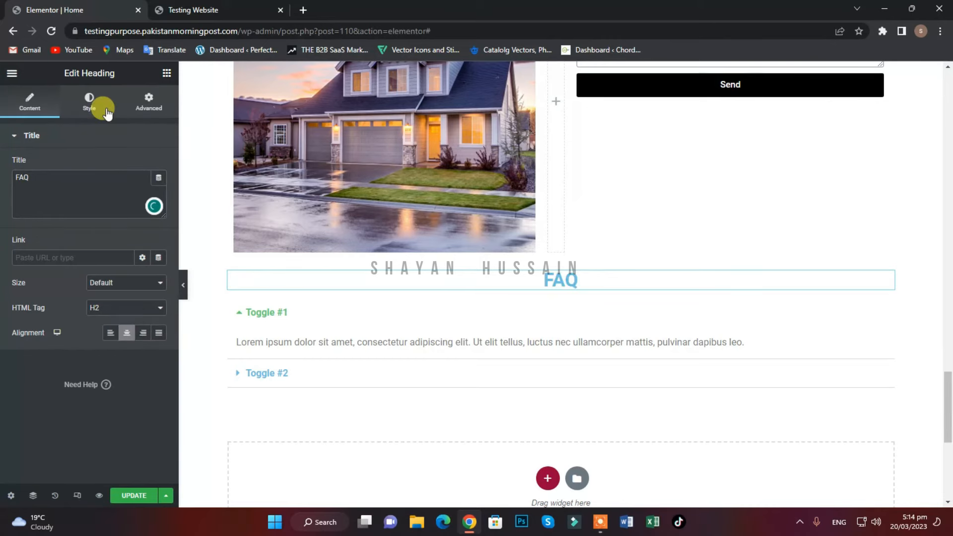
Set the "FAQ" heading's text color to black (#000000).
left_click(107, 110)
left_click(159, 164)
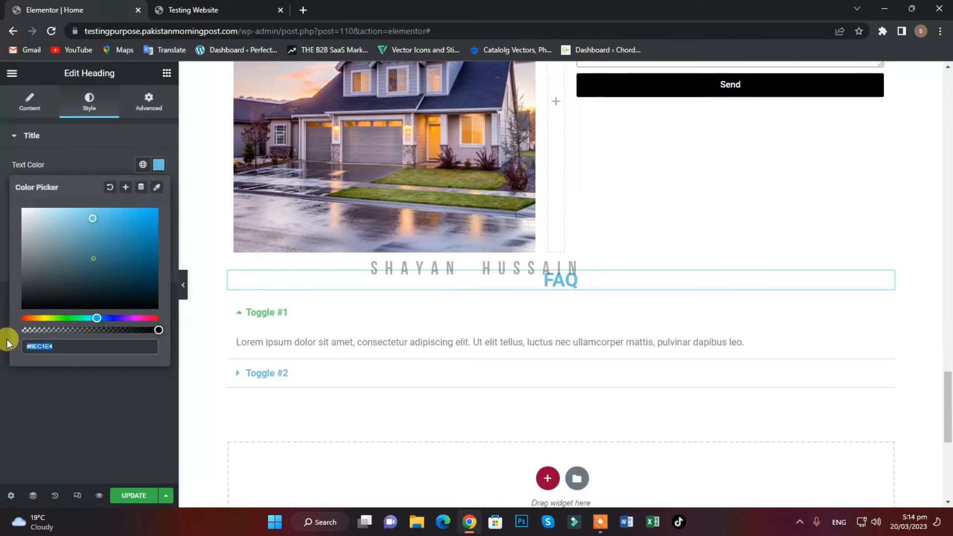
type("#000000")
Examine how the two toggle items under "FAQ" expand and collapse in the page preview.
left_click(294, 314)
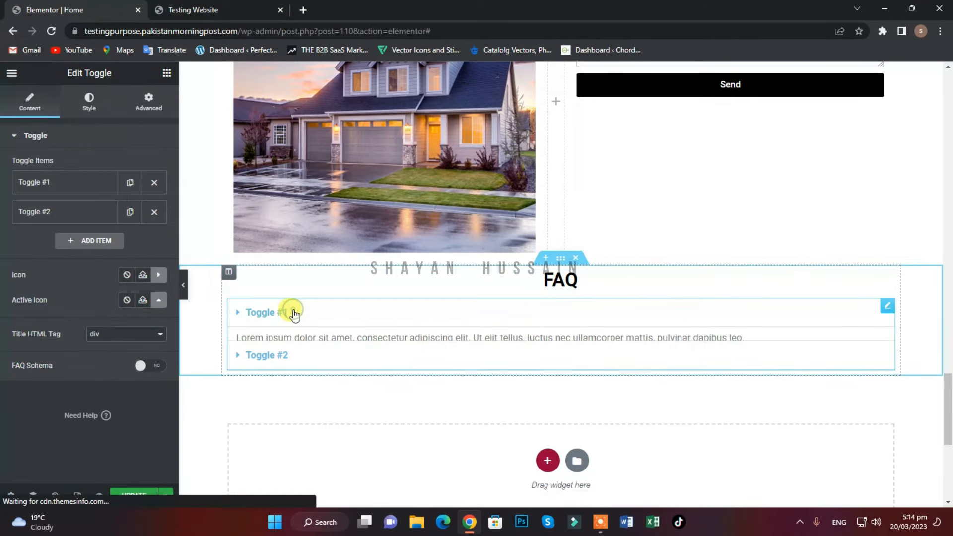
left_click(66, 194)
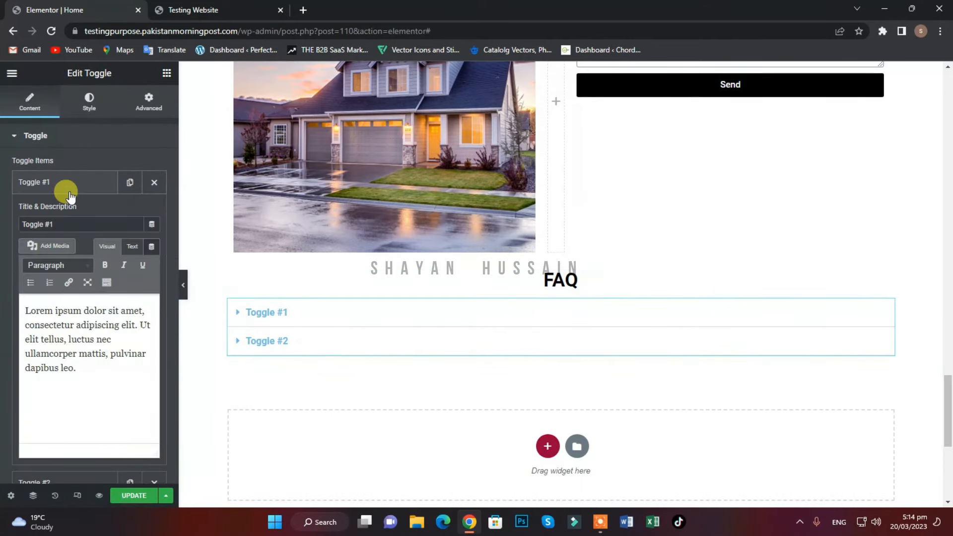
left_click(72, 185)
left_click(246, 342)
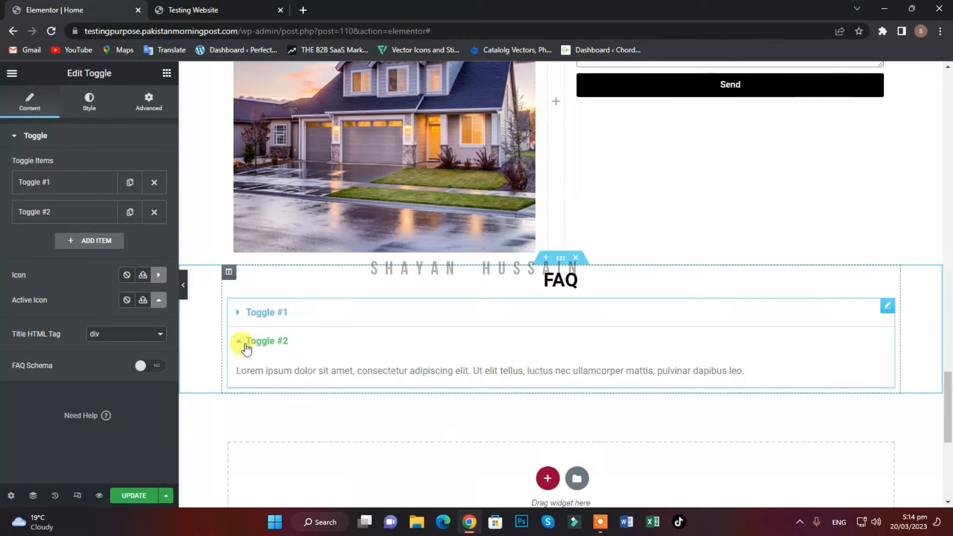
left_click(260, 343)
left_click(276, 342)
left_click(269, 315)
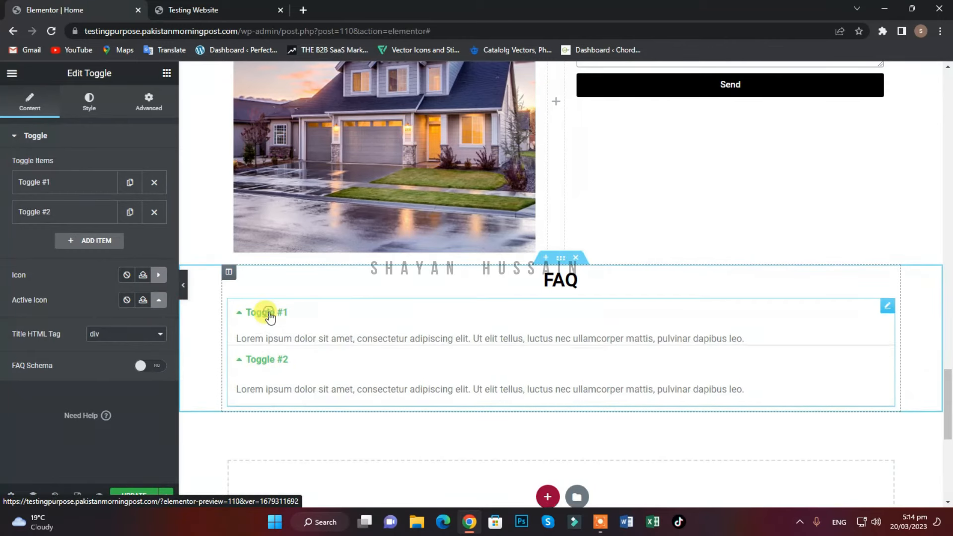
left_click(270, 315)
left_click(263, 344)
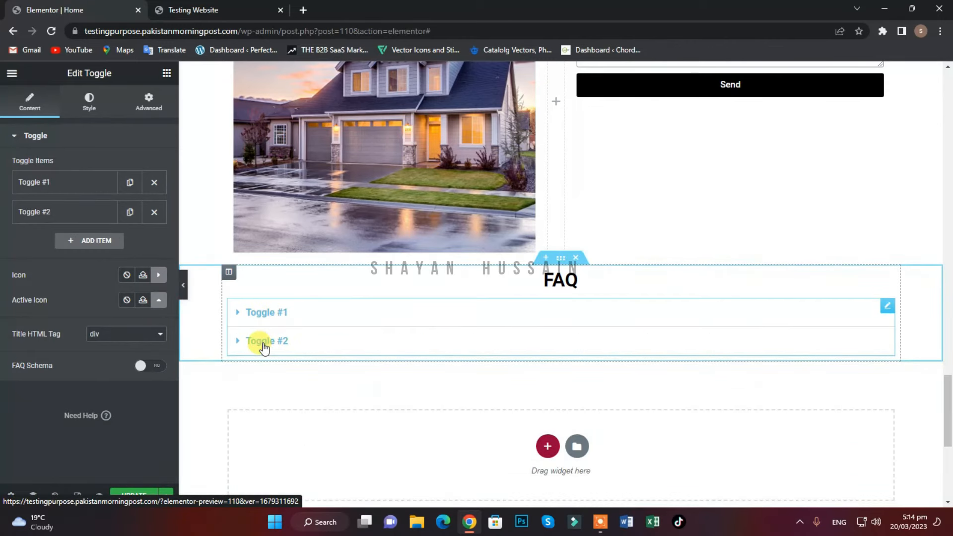
Set the toggle titles' color to black (#000000) and test it by expanding and collapsing Toggle #1.
left_click(89, 102)
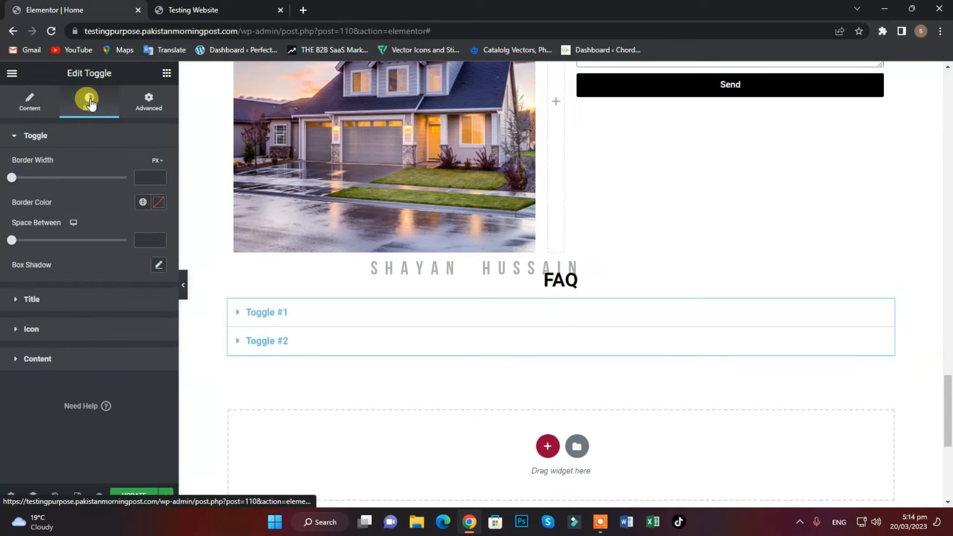
left_click(42, 356)
left_click(52, 196)
left_click(47, 139)
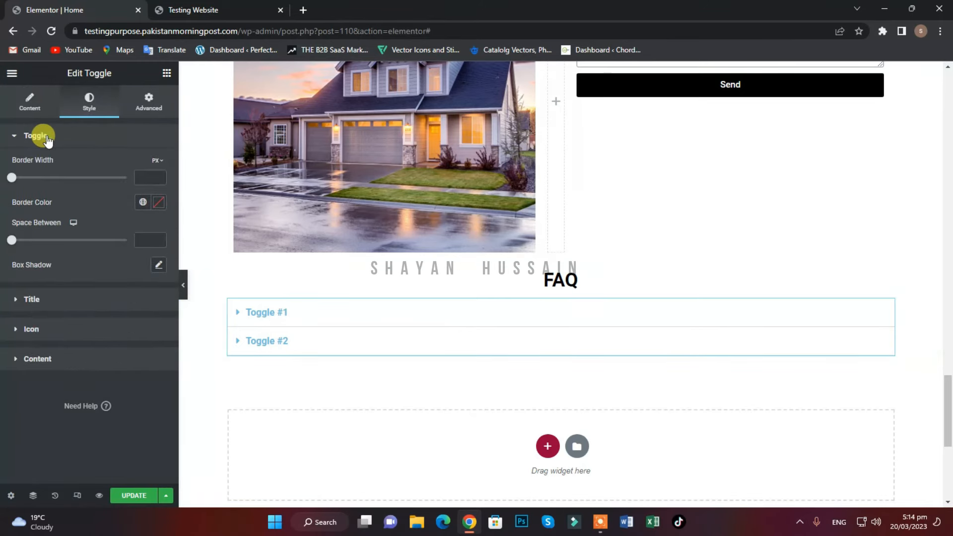
left_click(39, 302)
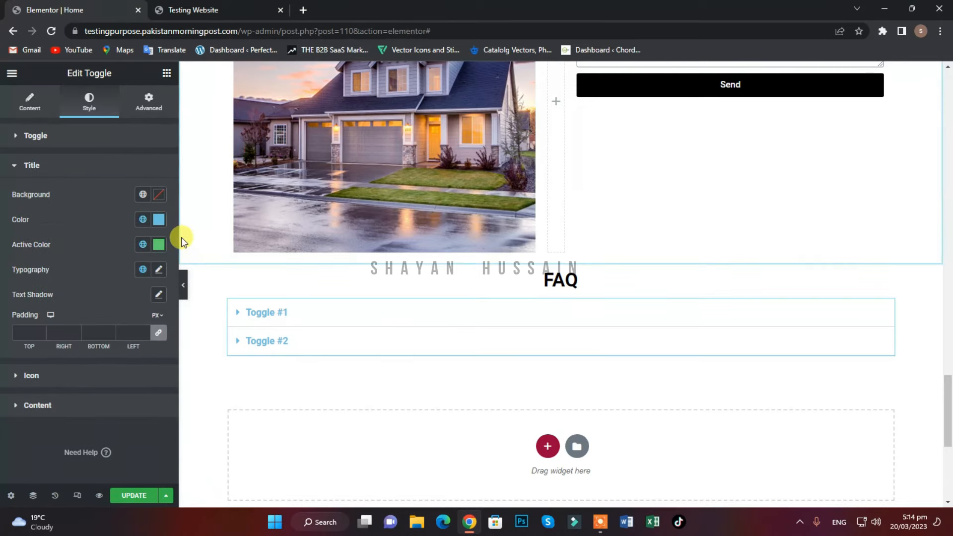
left_click(159, 219)
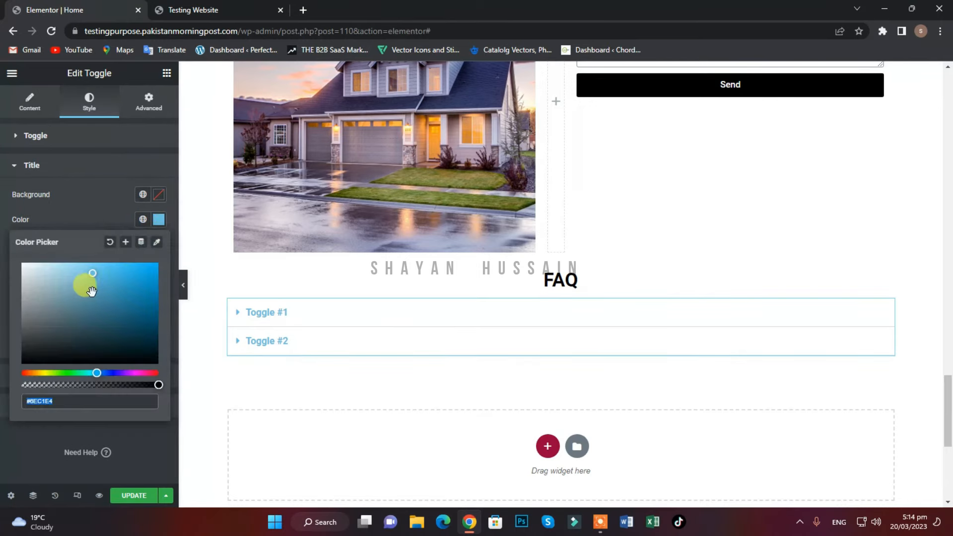
left_click_drag(85, 283, 6, 417)
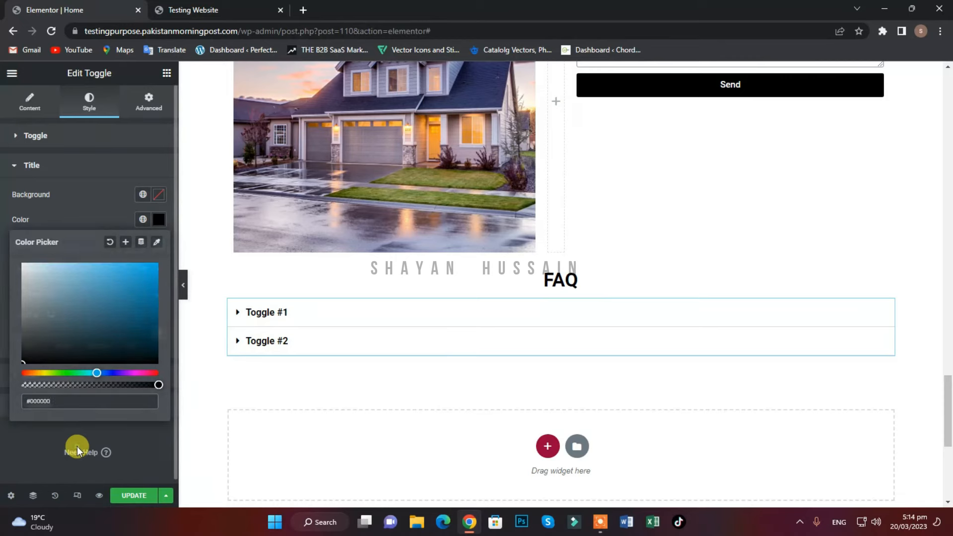
left_click(255, 313)
left_click(256, 311)
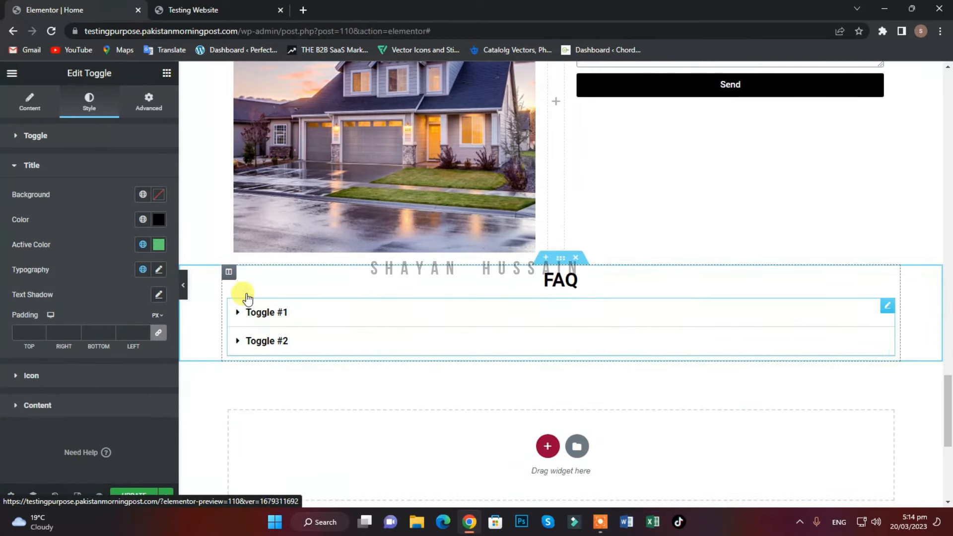
Set the toggle titles' active color to bright yellow and test it on the toggle items.
left_click(159, 244)
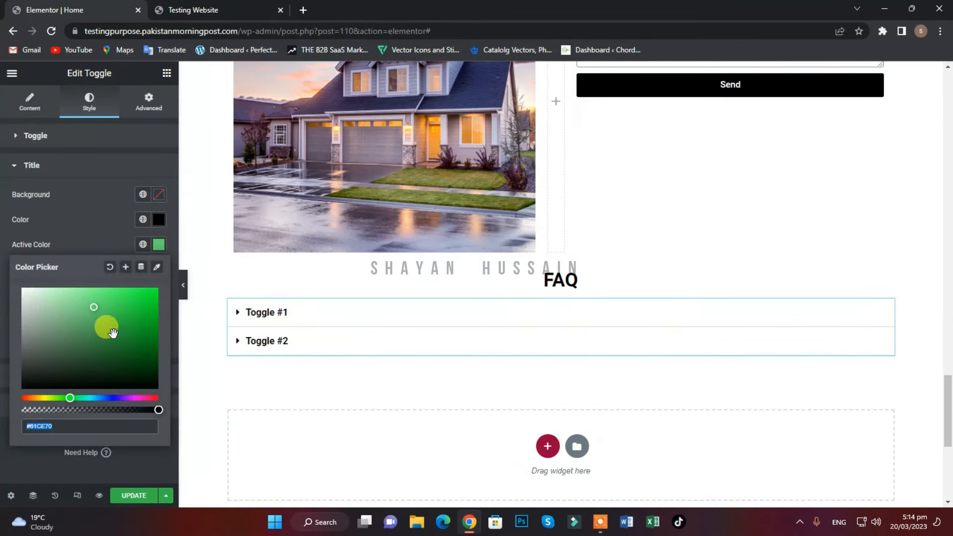
left_click_drag(70, 398, 43, 400)
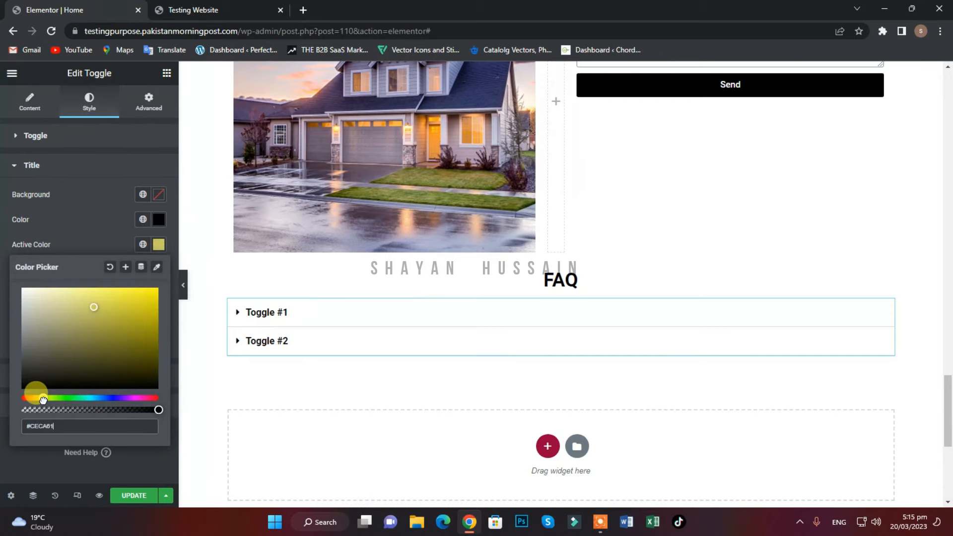
left_click(78, 240)
left_click(281, 313)
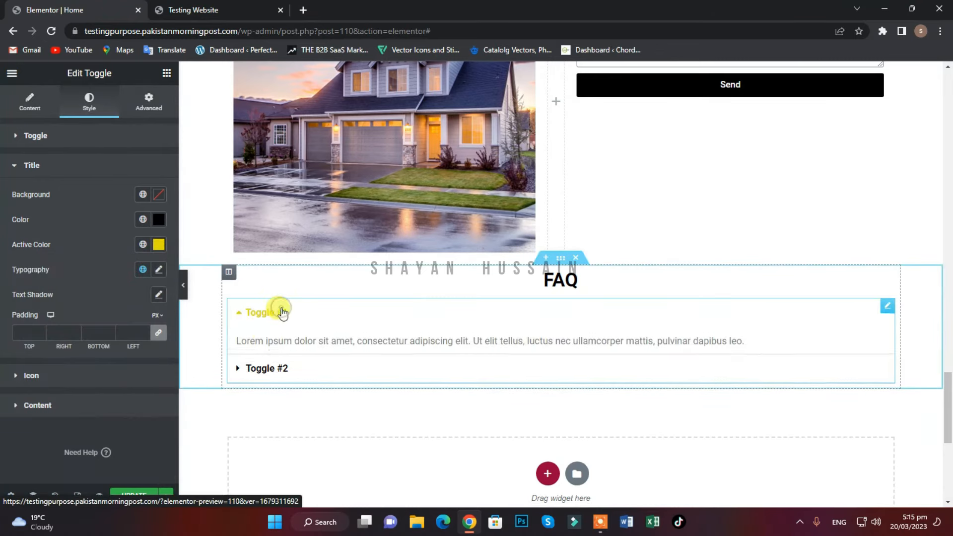
left_click(275, 377)
left_click(276, 376)
left_click(255, 312)
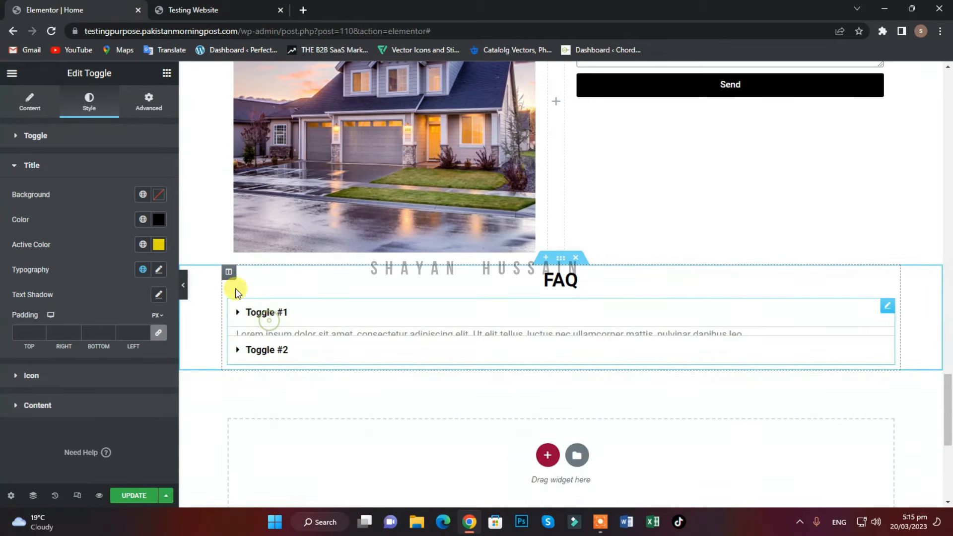
Darken the toggle titles' active color to an olive yellow and update the page.
left_click(158, 245)
left_click_drag(159, 306, 156, 319)
left_click(77, 191)
left_click(14, 89)
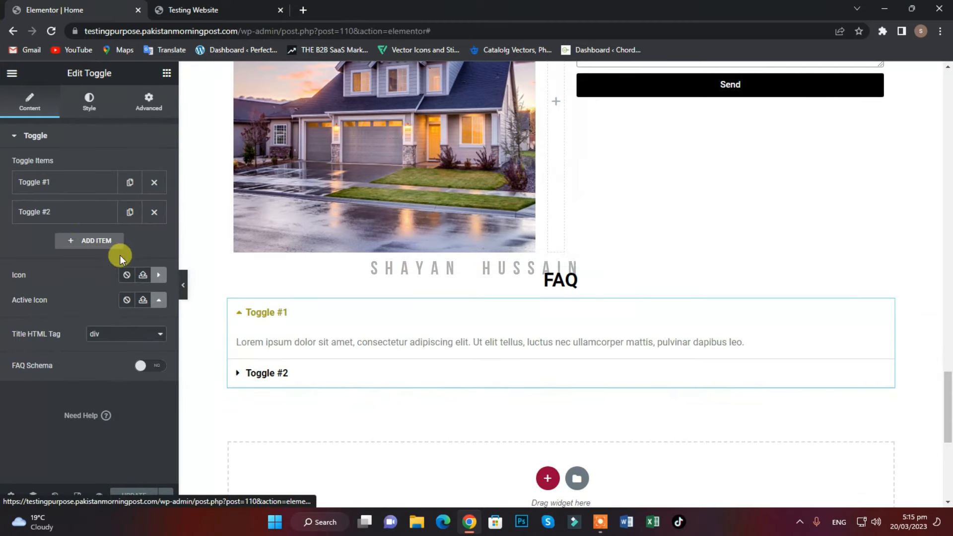
Add a third item to the Toggle widget, title it "Toggle #3", and collapse it in the preview.
left_click(85, 244)
left_click(85, 244)
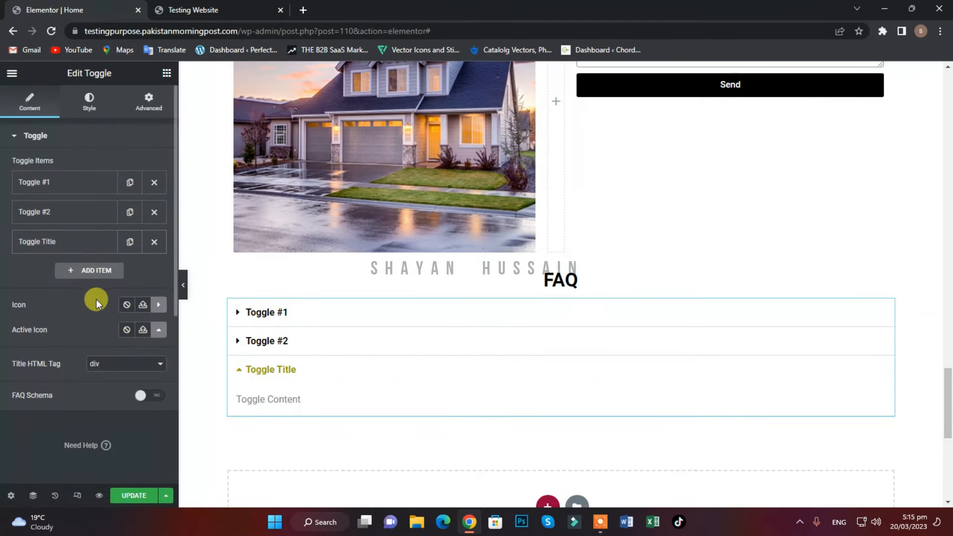
left_click(63, 242)
left_click(65, 282)
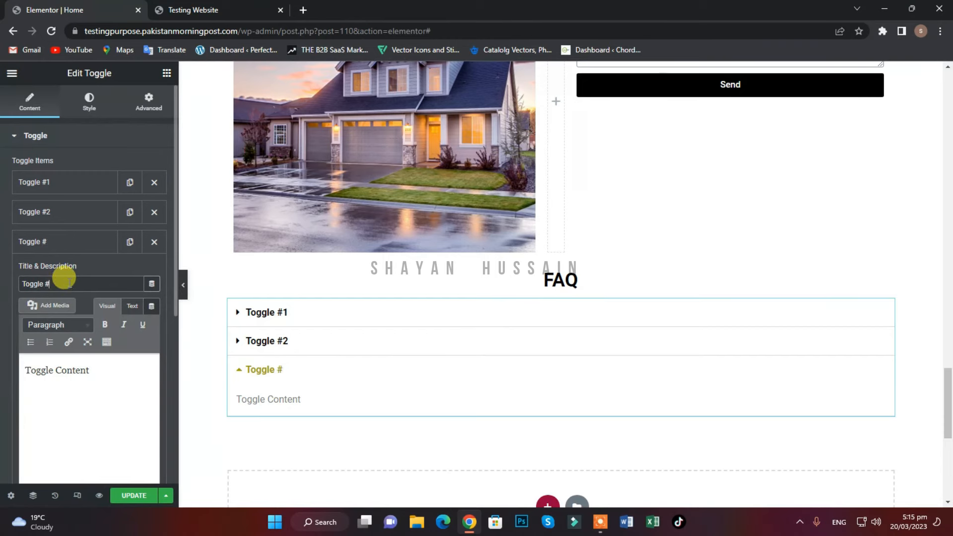
key("BackSpace")
type("3")
left_click(63, 241)
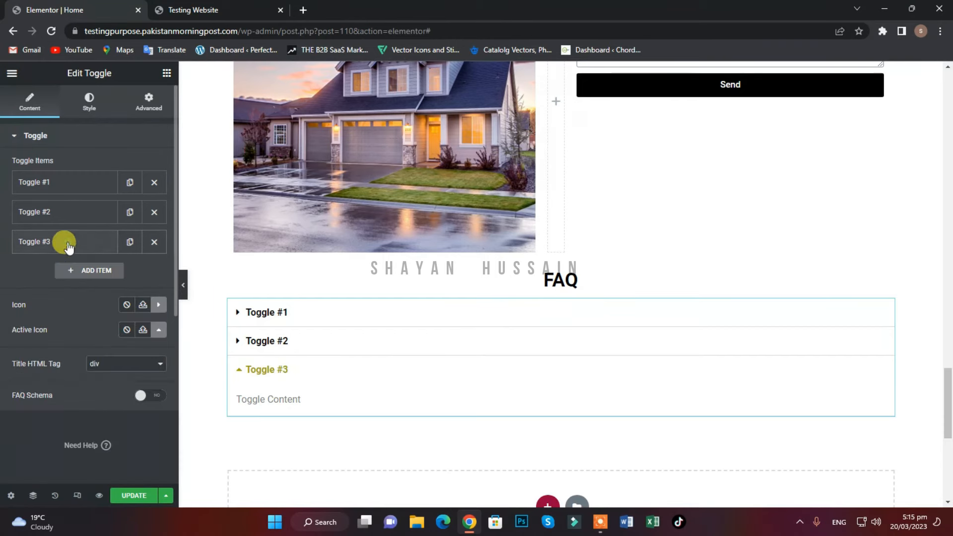
left_click(285, 377)
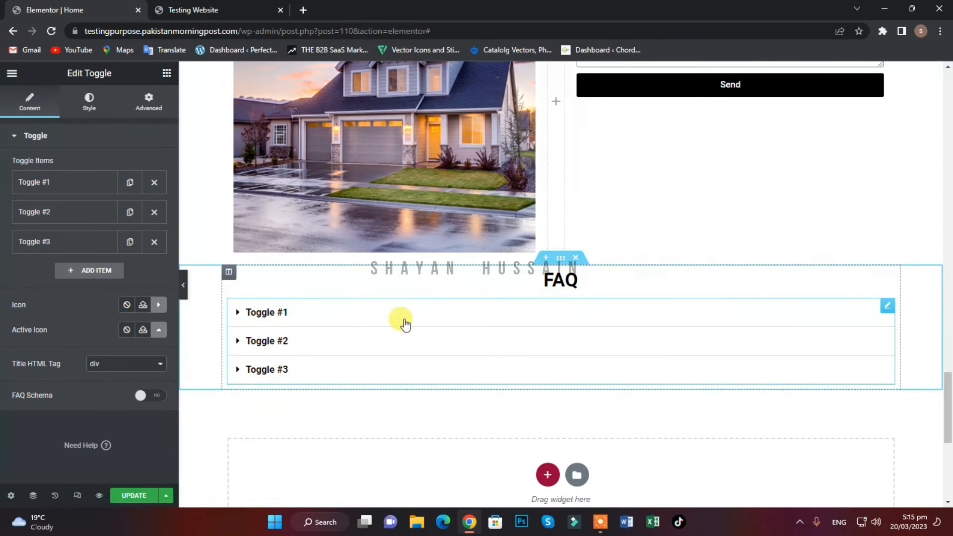
Set the Toggle widget's CSS ID to "Faqs", update the page, and collapse Toggle #3 in the preview.
left_click(147, 101)
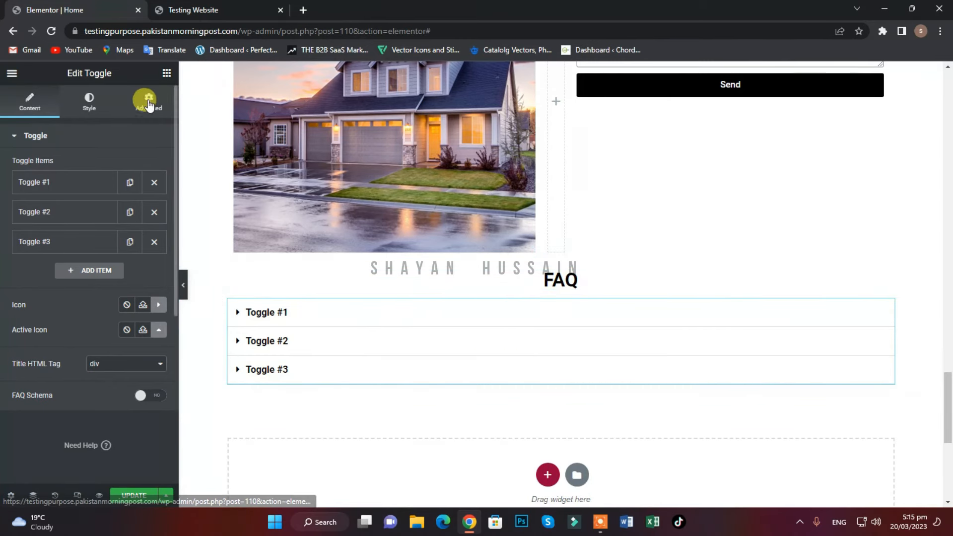
left_click(114, 338)
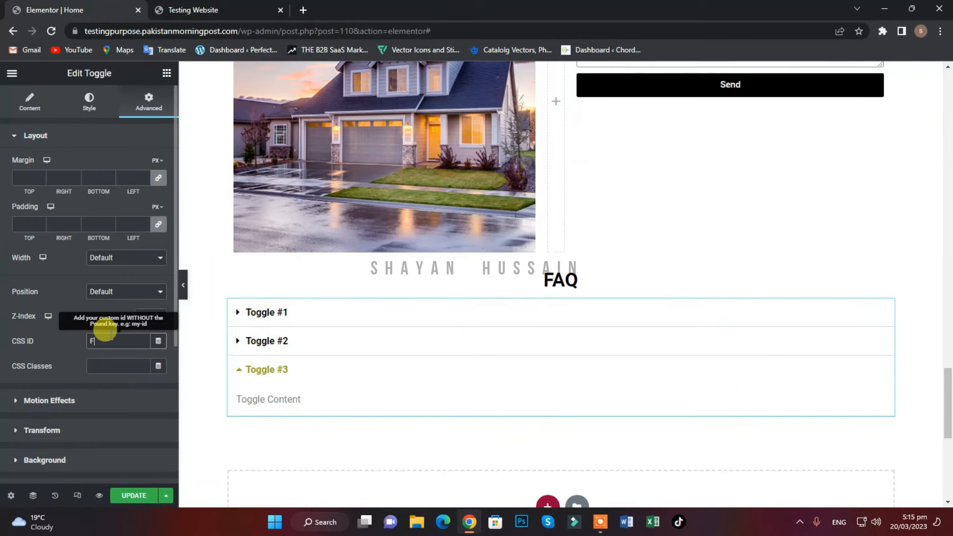
type("Faqs")
left_click(133, 495)
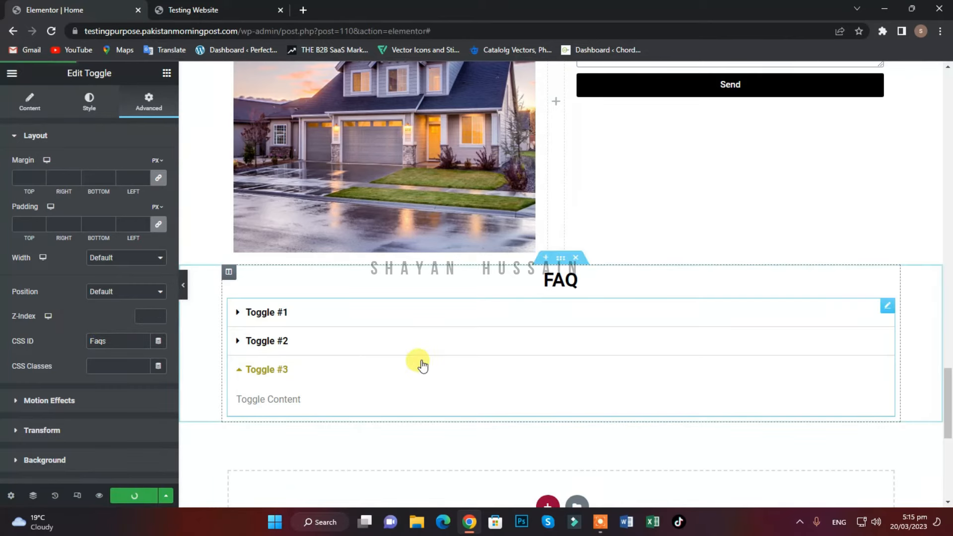
left_click(300, 368)
scroll(551, 452, "up", 1)
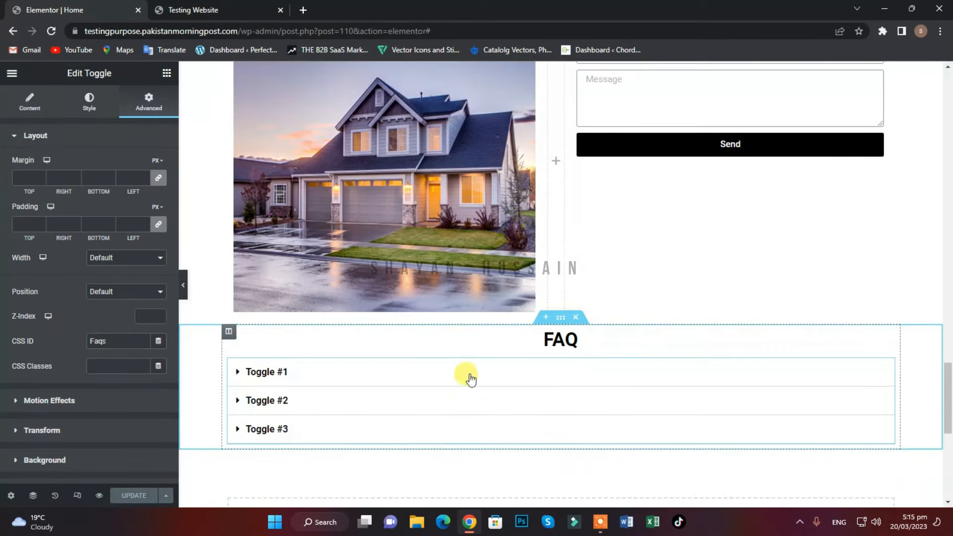
Add a two-column Inner Section below the Toggle widget in the FAQ section.
left_click(11, 72)
left_click(10, 74)
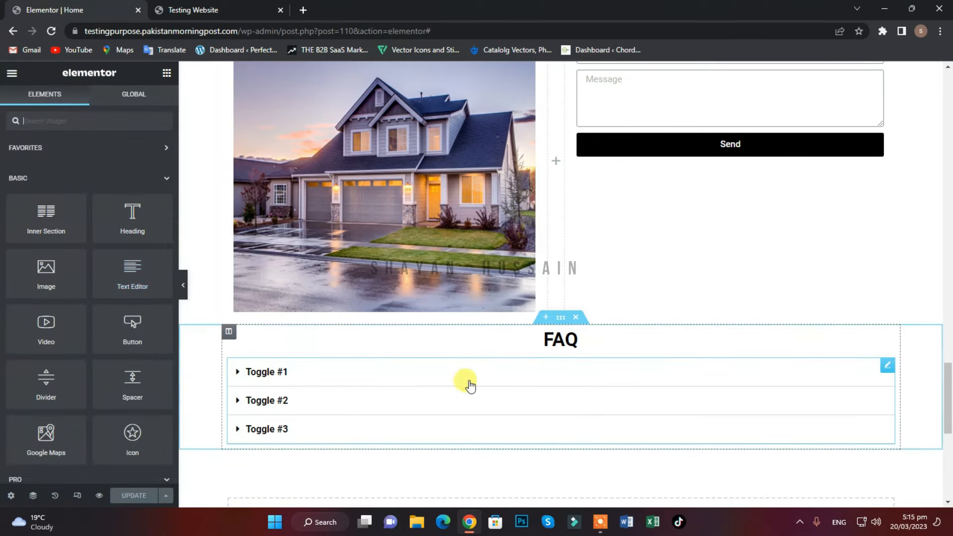
scroll(468, 384, "down", 1)
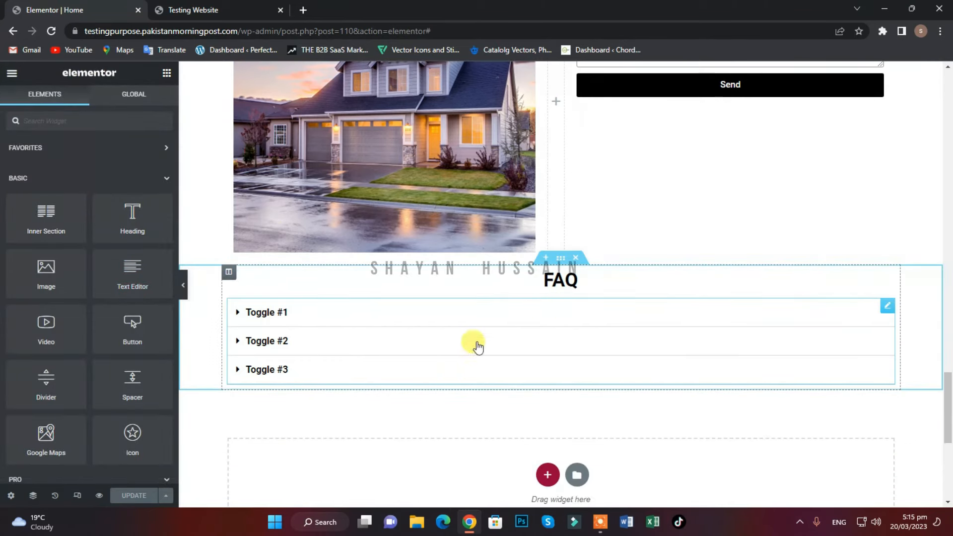
right_click(416, 338)
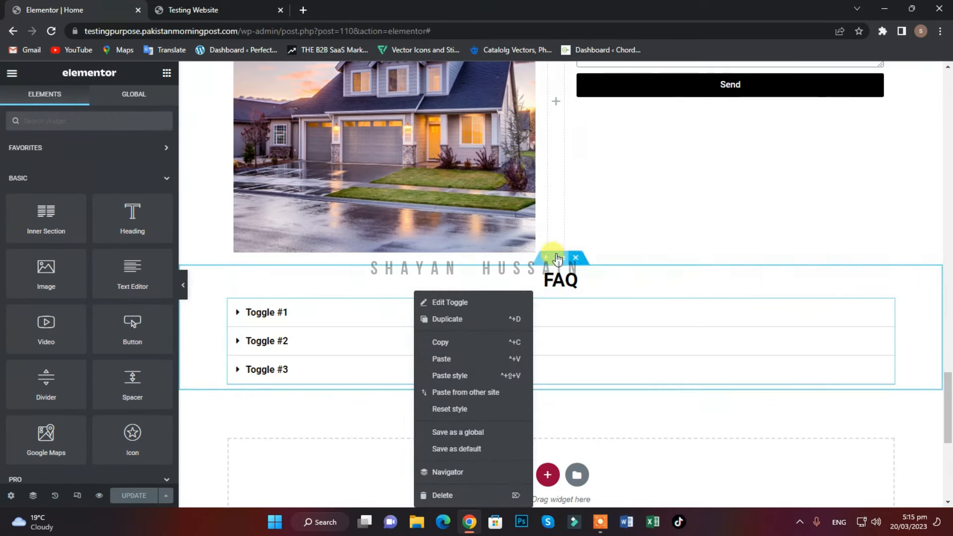
left_click(12, 73)
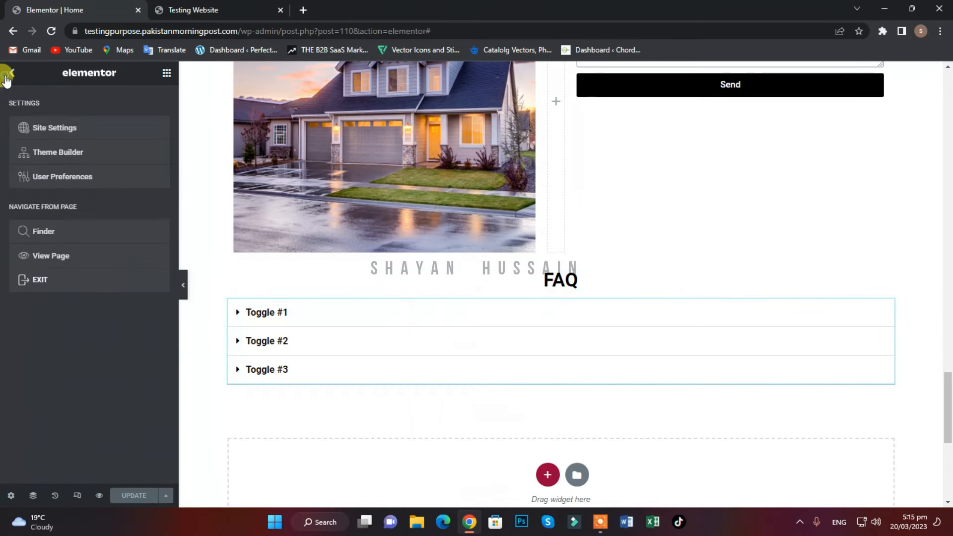
left_click(12, 73)
left_click_drag(46, 215, 517, 374)
scroll(452, 353, "down", 1)
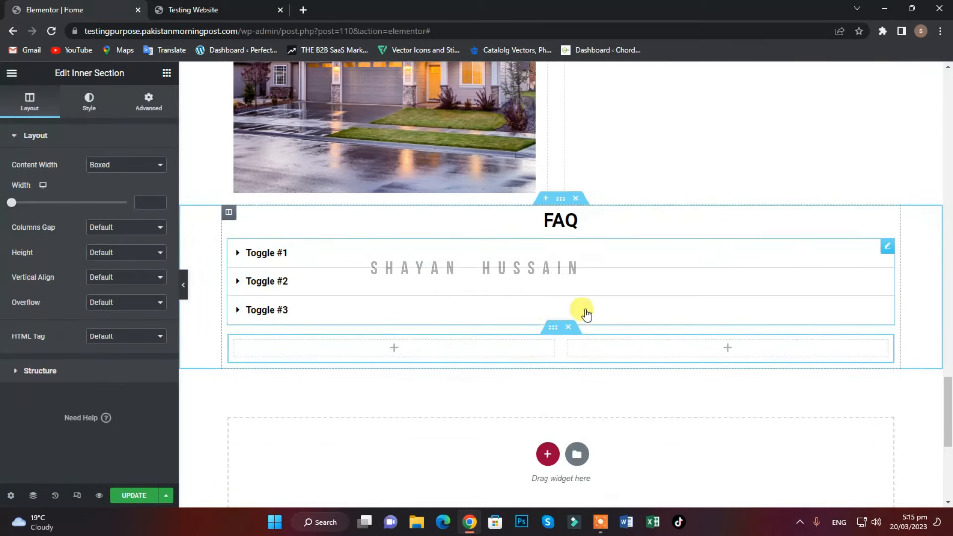
Arrange the inner section with the Toggle widget in the left column and a new Image widget in the right column.
left_click_drag(888, 247, 395, 258)
left_click_drag(547, 259, 698, 256)
left_click(167, 73)
left_click_drag(48, 252, 392, 256)
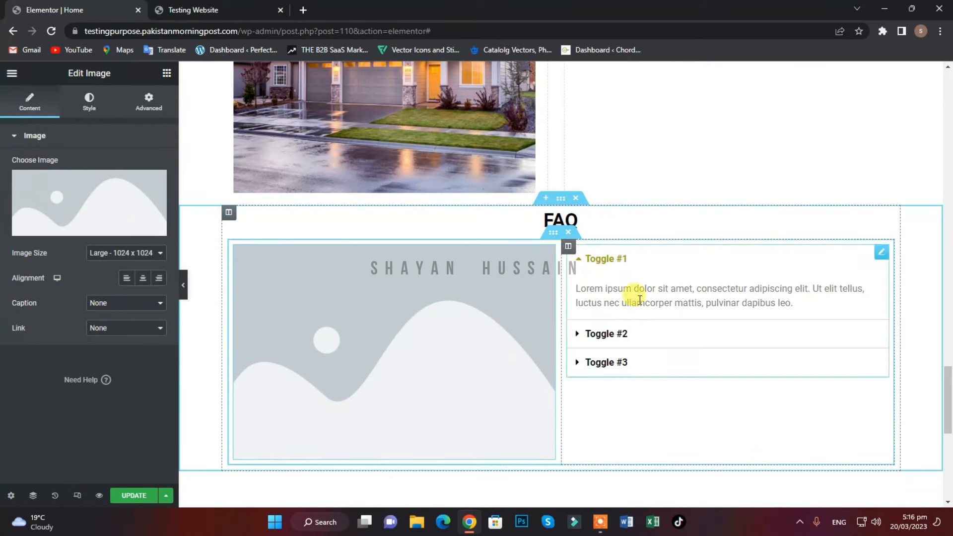
left_click_drag(879, 251, 326, 306)
left_click_drag(548, 256, 738, 290)
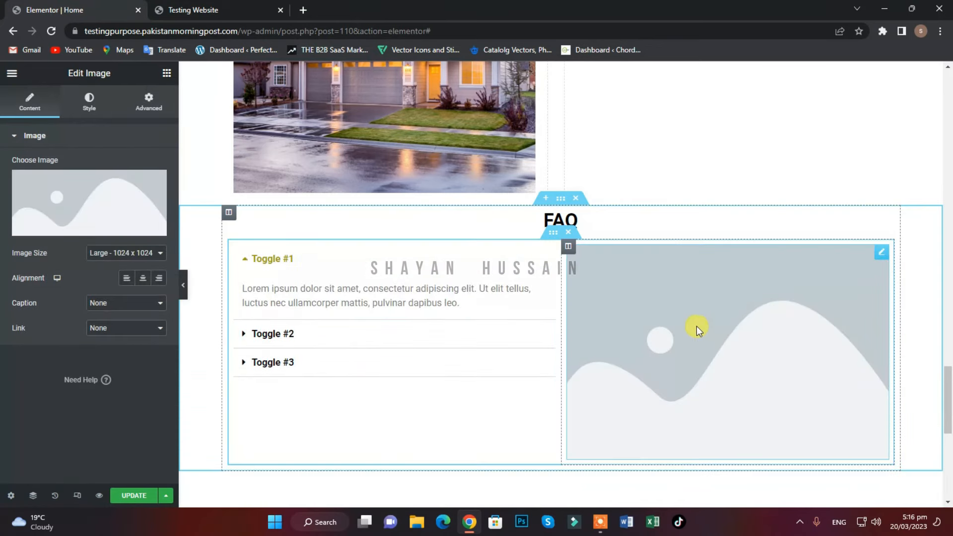
Insert the airplane photo a330-200f-large_tcm36-3480.jpg from the media library into the FAQ section's Image widget.
left_click(92, 208)
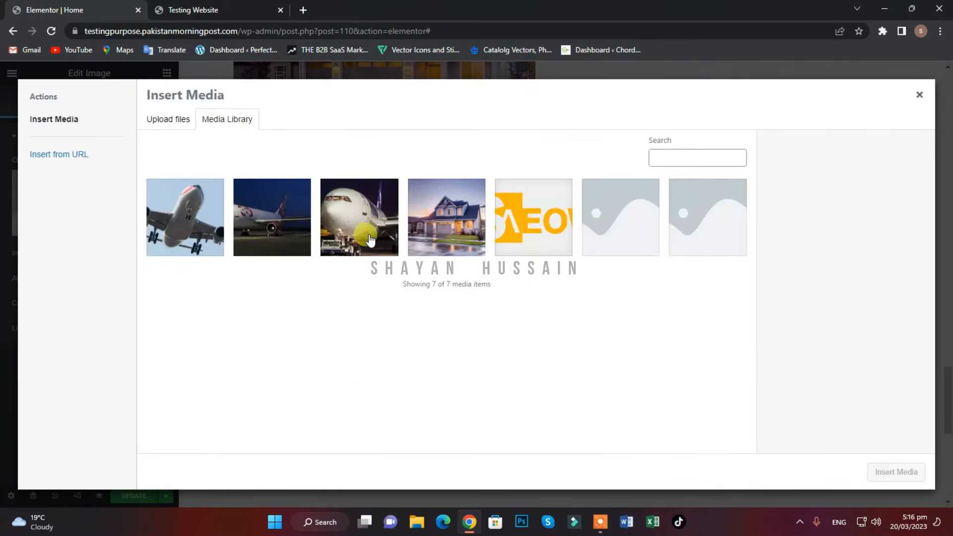
left_click(188, 200)
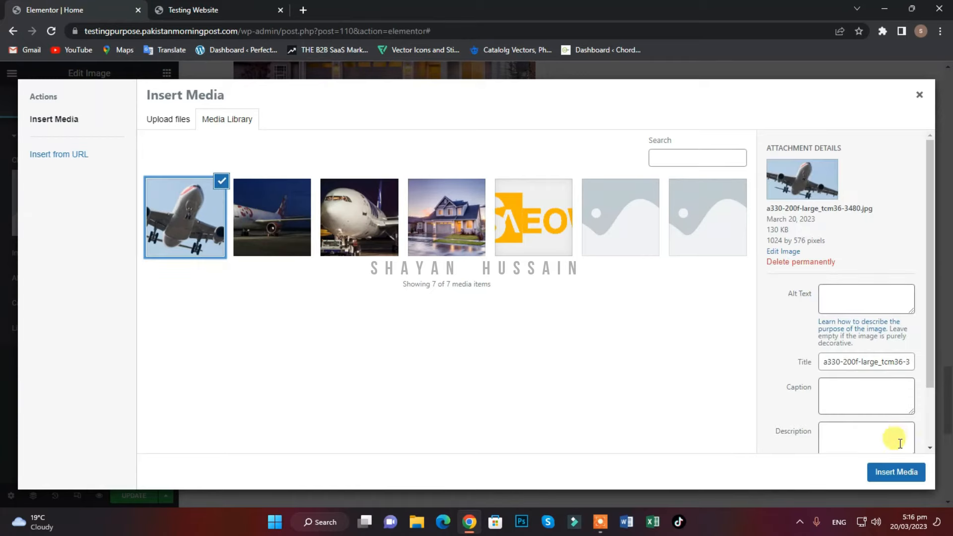
left_click(893, 473)
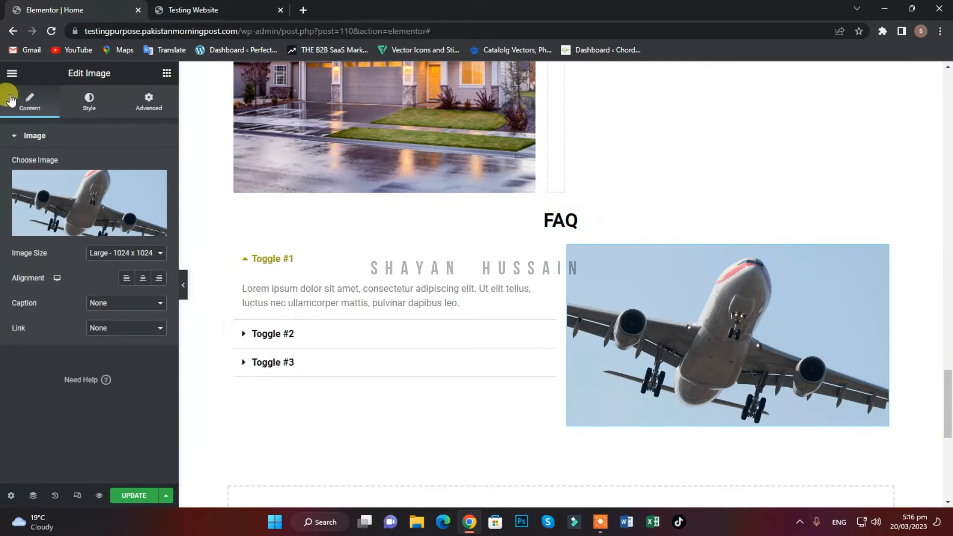
Add a Spacer widget between the "FAQ" heading and the inner section, and set its space to 10 px.
left_click(10, 75)
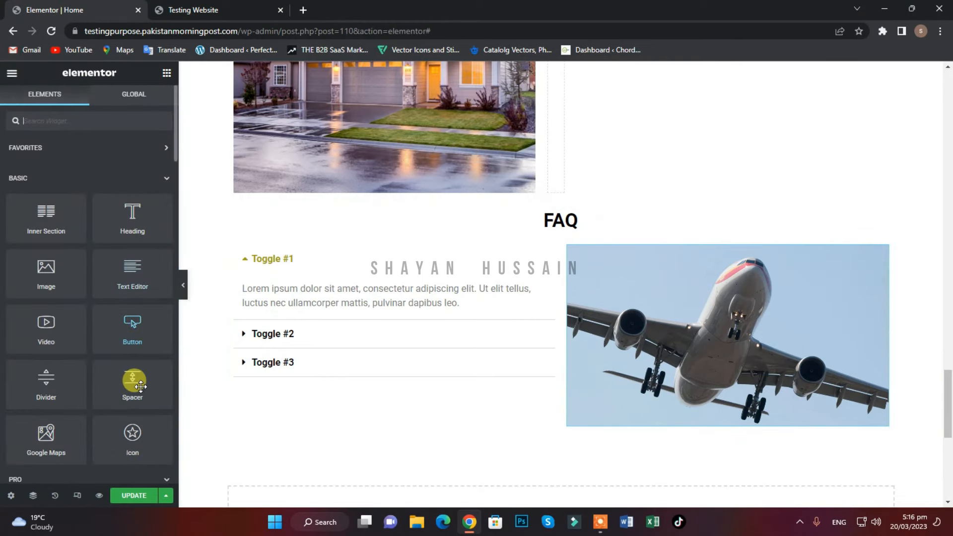
left_click_drag(141, 386, 561, 233)
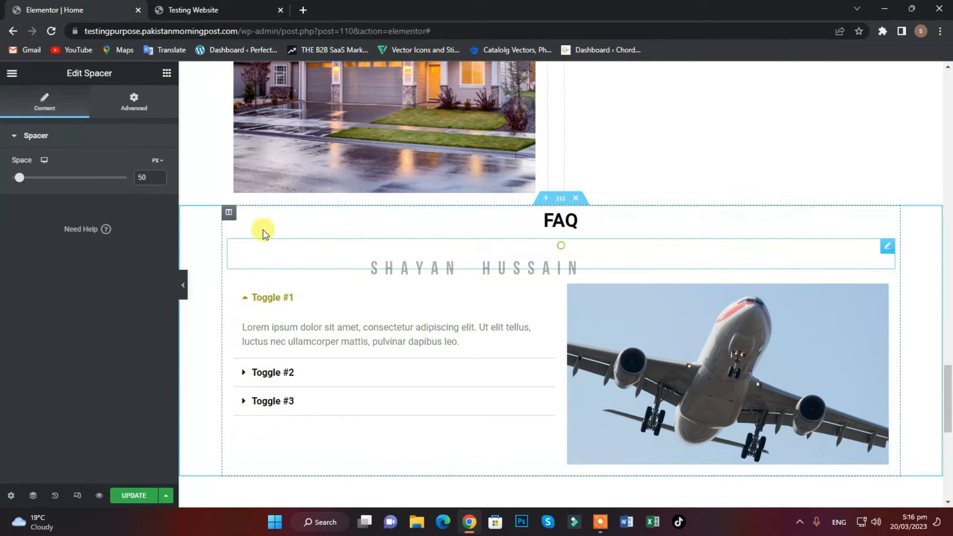
type("10")
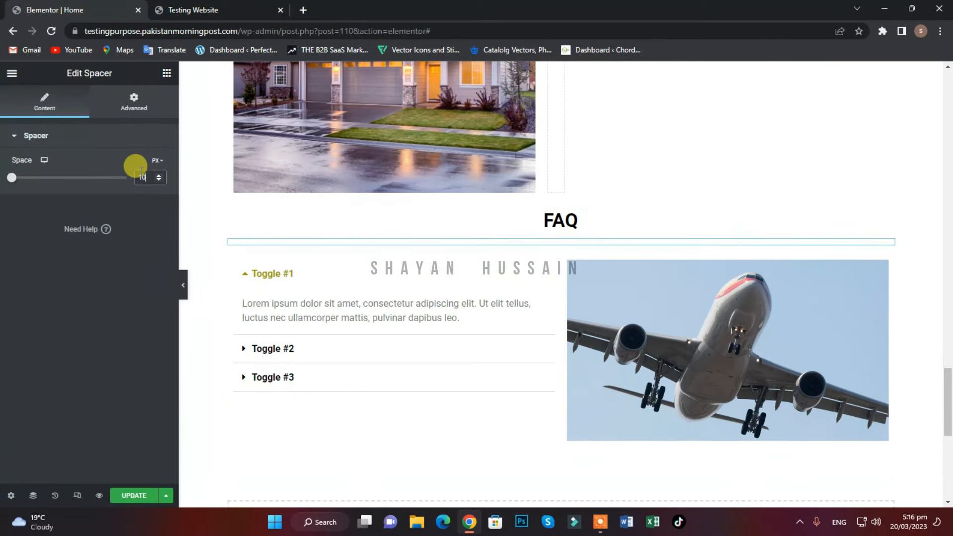
scroll(634, 154, "up", 4)
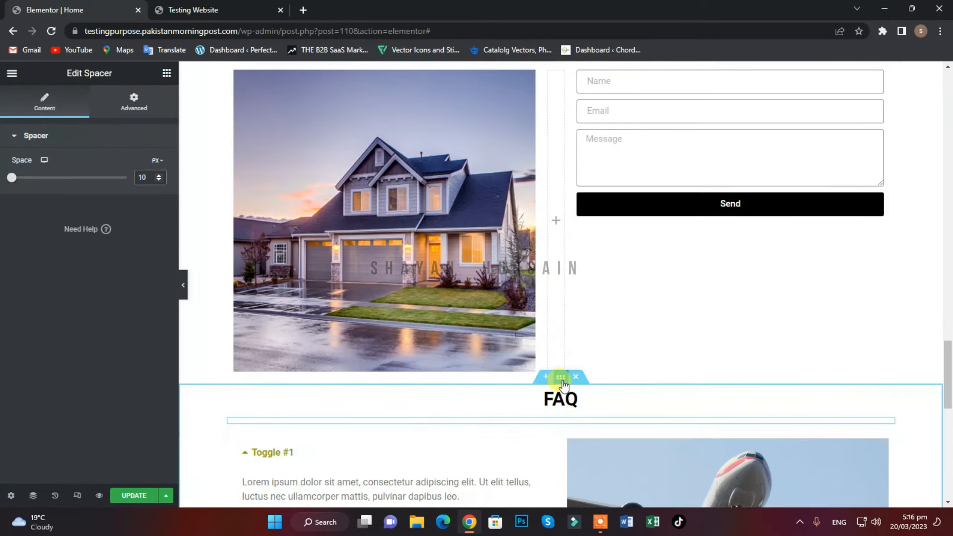
scroll(562, 382, "down", 2)
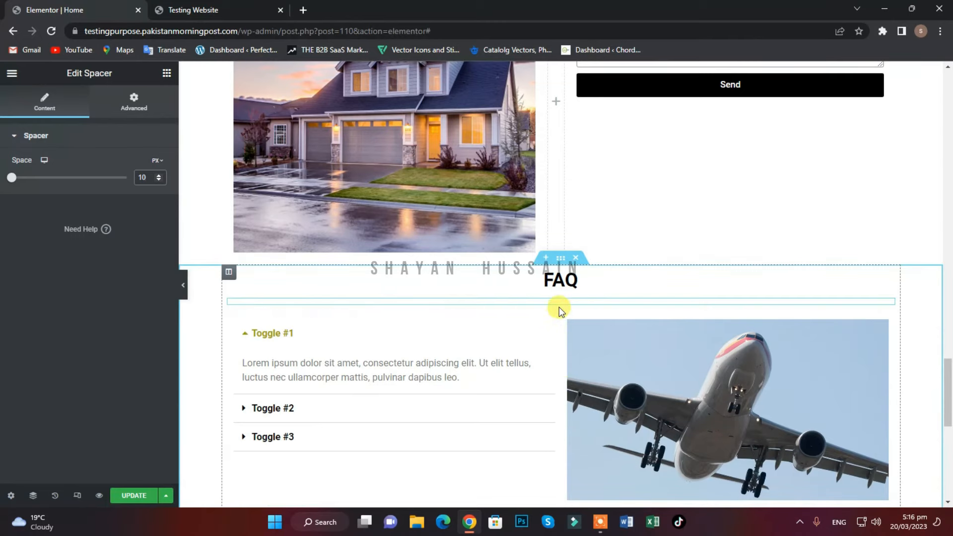
left_click_drag(562, 282, 564, 308)
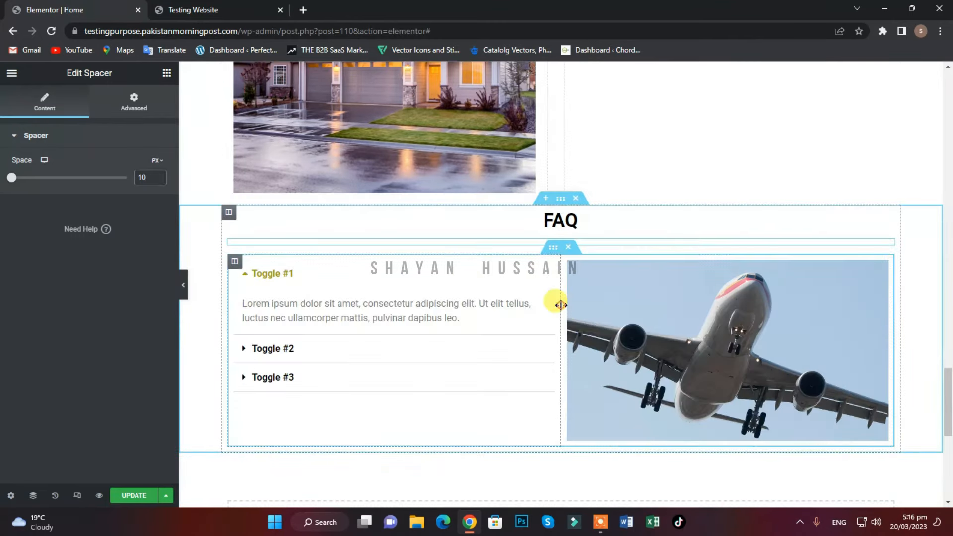
Add an empty column between the toggles and the airplane image, and narrow it to about 4.5% as a gap.
right_click(563, 307)
left_click(605, 357)
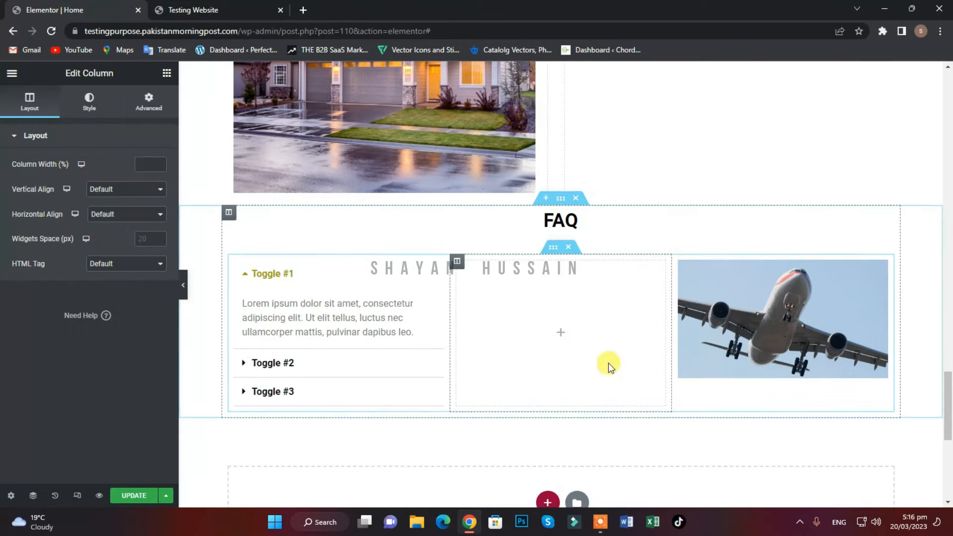
left_click_drag(659, 316, 572, 314)
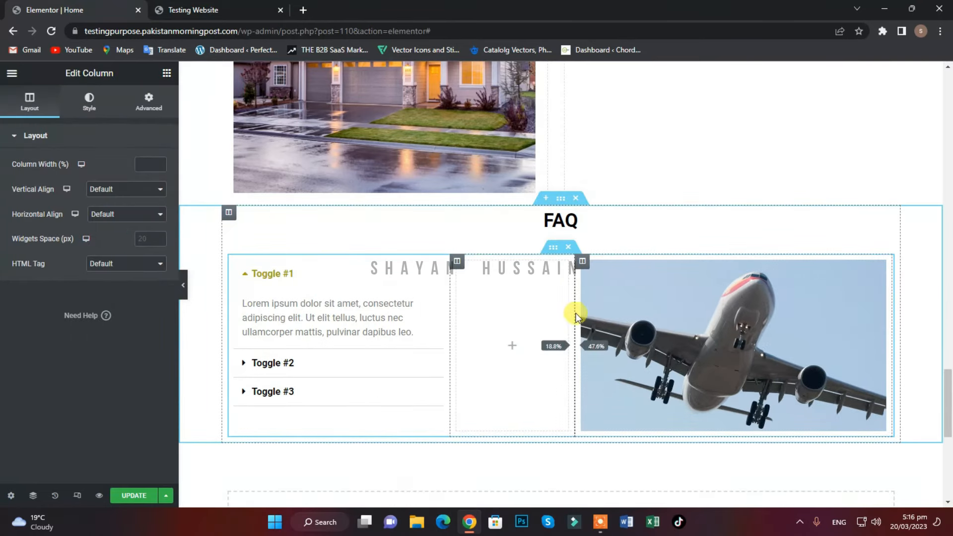
left_click_drag(451, 319, 541, 323)
scroll(366, 387, "up", 1)
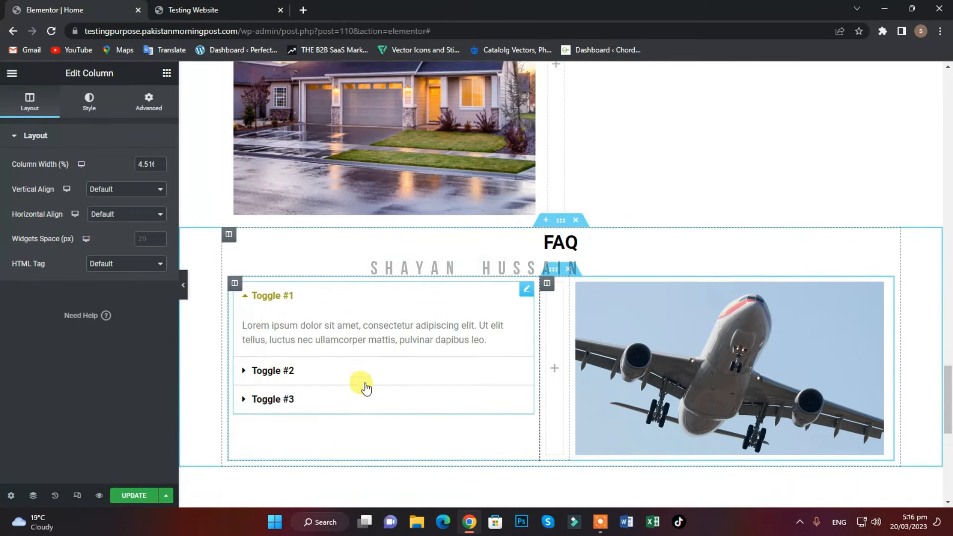
Add a Spacer widget above the "FAQ" heading.
scroll(366, 387, "up", 2)
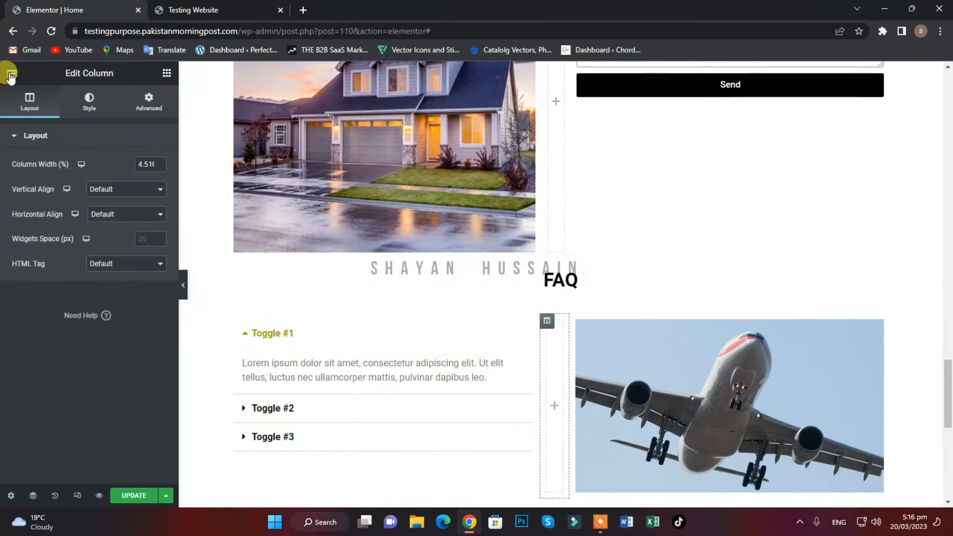
left_click(10, 74)
left_click_drag(153, 382, 559, 272)
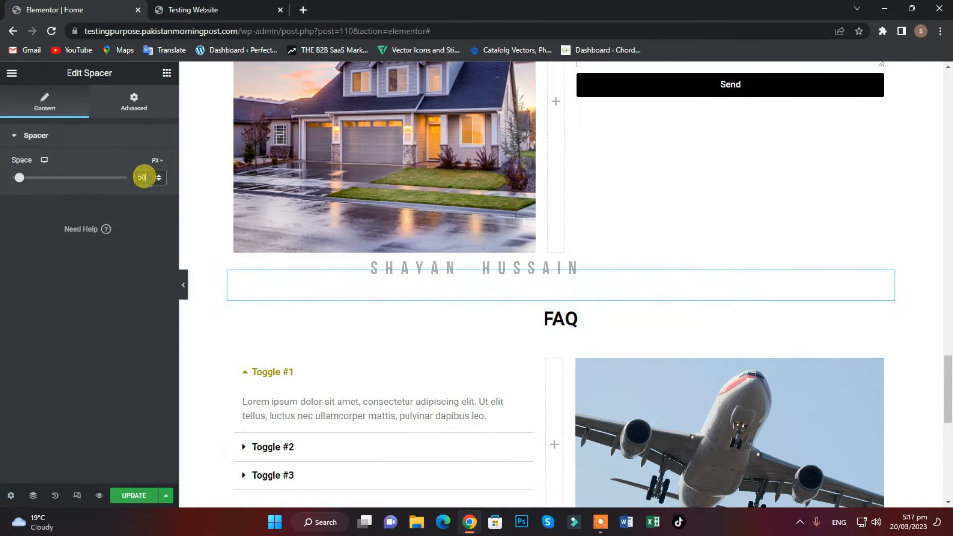
Review the page's layout and spacing from the Services section down to the FAQ section.
scroll(621, 315, "up", 5)
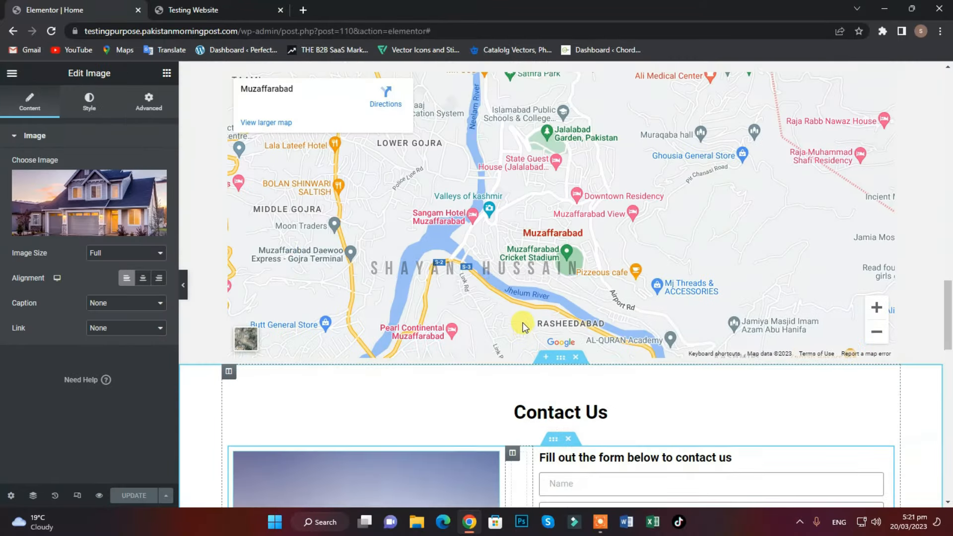
scroll(522, 325, "up", 3)
scroll(610, 319, "down", 18)
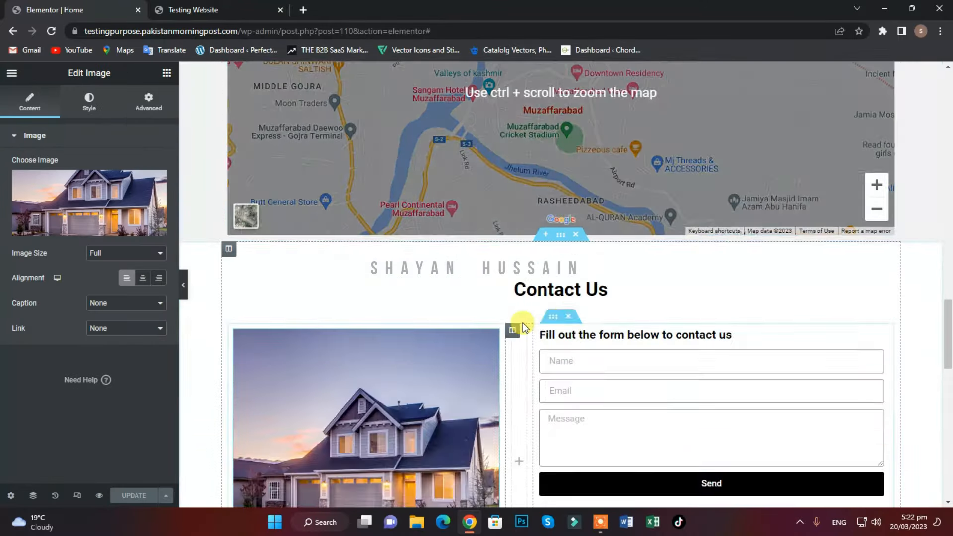
scroll(604, 306, "up", 3)
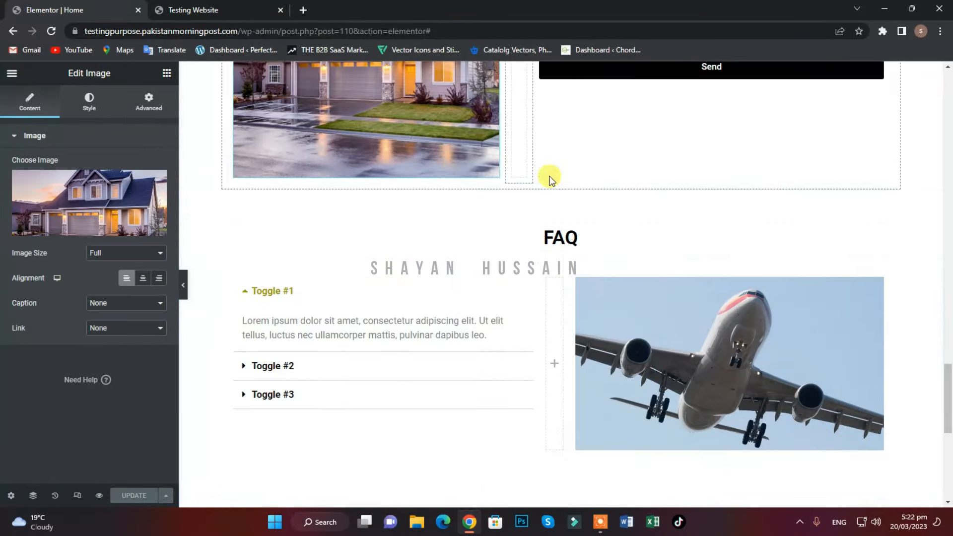
scroll(544, 249, "up", 9)
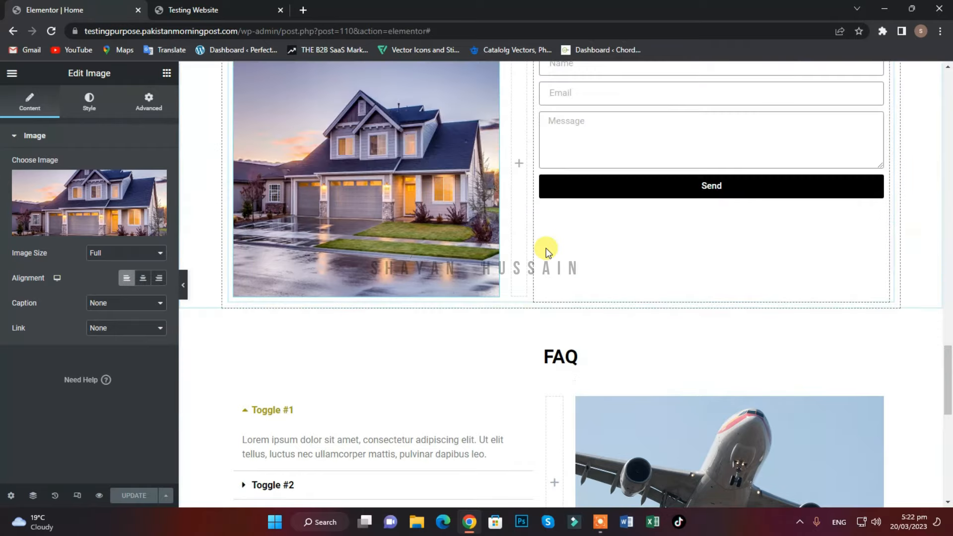
scroll(548, 248, "up", 12)
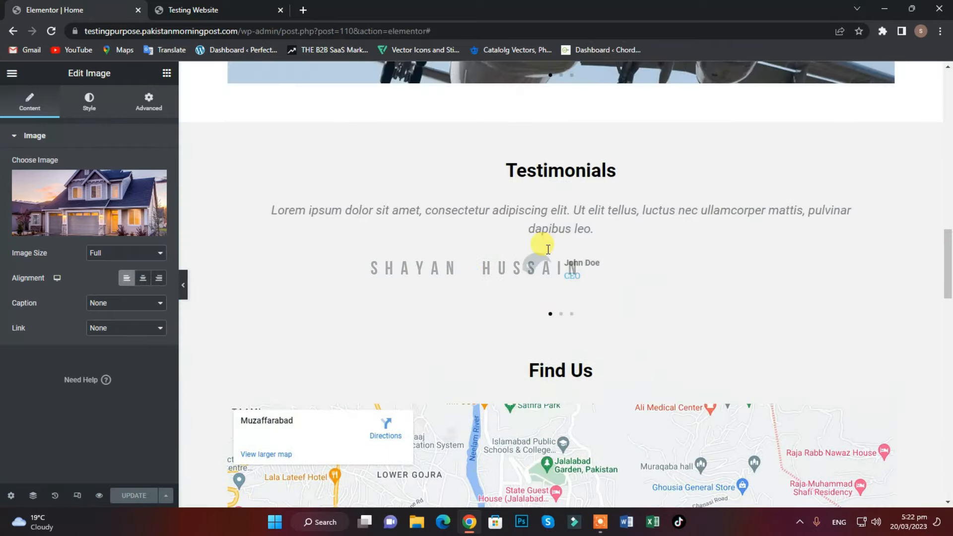
scroll(548, 249, "down", 1)
scroll(547, 249, "up", 3)
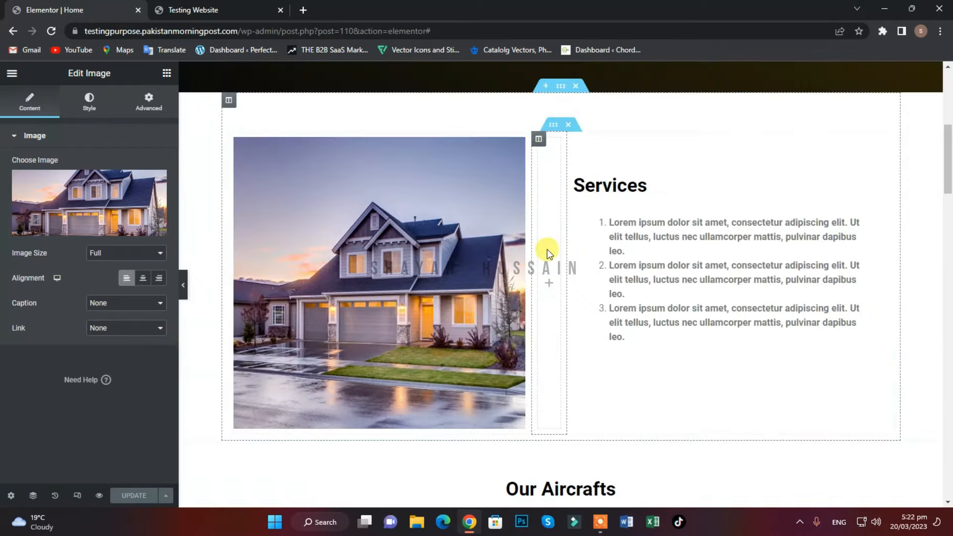
scroll(546, 249, "down", 9)
scroll(546, 247, "down", 10)
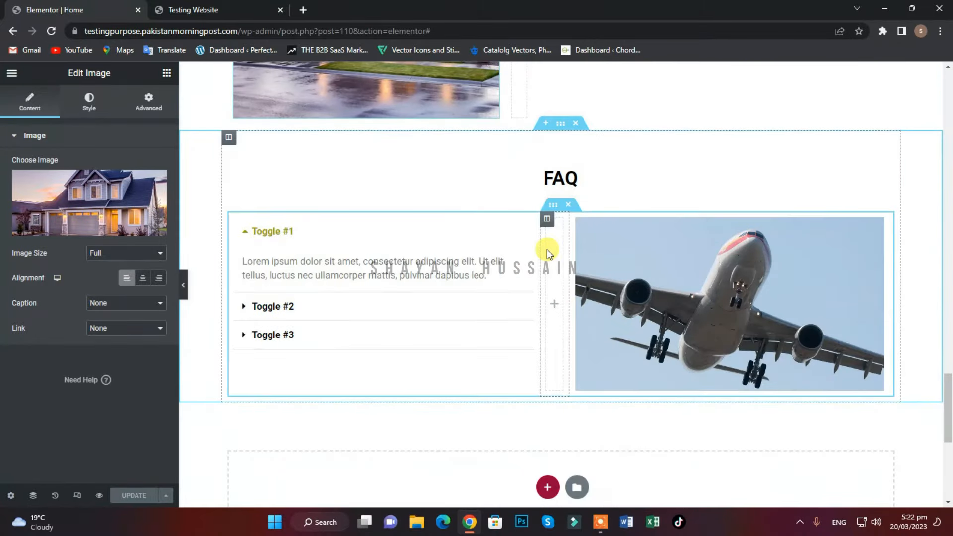
scroll(547, 249, "down", 5)
Open the structure choices for a new section and add a Spacer widget below the FAQ section's columns.
left_click(547, 249)
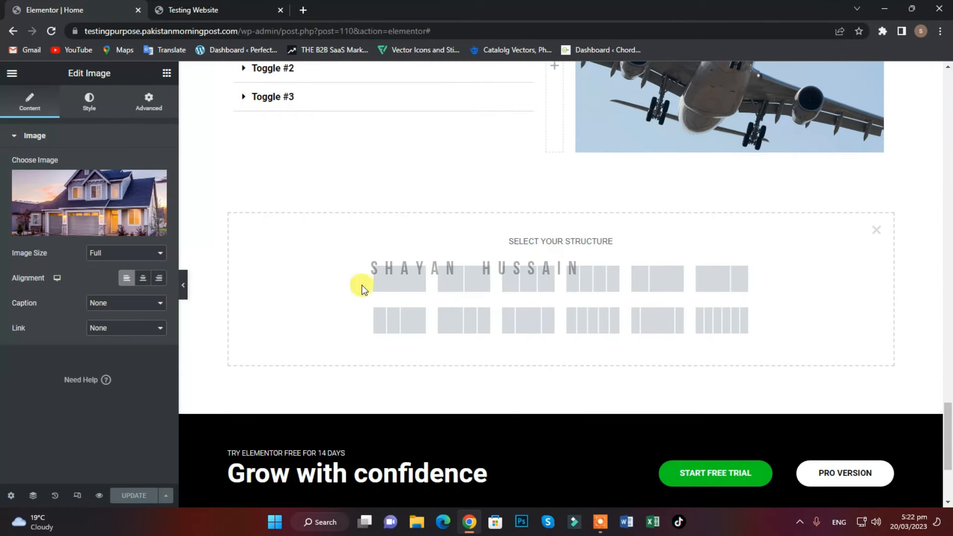
left_click(12, 73)
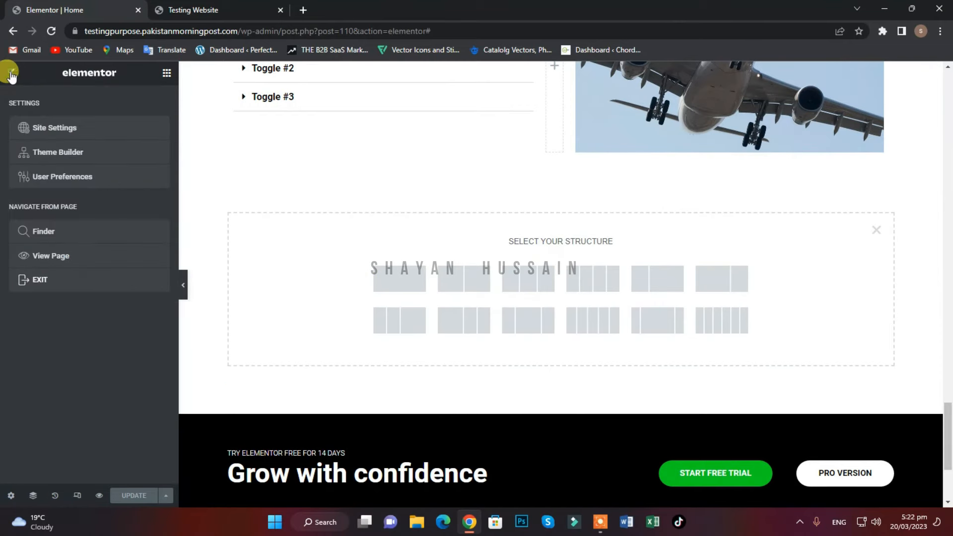
left_click(12, 74)
left_click_drag(159, 366, 491, 154)
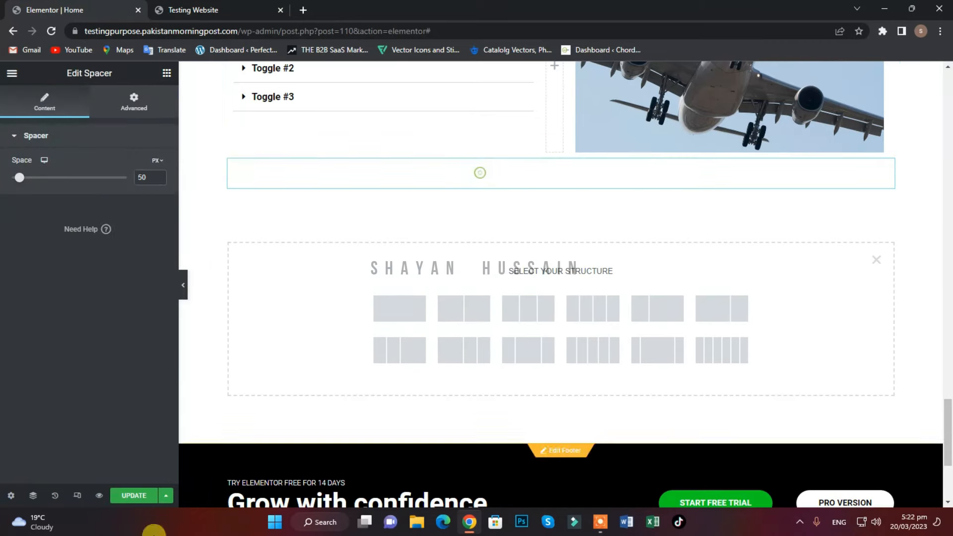
Save the page with the new Spacer below the FAQ columns and check the section's spacing in the editor.
left_click(132, 494)
scroll(600, 382, "up", 5)
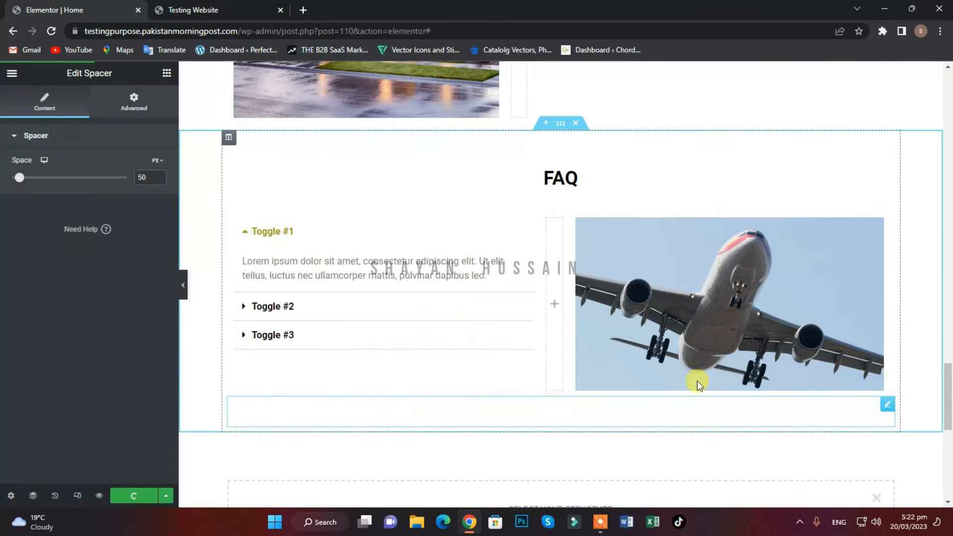
scroll(697, 380, "down", 5)
scroll(429, 372, "up", 4)
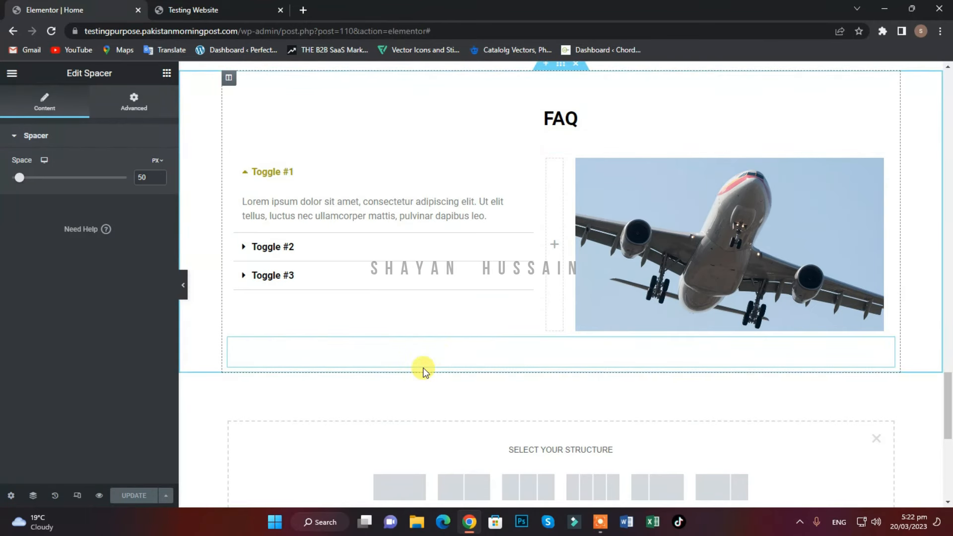
Reload the live website and check the FAQ section's layout and spacing down to the footer.
left_click(238, 10)
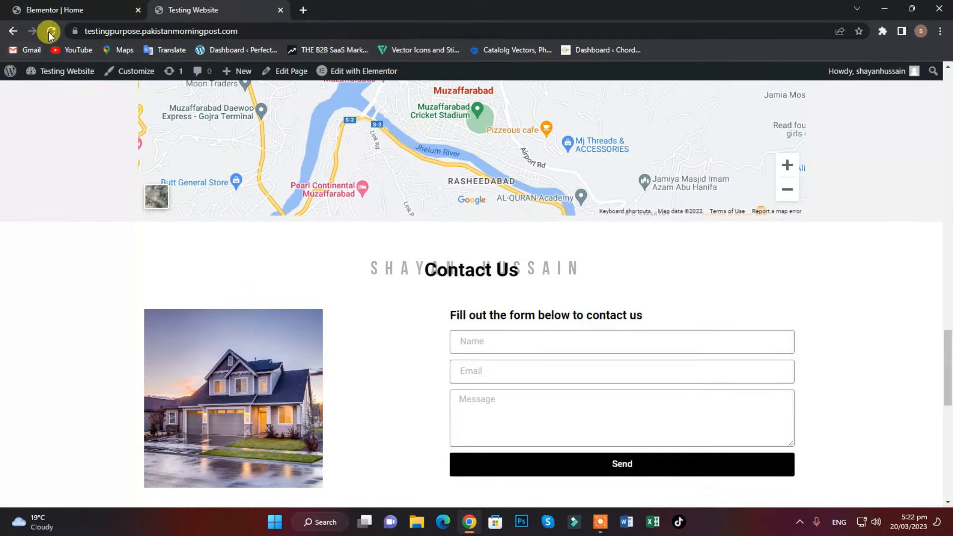
left_click(52, 31)
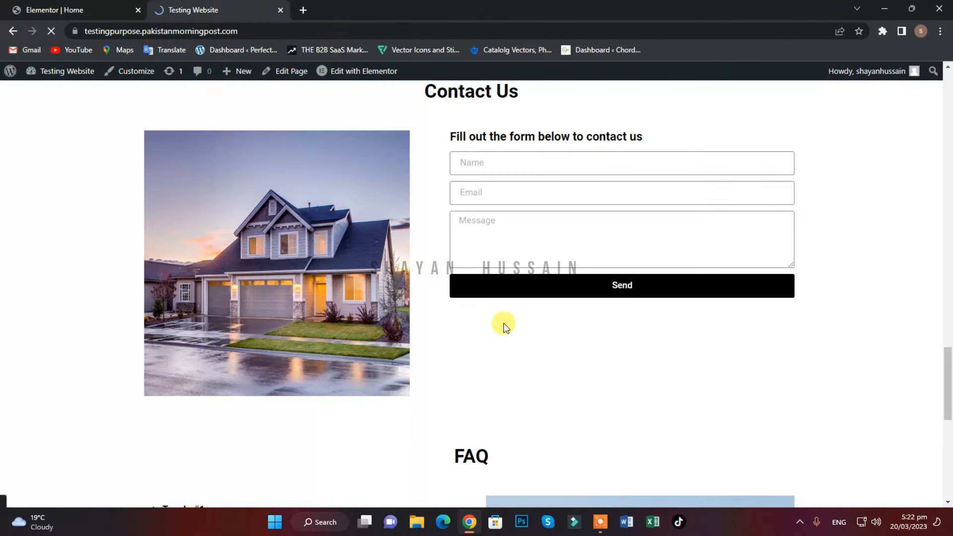
scroll(503, 325, "down", 8)
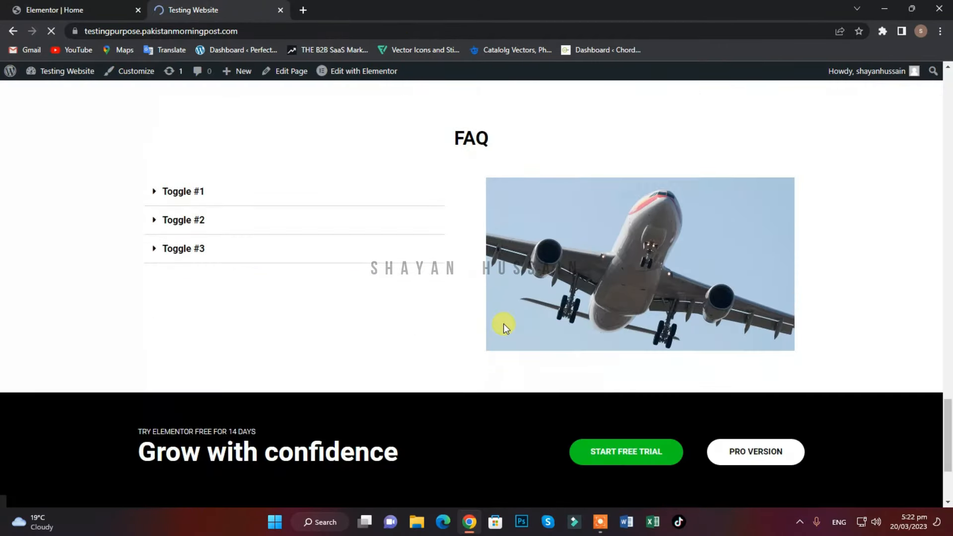
scroll(503, 325, "up", 4)
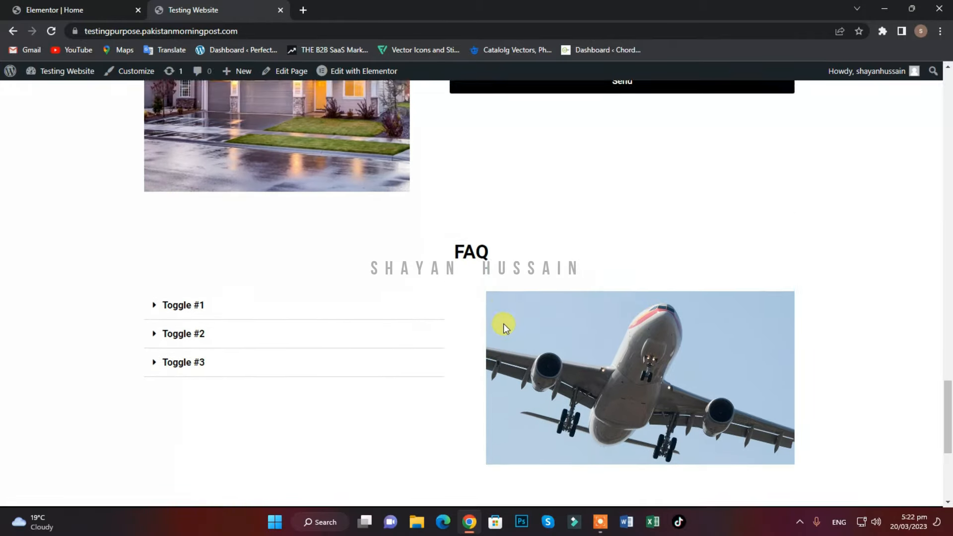
scroll(504, 325, "down", 3)
scroll(516, 323, "up", 2)
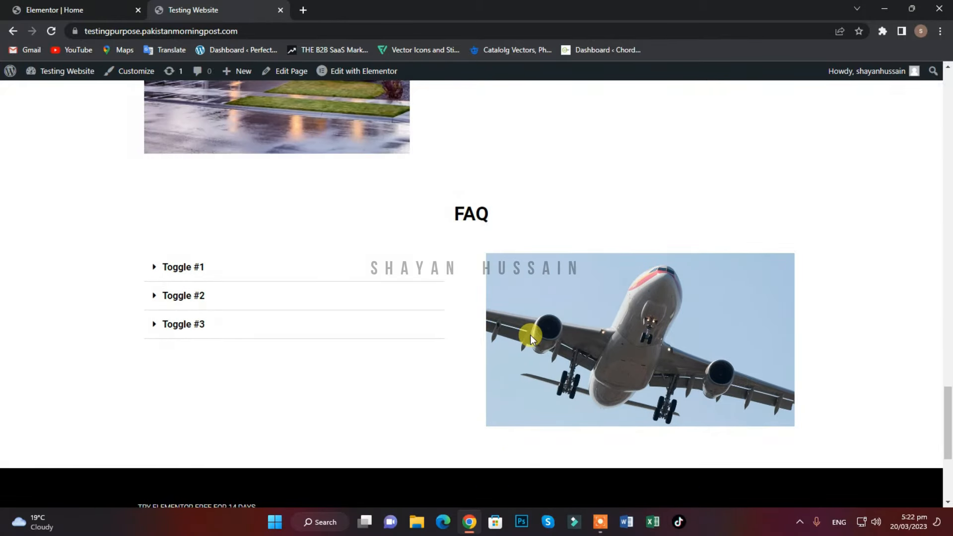
Give the FAQ section a classic background with the colour #F2F2F2 in the Elementor editor.
left_click(100, 7)
scroll(541, 359, "down", 3)
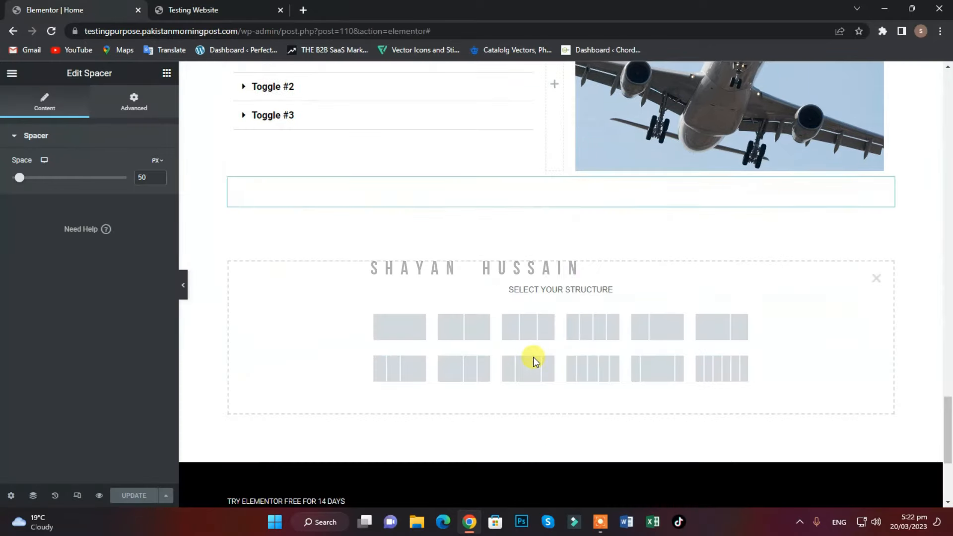
scroll(536, 144, "up", 4)
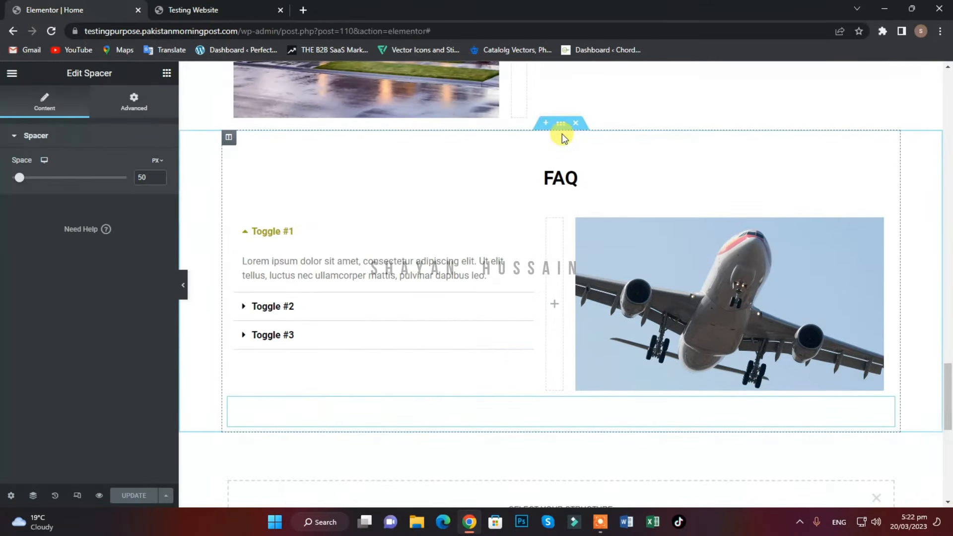
scroll(553, 389, "up", 3)
scroll(542, 171, "down", 3)
left_click(560, 123)
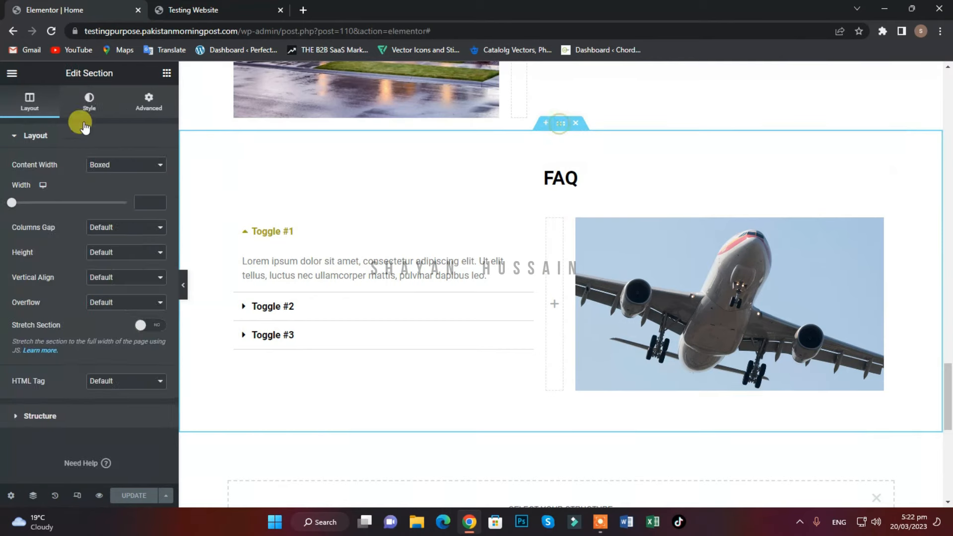
left_click(84, 124)
left_click(112, 192)
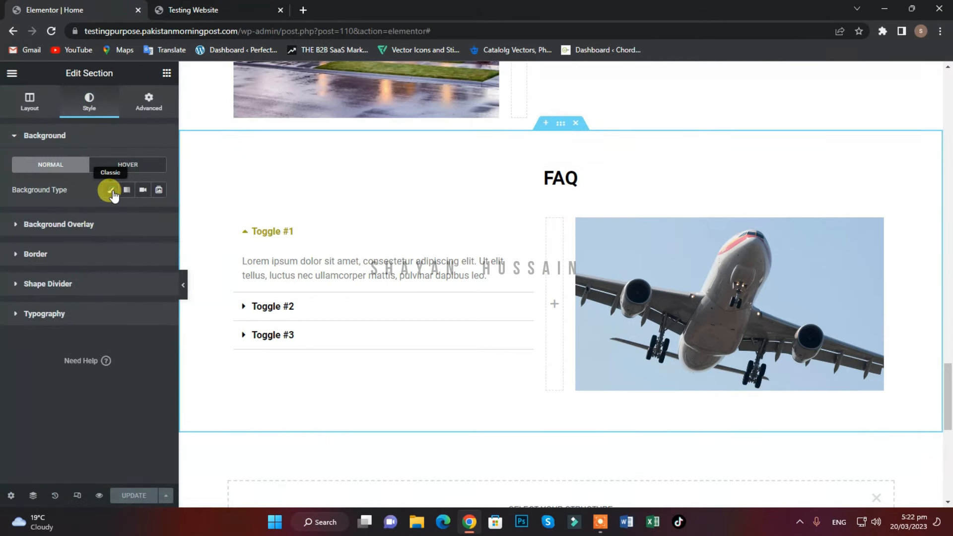
left_click(158, 214)
double_click(37, 396)
right_click(39, 396)
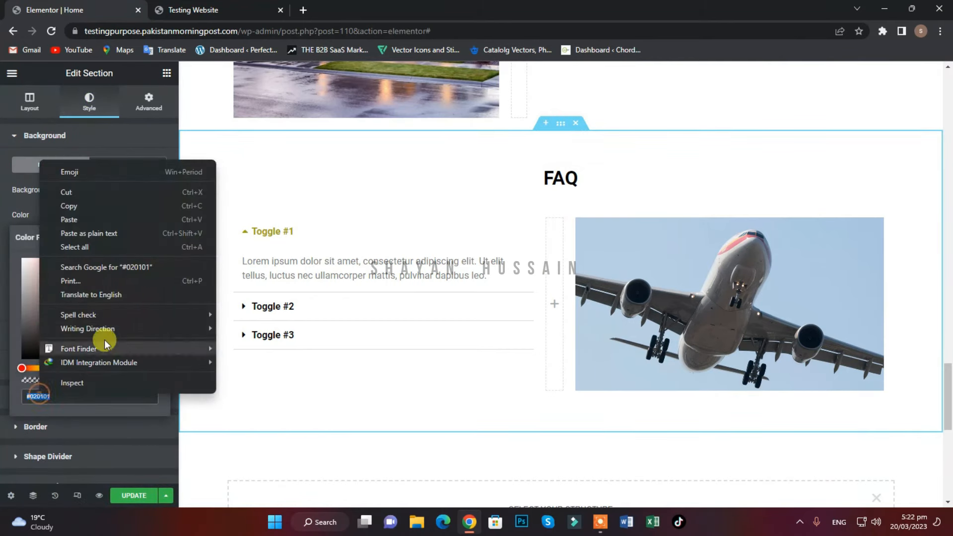
left_click(76, 219)
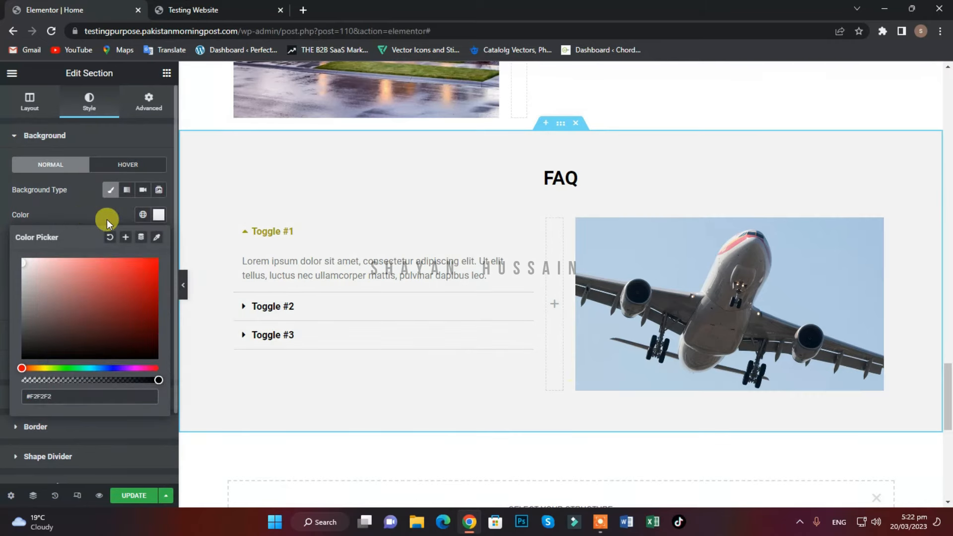
Add a Spacer widget below the Contact Us section's columns and set its space to 20 px.
scroll(479, 144, "up", 2)
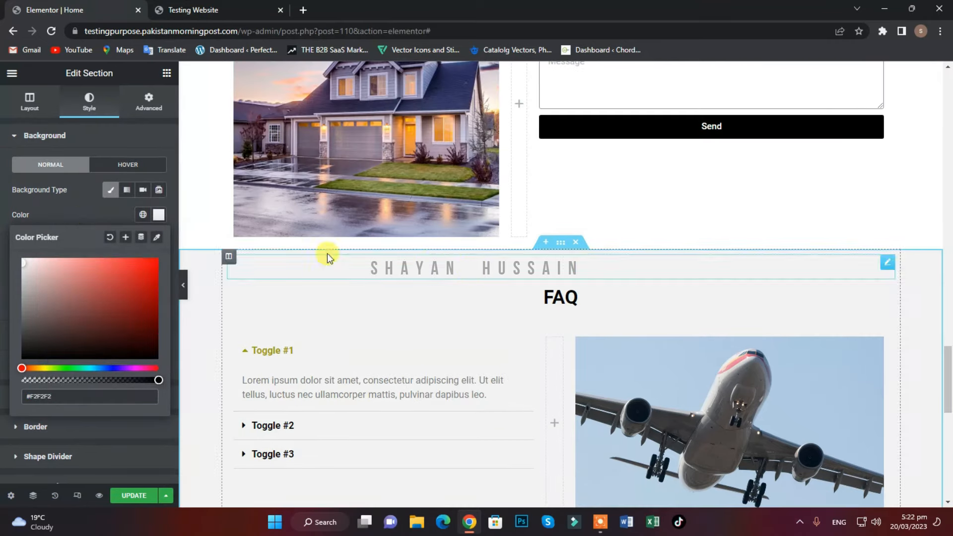
left_click(12, 75)
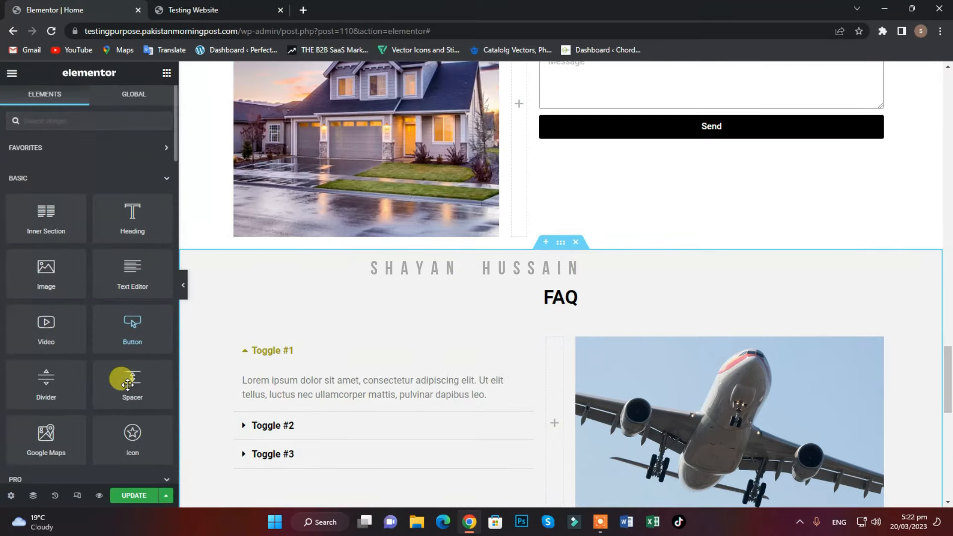
left_click_drag(128, 385, 443, 239)
left_click(142, 178)
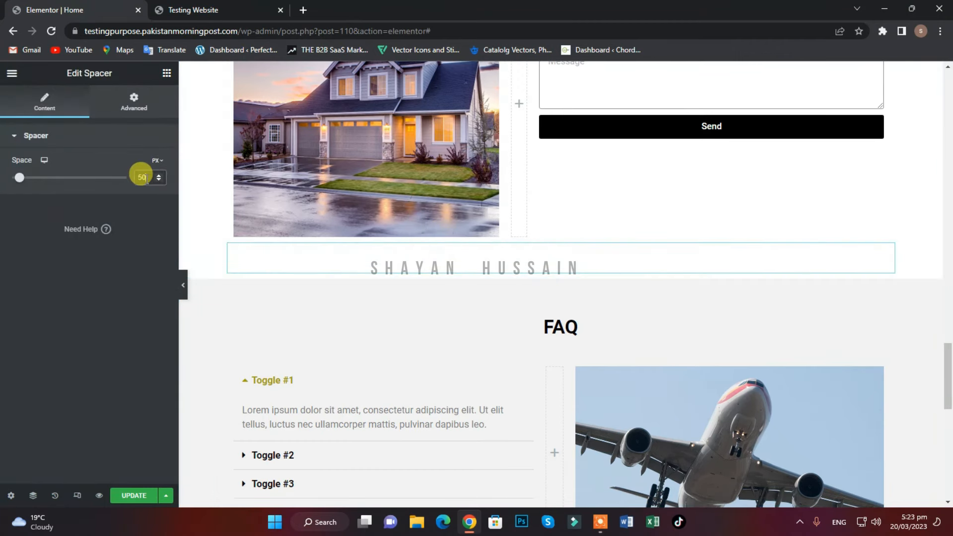
type("20")
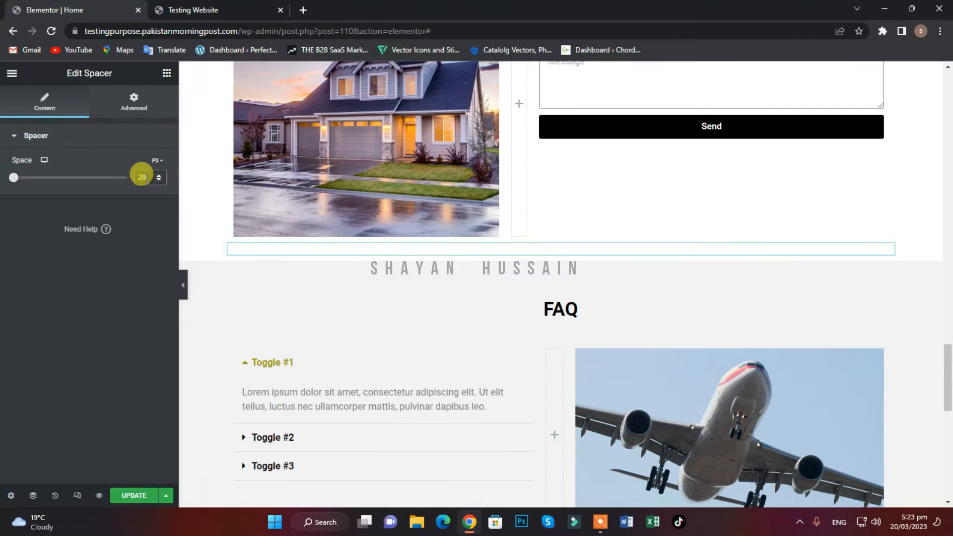
Examine the Spacer above the Testimonials heading and compare the spacing around the Contact Us and FAQ sections.
scroll(506, 319, "up", 5)
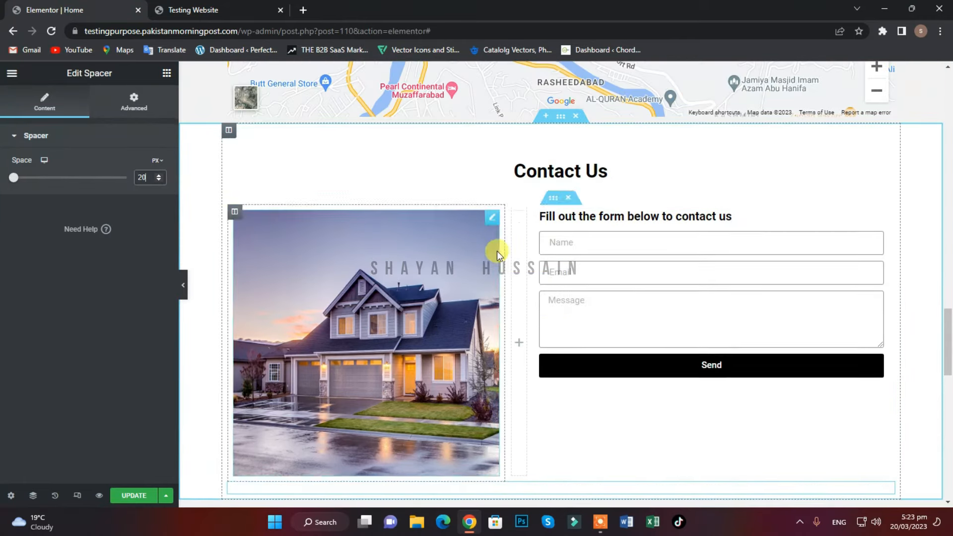
scroll(496, 252, "up", 10)
scroll(526, 273, "up", 1)
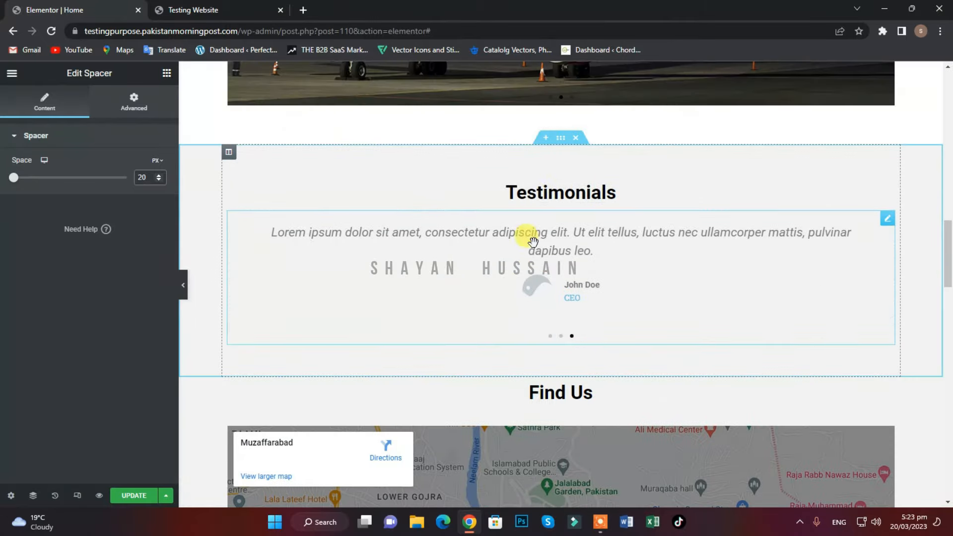
left_click(547, 171)
scroll(505, 301, "up", 3)
scroll(517, 344, "down", 18)
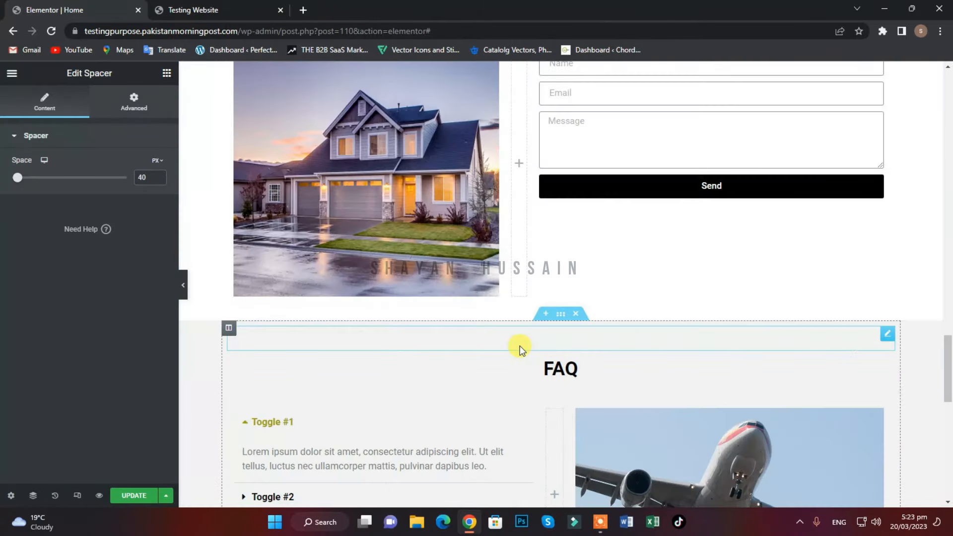
scroll(520, 344, "up", 4)
scroll(553, 231, "down", 5)
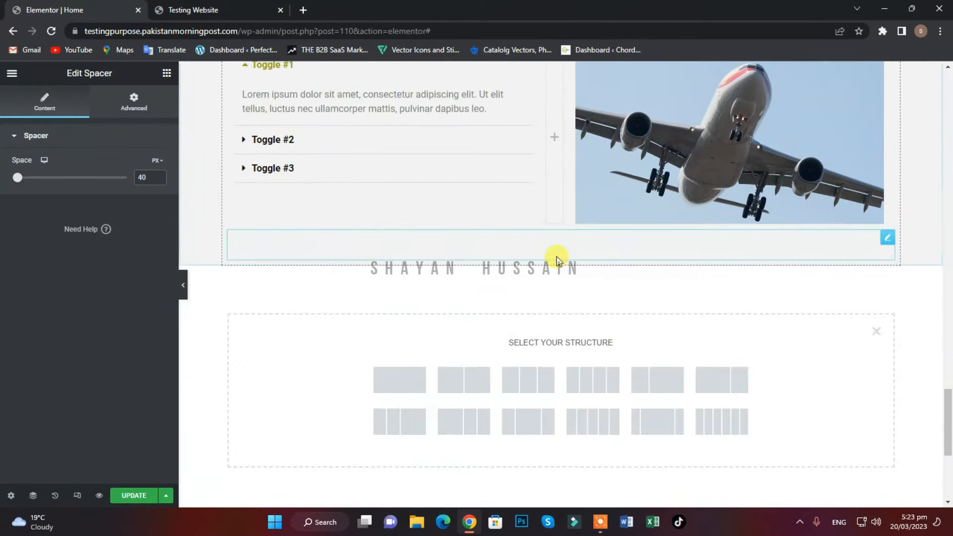
scroll(557, 257, "up", 6)
Set the Spacer below the Contact Us columns to 30 px and save the page.
left_click(488, 306)
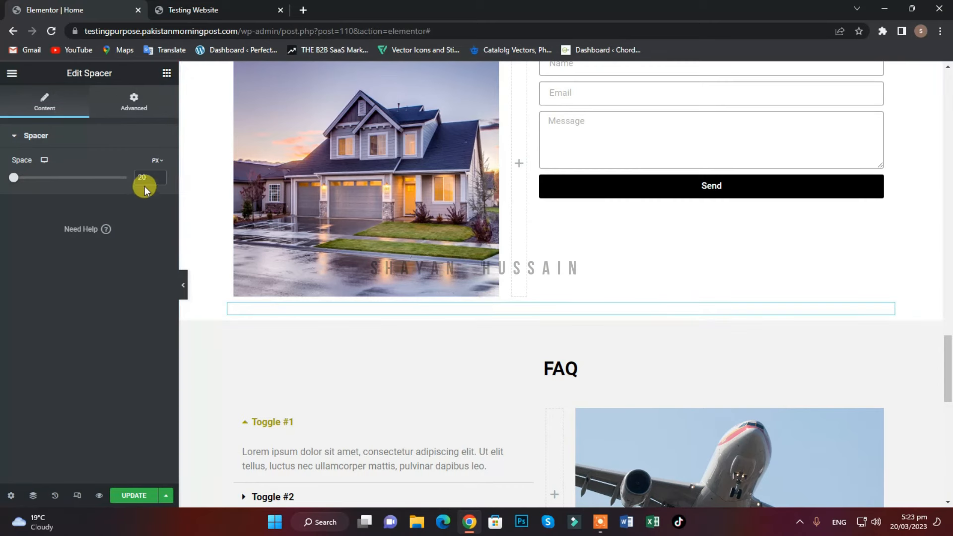
type("30")
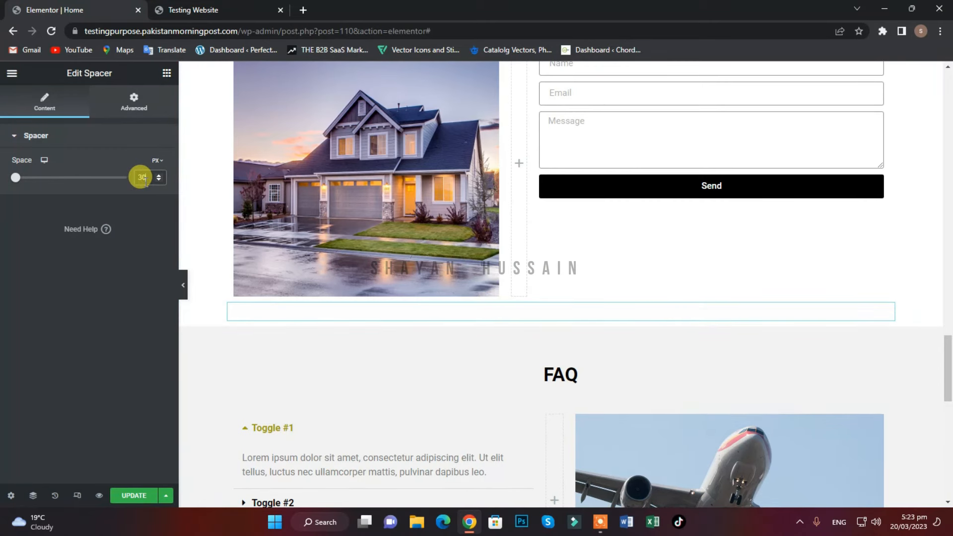
left_click(135, 496)
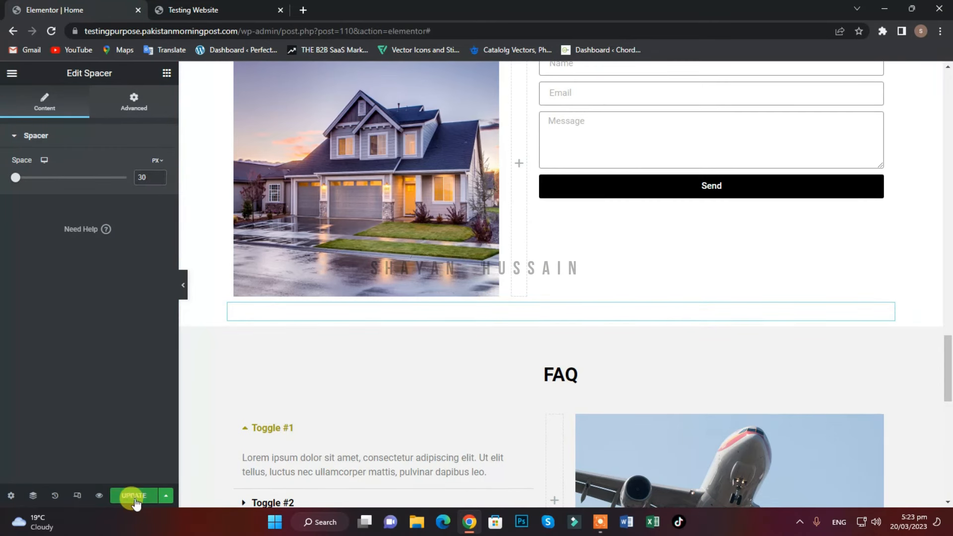
Set the Spacer above the FAQ heading to 30 px and save the page.
left_click(550, 352)
double_click(142, 178)
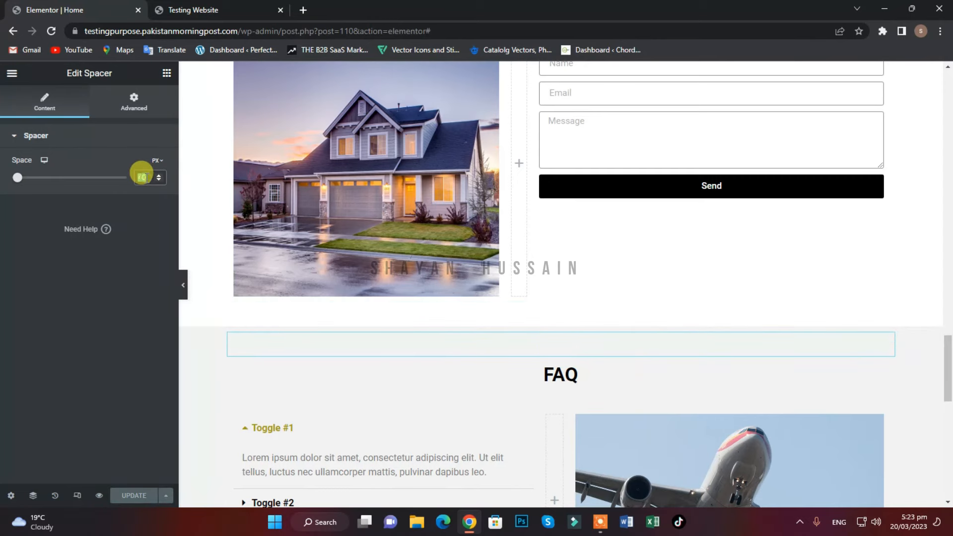
type("30")
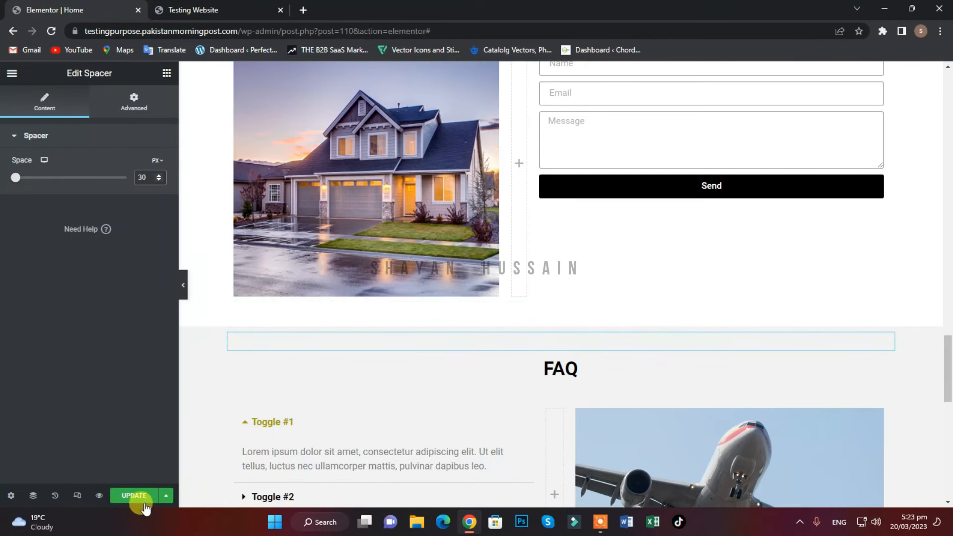
left_click(134, 495)
Reload the live website and review the page from the hero banner through the Our Aircrafts slides.
scroll(608, 397, "down", 7)
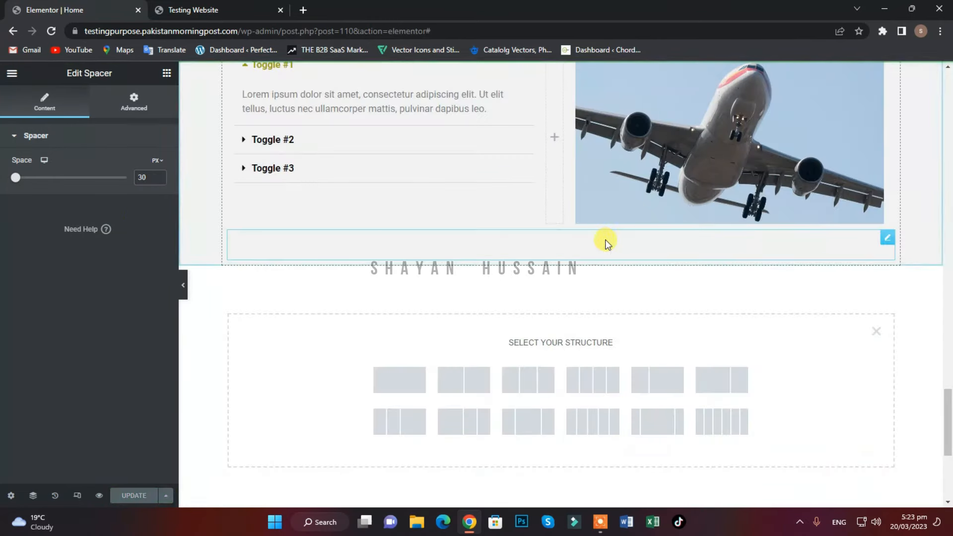
scroll(544, 390, "up", 6)
scroll(501, 391, "down", 6)
left_click(199, 10)
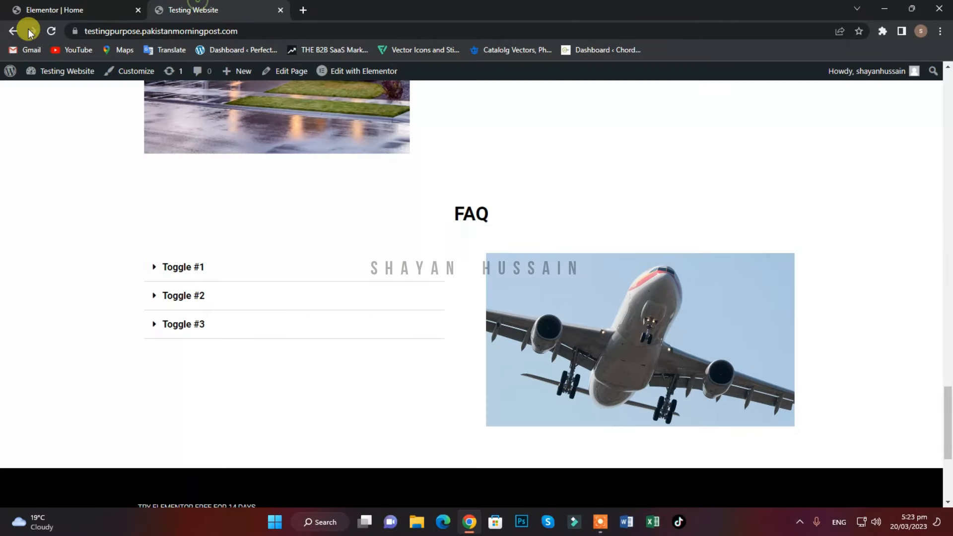
left_click(51, 31)
scroll(425, 366, "up", 5)
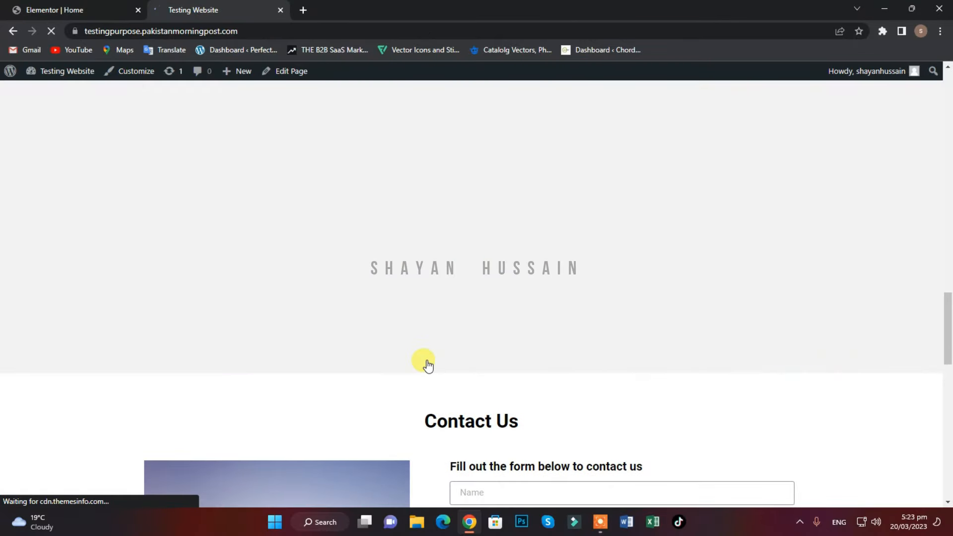
scroll(427, 365, "up", 20)
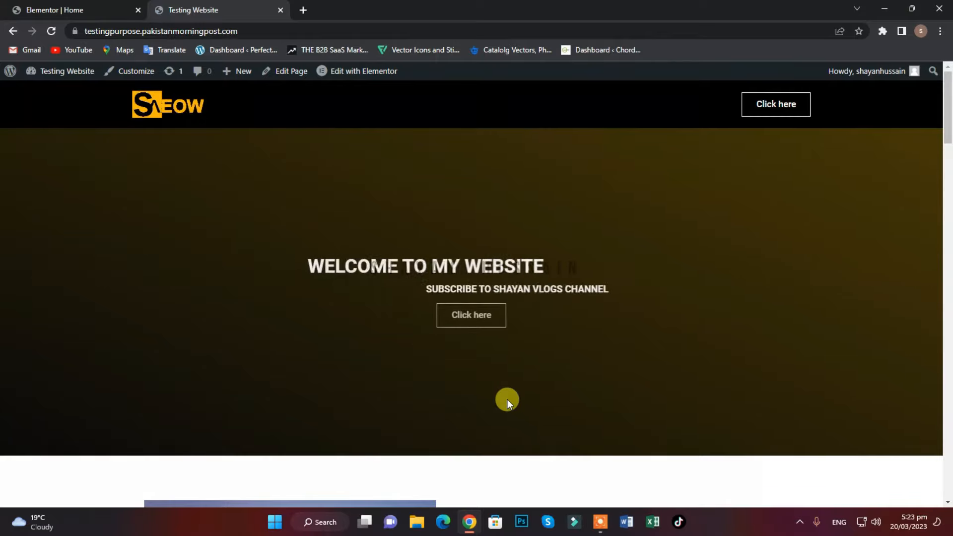
scroll(507, 399, "down", 20)
scroll(496, 314, "up", 6)
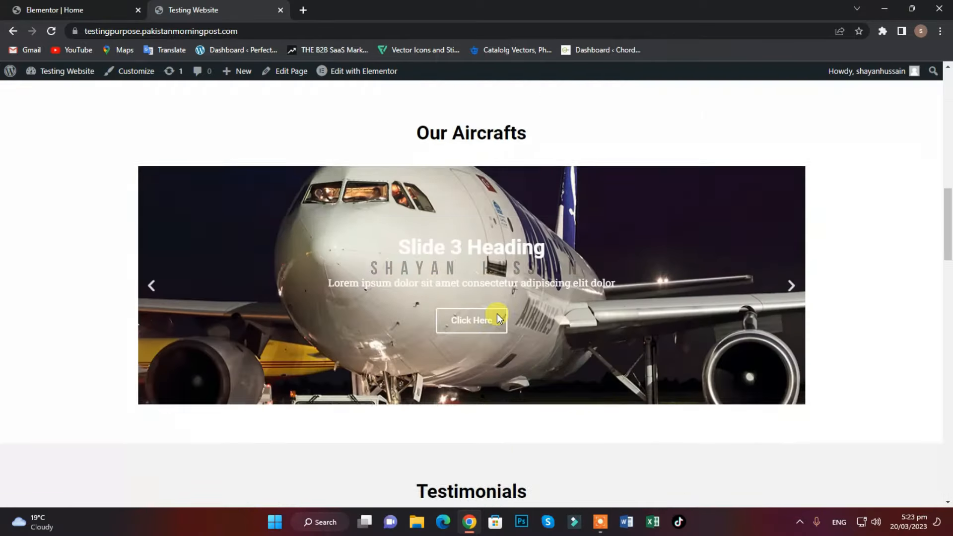
scroll(496, 314, "up", 10)
scroll(472, 306, "down", 8)
scroll(466, 299, "up", 11)
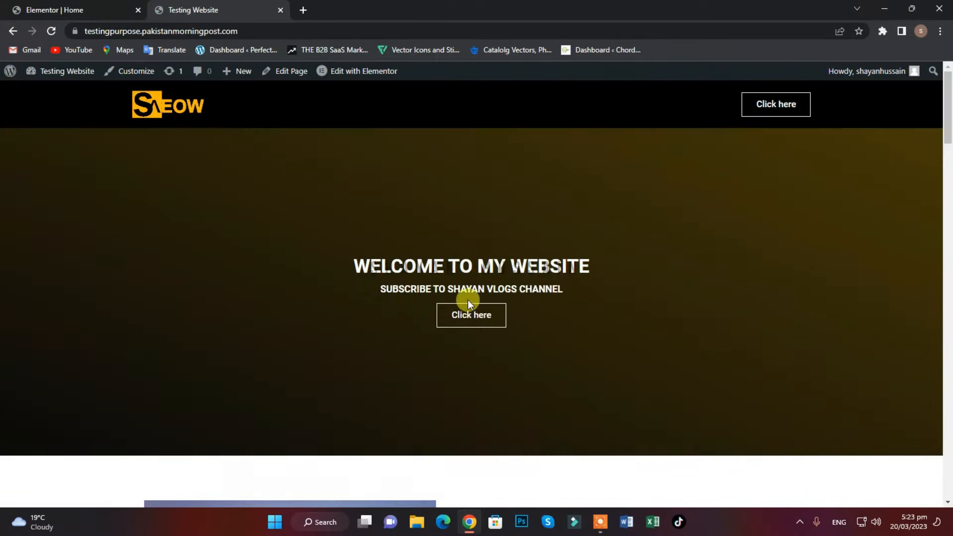
Review the Find Us, Contact Us and FAQ sections' spacing and backgrounds on the live website.
scroll(469, 293, "down", 11)
scroll(474, 284, "down", 18)
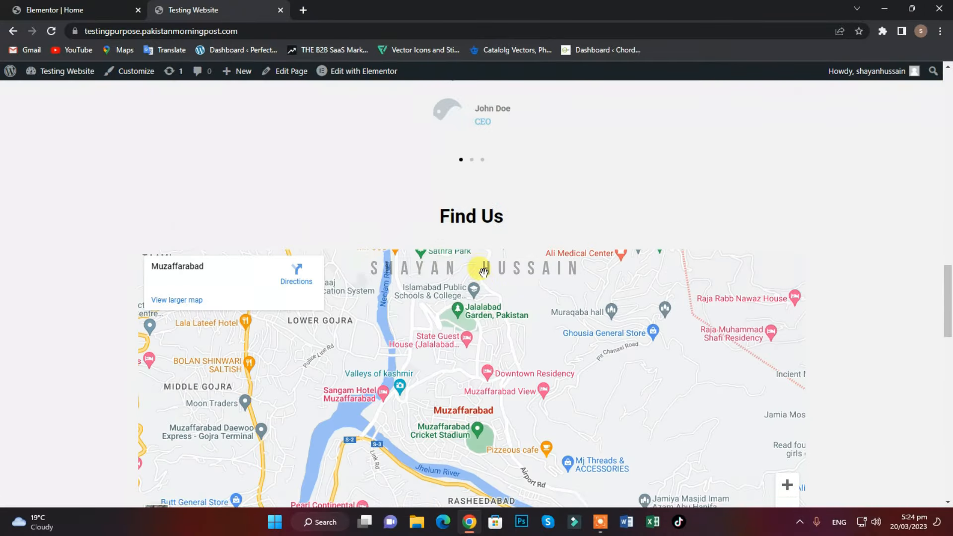
scroll(488, 285, "down", 3)
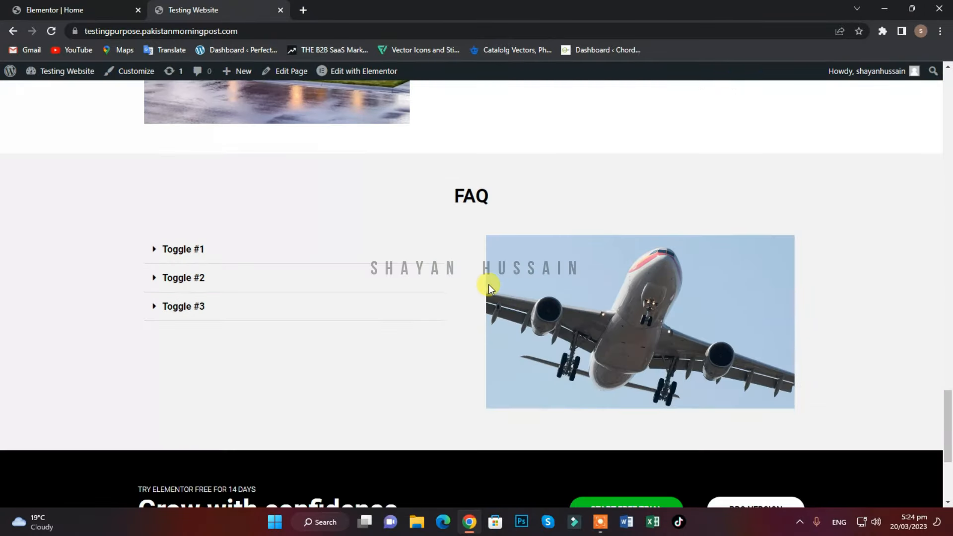
scroll(489, 284, "up", 2)
left_click(52, 9)
left_click(234, 6)
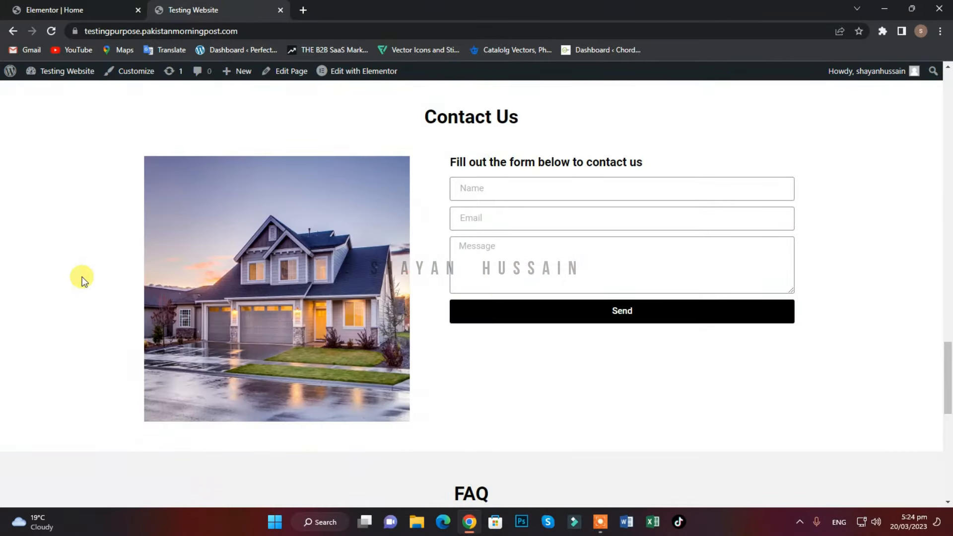
Open the Menus management page in the website's WordPress dashboard.
mouse_move(55, 71)
left_click(49, 94)
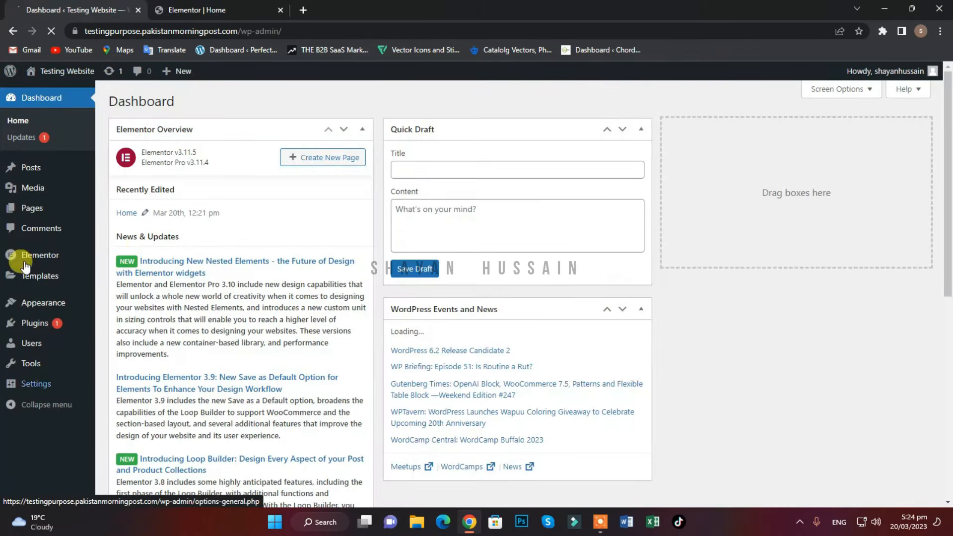
mouse_move(40, 304)
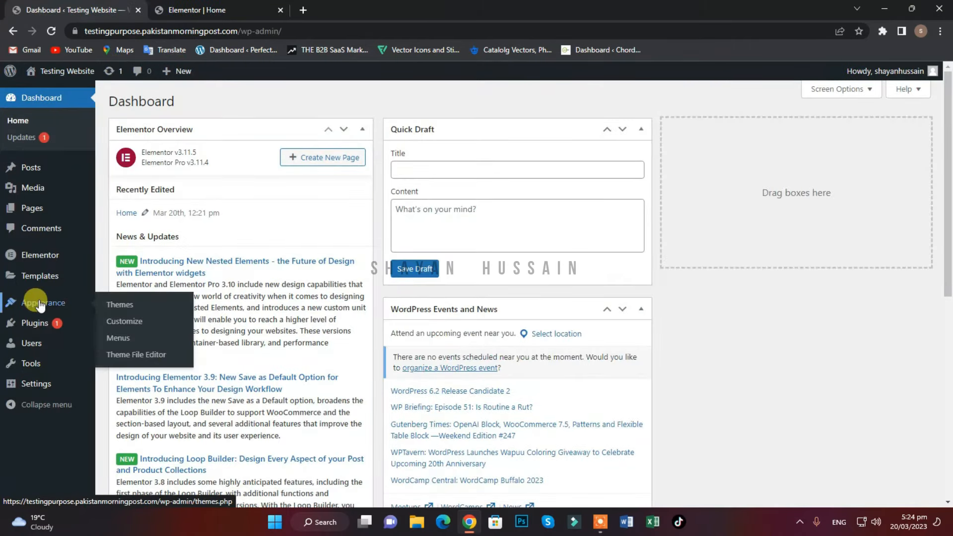
left_click(115, 338)
left_click(199, 9)
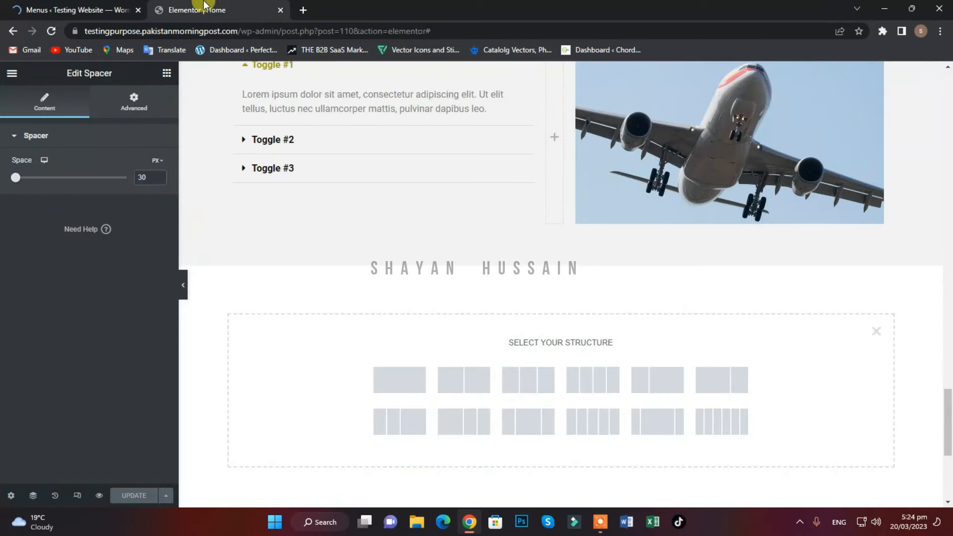
left_click(74, 10)
Create a navigation menu named Main Menu and save it.
left_click(364, 239)
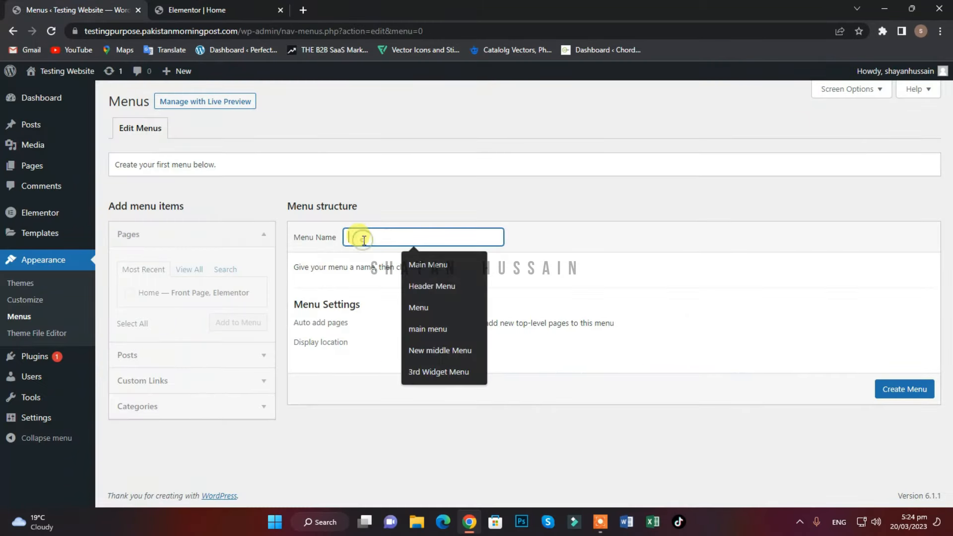
left_click(417, 264)
left_click(909, 389)
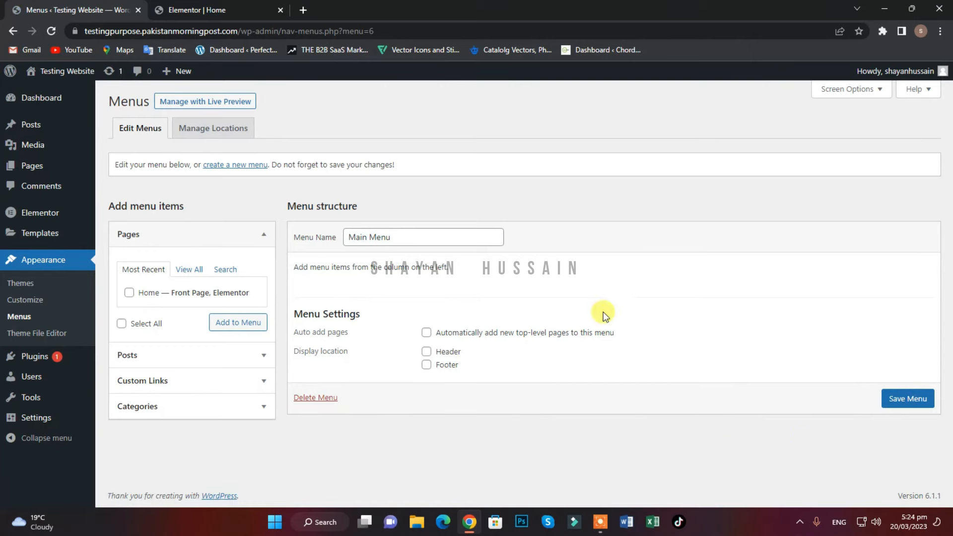
left_click(908, 400)
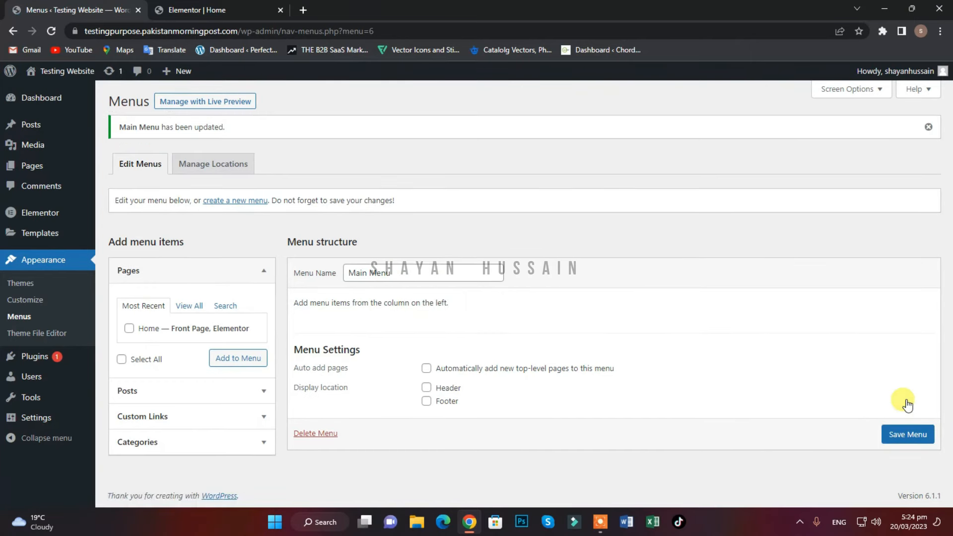
Add a custom link with the URL # and the link text Home to the Main Menu.
left_click(143, 416)
left_click(212, 360)
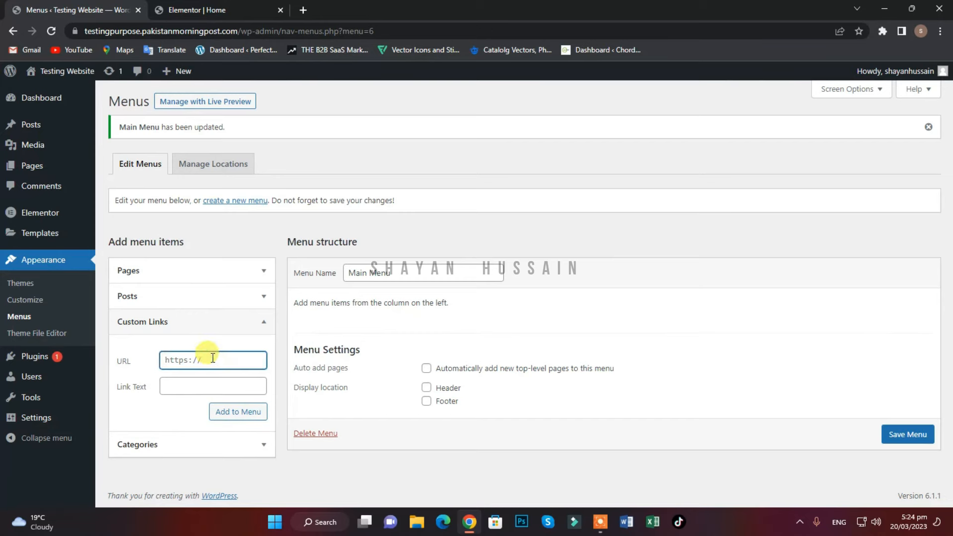
type("#")
key("Tab")
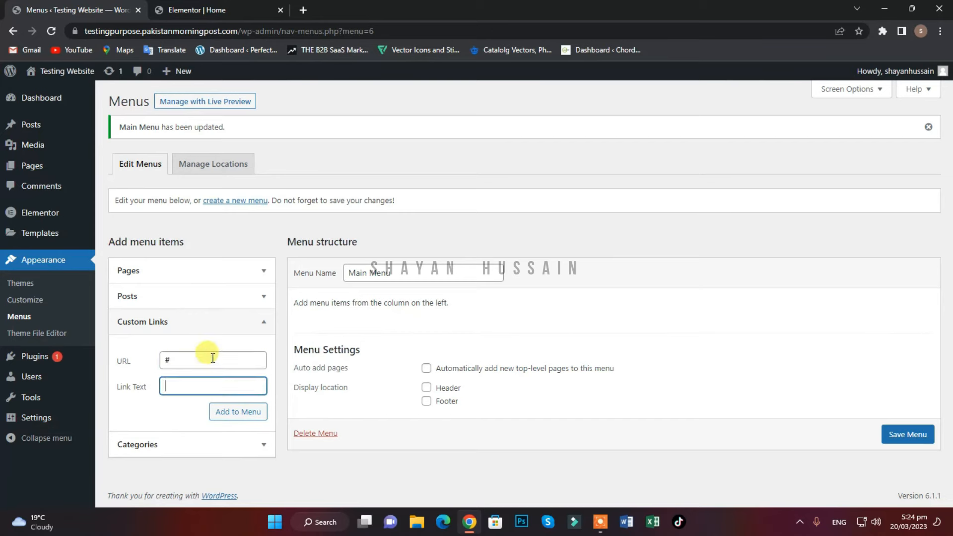
type("Home")
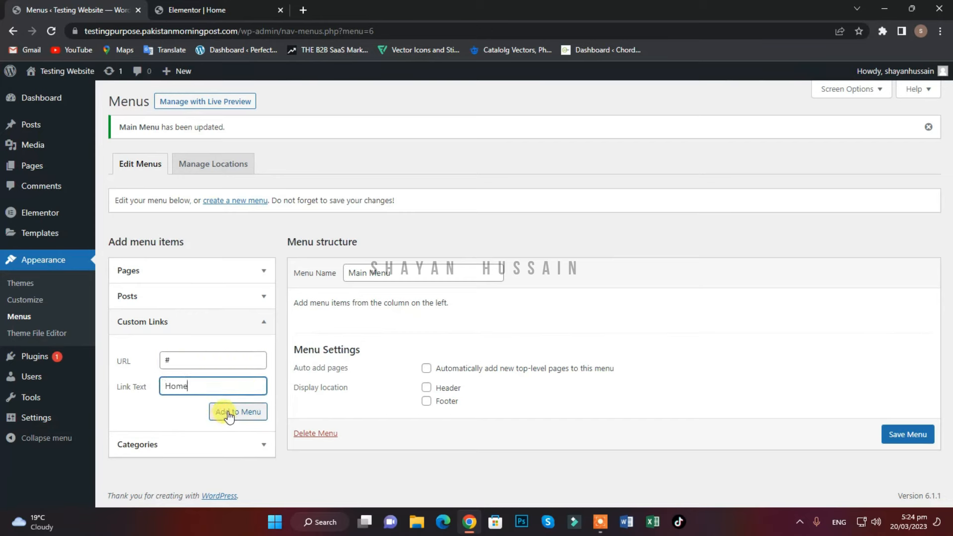
left_click(239, 412)
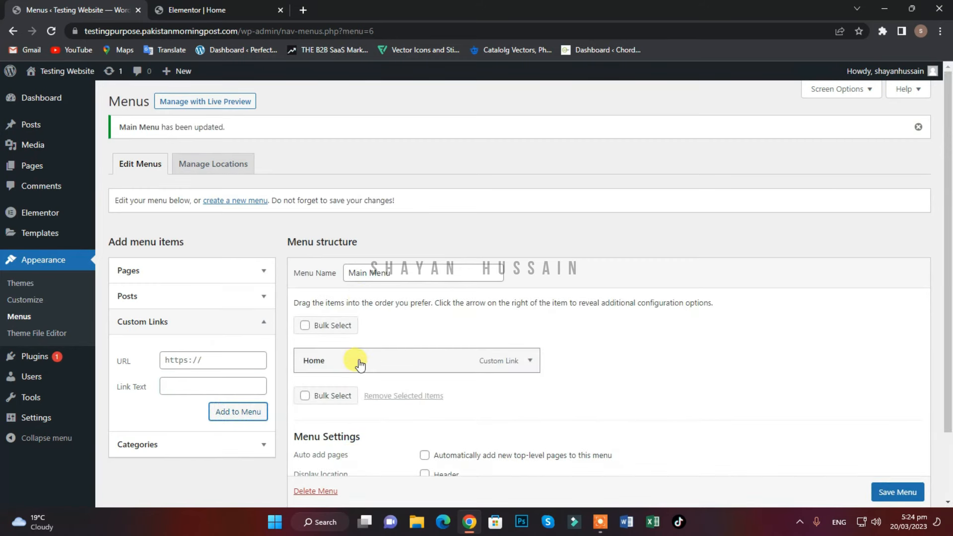
scroll(556, 363, "down", 2)
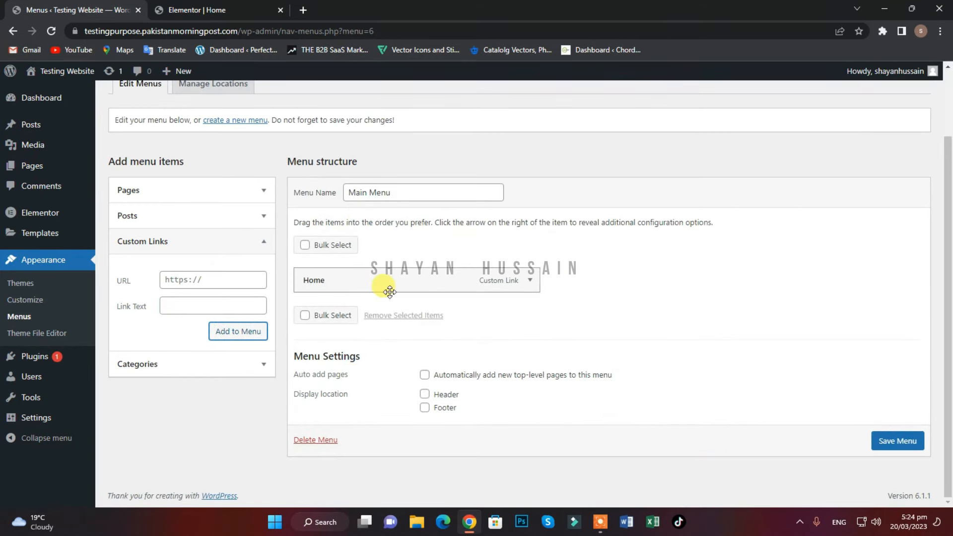
Find the first section below the hero on the Elementor page and enter Services as the new custom link's text.
left_click(218, 10)
scroll(484, 392, "up", 20)
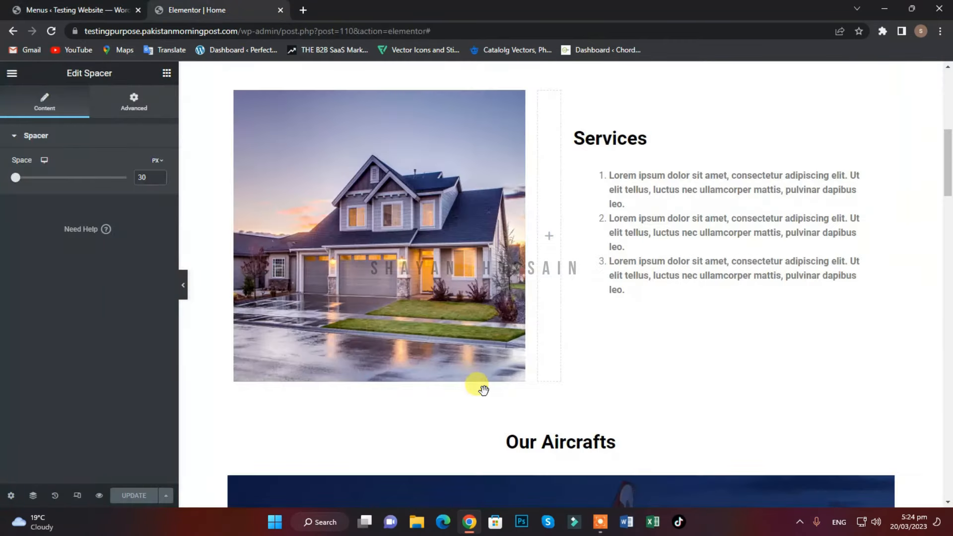
scroll(713, 375, "down", 3)
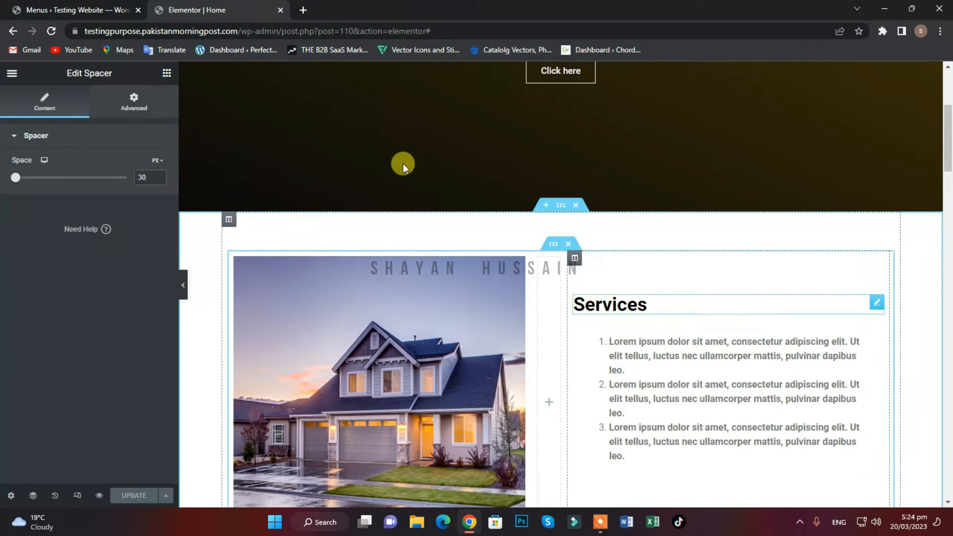
left_click(92, 10)
left_click(222, 301)
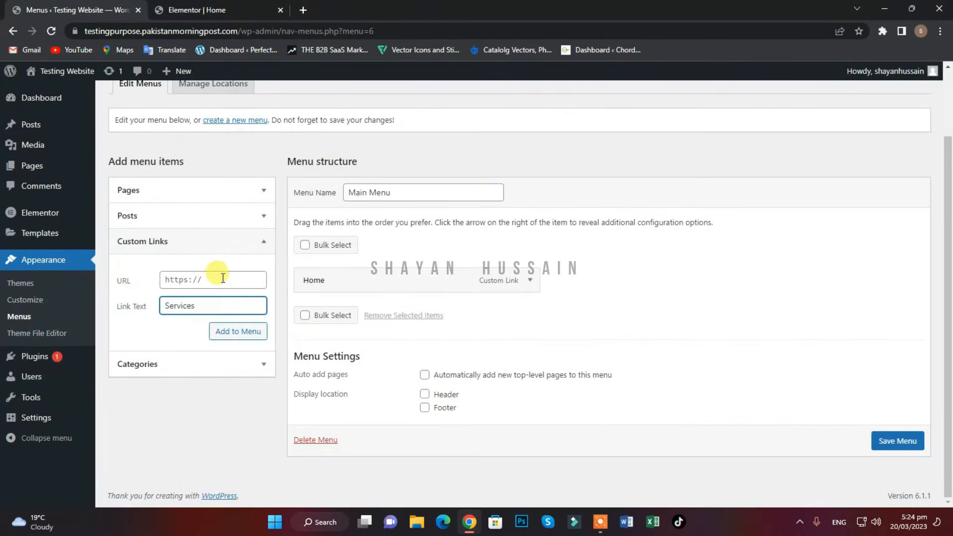
left_click(220, 281)
Copy the Services heading's CSS ID from Elementor, set the custom link's URL to #Services and add the link to the Main Menu.
left_click(194, 10)
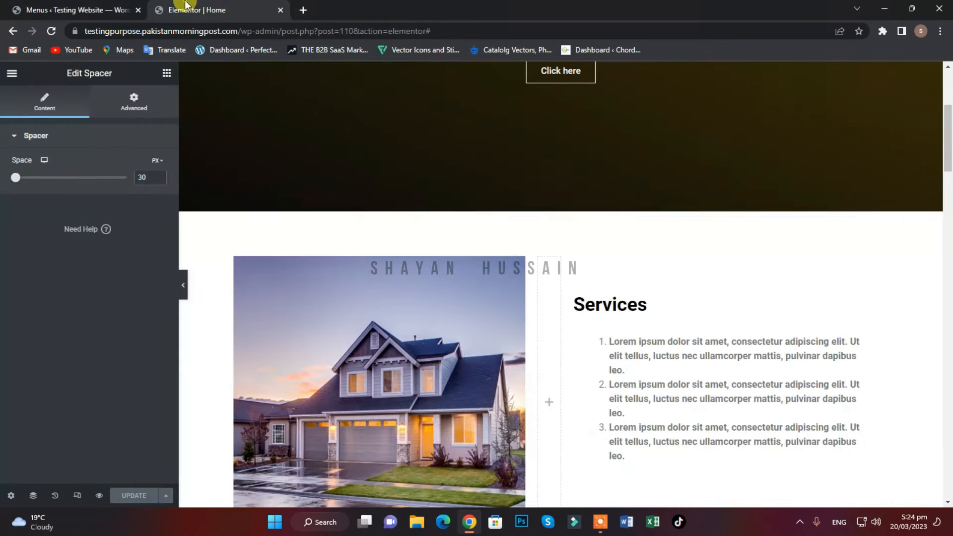
left_click(606, 304)
left_click(133, 104)
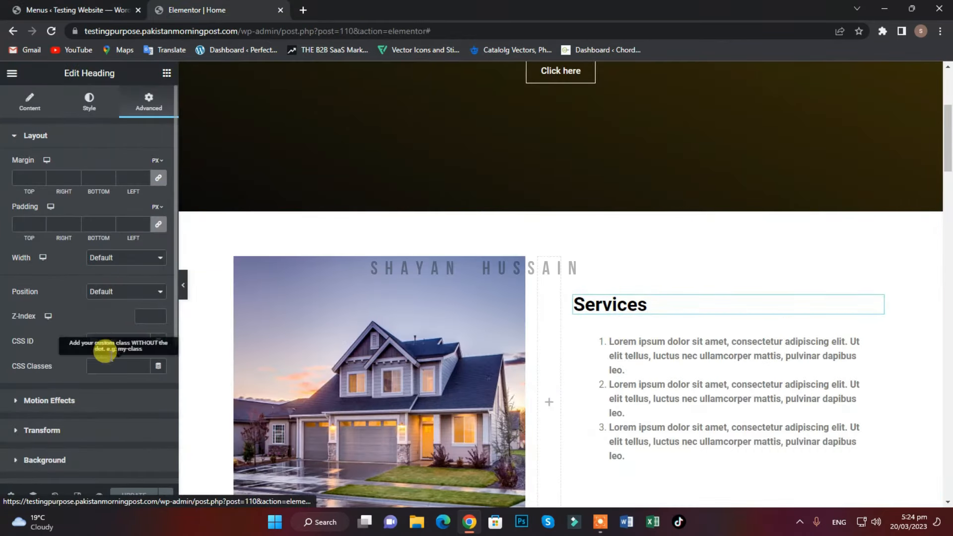
double_click(102, 341)
key("ctrl+c")
left_click(74, 10)
type("#")
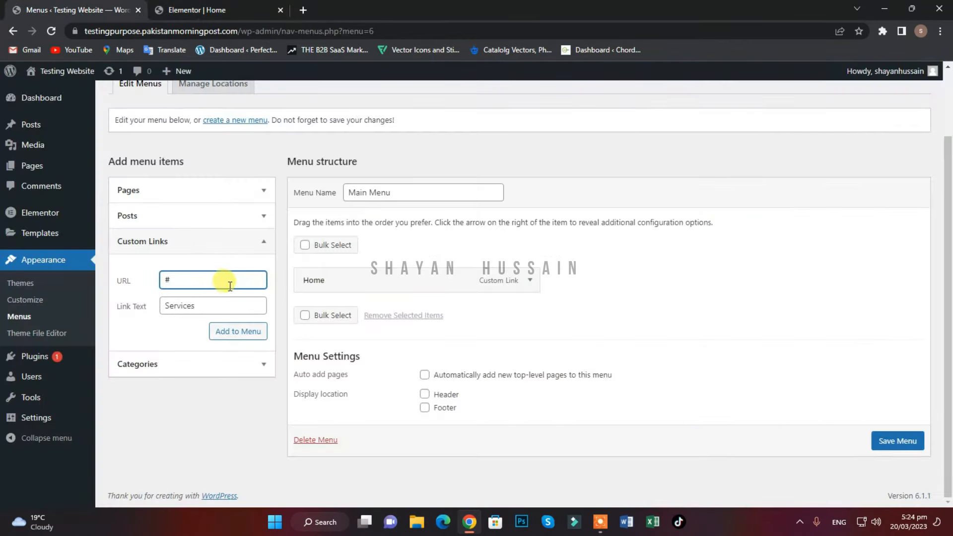
key("ctrl+v")
left_click(234, 340)
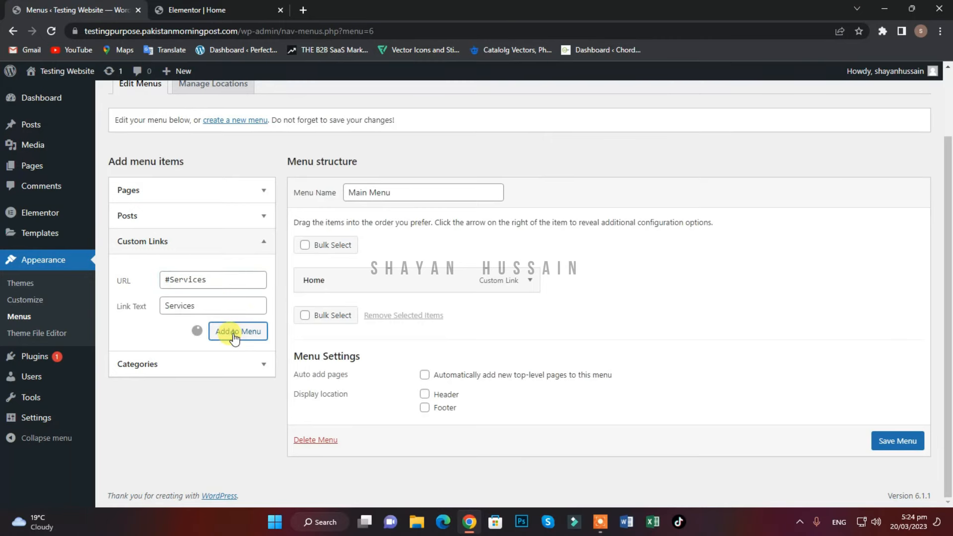
Return to the Elementor page and locate the Our Aircrafts heading below the Services section.
left_click(190, 5)
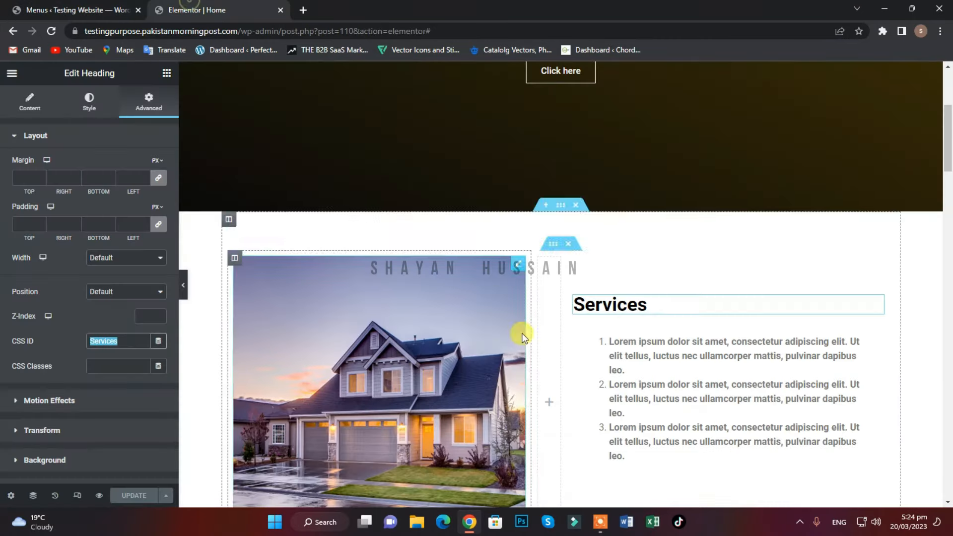
scroll(521, 330, "down", 10)
scroll(558, 334, "up", 4)
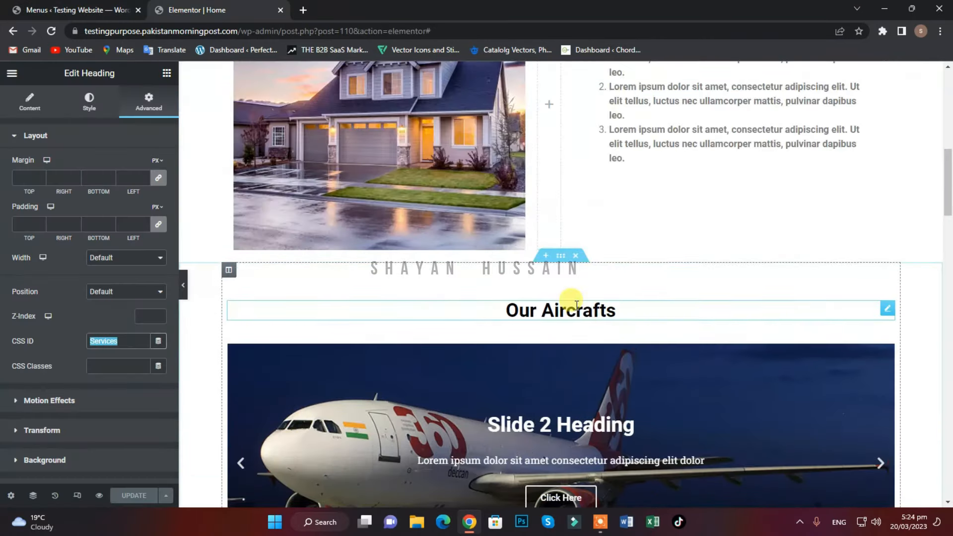